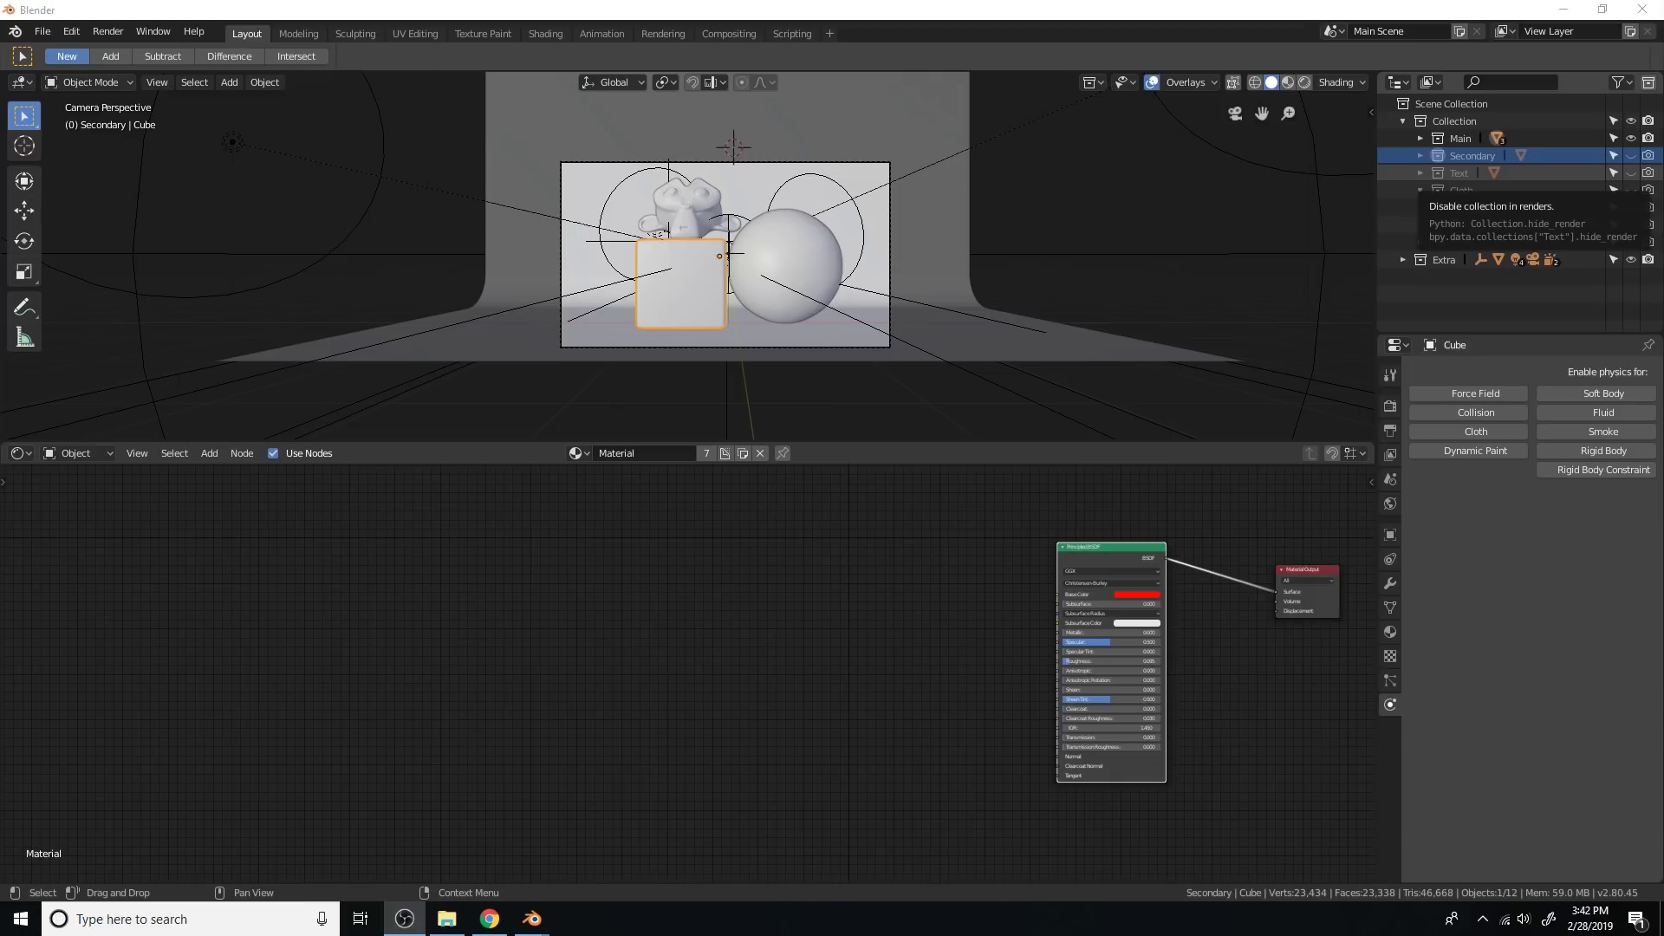
Step: Switch the 3D viewport to rendered shading and frame the camera view closely on the cube, monkey head and sphere
left_click(1299, 81)
left_click(1303, 82)
key("Home")
scroll(993, 239, "up", 1)
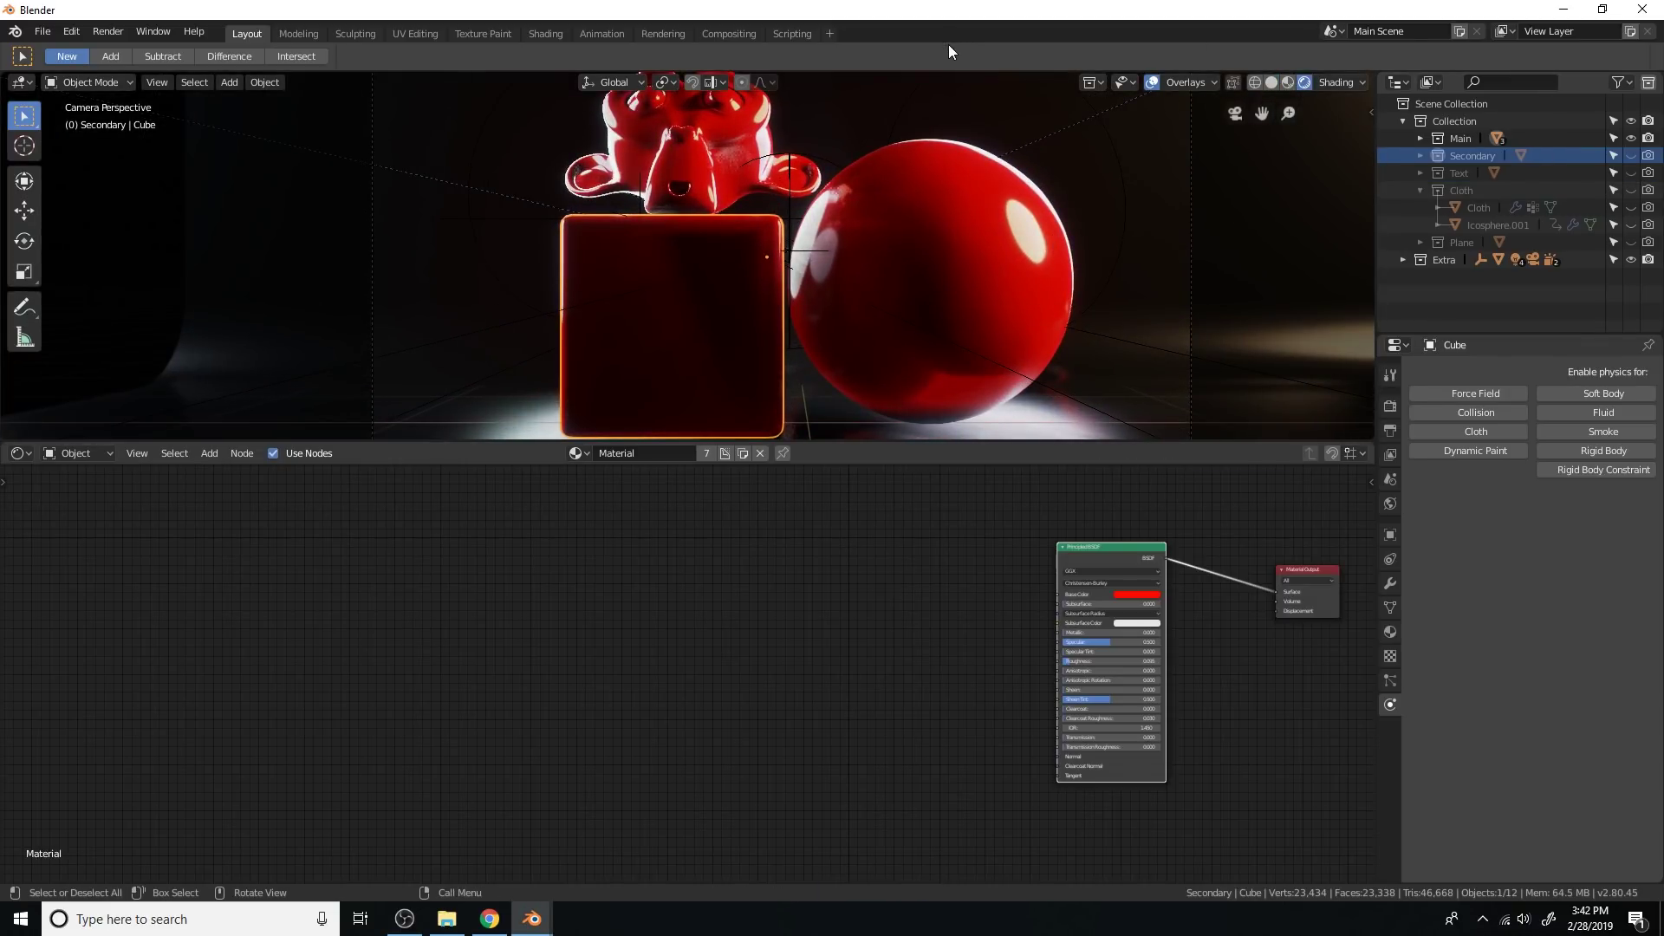
Step: Switch to Chrome, go to hdrihaven.com and open the Indoor category of its HDRIs
left_click(491, 918)
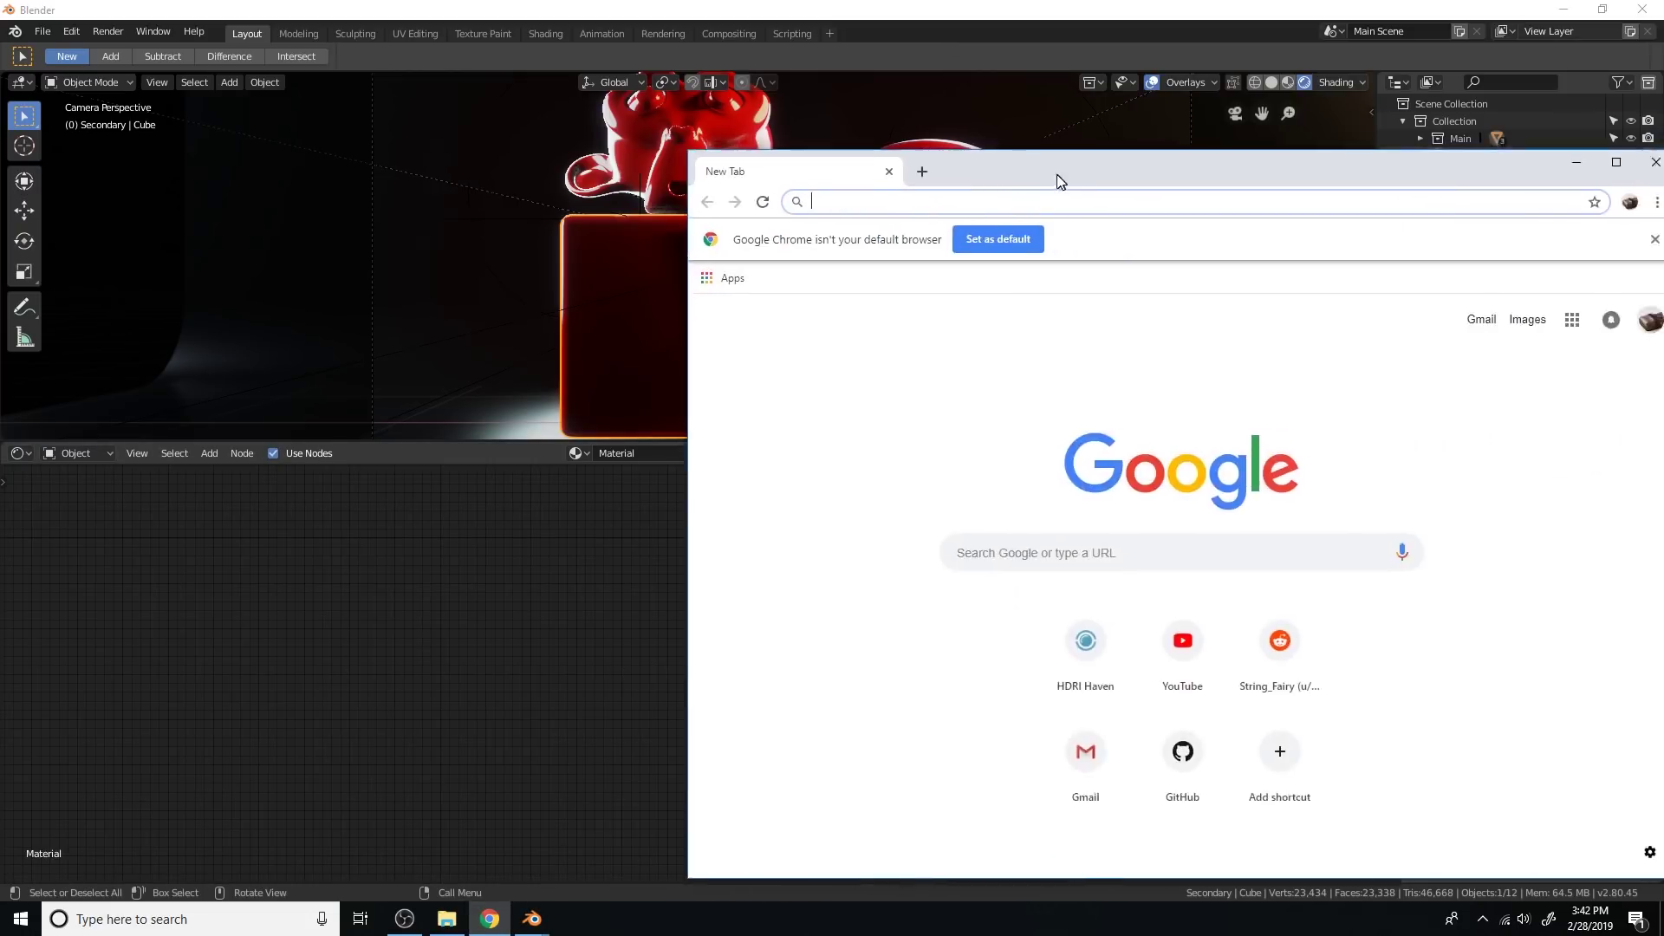
type("hdrihaven.com")
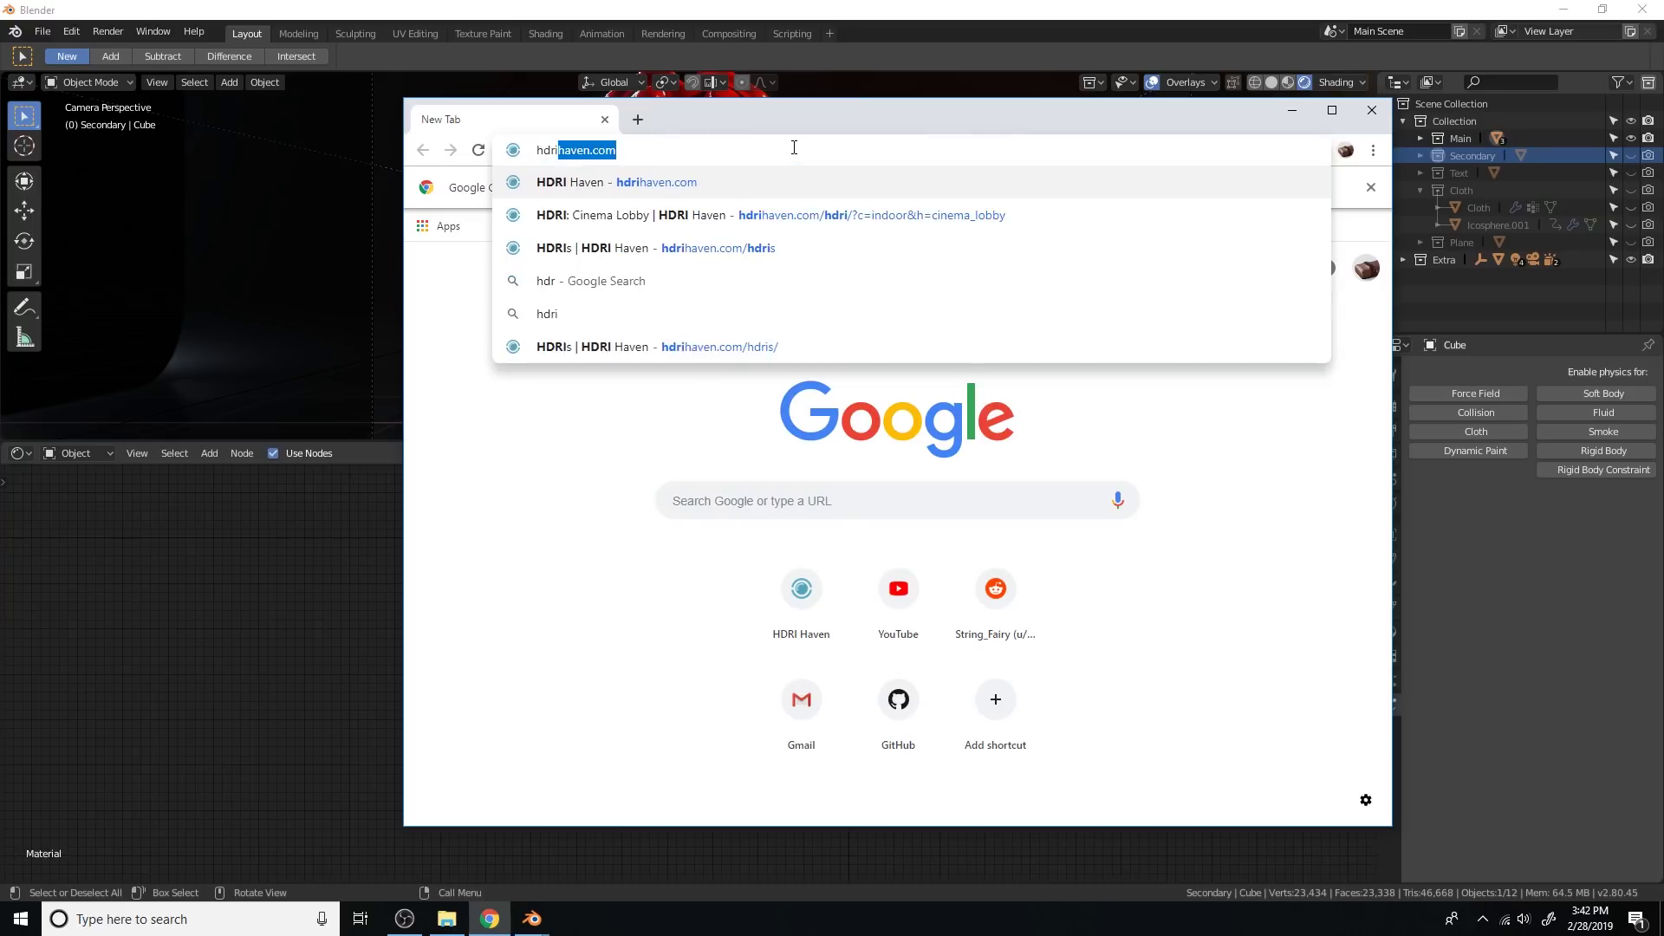
key("Return")
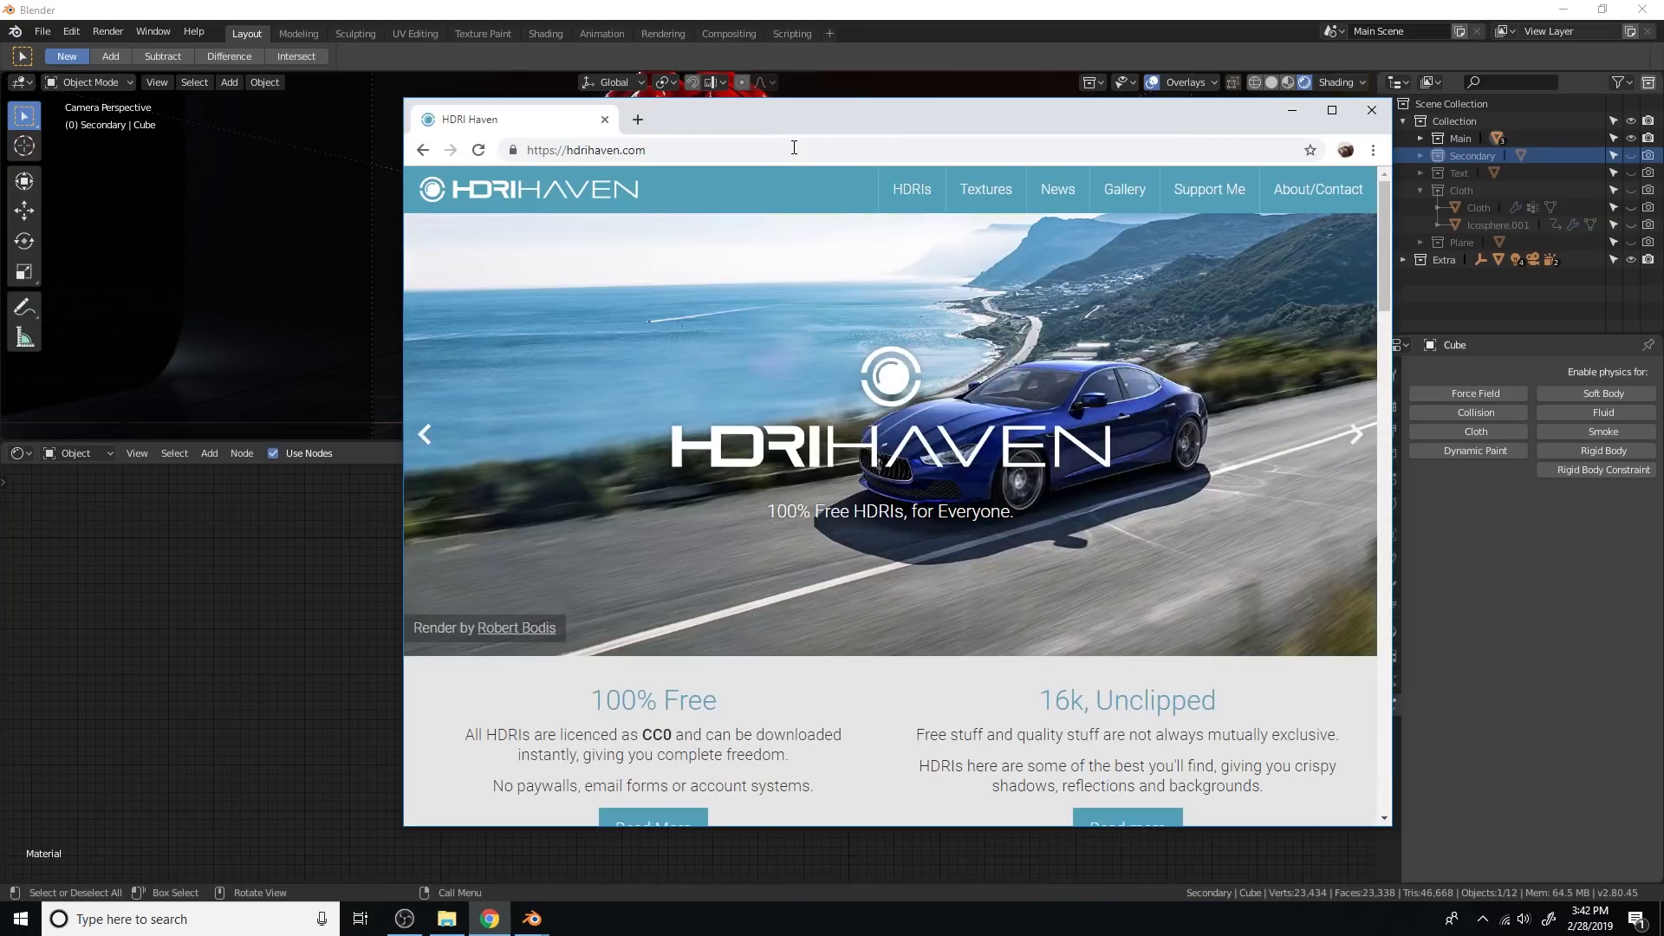
left_click(909, 204)
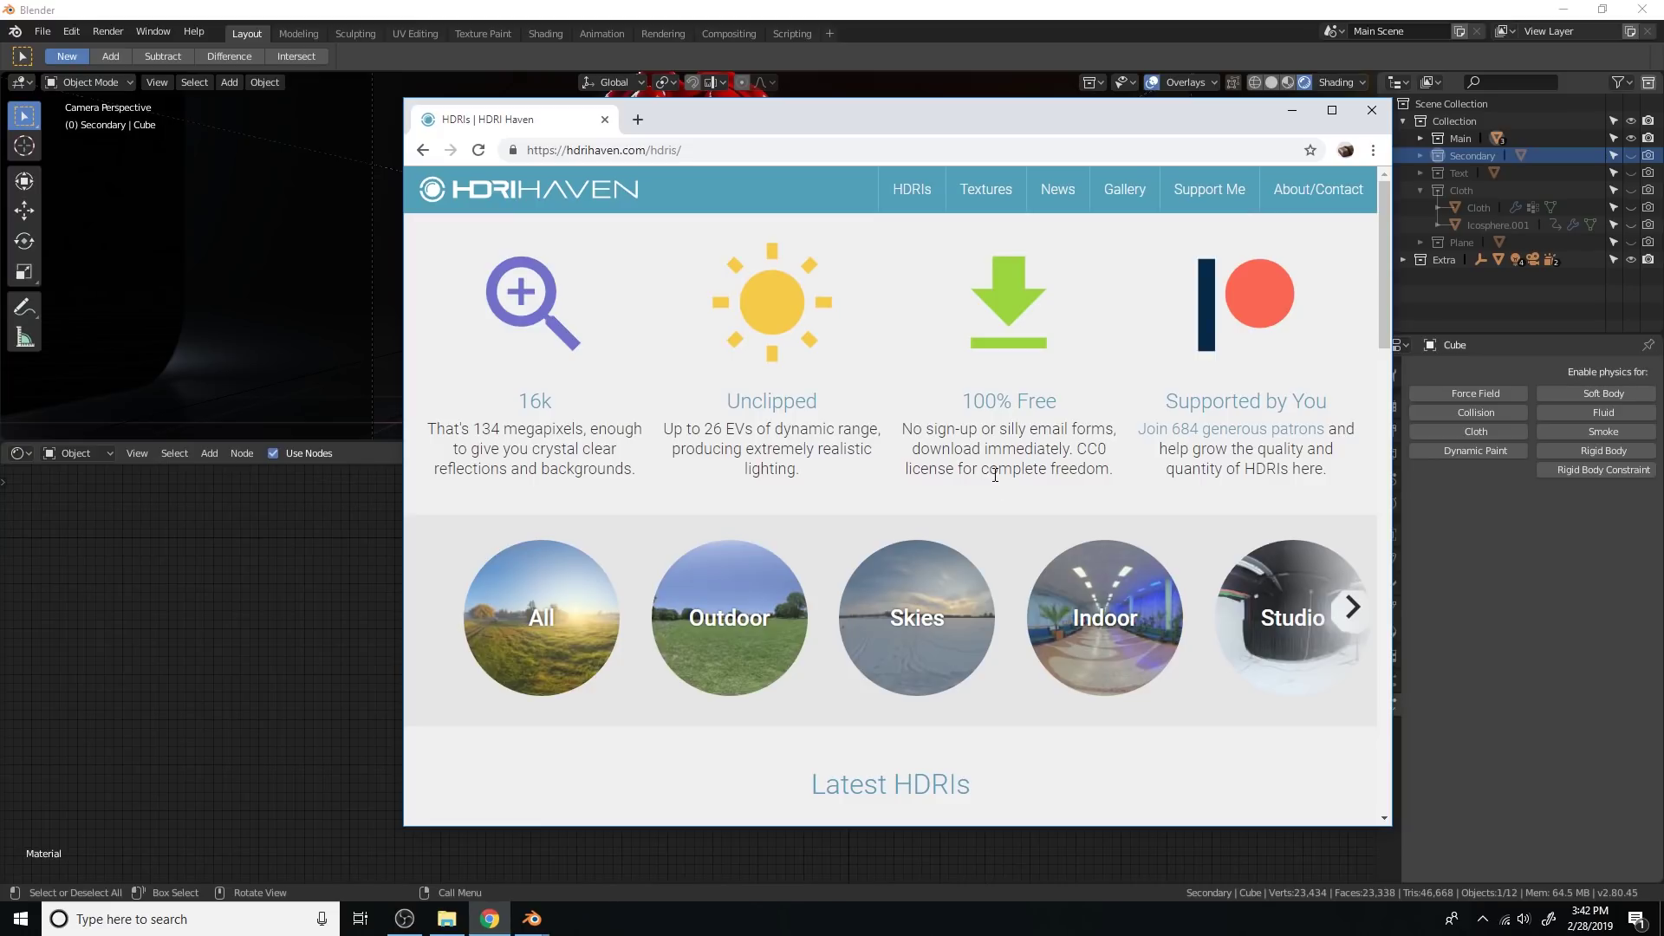
scroll(995, 475, "down", 2)
left_click(1113, 485)
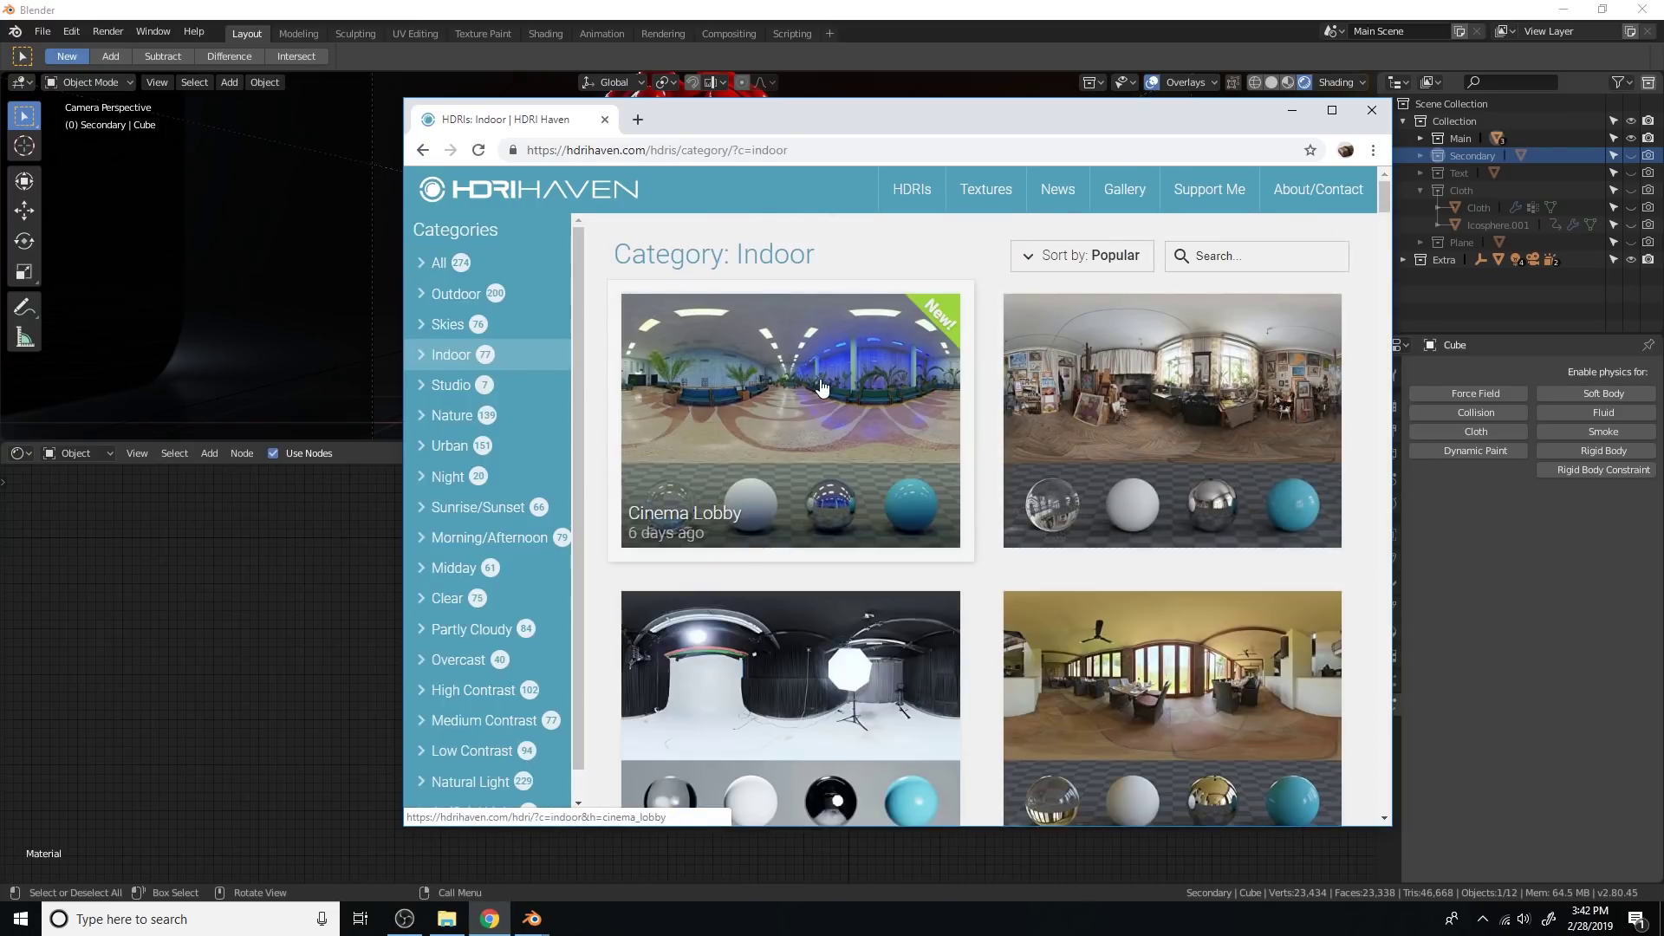
Step: Download the 2k version of the Cinema Lobby HDRI and place the downloaded file on the desktop
left_click(830, 398)
scroll(835, 398, "down", 6)
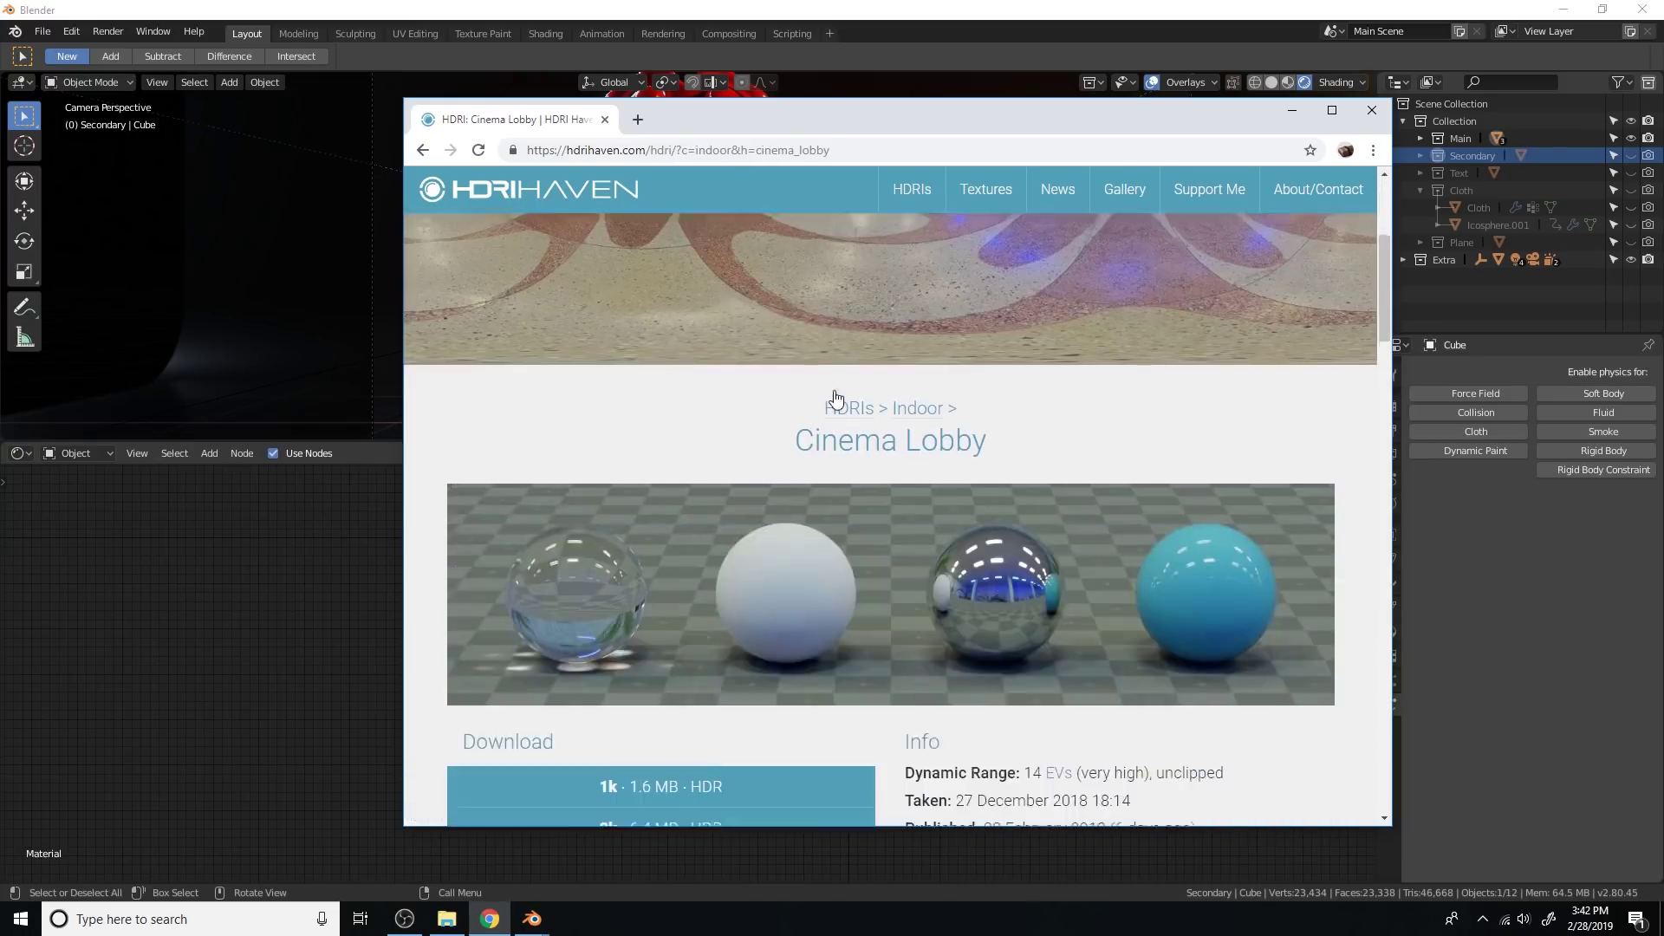
scroll(835, 399, "down", 2)
left_click(804, 376)
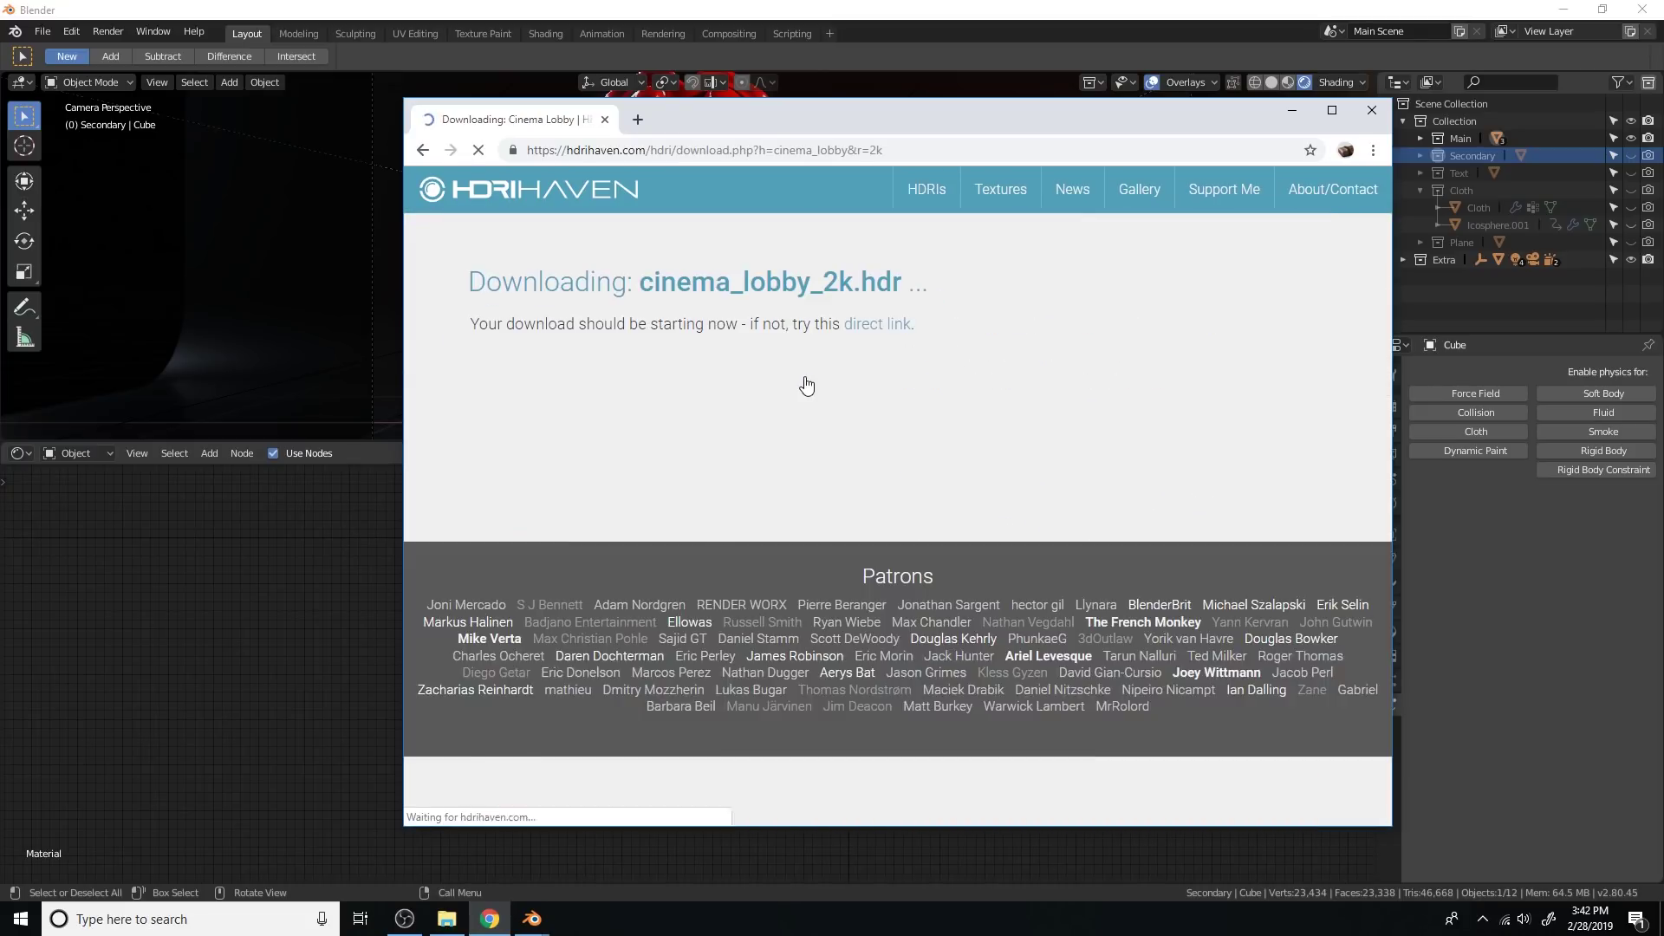
left_click(1563, 10)
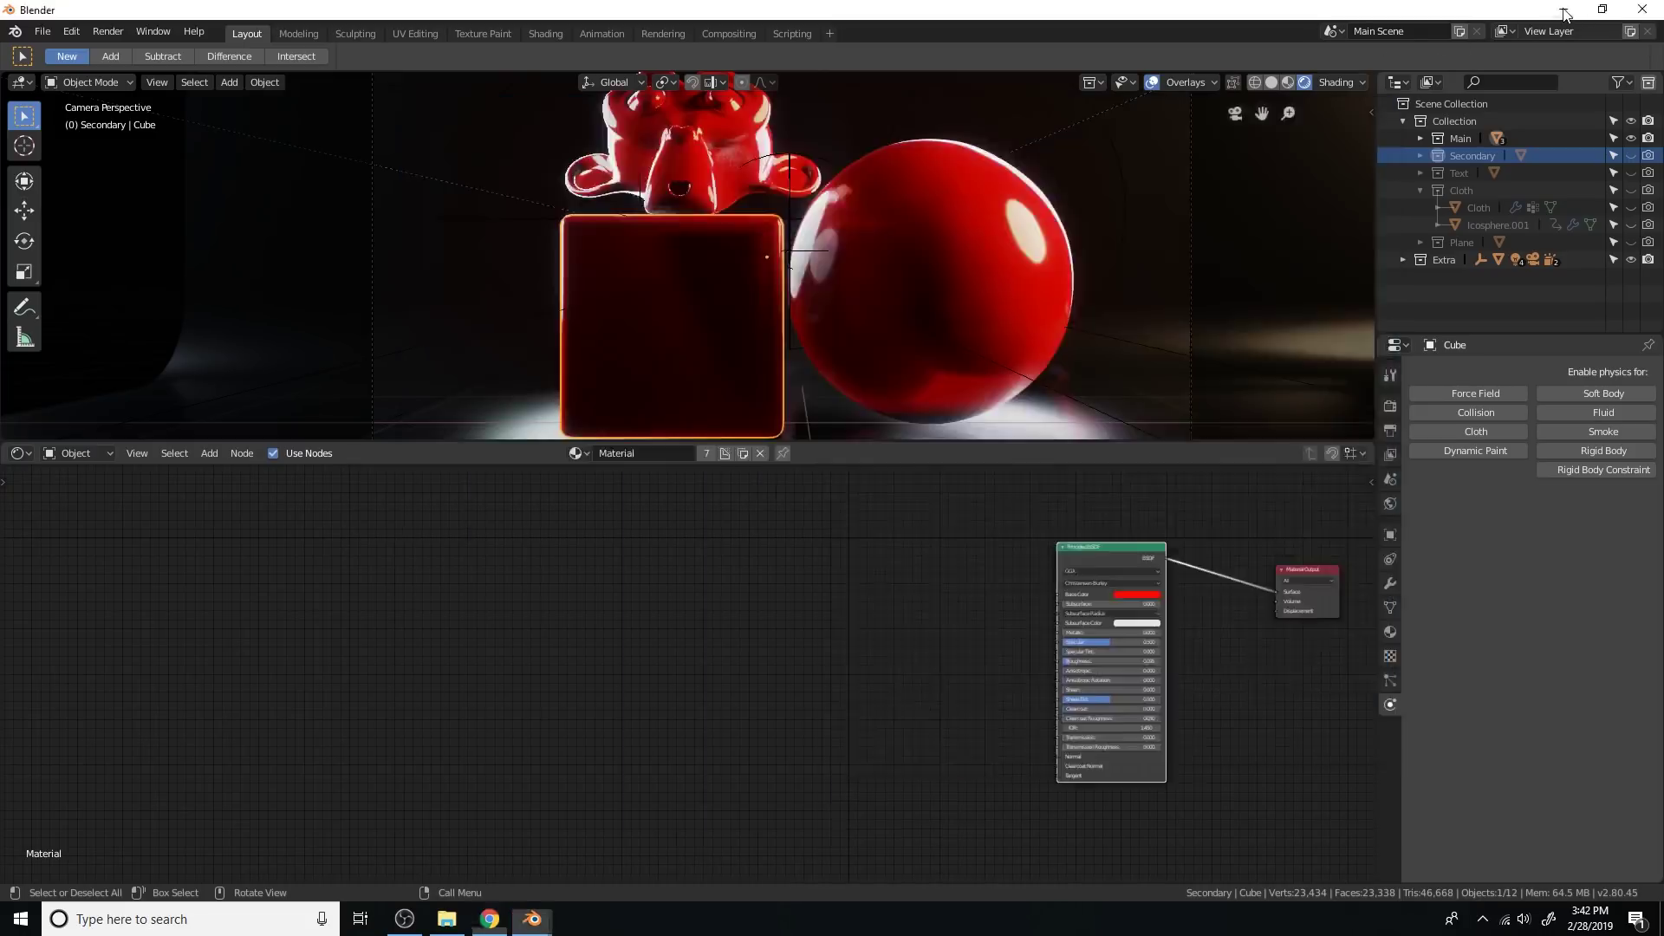
left_click_drag(503, 821, 297, 564)
Step: Switch back to Blender and assign an Environment Texture to the world's background color
left_click(542, 922)
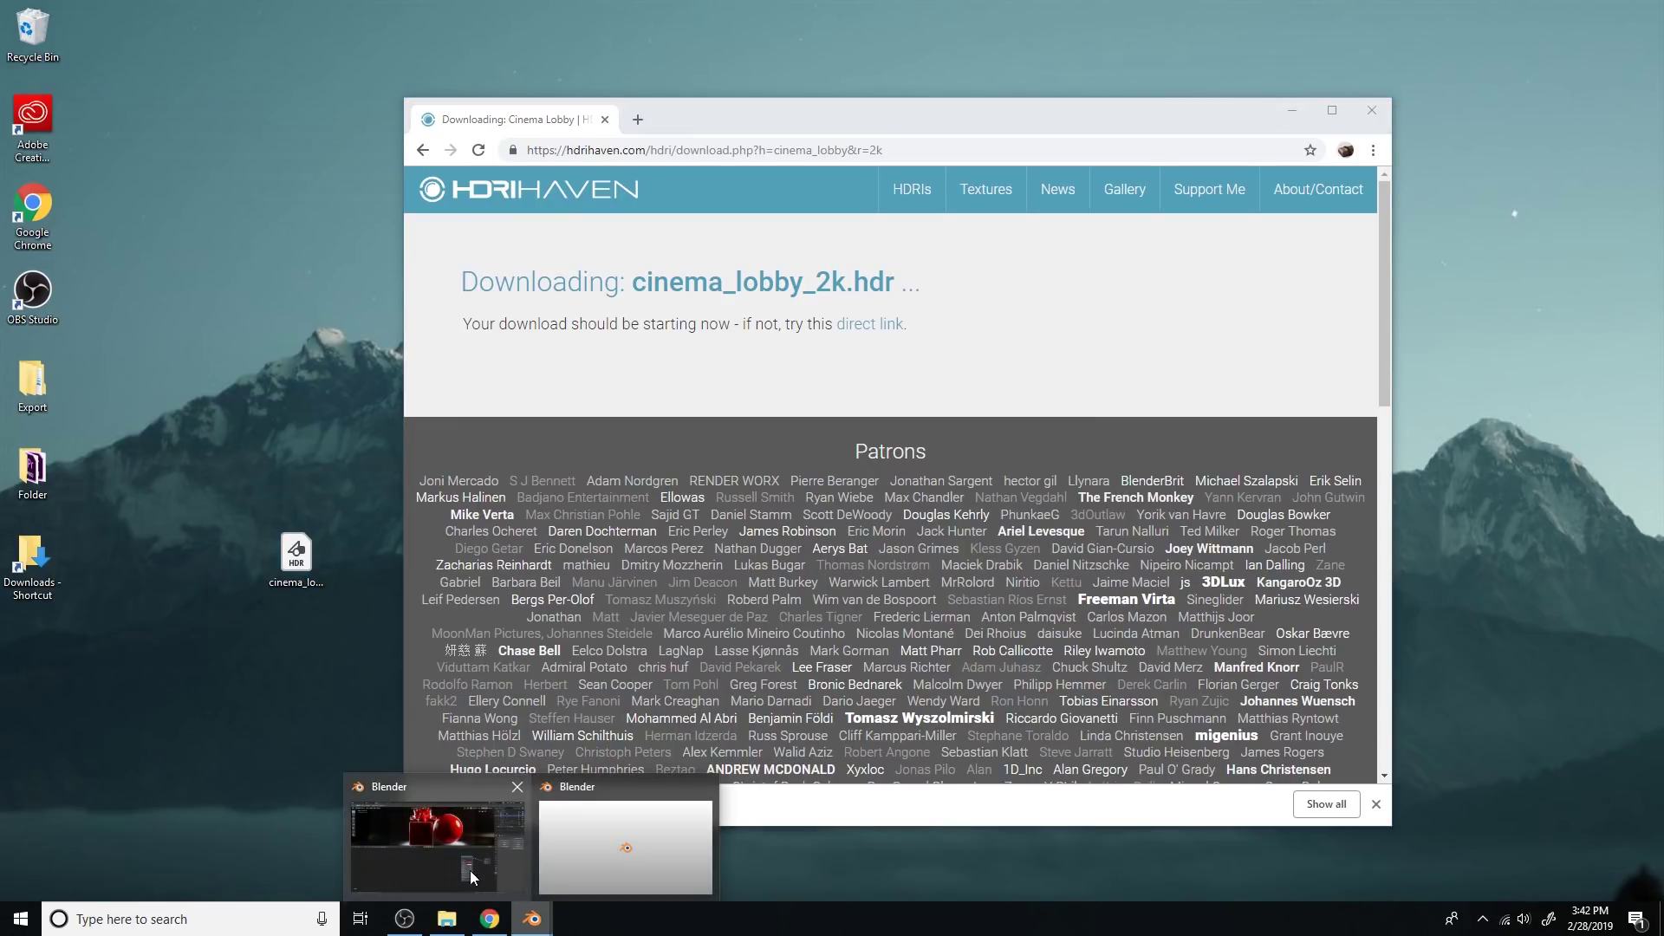
left_click(477, 866)
left_click(1391, 406)
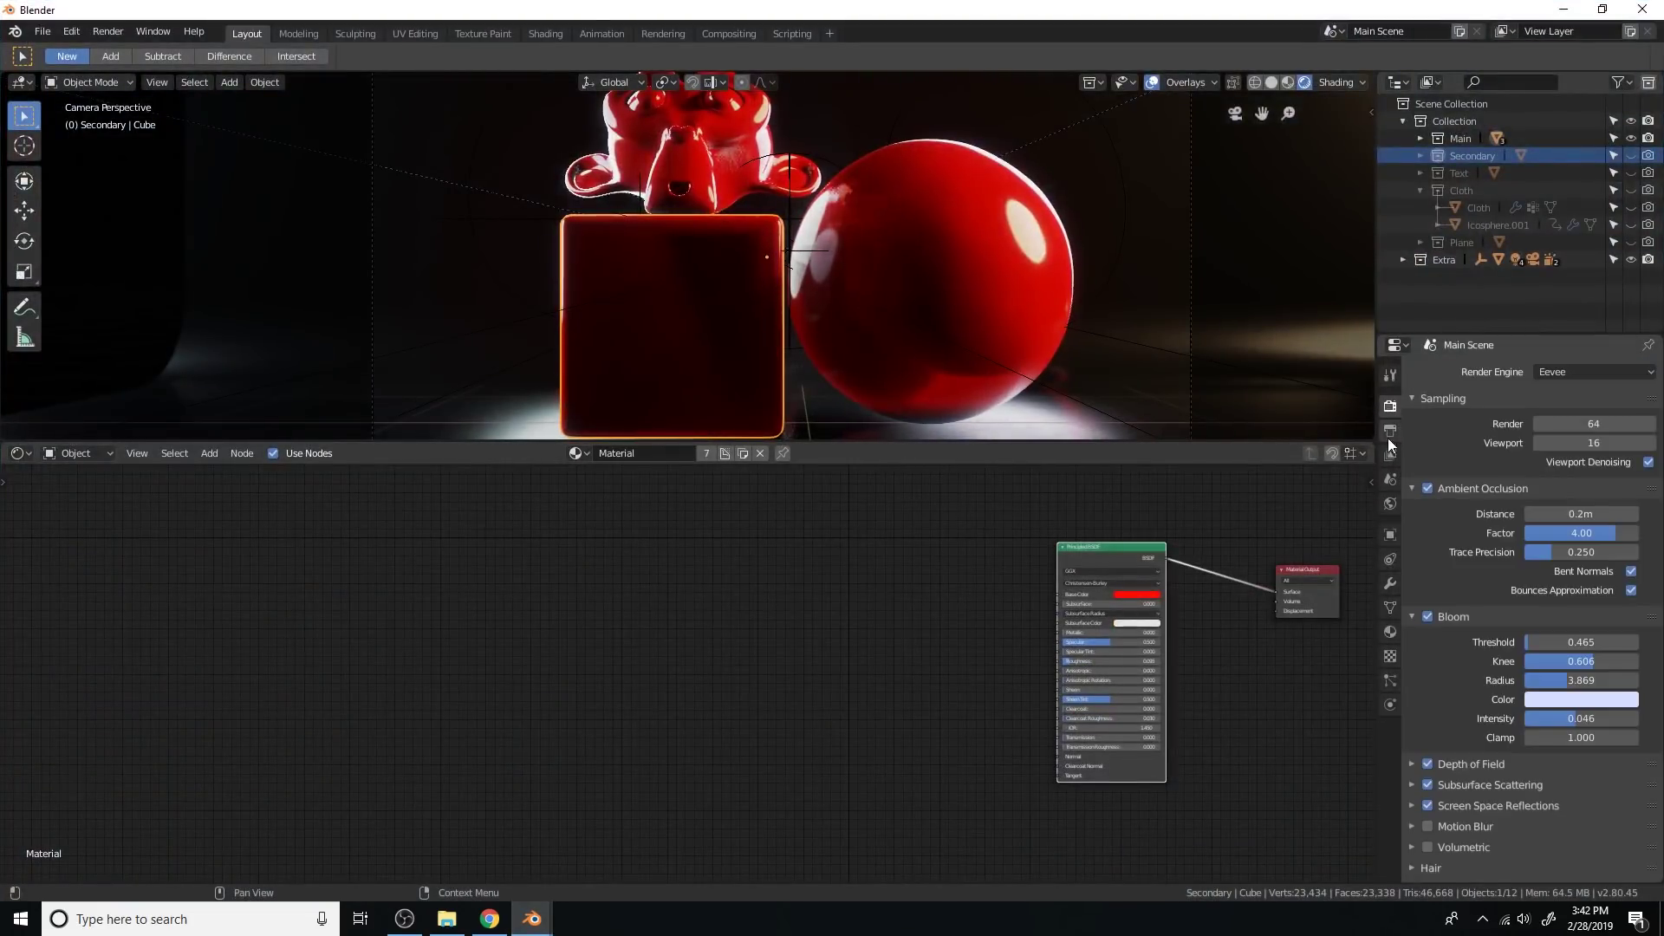
left_click(1391, 503)
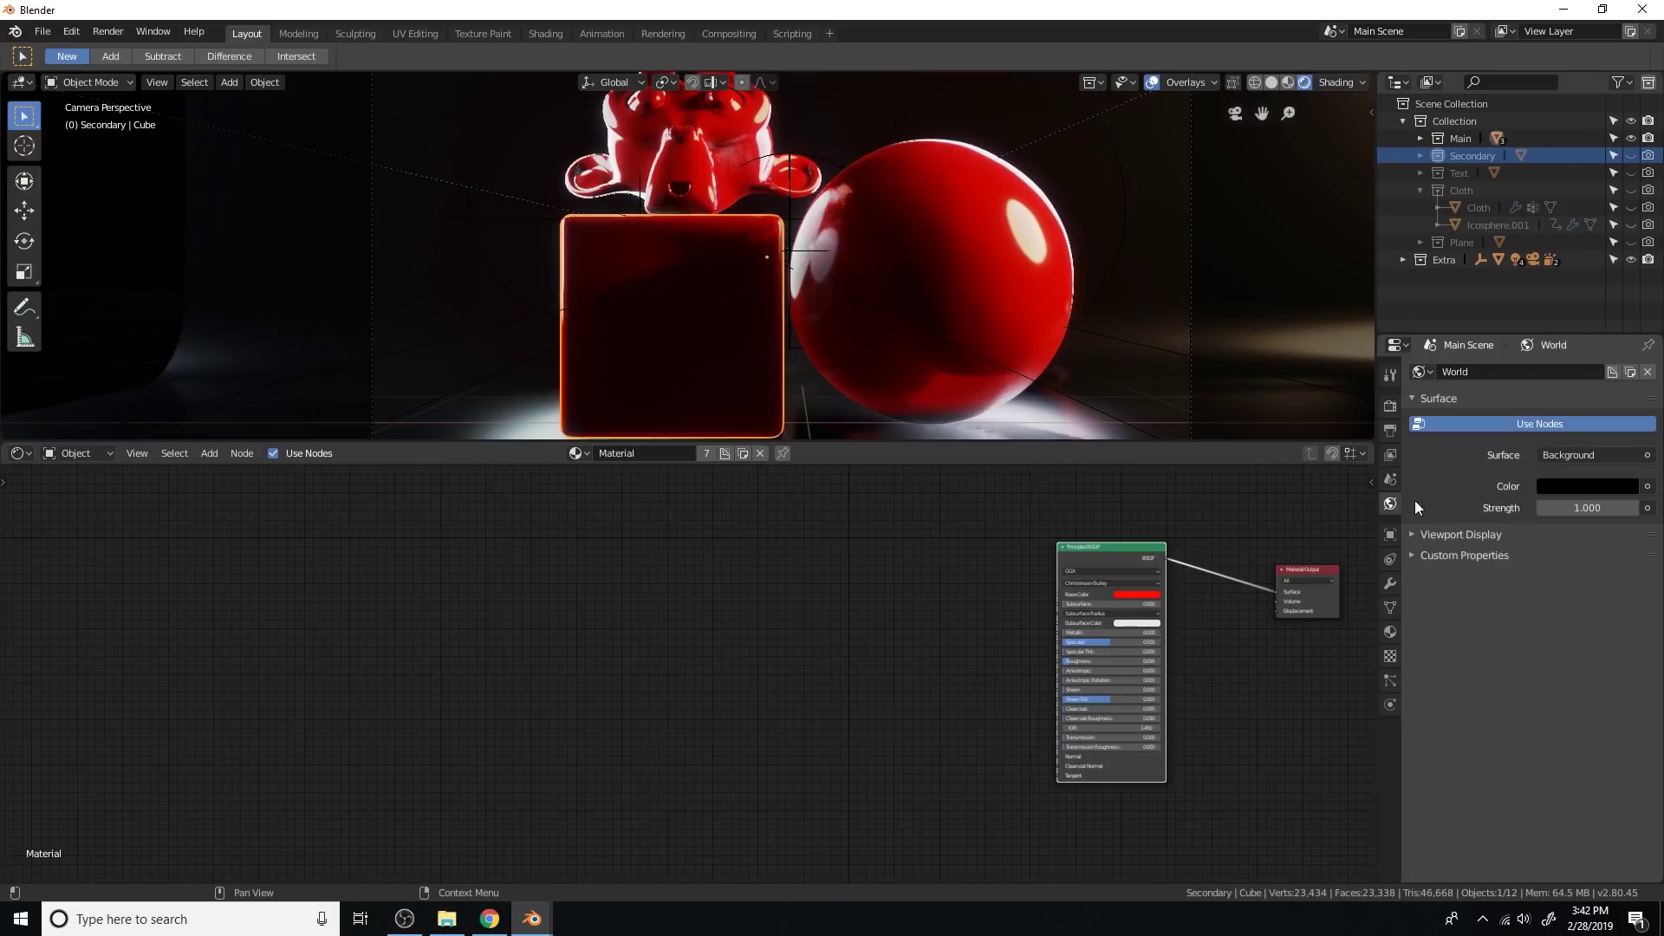
left_click(1648, 488)
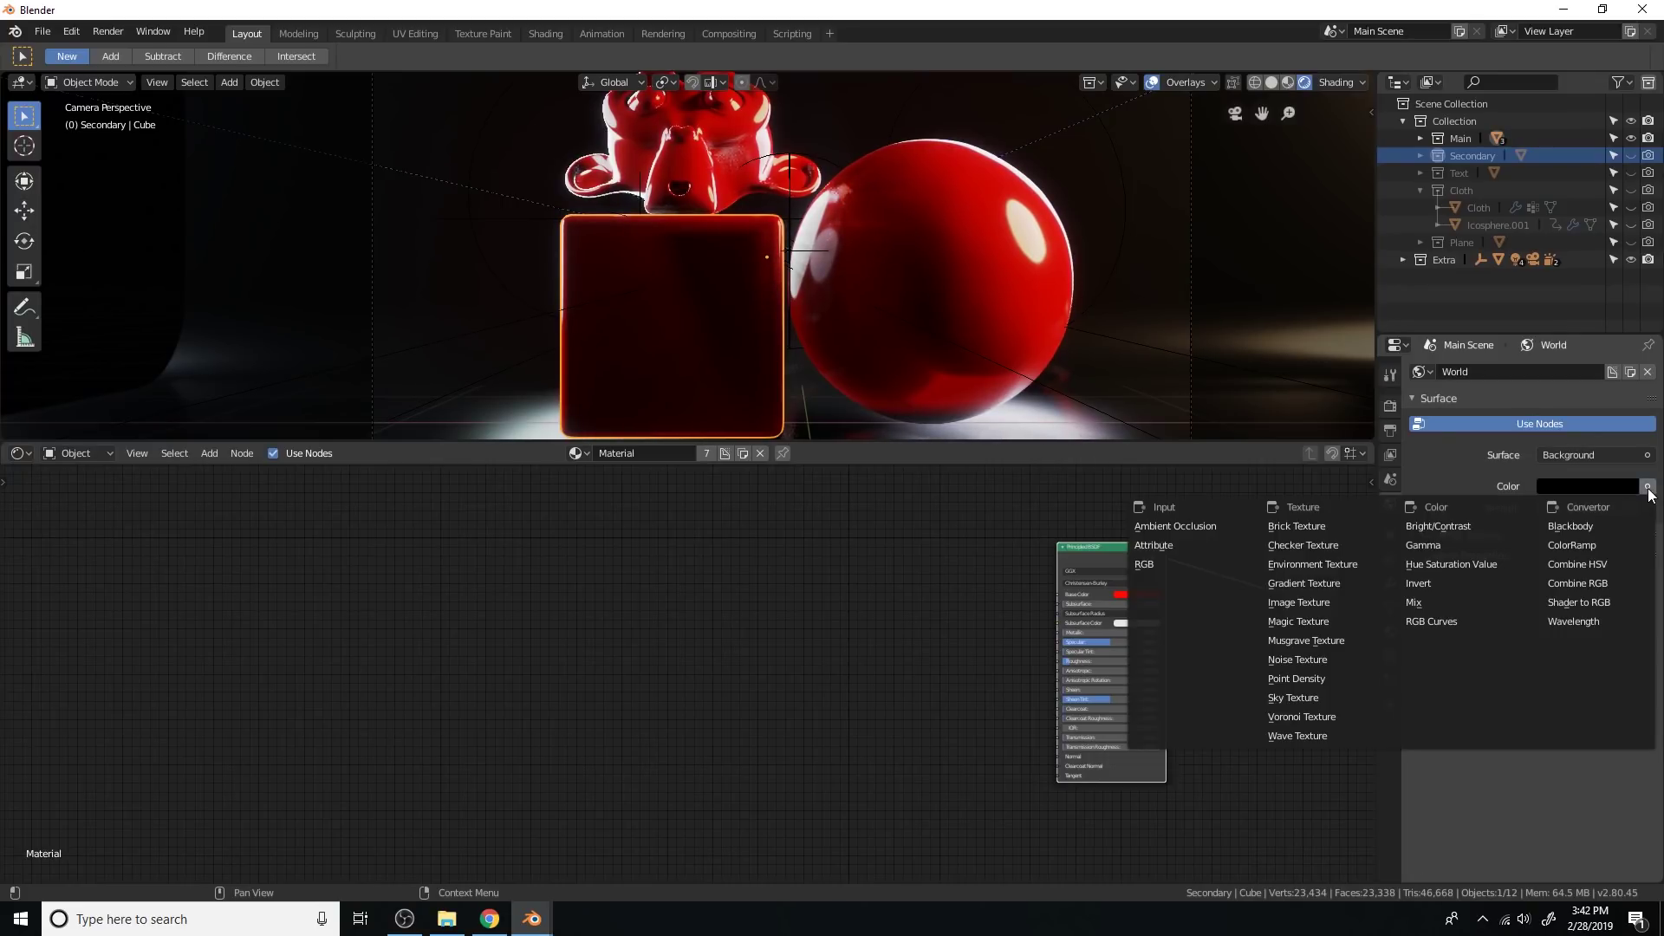
left_click(1312, 564)
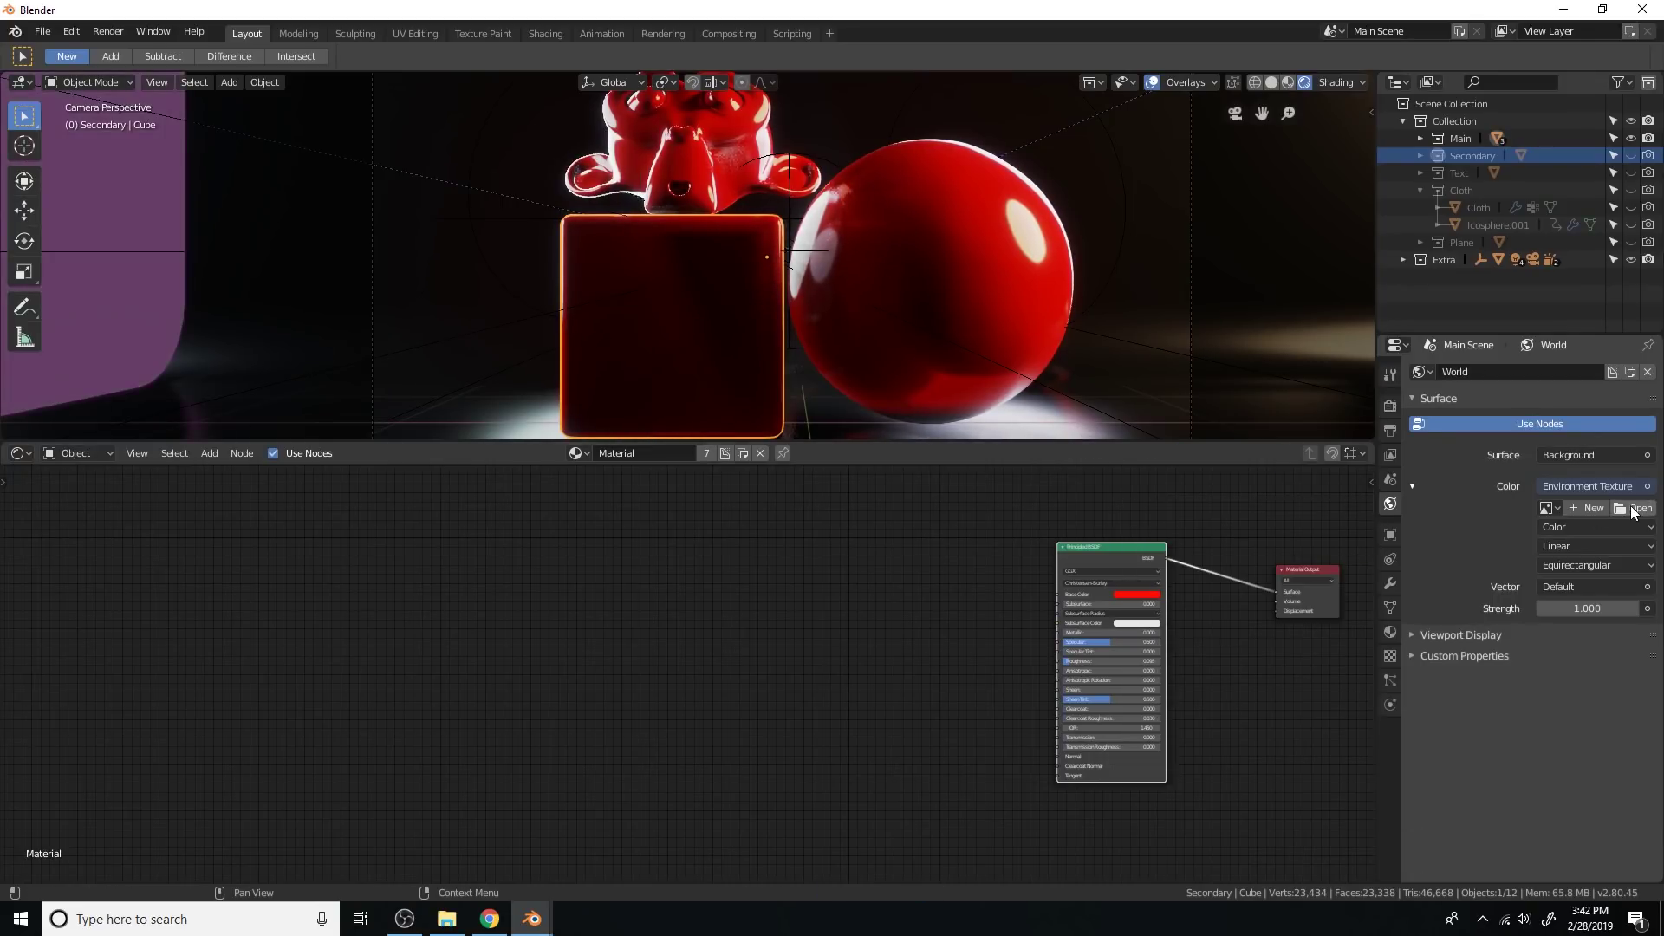
Step: Load cinema_lobby_2k.hdr from the Desktop folder as the world's environment image
left_click(1633, 512)
left_click(53, 237)
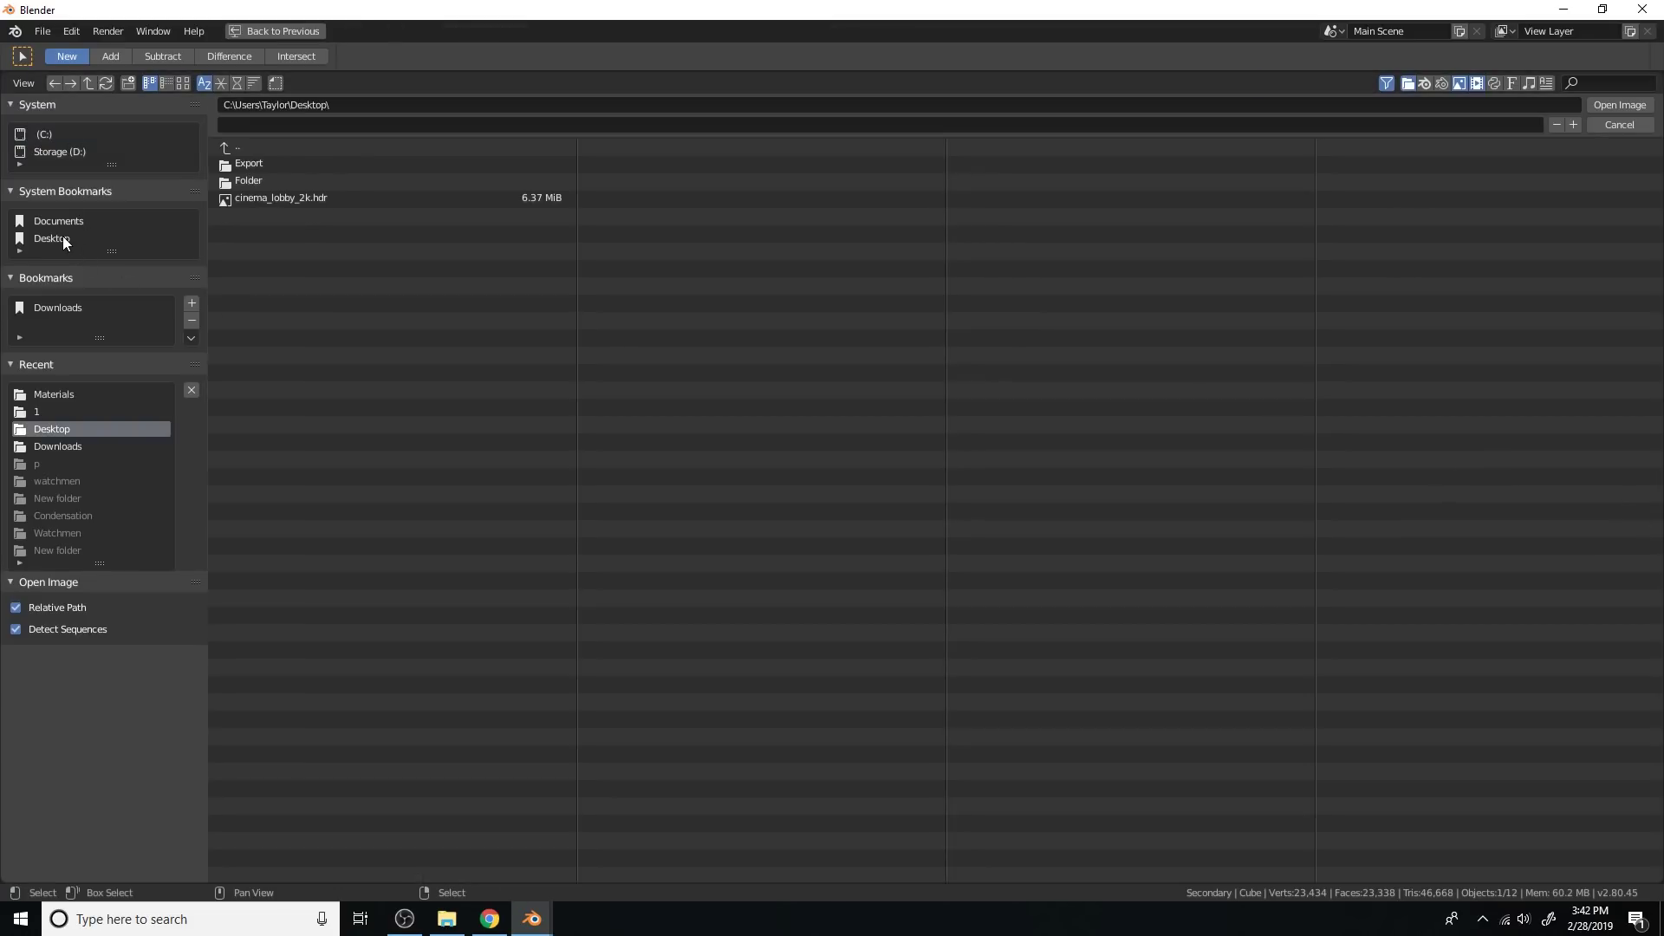
left_click(295, 196)
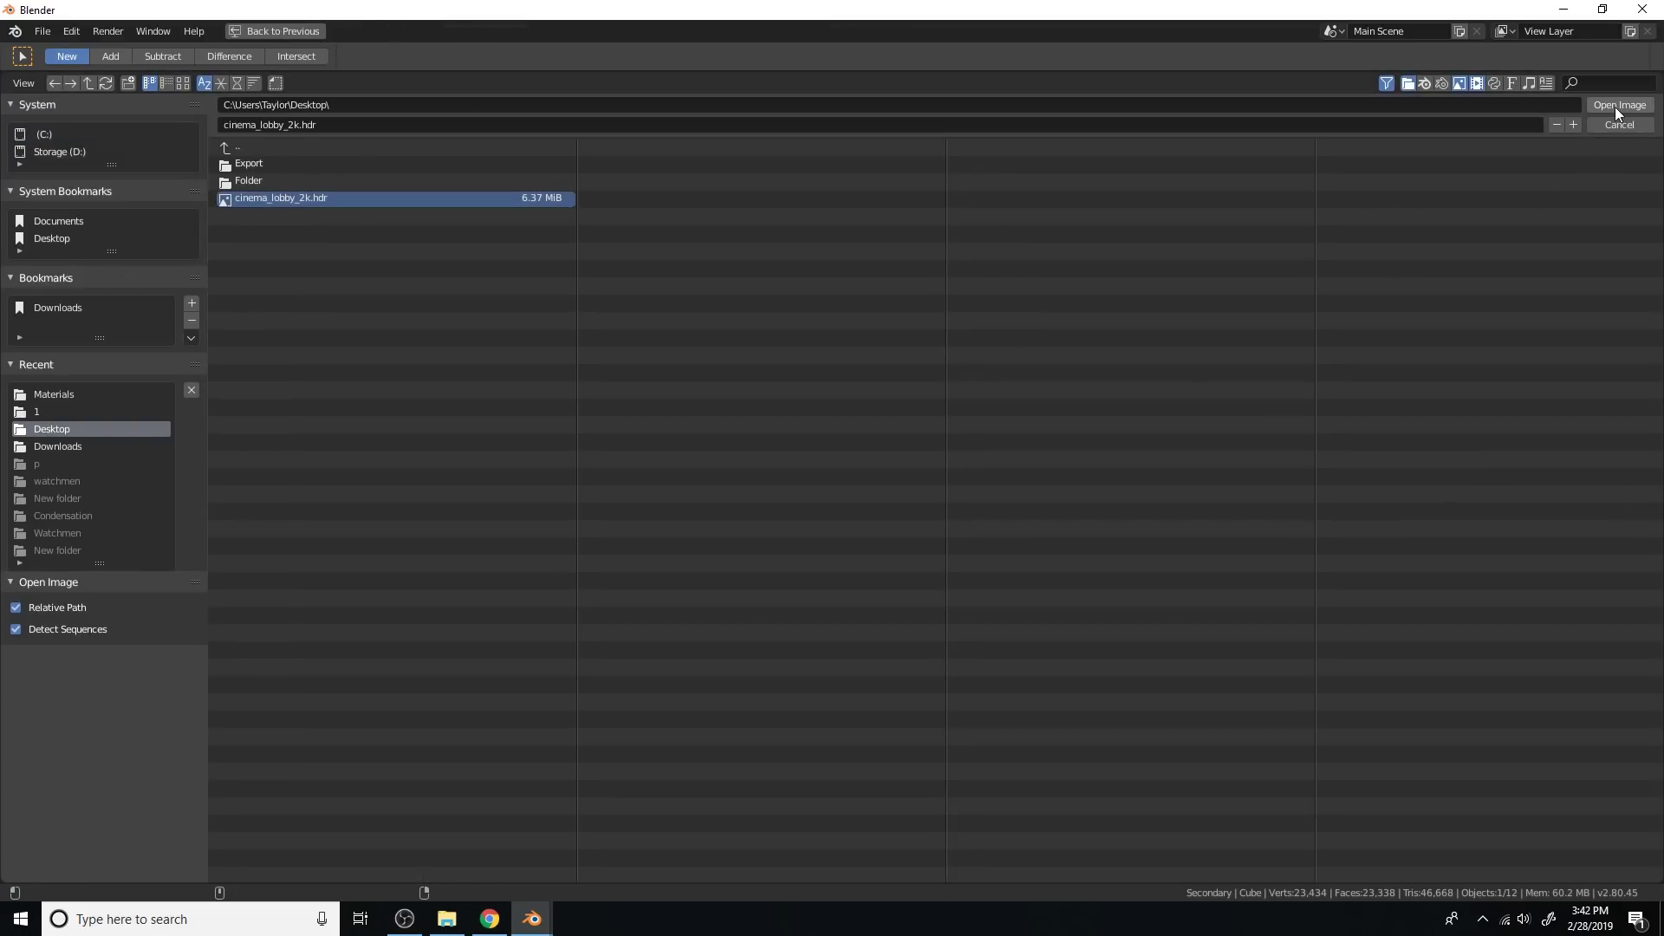
left_click(1615, 107)
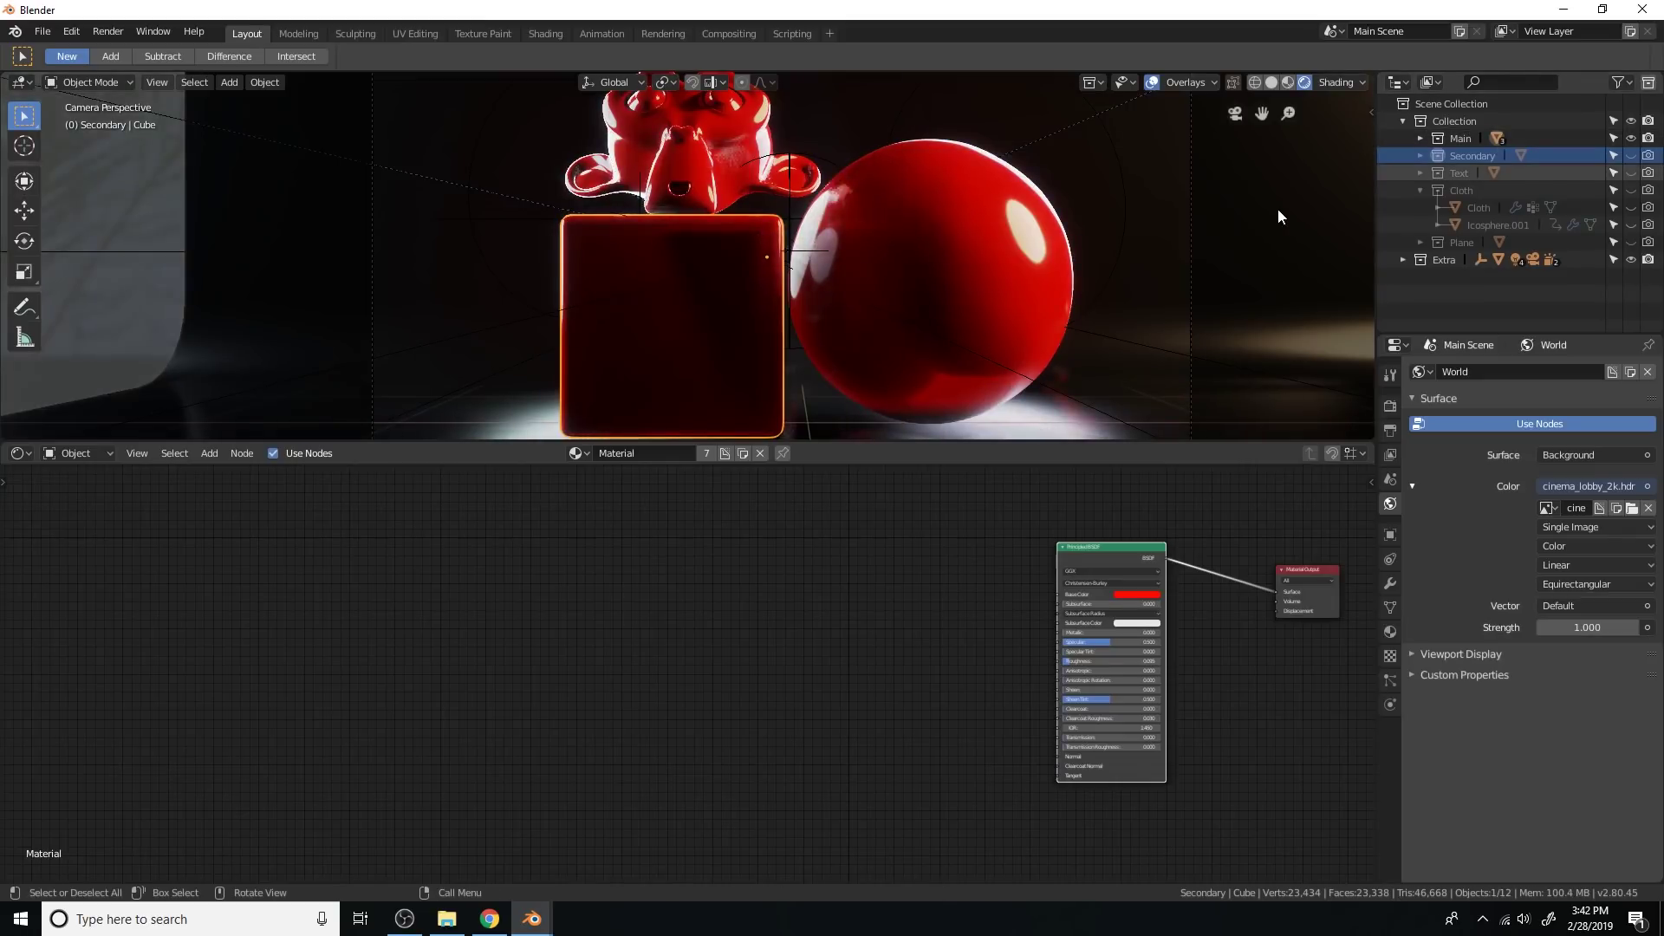
scroll(1063, 258, "down", 4)
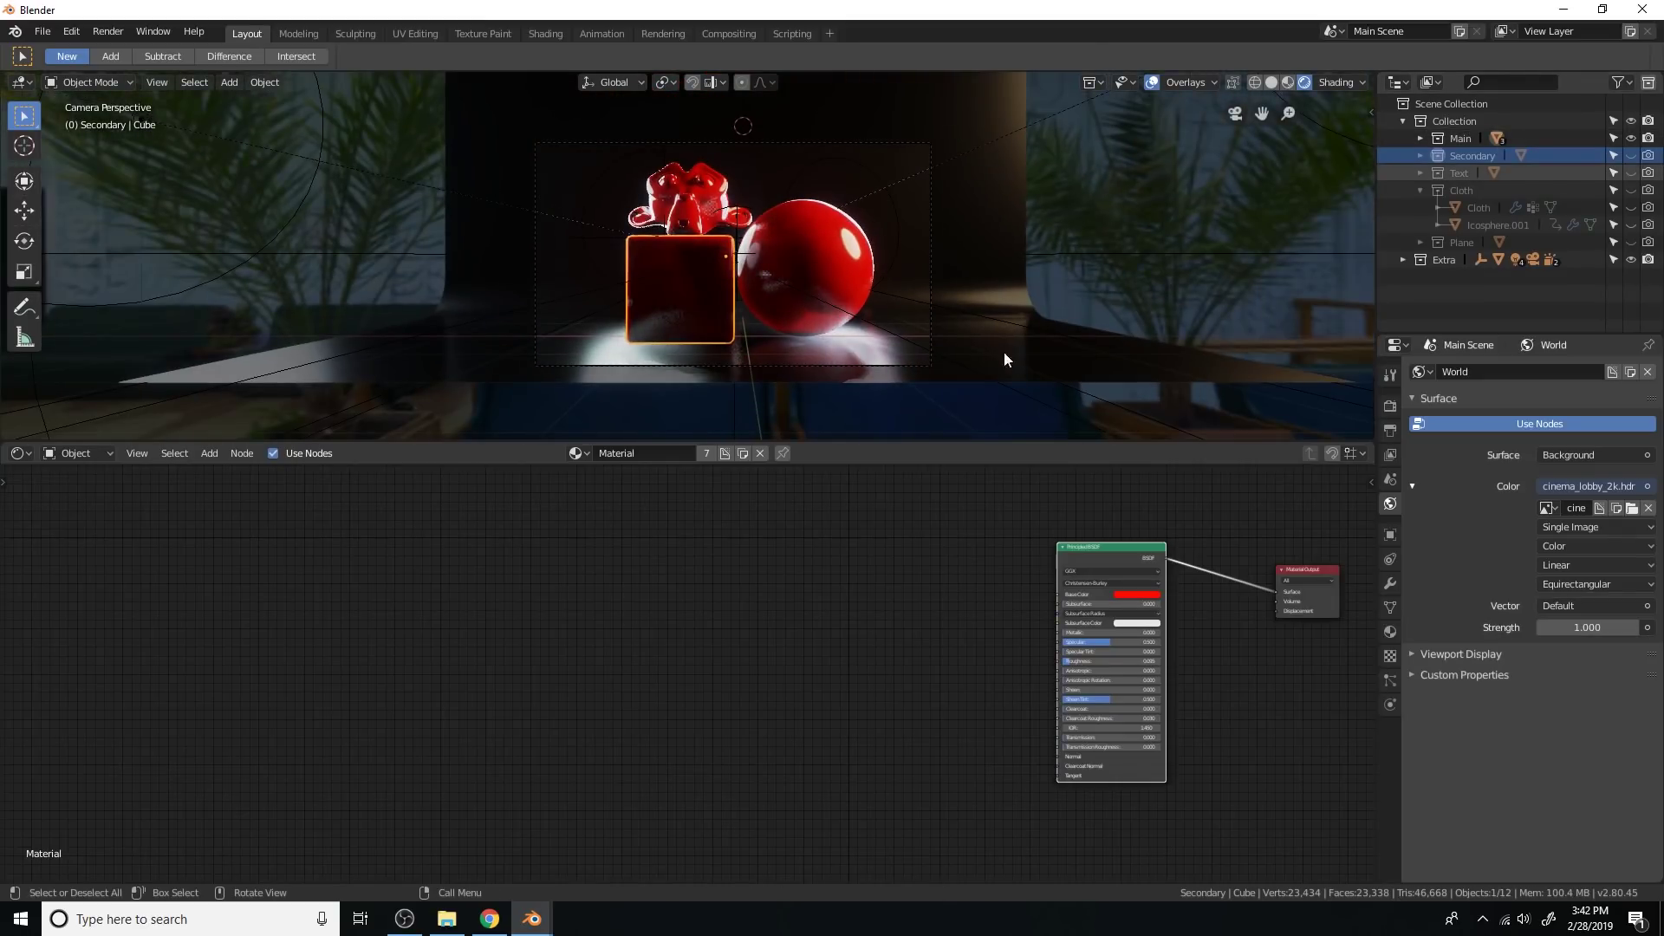
Step: Delete the scene's lighting cache and bake the indirect lighting with the new environment image
left_click(1394, 405)
scroll(1547, 721, "down", 10)
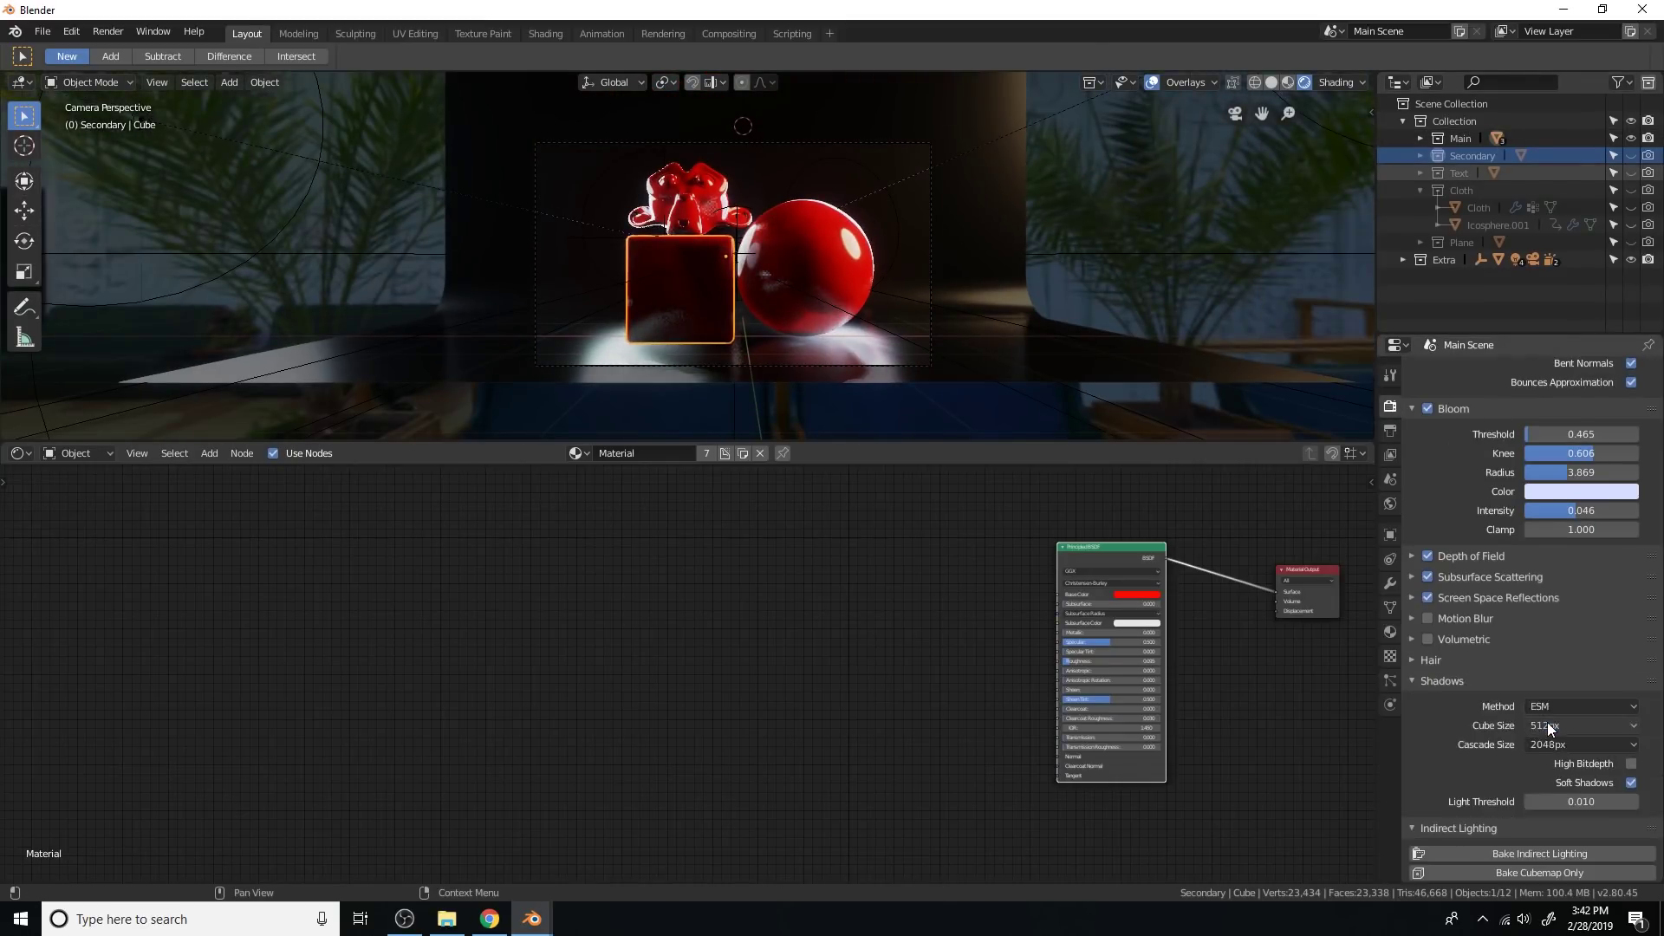
left_click(1541, 753)
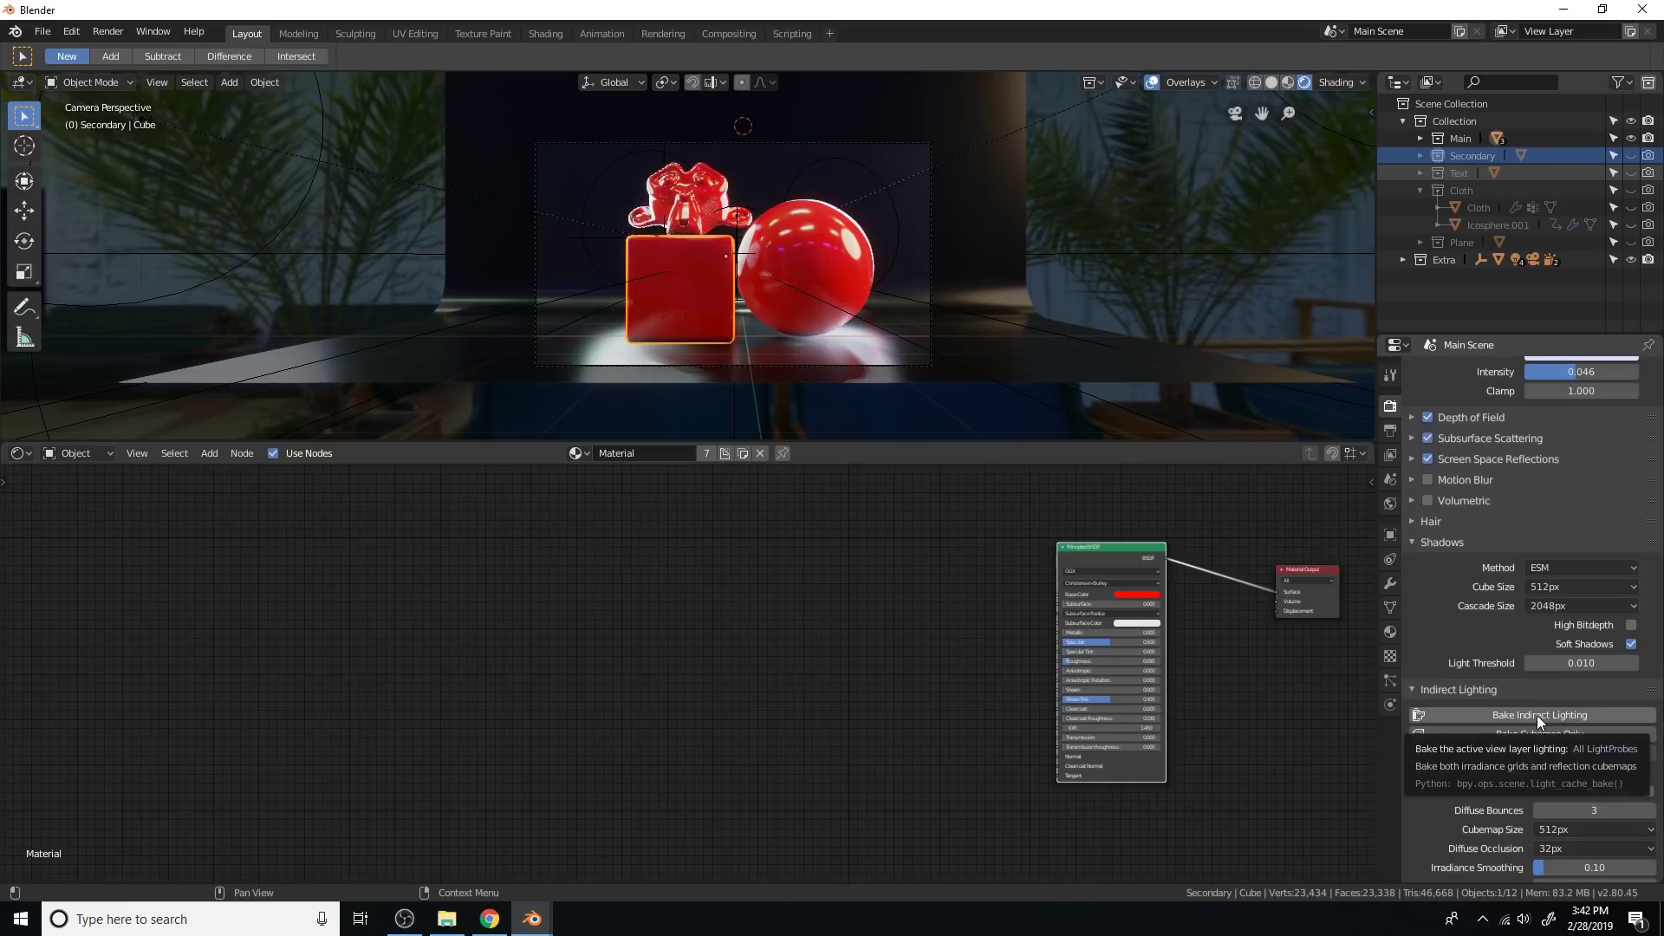
left_click(1537, 715)
scroll(1115, 316, "up", 4)
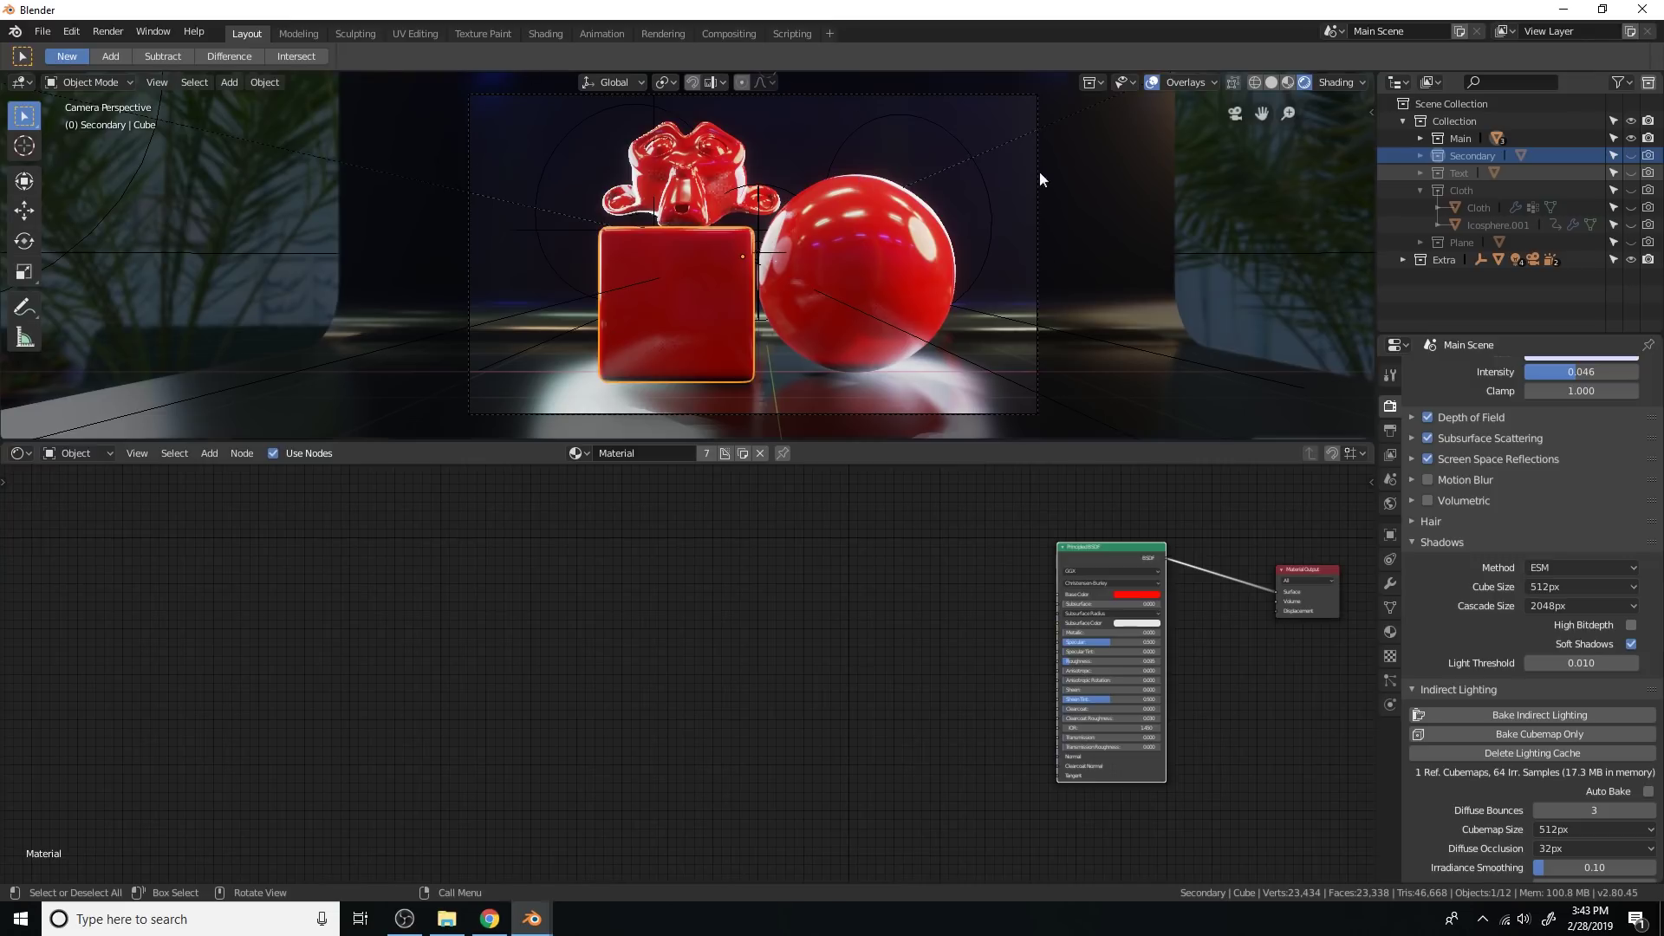
Step: Show the World shader nodes and move the cinema_lobby_2k.hdr node away from the Background node to make room between them
left_click(92, 451)
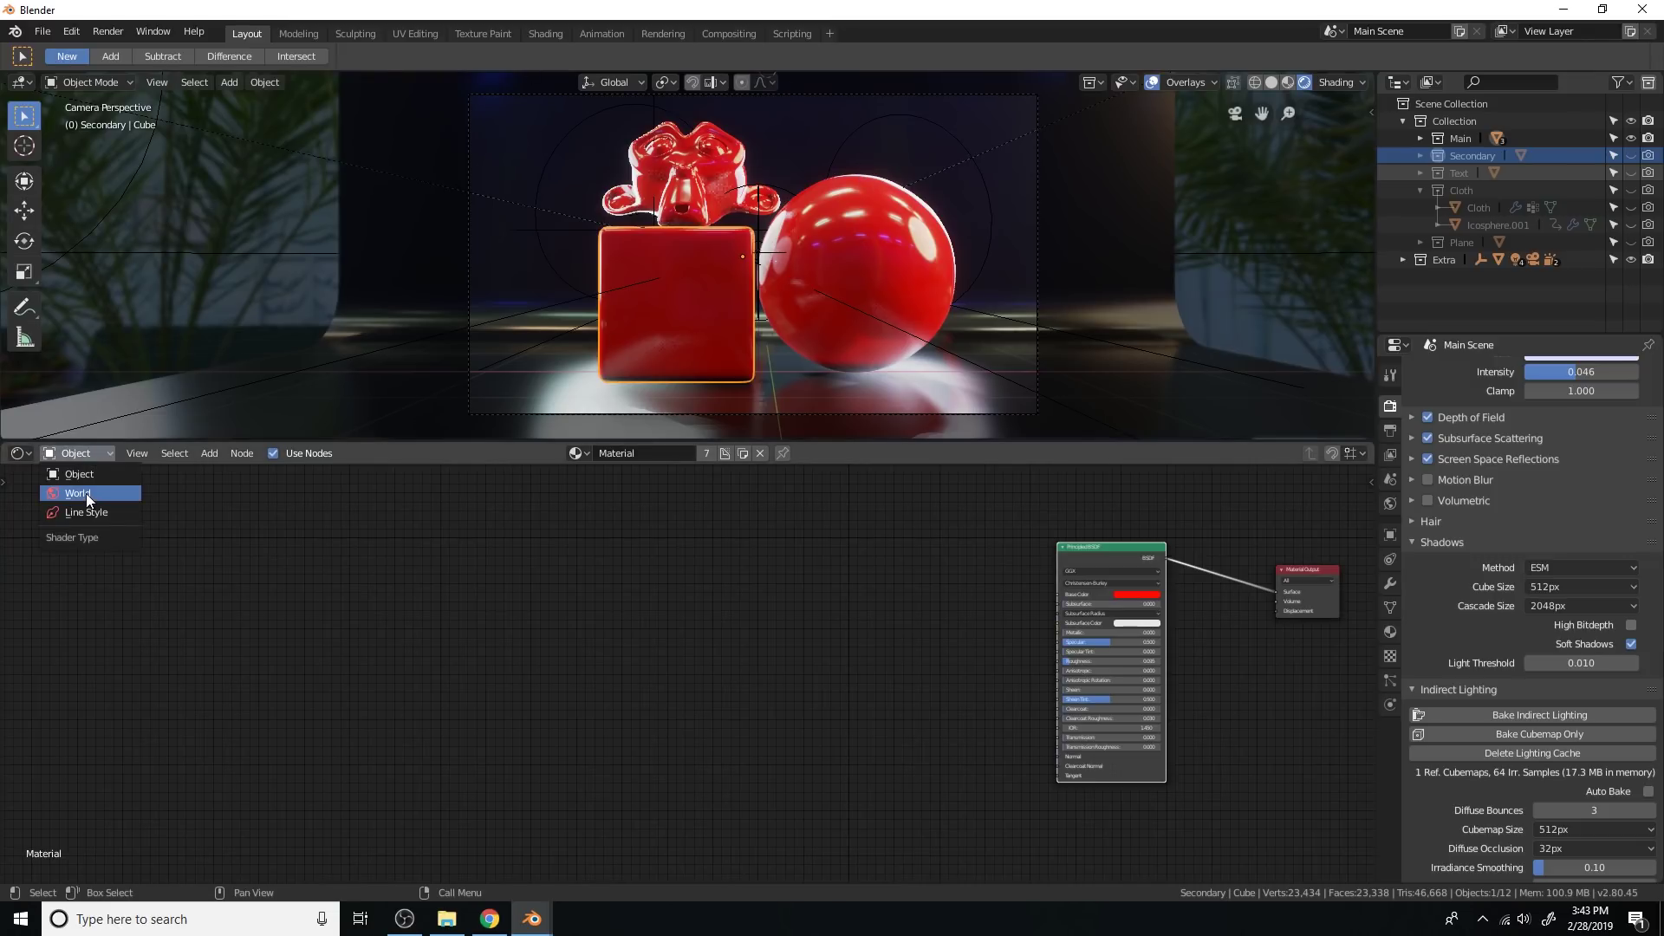
left_click(85, 492)
scroll(697, 731, "up", 4)
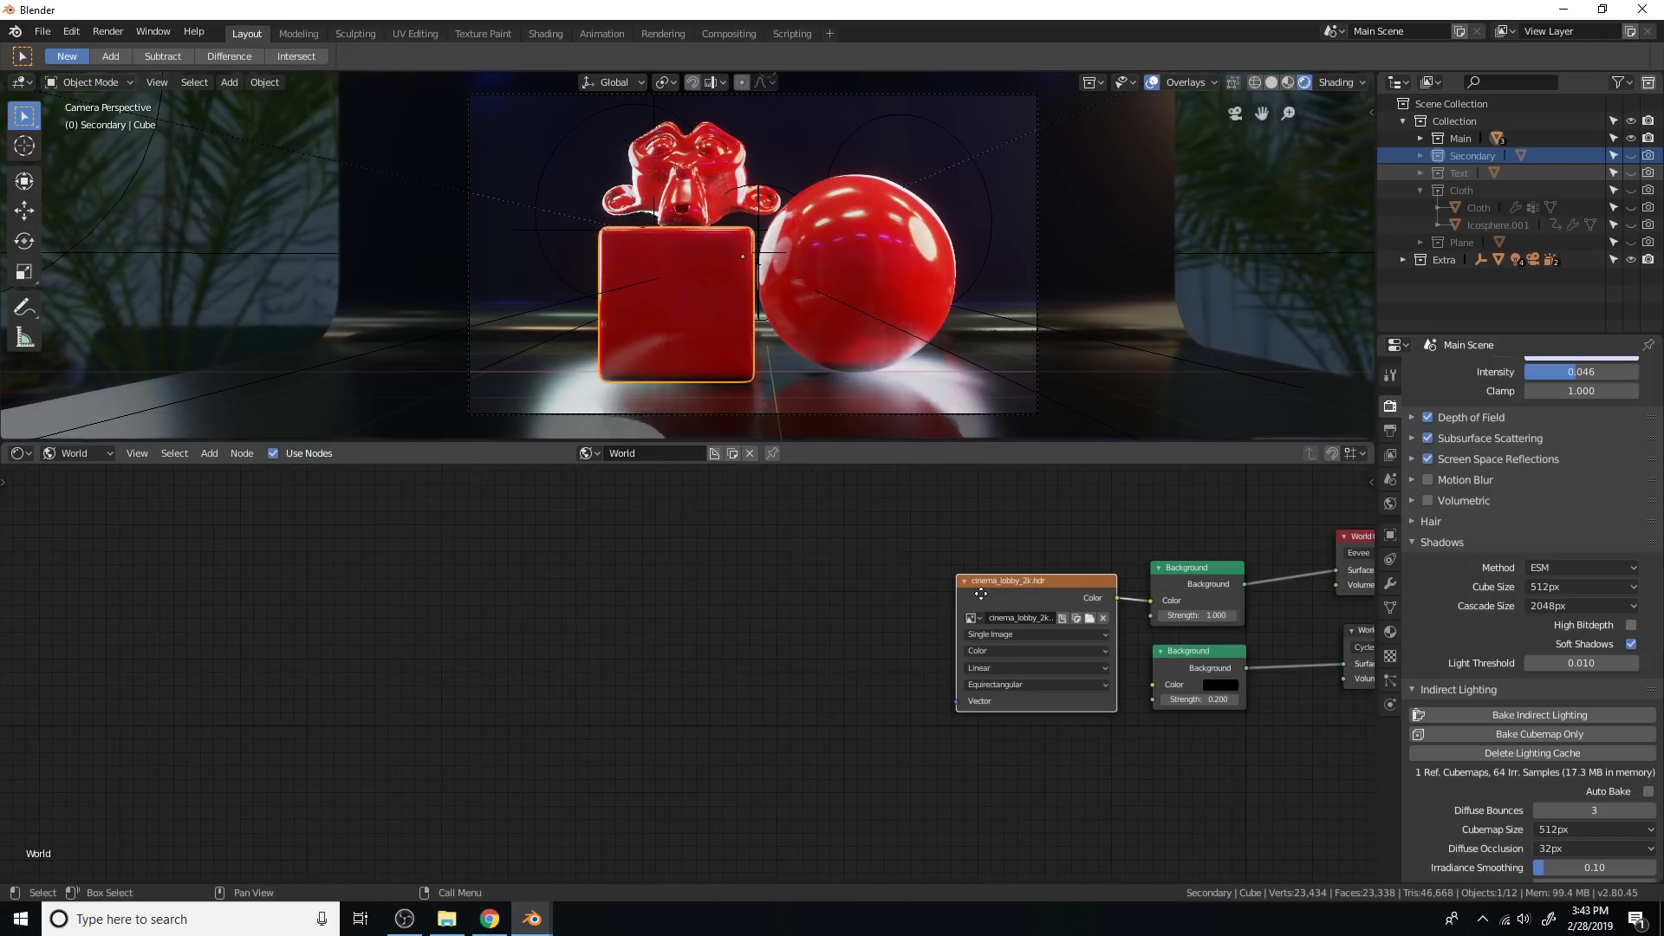
left_click_drag(1009, 589, 581, 634)
scroll(684, 672, "up", 5)
Step: Insert a Hue/Saturation node between the cinema_lobby_2k.hdr and Background nodes and set its saturation to 0
key("shift+a")
left_click(893, 543)
type("hue")
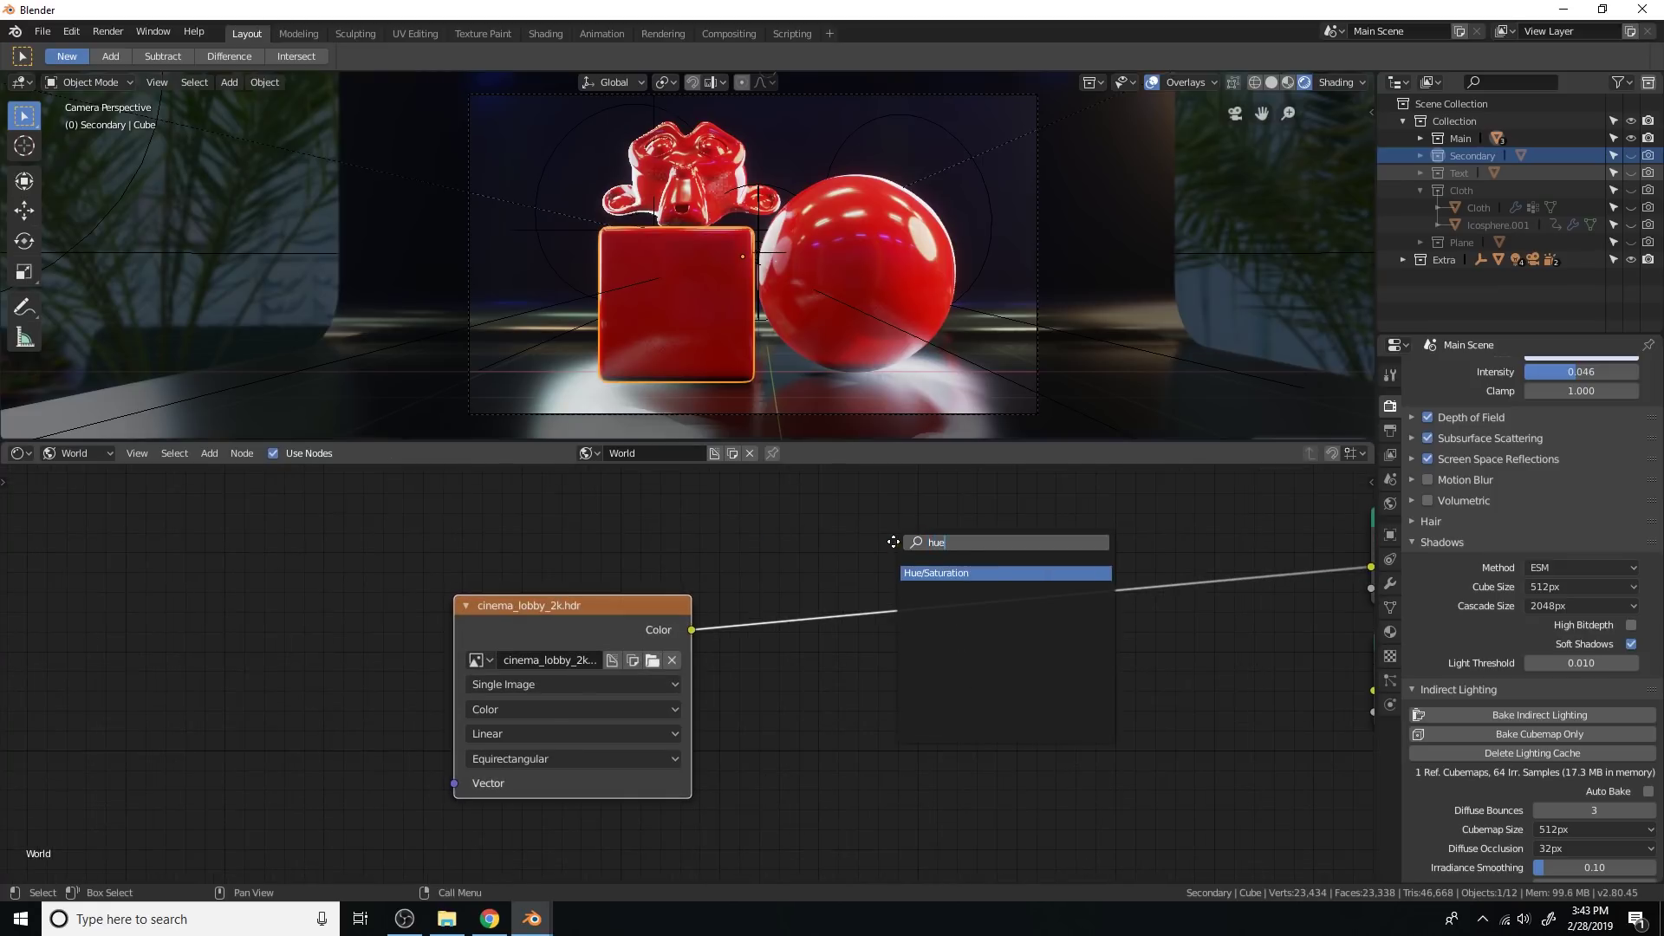
key("Return")
left_click(893, 543)
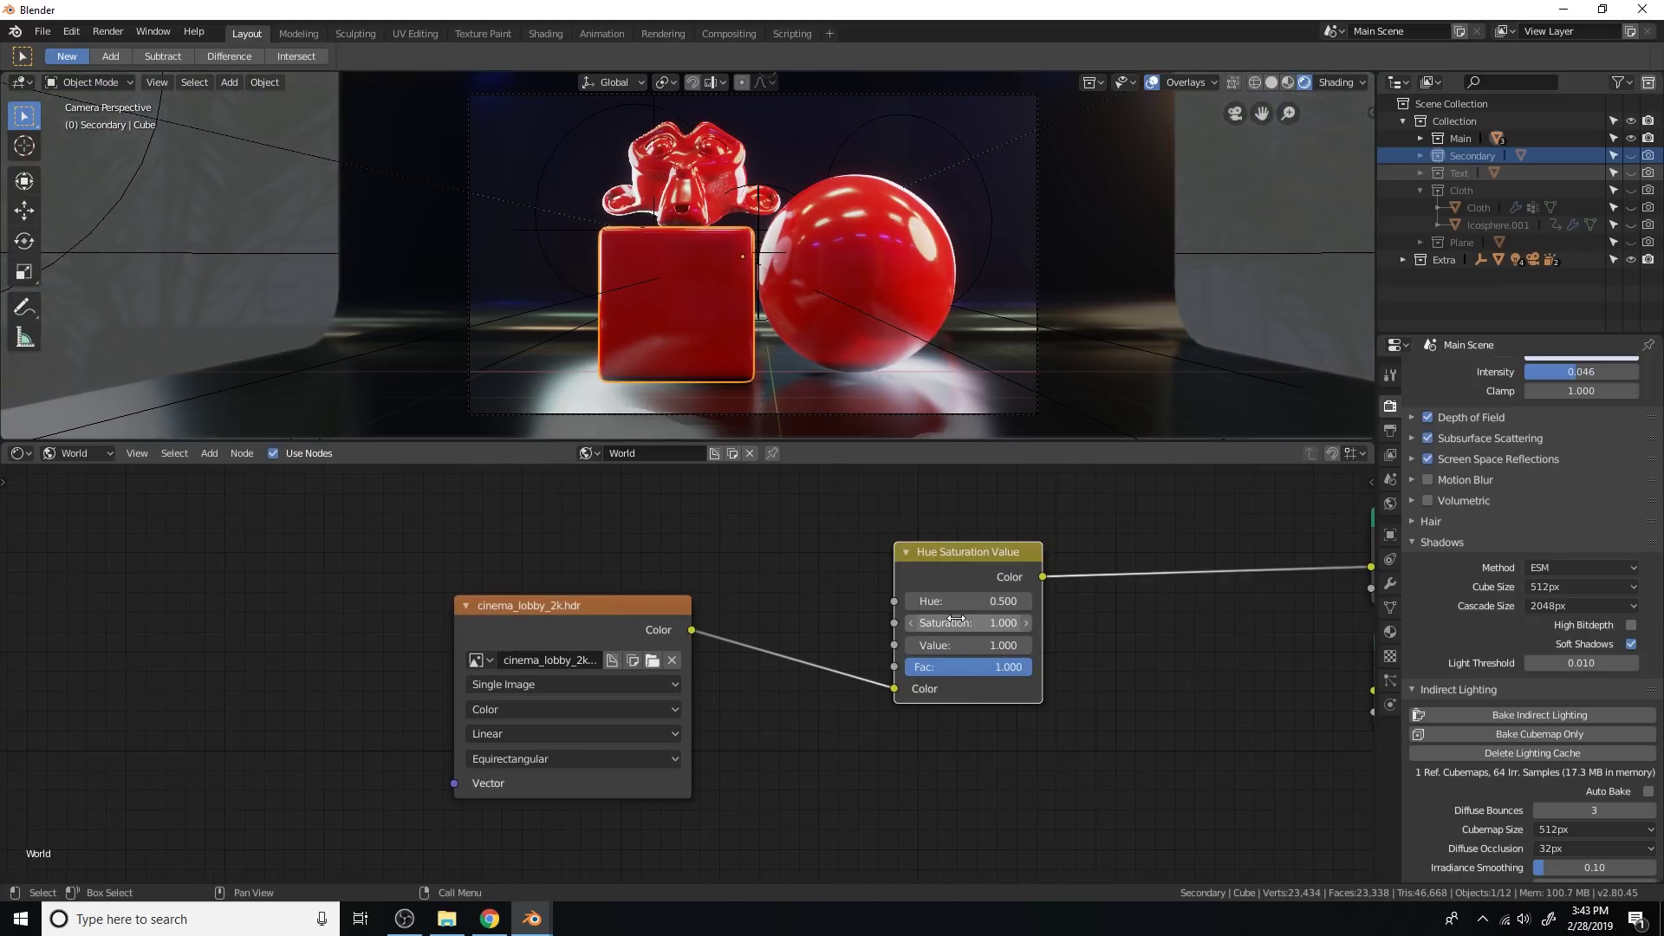
left_click(954, 619)
type("0")
key("Return")
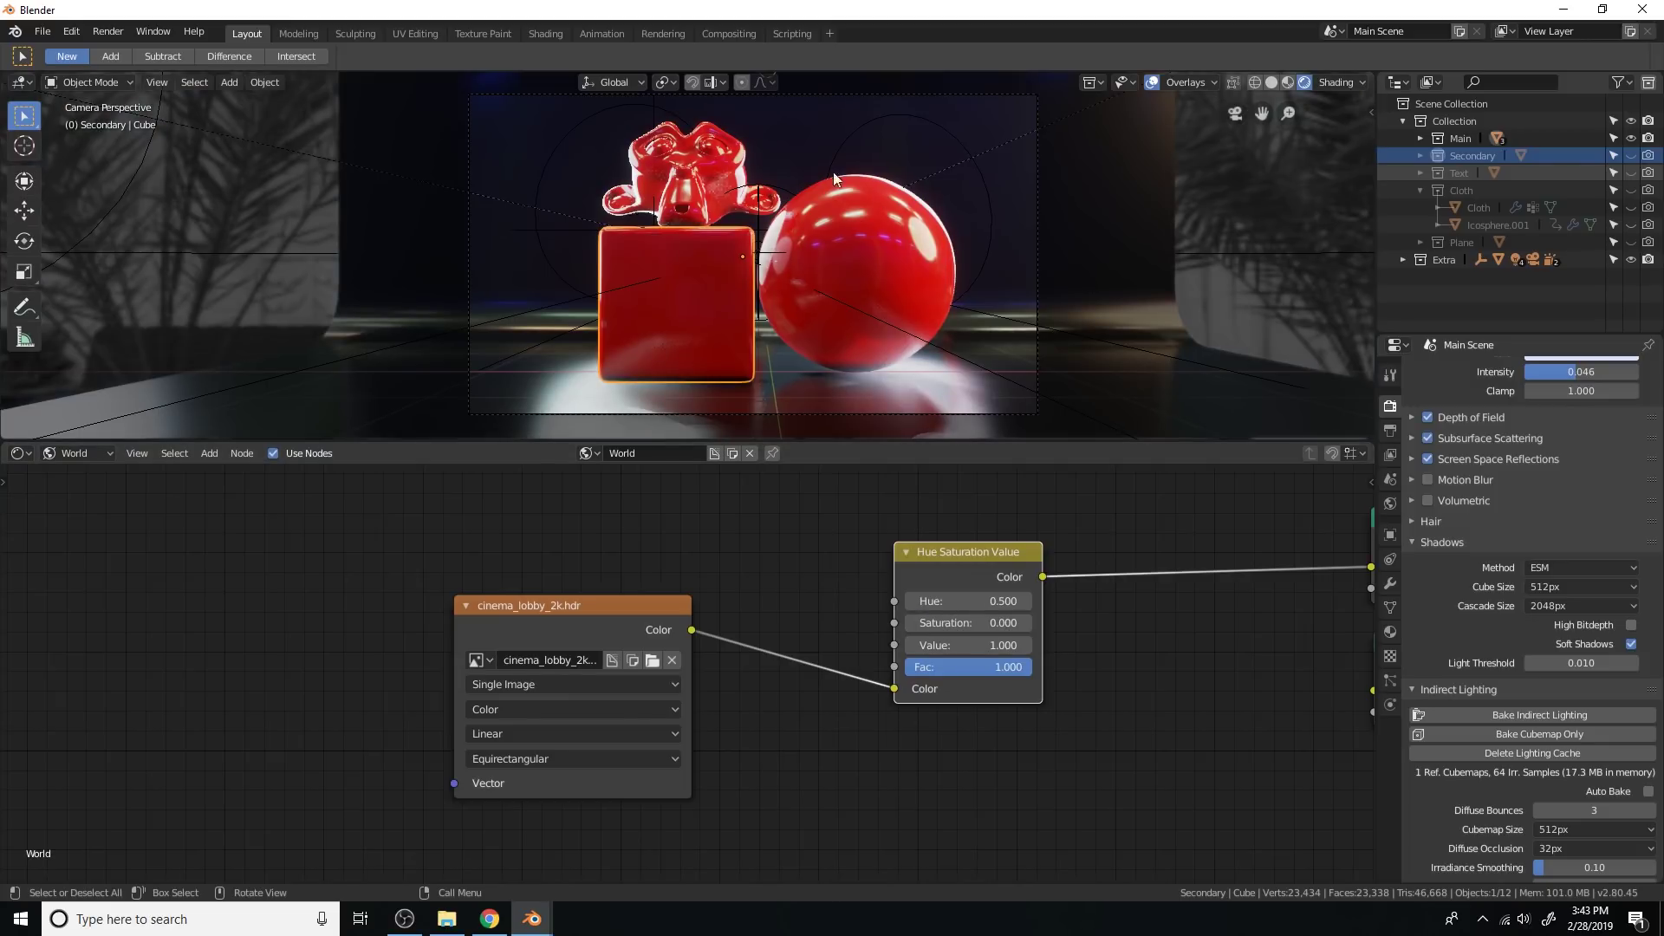
Step: Clear the lighting cache and rebake the indirect lighting for the desaturated environment
left_click(1527, 752)
left_click(1530, 714)
scroll(1231, 254, "up", 1)
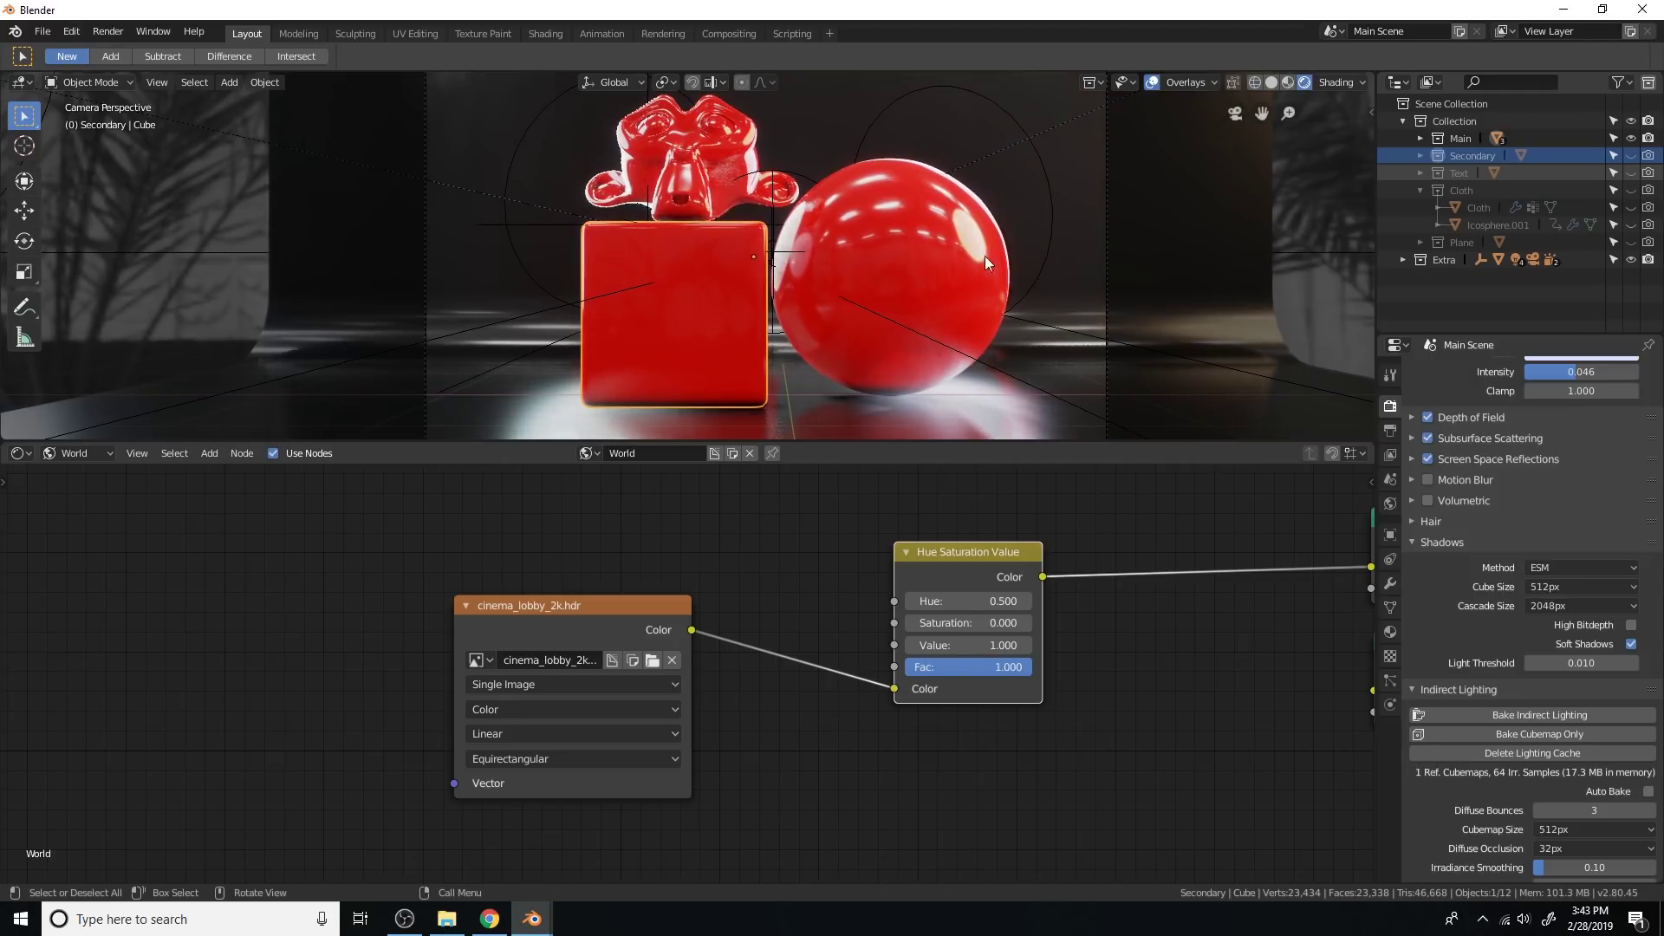
Step: Return the shader editor to the cube's object material, with its Principled BSDF and Material Output nodes in view
left_click(75, 454)
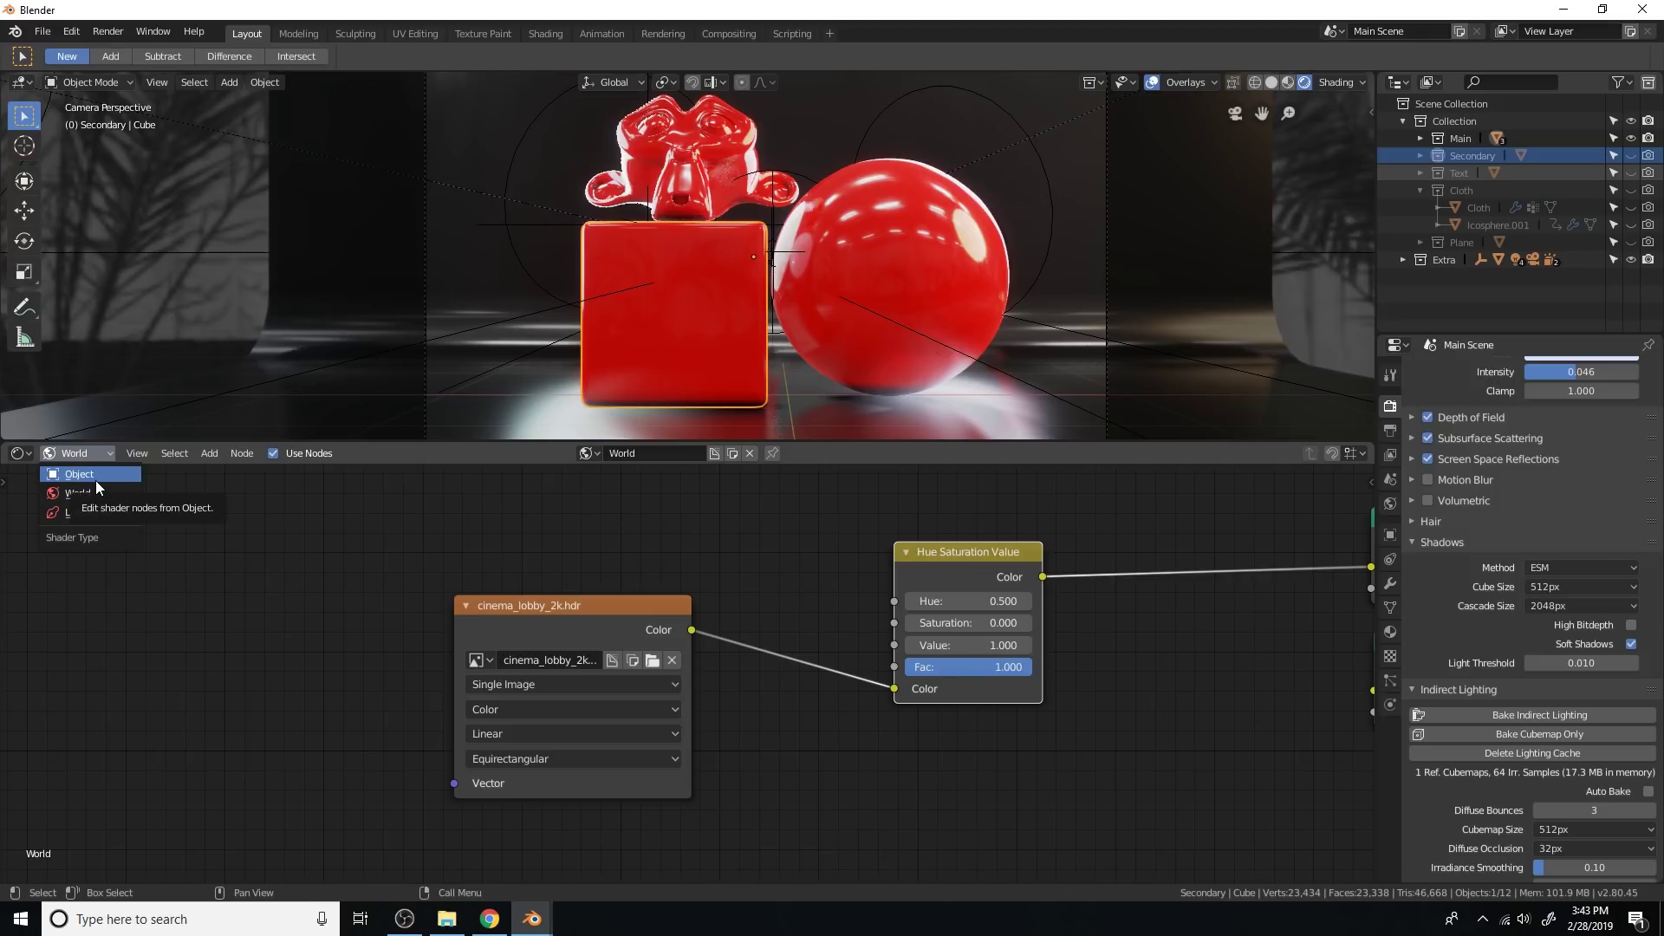
left_click(96, 480)
scroll(1033, 628, "down", 1)
middle_click_drag(1042, 628, 501, 503)
scroll(416, 277, "up", 1)
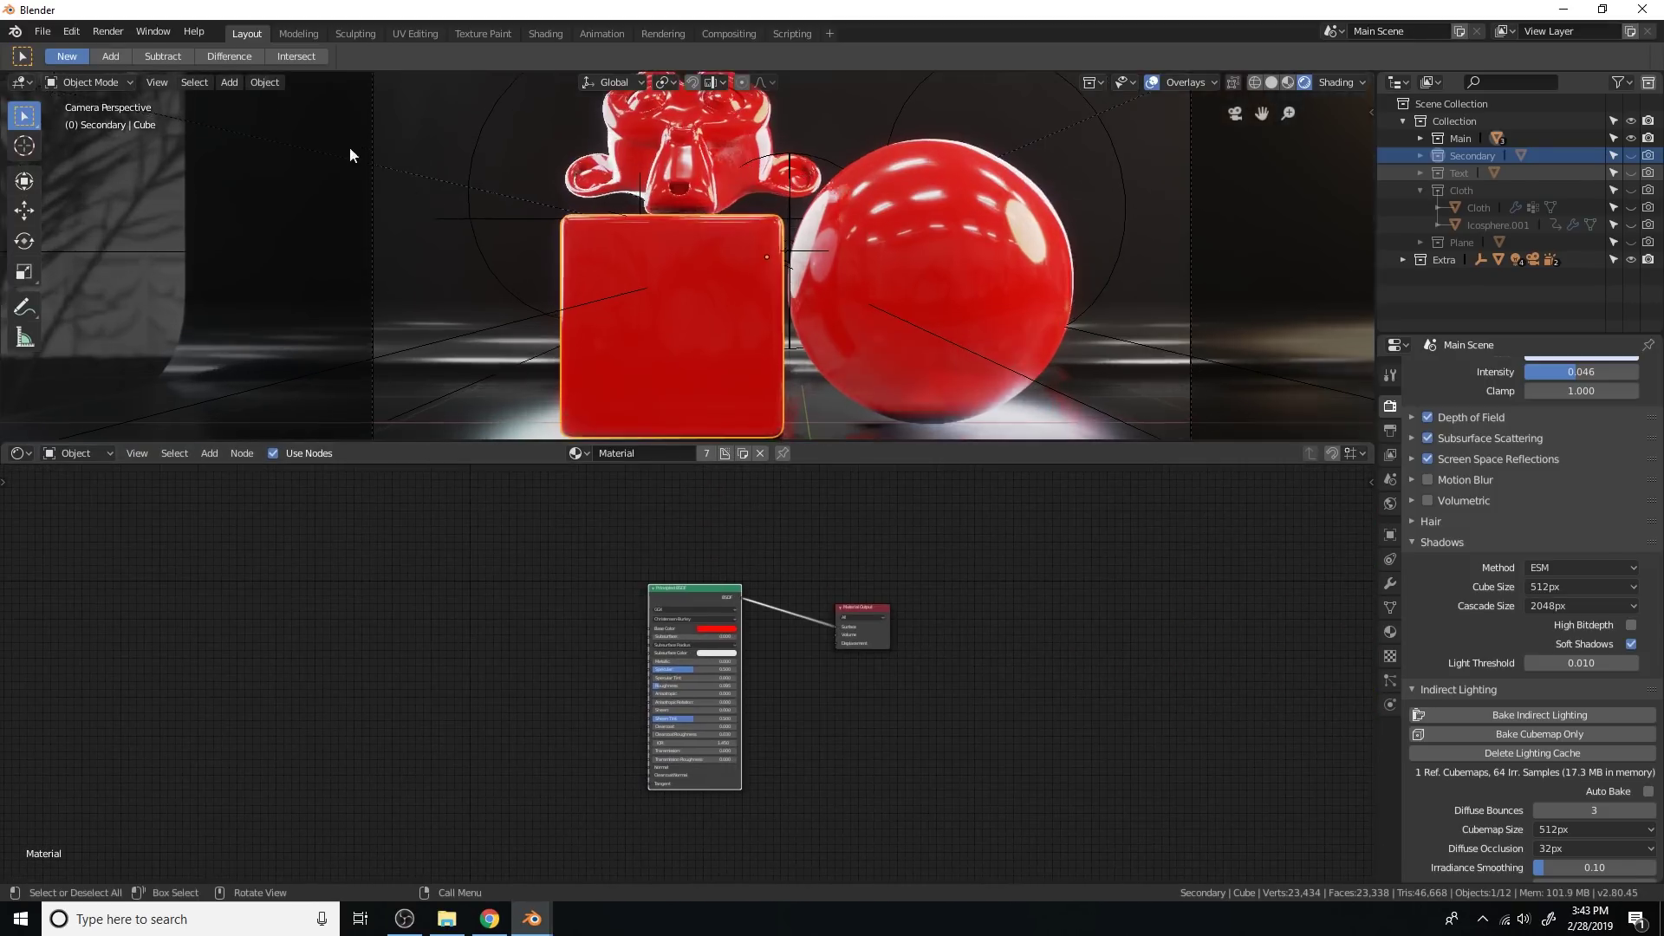
Step: Find the Node Wrangler add-on in the preferences by searching "node", make sure it is enabled, and close the preferences
left_click(53, 30)
mouse_move(63, 30)
left_click(104, 238)
mouse_move(531, 918)
left_click(570, 866)
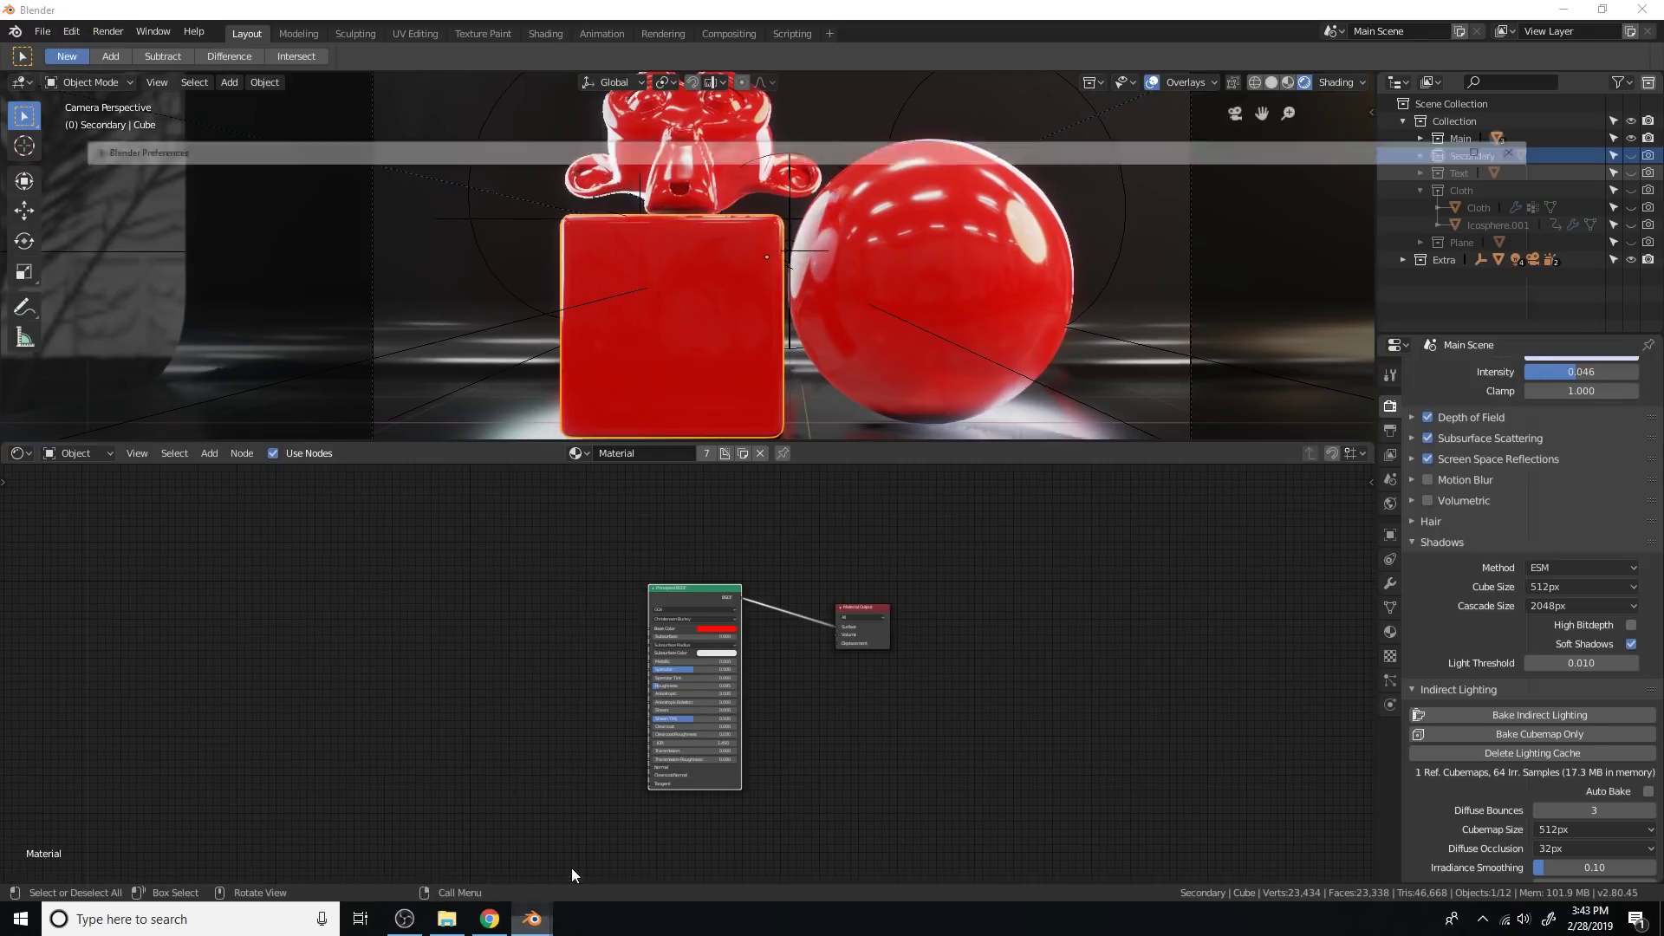
left_click(1033, 35)
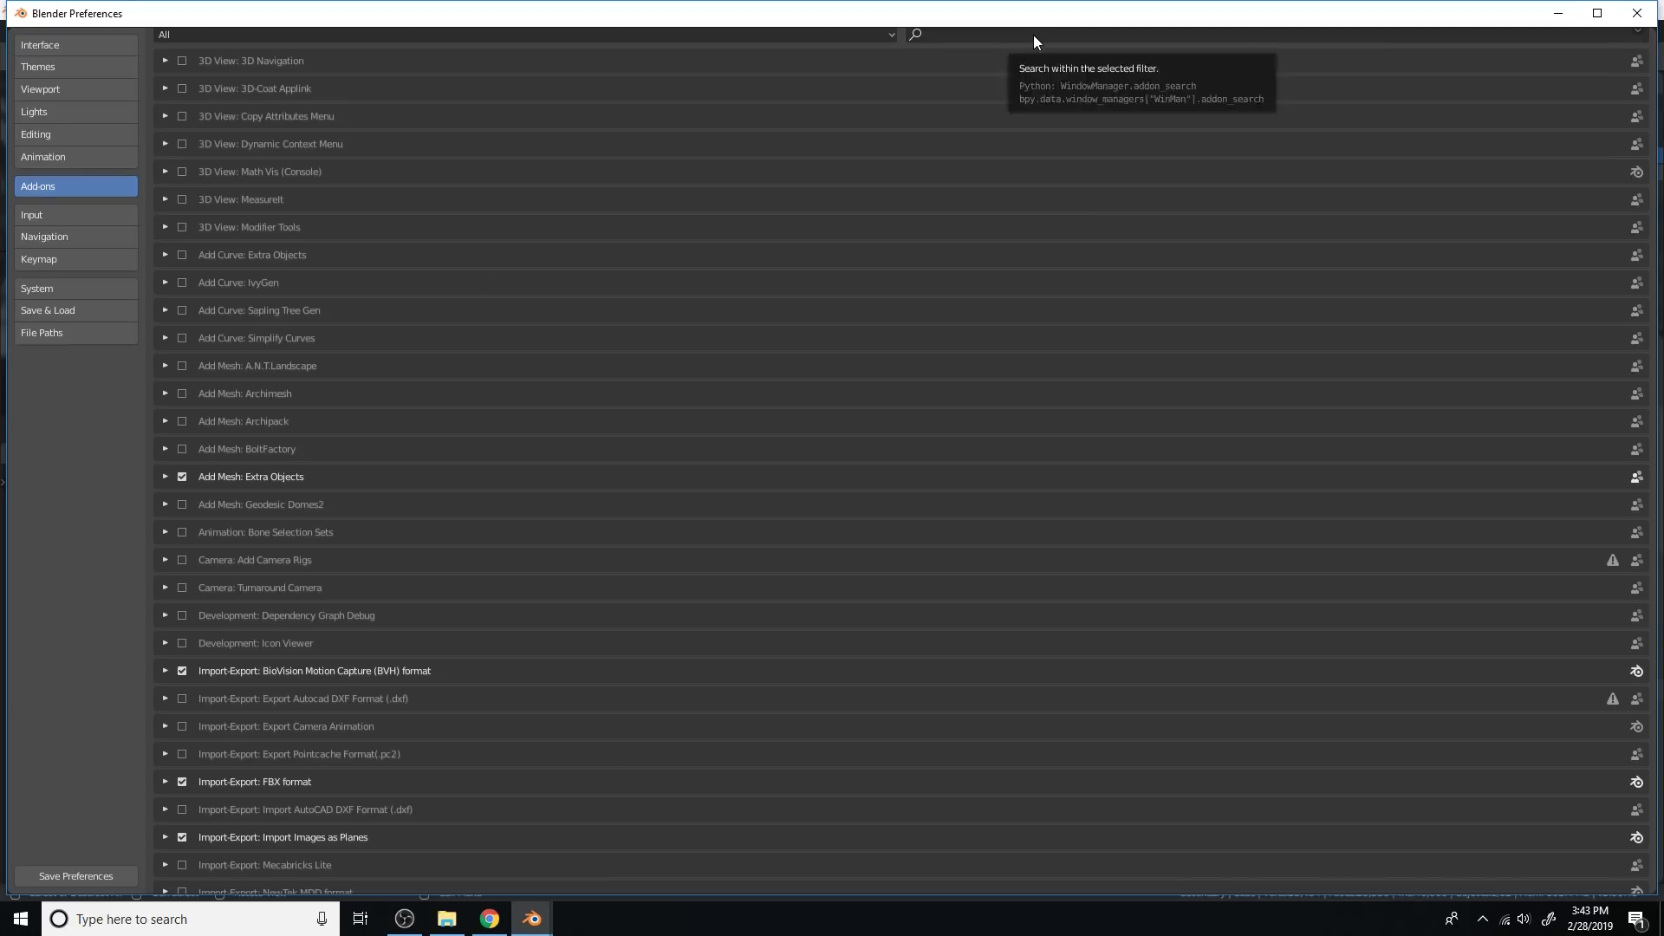
type("node")
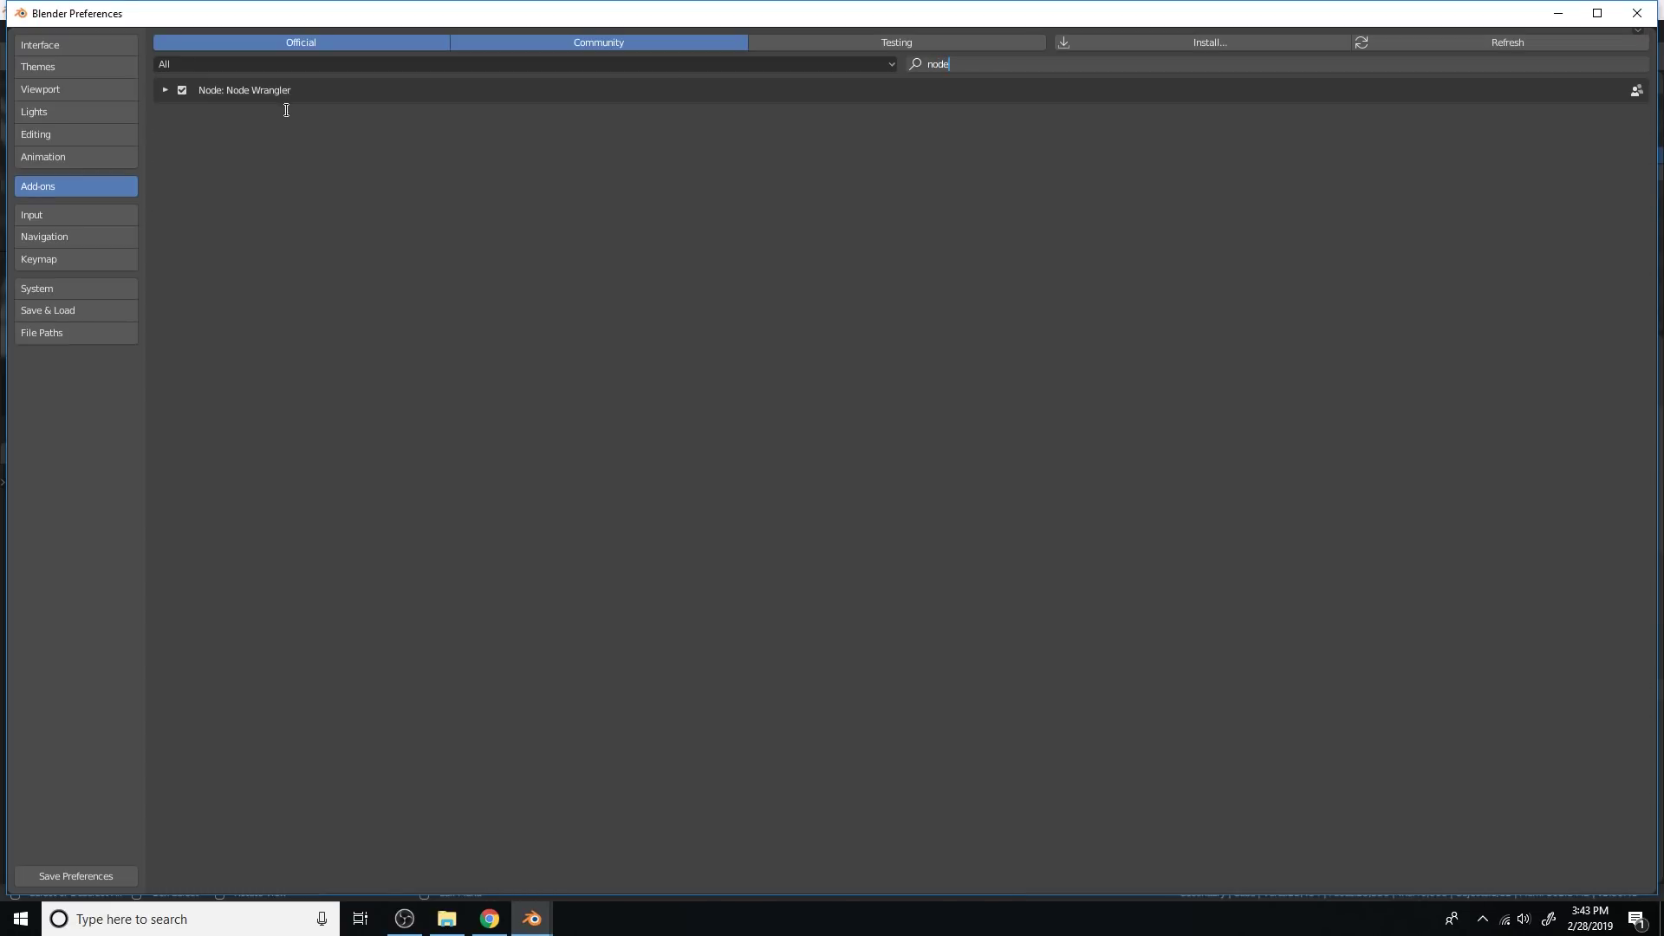
left_click(181, 89)
left_click(181, 89)
left_click(181, 89)
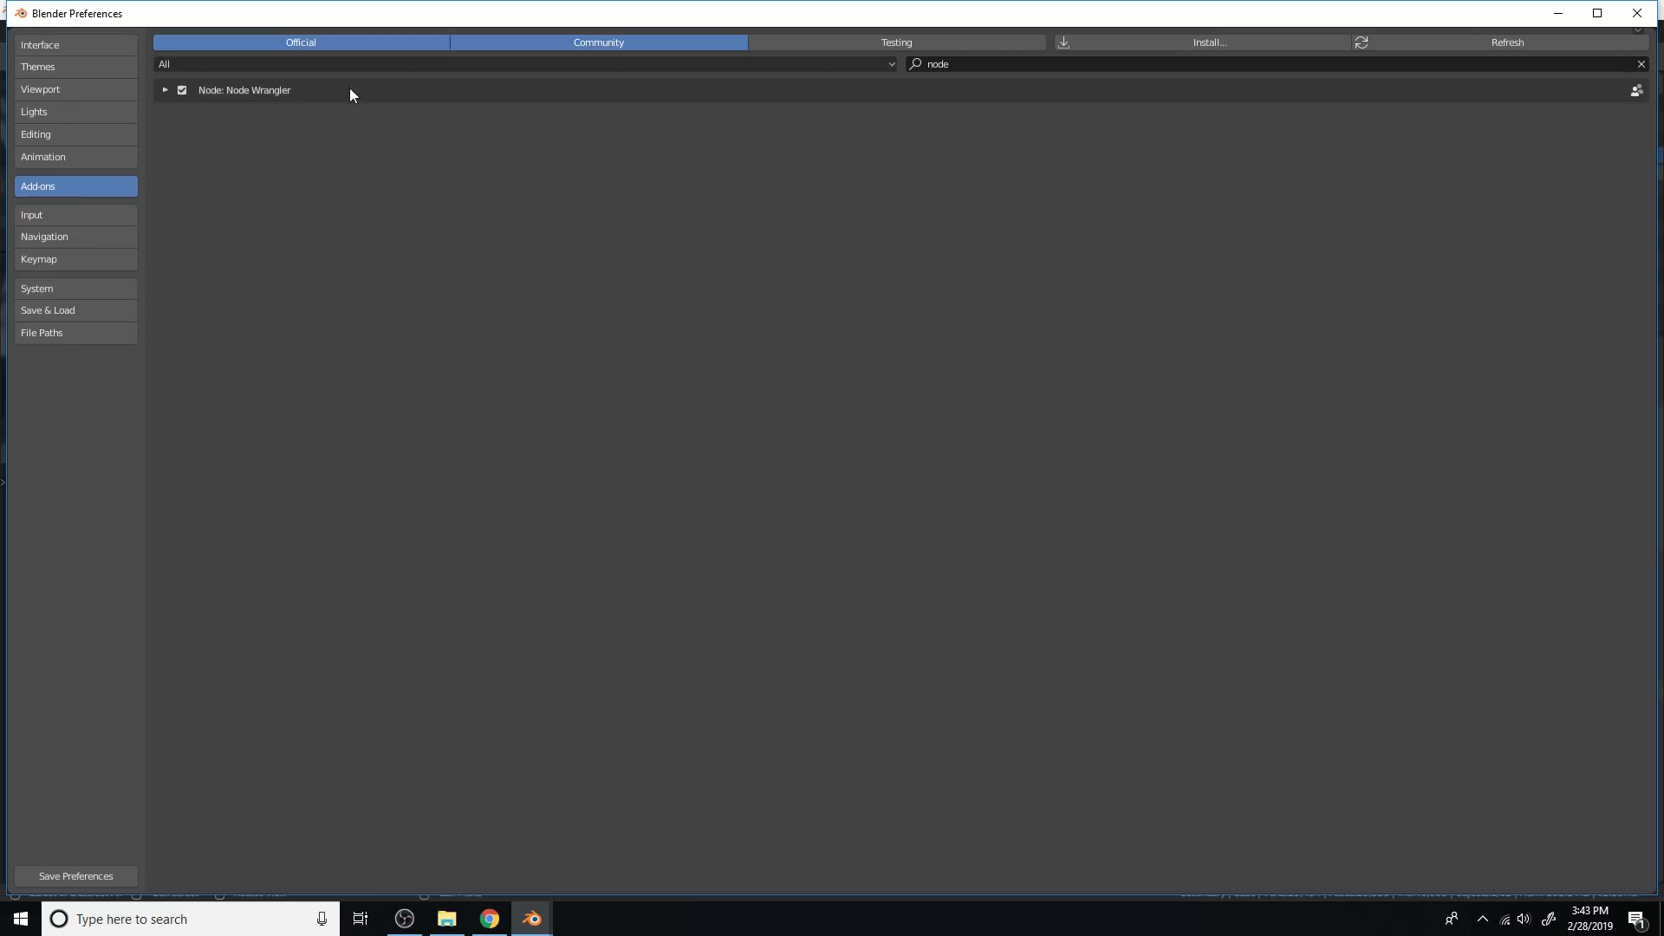
left_click(1627, 19)
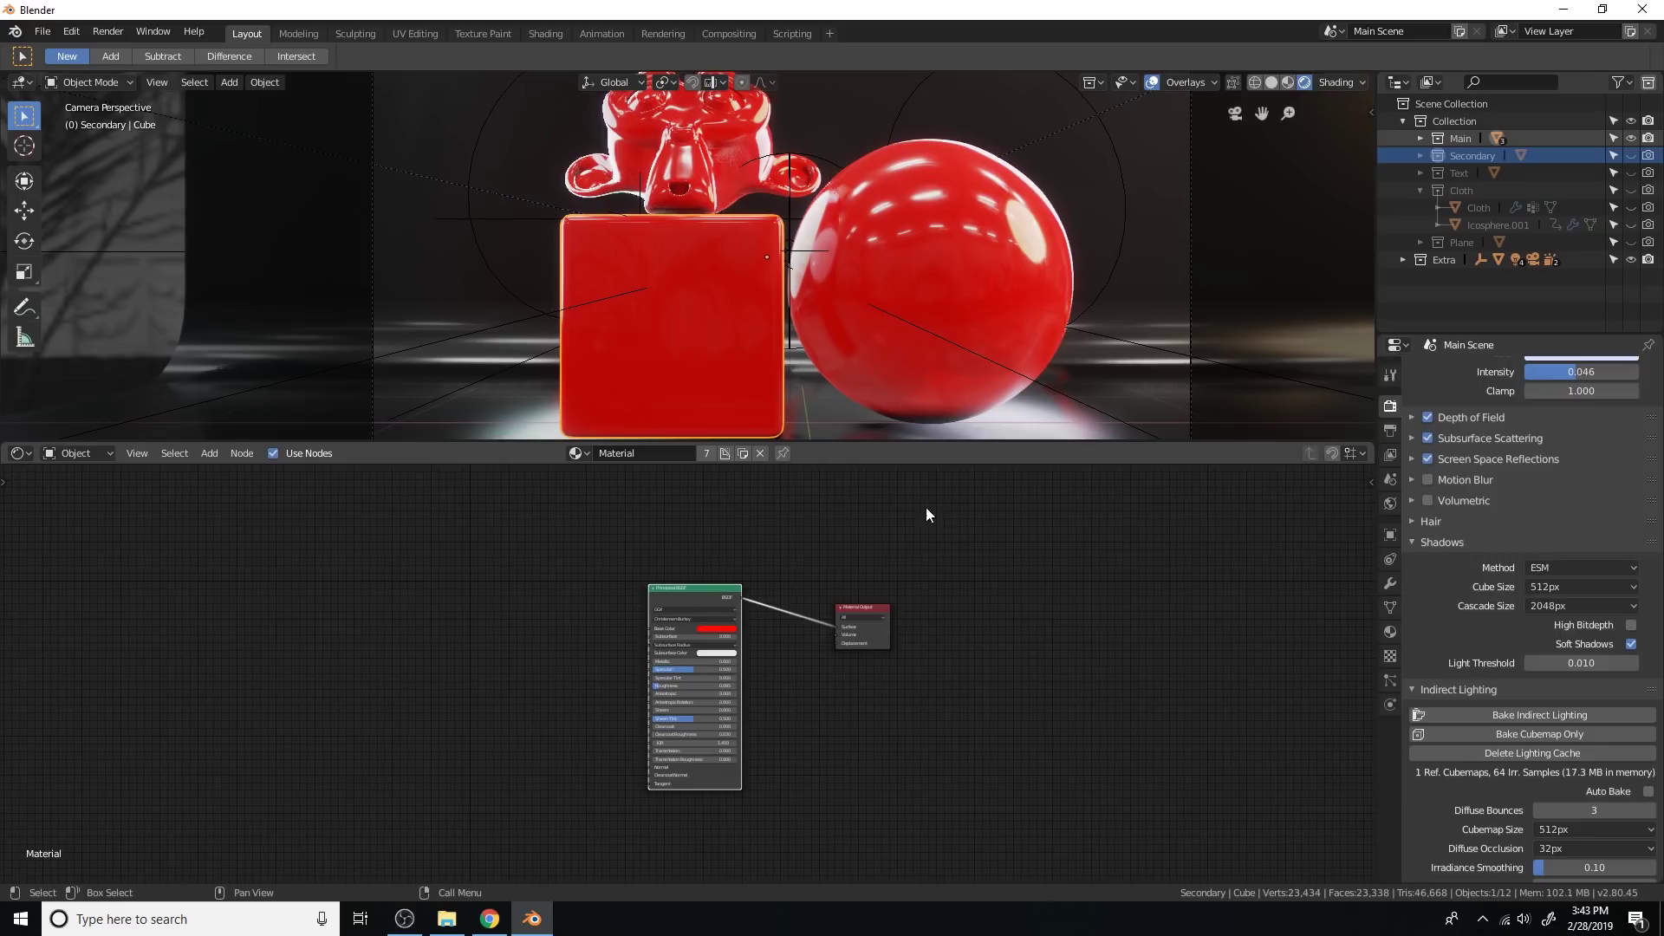
Step: Add a Musgrave Texture node in the empty space before the cube material's Principled BSDF
middle_click_drag(838, 538, 1039, 555)
scroll(1014, 527, "up", 7)
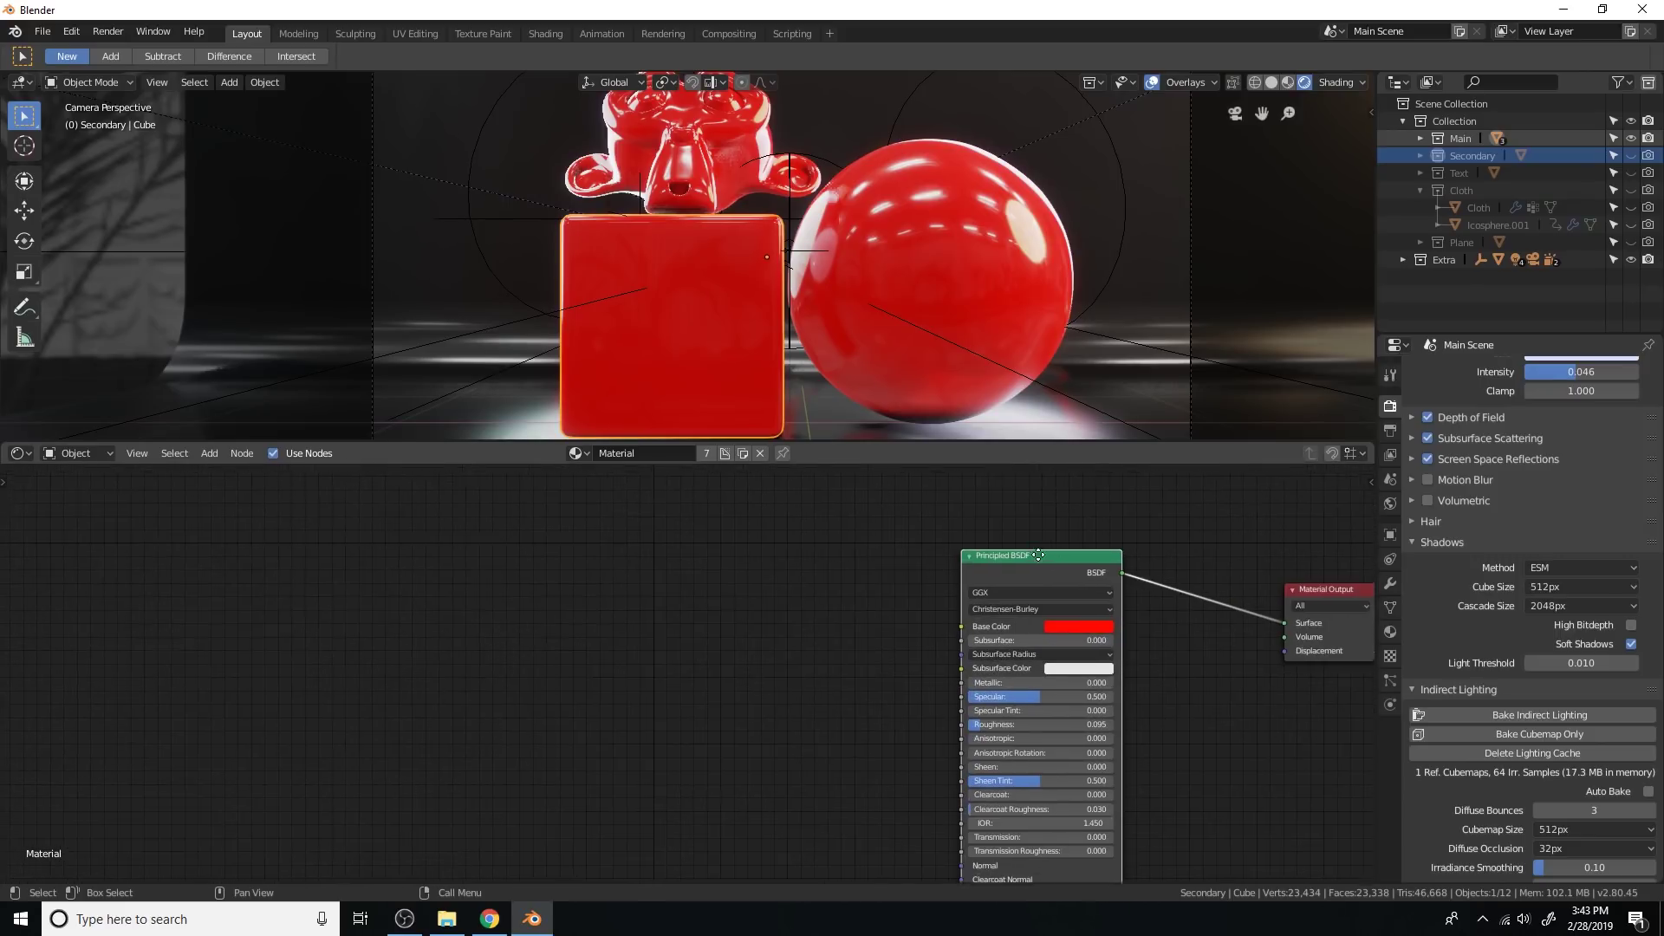
scroll(1038, 555, "up", 3)
middle_click_drag(1124, 291, 1018, 221, "shift")
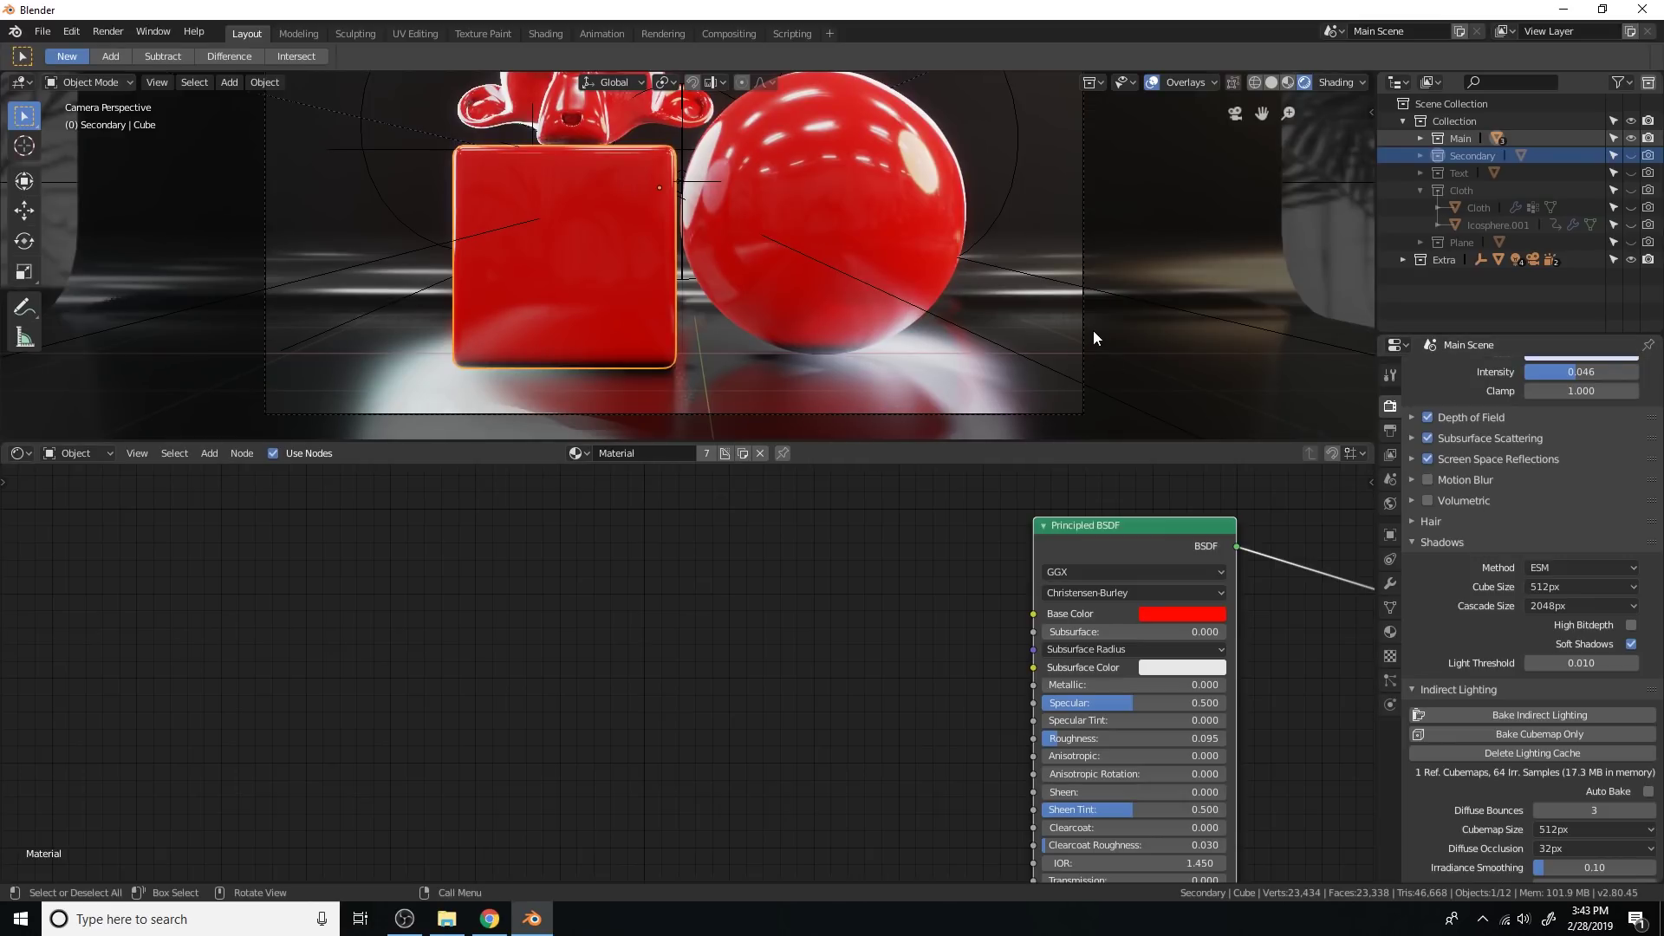
scroll(1118, 236, "down", 2)
middle_click_drag(1006, 254, 1053, 296, "shift")
scroll(1131, 589, "down", 8)
middle_click_drag(936, 671, 1070, 627)
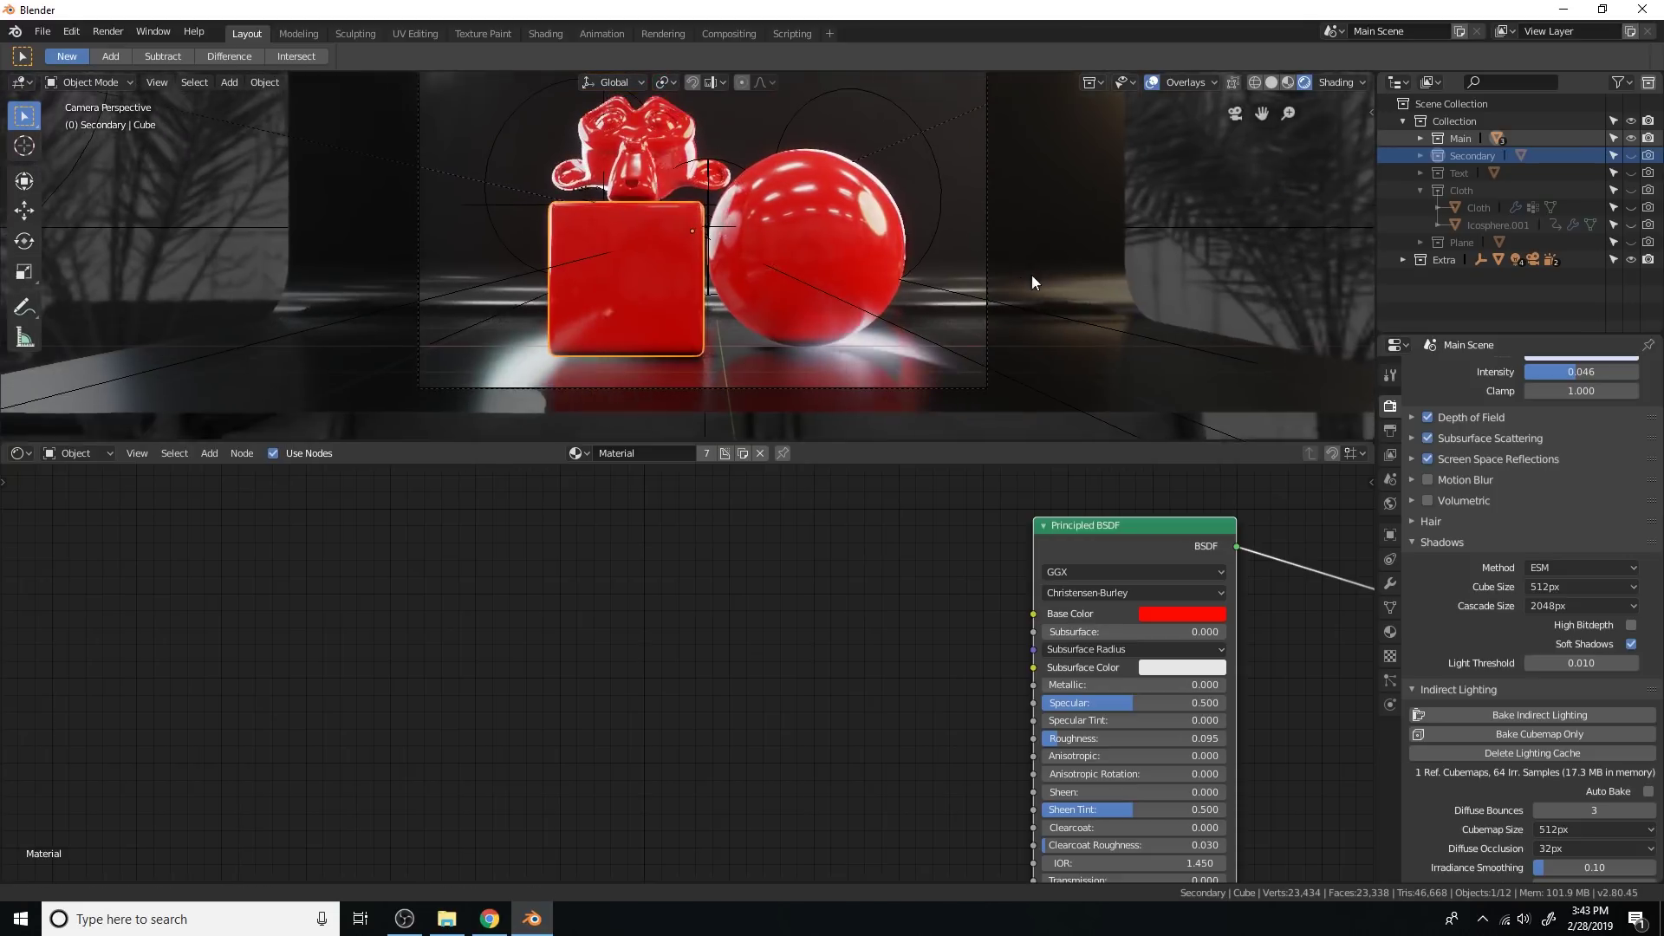
scroll(1061, 634, "up", 4)
middle_click_drag(952, 612, 1115, 625)
scroll(1114, 623, "up", 1)
key("shift+a")
left_click(1048, 586)
type("mus")
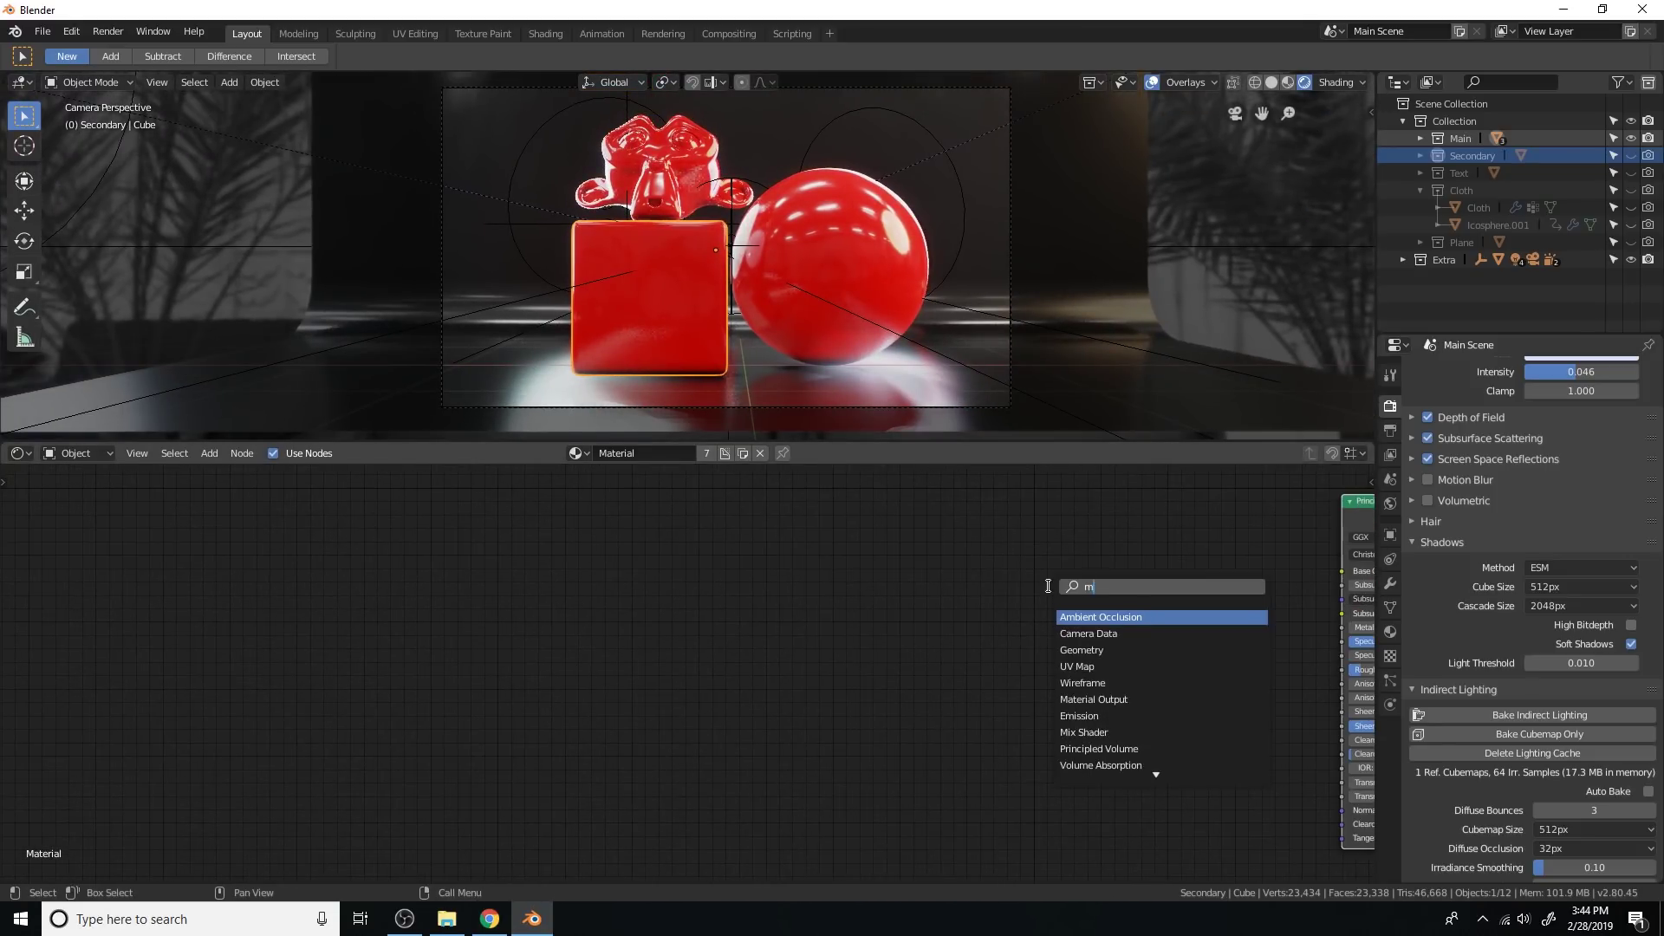
key("Return")
left_click(863, 549)
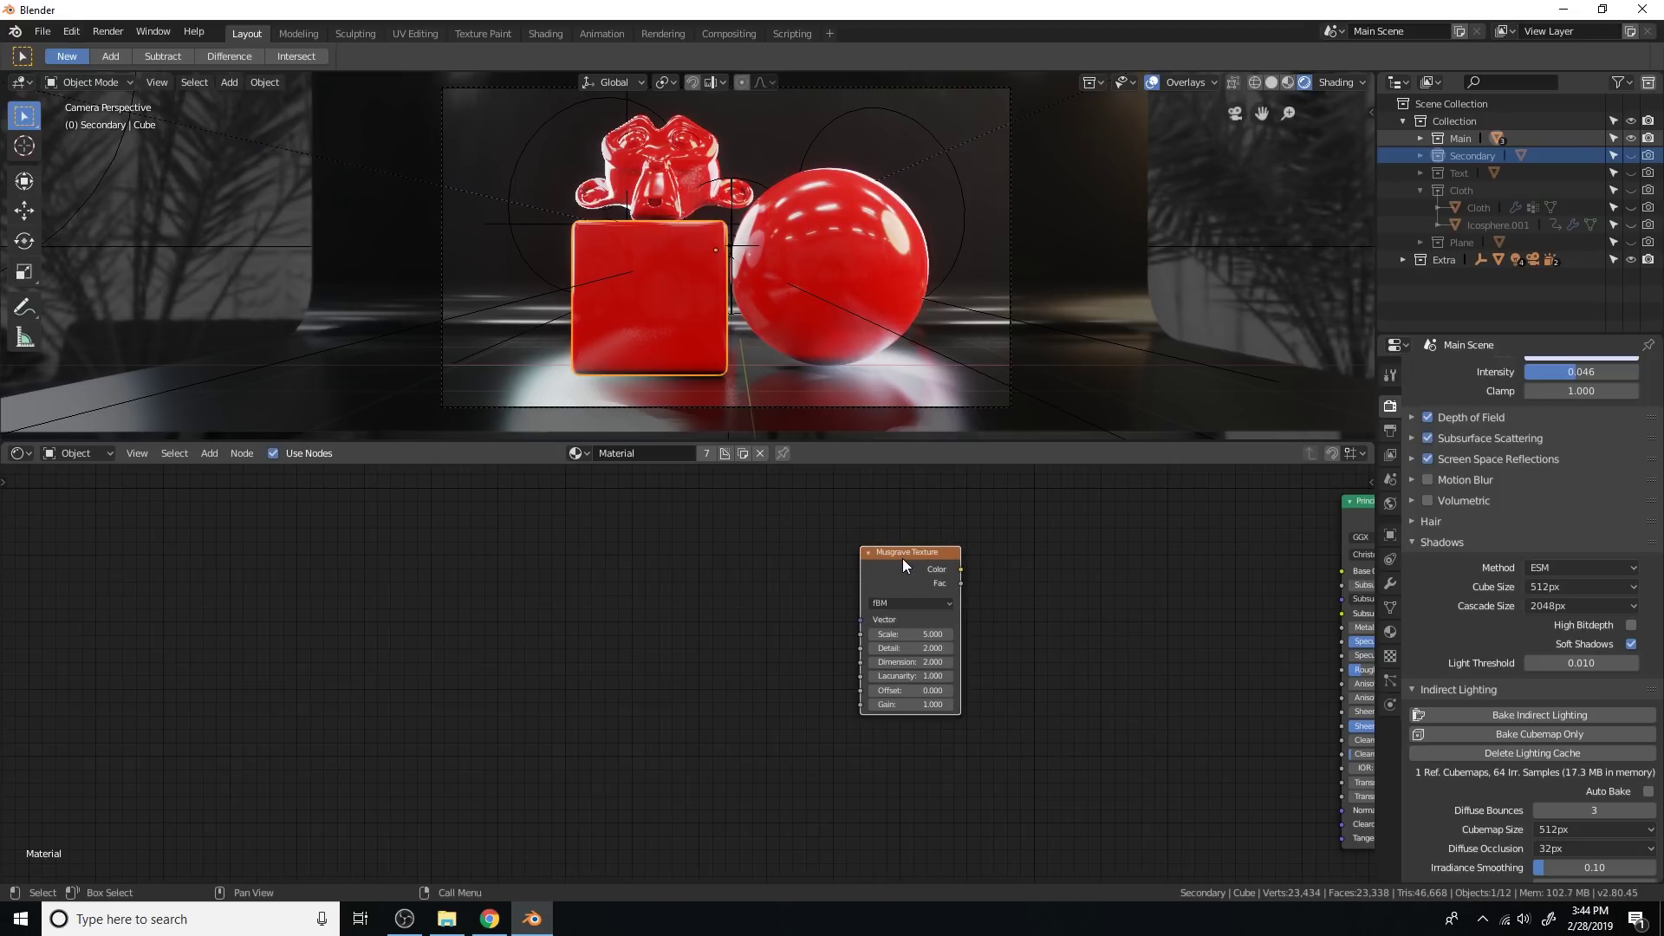
Step: Attach Texture Coordinate and Mapping nodes to the Musgrave Texture, use Object coordinates, and preview the texture on the objects
key("ctrl+t")
scroll(851, 560, "up", 2)
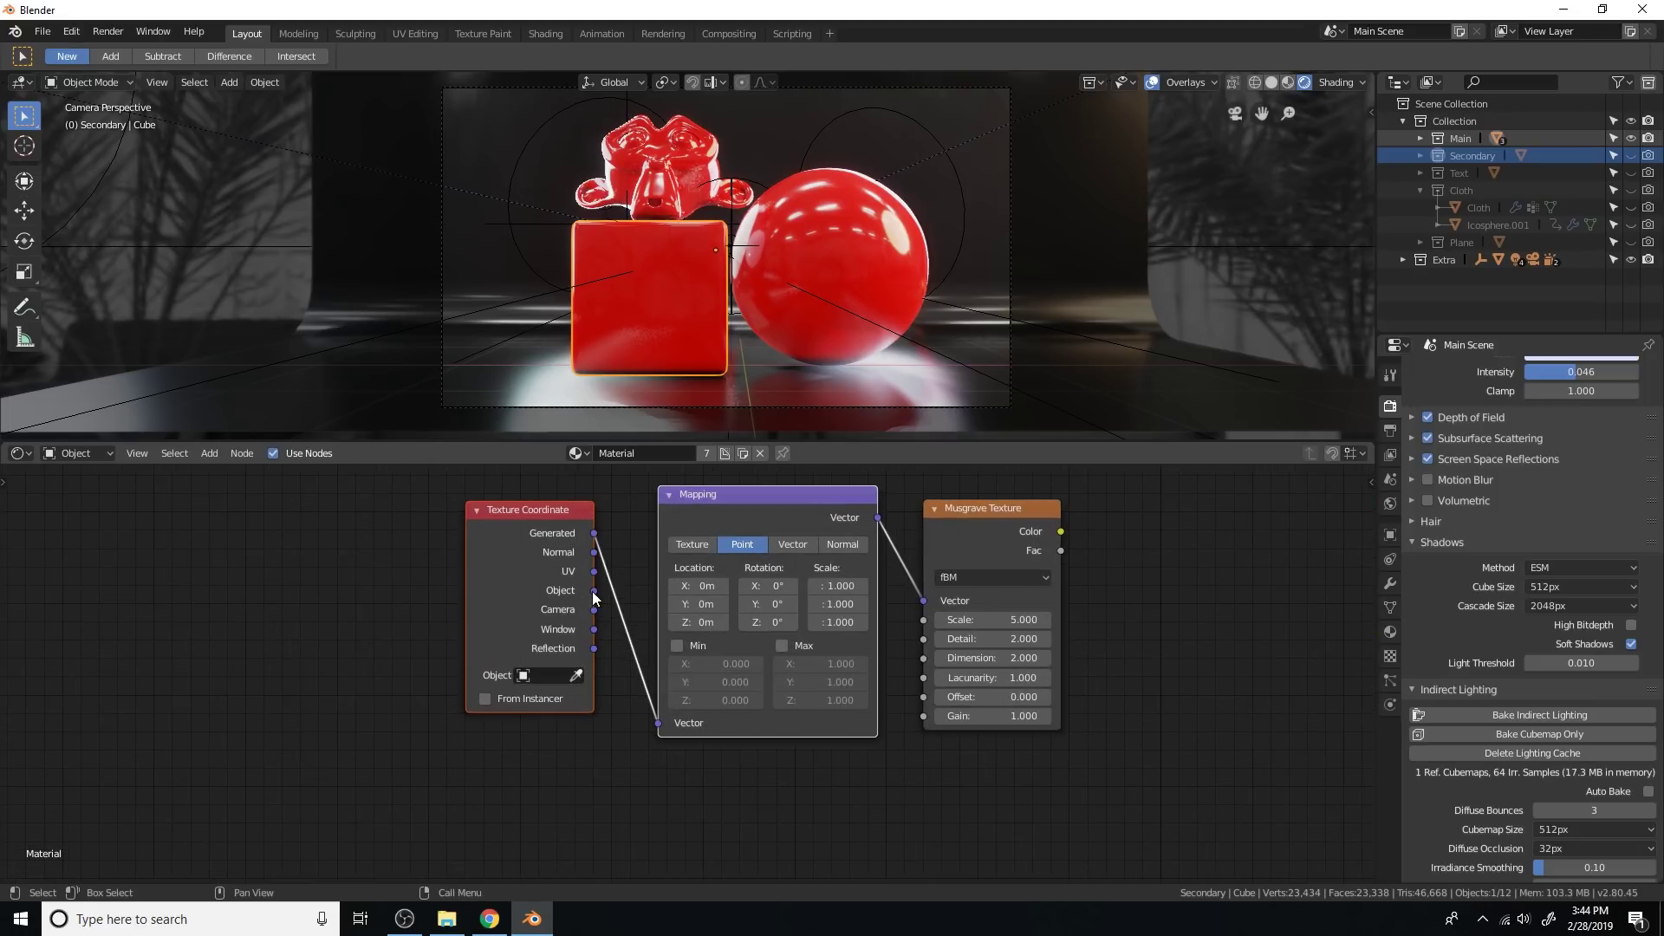
left_click_drag(594, 592, 678, 713)
left_click(995, 506, "ctrl+shift")
scroll(1033, 281, "up", 2)
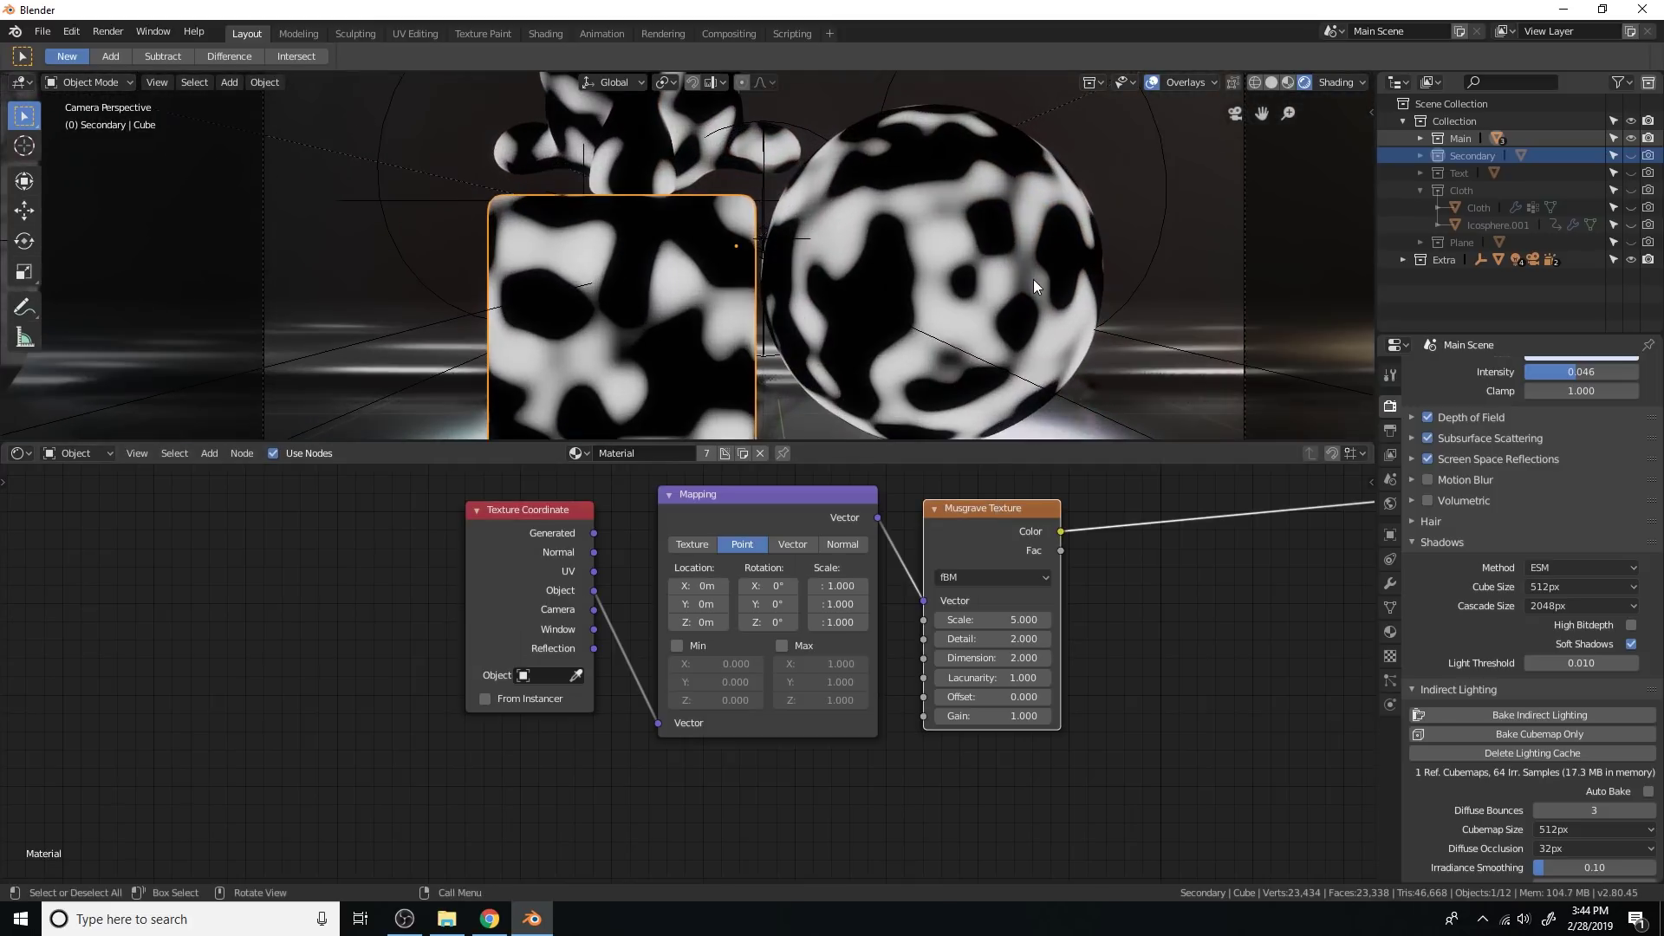
Step: Spread the Texture Coordinate node away from the Mapping node and feed the mapping with Generated coordinates instead
middle_click_drag(561, 554, 861, 595)
left_click_drag(861, 594, 957, 762)
scroll(835, 362, "down", 2)
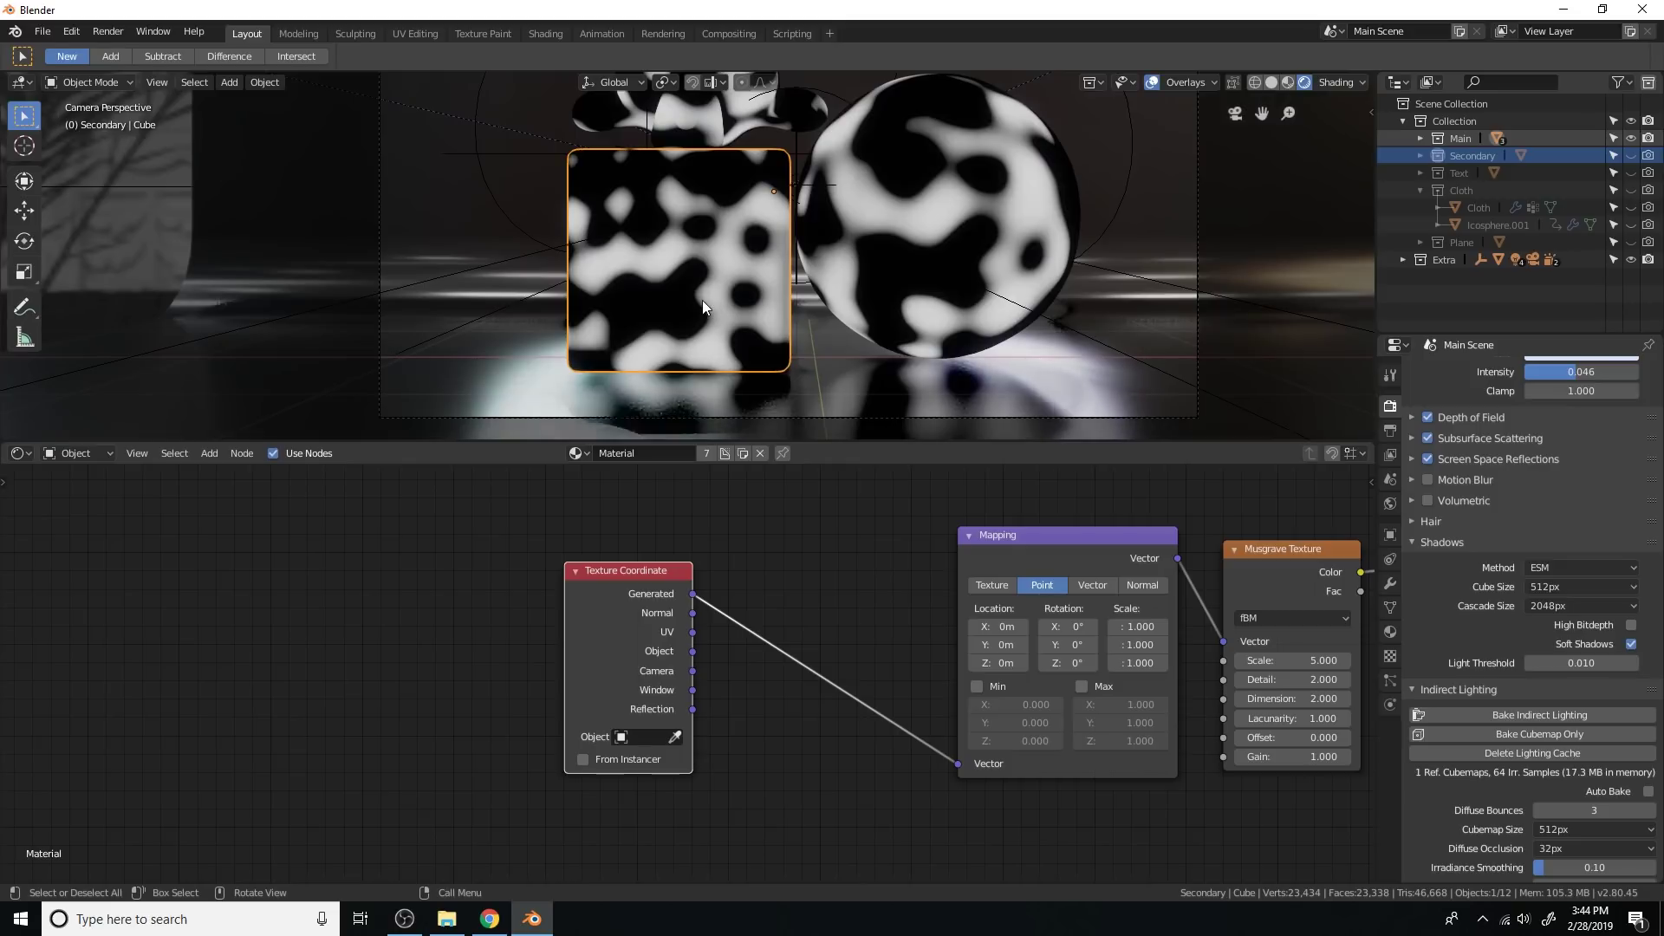
Step: Duplicate the cube beside the original, scale the copy up, and apply its scale
key("shift+d")
left_click(487, 244)
key("s")
left_click(689, 350)
key("ctrl+a")
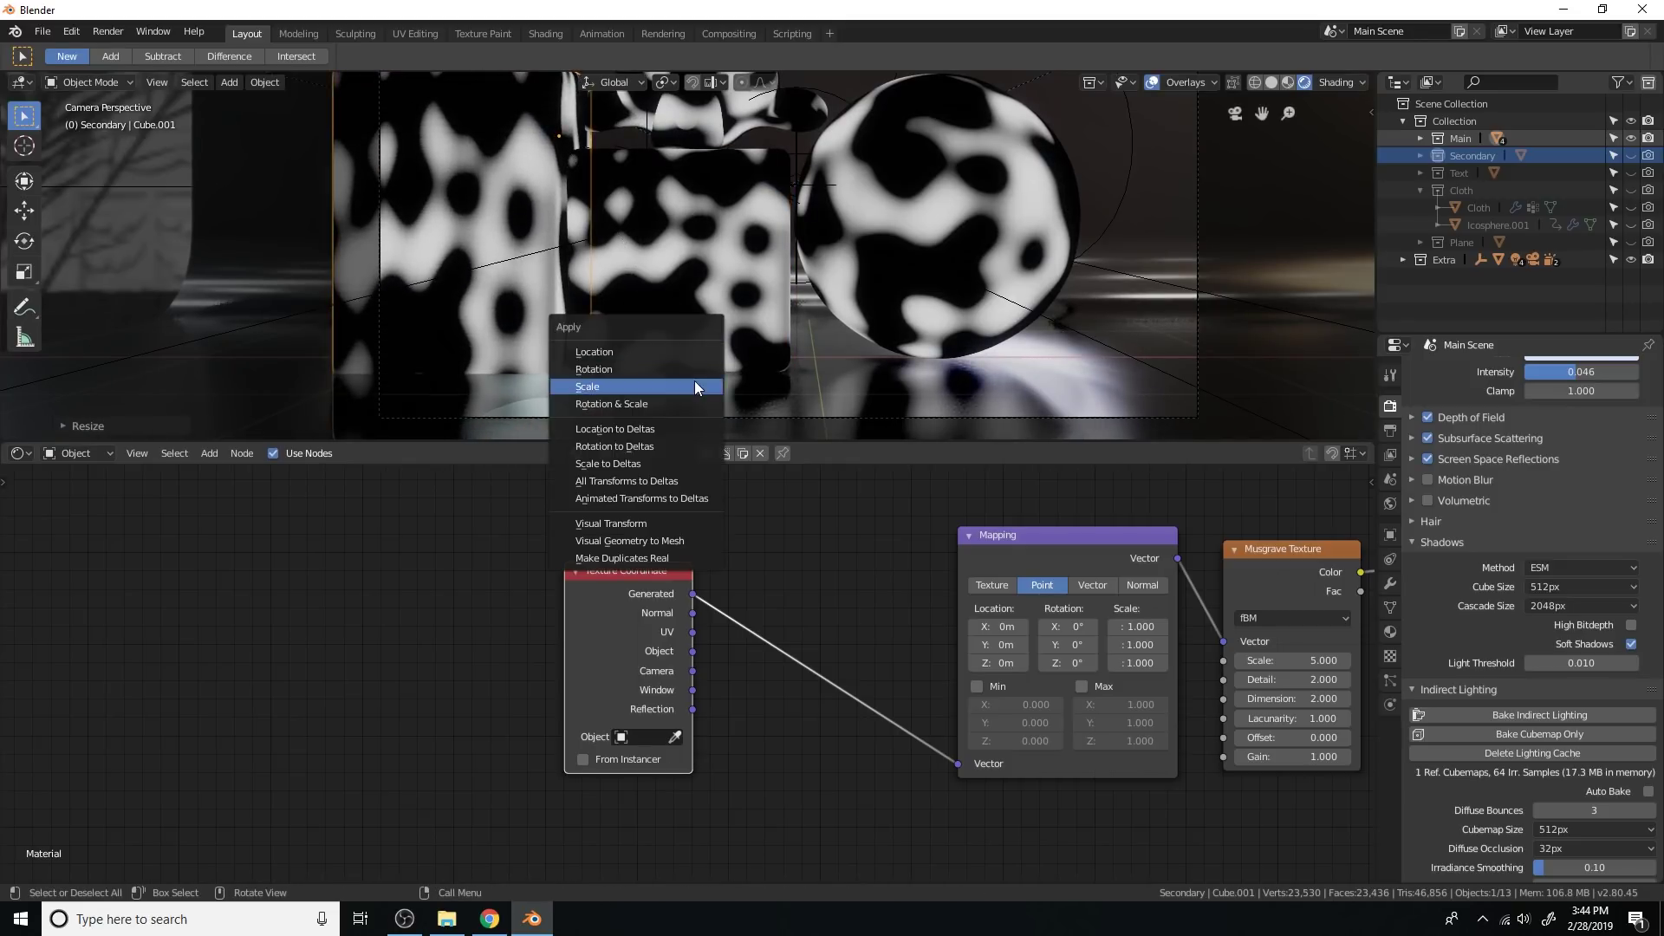
left_click(694, 382)
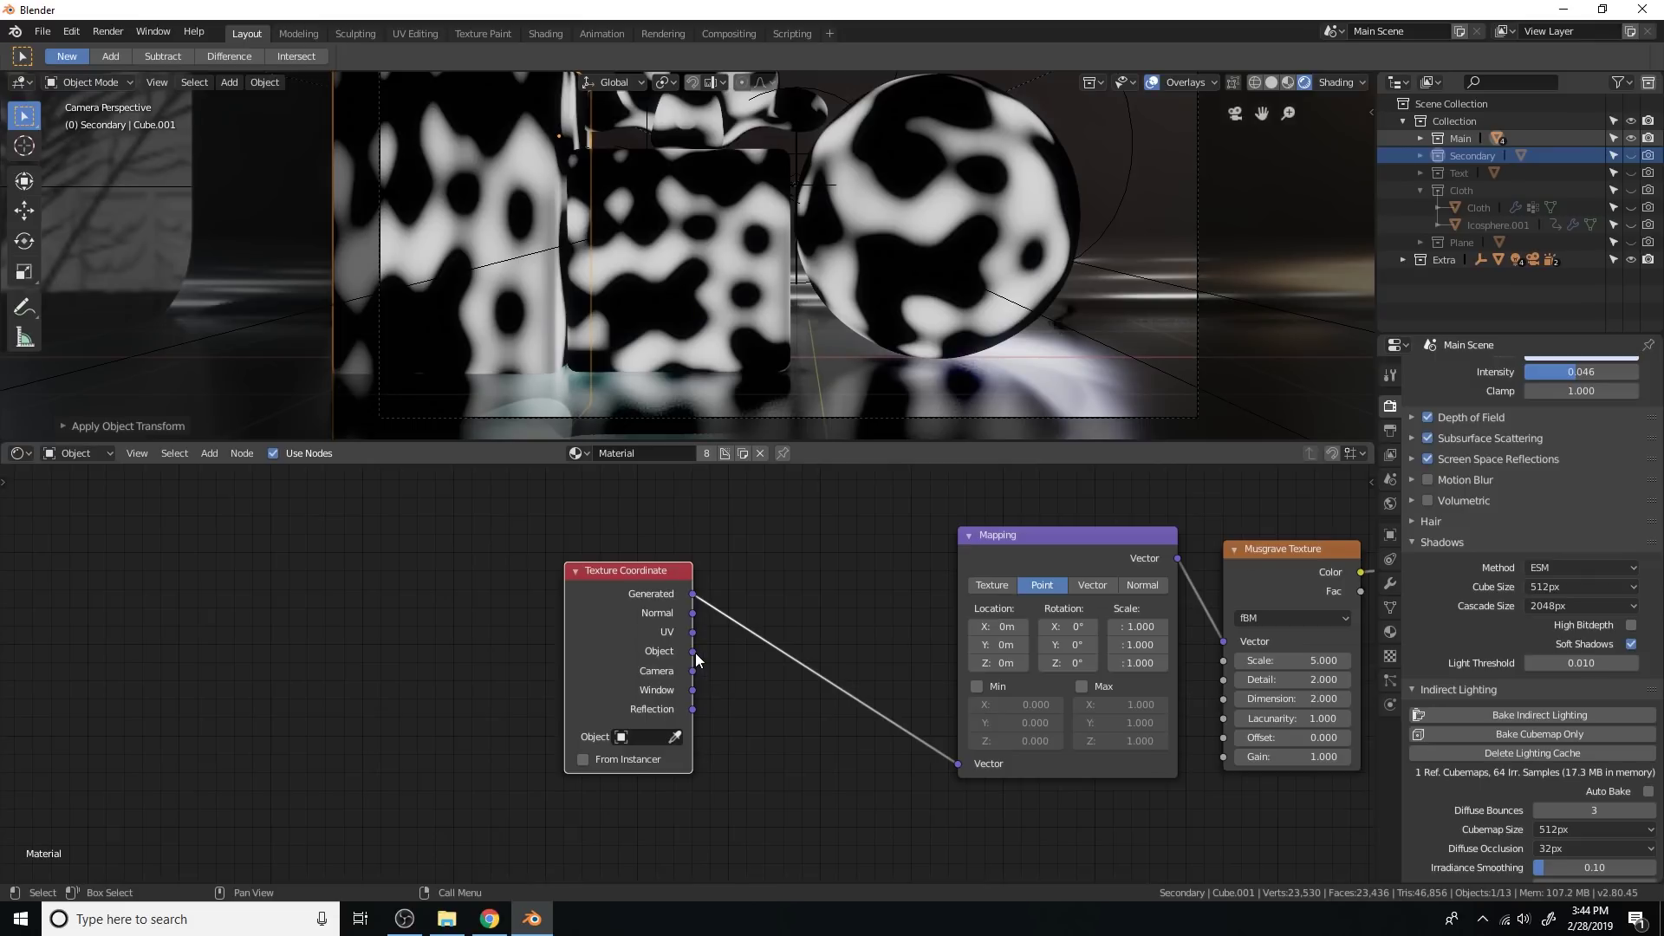
Step: Connect the Object coordinates to the Mapping node, enlarge the duplicated cube further, and apply its scale
left_click_drag(693, 650, 958, 763)
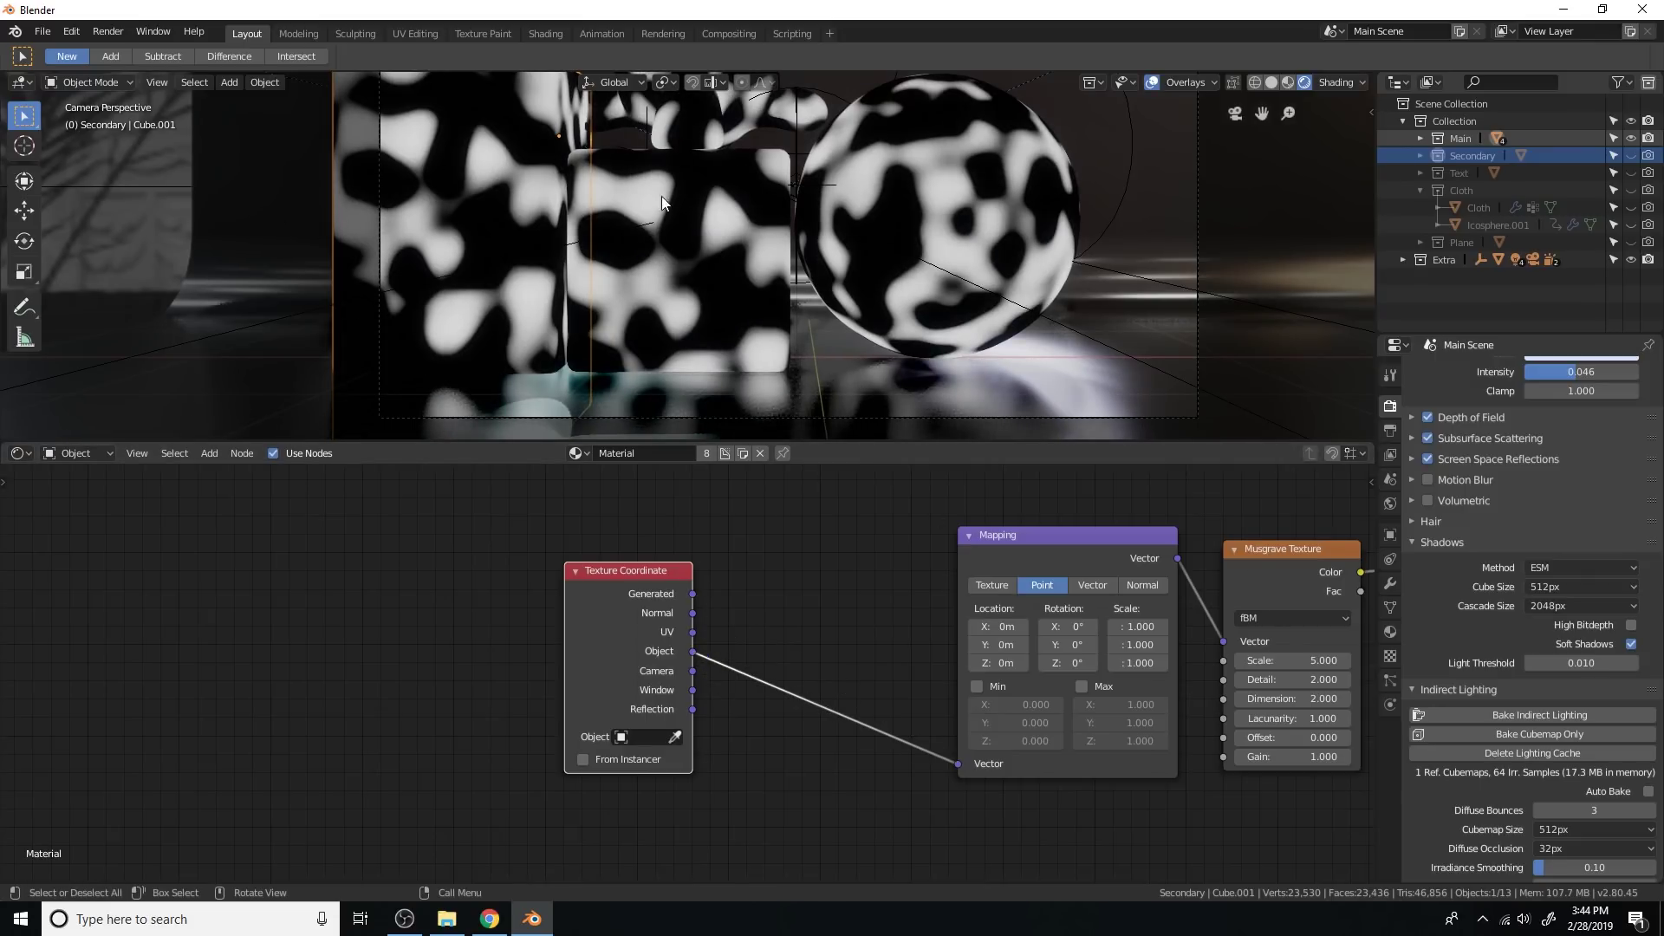
key("s")
left_click(820, 298)
key("ctrl+a")
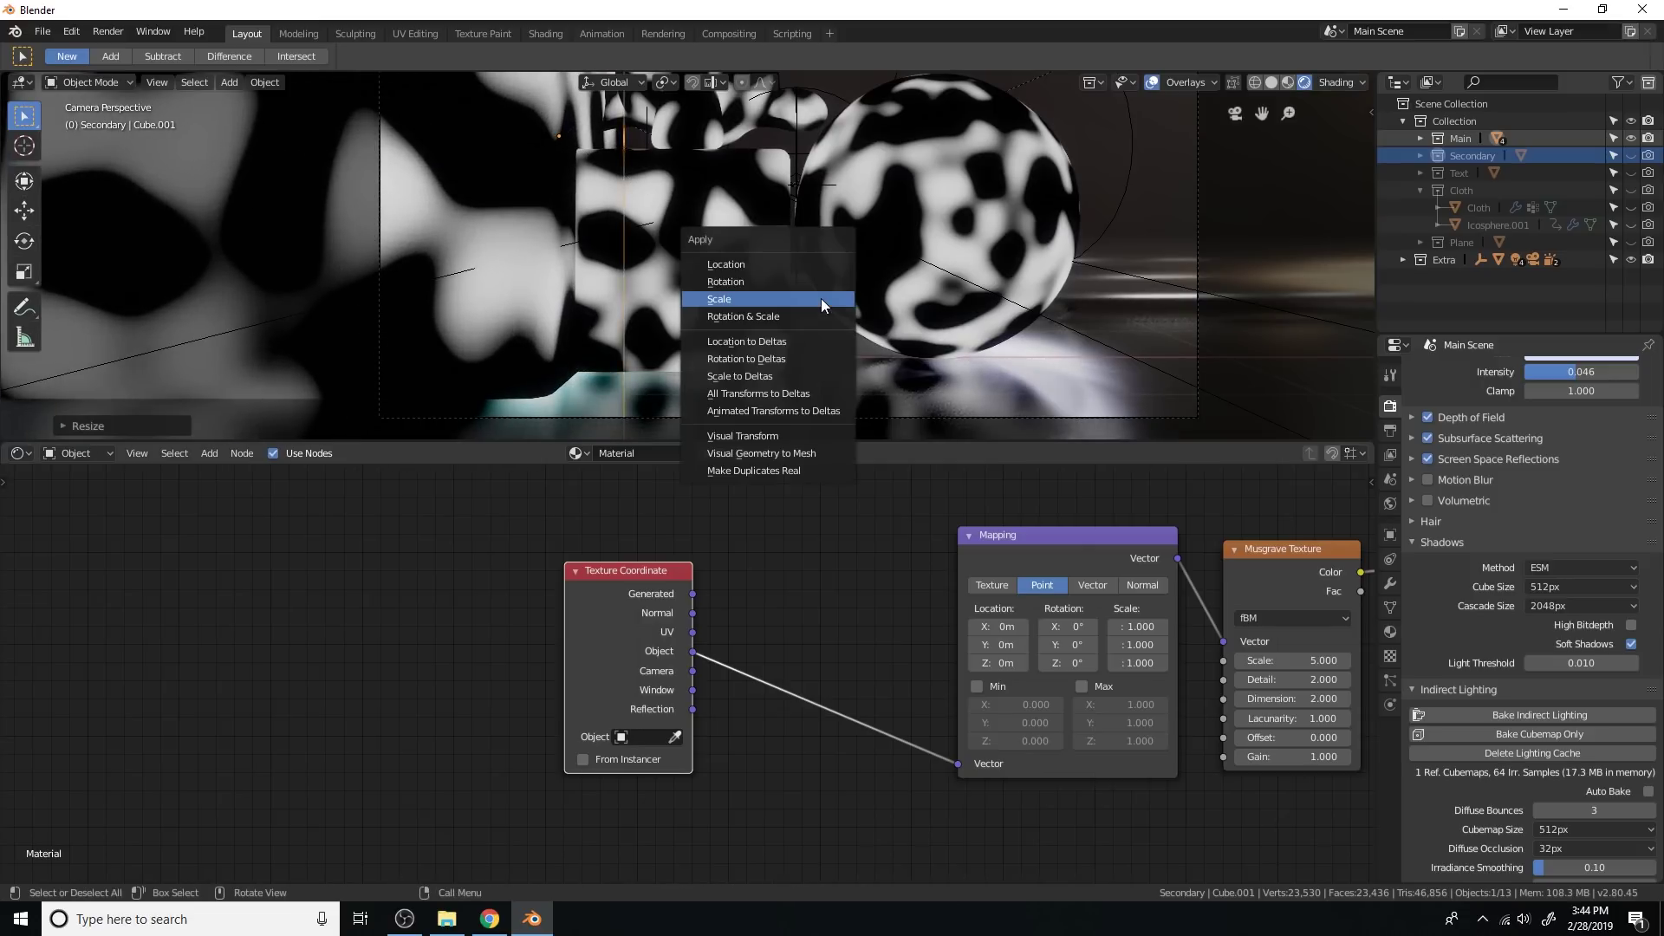
left_click(820, 298)
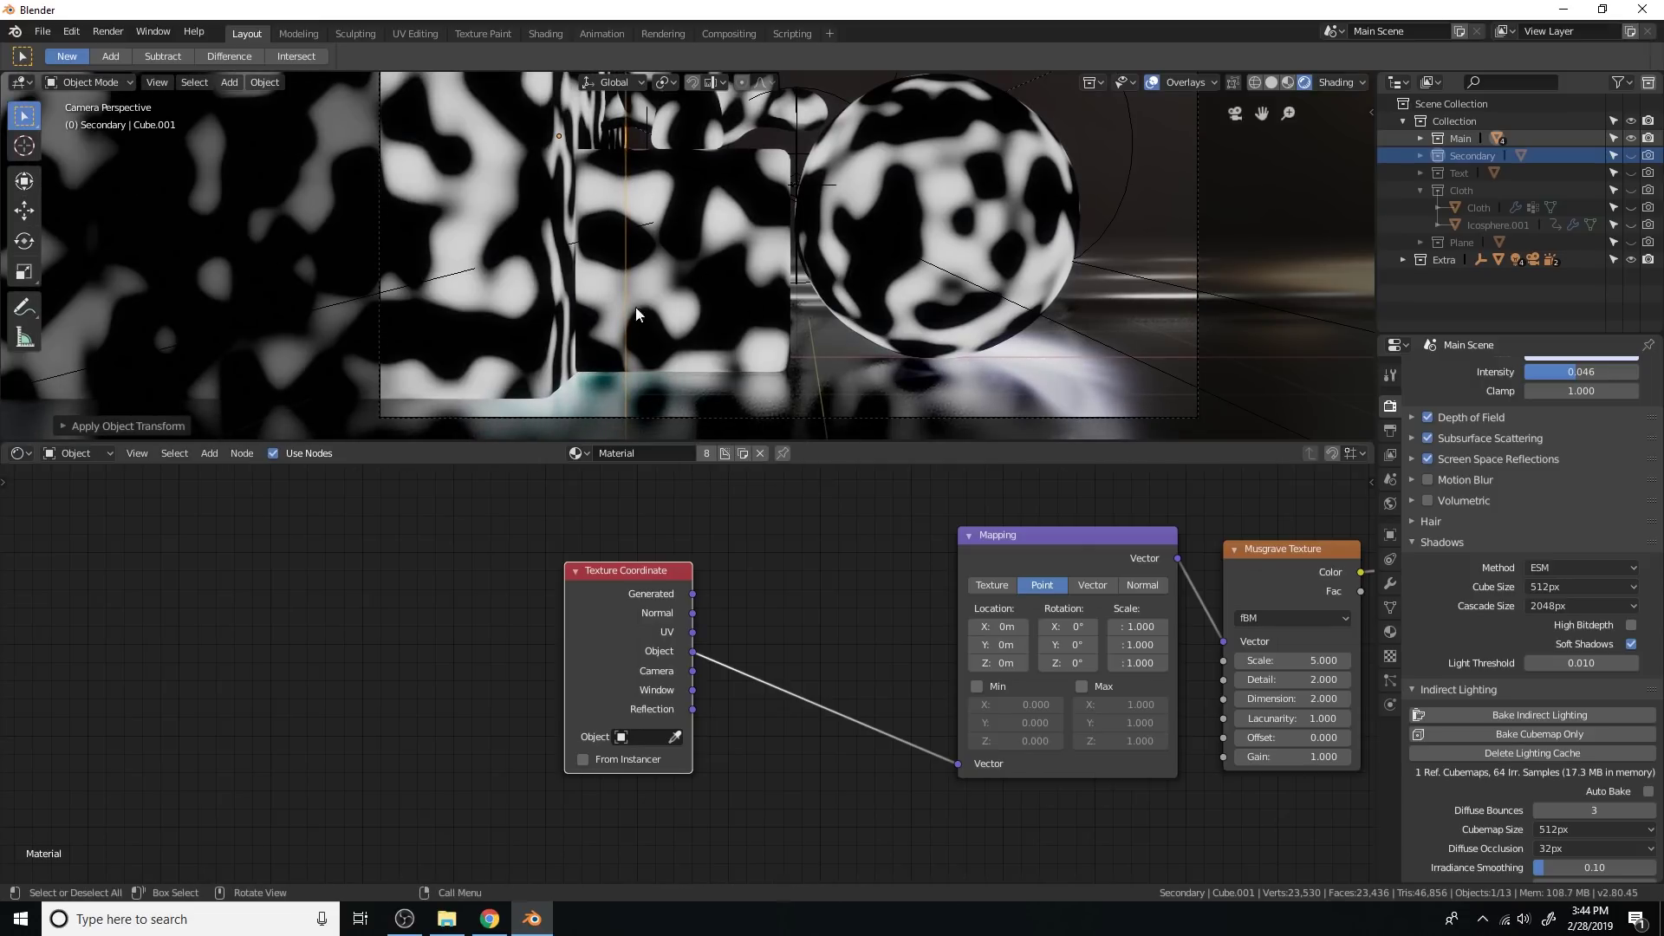
Step: Reconnect the Generated coordinates to the Mapping node to compare the texture on the enlarged cube
left_click_drag(693, 595, 958, 763)
scroll(754, 260, "down", 3)
scroll(741, 279, "up", 1)
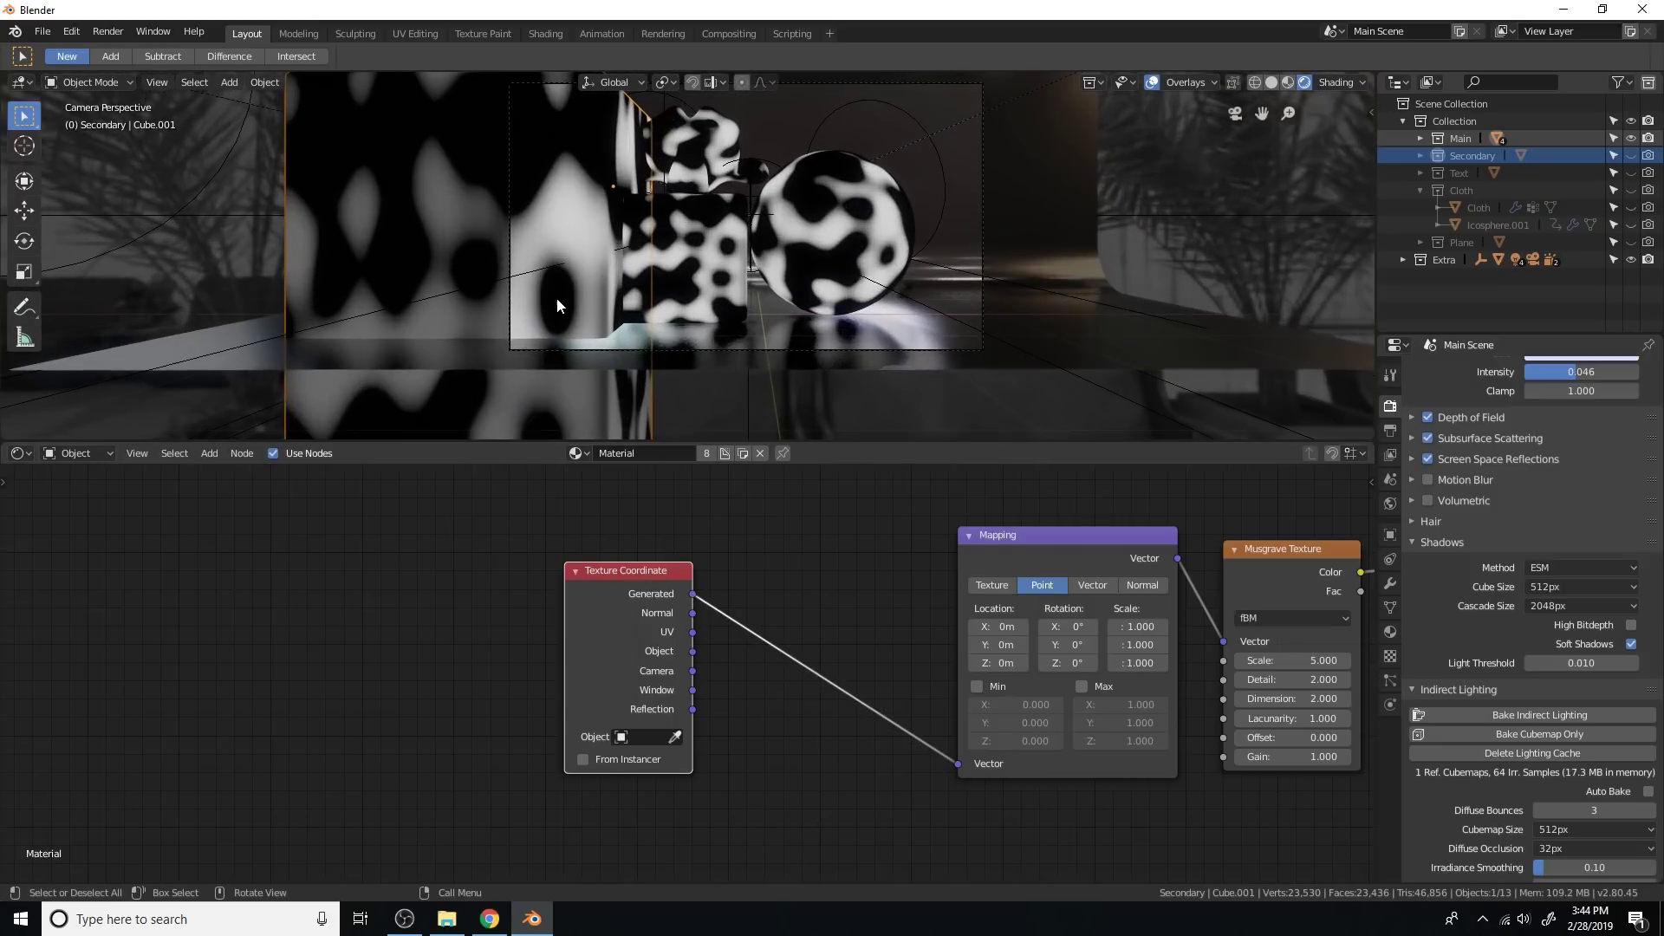
Step: Delete the enlarged duplicate, select the original cube, and connect the Object coordinates to the Mapping node
key("x")
left_click(557, 298)
left_click(664, 269)
left_click_drag(693, 651, 958, 764)
scroll(897, 422, "up", 1)
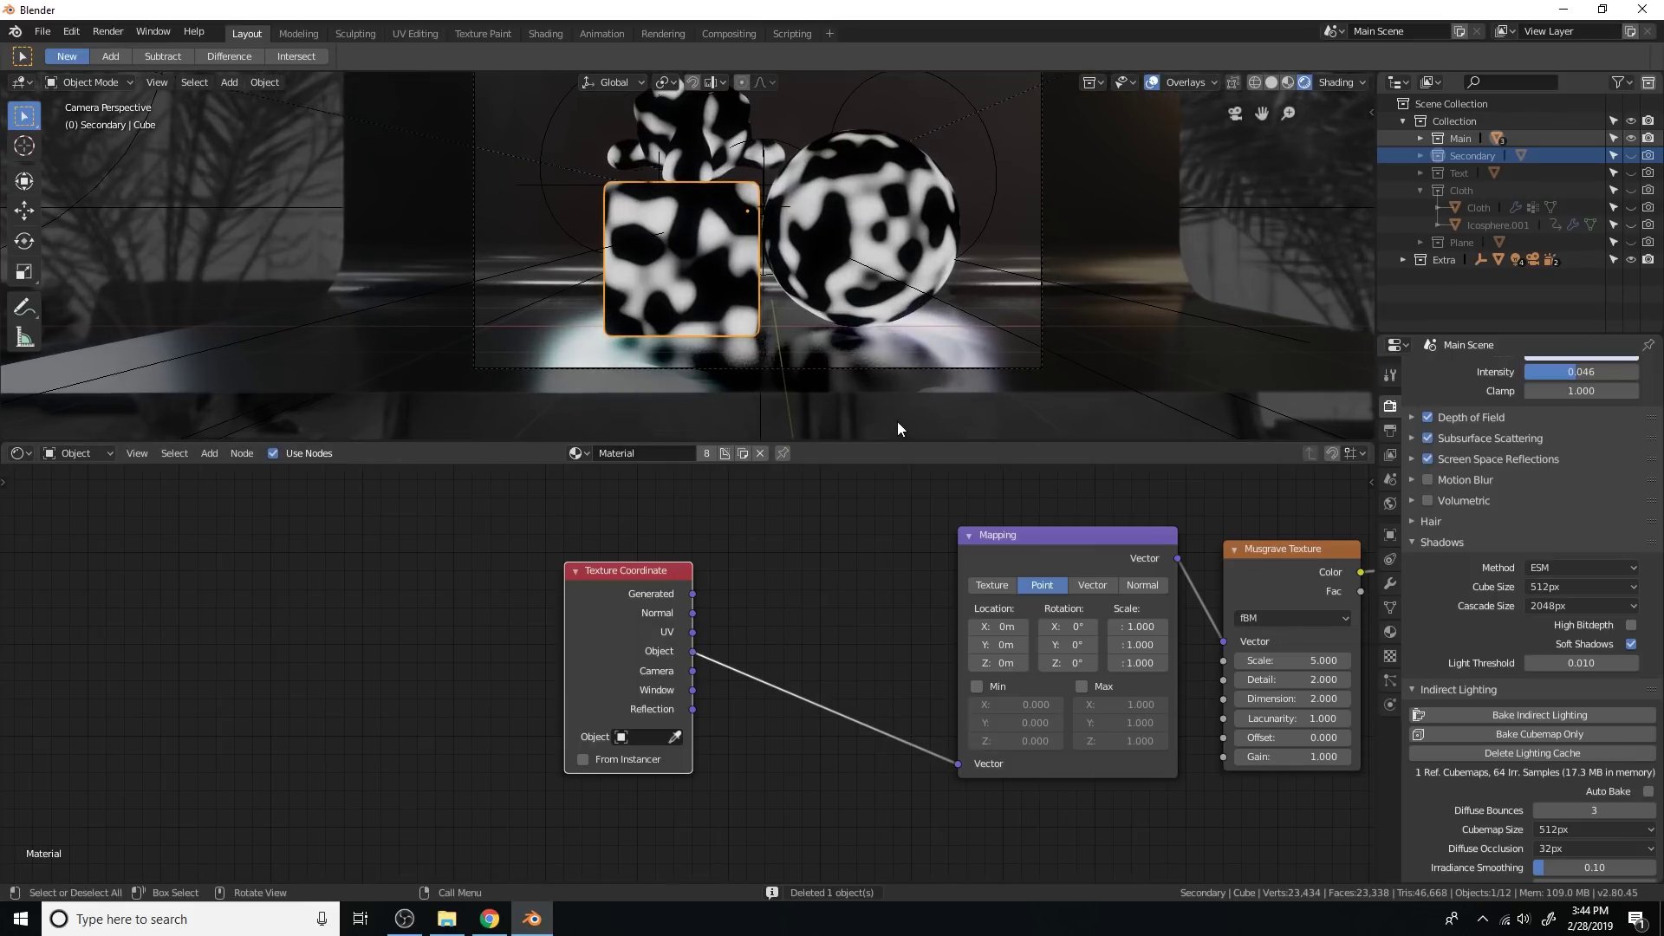
Step: Move the Texture Coordinate node closer to Mapping and shift the three texture nodes farther from the Principled BSDF
scroll(666, 652, "down", 5)
scroll(598, 620, "up", 1)
middle_click_drag(1002, 648, 694, 617)
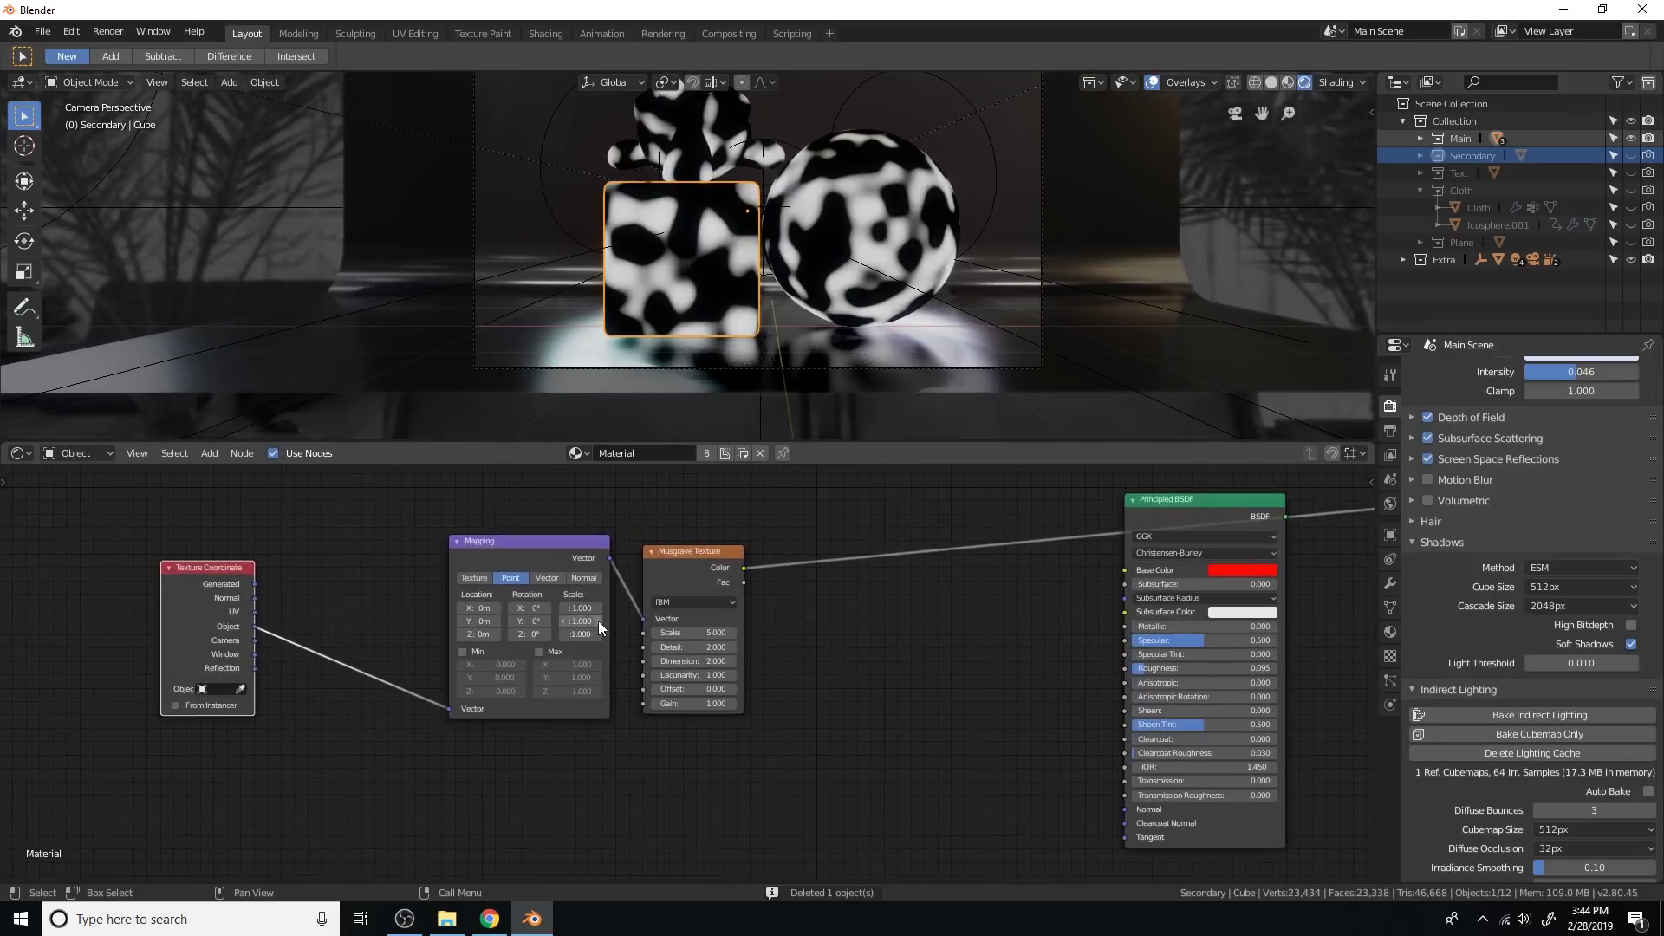
scroll(598, 621, "down", 2)
left_click_drag(377, 598, 511, 606)
key("b")
left_click_drag(866, 726, 386, 534)
key("g")
left_click(209, 548)
Step: Set the Mapping node's X and Y scale to 20 to stretch the texture into vertical streaks
scroll(559, 574, "up", 2)
middle_click_drag(699, 625, 891, 623)
scroll(673, 571, "down", 1)
scroll(891, 622, "up", 4)
middle_click_drag(773, 606, 857, 591)
scroll(850, 592, "up", 7)
middle_click_drag(743, 598, 824, 606)
scroll(823, 607, "up", 2)
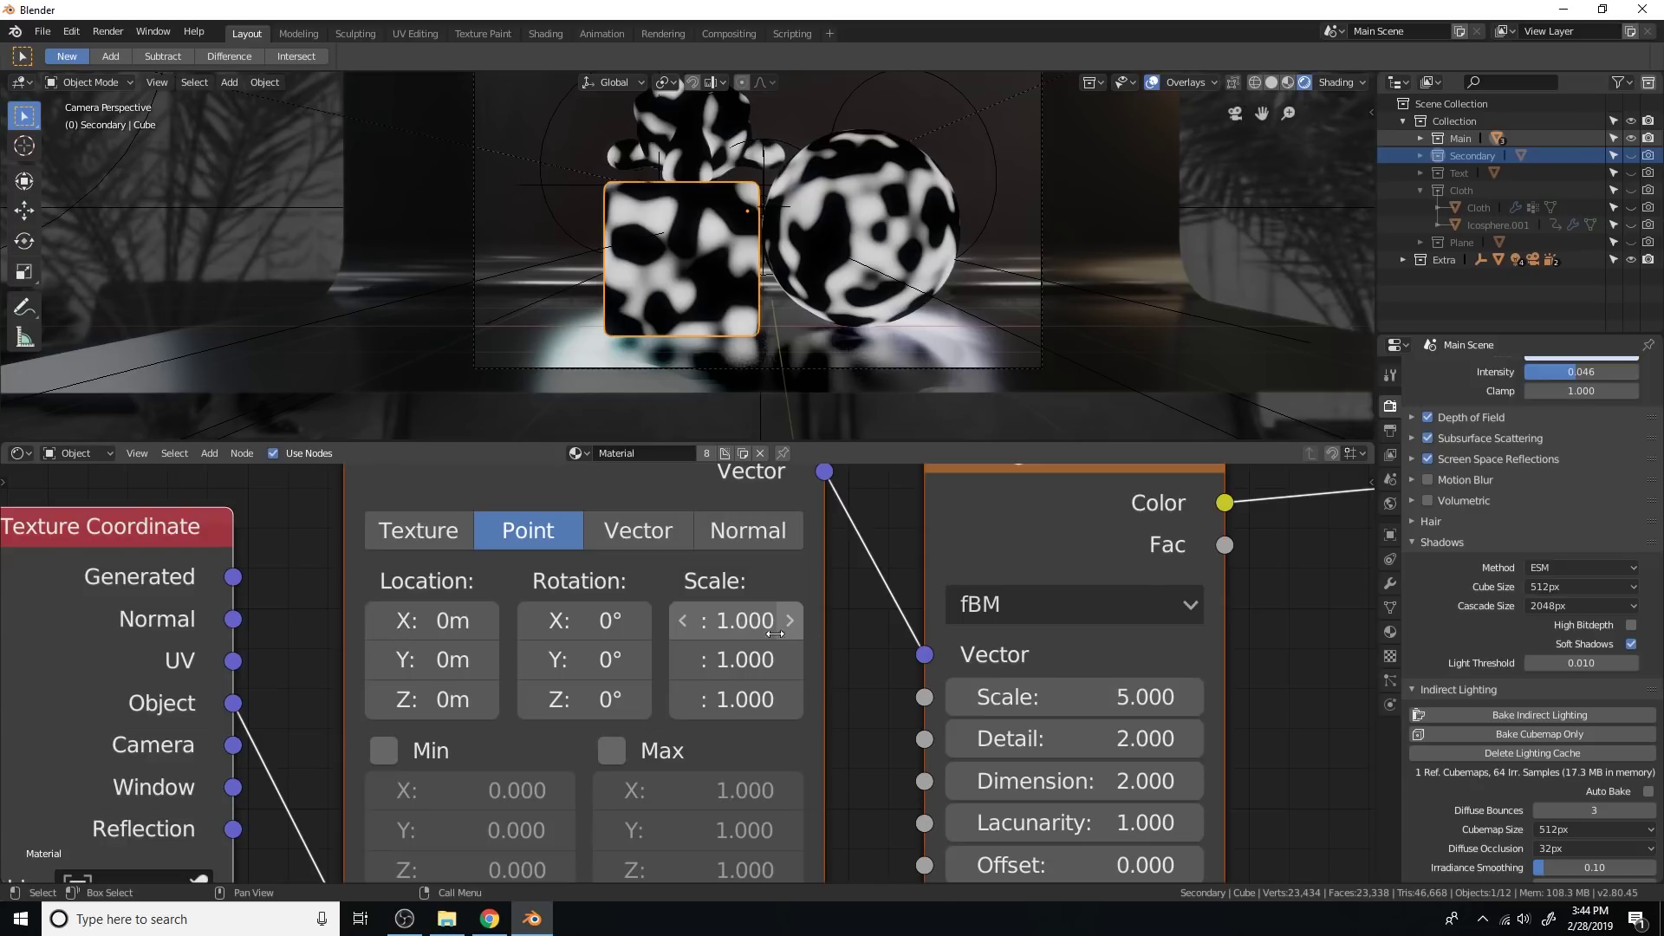
left_click_drag(751, 649, 752, 624)
type("20")
key("Return")
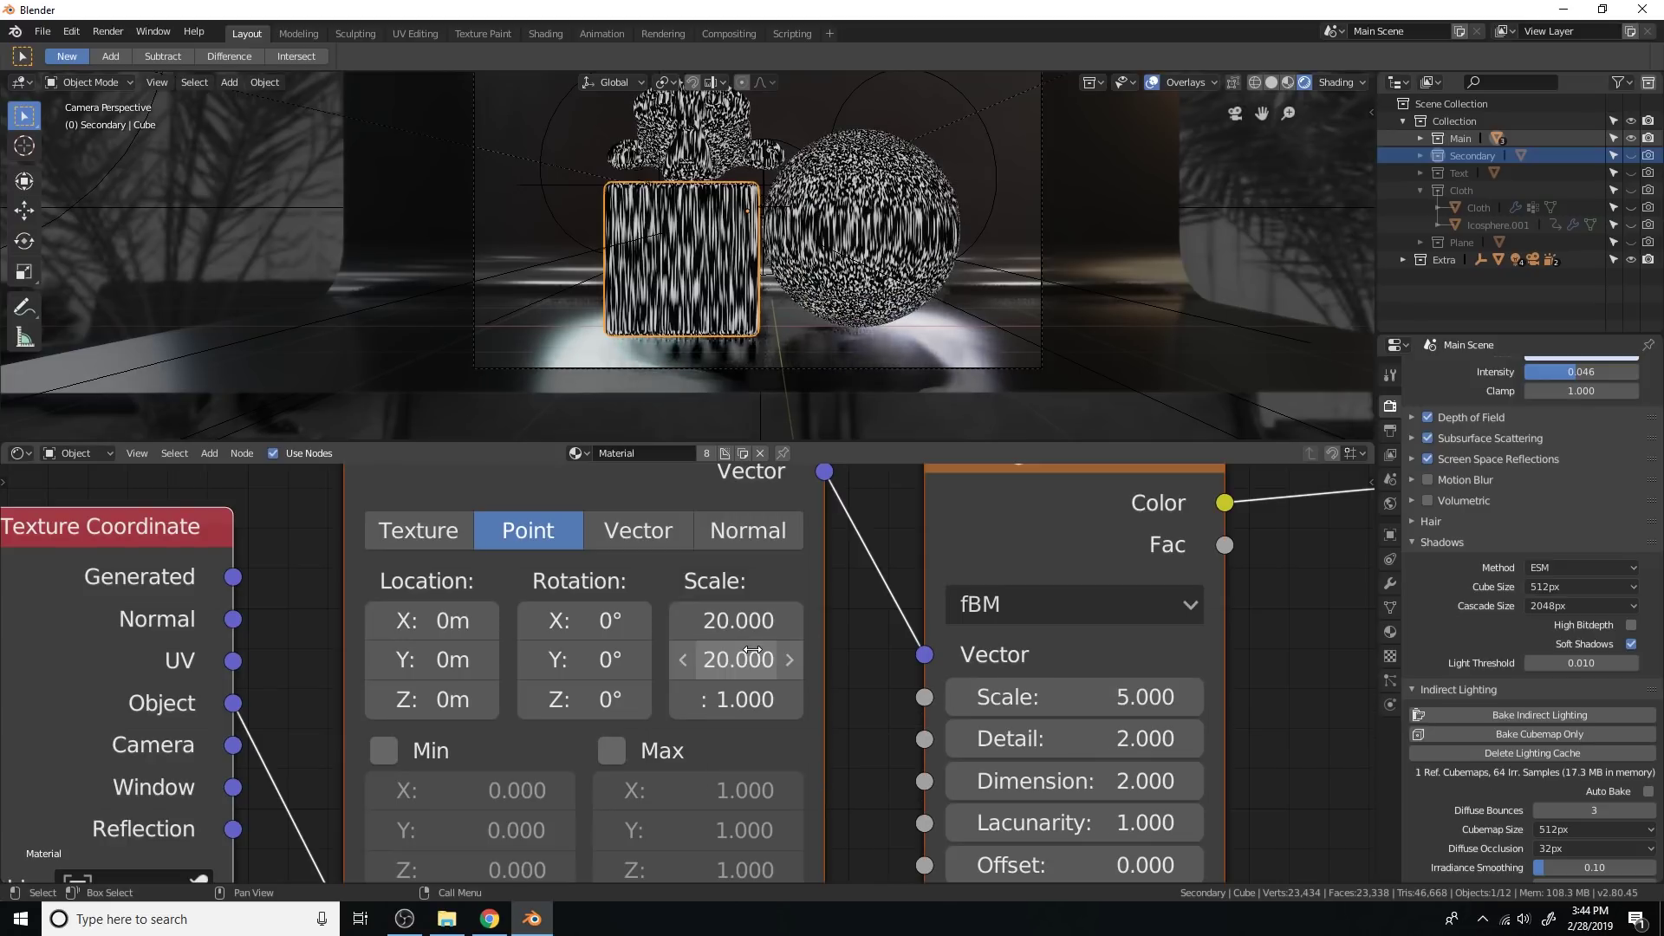
Step: Set the Musgrave Texture's scale to 1
scroll(849, 612, "down", 1)
middle_click_drag(1025, 659, 841, 649)
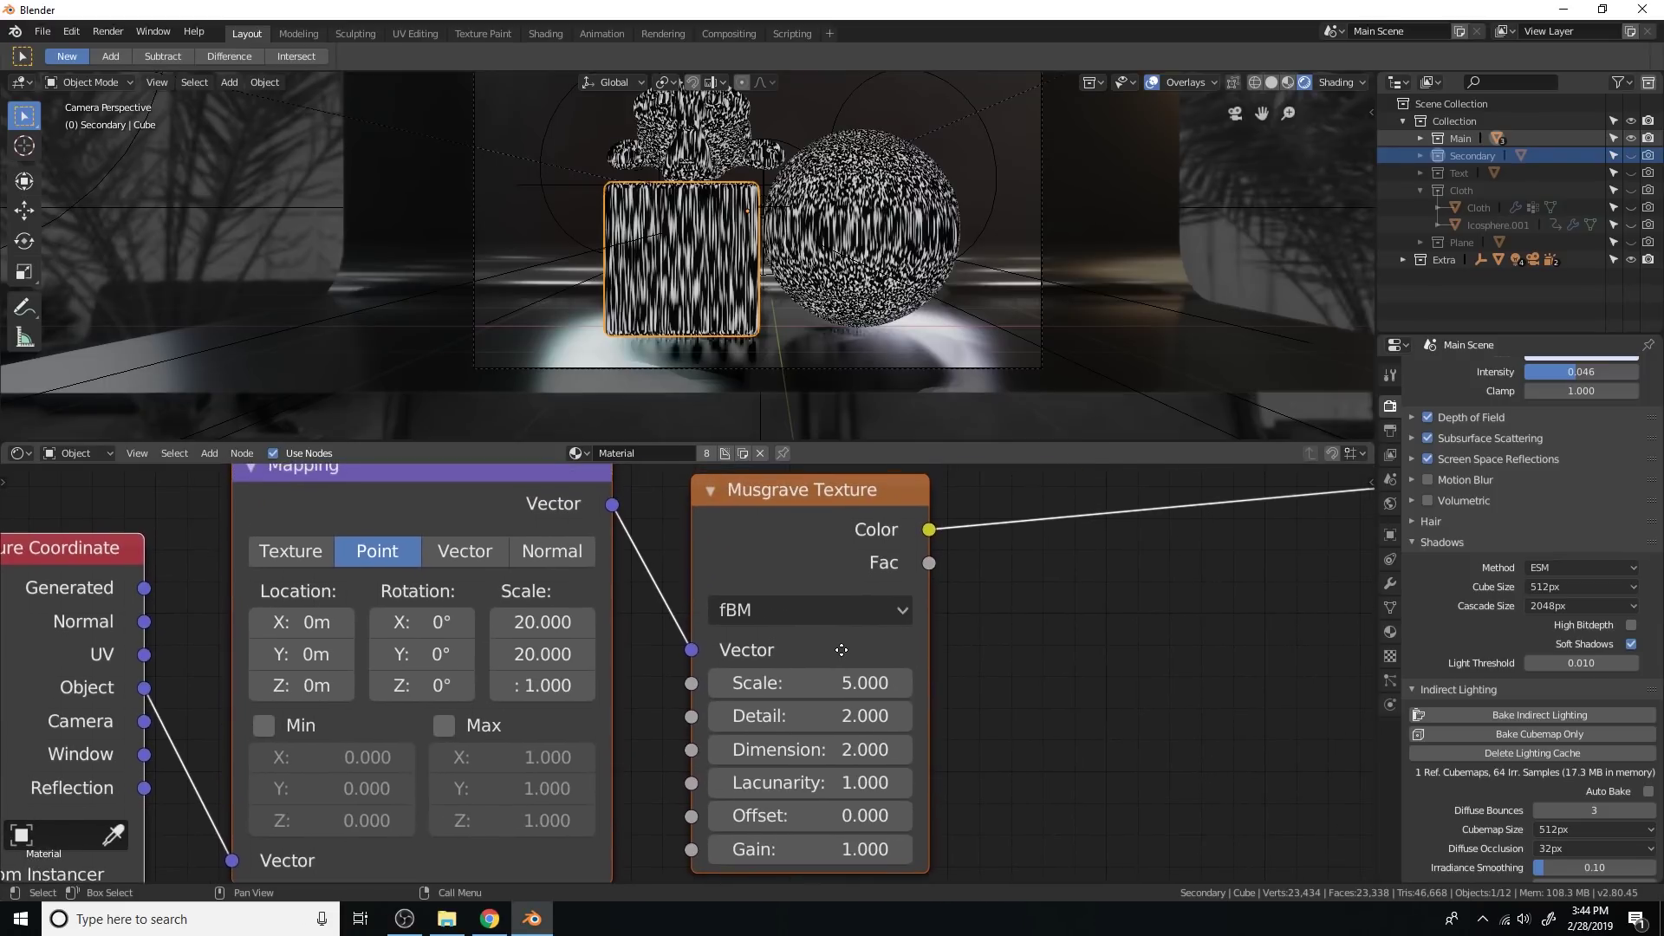
left_click(839, 684)
type("1")
key("Return")
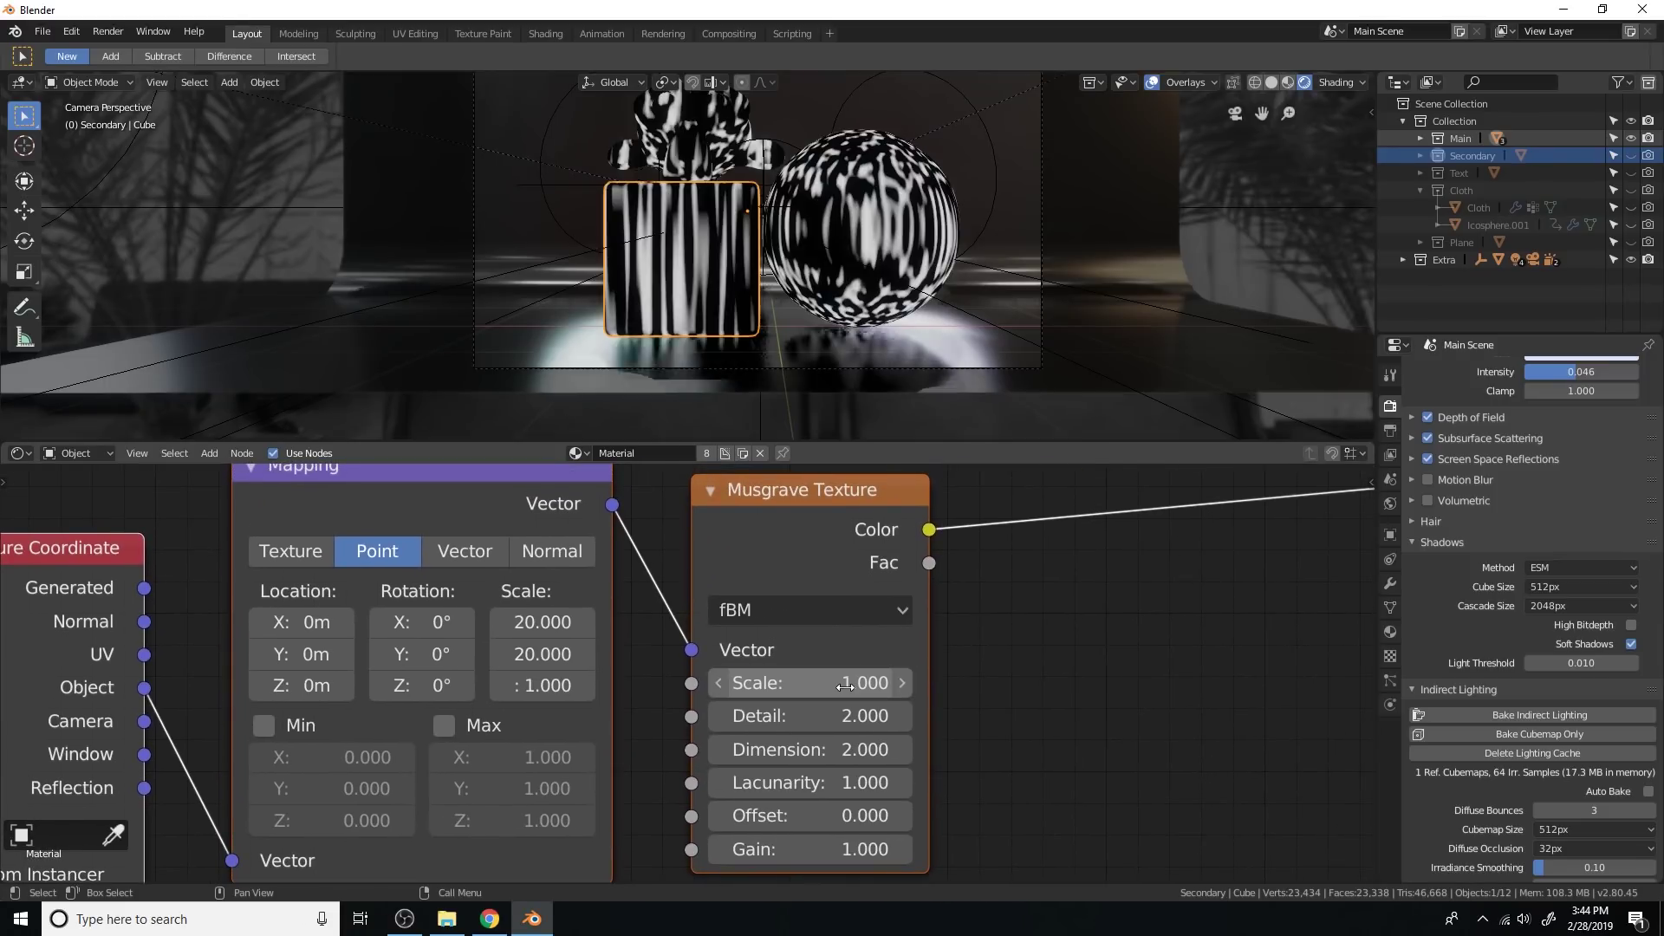
scroll(766, 226, "up", 3)
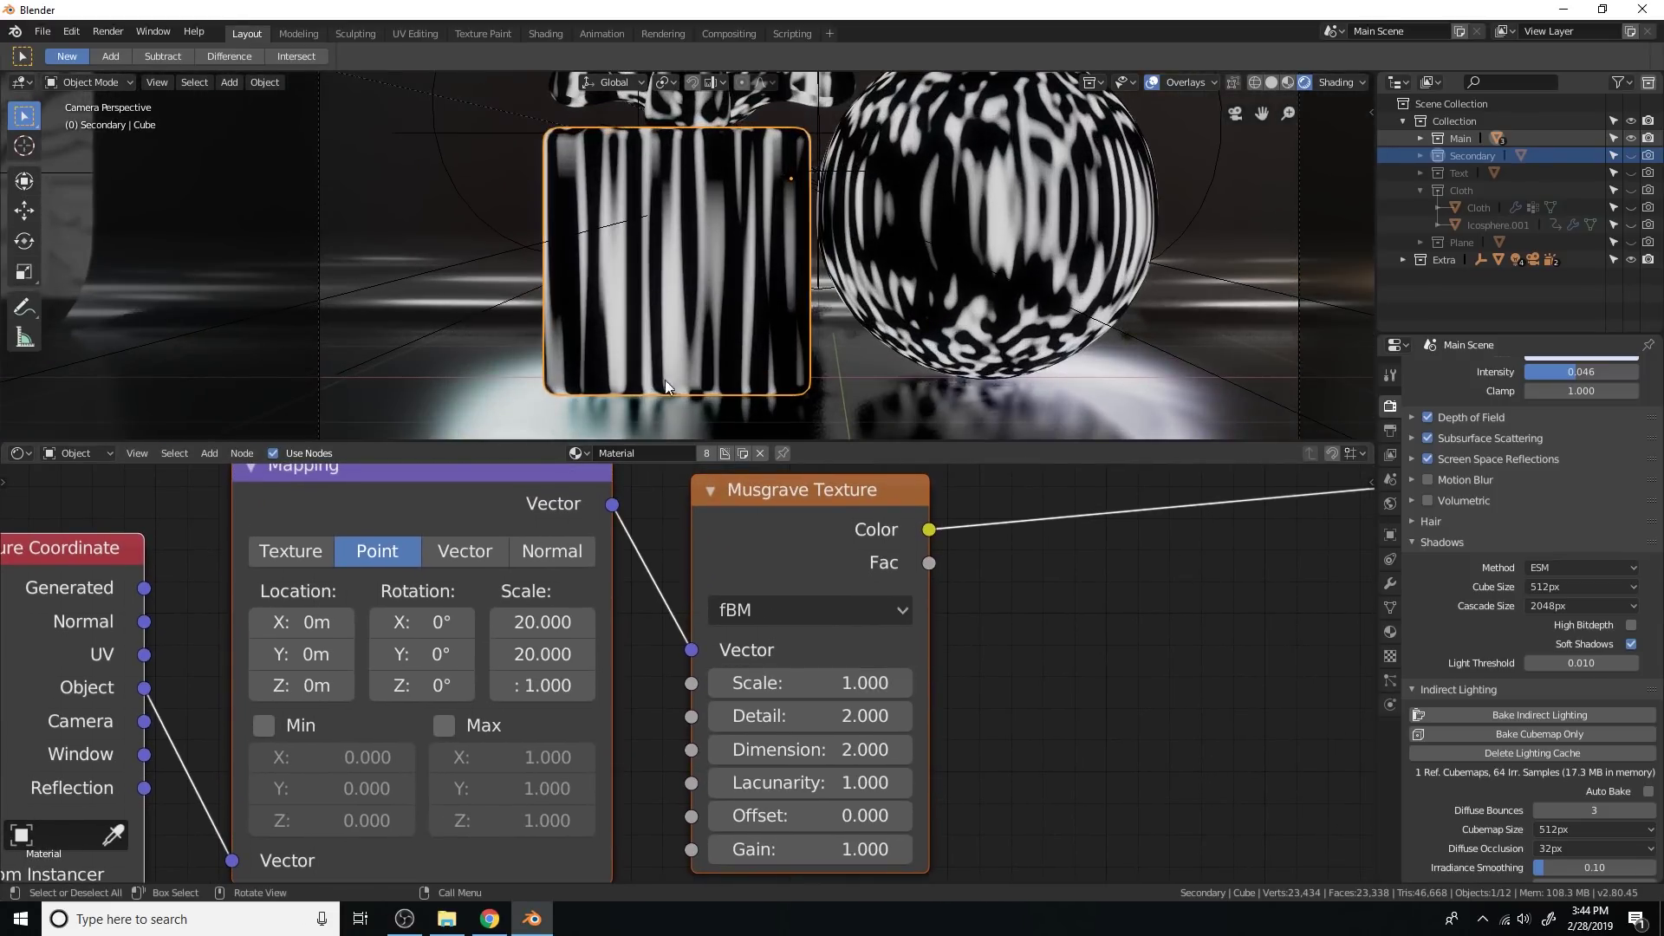
Step: Connect the Musgrave color to the Principled BSDF's roughness and route the shader back to the Material Output
scroll(1109, 715, "down", 3)
middle_click_drag(984, 631, 872, 591)
scroll(871, 584, "down", 1)
key("shift+a")
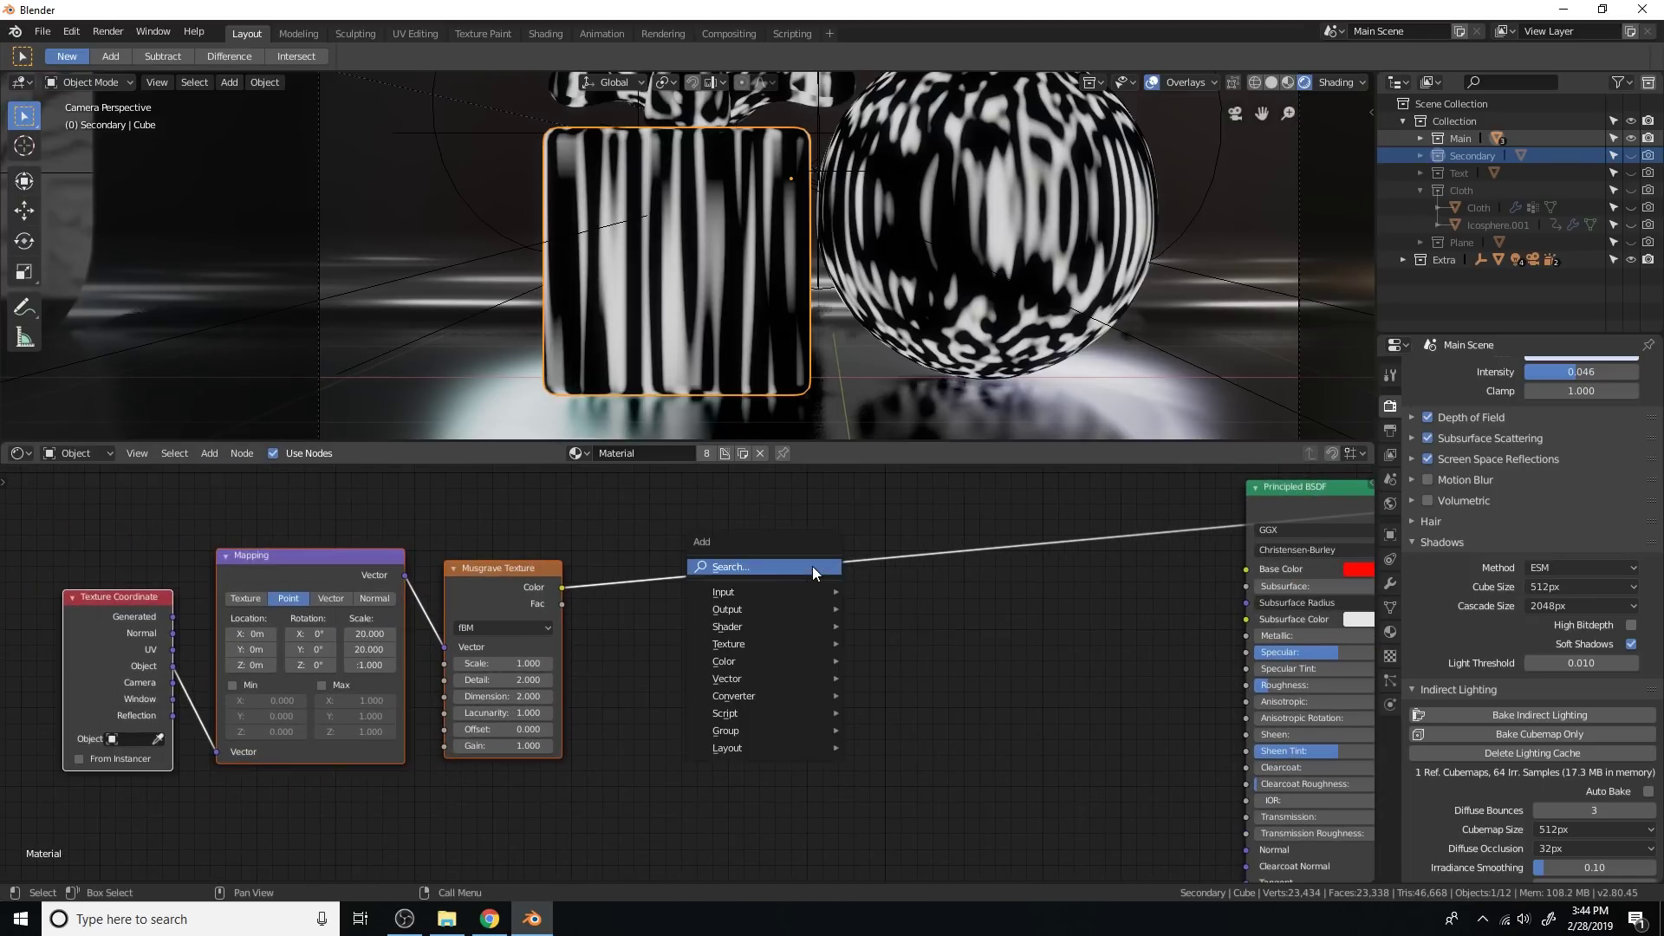
left_click_drag(562, 588, 1249, 678)
scroll(1249, 678, "down", 2)
middle_click_drag(1256, 681, 975, 655)
left_click(916, 505, "ctrl+shift")
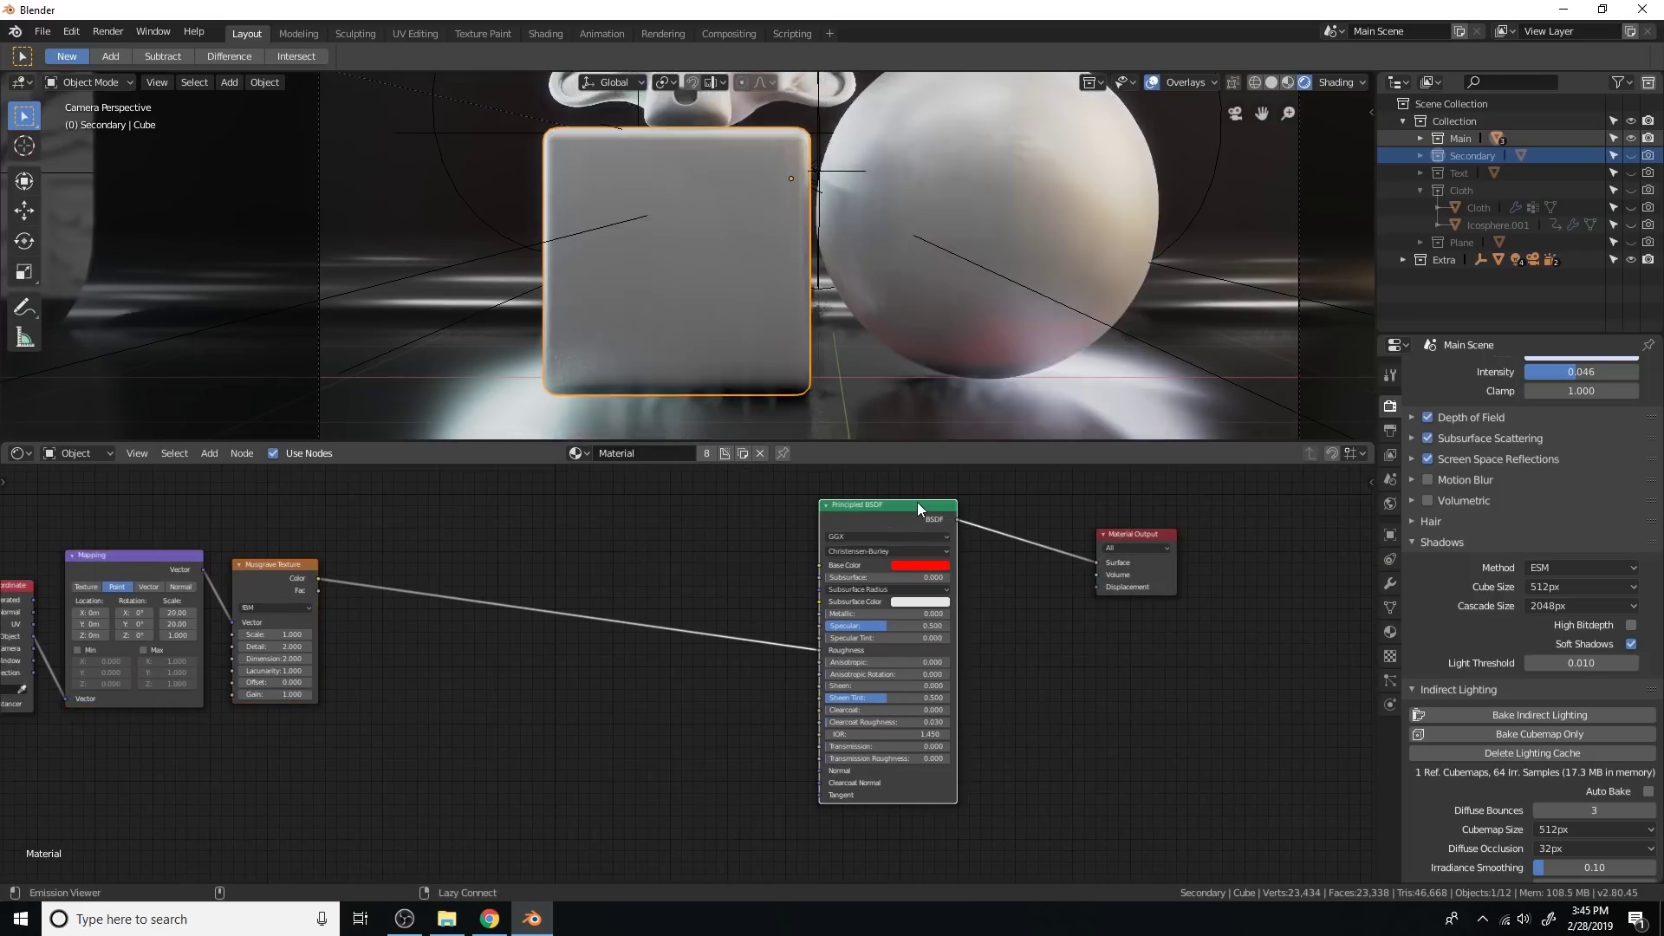
Step: Insert a ColorRamp node between the Musgrave Texture and the Principled BSDF's roughness
scroll(981, 345, "up", 2)
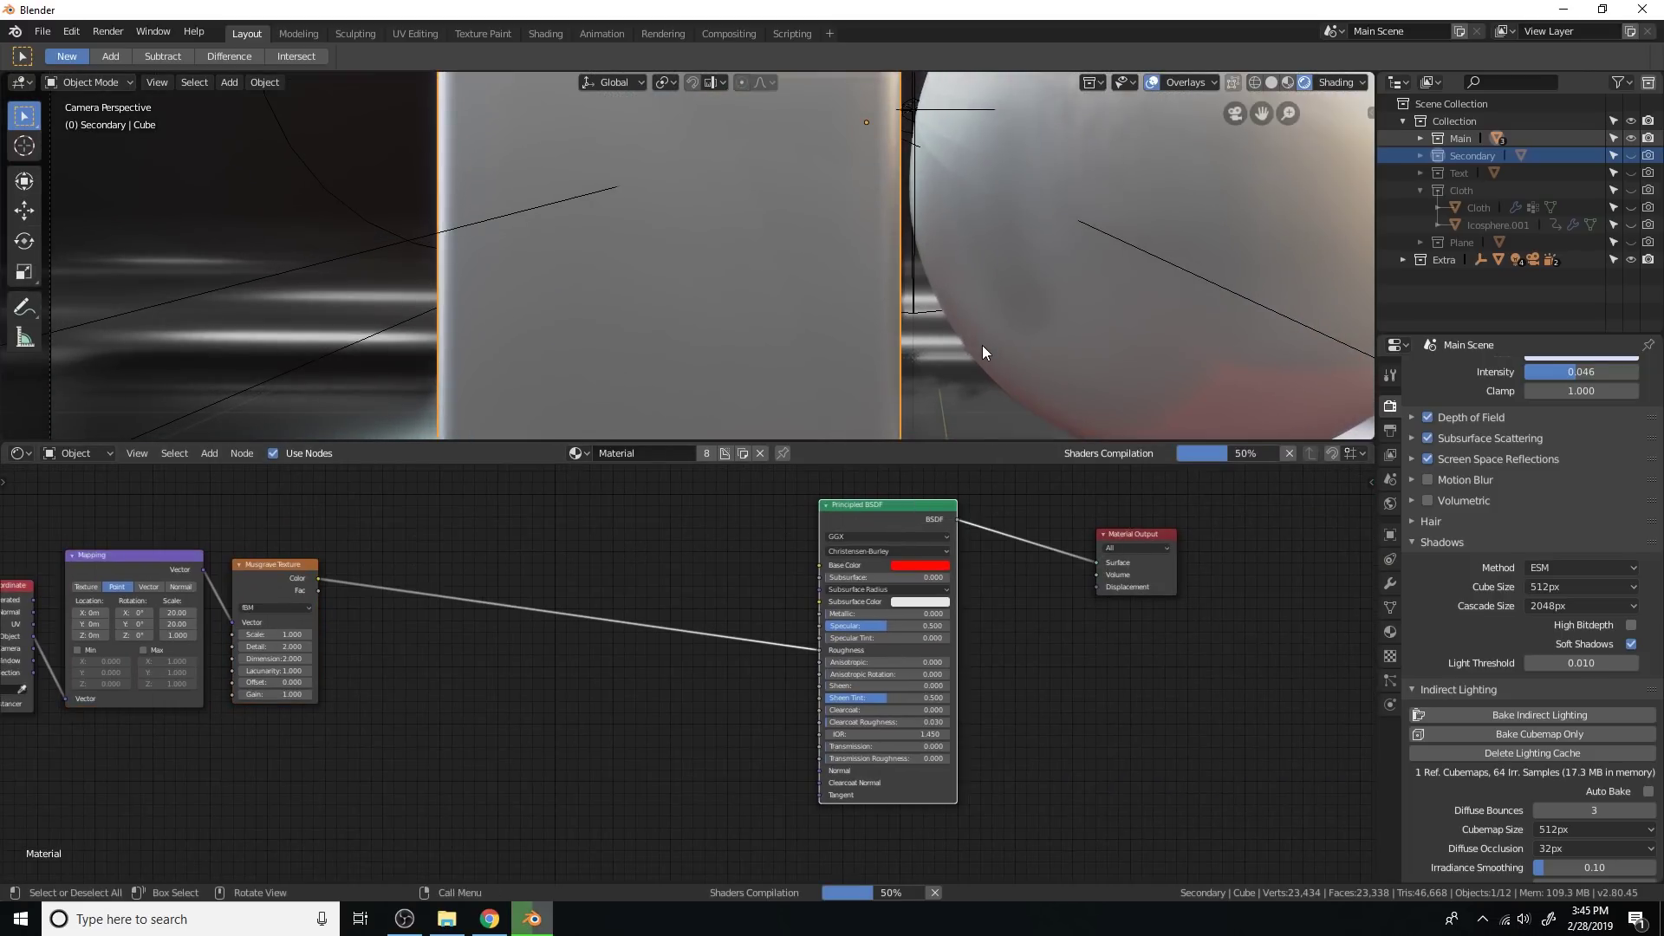
scroll(981, 344, "down", 3)
scroll(1002, 319, "up", 2)
middle_click_drag(1035, 267, 848, 331, "shift")
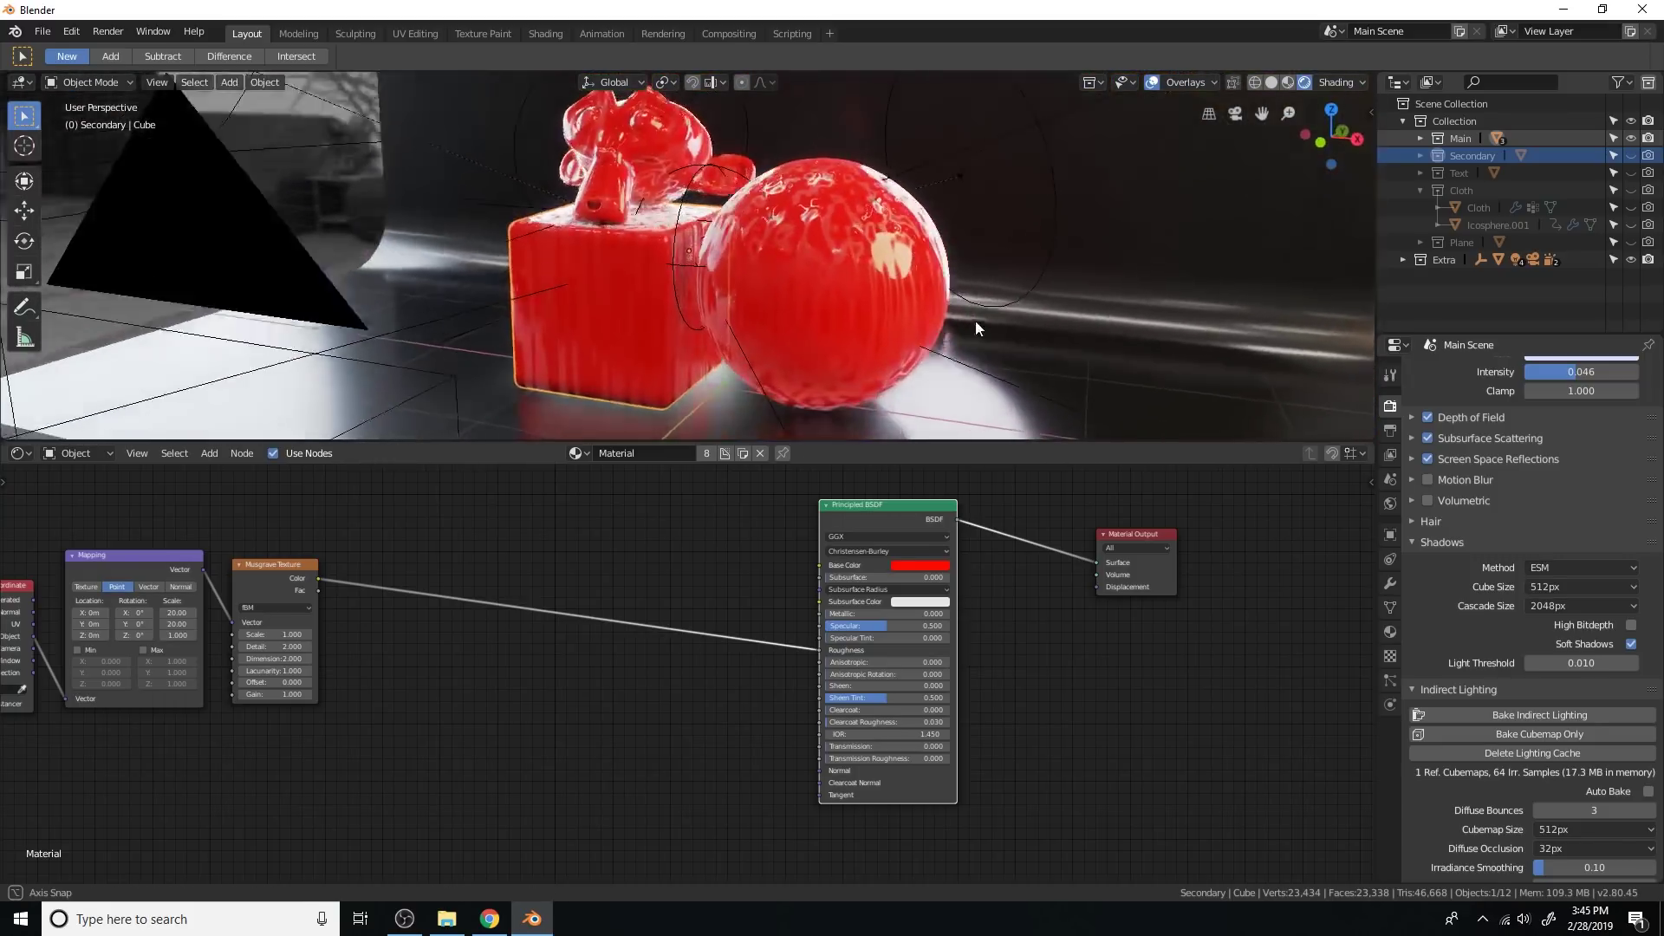
scroll(945, 348, "up", 4)
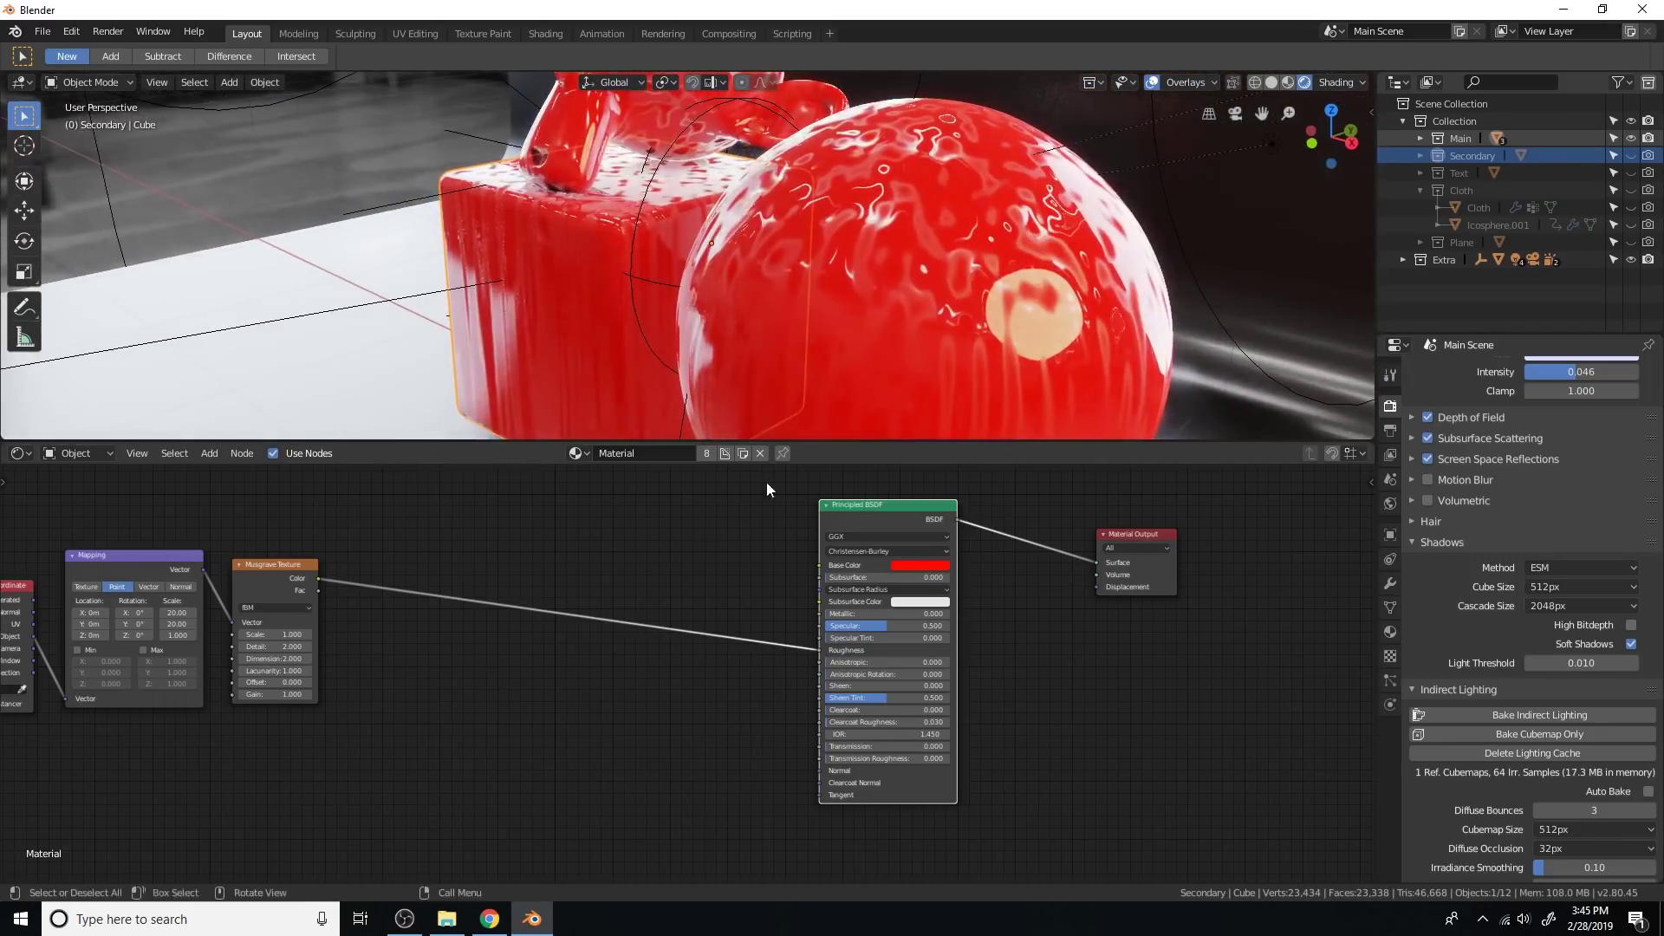
scroll(814, 588, "up", 2)
key("shift+a")
left_click(756, 579)
type("colo")
key("Return")
left_click(675, 596)
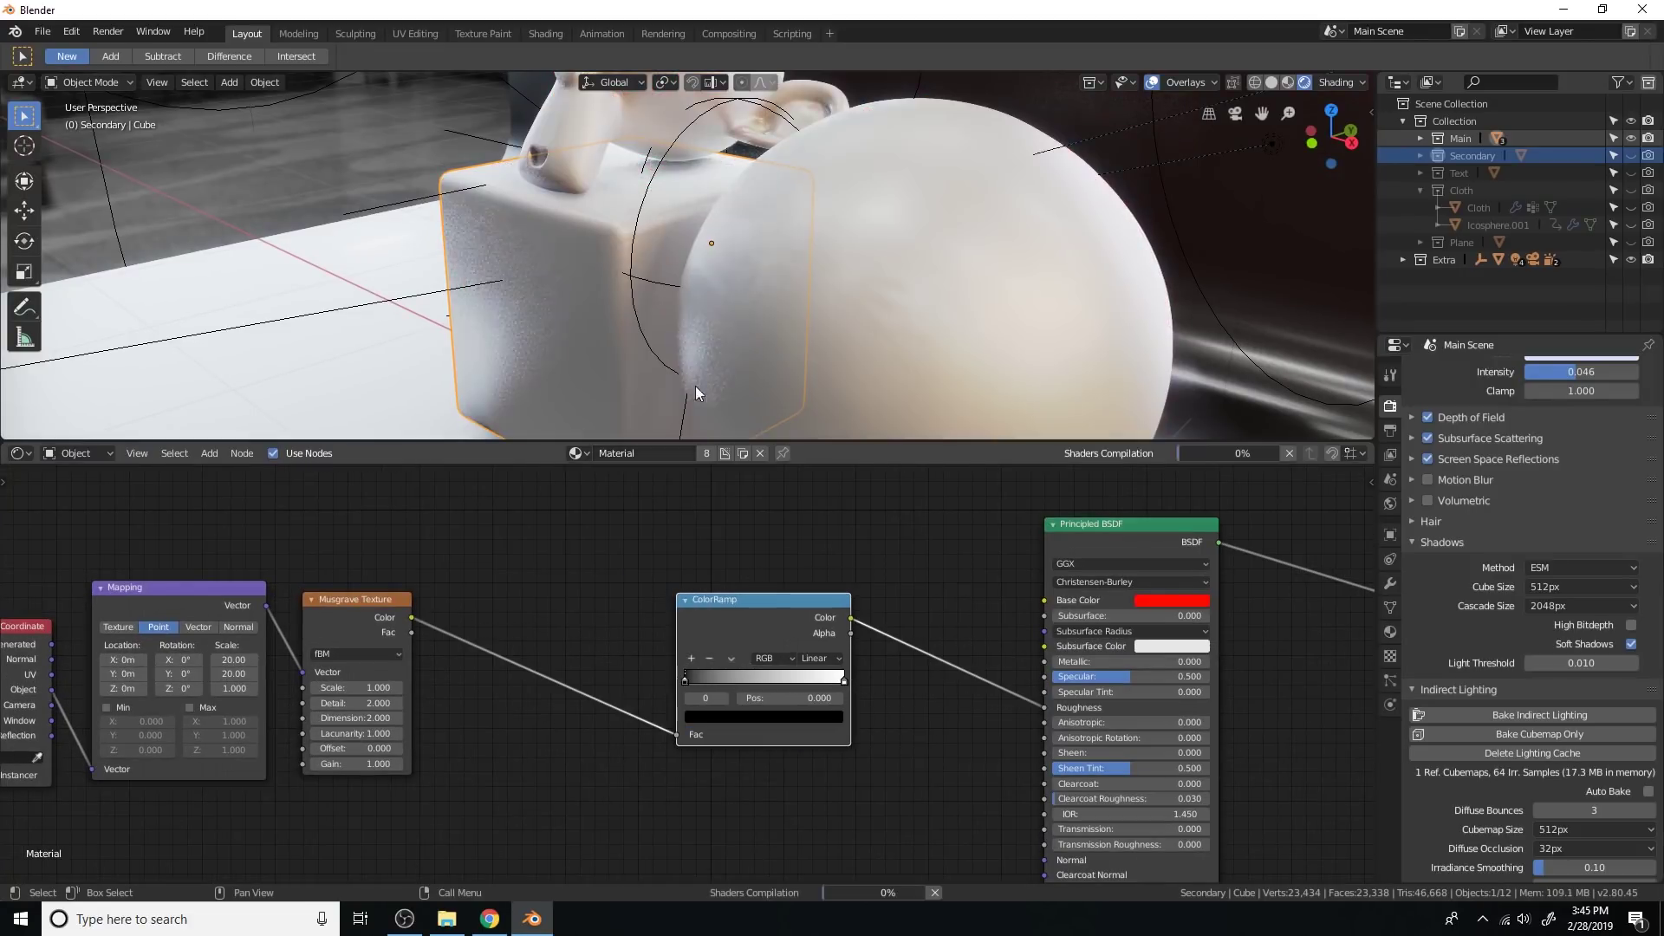
Step: Invert the ColorRamp by placing the white stop at position 0 and the black stop at position 1
scroll(705, 326, "up", 4)
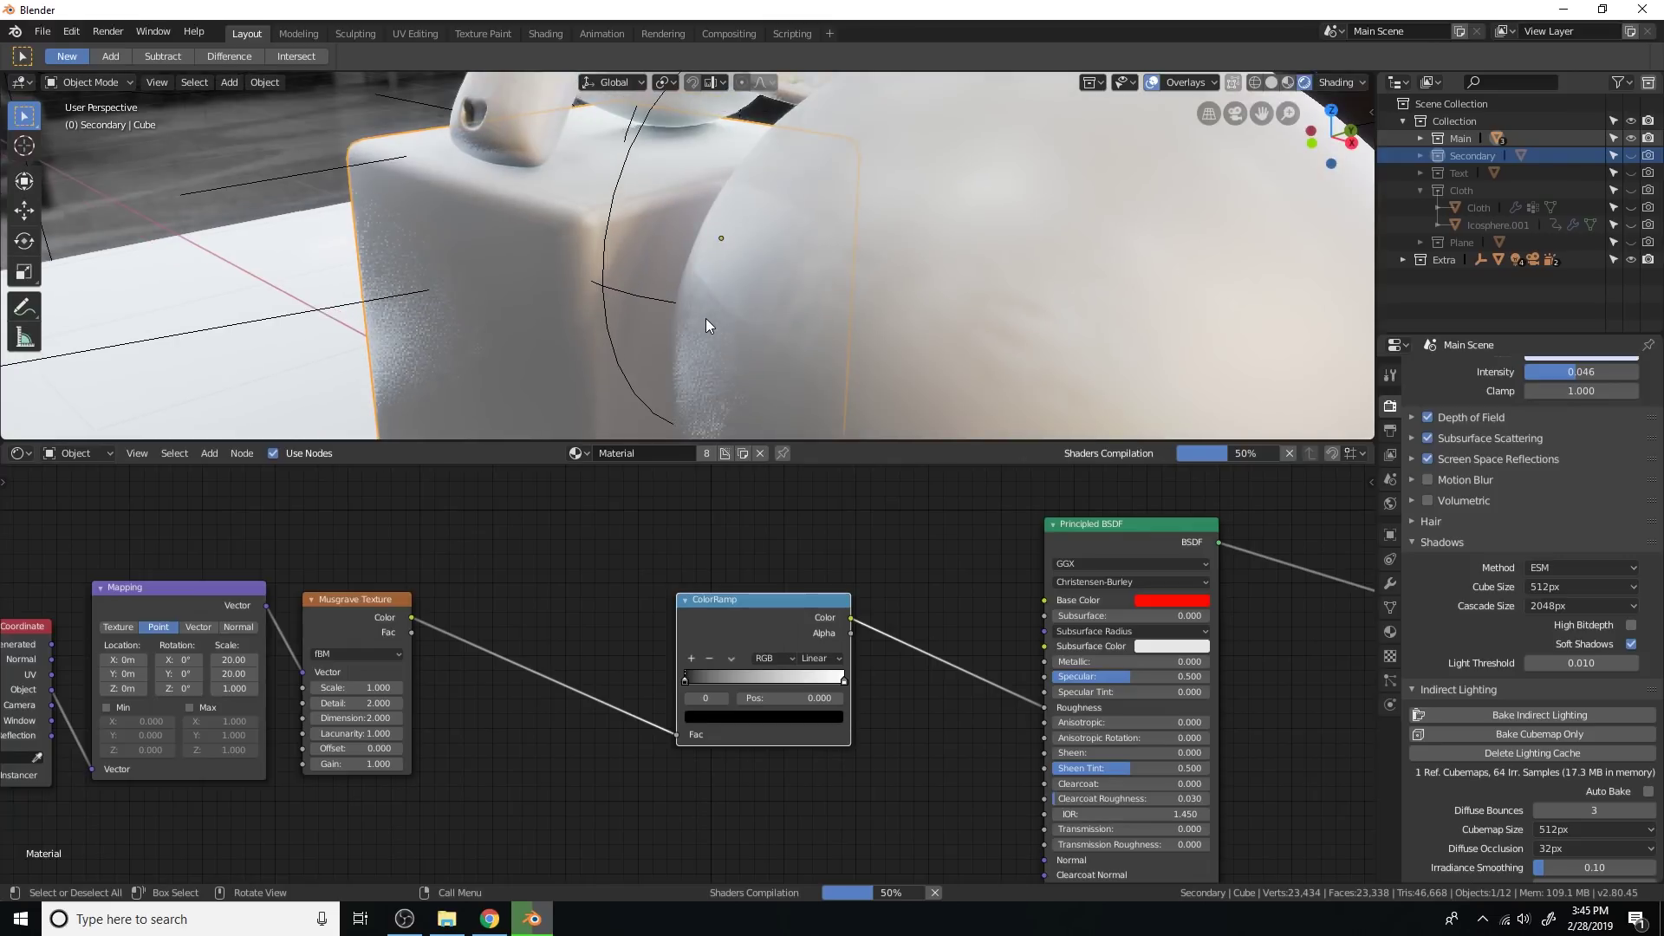
scroll(706, 323, "down", 1)
mouse_move(842, 679)
left_mouse_down()
mouse_move(740, 672)
mouse_move(873, 679)
left_mouse_up()
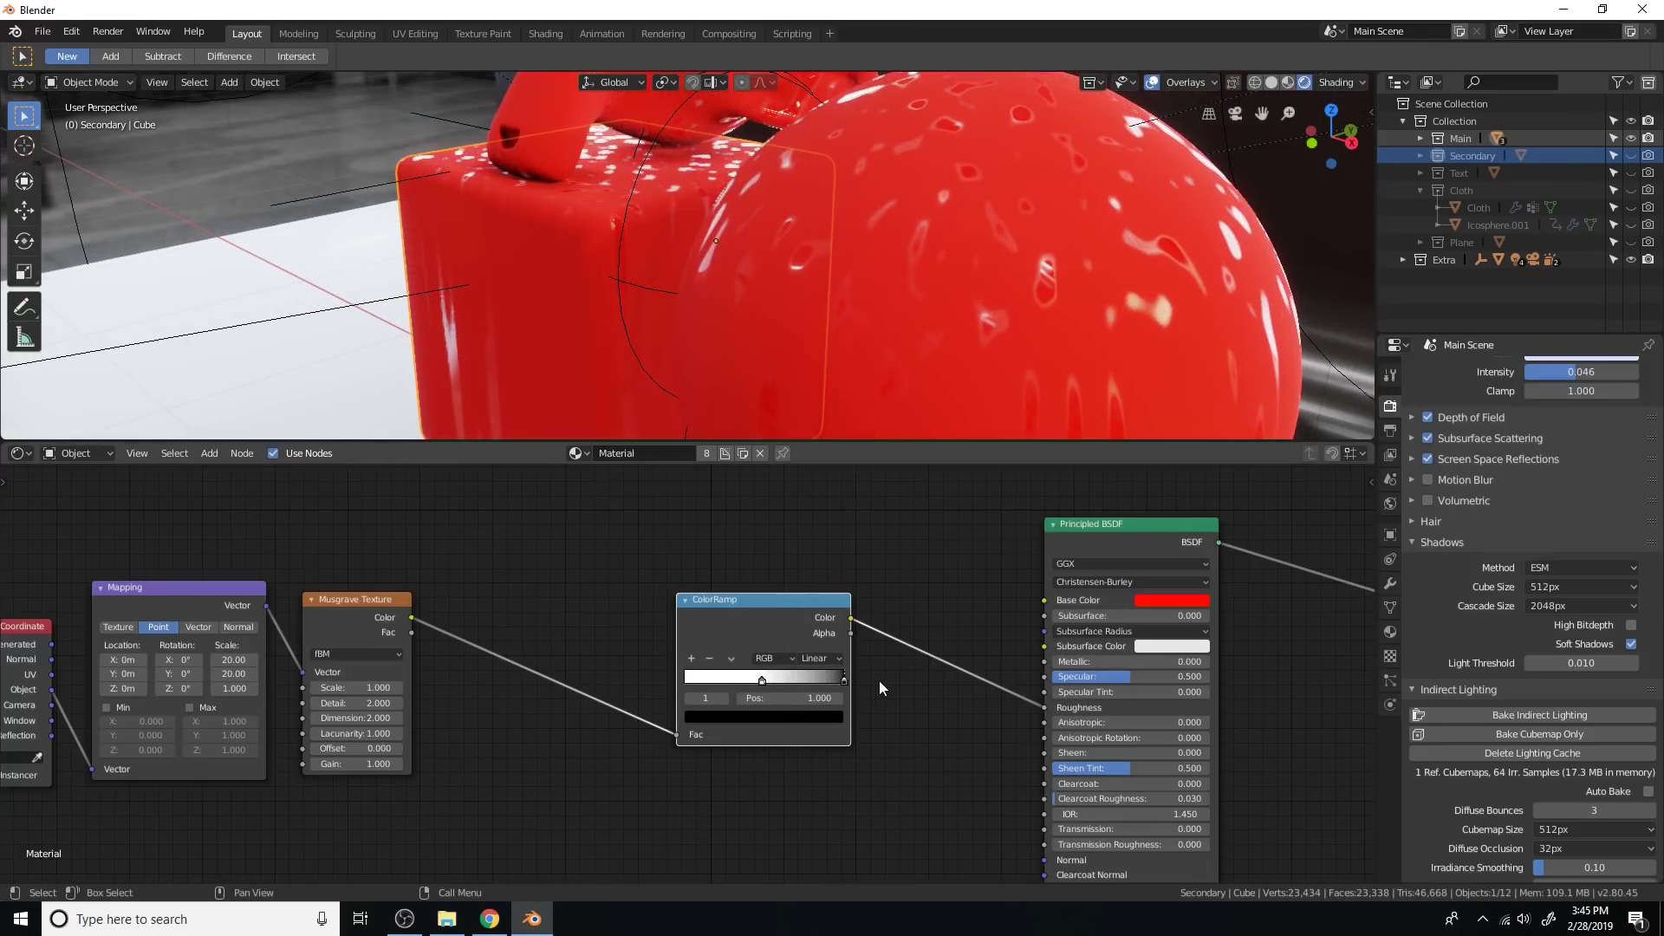
left_click_drag(762, 680, 675, 682)
middle_click_drag(779, 260, 913, 227)
middle_click_drag(978, 689, 846, 688)
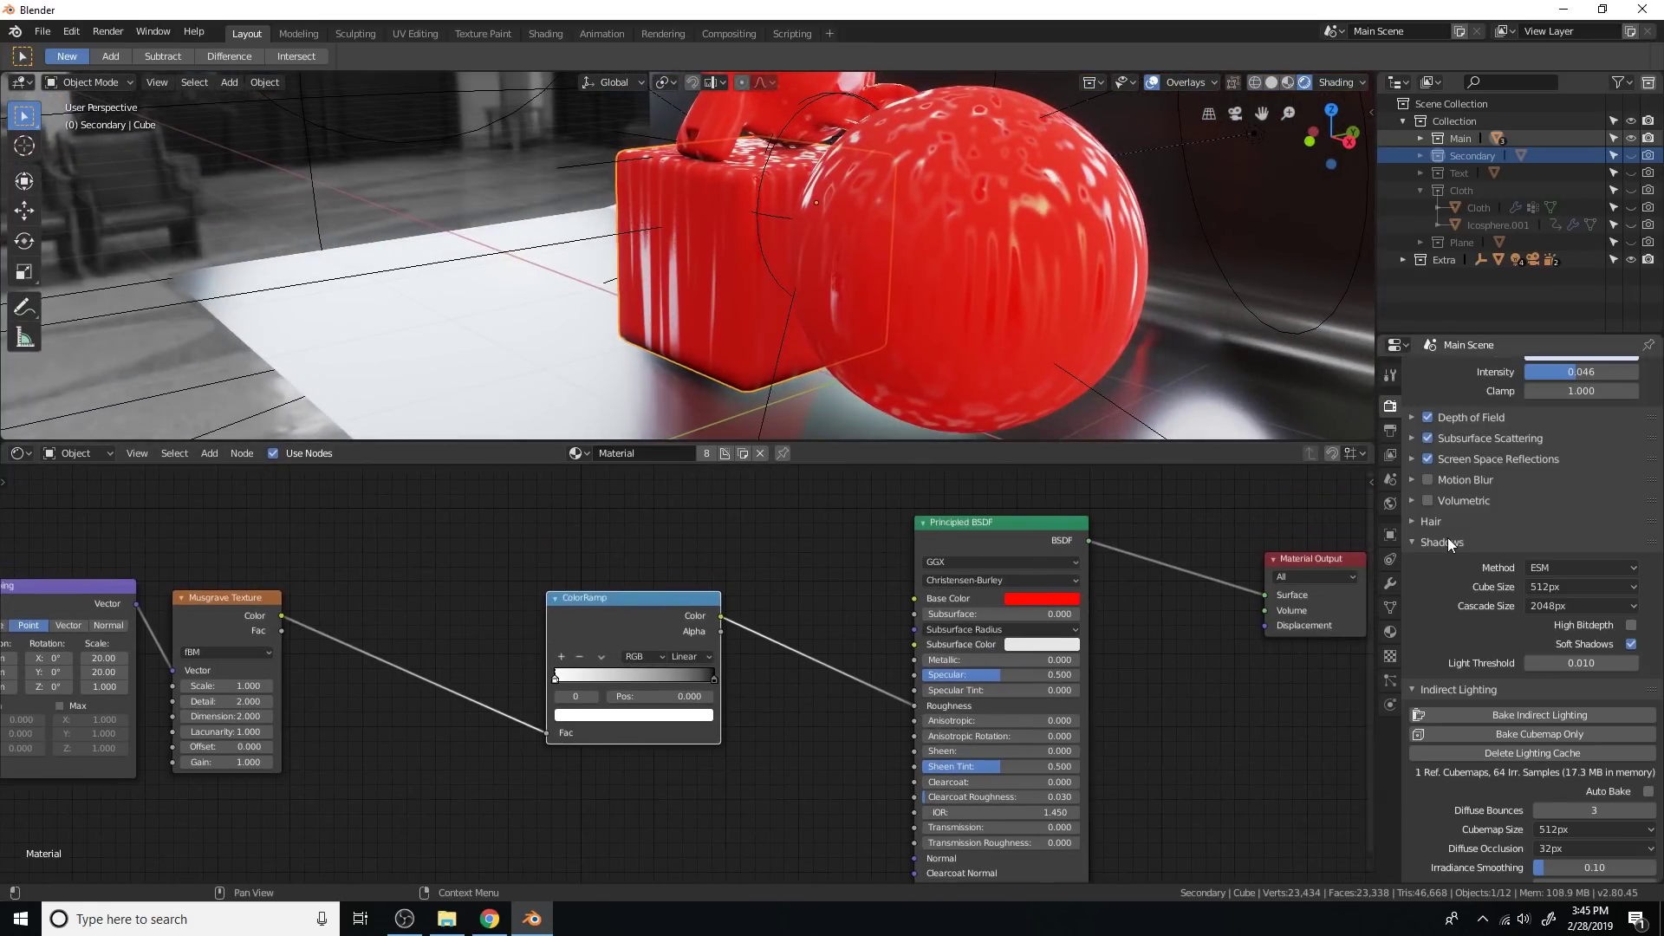
Step: Try a much higher IOR on the Principled BSDF, about 29, and reset it to the default
middle_click_drag(1131, 690, 977, 614)
scroll(980, 616, "up", 3)
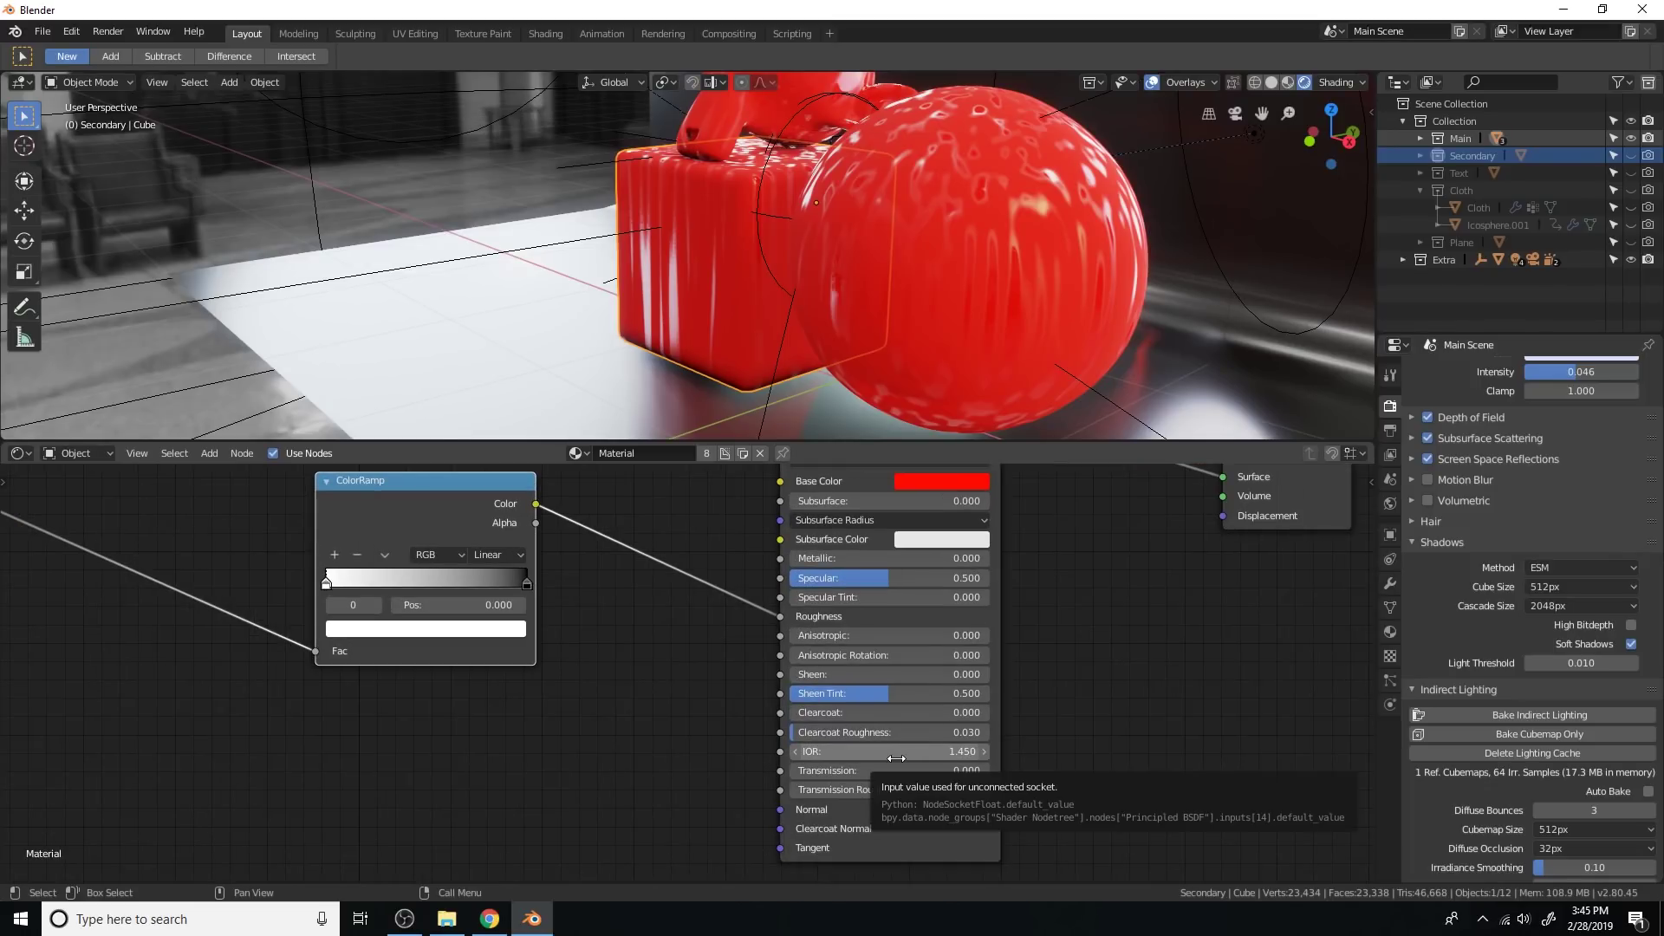
left_click_drag(891, 751, 953, 752)
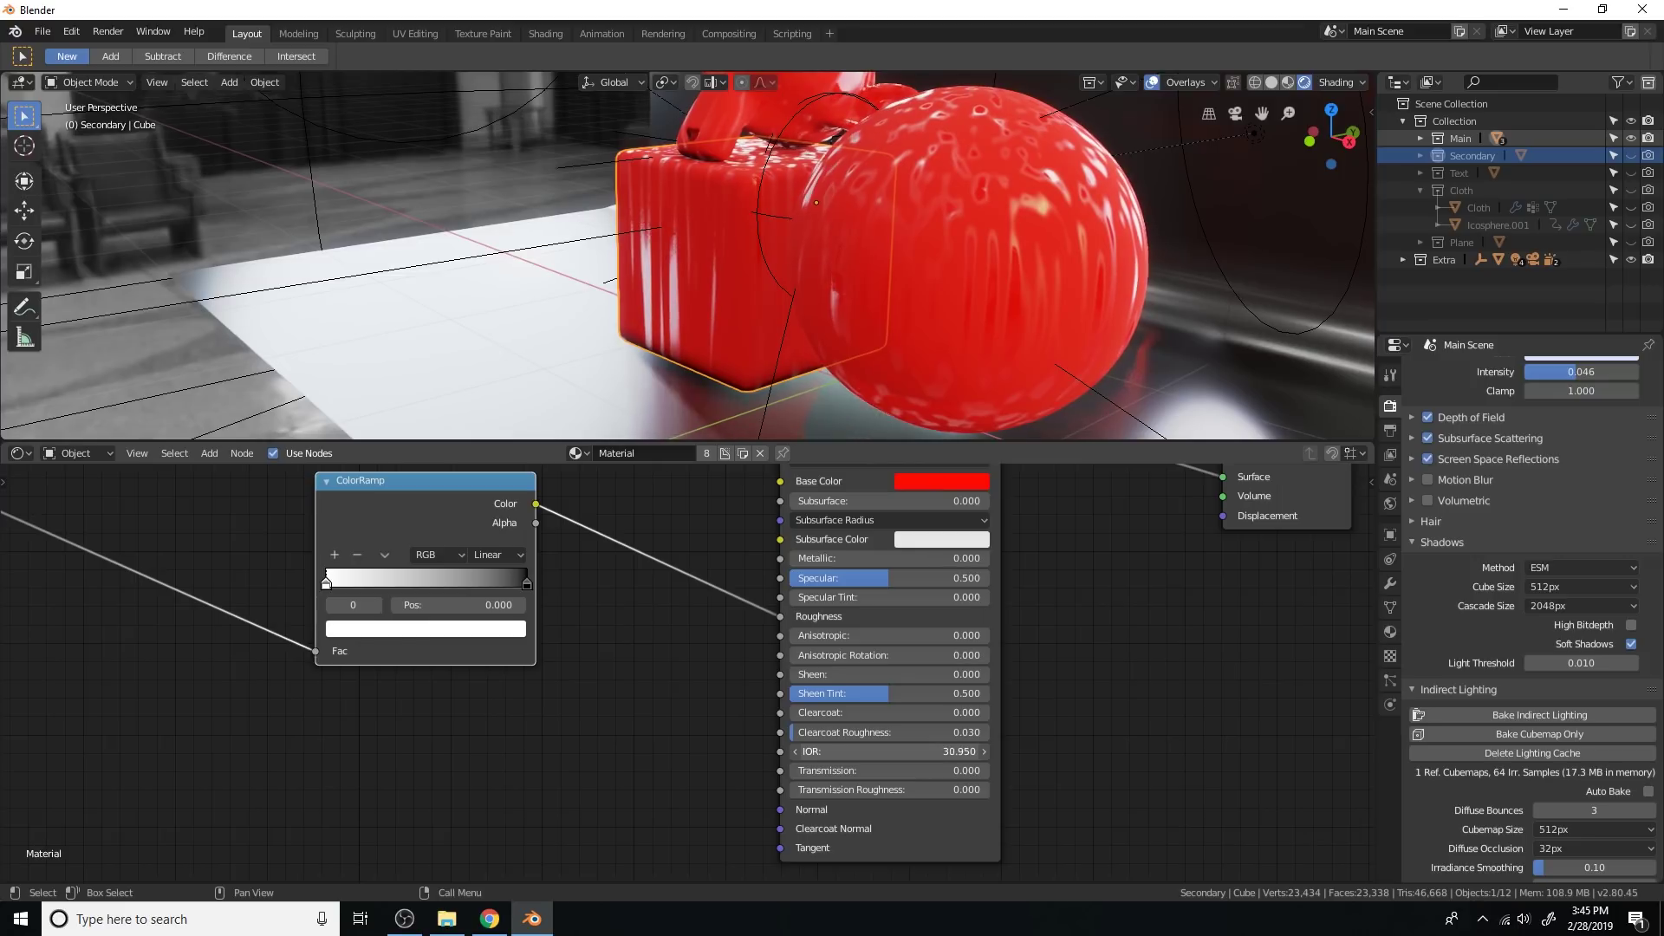
left_click(872, 751)
left_click(1157, 756)
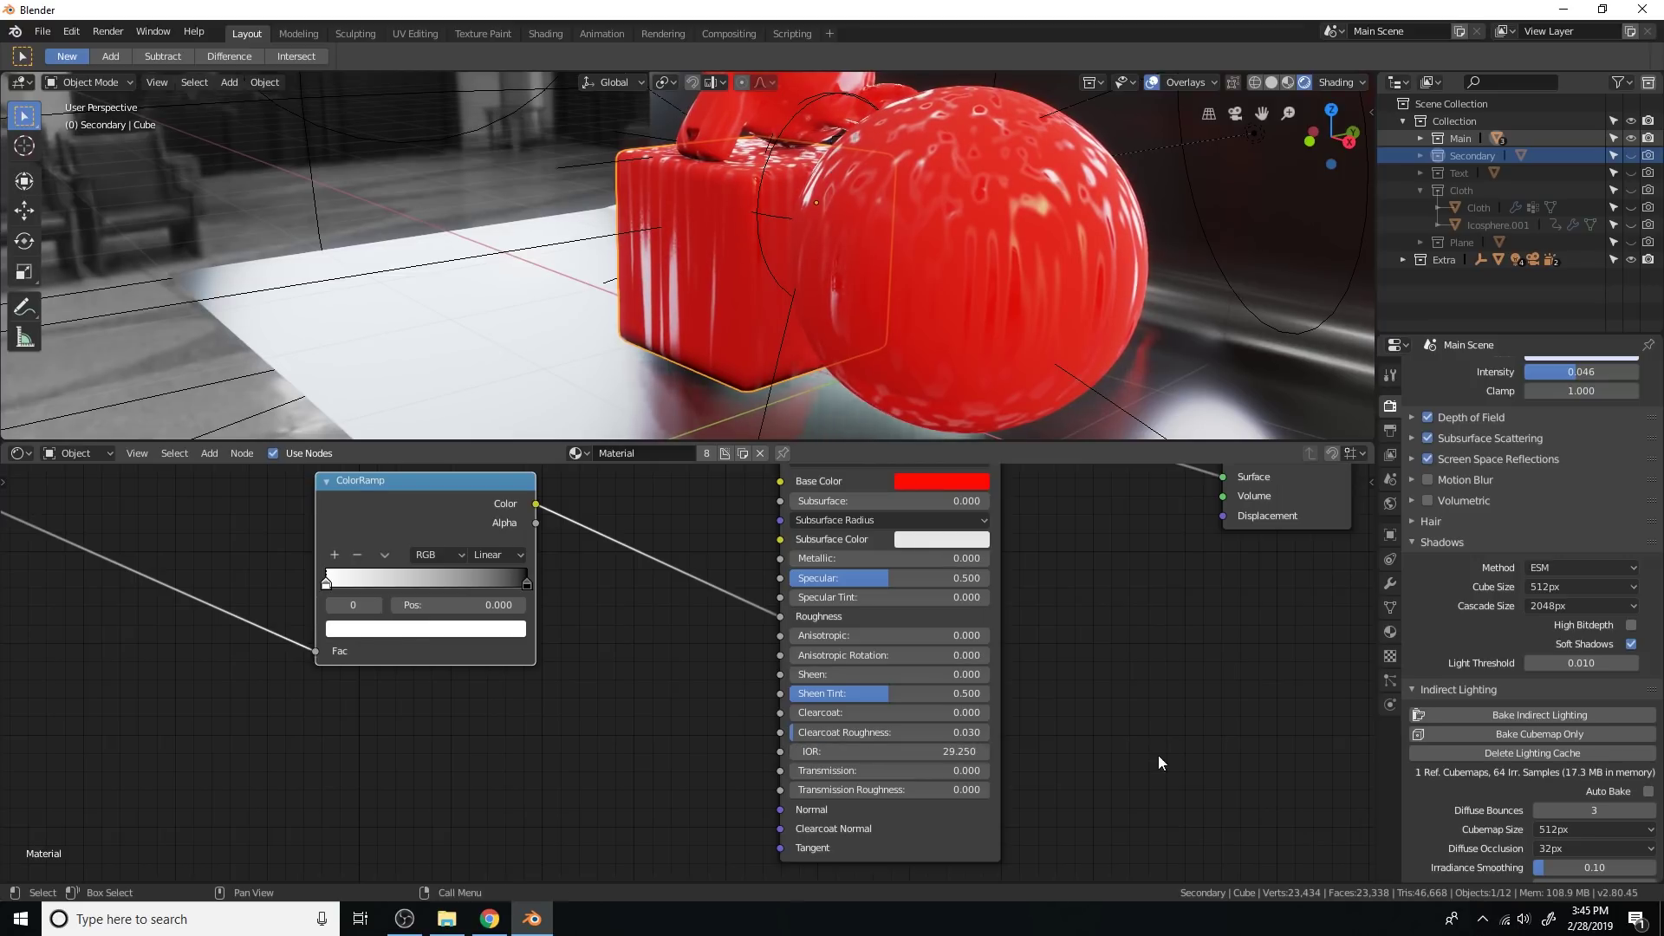
key("BackSpace")
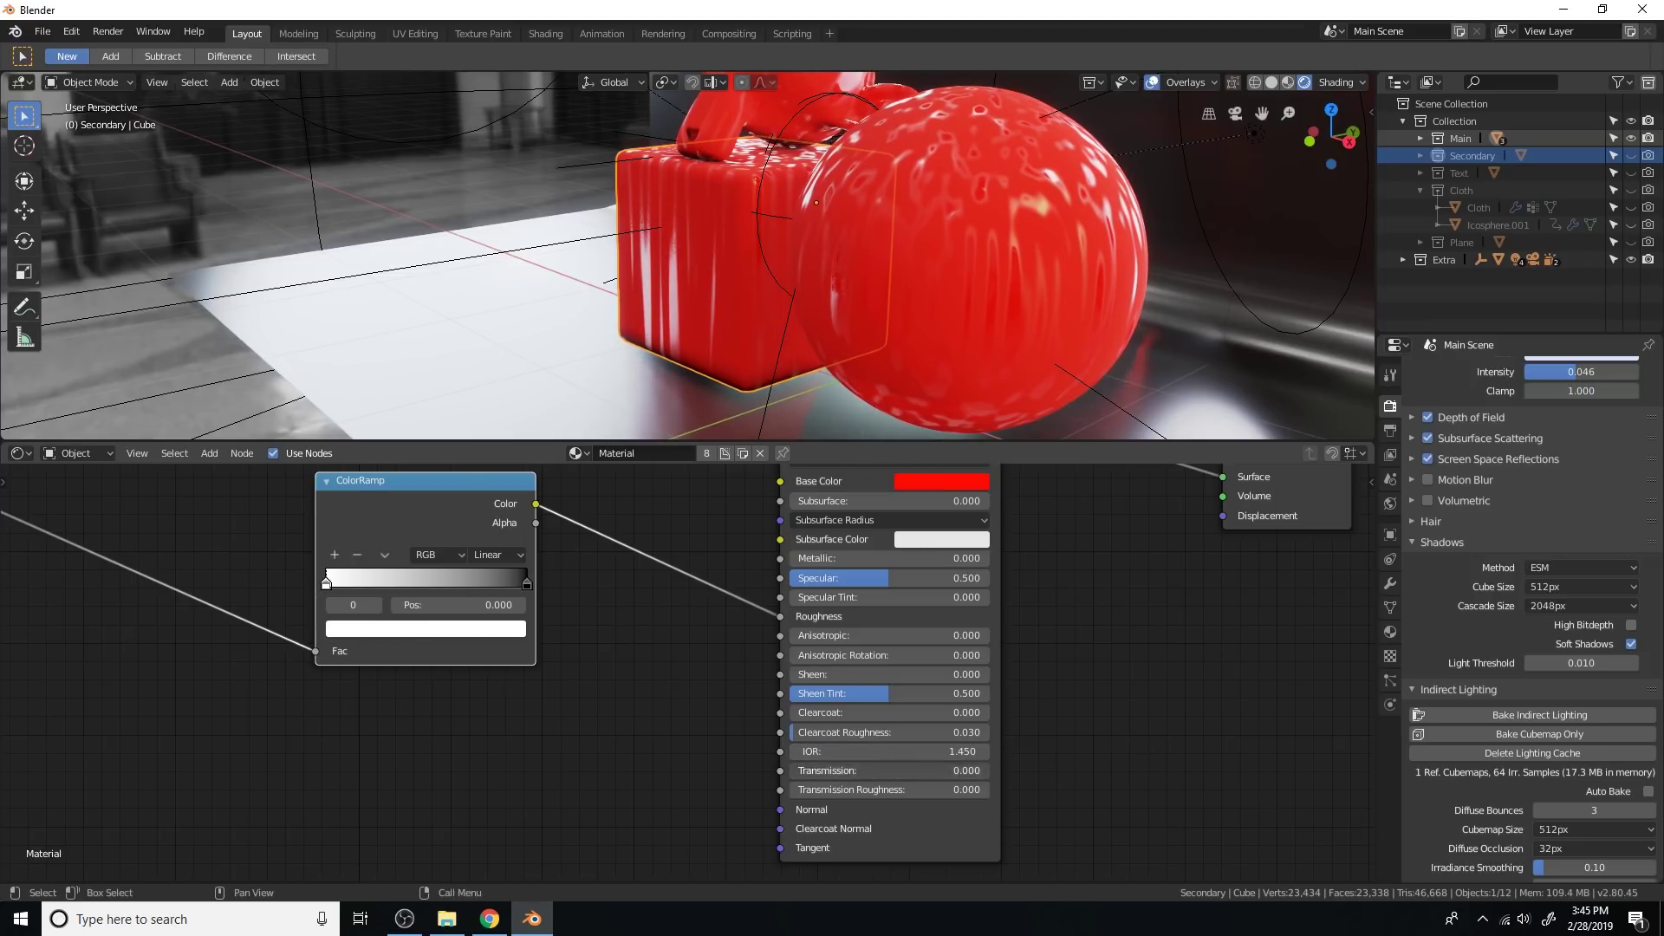
Step: Set the Principled BSDF's transmission to 1
left_click_drag(884, 771, 994, 777)
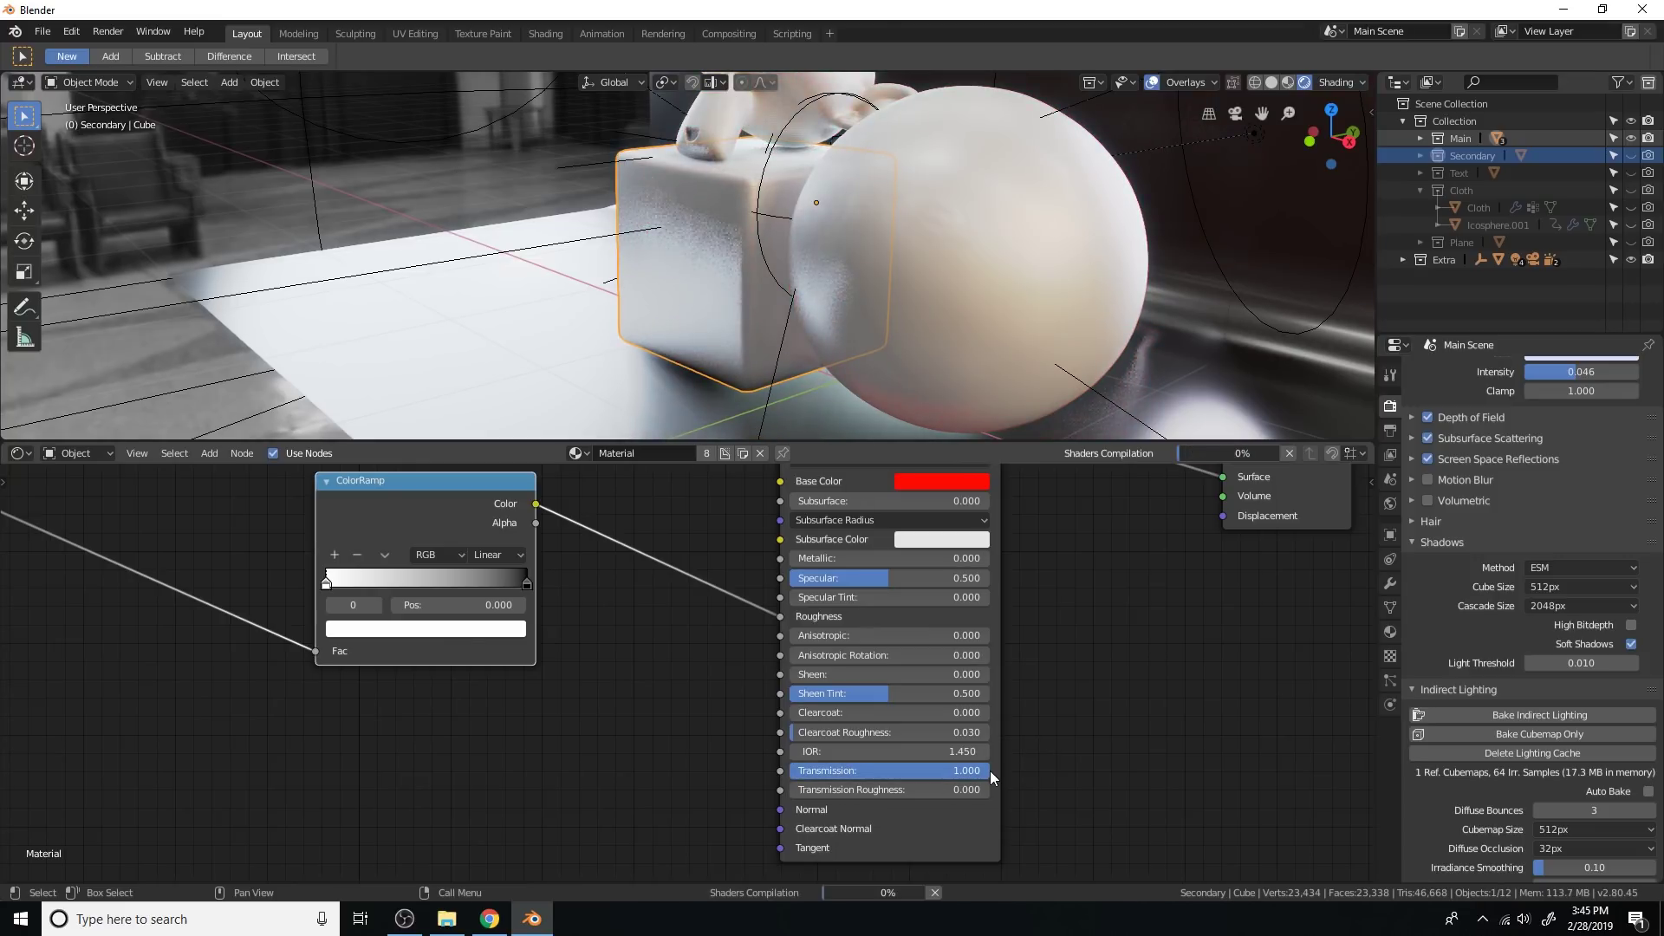
Step: Turn on Refraction in the scene's Screen Space Reflections render settings
scroll(976, 223, "down", 1)
mouse_move(976, 223)
middle_mouse_down()
mouse_move(1019, 239)
mouse_move(974, 227)
middle_mouse_up()
scroll(975, 227, "up", 1)
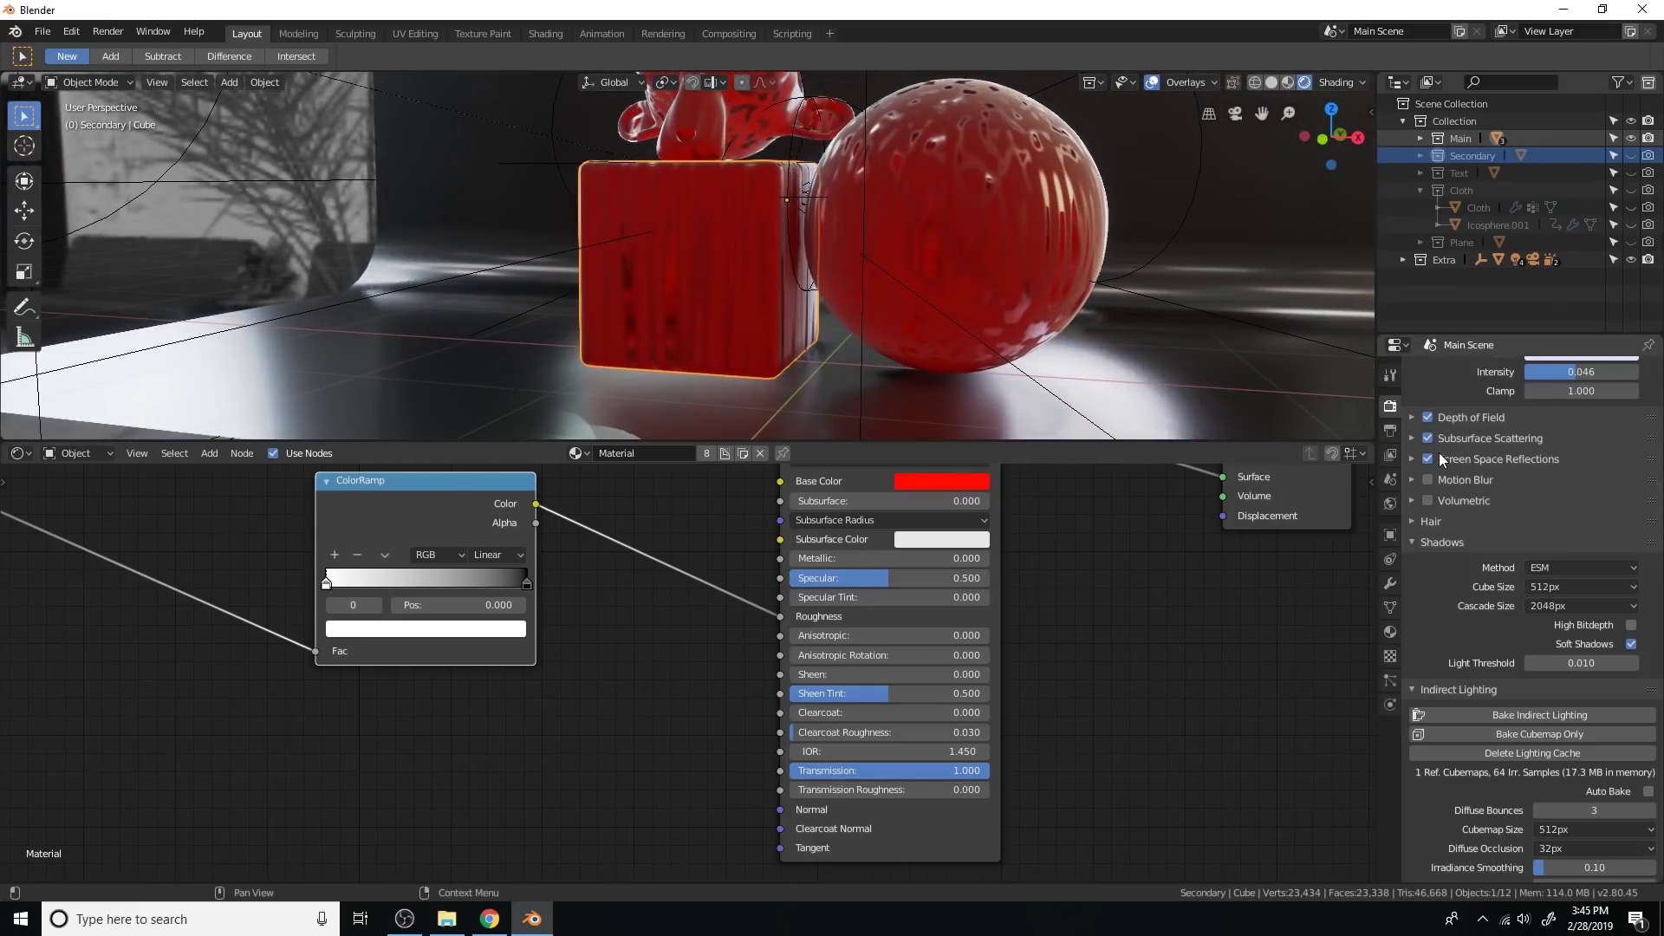
left_click(1411, 456)
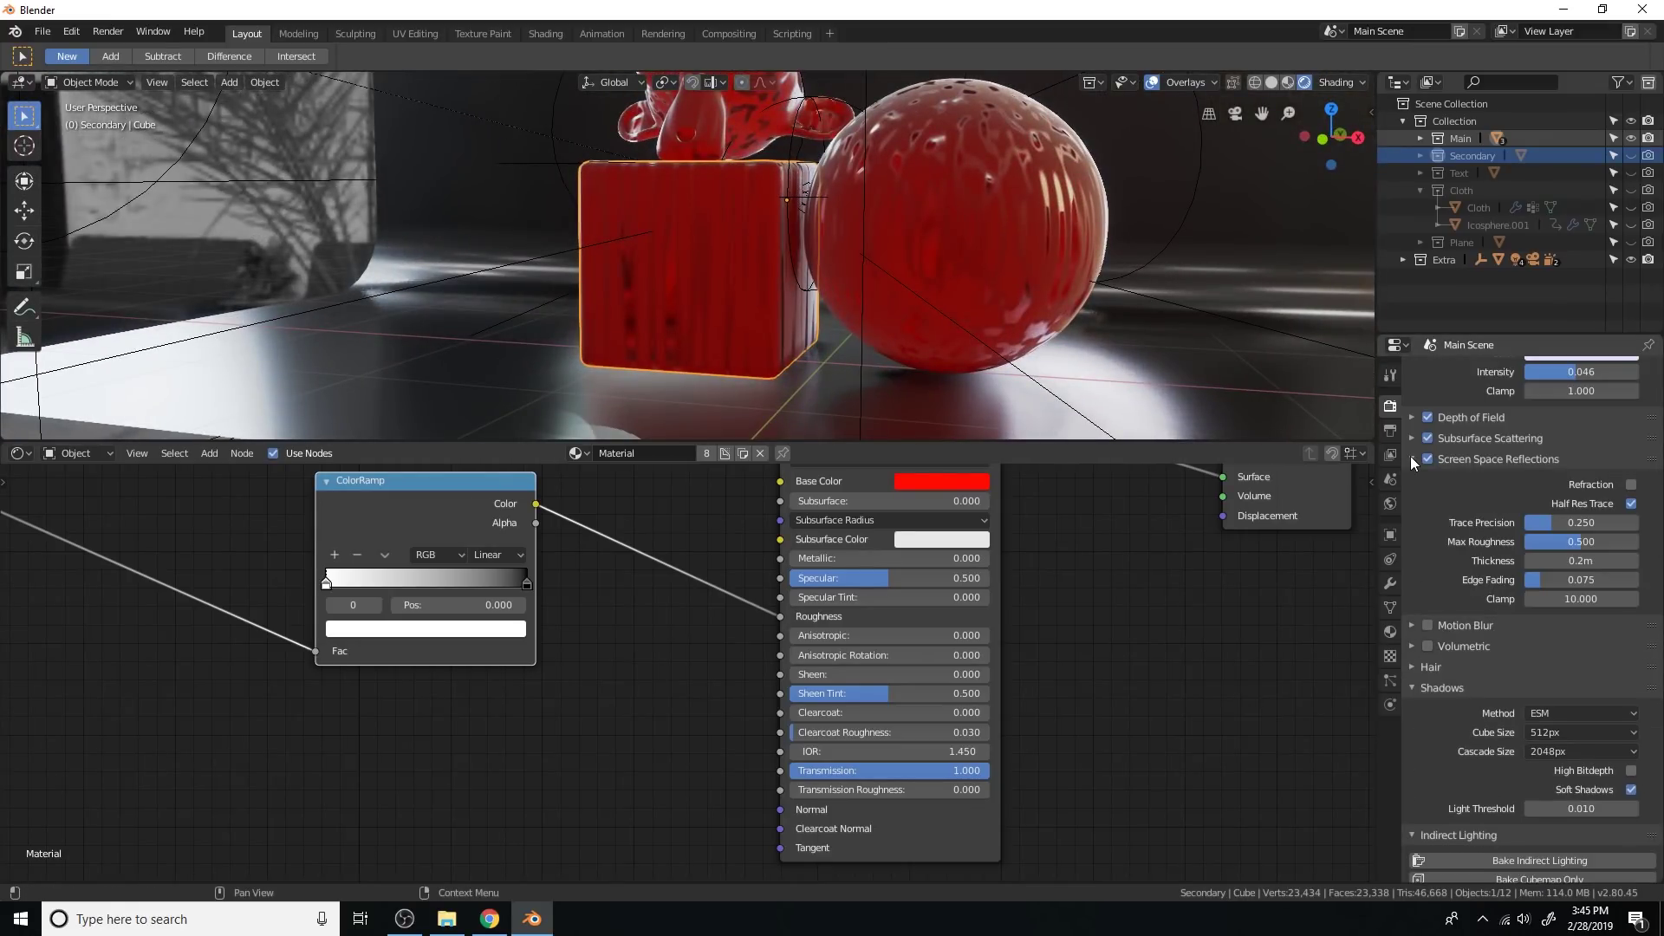
left_click(1631, 485)
Step: Enable Screen Space Refraction in the cube's material settings
left_click(1390, 584)
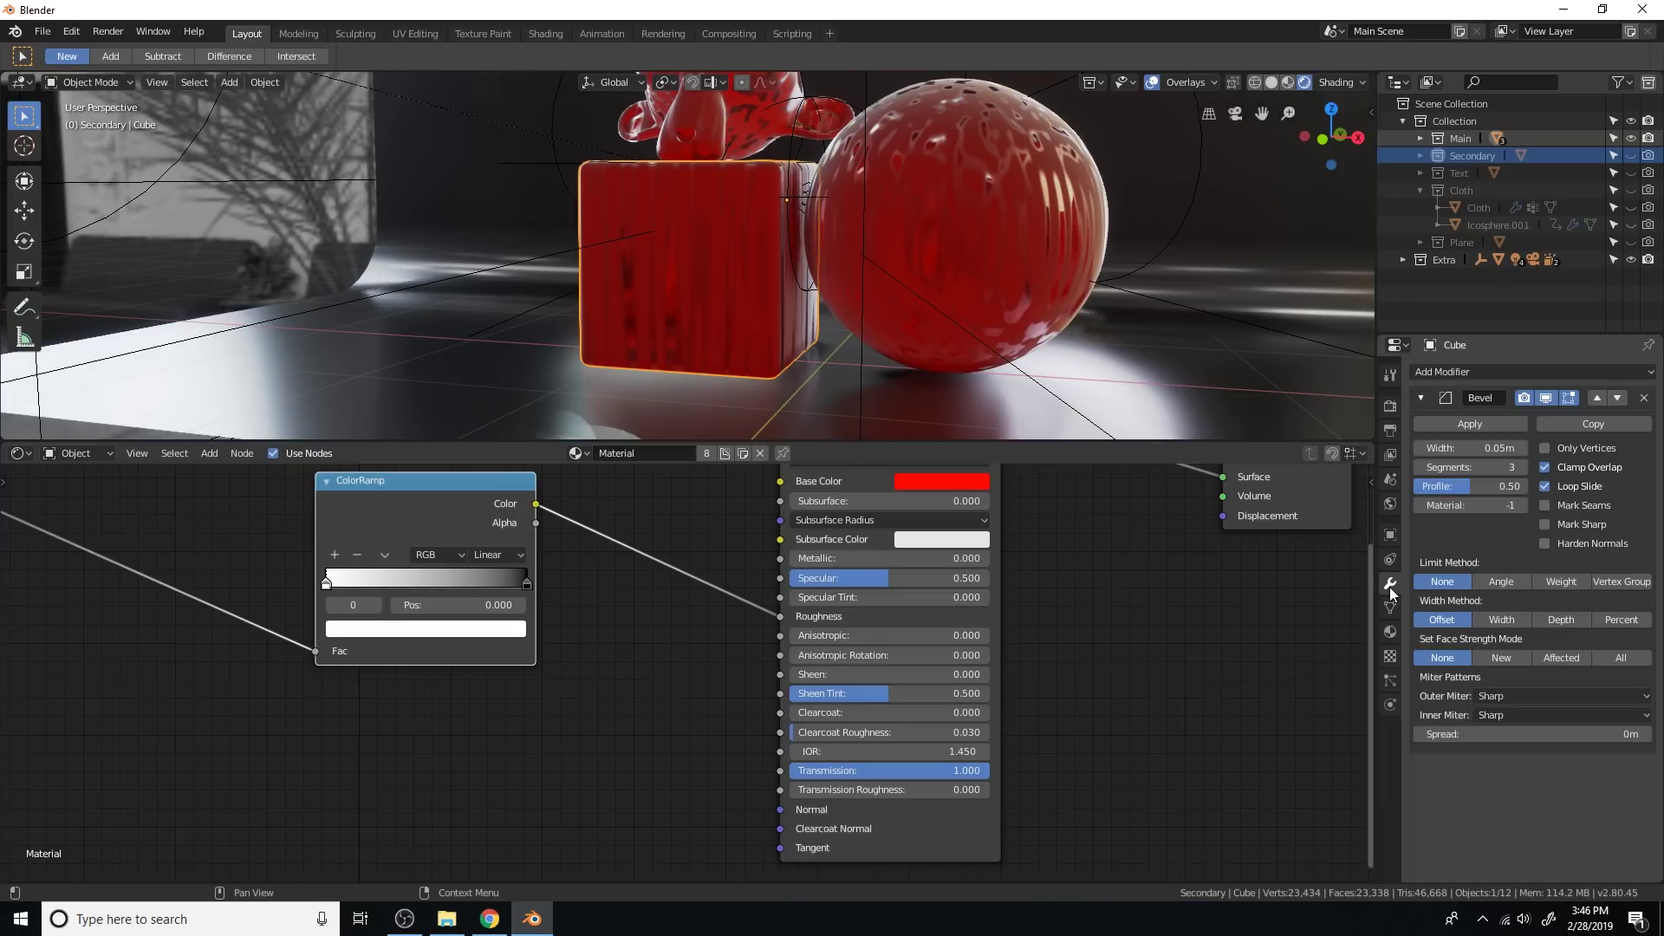
left_click(1390, 633)
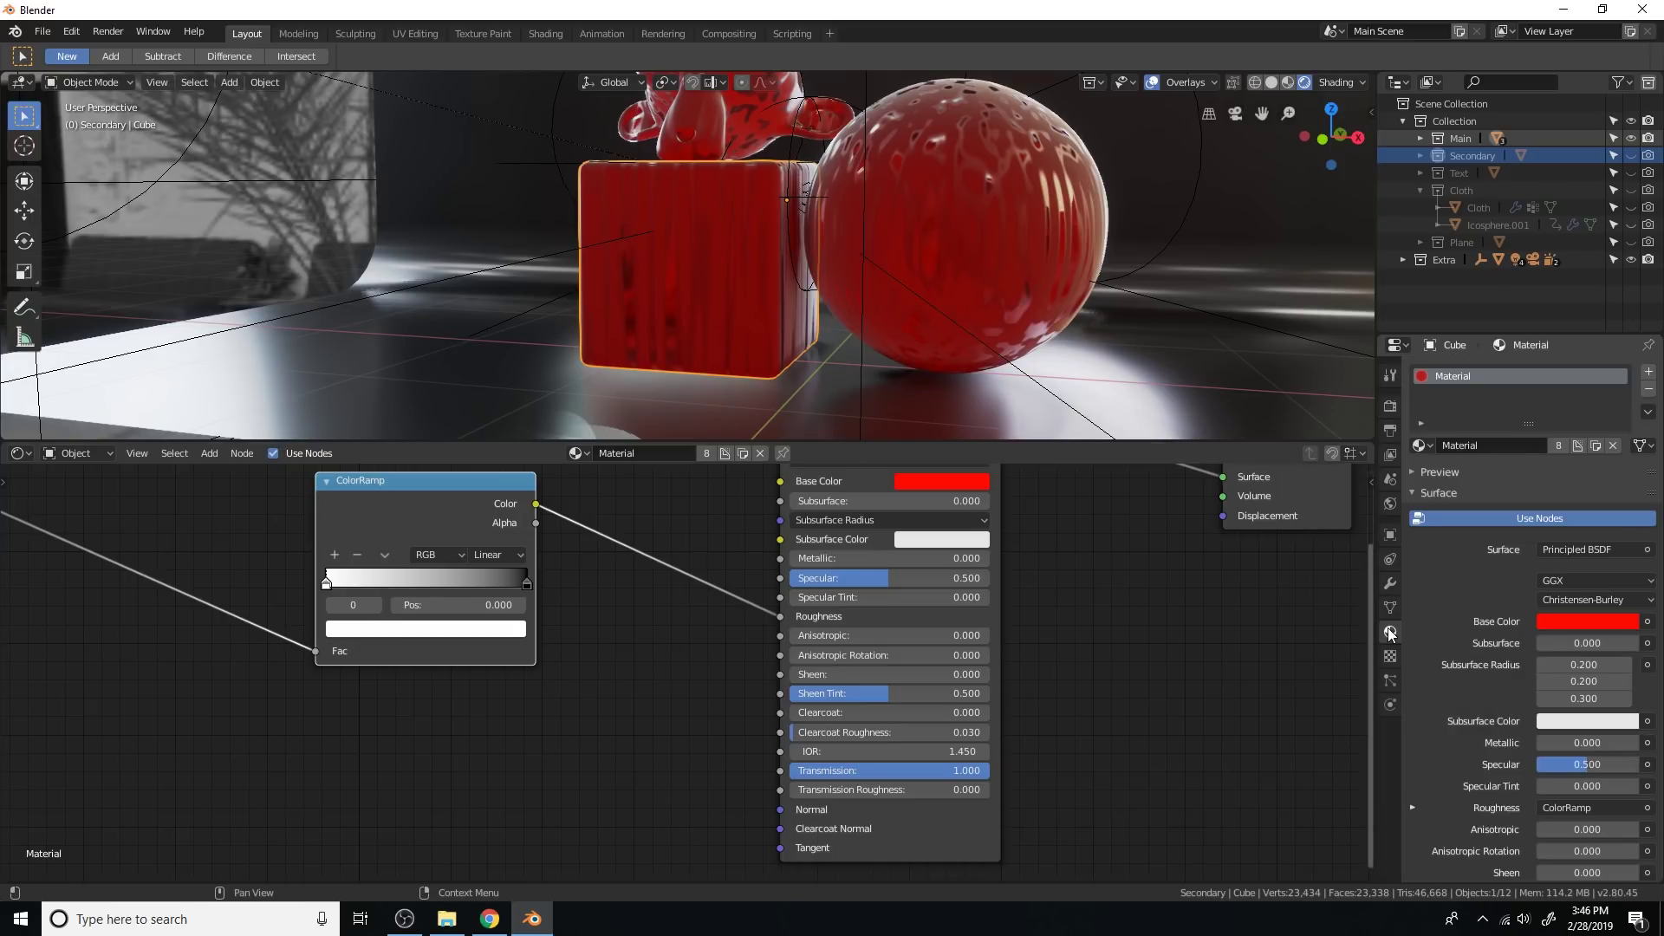
scroll(1520, 560, "down", 10)
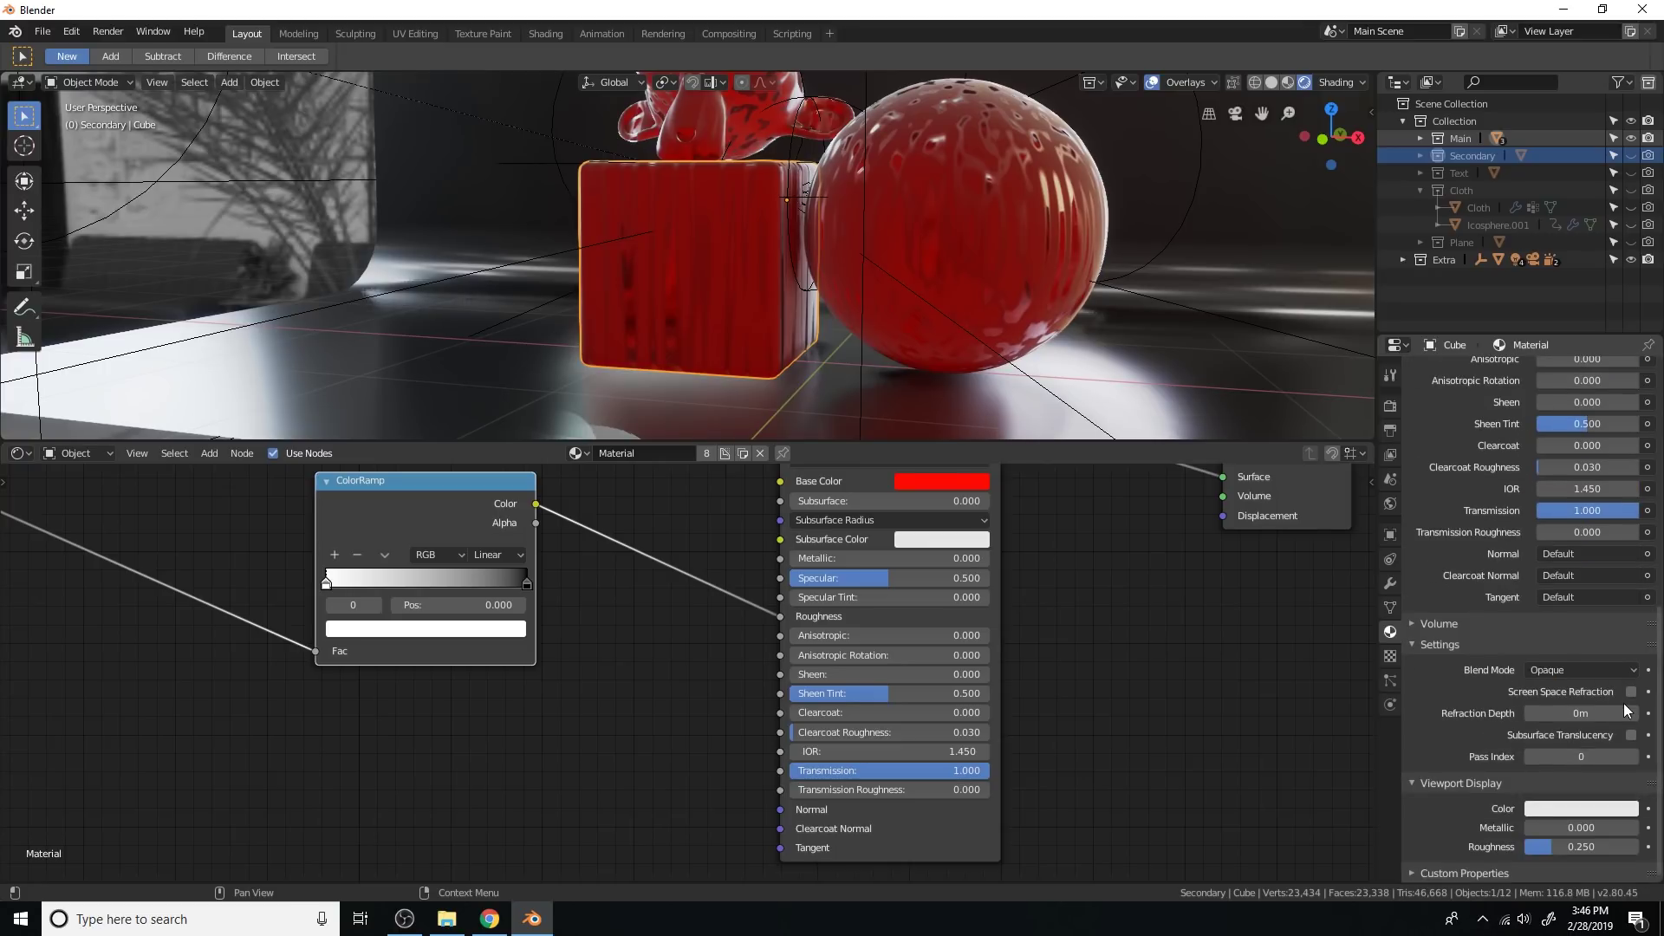
left_click(1630, 691)
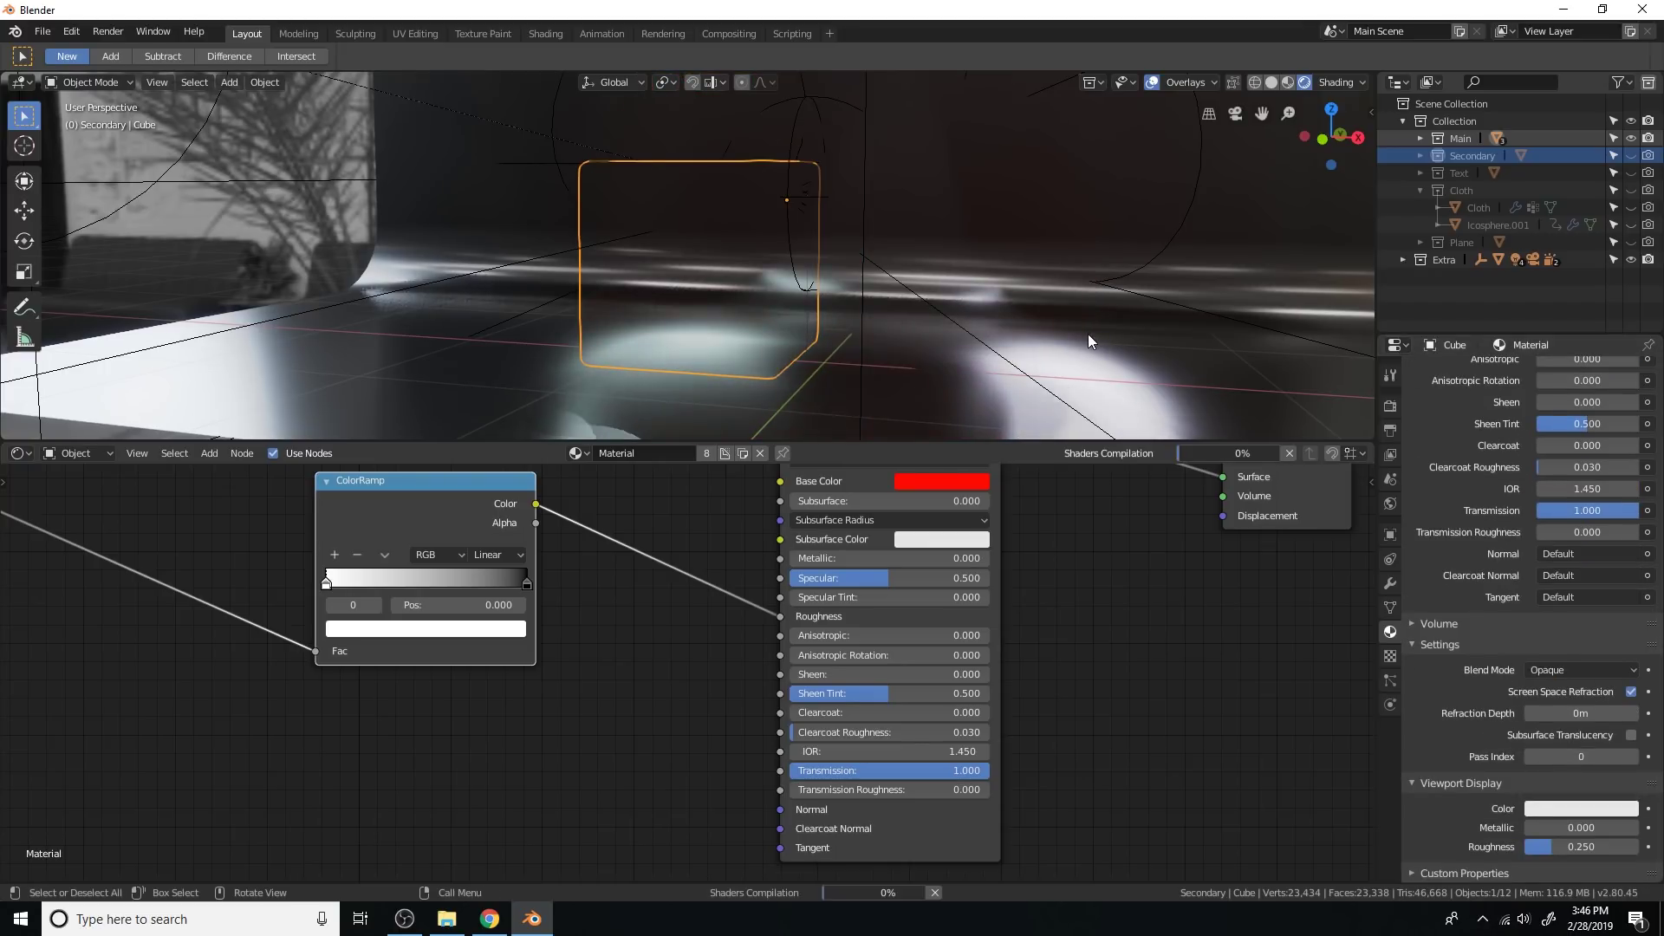
scroll(1089, 334, "up", 2)
scroll(1087, 340, "down", 2)
scroll(1066, 650, "down", 3)
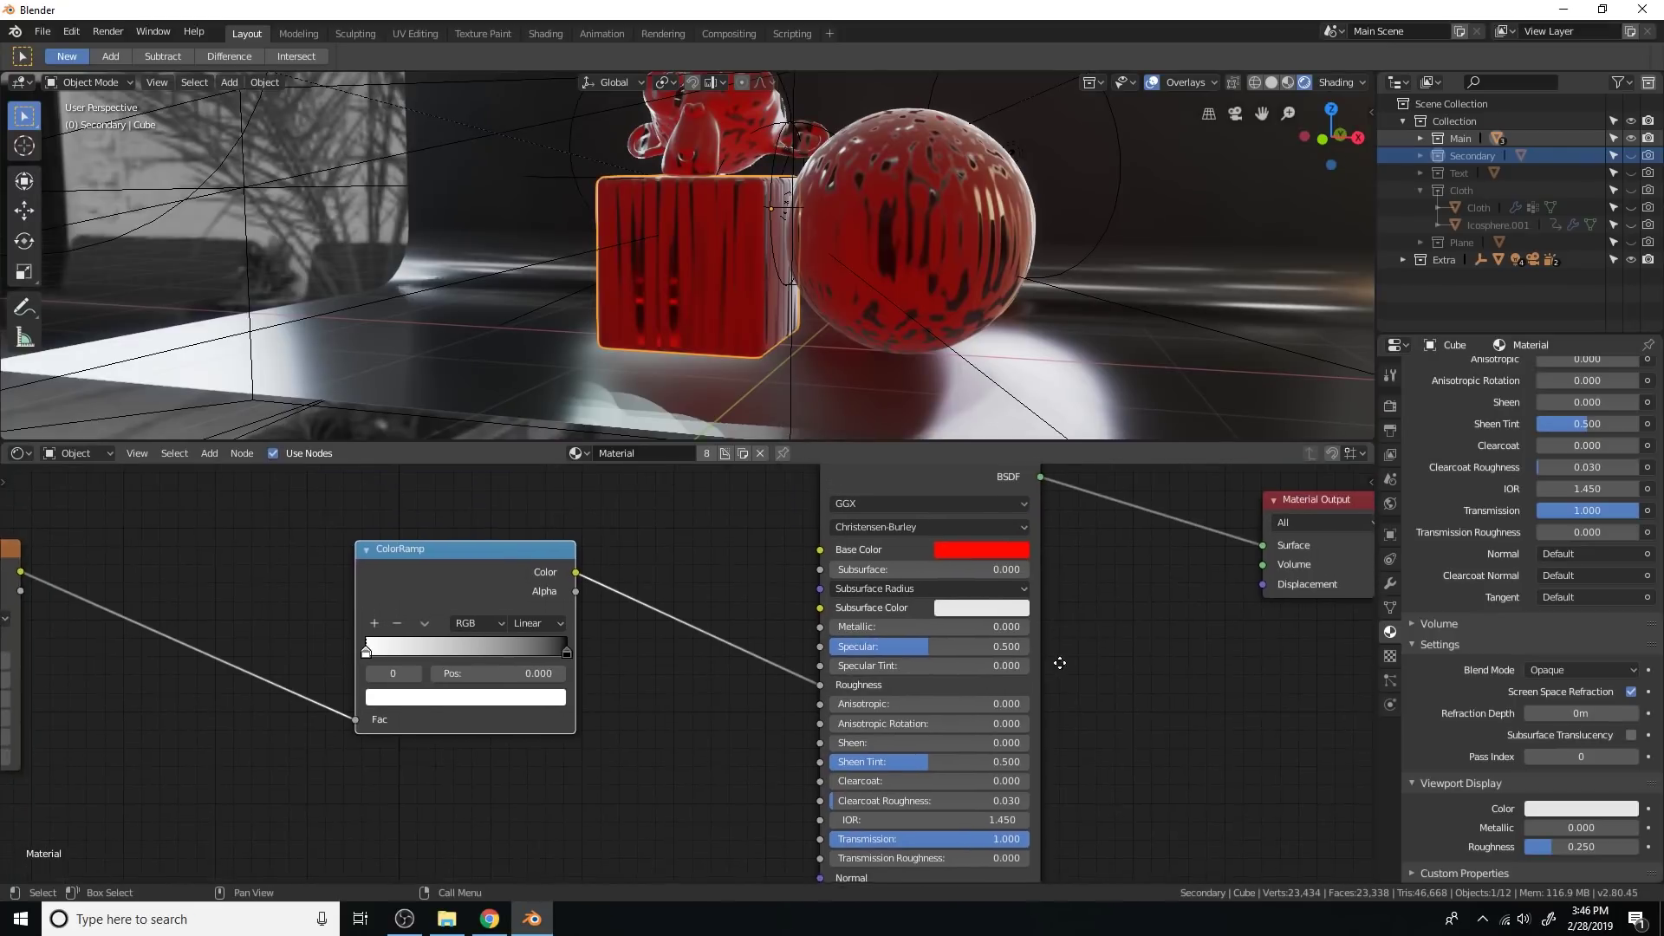
scroll(924, 317, "down", 3)
middle_click_drag(899, 310, 943, 327)
Step: Darken the ColorRamp's white stop at position 0 to a mid grey
key("KP_0")
scroll(822, 721, "up", 2)
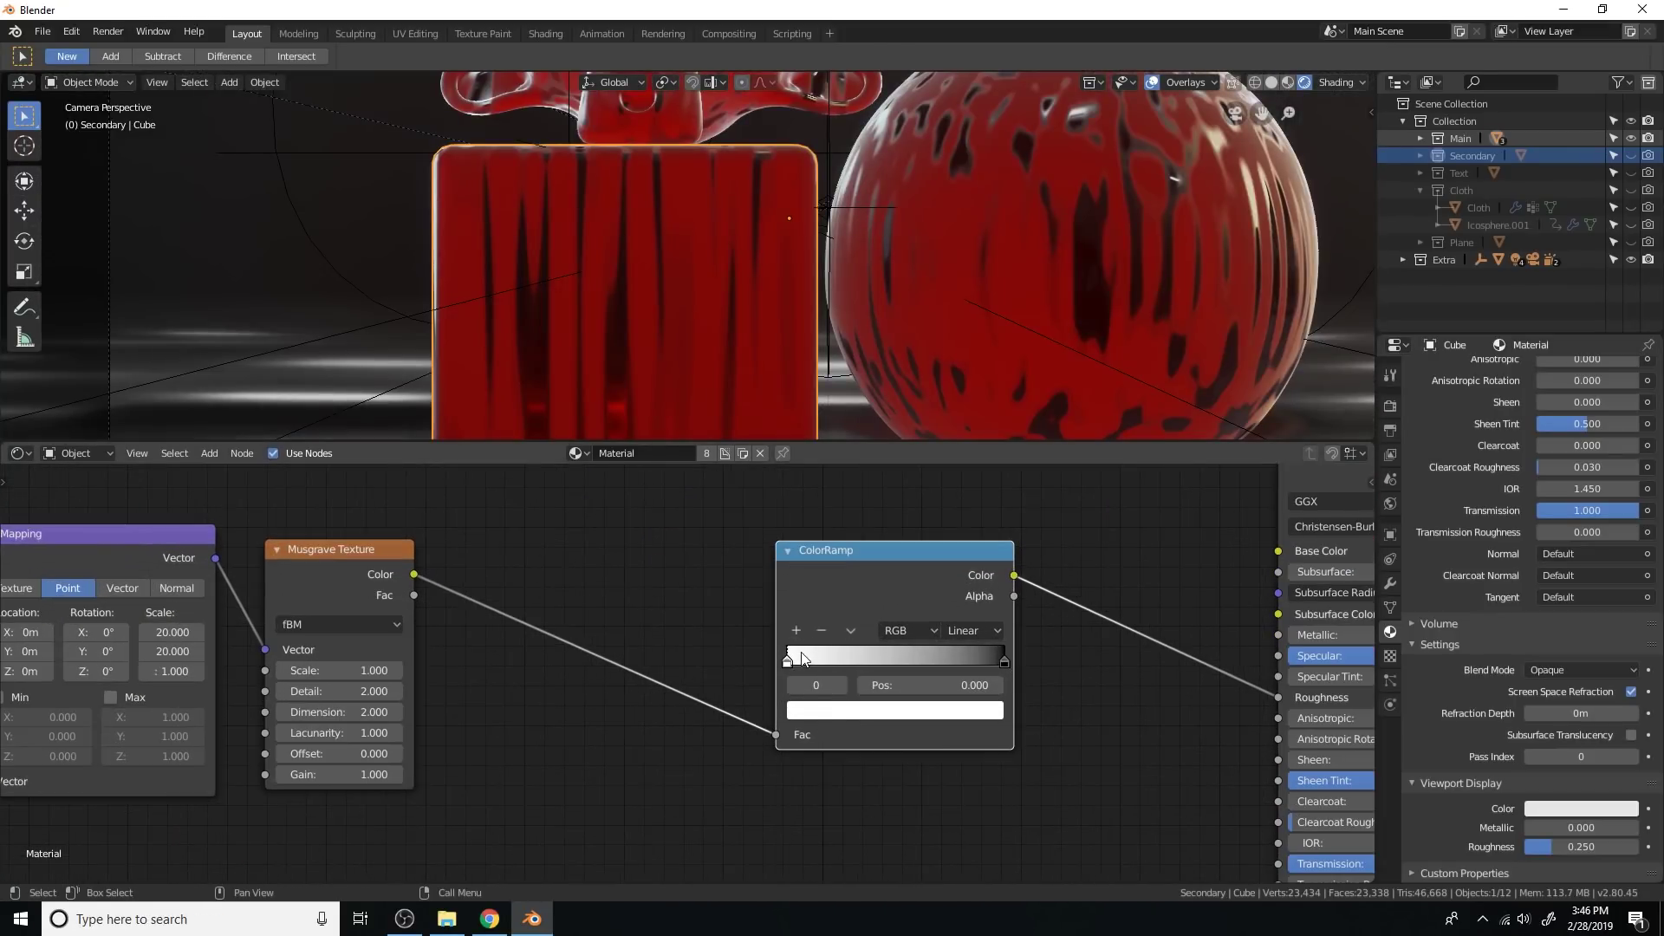
left_click(837, 712)
left_click_drag(958, 477, 958, 482)
middle_click_drag(1054, 307, 967, 348)
Step: Change the Principled BSDF's base color to orange, about hue 0.064 and saturation 0.91
scroll(1111, 622, "down", 4)
middle_click_drag(1235, 598, 858, 616)
scroll(875, 592, "up", 3)
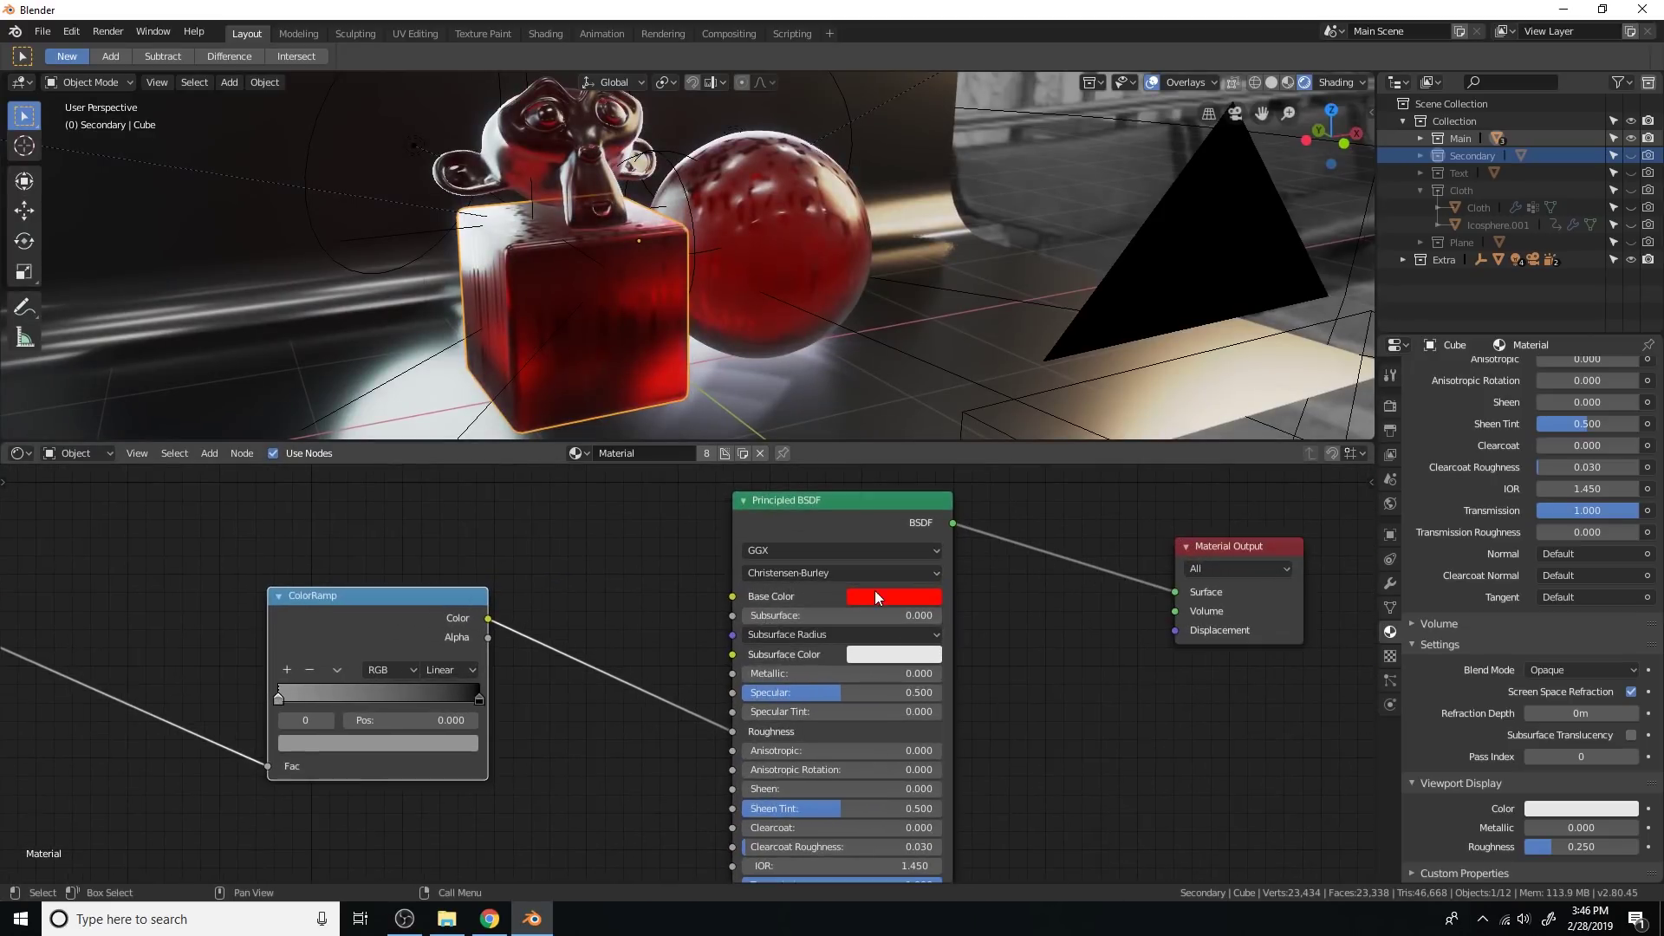
left_click(876, 595)
left_click(903, 456)
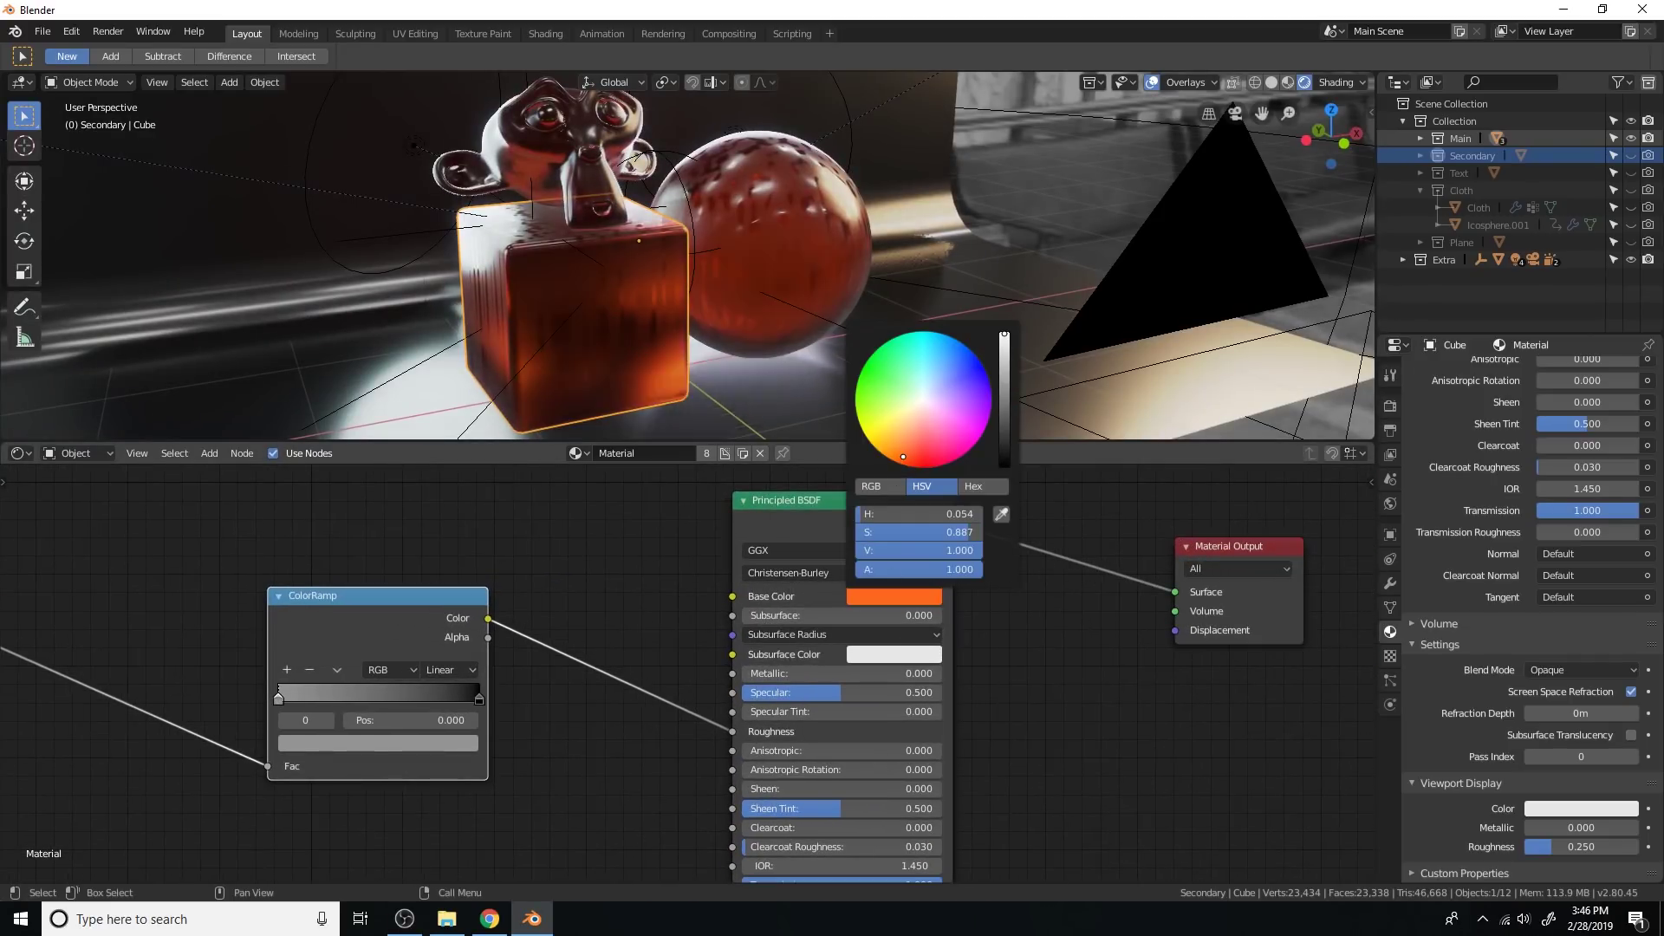
middle_click_drag(962, 434, 919, 305)
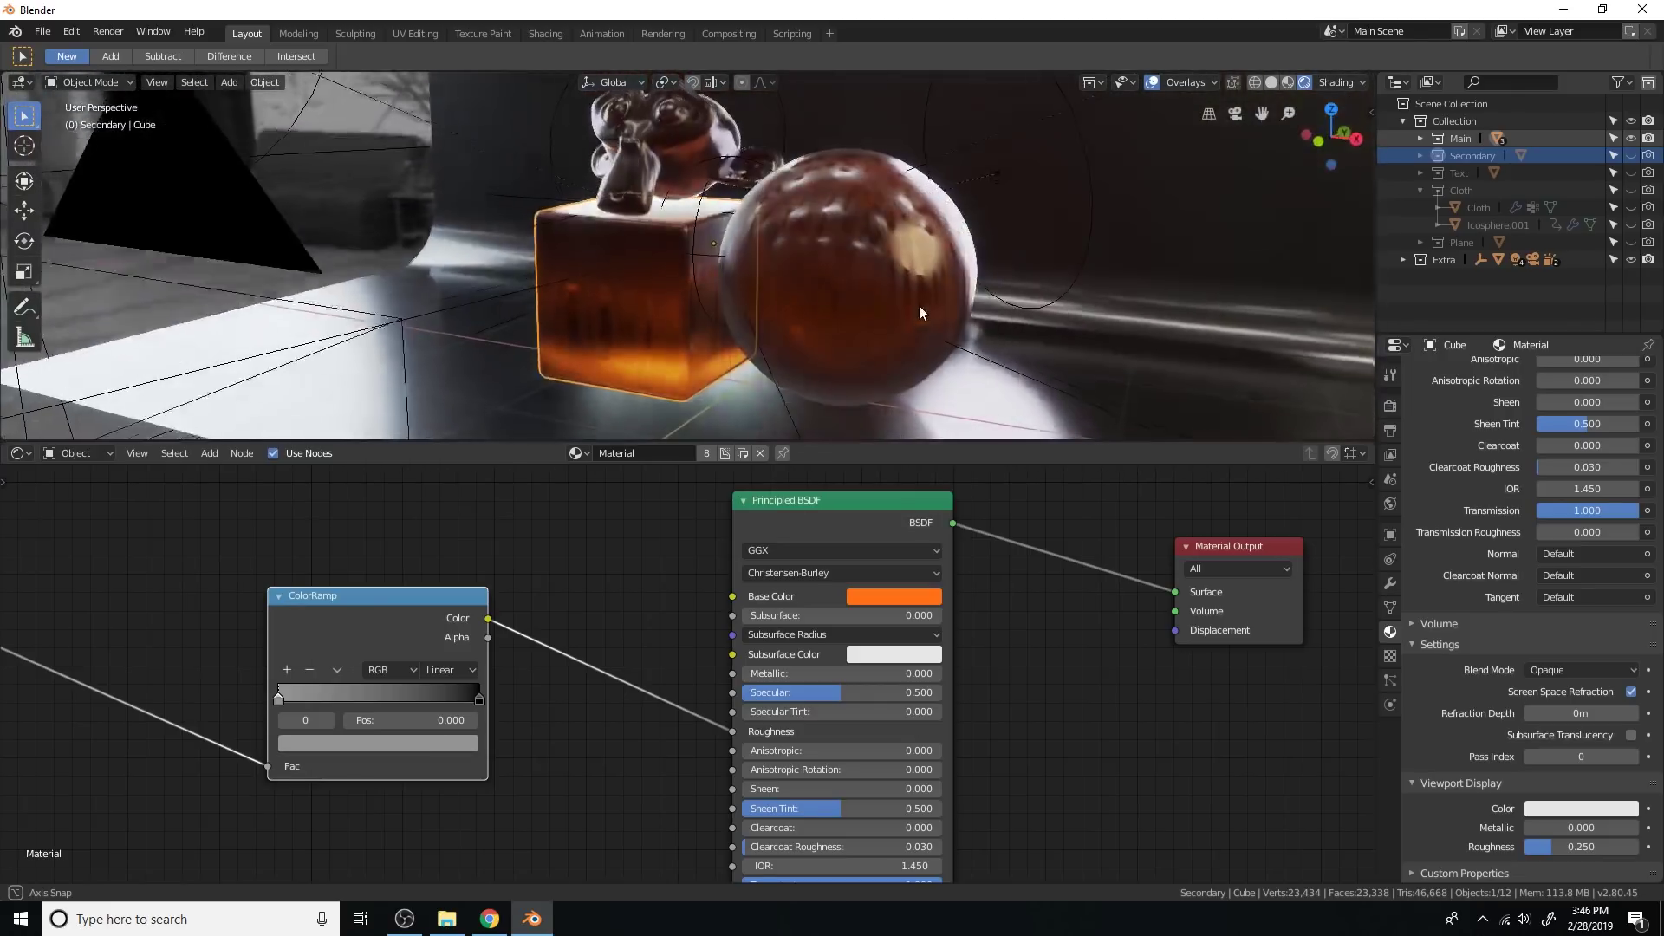
key("KP_0")
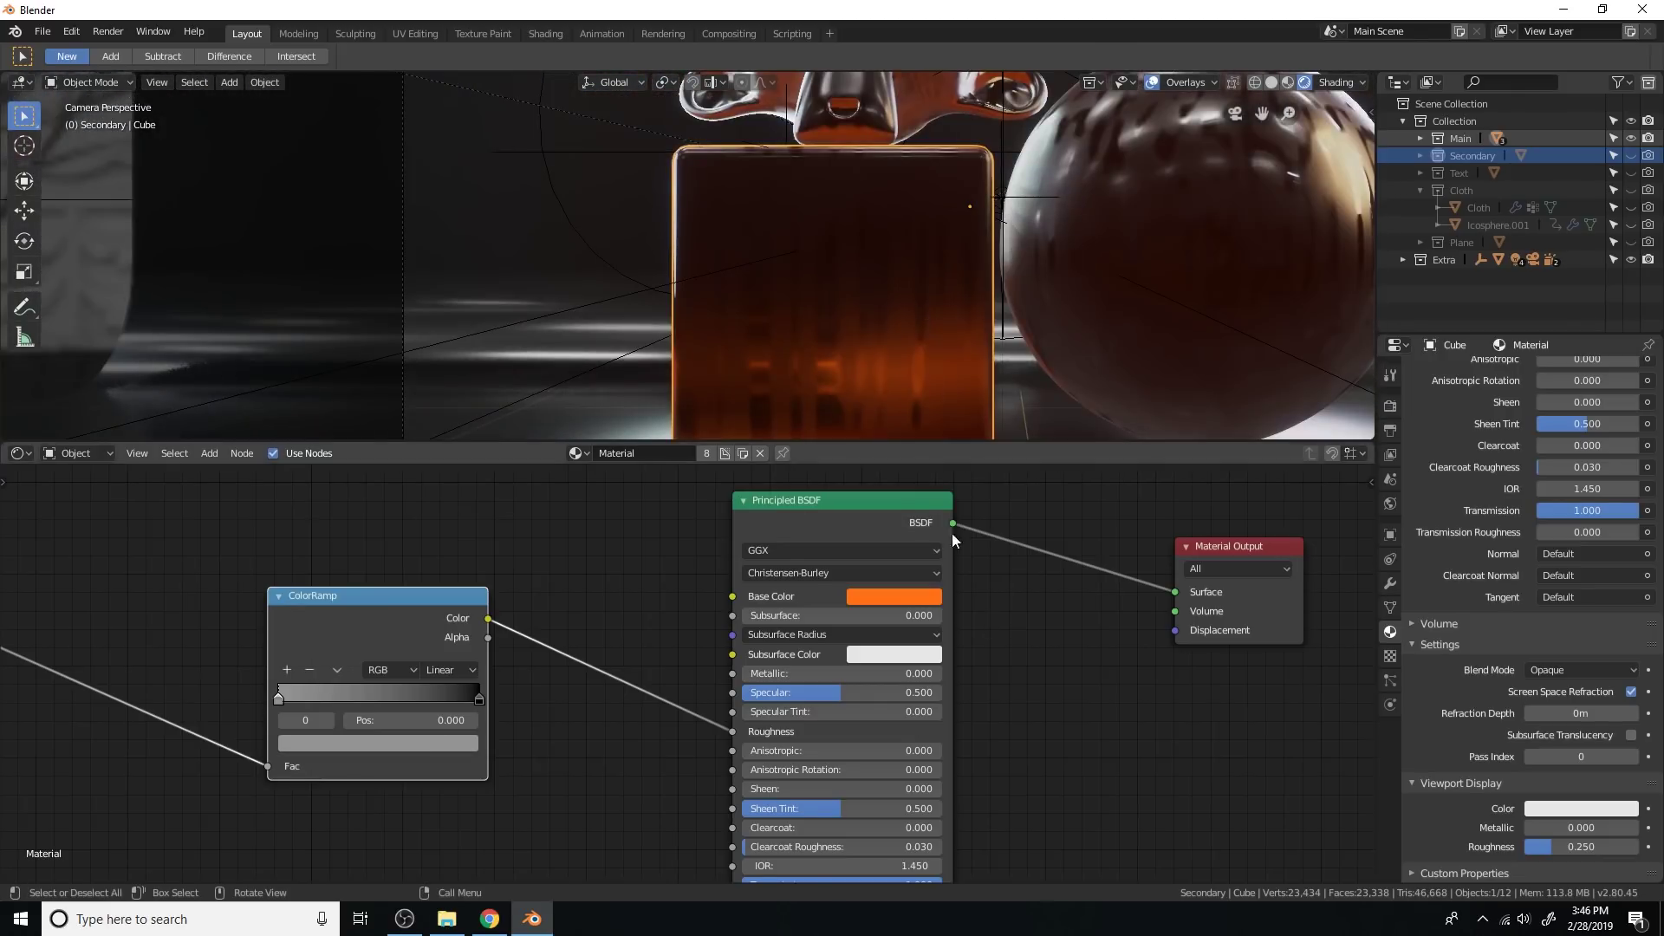
Step: Move the Material Output node farther from the Principled BSDF to make room between them
scroll(988, 619, "down", 6)
middle_click_drag(1008, 659, 791, 664)
scroll(792, 659, "up", 4)
left_click_drag(837, 574, 1100, 576)
middle_click_drag(982, 586, 998, 639)
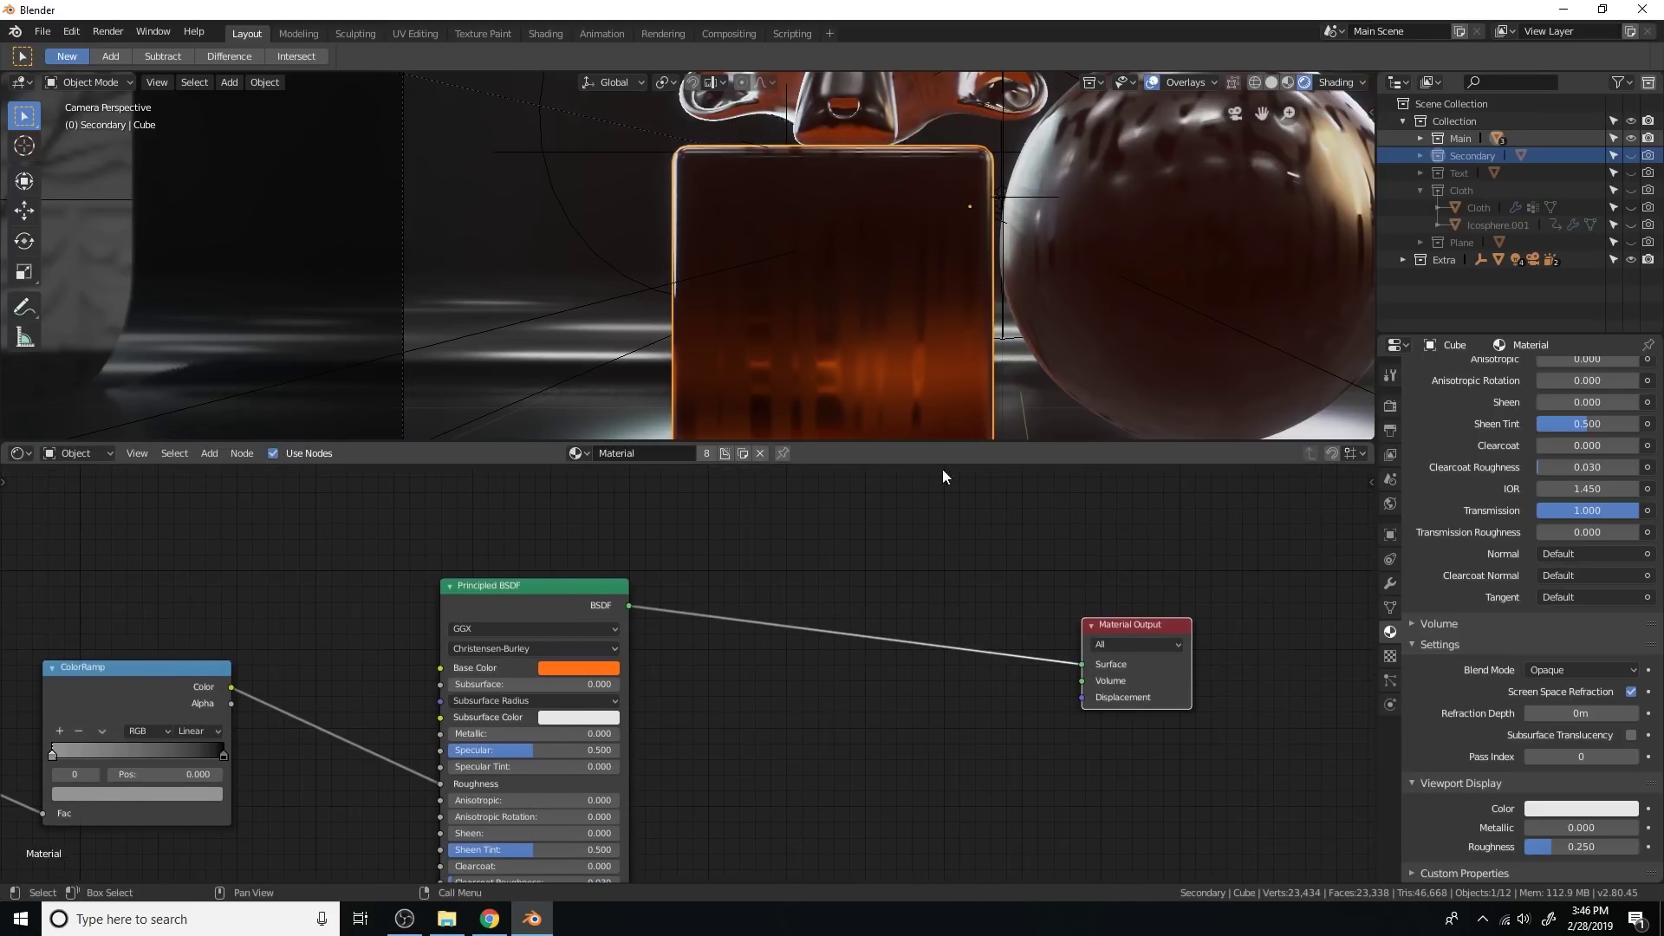
scroll(958, 394, "down", 2)
middle_click_drag(983, 355, 1013, 317, "shift")
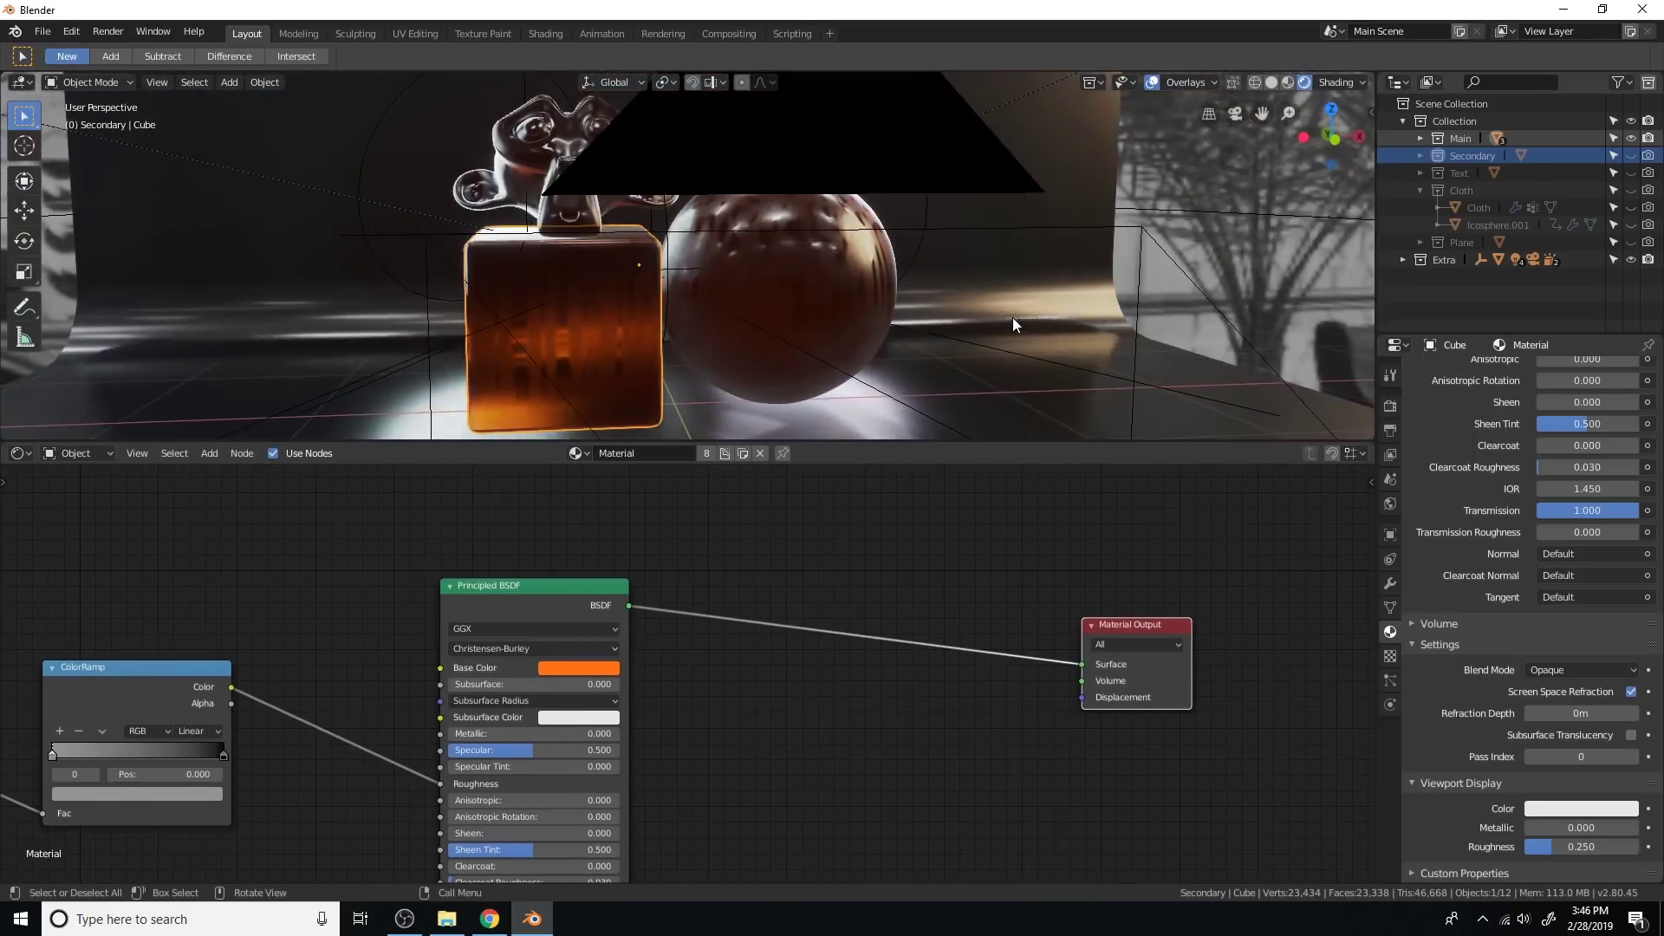
key("KP_0")
scroll(784, 610, "up", 2)
left_click(860, 735)
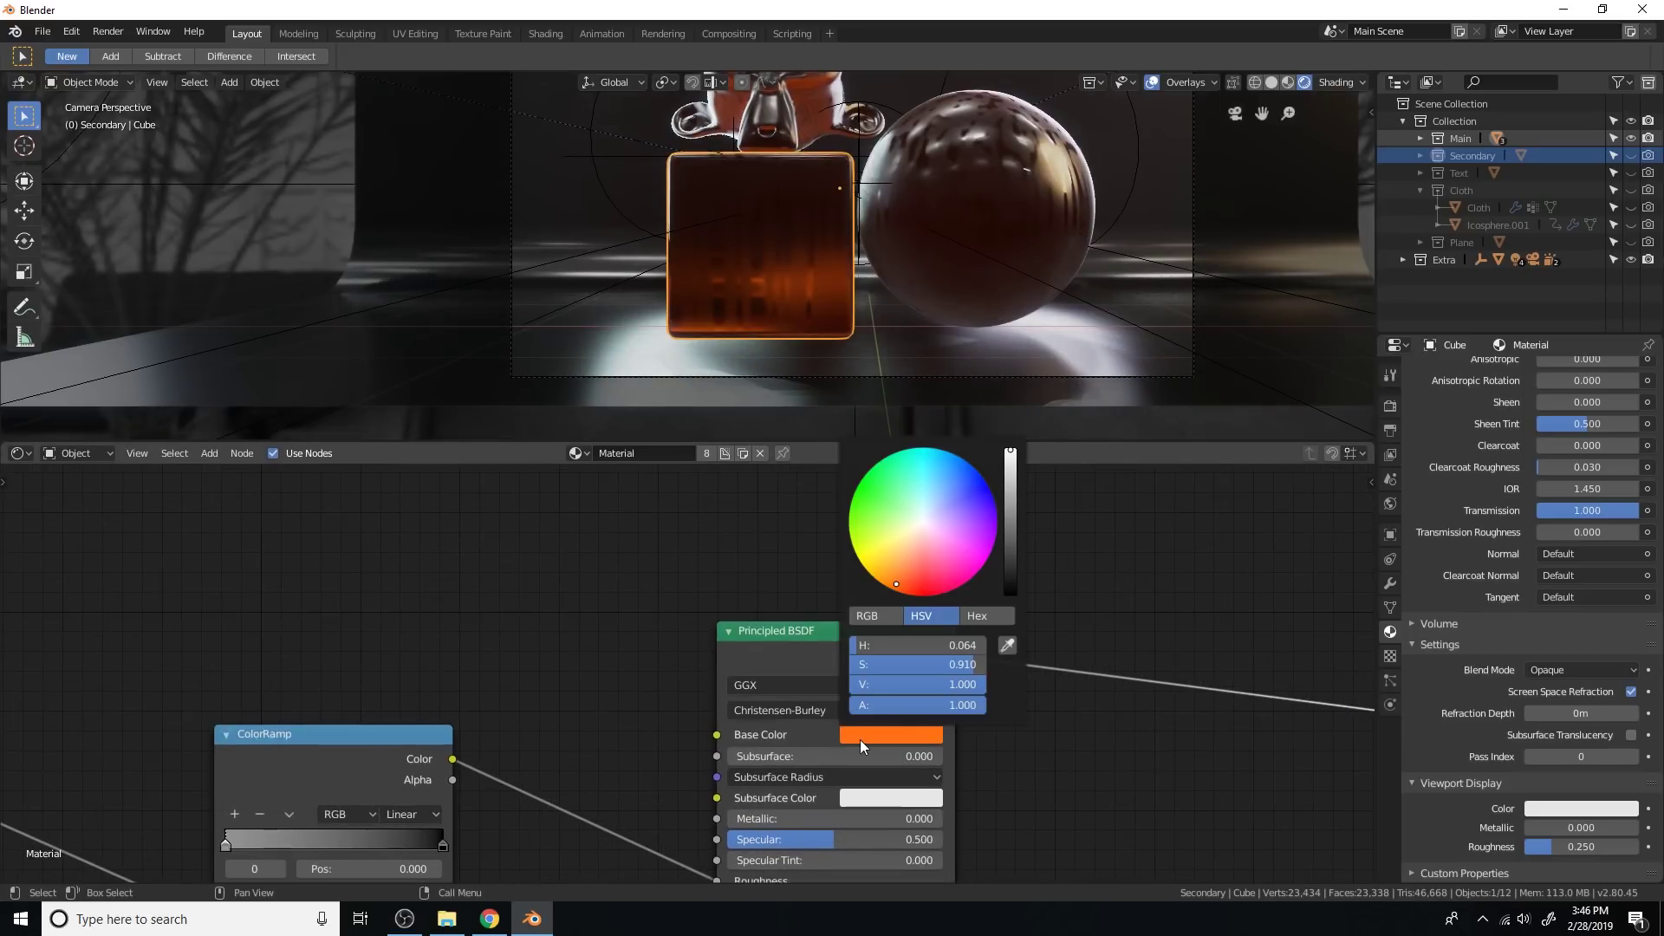
Step: Insert a Shader to RGB node between the Principled BSDF and the Material Output
middle_click_drag(1256, 632, 783, 605)
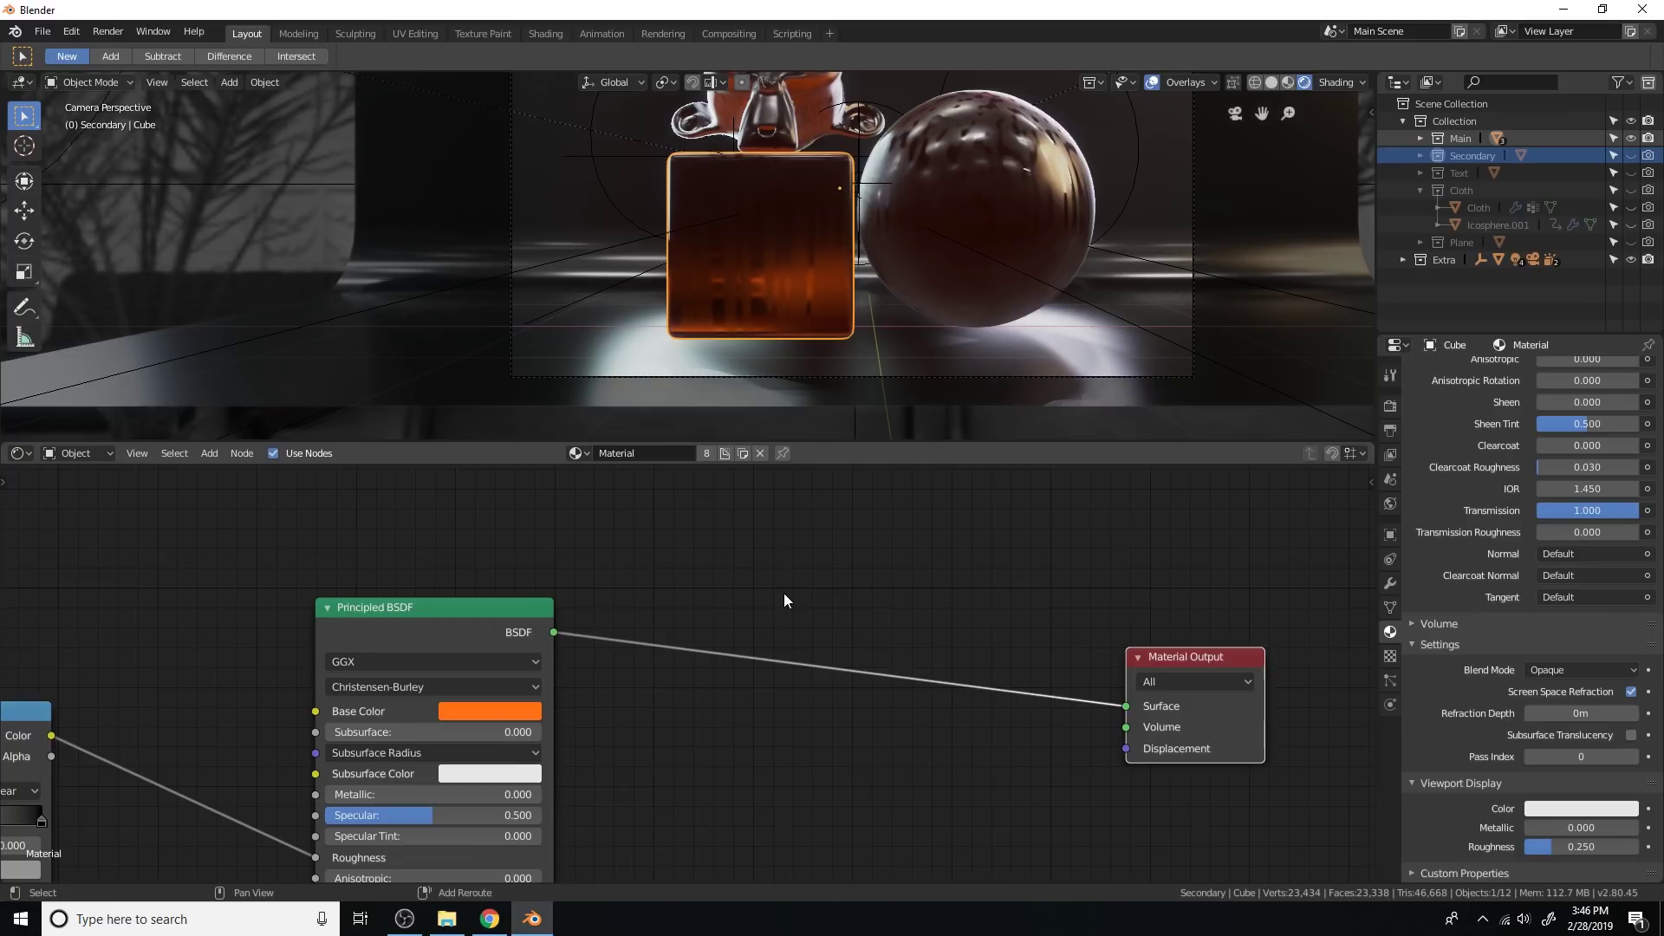
key("shift+a")
left_click(793, 593)
type("sha")
key("Down")
key("Down")
key("Return")
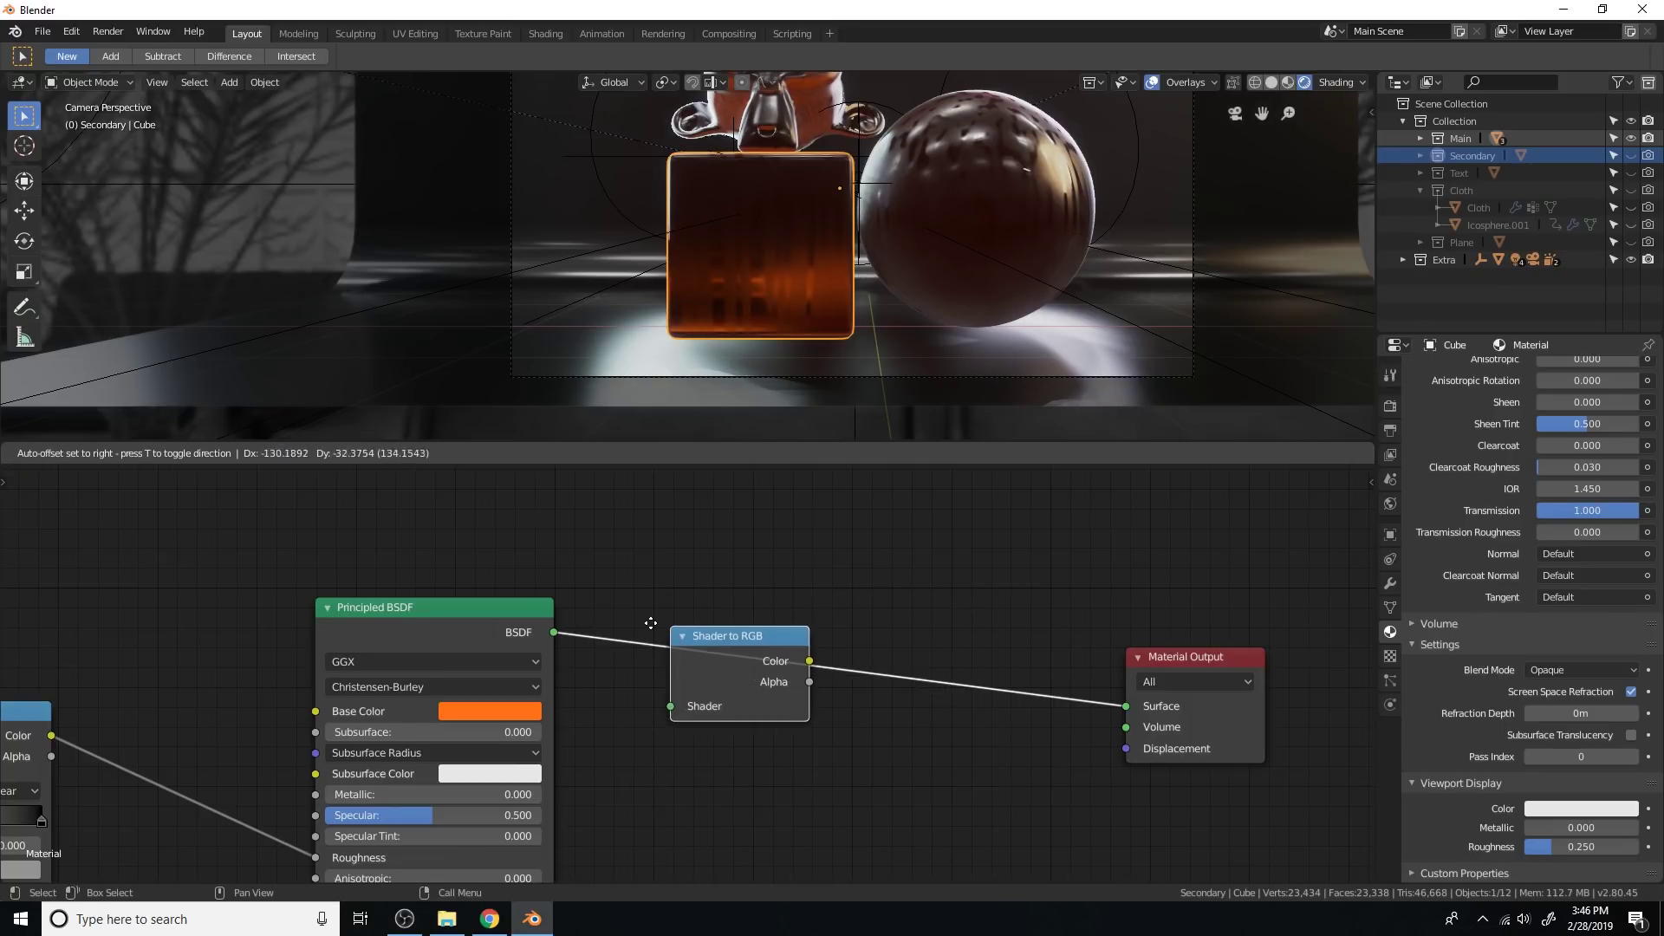
left_click(623, 618)
scroll(894, 589, "down", 1)
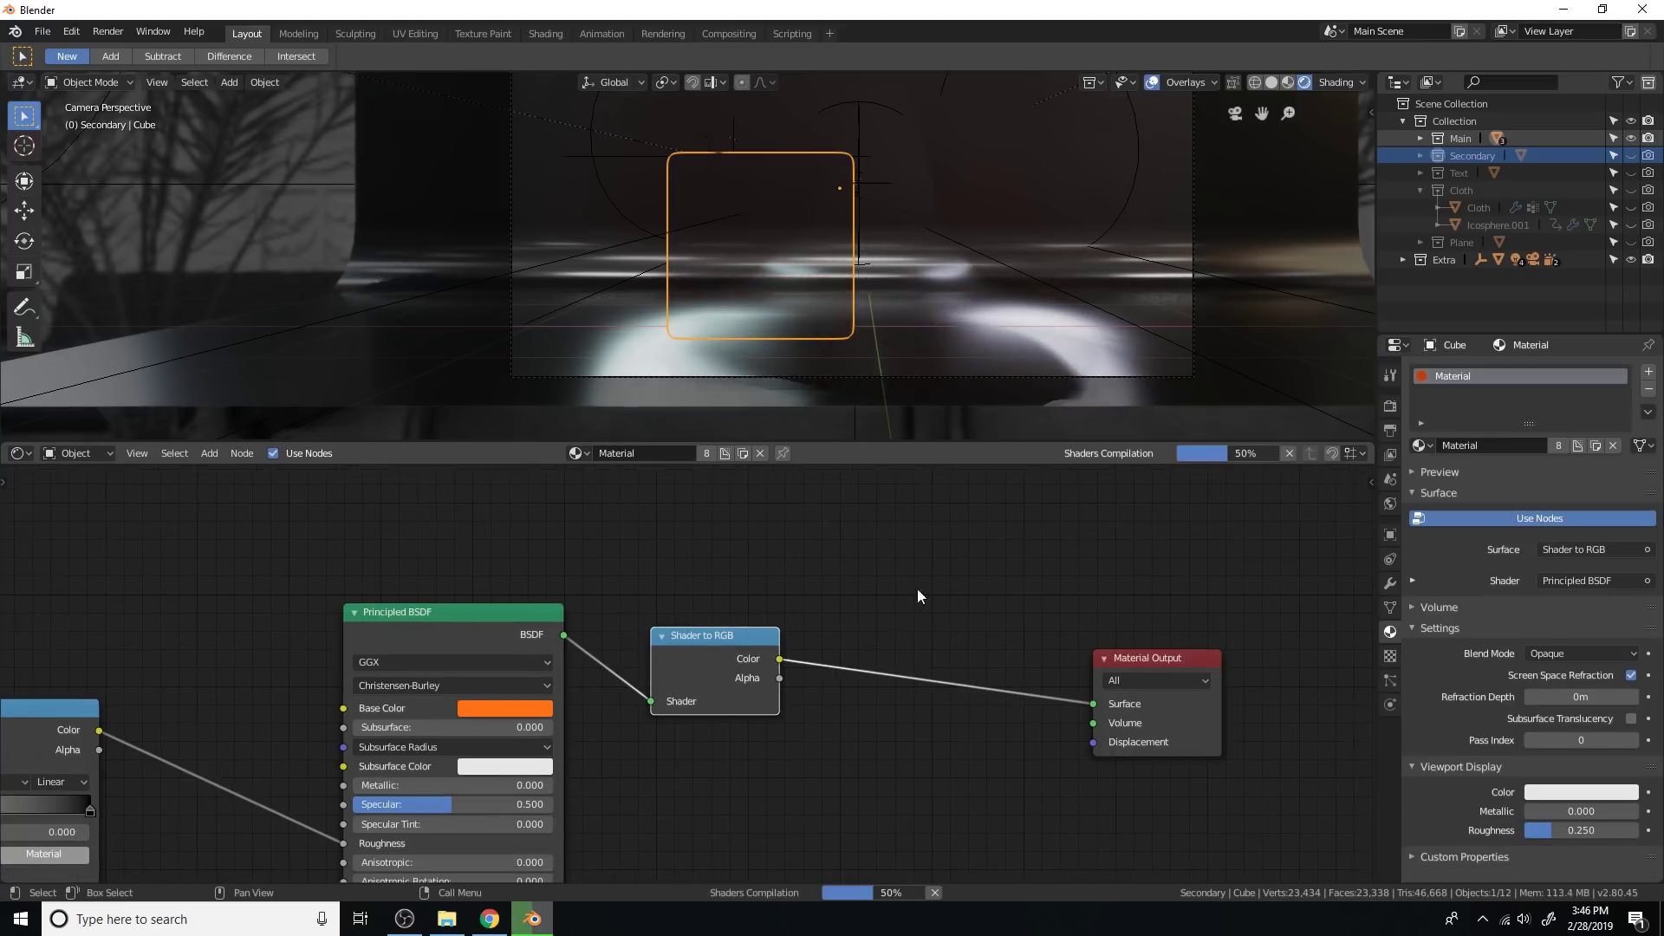
Step: Insert a Mix color node before the Material Output and feed the Shader to RGB color into both color inputs
middle_click_drag(922, 590, 820, 585)
scroll(766, 598, "up", 2)
key("shift+a")
left_click(766, 598)
type("mix")
key("Return")
left_click(776, 610)
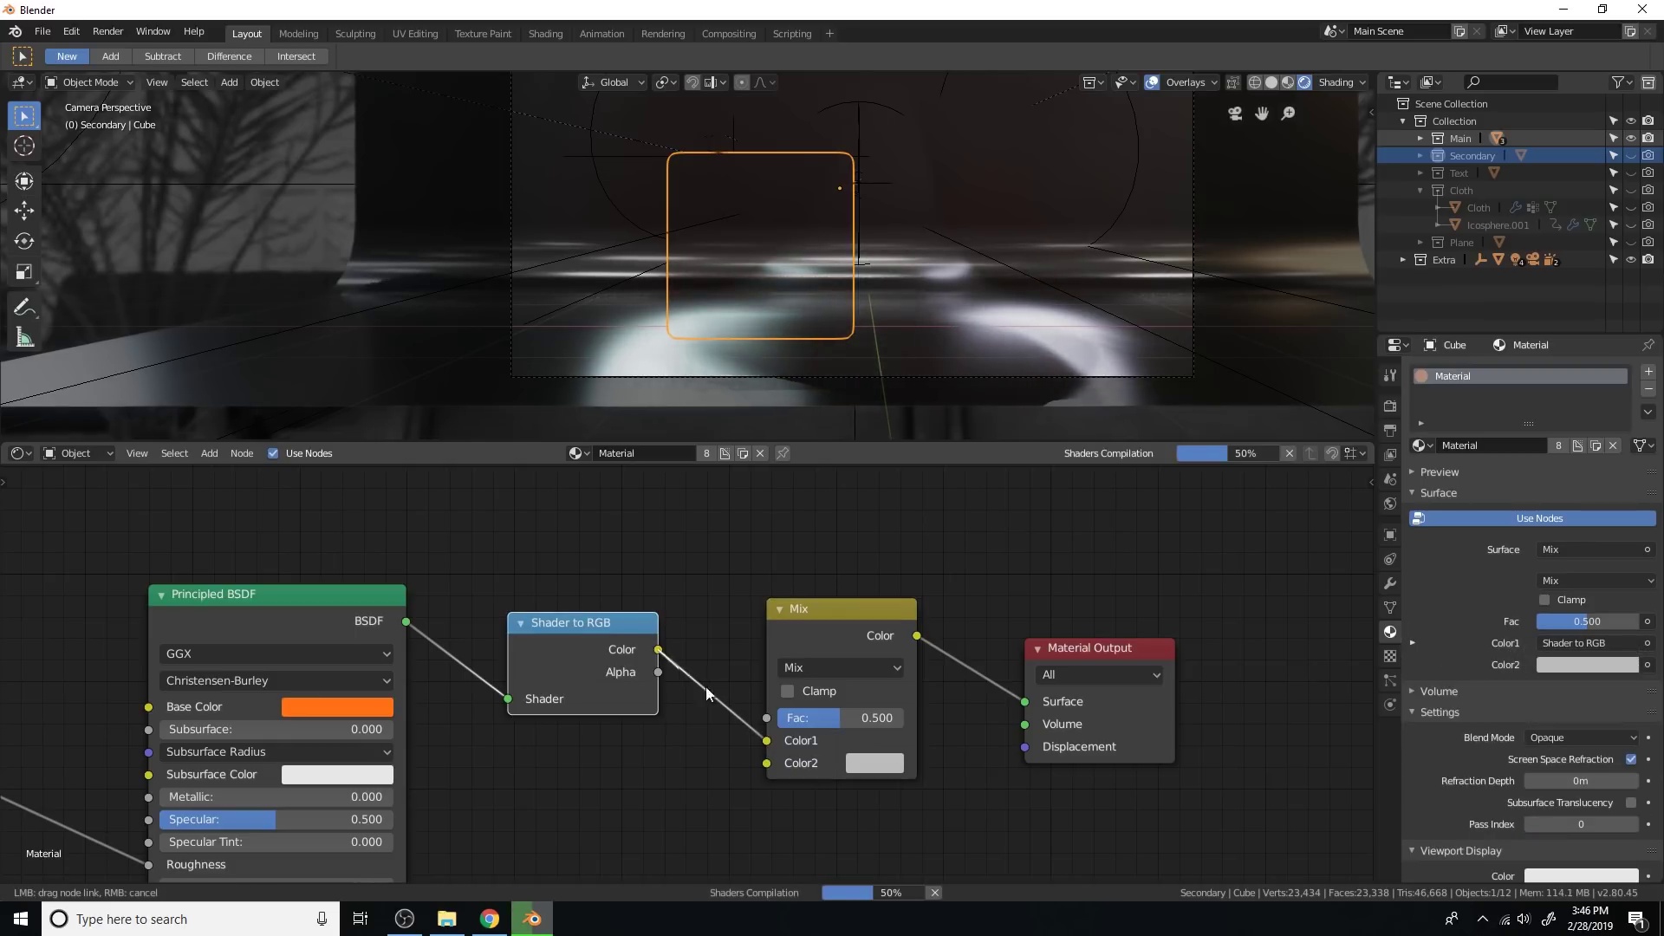
left_click_drag(657, 649, 768, 763)
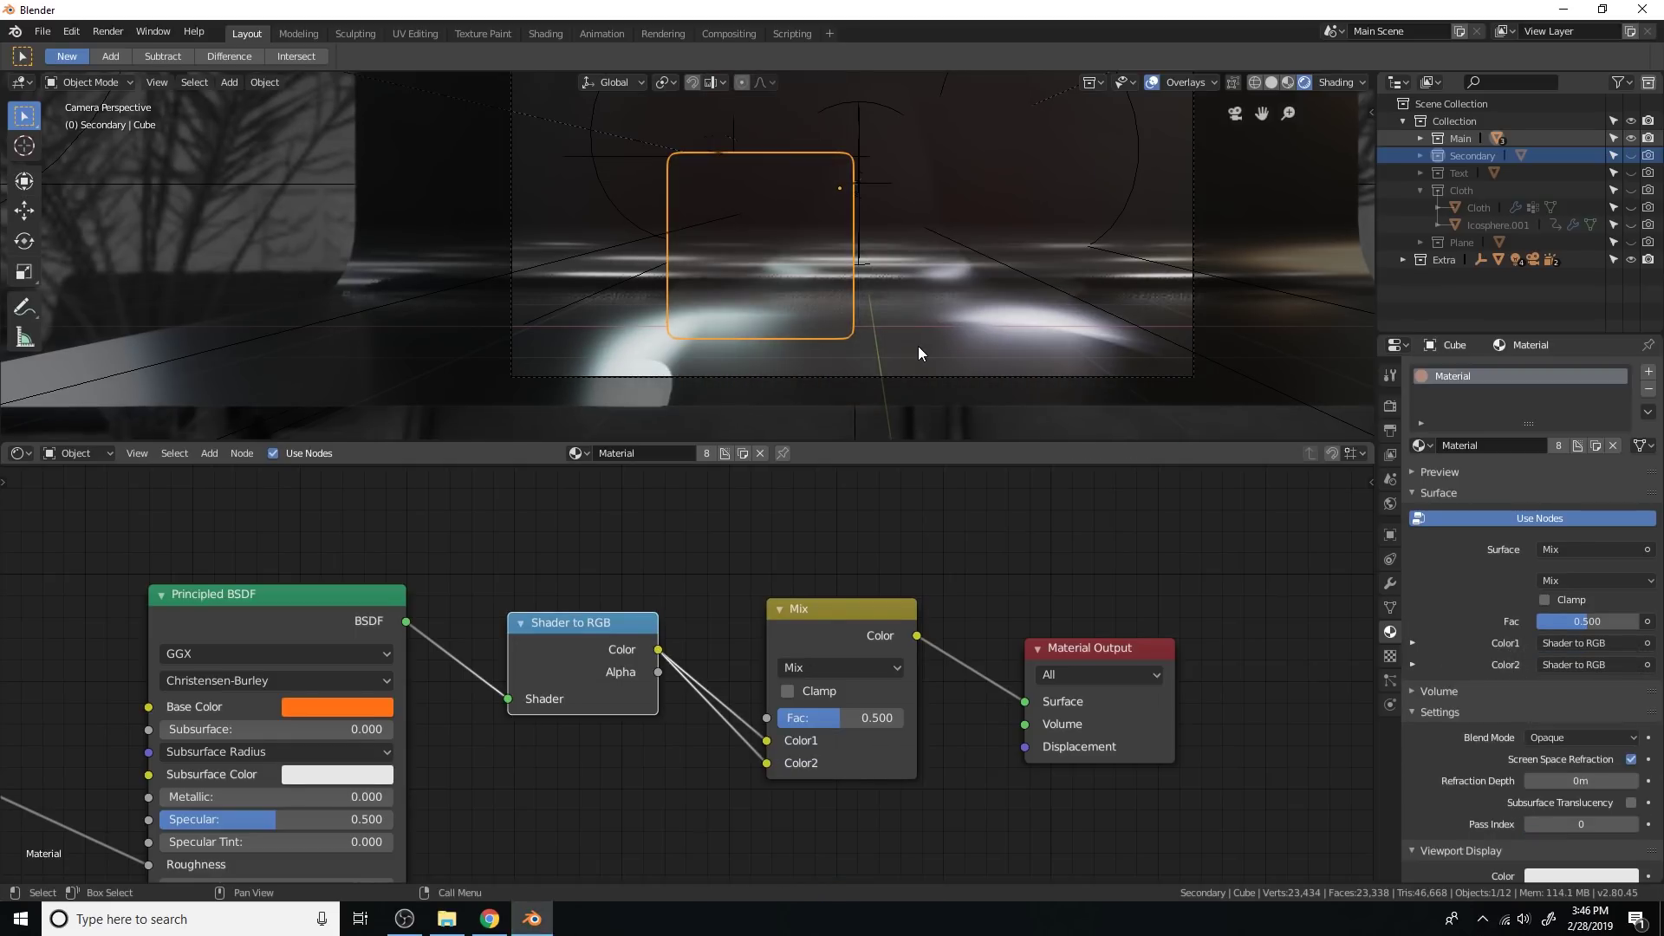
Step: Set the Mix node's blend type to Add with a factor of 1
scroll(918, 346, "up", 1)
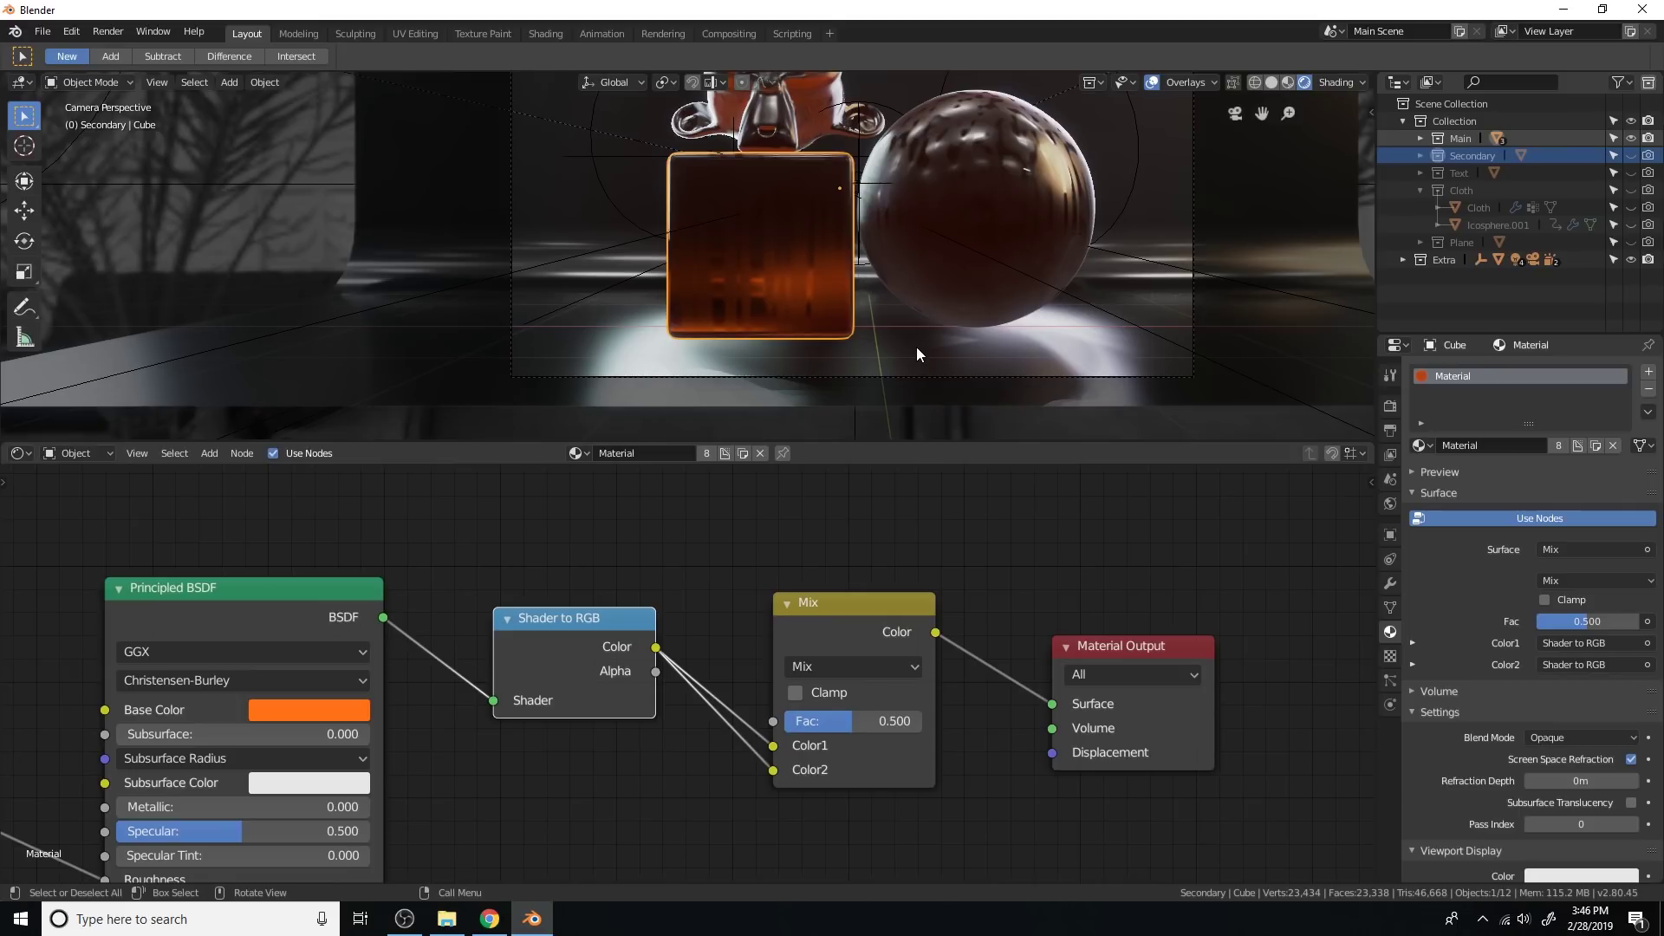
left_click(882, 663)
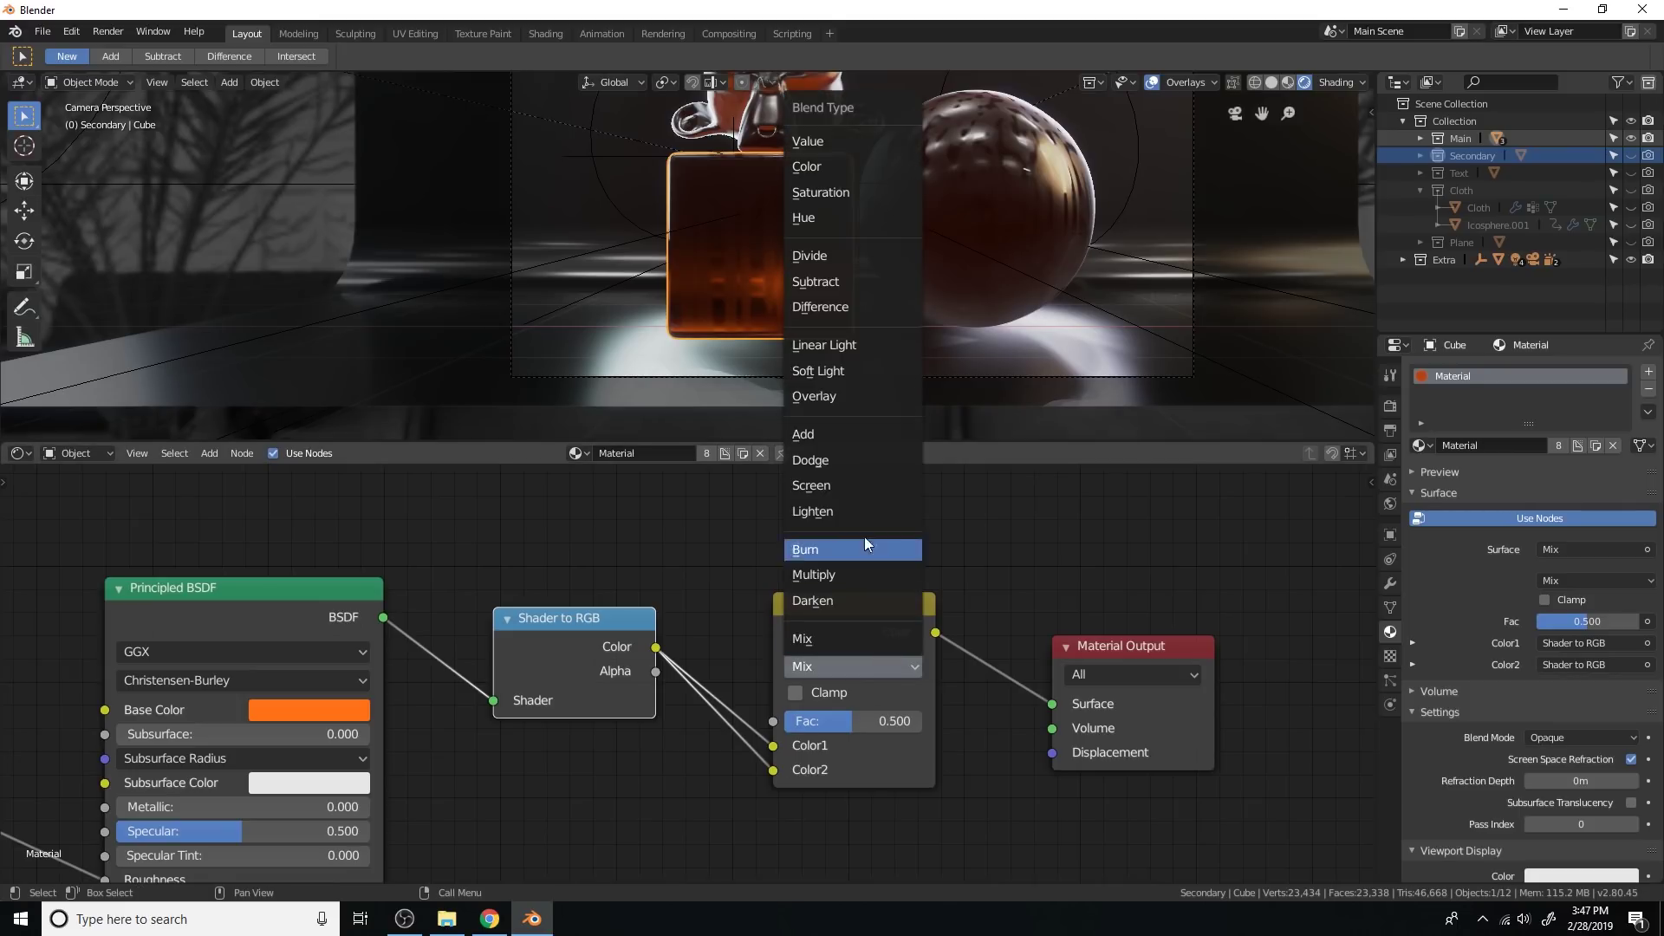
left_click(854, 442)
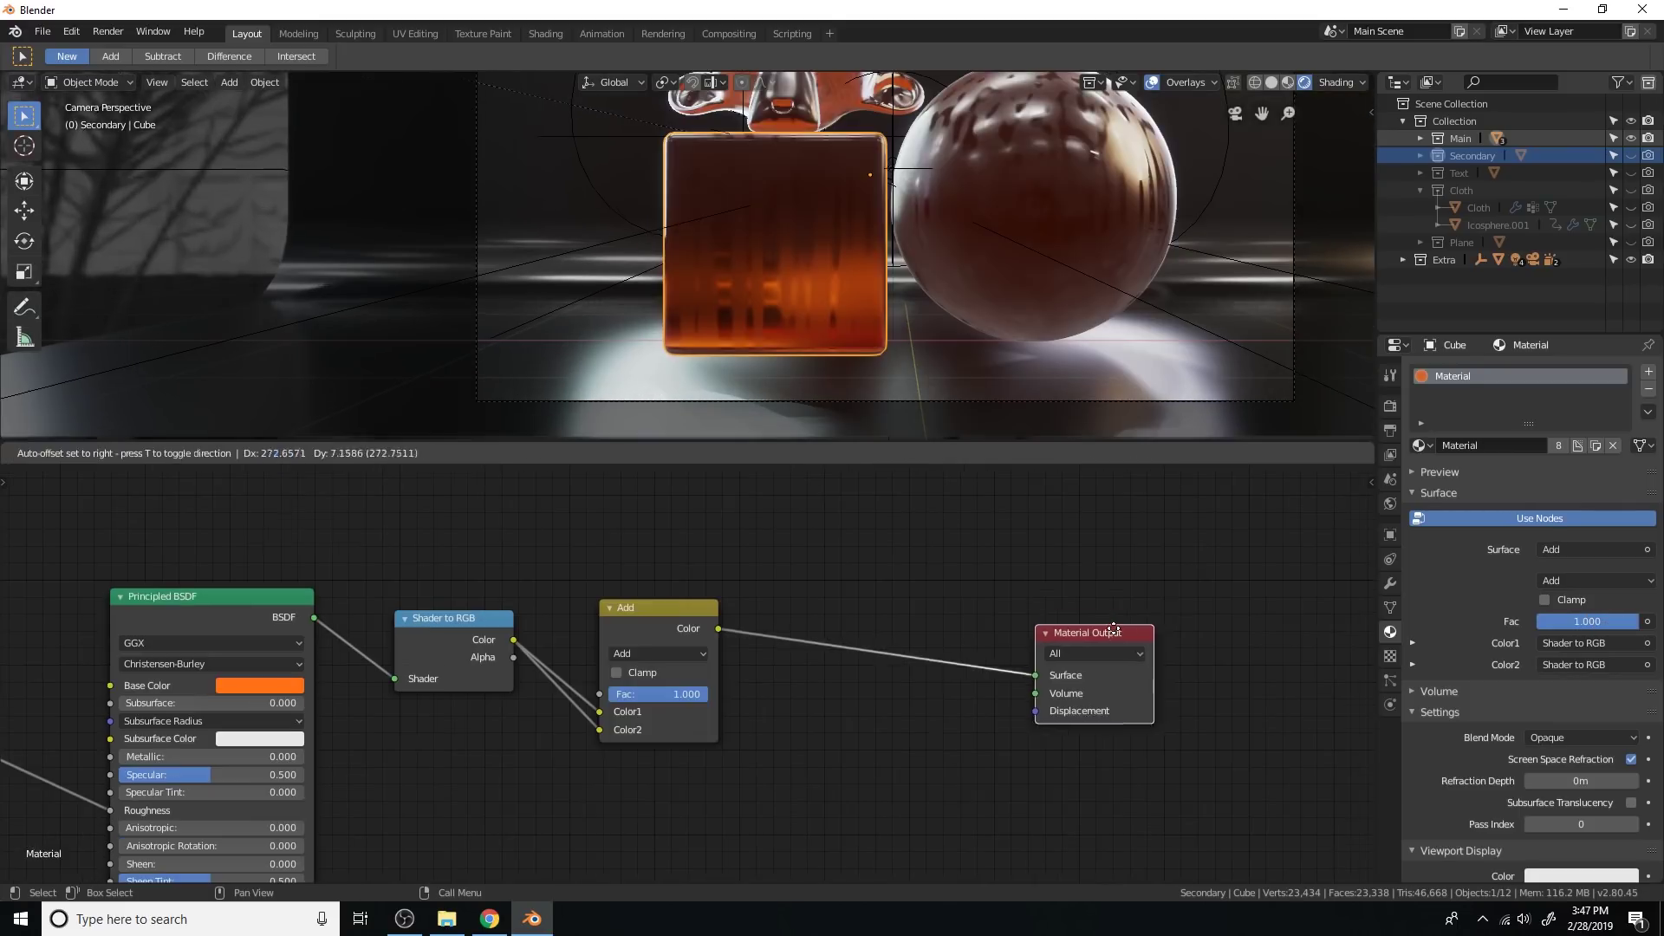
Step: Duplicate the Add node onto the link before the Material Output and feed the first Add's color into both its inputs
left_click_drag(1088, 633, 1113, 631)
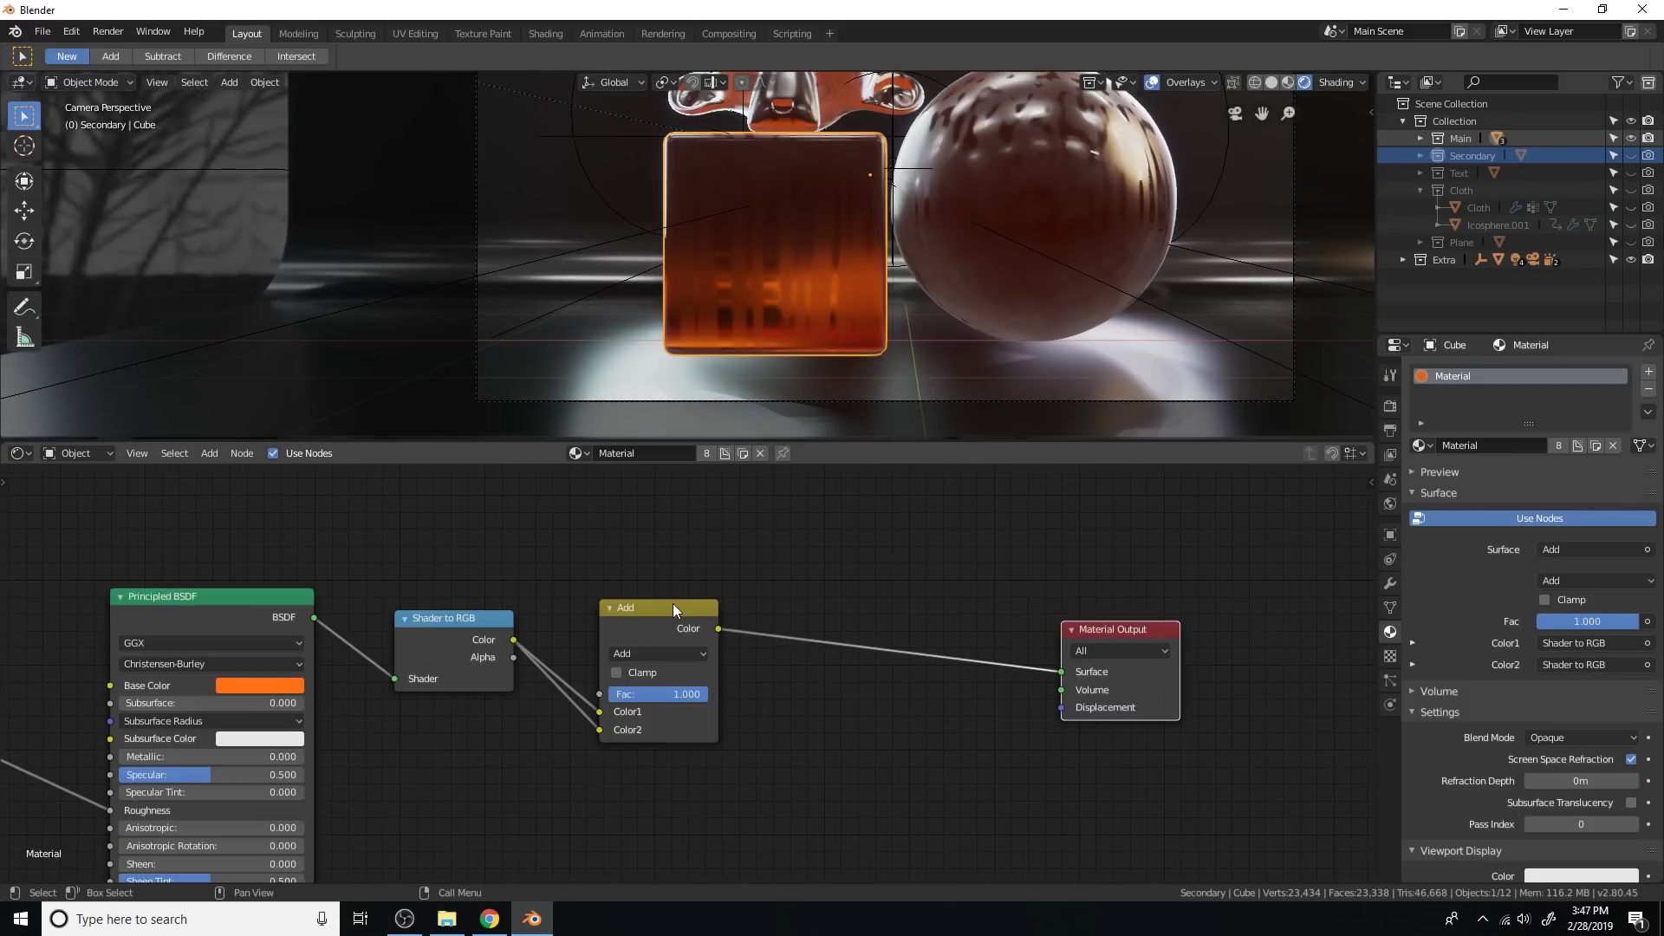
left_click(669, 614)
key("shift+d")
left_click(874, 608)
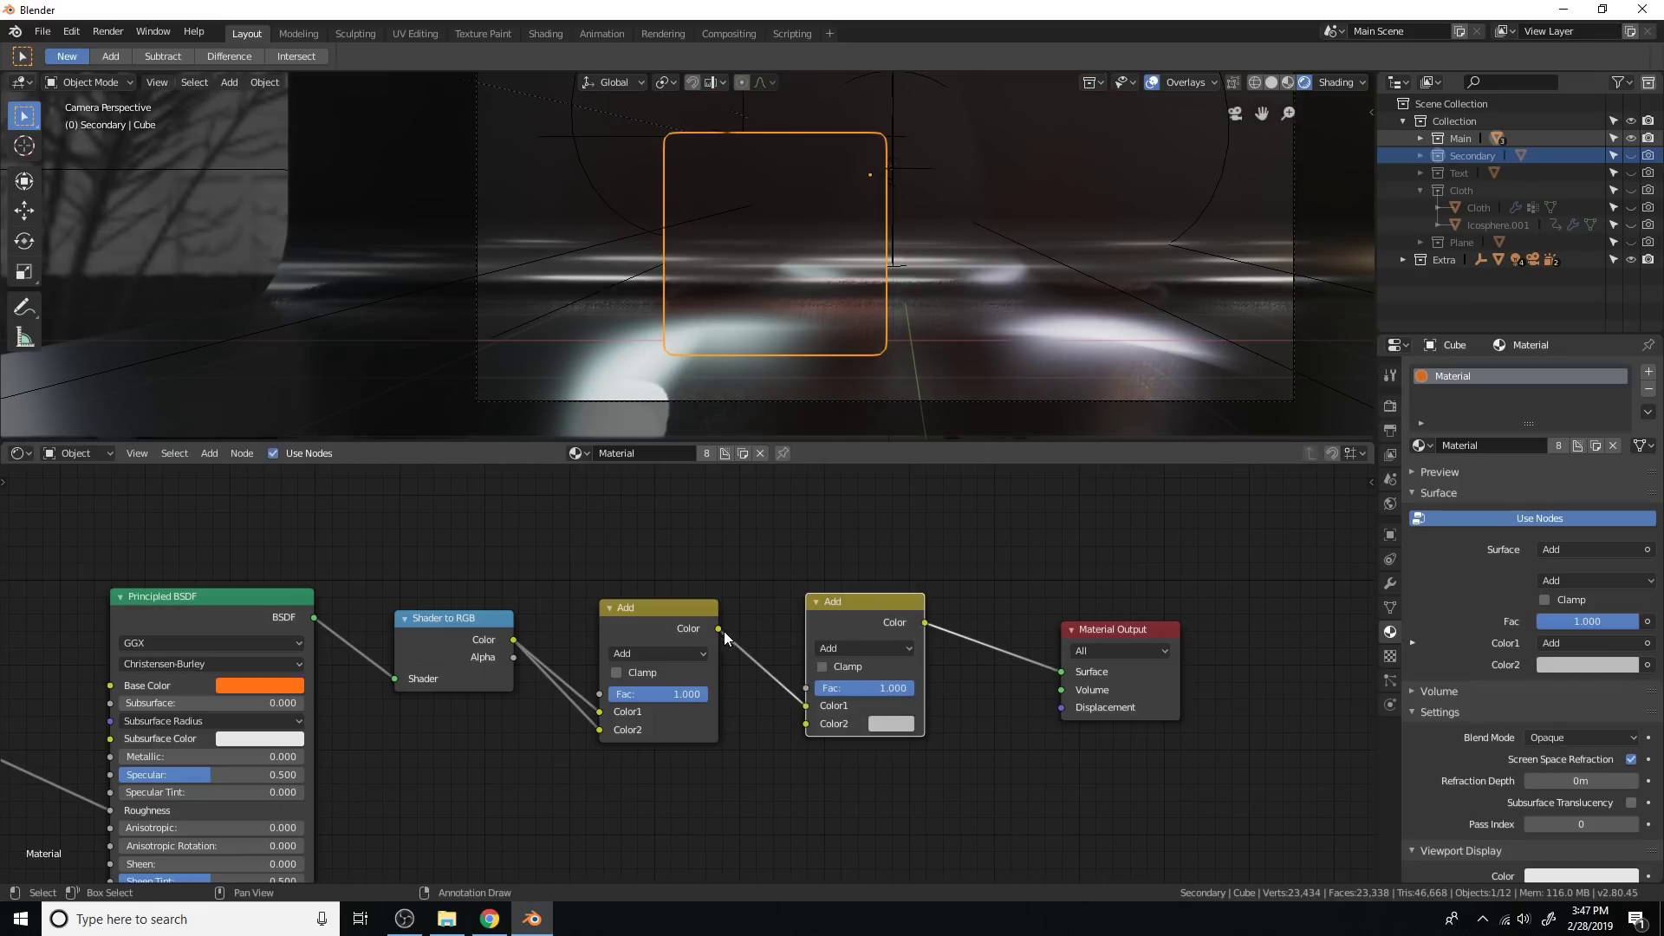
left_click_drag(719, 628, 807, 723)
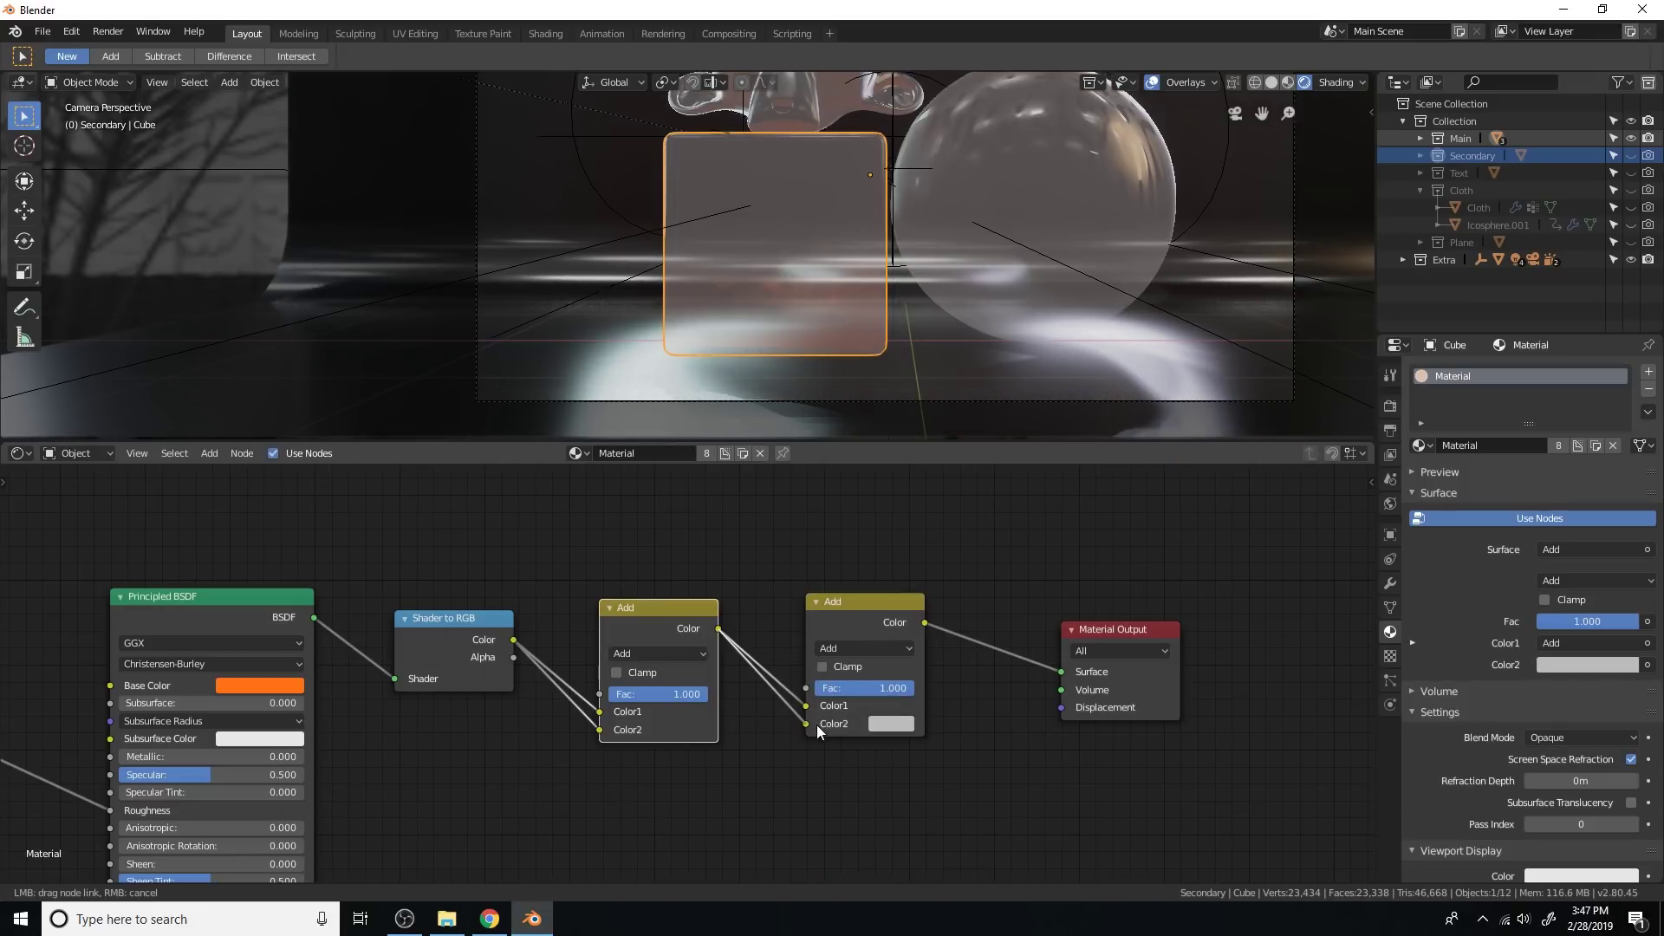
scroll(918, 598, "up", 1)
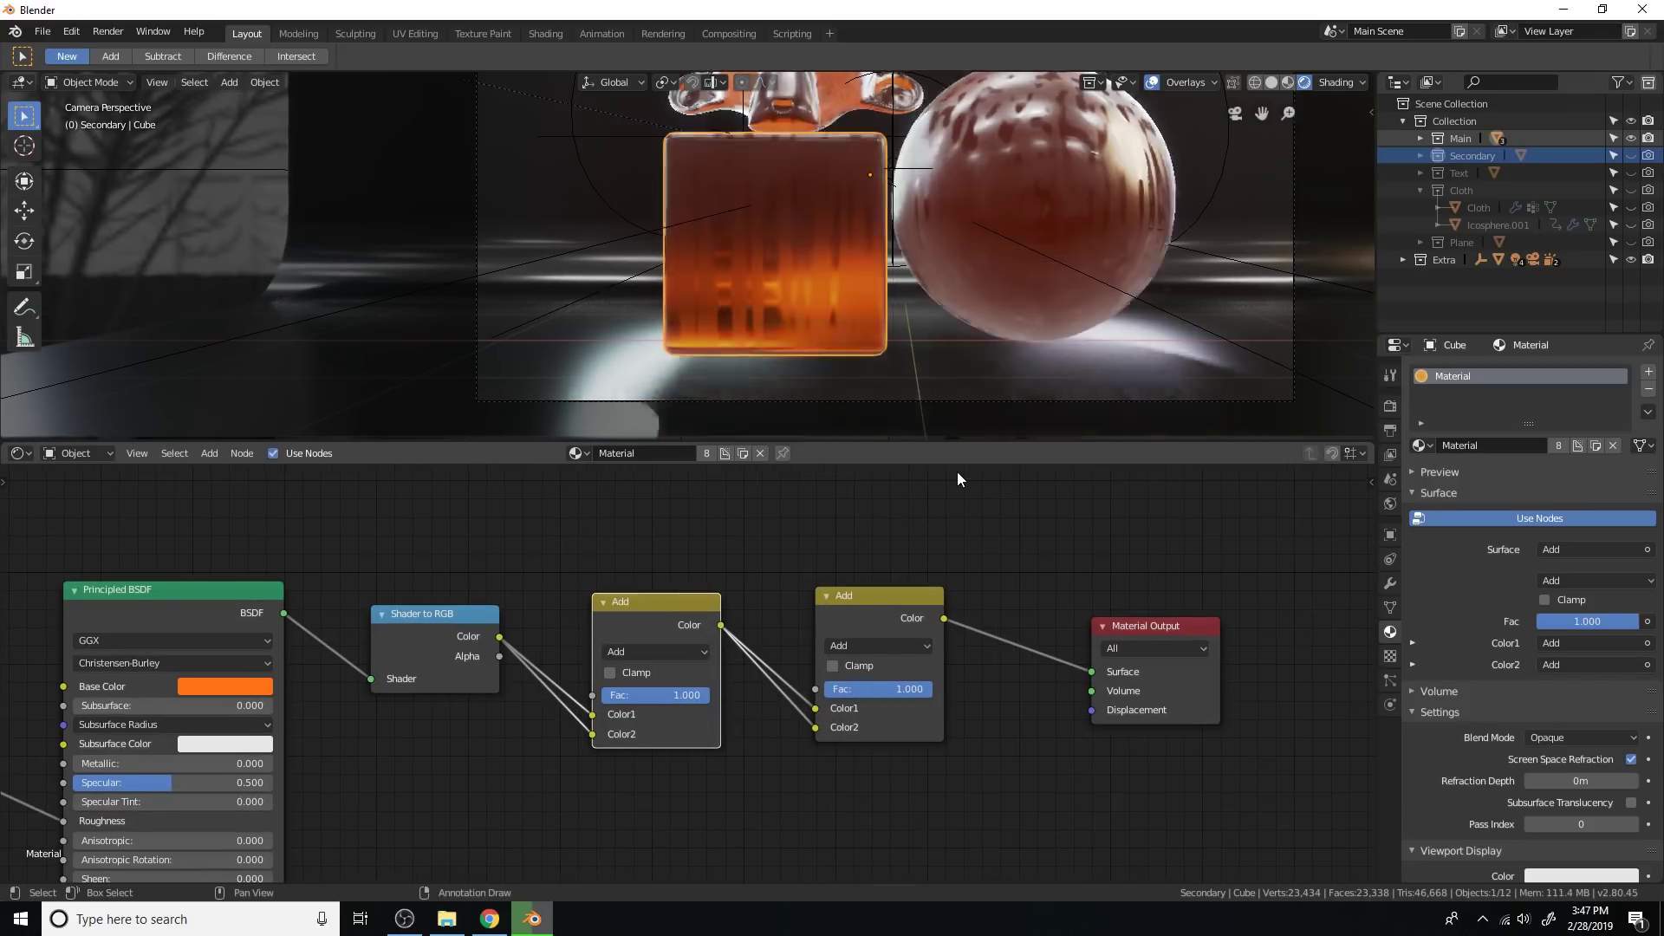
Step: Switch the second Add node's blend type to Screen
left_click(906, 646)
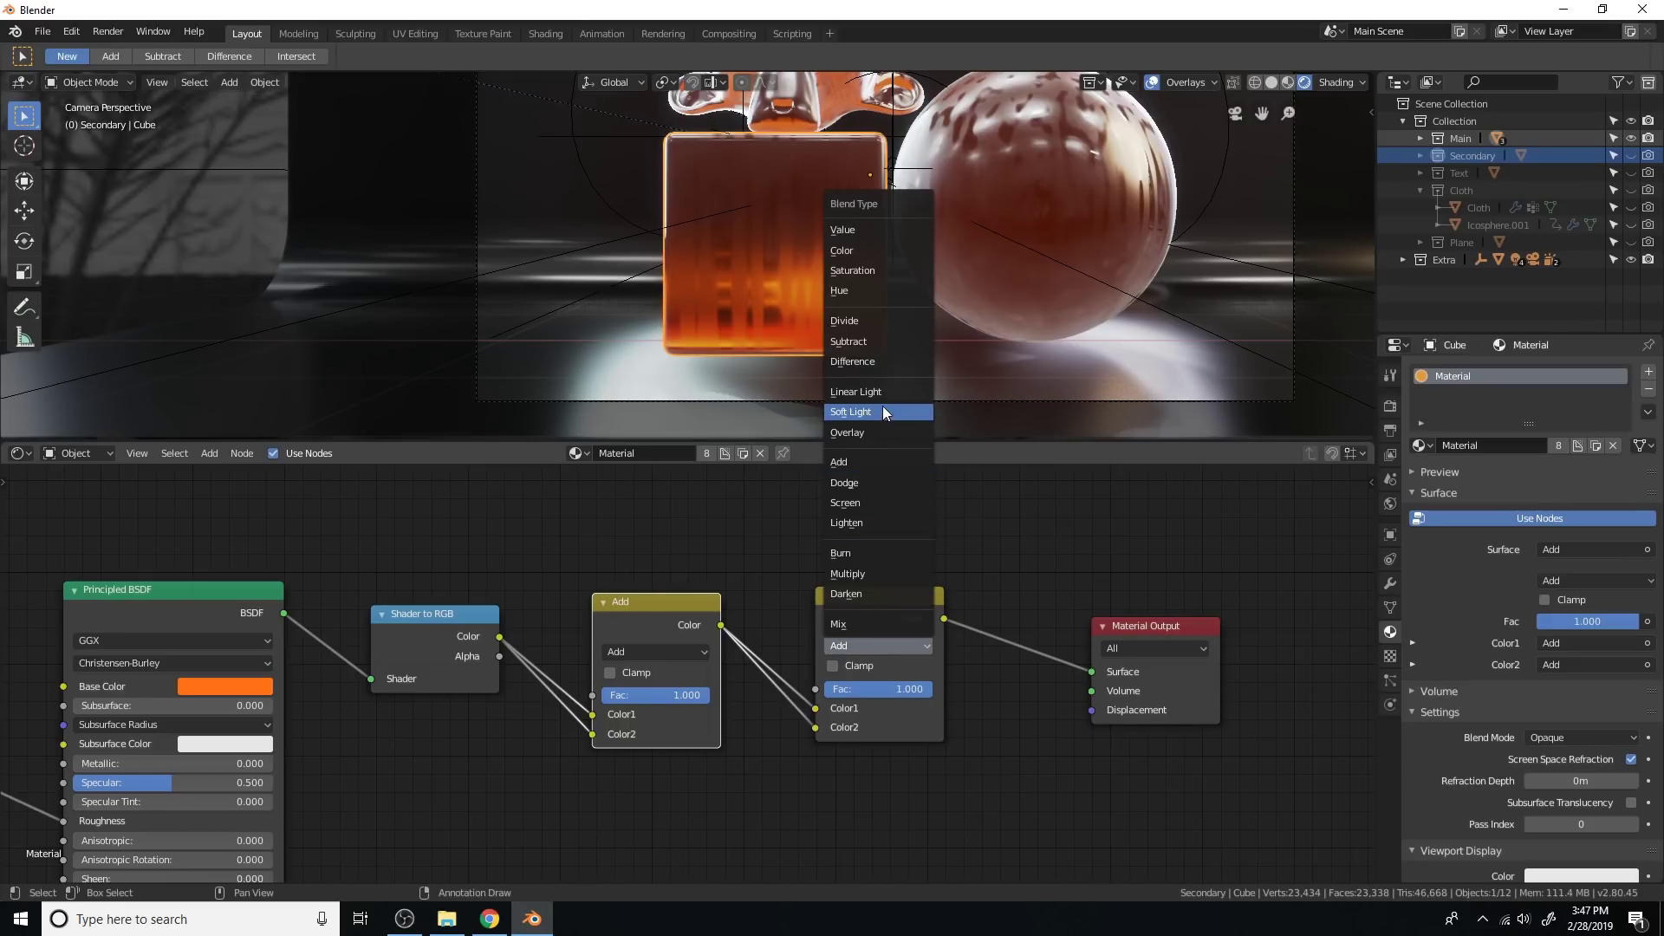
left_click(889, 502)
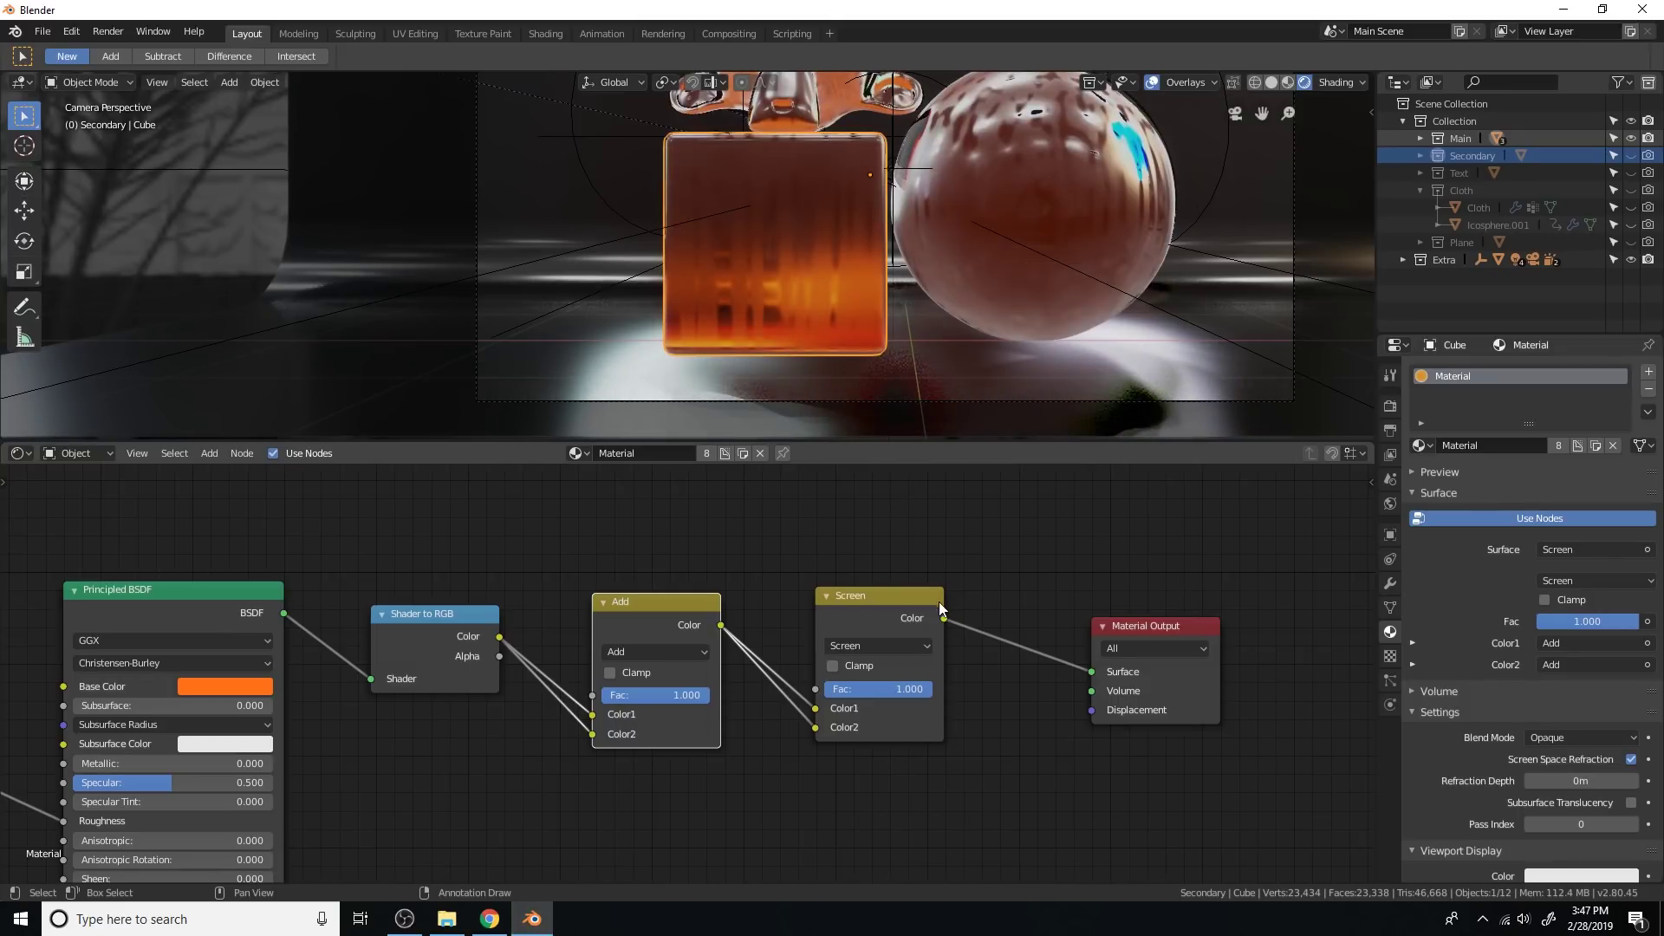
scroll(912, 658, "down", 3)
middle_click_drag(912, 657, 1007, 639)
scroll(958, 637, "up", 5)
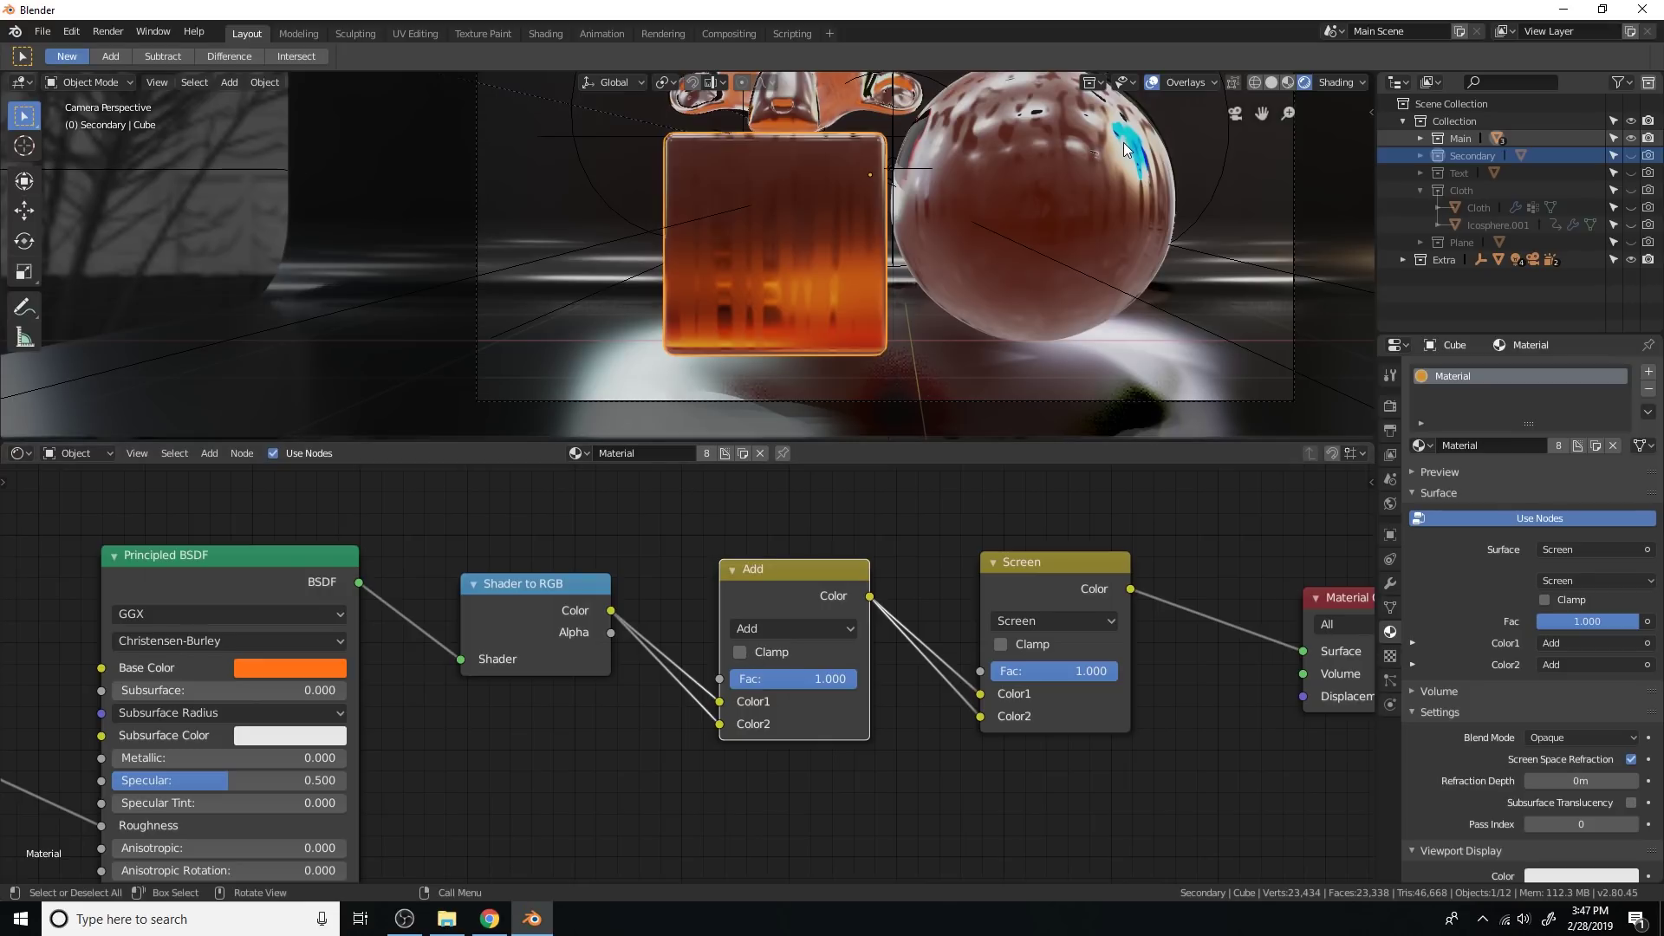
Step: Enable Clamp on the first Add node and view the result through the camera
left_click(747, 651)
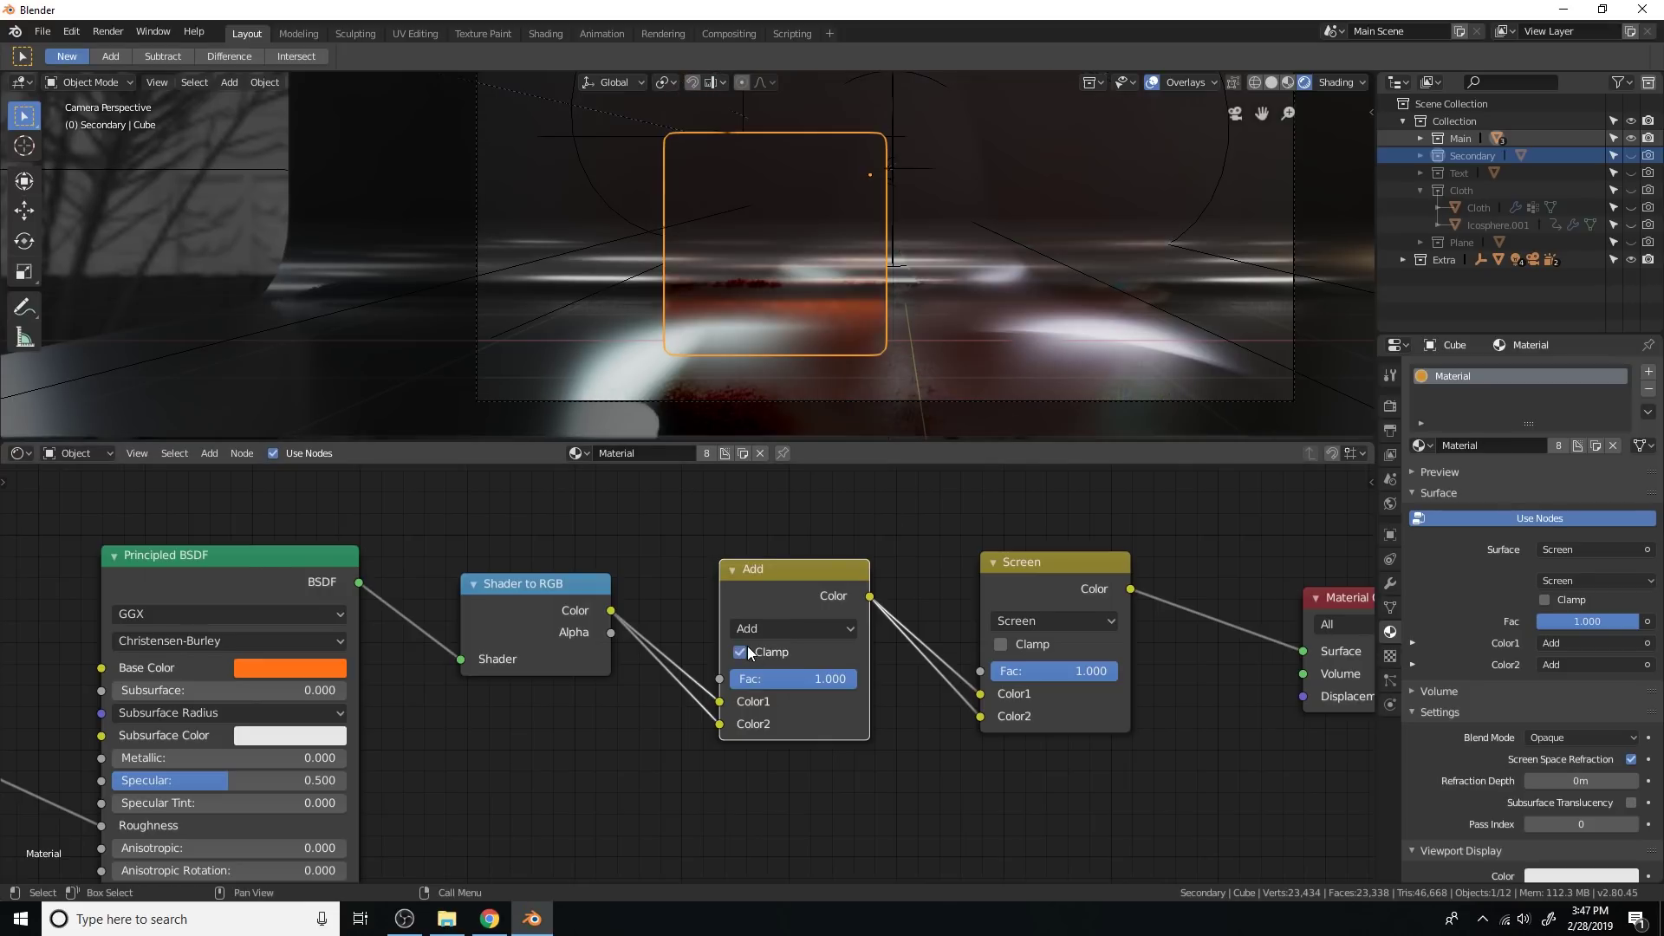
scroll(1185, 191, "up", 1)
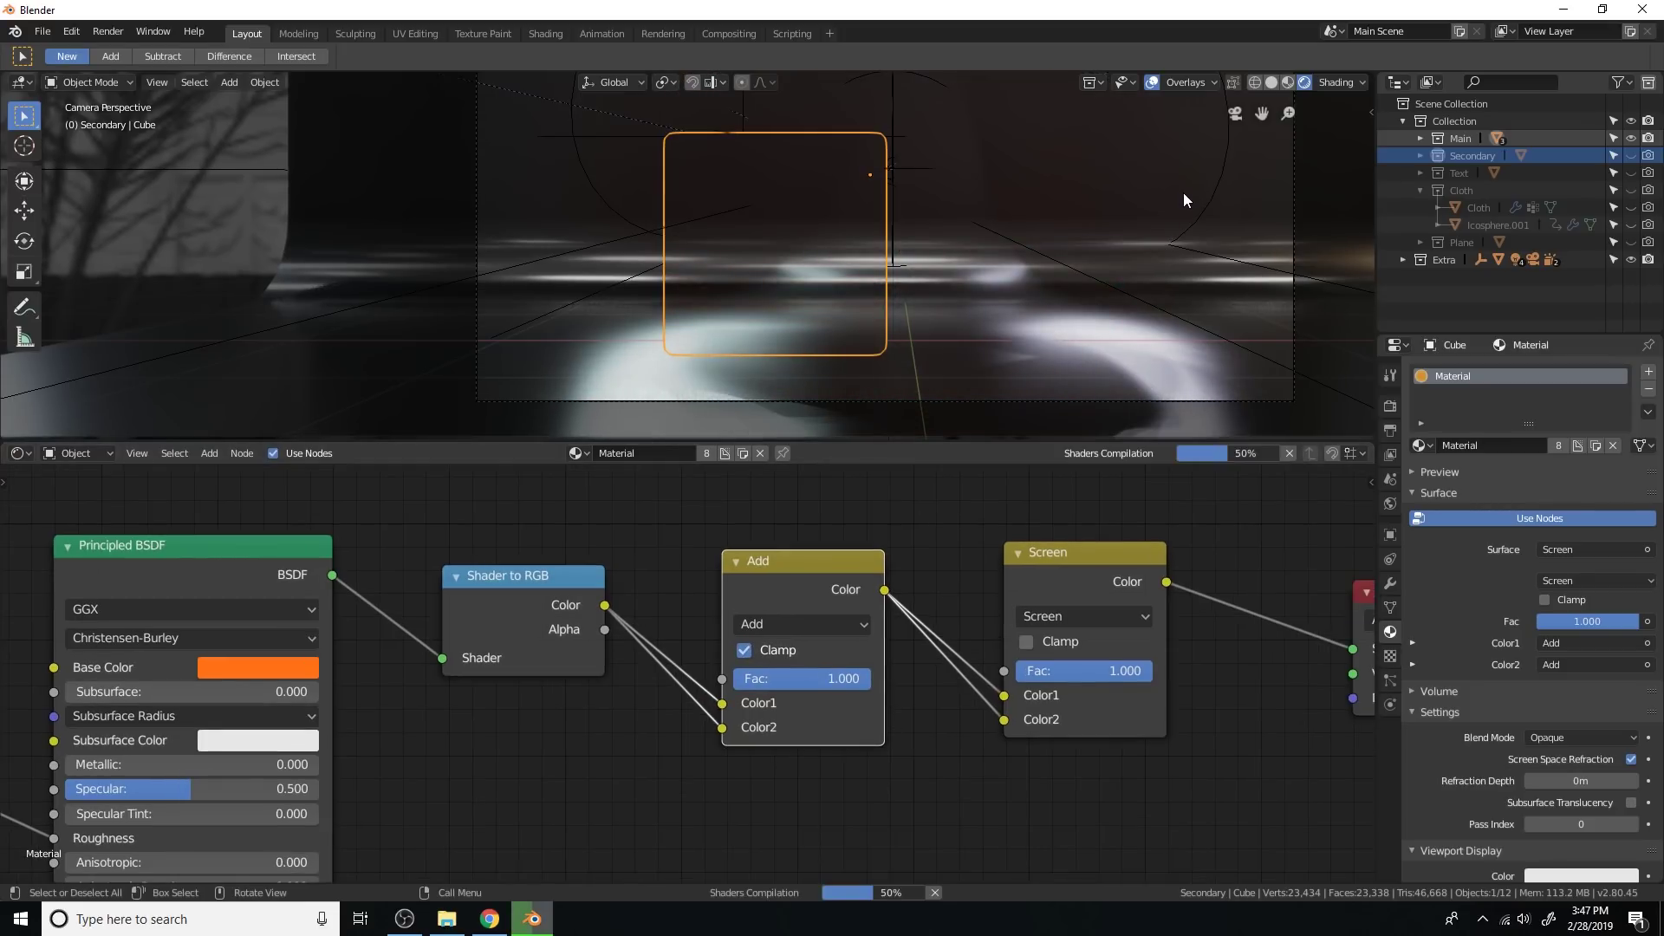
middle_click_drag(1176, 206, 1094, 267)
key("KP_0")
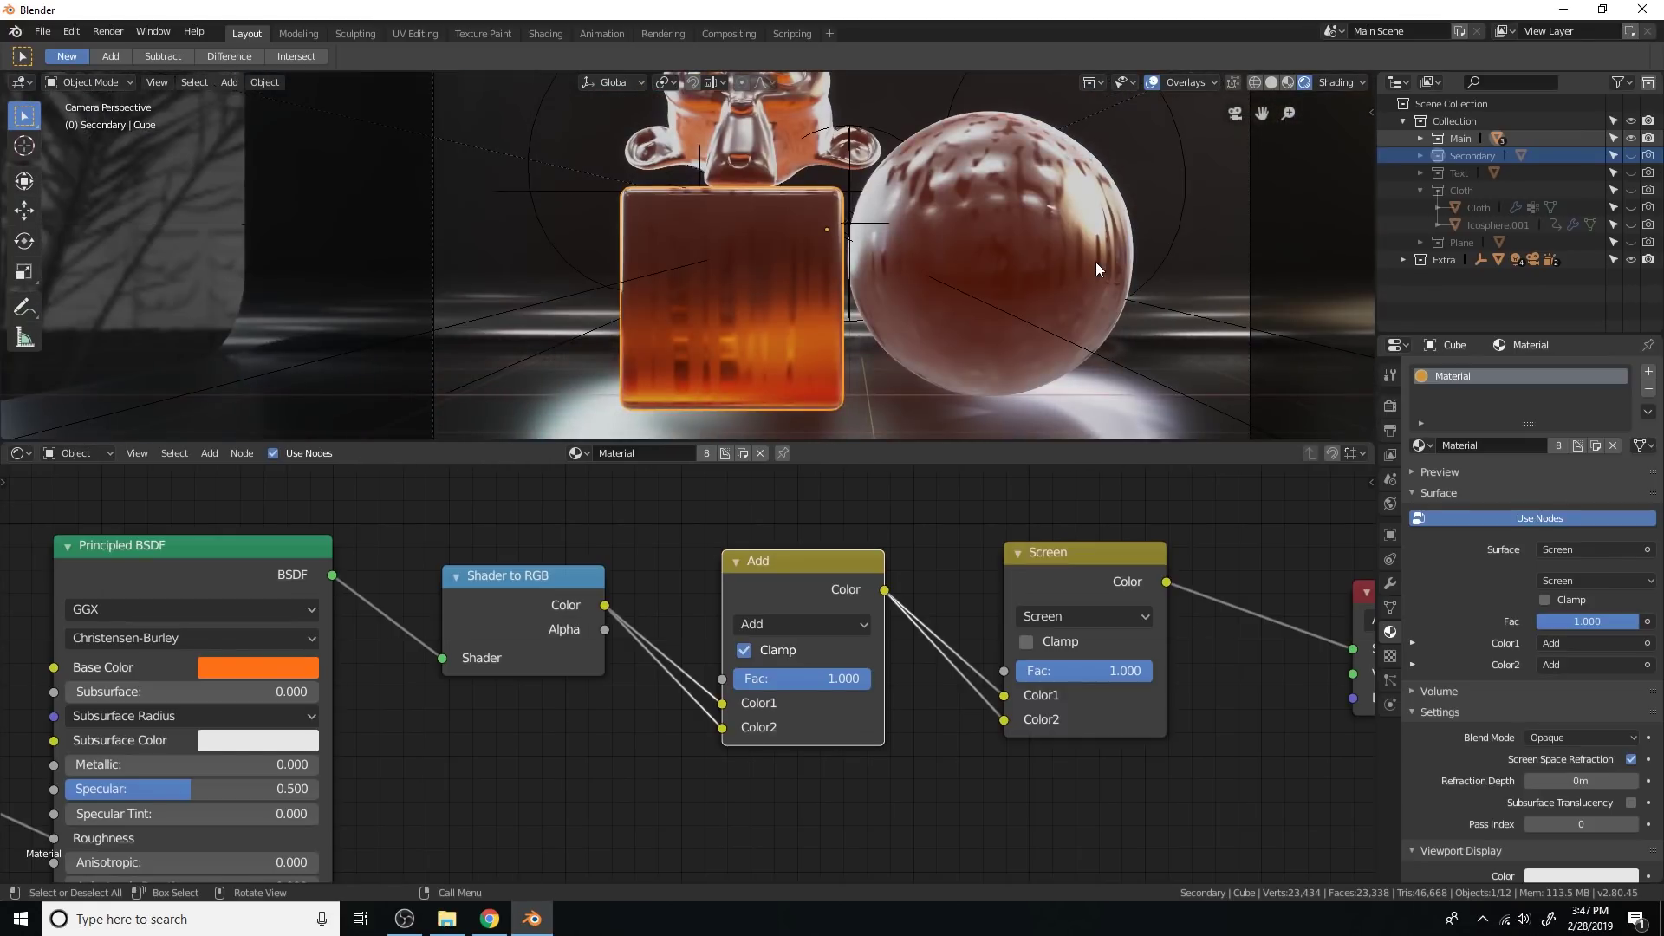
Step: Move the Add node closer to the Shader to RGB node, widening the gap before the Screen node
scroll(1062, 542, "down", 2)
middle_click_drag(1062, 543, 1018, 542)
scroll(1015, 542, "up", 3)
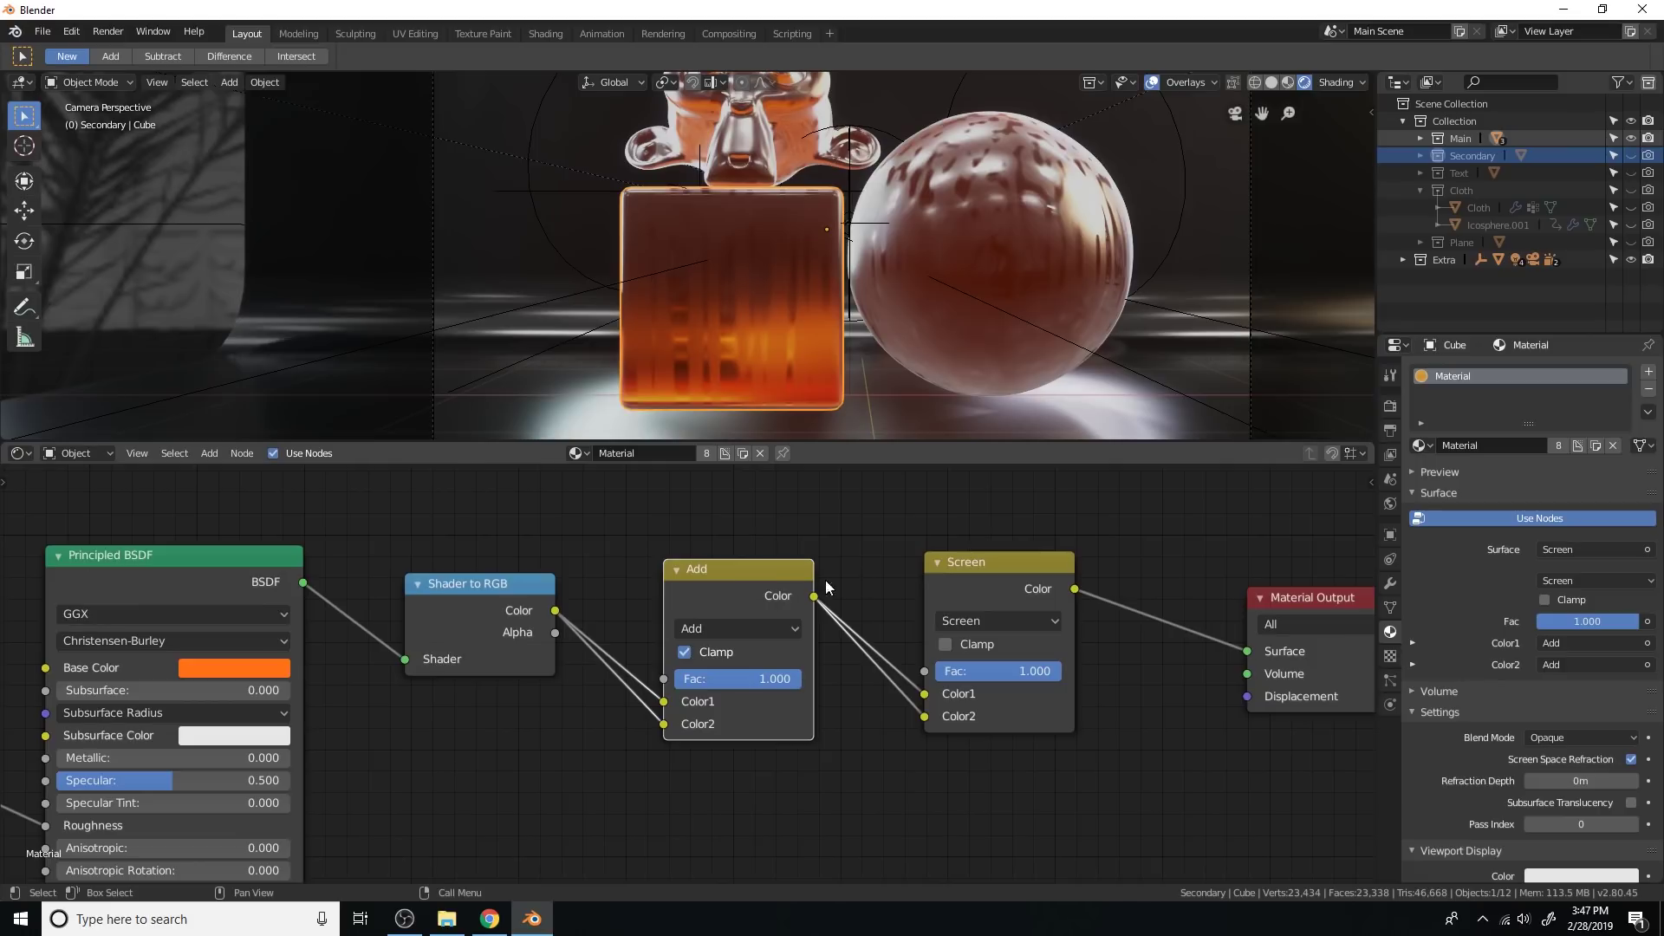
left_click_drag(747, 581, 687, 569)
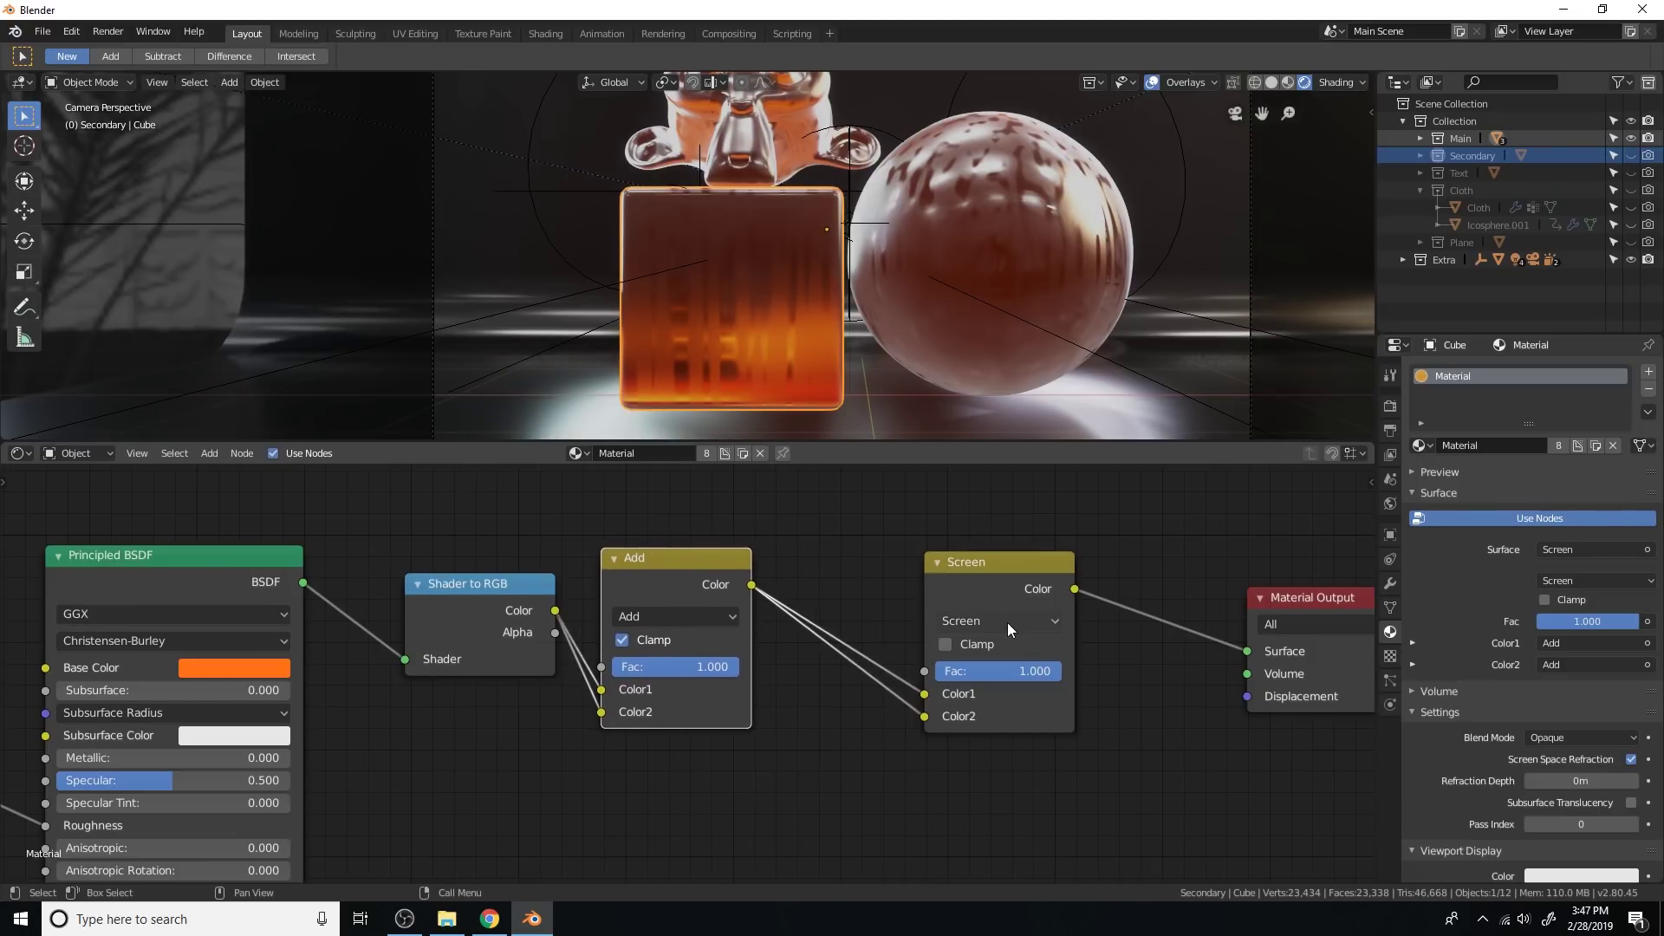
Step: Move the Screen node closer to the Add node
left_click_drag(1007, 591, 919, 594)
middle_click_drag(932, 585, 1022, 595)
scroll(1022, 596, "up", 1)
Step: Try the Screen blend type on the first mix node, inspecting the sphere up close, and return it to Add
left_click(823, 615)
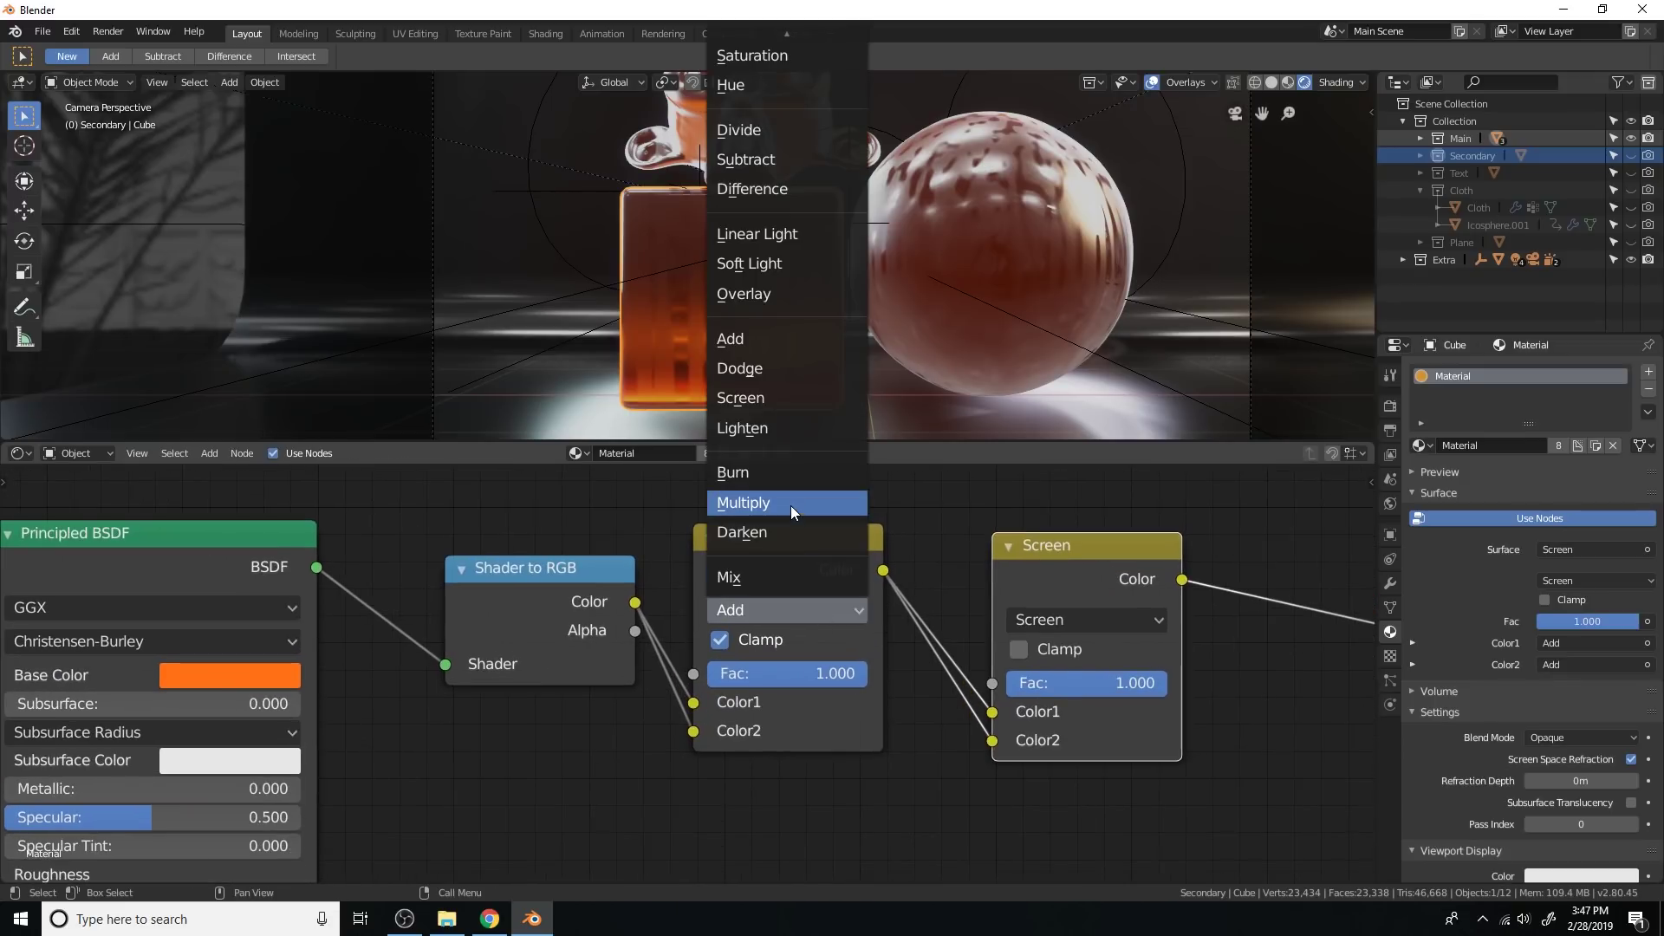
left_click(787, 333)
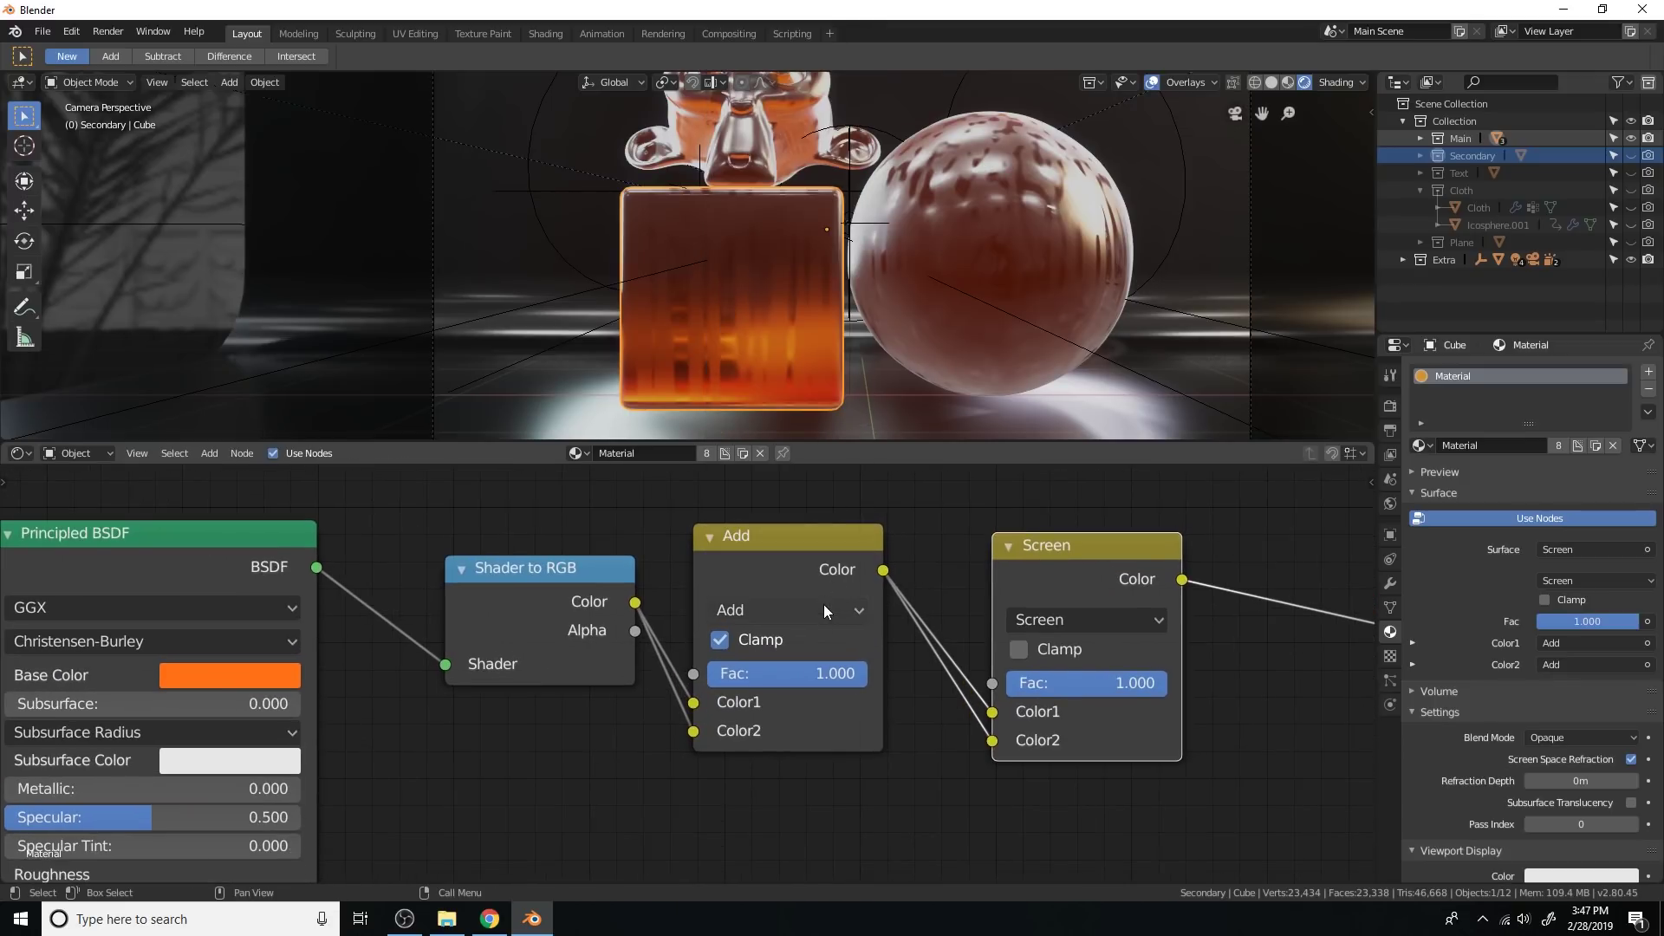
left_click(783, 614)
left_click(785, 402)
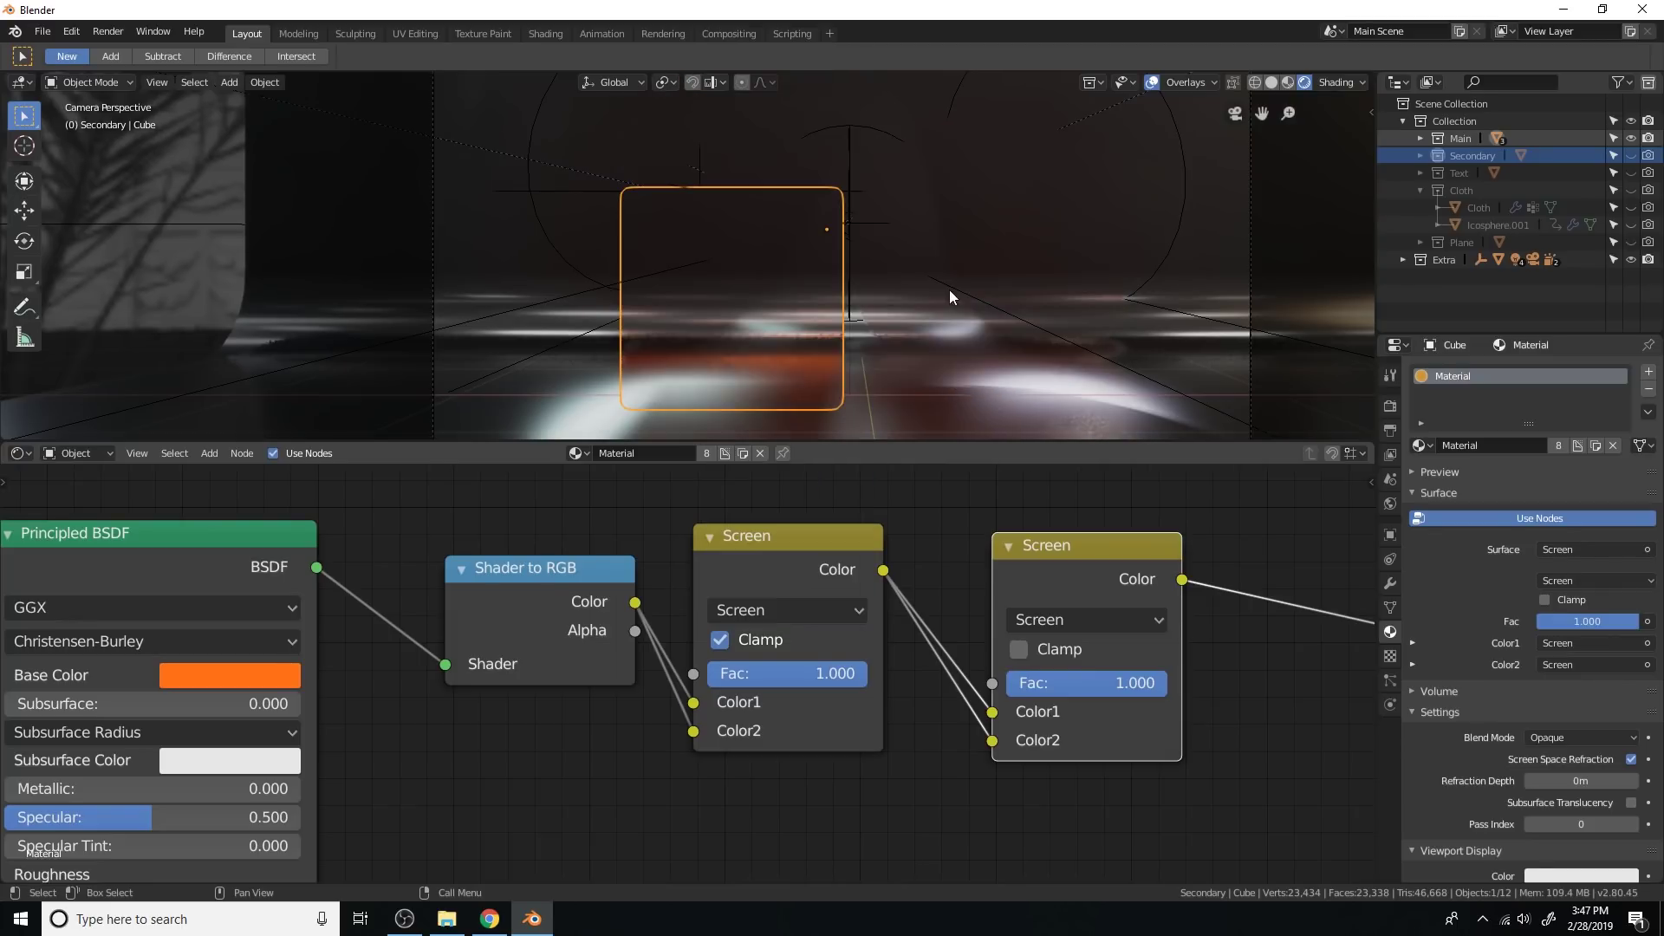
scroll(1078, 221, "up", 2)
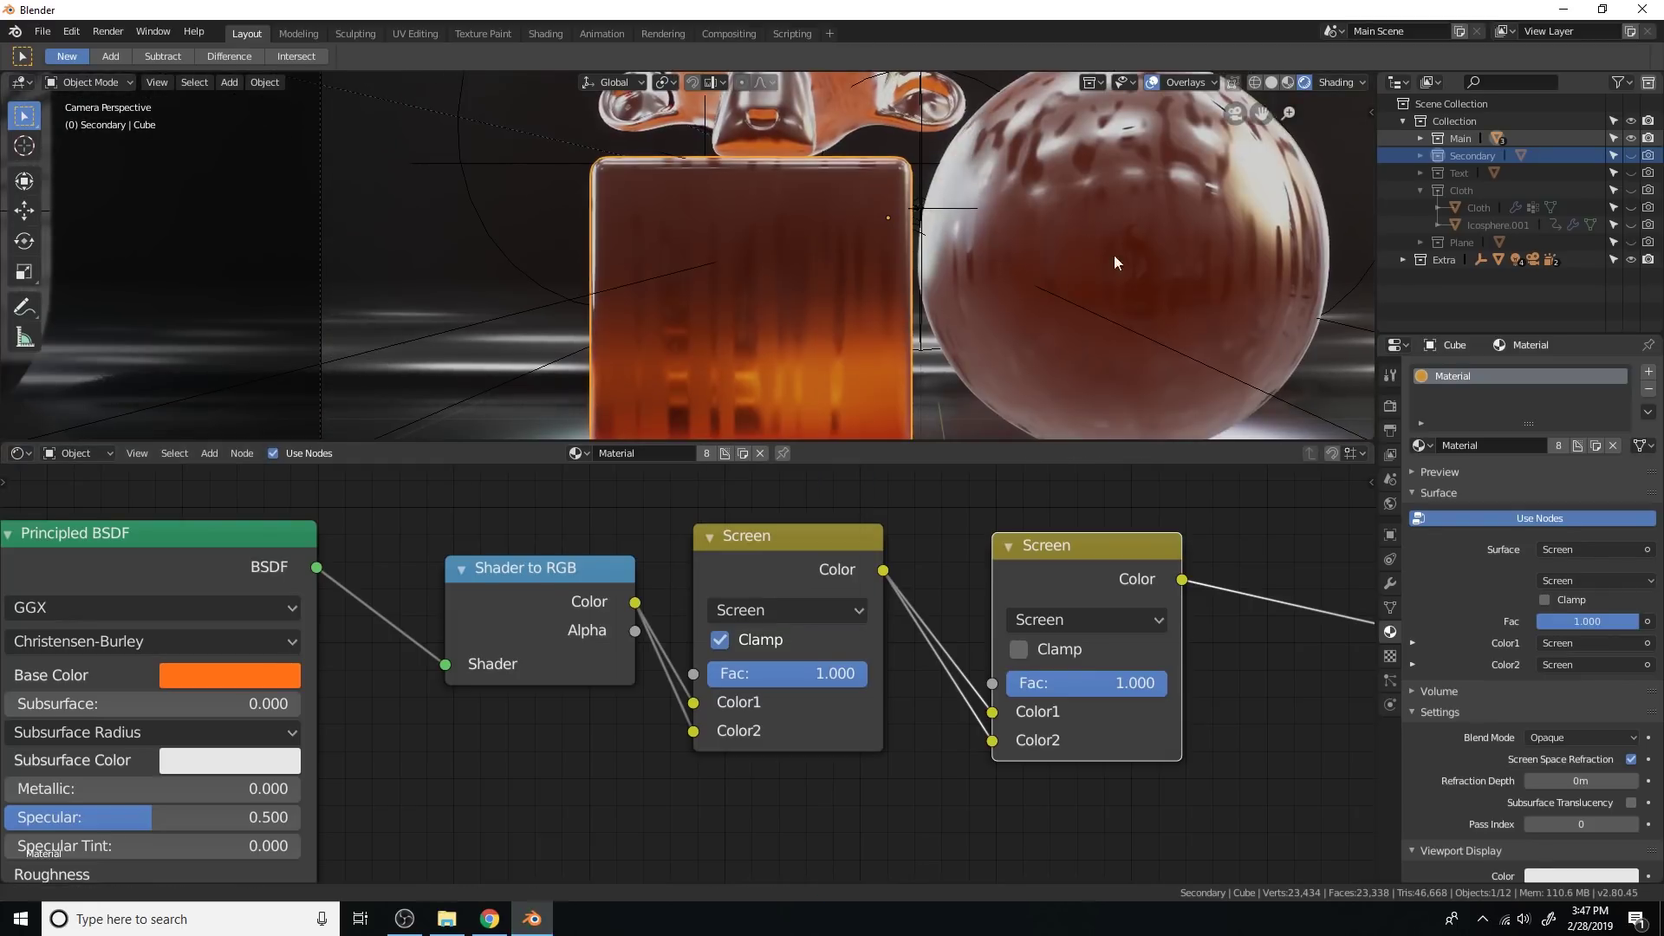
middle_click_drag(1115, 255, 847, 288, "shift")
scroll(1101, 285, "up", 3)
scroll(847, 288, "up", 3)
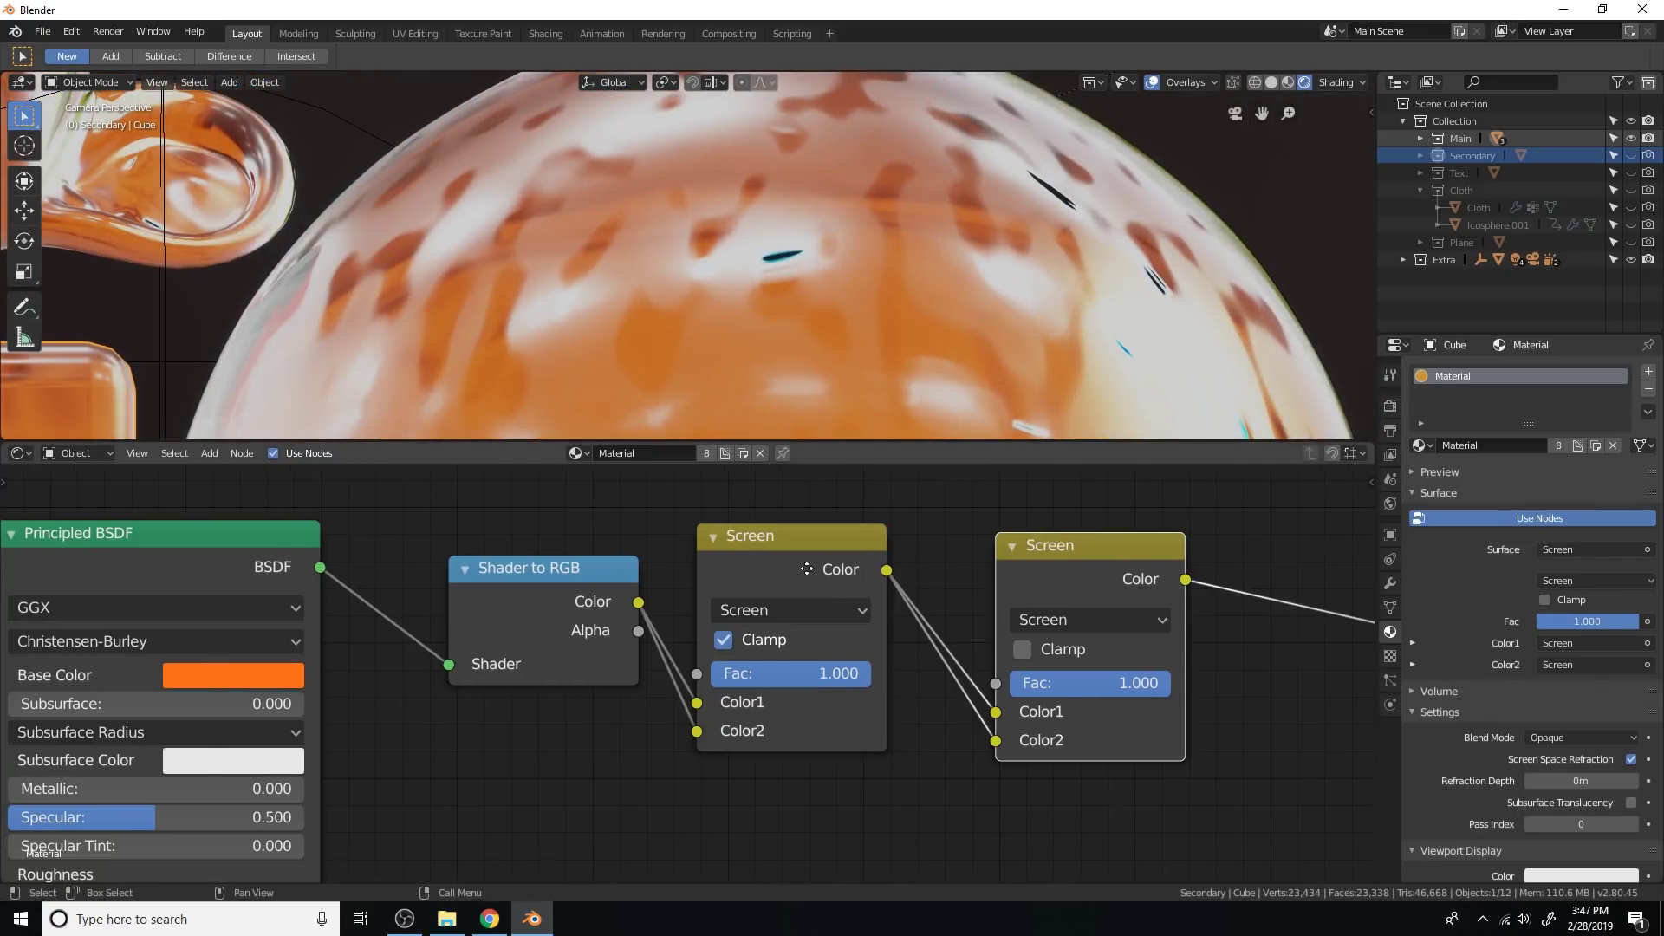
scroll(927, 579, "up", 1)
left_click(927, 580)
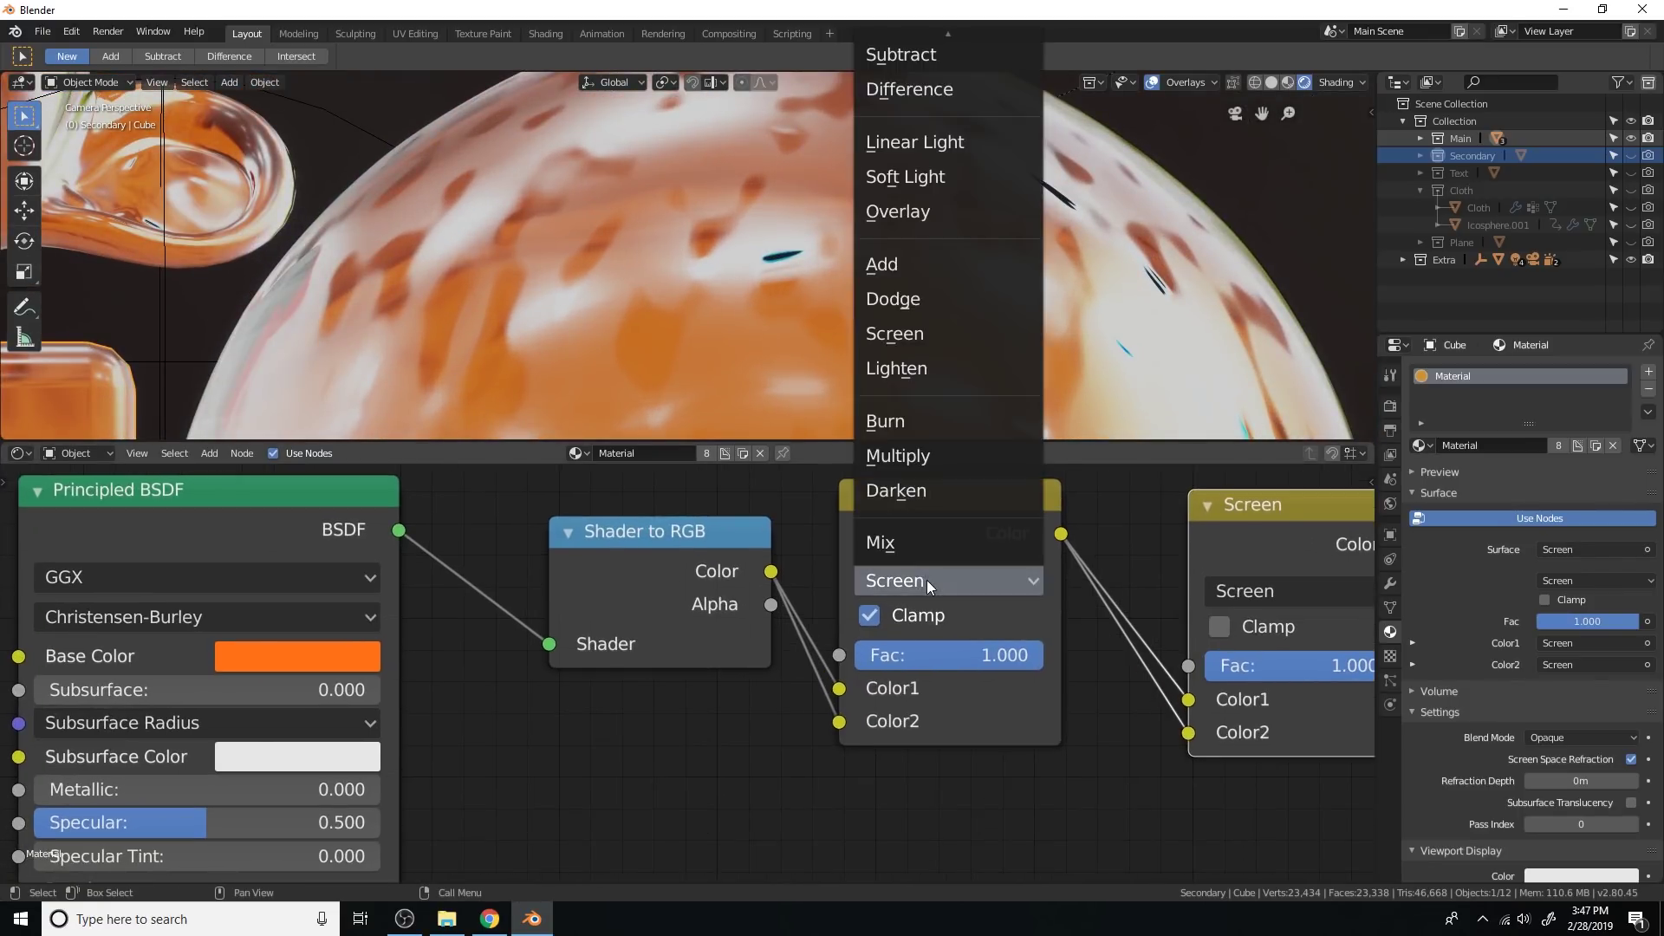
left_click(929, 274)
scroll(960, 346, "down", 2)
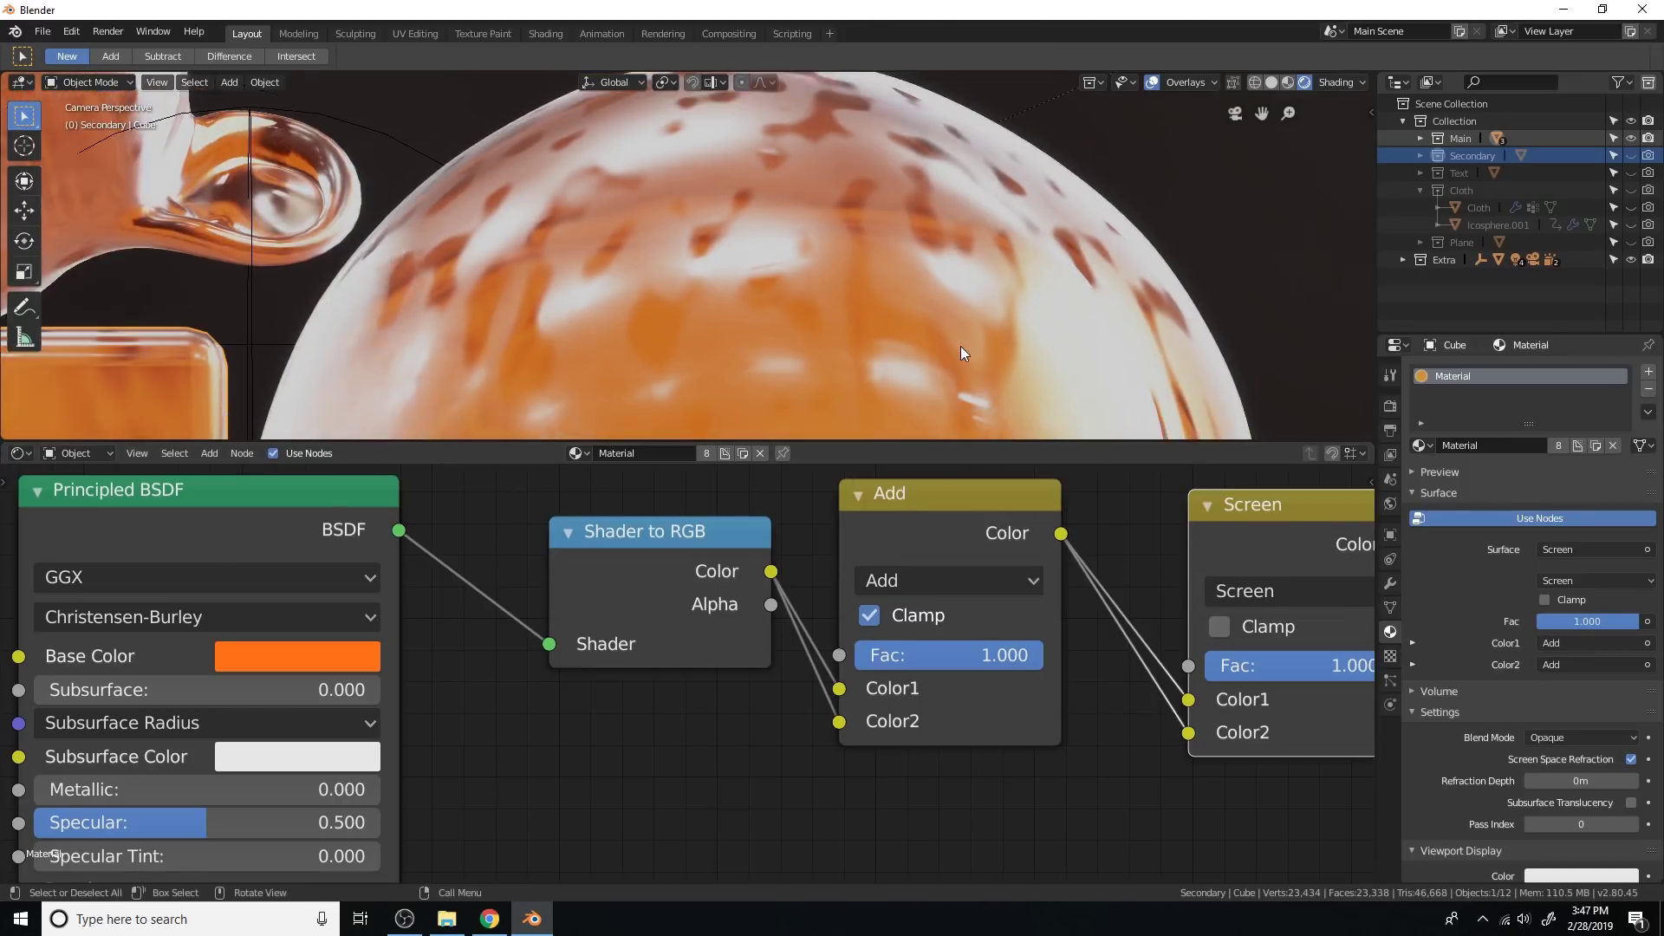
Step: Lower the Add node's factor to 0.064
scroll(1063, 641, "down", 7)
middle_click_drag(1063, 652, 1006, 640)
scroll(960, 624, "up", 4)
left_click_drag(929, 628, 741, 627)
scroll(1048, 617, "down", 2)
middle_click_drag(1050, 618, 1005, 623)
Step: Try the Overlay blend type on the second mix node and view the objects from another angle
left_click(1024, 599)
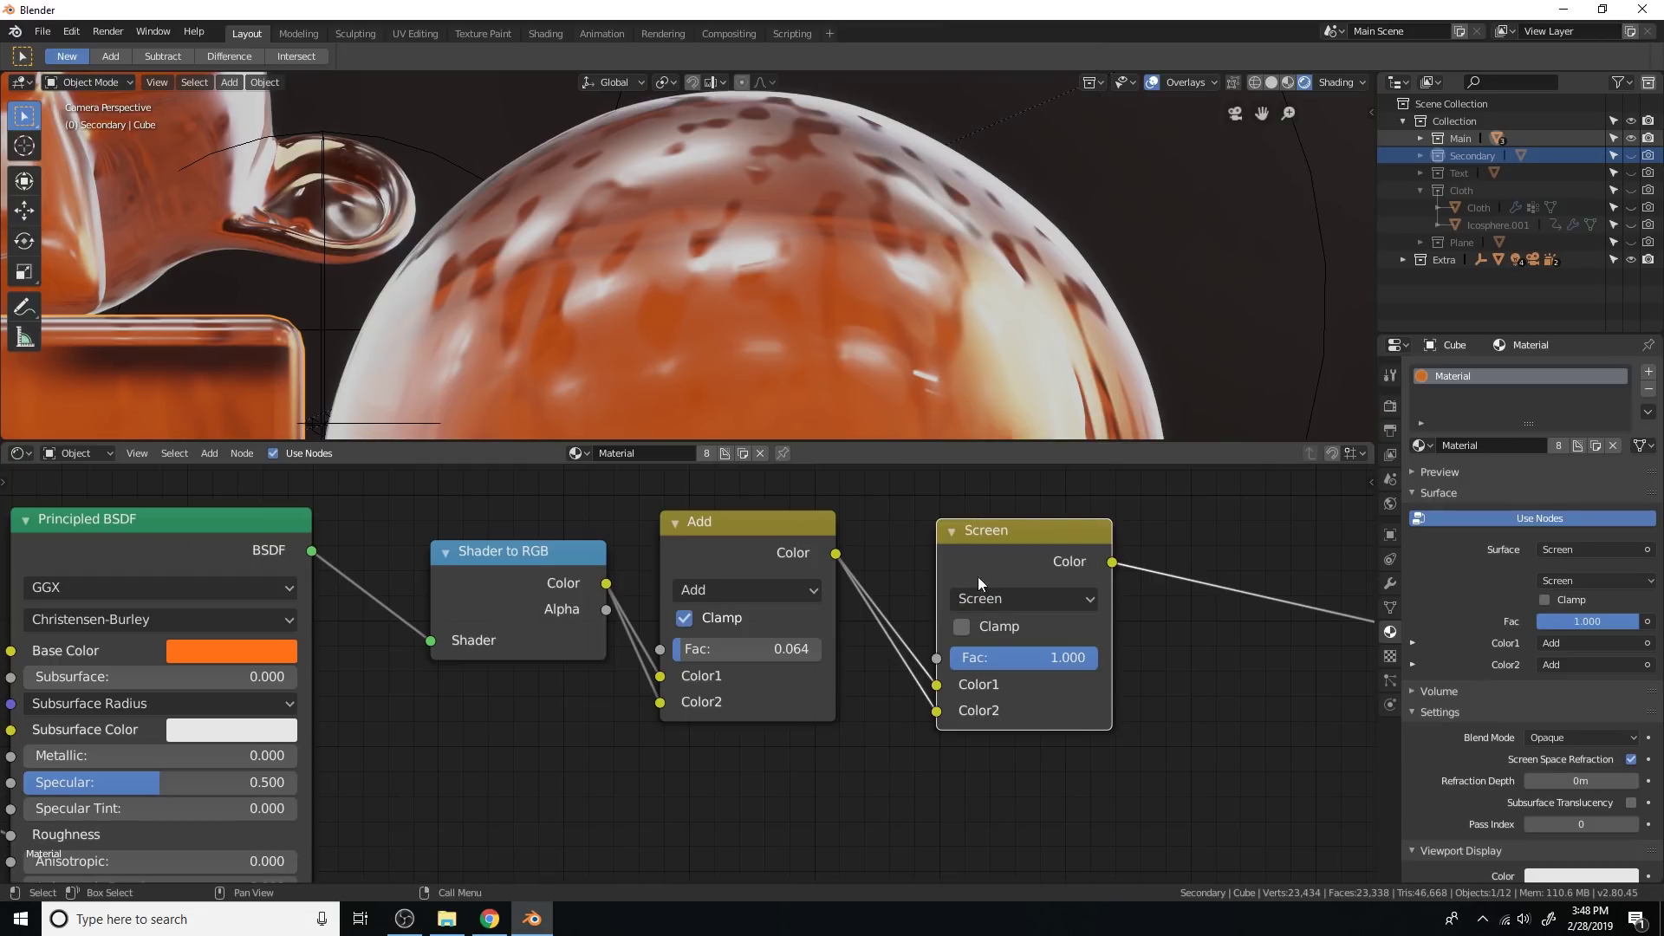
left_click(997, 597)
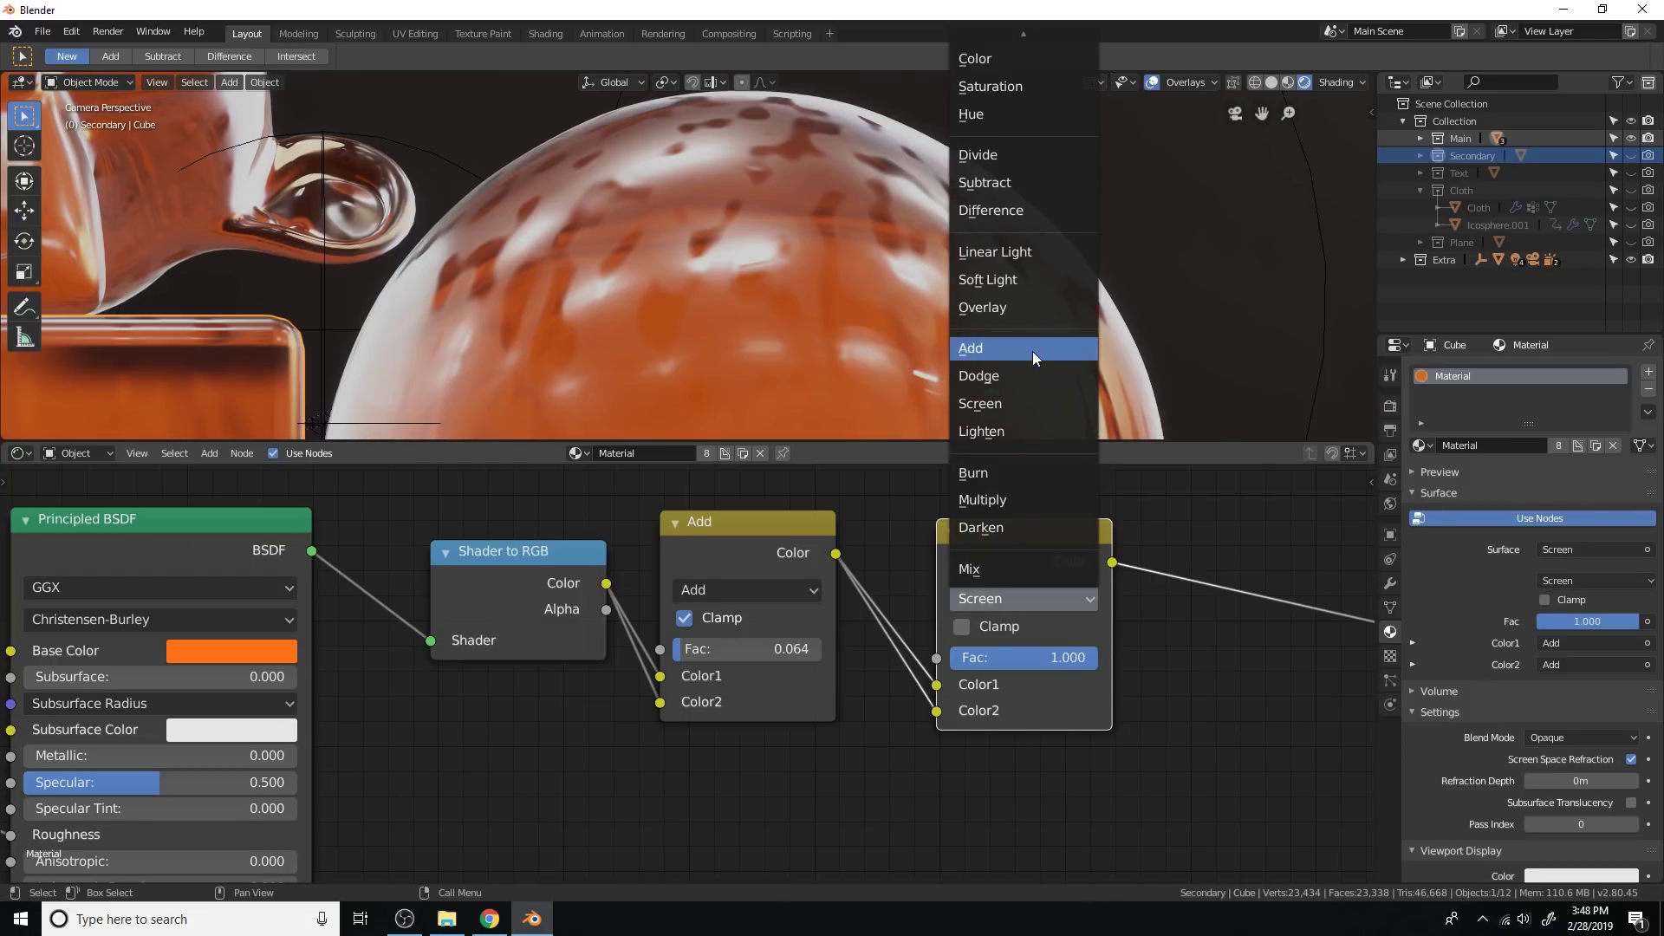
left_click(1042, 304)
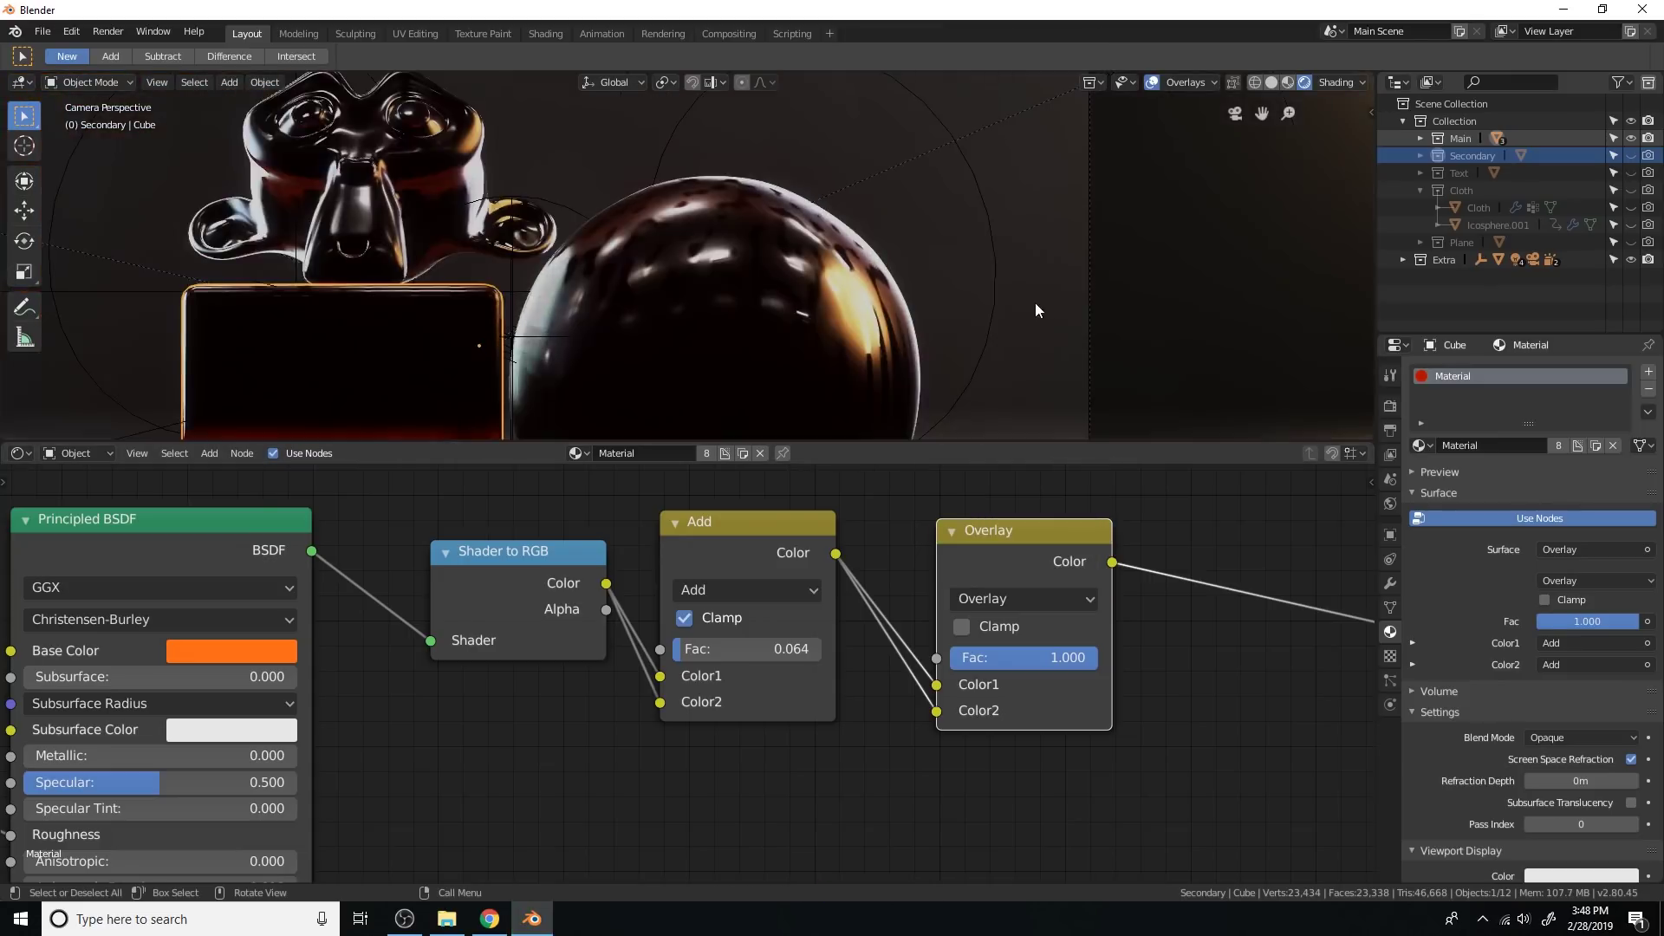
scroll(1040, 308, "down", 4)
middle_click_drag(981, 345, 1043, 303)
scroll(1046, 302, "up", 3)
middle_click_drag(856, 614, 1007, 563)
scroll(1003, 594, "down", 2)
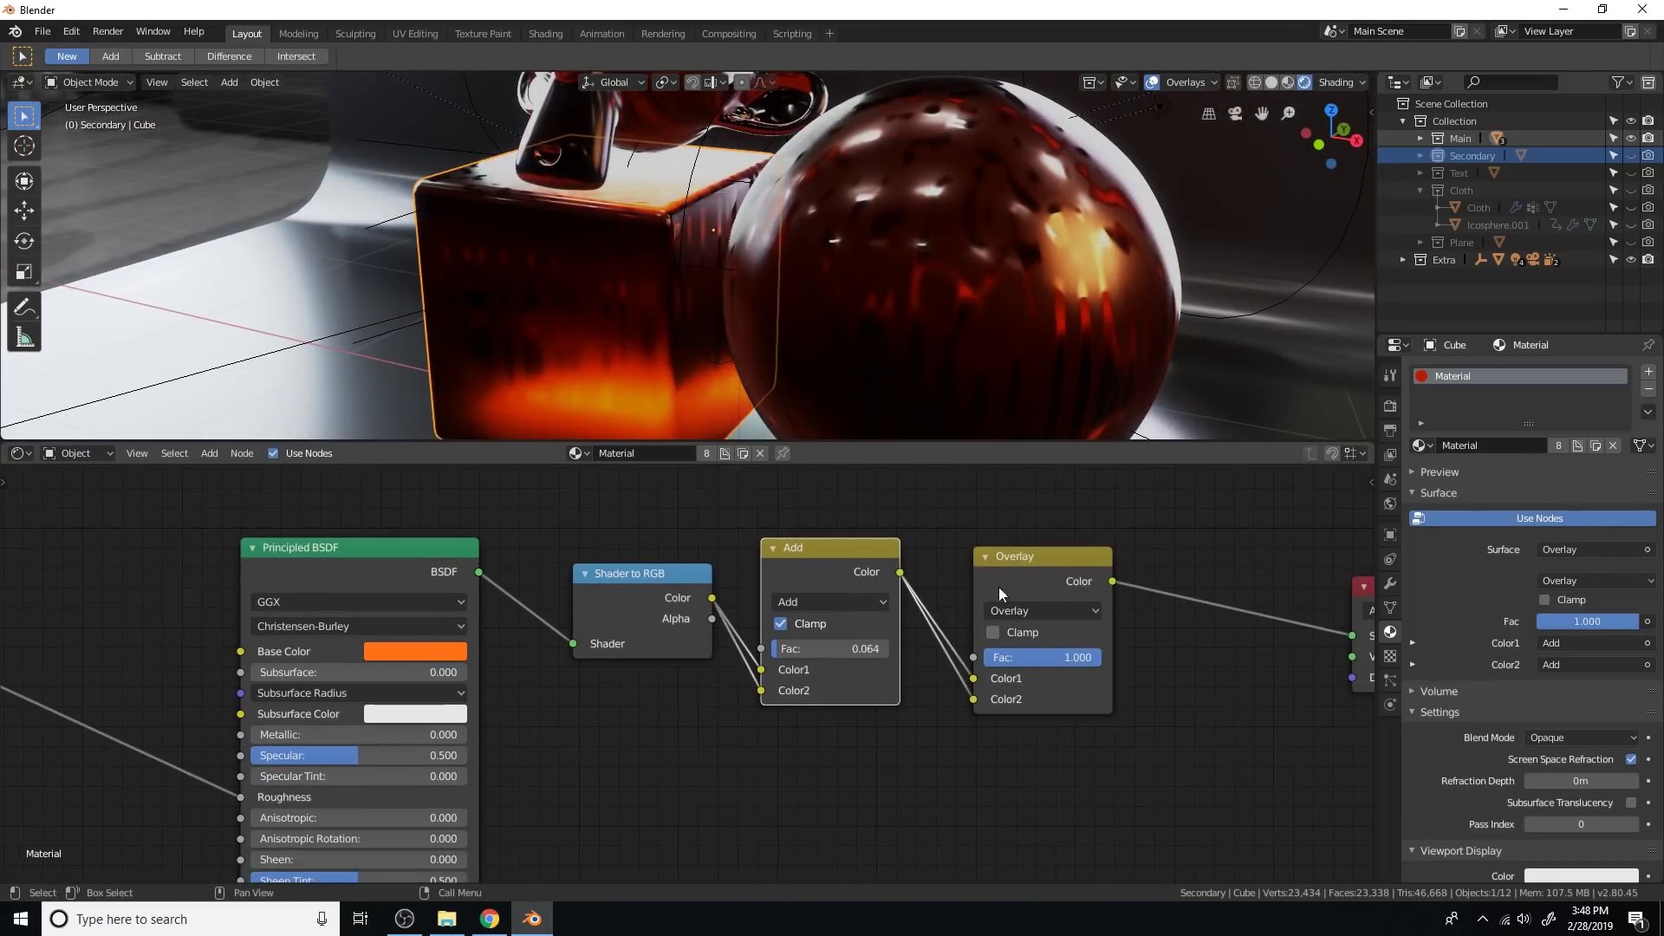
Step: Set the Add node's factor to 1.000 and the Overlay node's factor to 0.255
scroll(1003, 594, "up", 1)
scroll(901, 629, "up", 2)
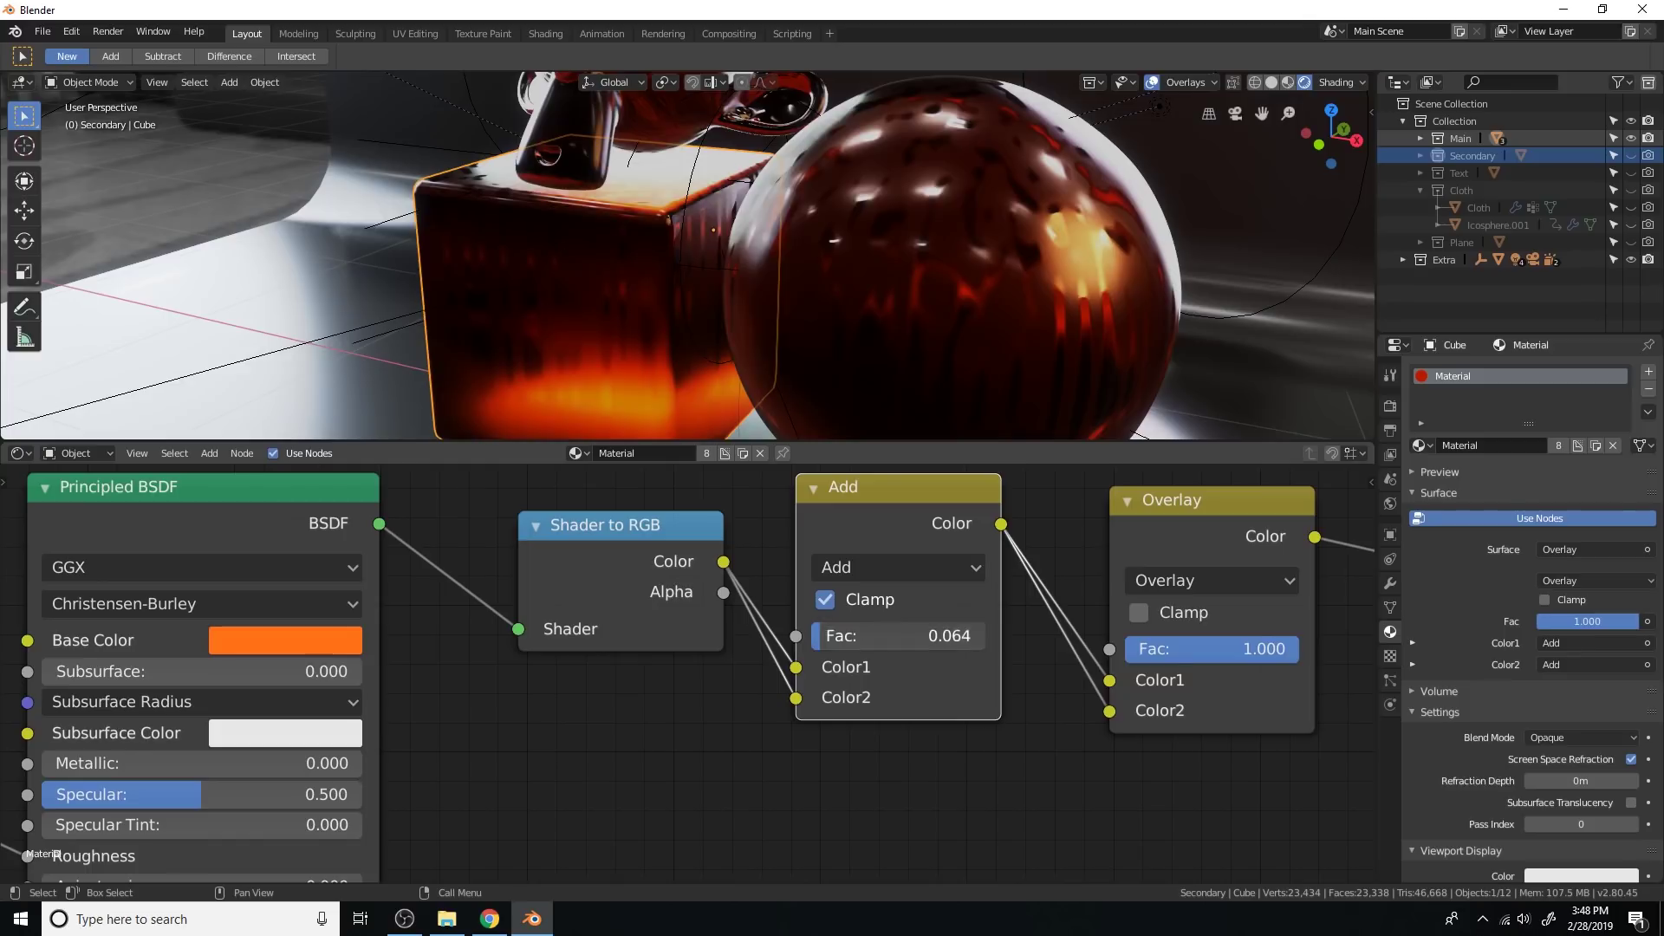
left_click_drag(821, 634, 983, 634)
scroll(1038, 624, "down", 4)
middle_click_drag(1038, 624, 988, 580)
middle_click_drag(896, 313, 964, 291)
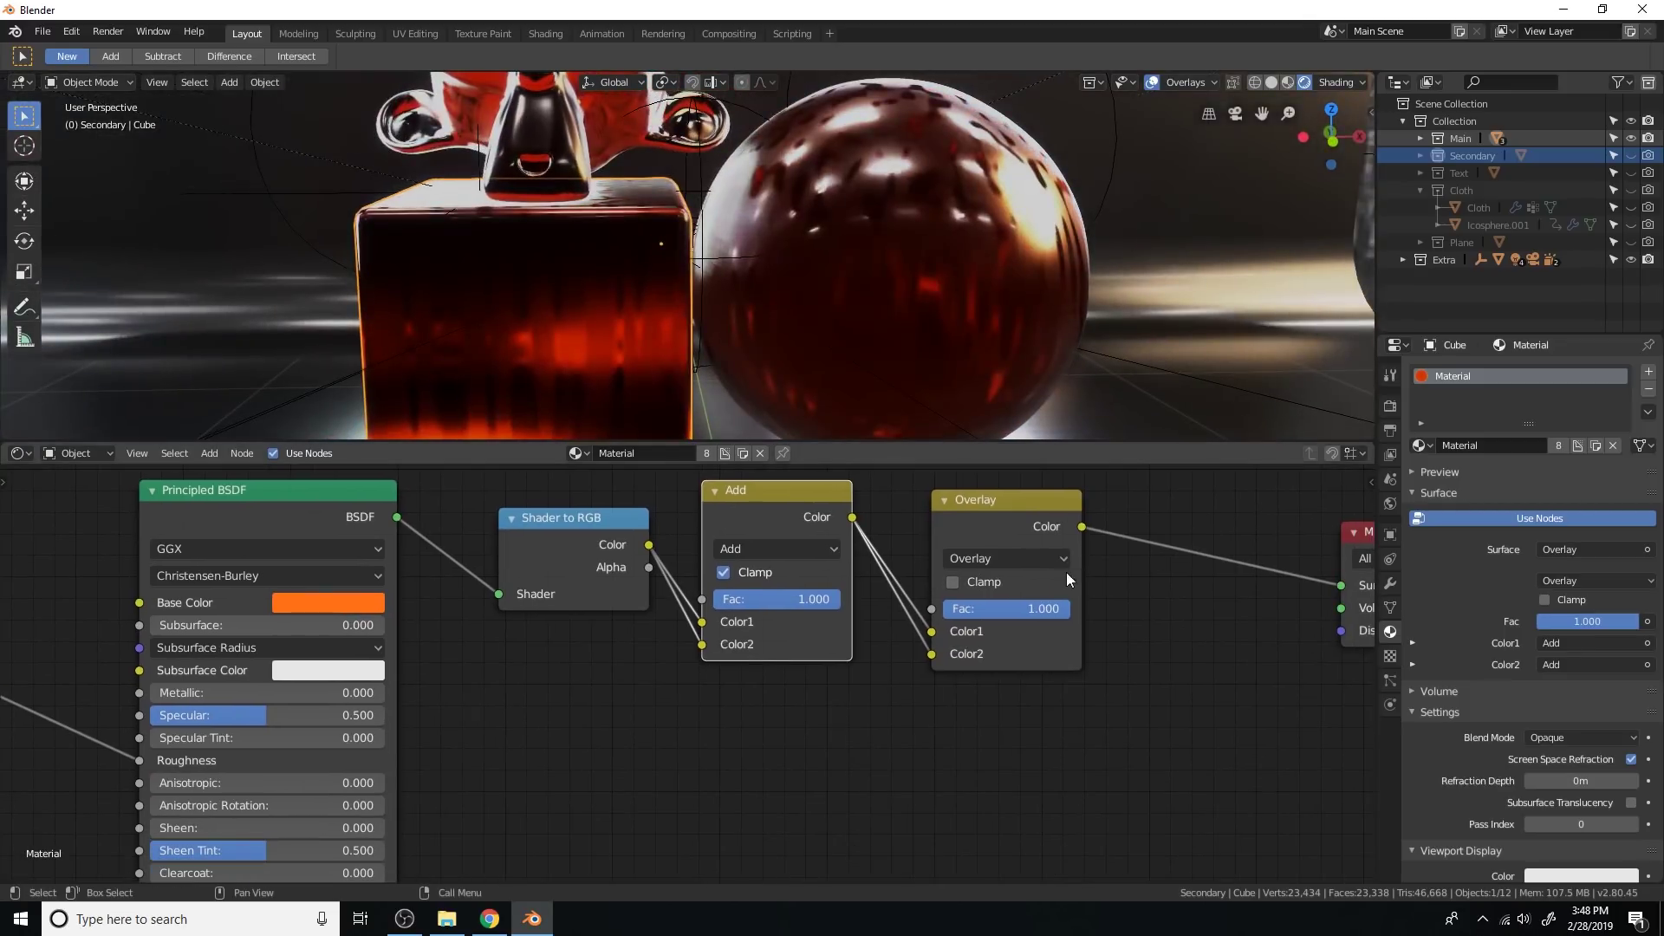
left_click_drag(1045, 608, 976, 609)
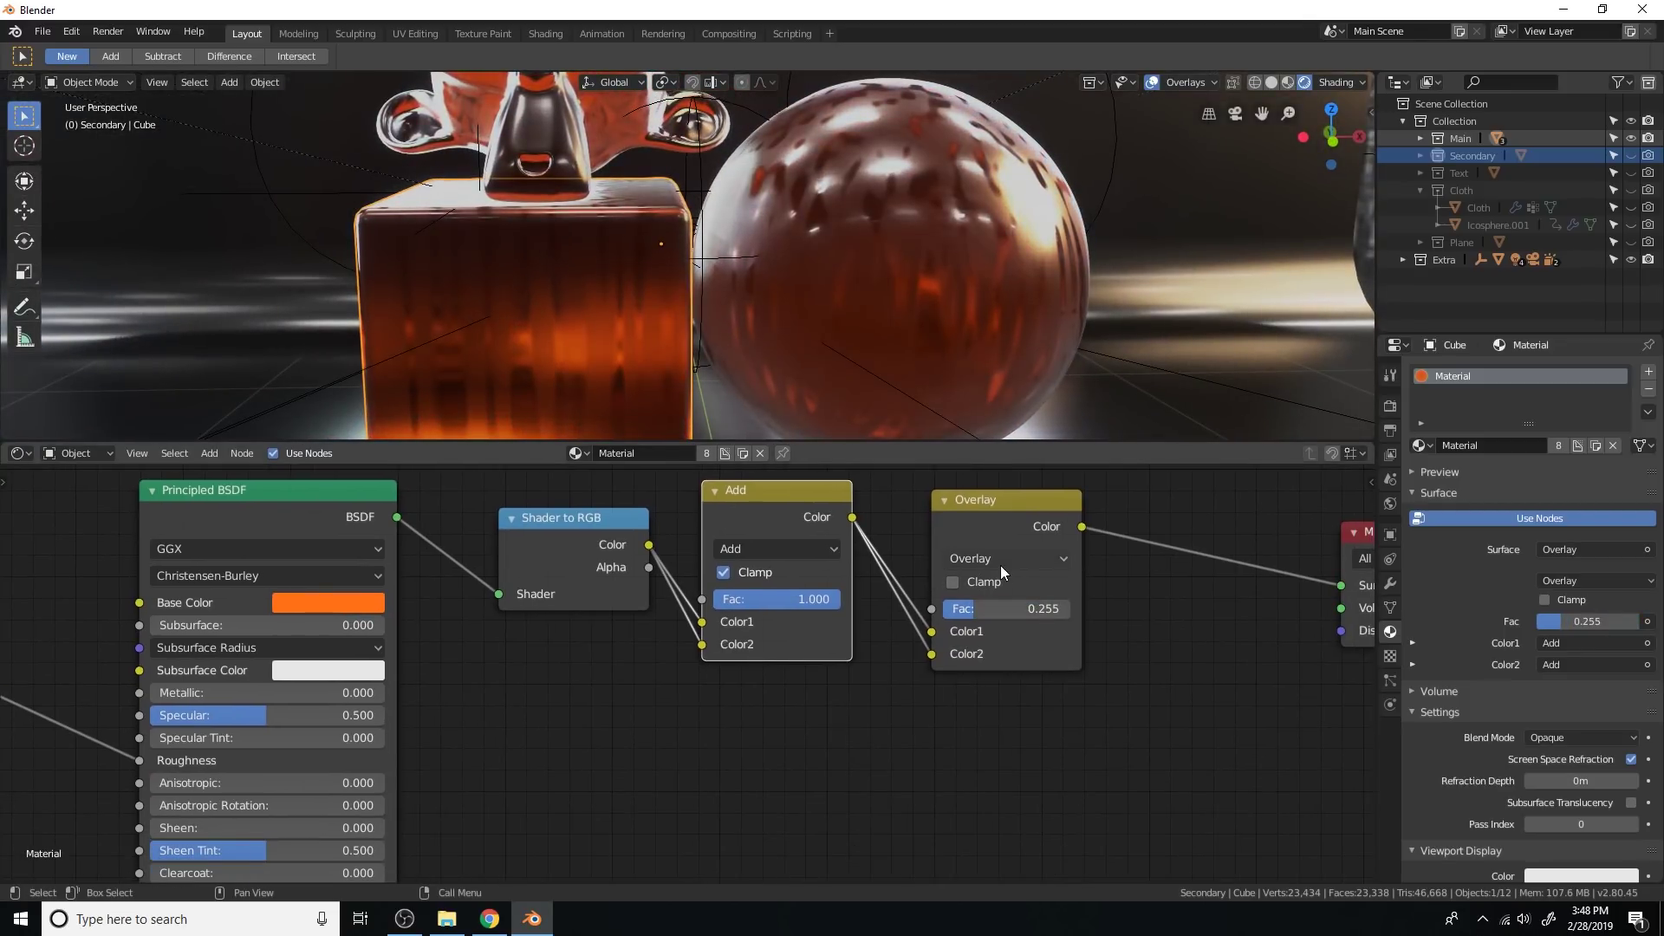
Step: Switch the second mix node's blend type to Screen and view the result through the camera
left_click(1001, 561)
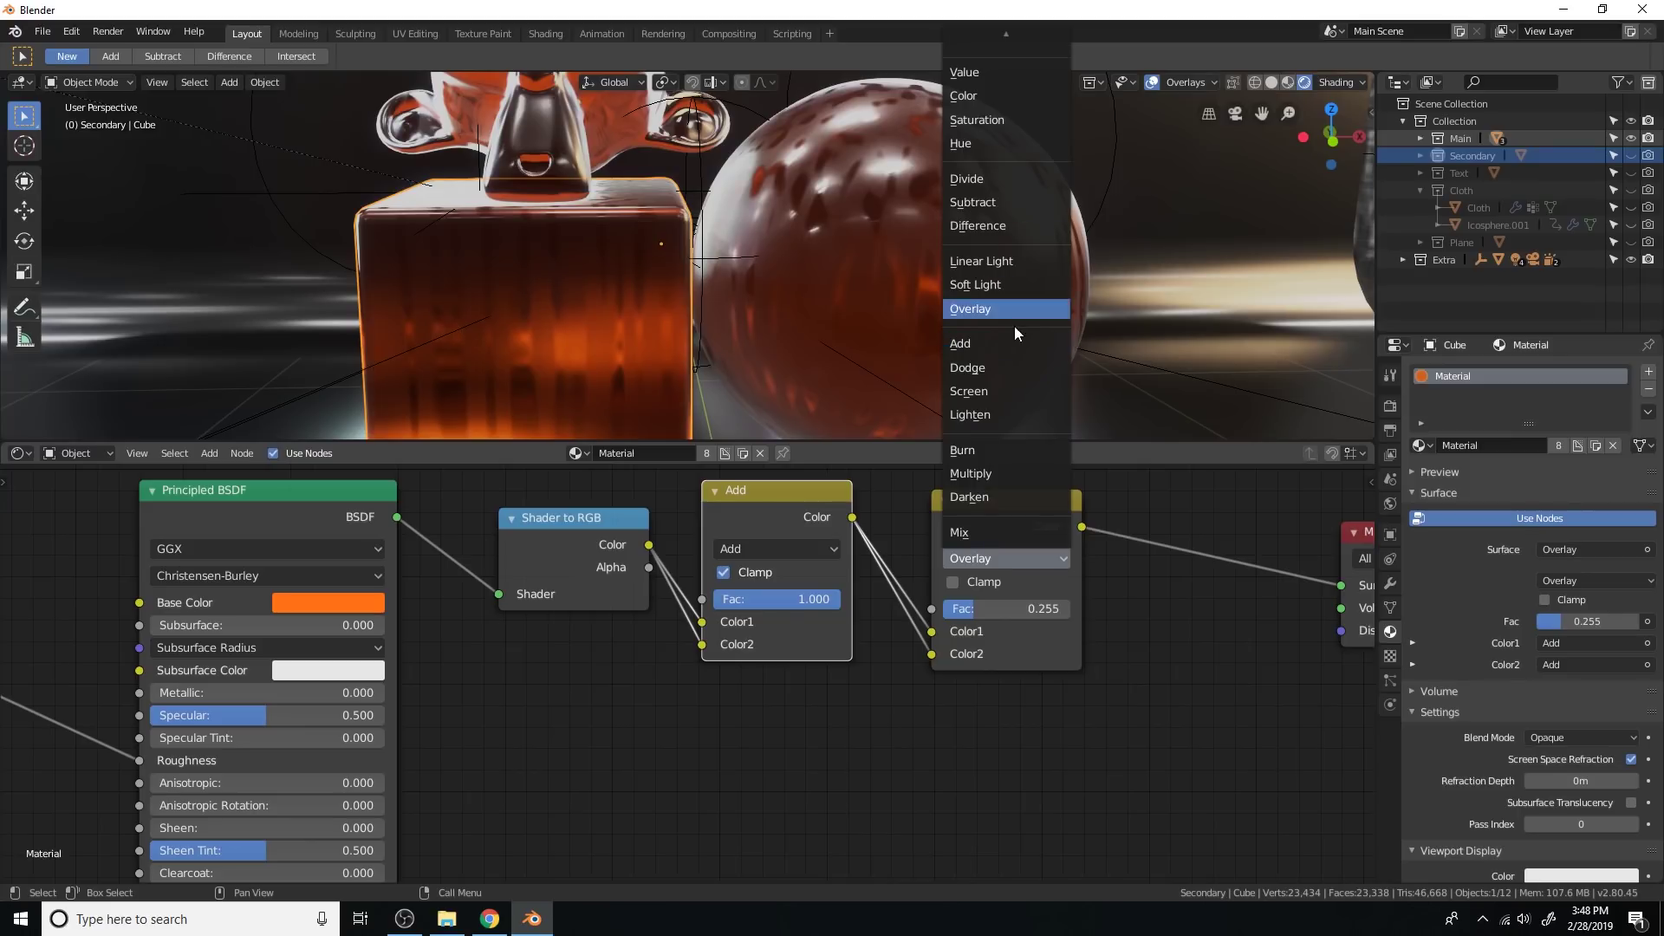
left_click(1006, 386)
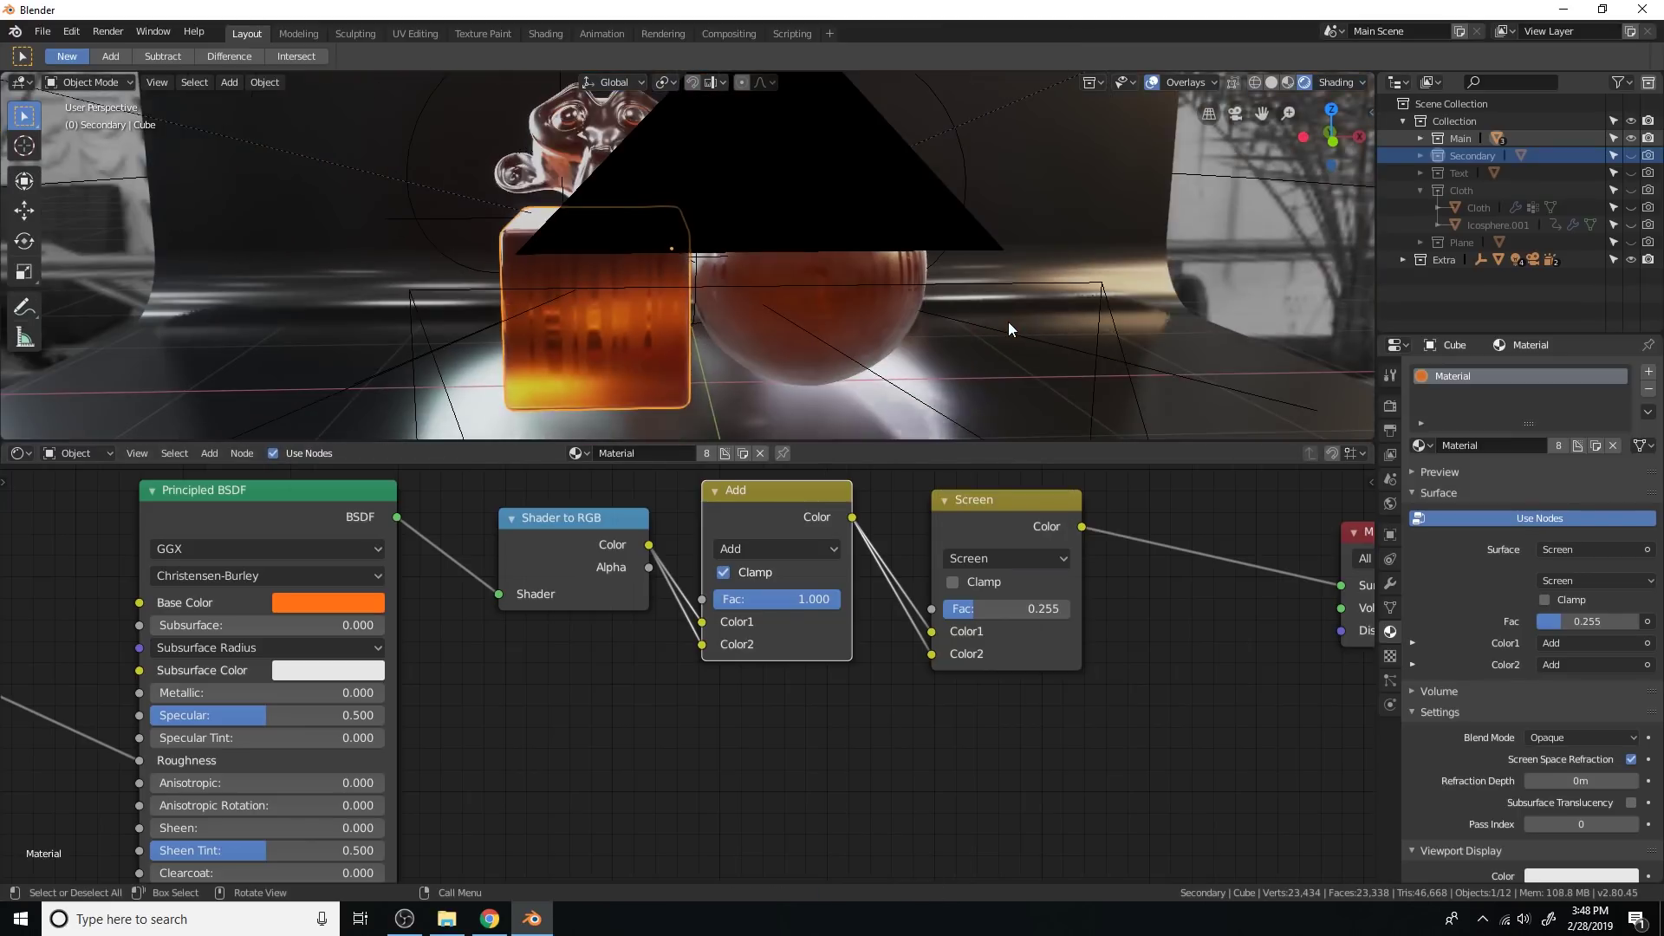
key("KP_0")
scroll(1007, 322, "up", 3)
scroll(815, 700, "down", 6)
Step: Examine the roughness nodes and the streaked material on the cube and sphere from several angles
middle_click_drag(816, 700, 1111, 749)
scroll(996, 329, "down", 2)
middle_click_drag(772, 645, 927, 552)
scroll(959, 308, "down", 2)
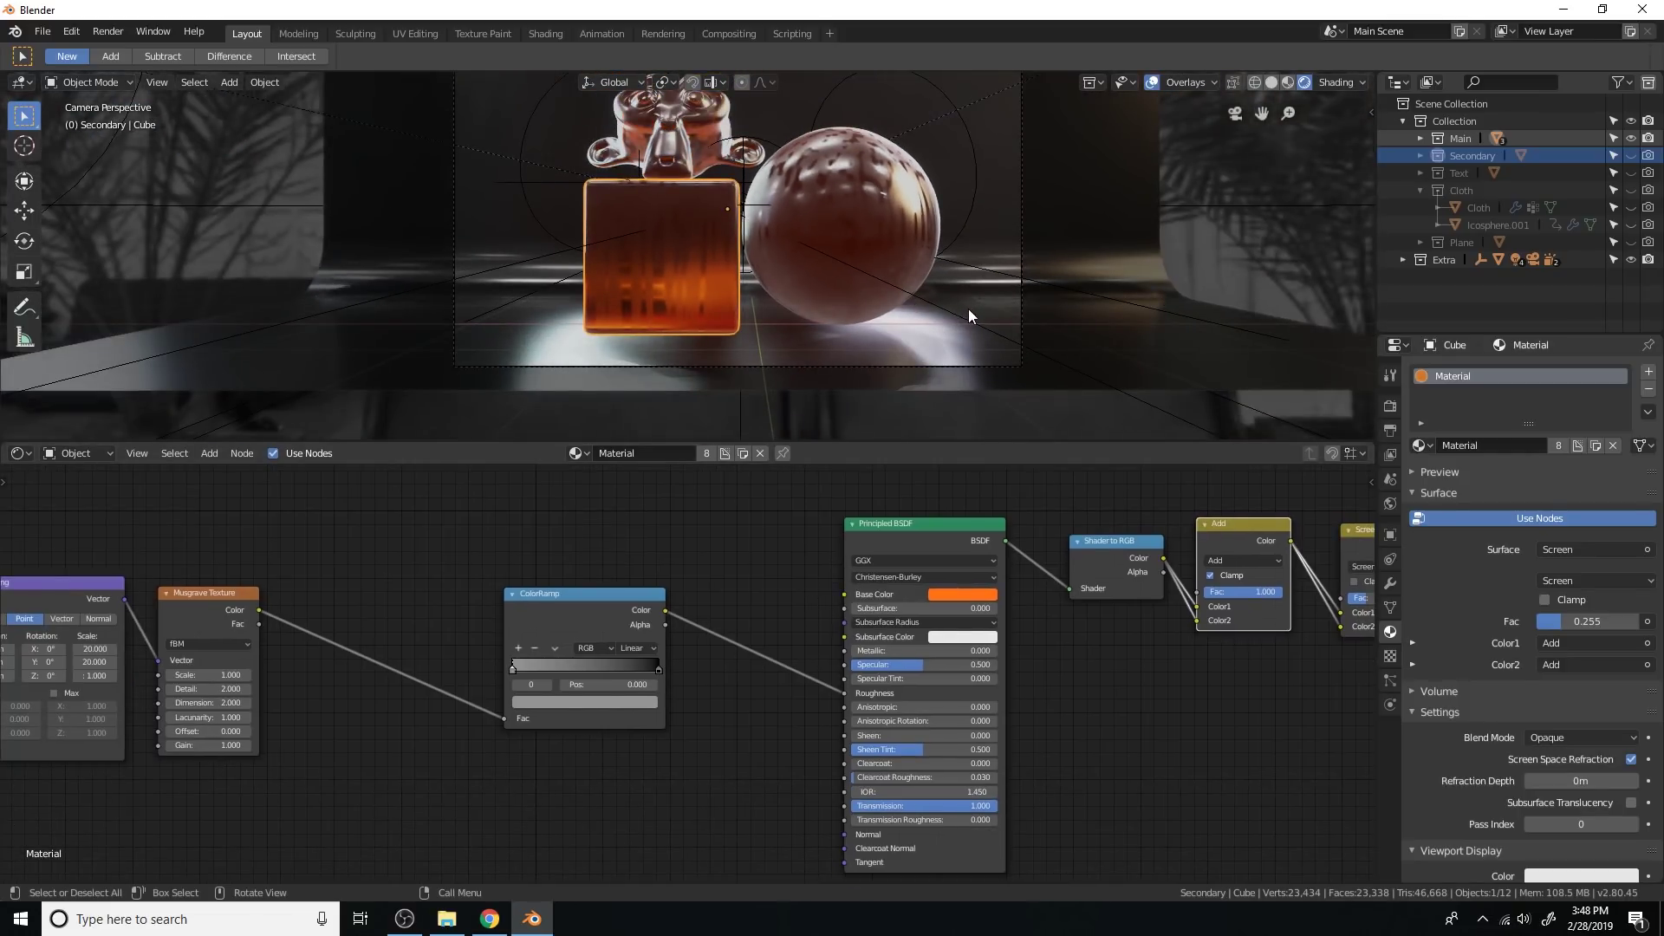
middle_click_drag(1008, 232, 959, 293)
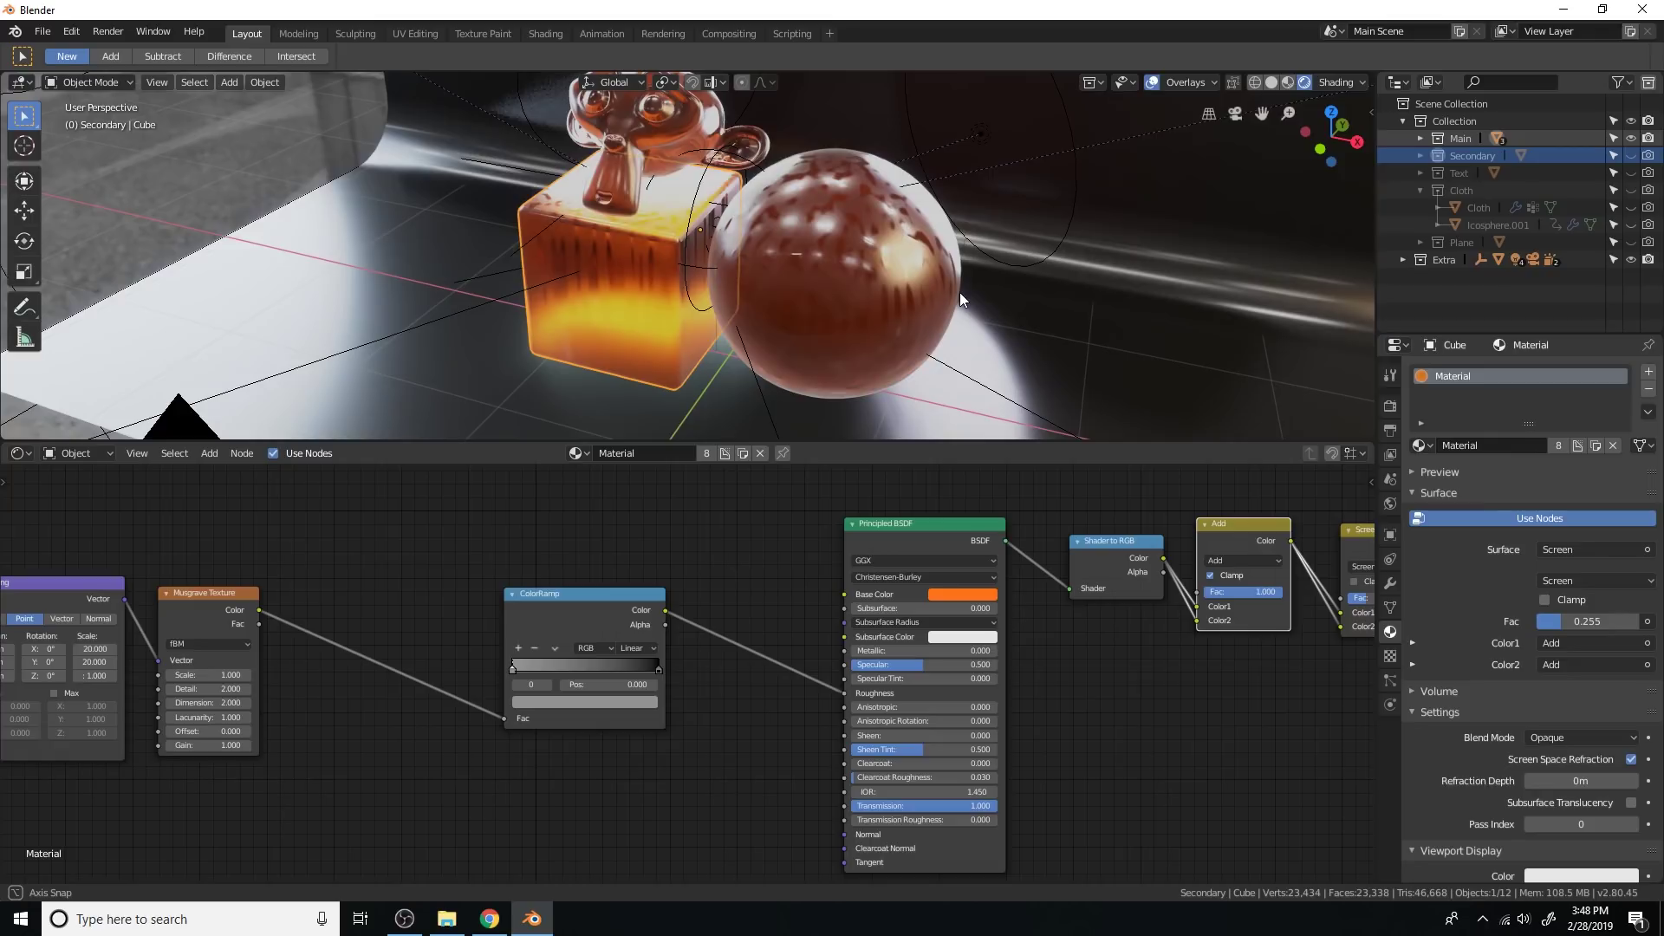
key("KP_0")
middle_click_drag(1006, 256, 896, 312)
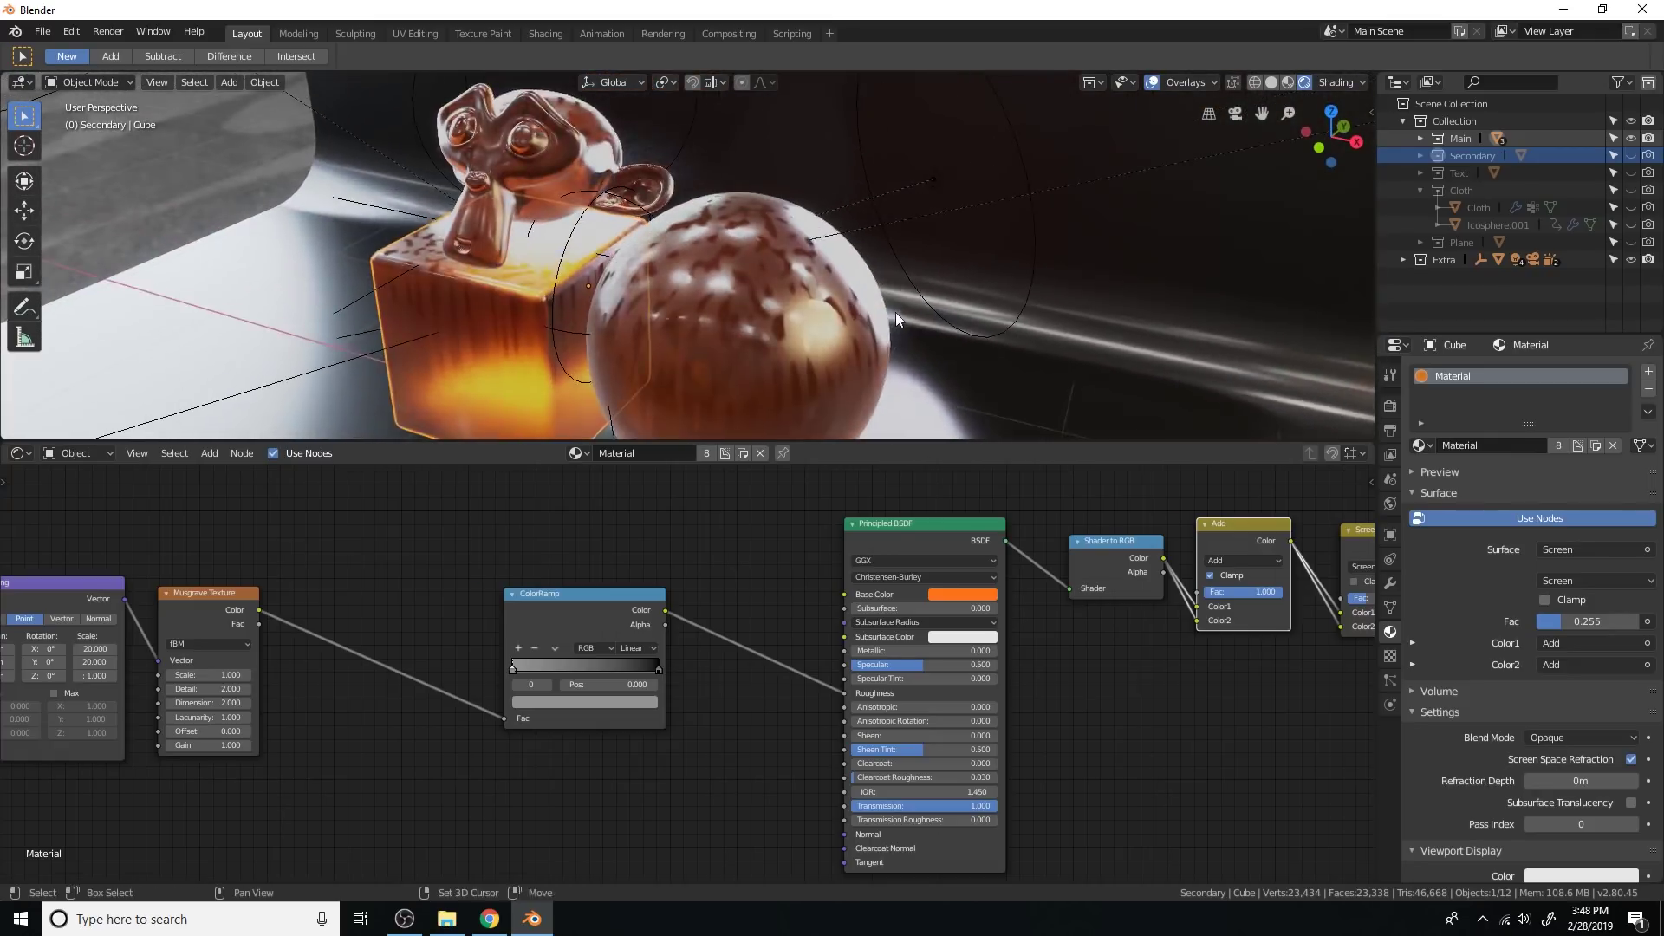
scroll(896, 312, "up", 3)
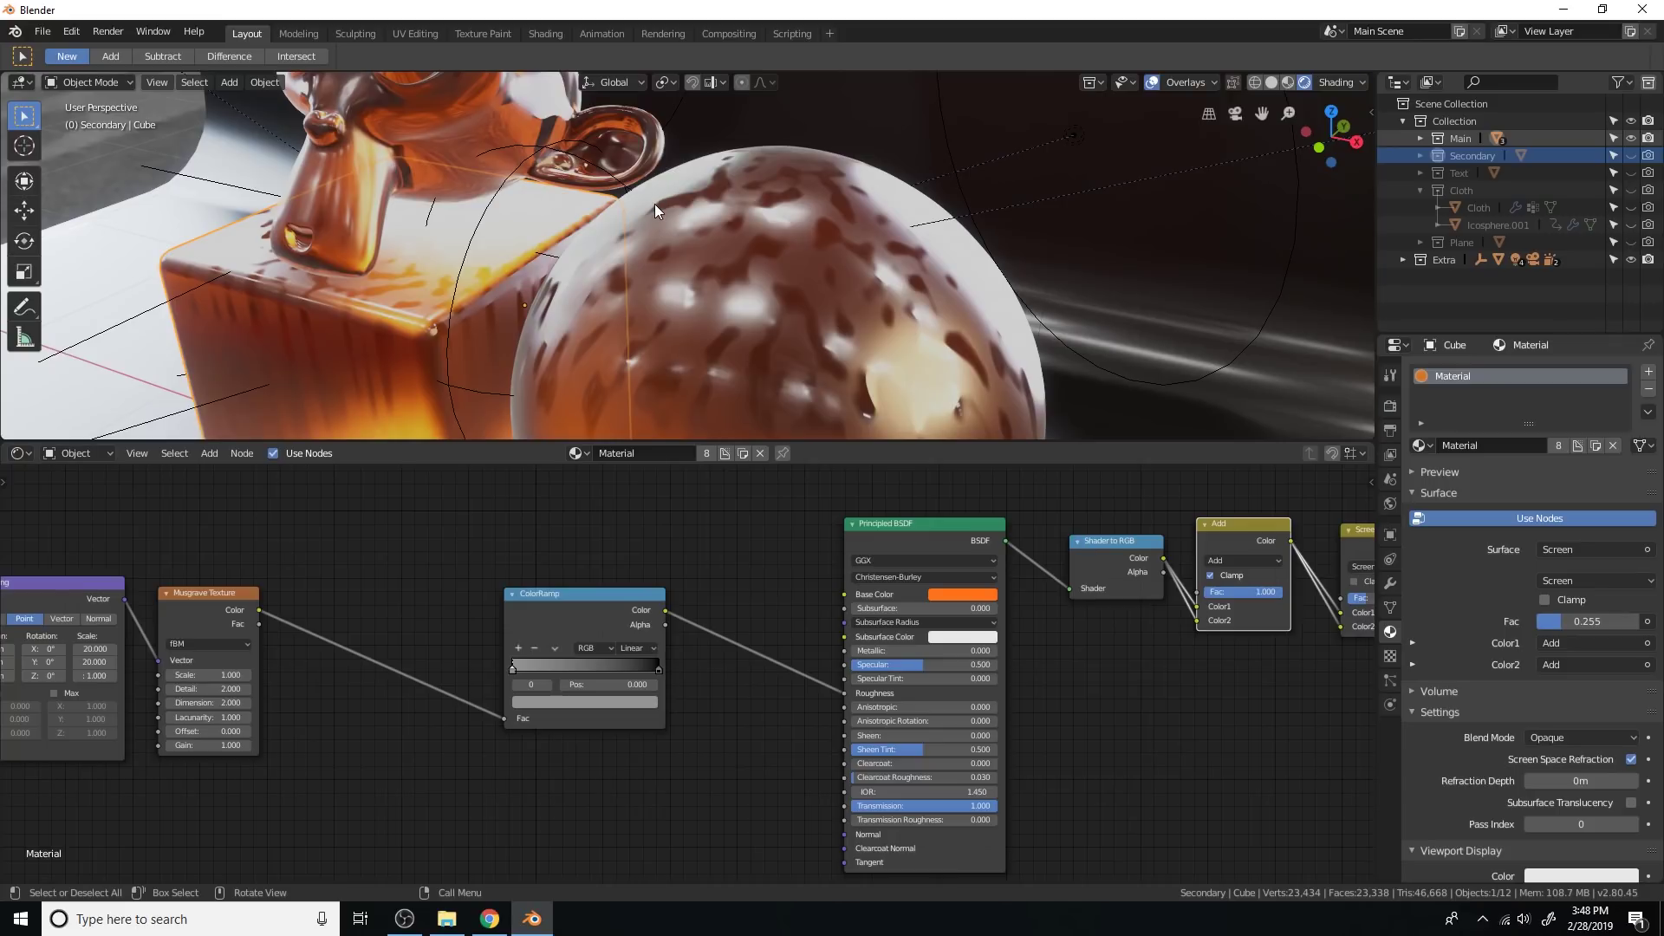
middle_click_drag(558, 303, 783, 276, "shift")
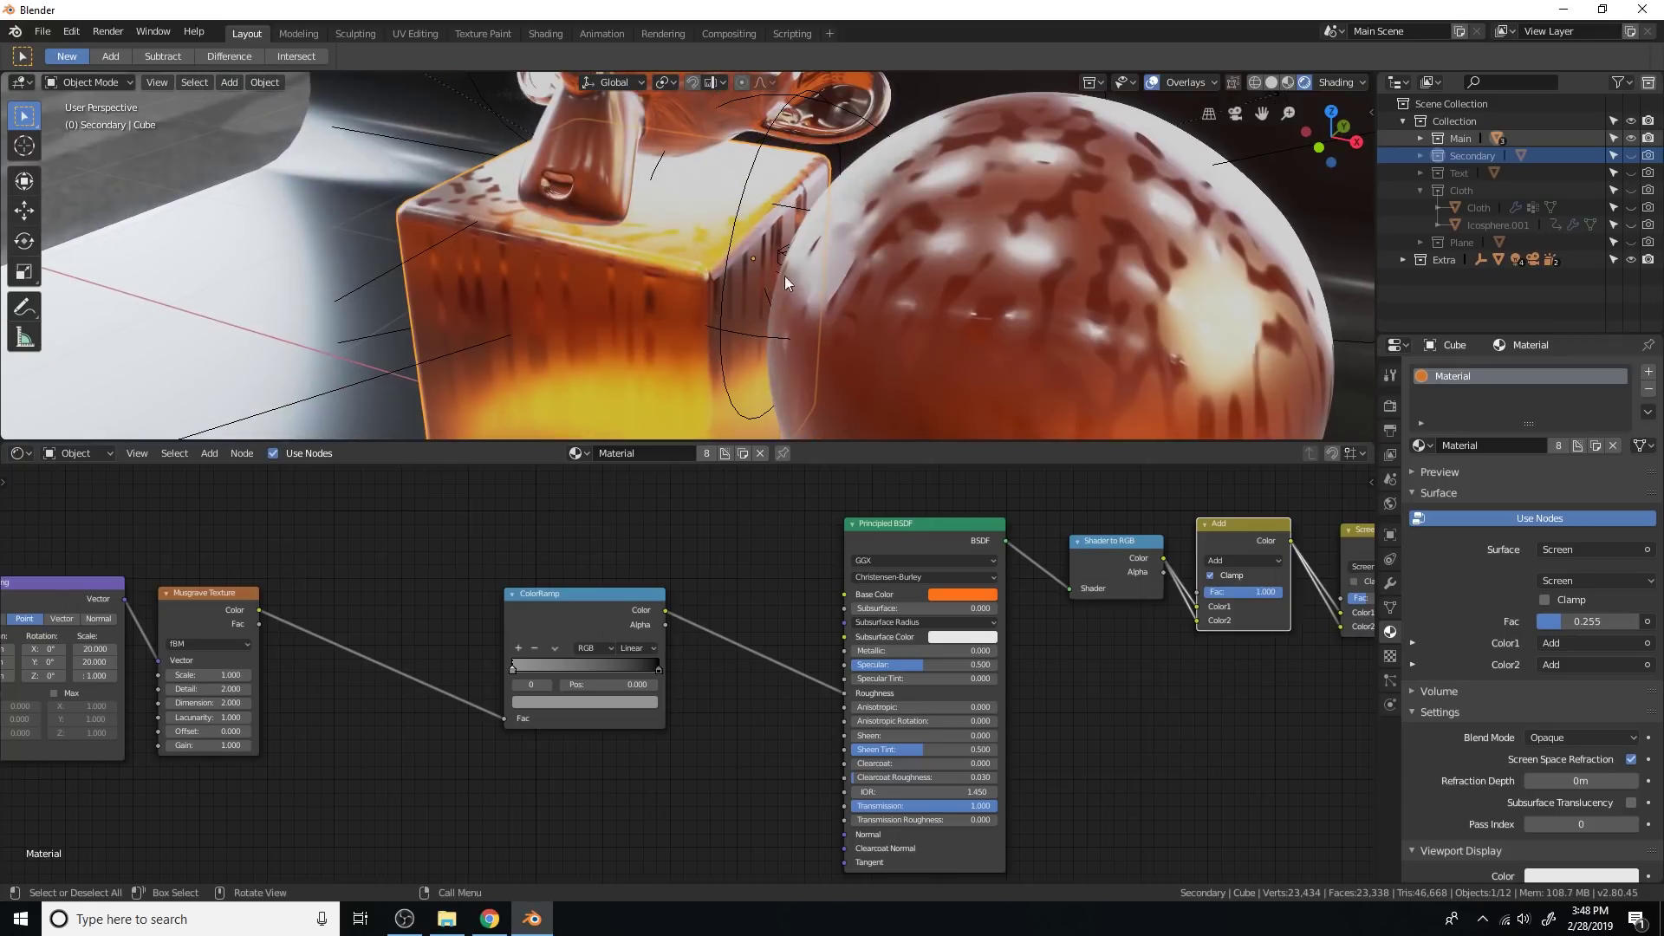
middle_click_drag(821, 345, 832, 178, "shift")
Step: Move the ColorRamp node closer to the Musgrave Texture node
middle_click_drag(565, 602, 955, 679)
left_click_drag(955, 679, 768, 685)
scroll(812, 598, "down", 1)
Step: Add a Gradient Texture with its own Mapping and Texture Coordinate nodes above the Musgrave chain and preview it on the objects
middle_click_drag(813, 595, 891, 709)
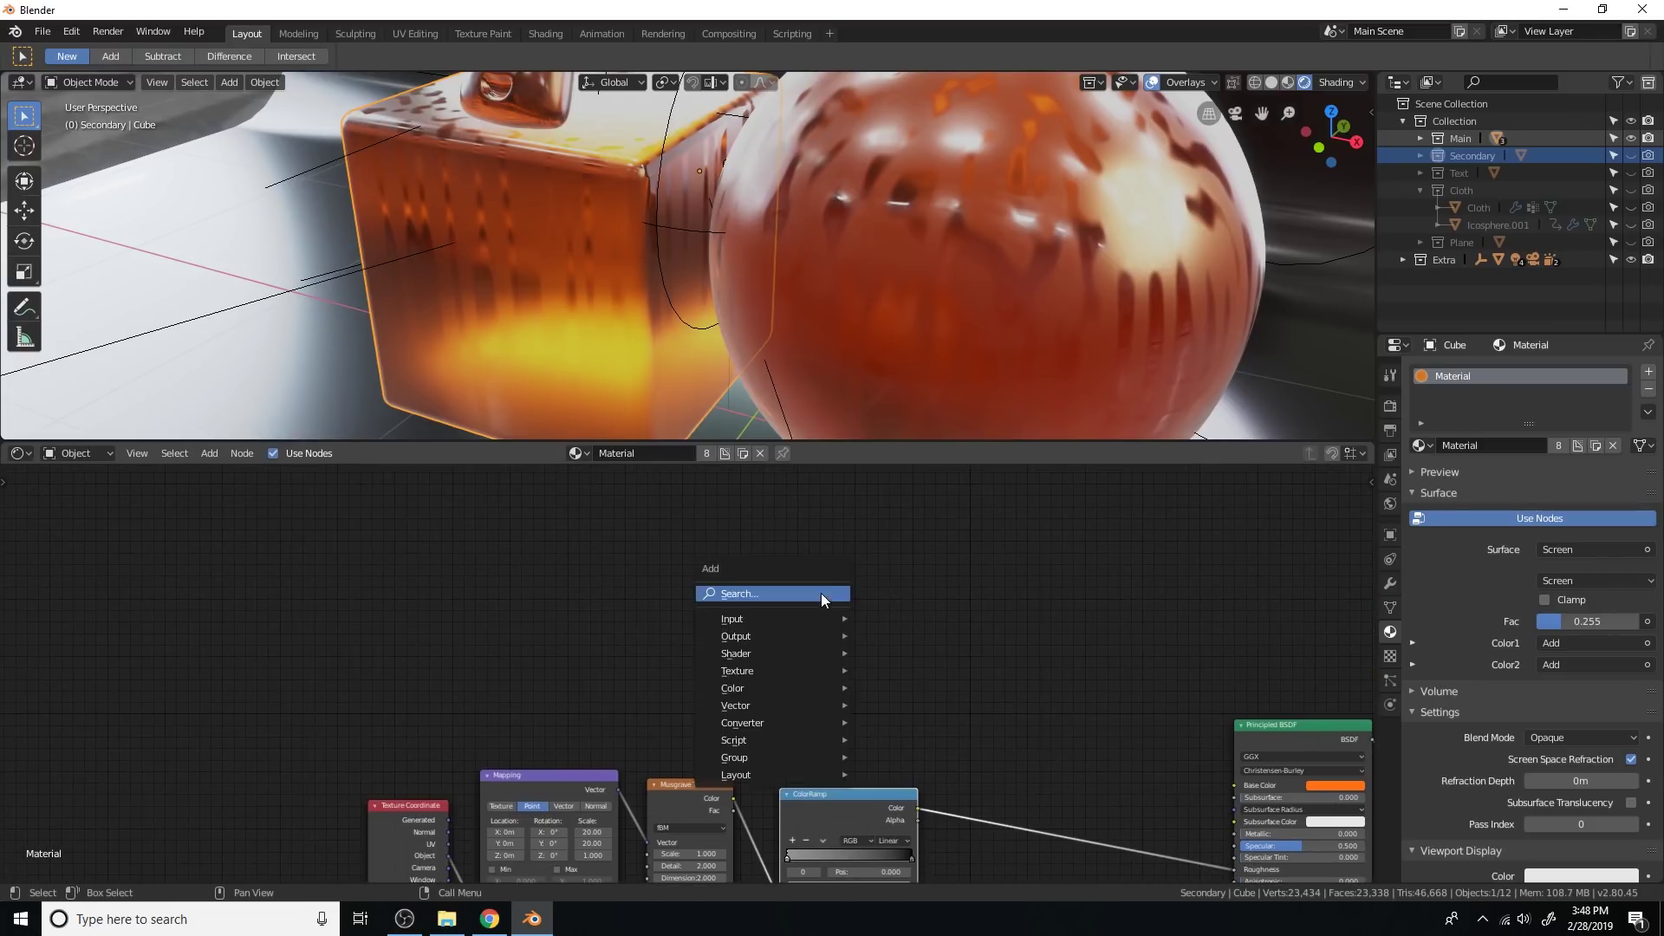
left_click(822, 598)
key("Return")
left_click(736, 621)
key("ctrl+t")
left_click(736, 620, "ctrl+shift")
scroll(485, 656, "up", 3)
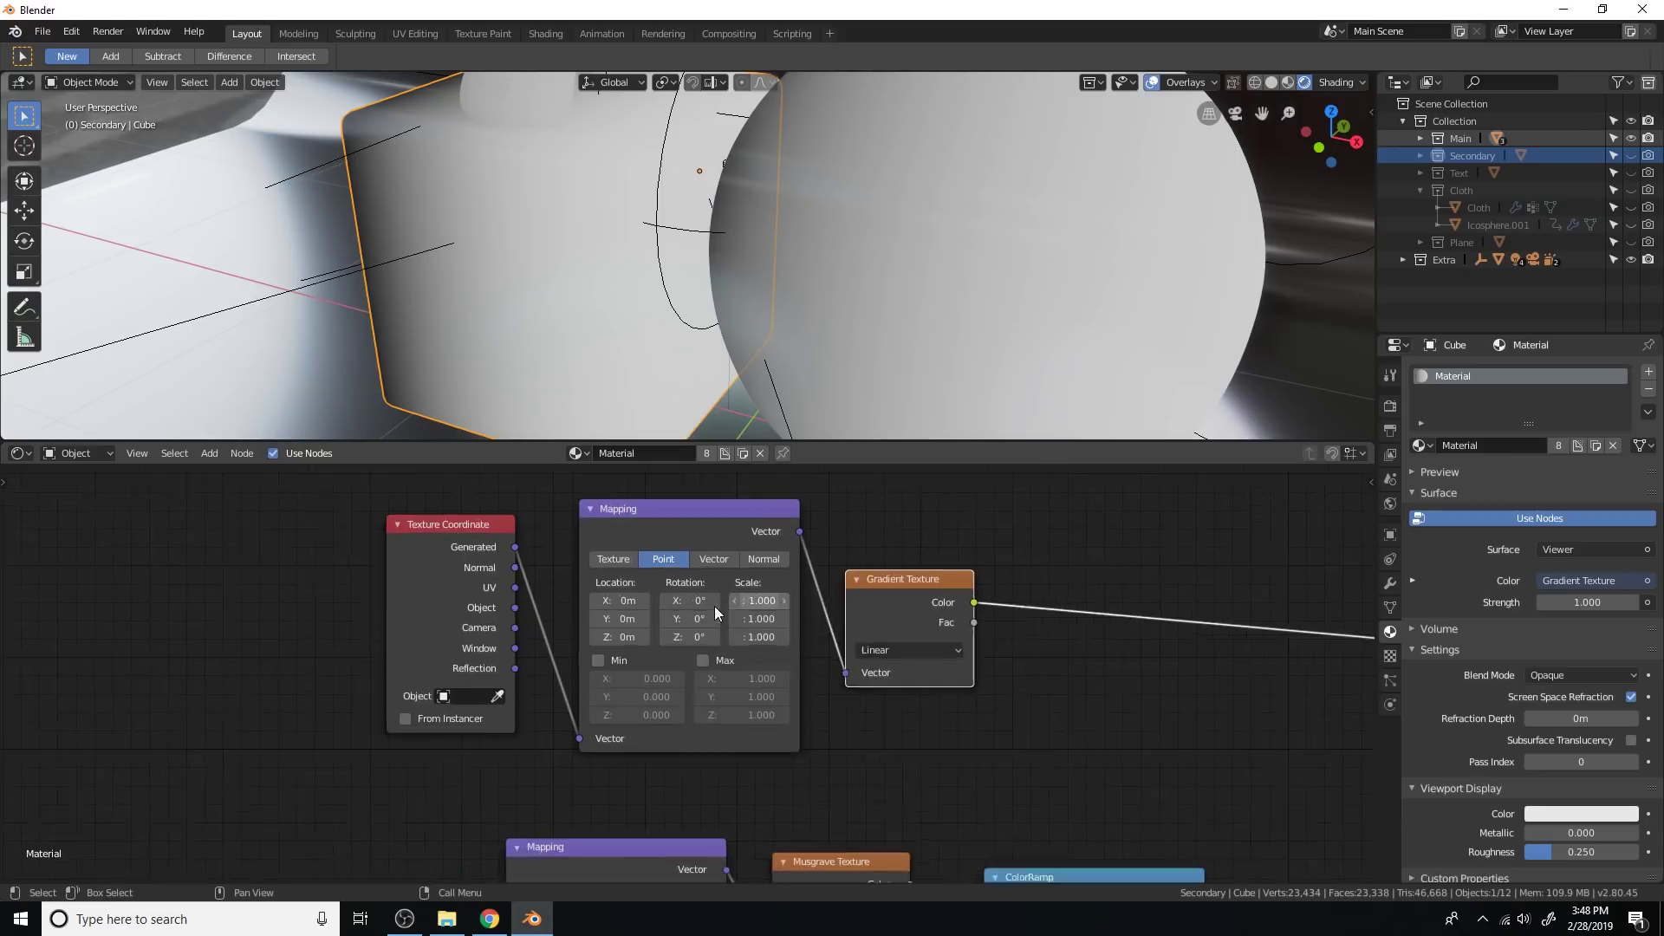
Step: Viewing through the camera, set the gradient's Mapping Y rotation to 90° so the gradient runs vertically
key("KP_0")
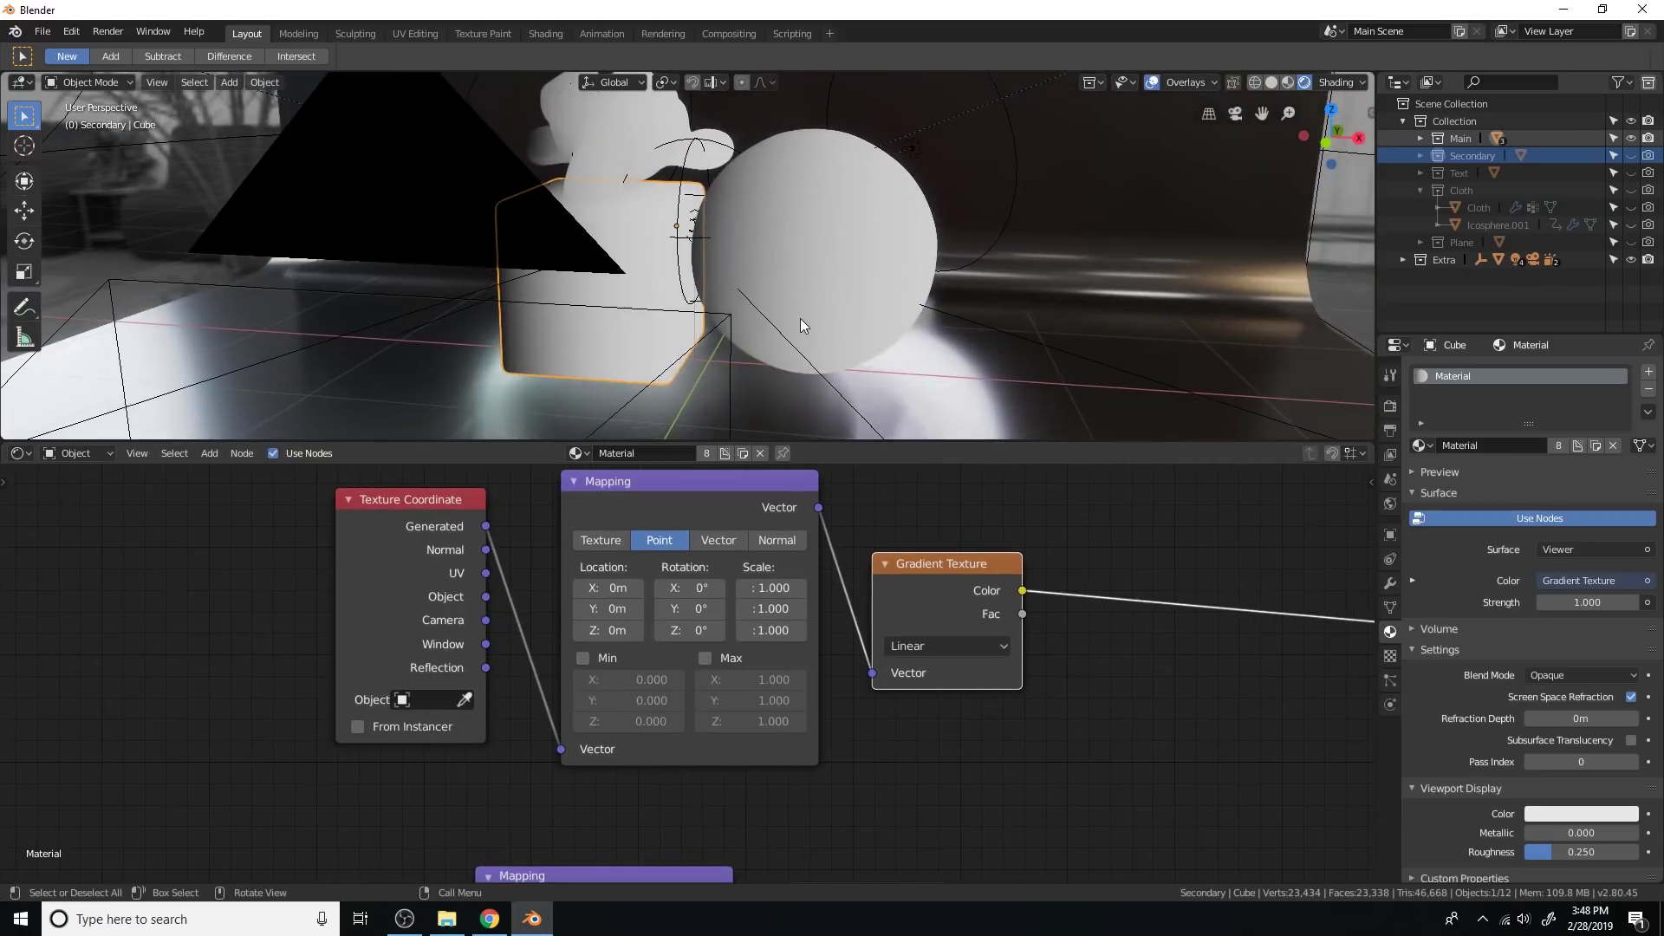
scroll(624, 321, "up", 2)
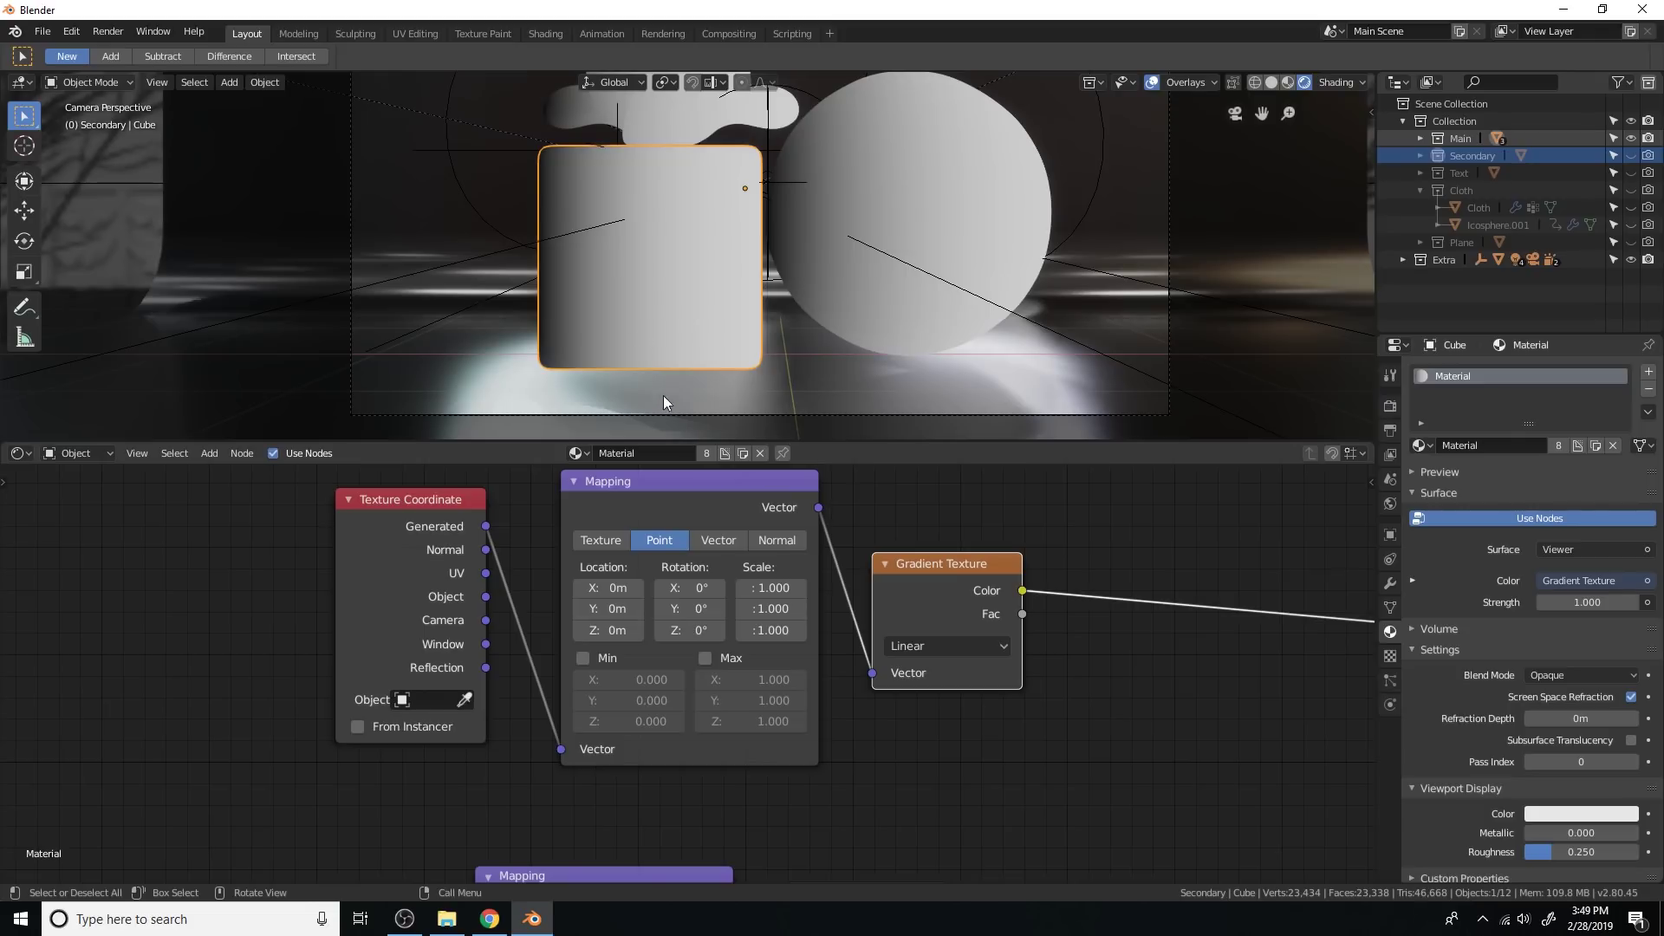
scroll(707, 581, "up", 2)
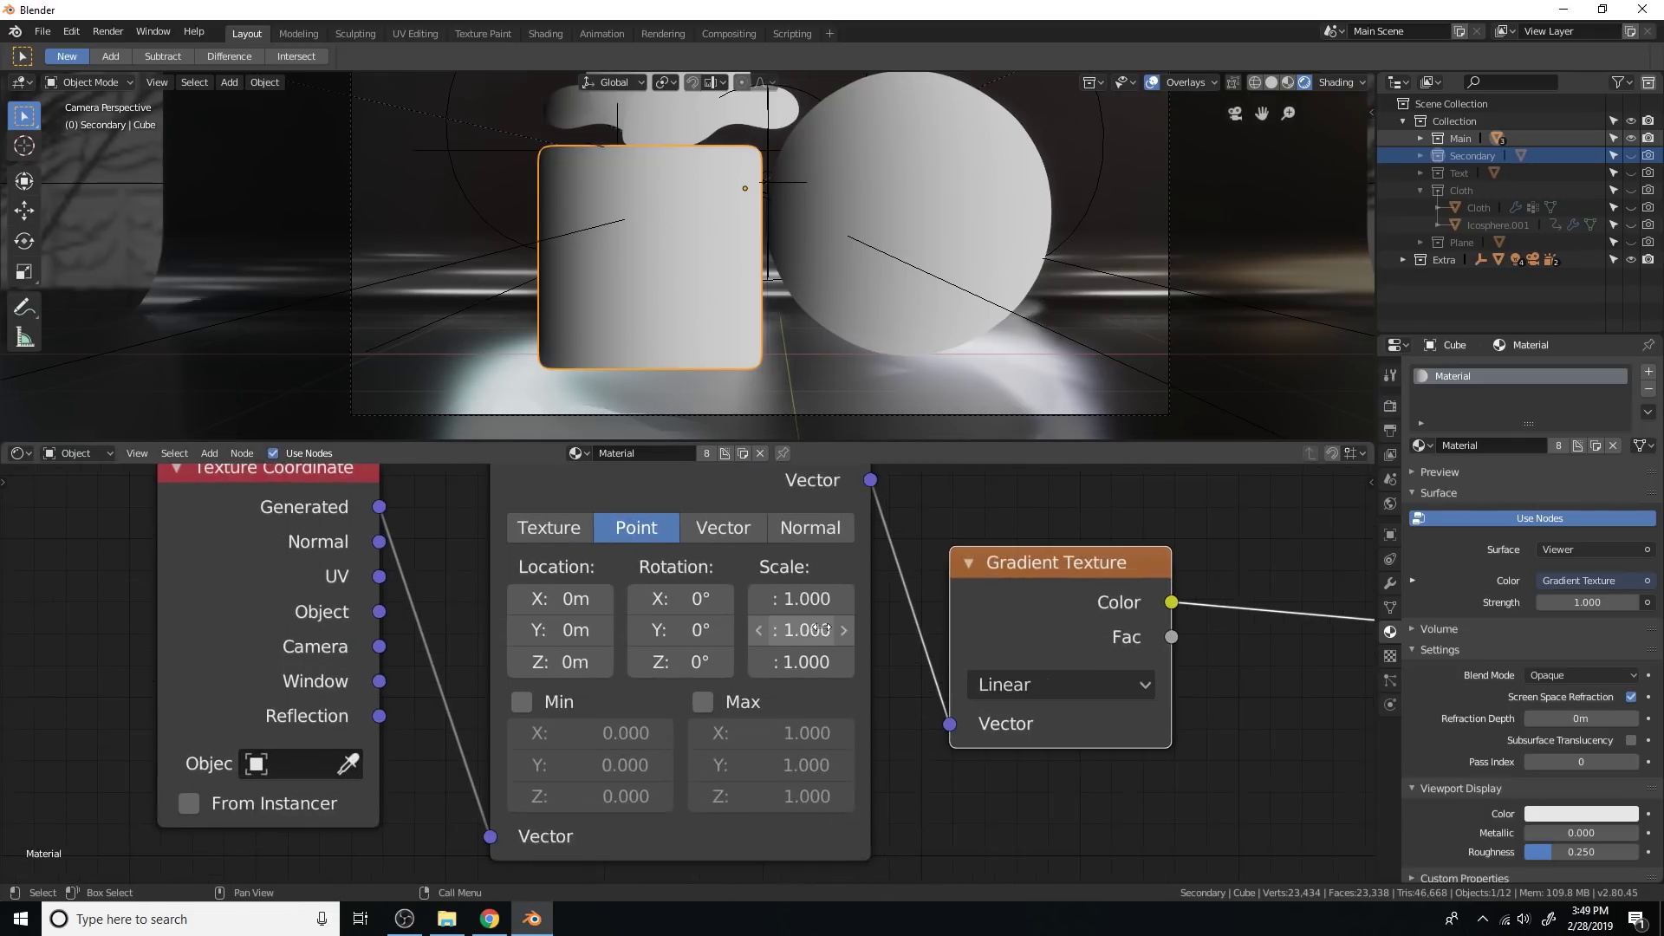
left_click(682, 630)
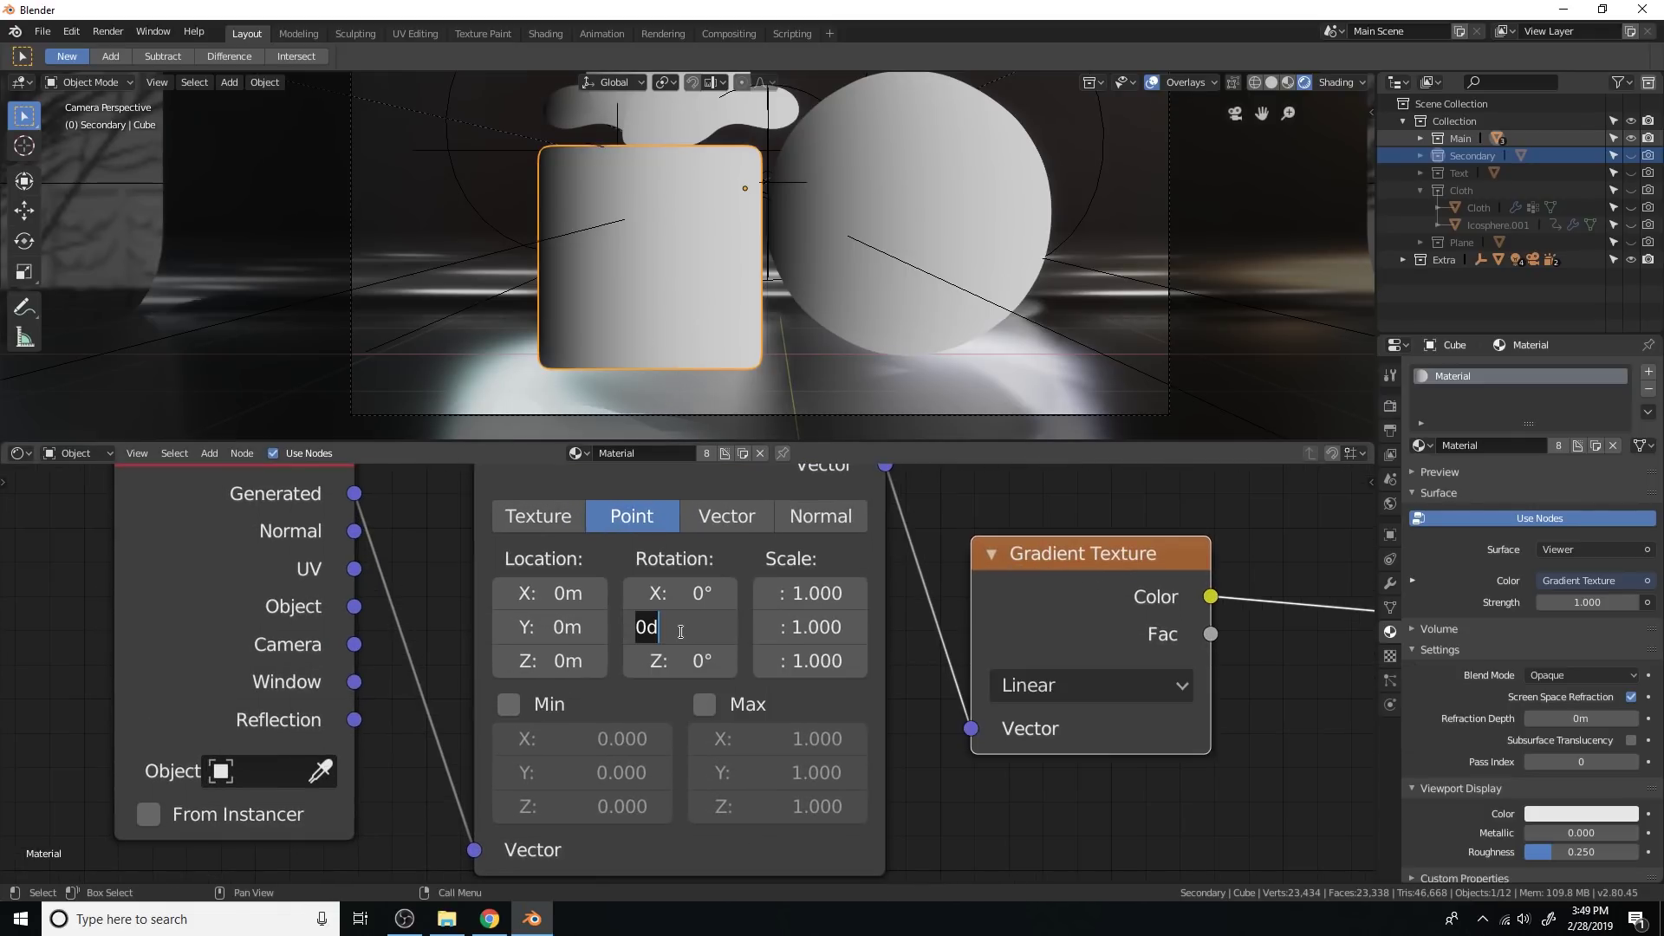
type("90")
key("Return")
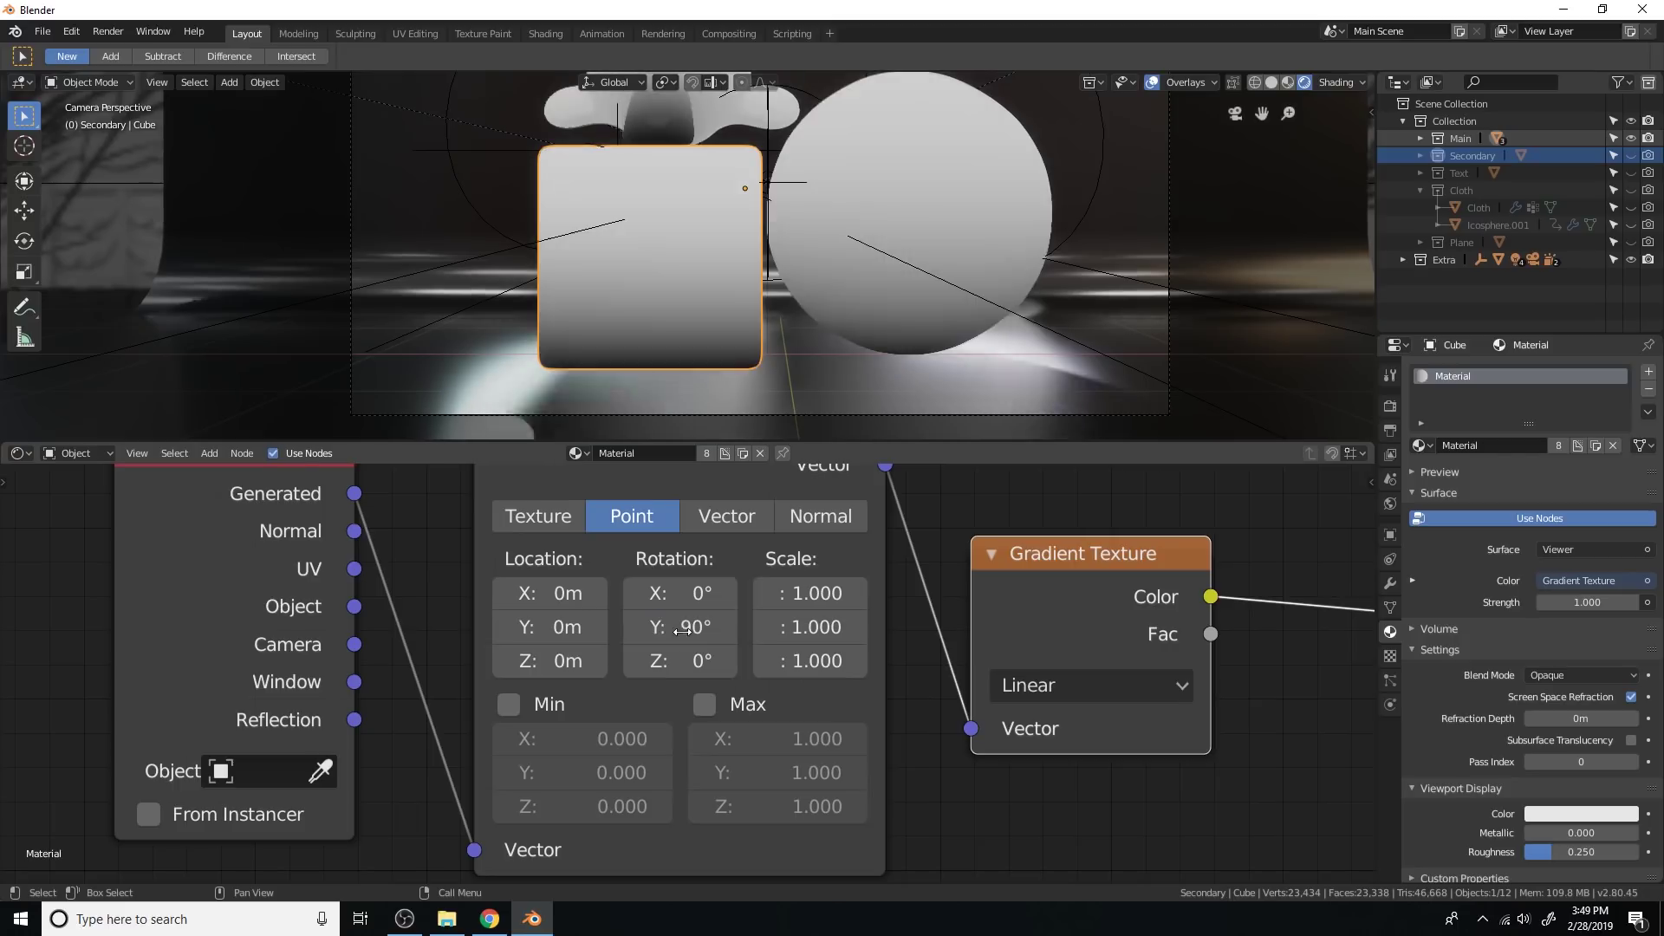
Step: Set the gradient's Mapping X location to -0.8 m
scroll(869, 637, "down", 2)
middle_click_drag(870, 637, 1127, 703)
scroll(1005, 695, "up", 3)
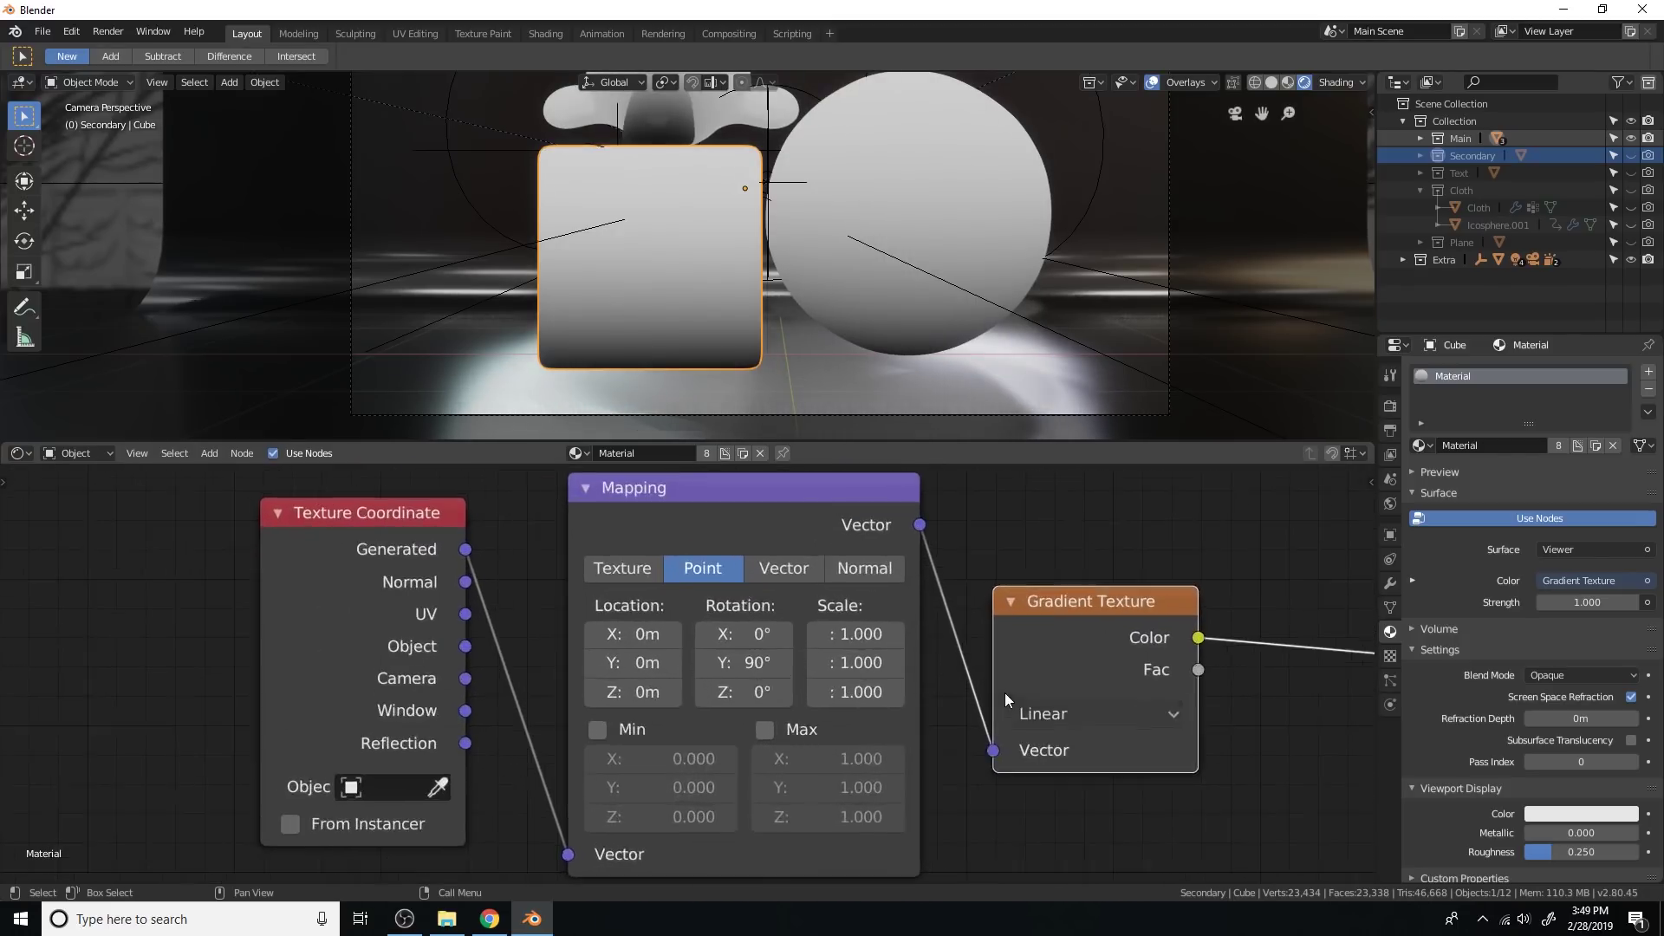
mouse_move(622, 618)
left_mouse_down()
mouse_move(674, 617)
mouse_move(552, 617)
left_mouse_up()
scroll(628, 618, "down", 4)
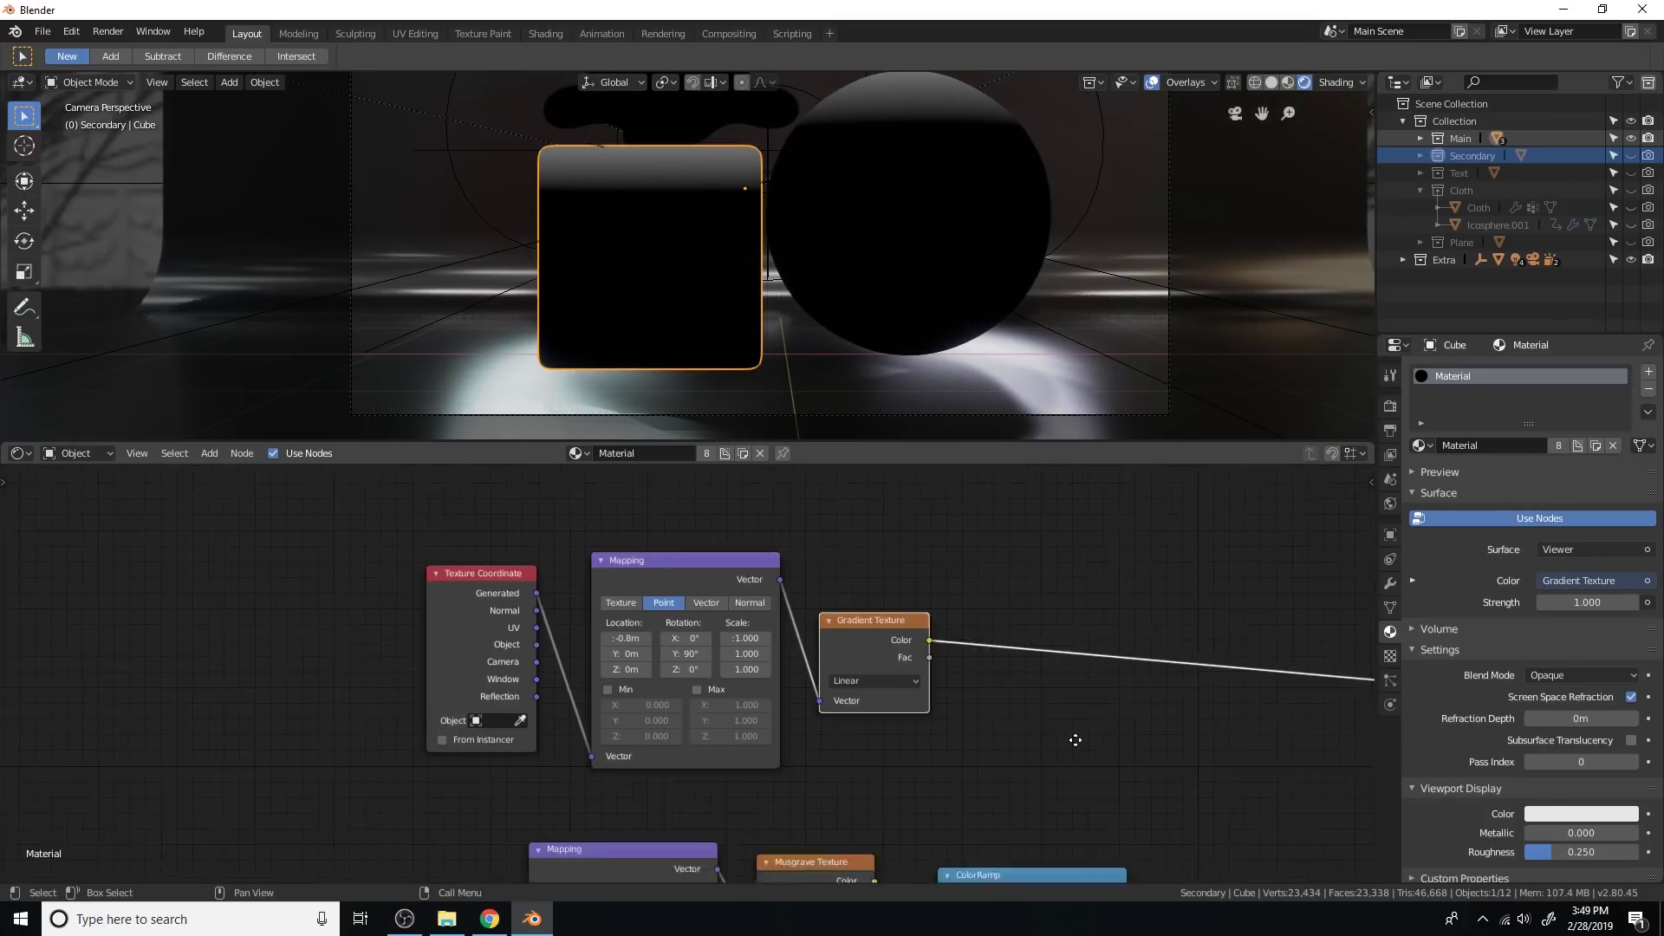
Step: Rearrange the Gradient Texture, ColorRamp and Musgrave Texture nodes to make room for a mix node before the ColorRamp
middle_click_drag(1077, 735, 822, 572)
left_click_drag(724, 528, 894, 646)
middle_click_drag(848, 790, 798, 689)
scroll(798, 689, "up", 1)
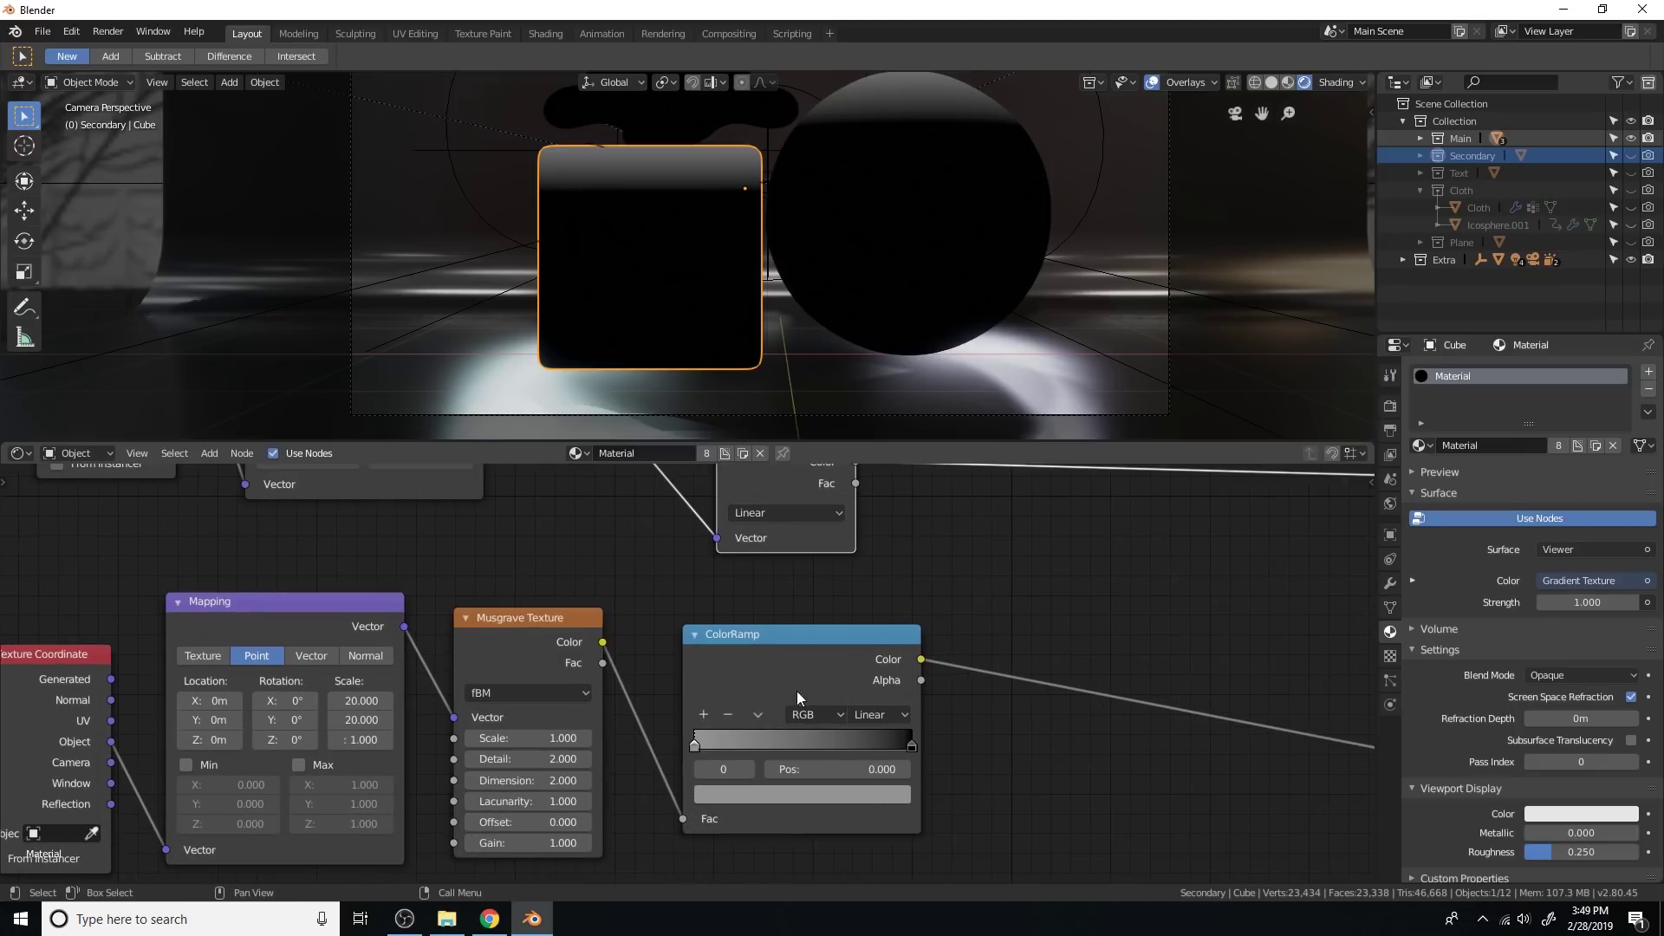
left_click_drag(797, 691, 1137, 691)
scroll(953, 674, "down", 3)
middle_click_drag(637, 658, 719, 685)
left_click_drag(719, 684, 816, 697)
Step: Combine the Gradient Texture and Musgrave Texture colors with a Mix node, expand it and set its blend type to Screen
right_click_drag(816, 697, 849, 568, "ctrl+shift")
middle_click_drag(784, 639, 767, 639)
scroll(811, 611, "up", 3)
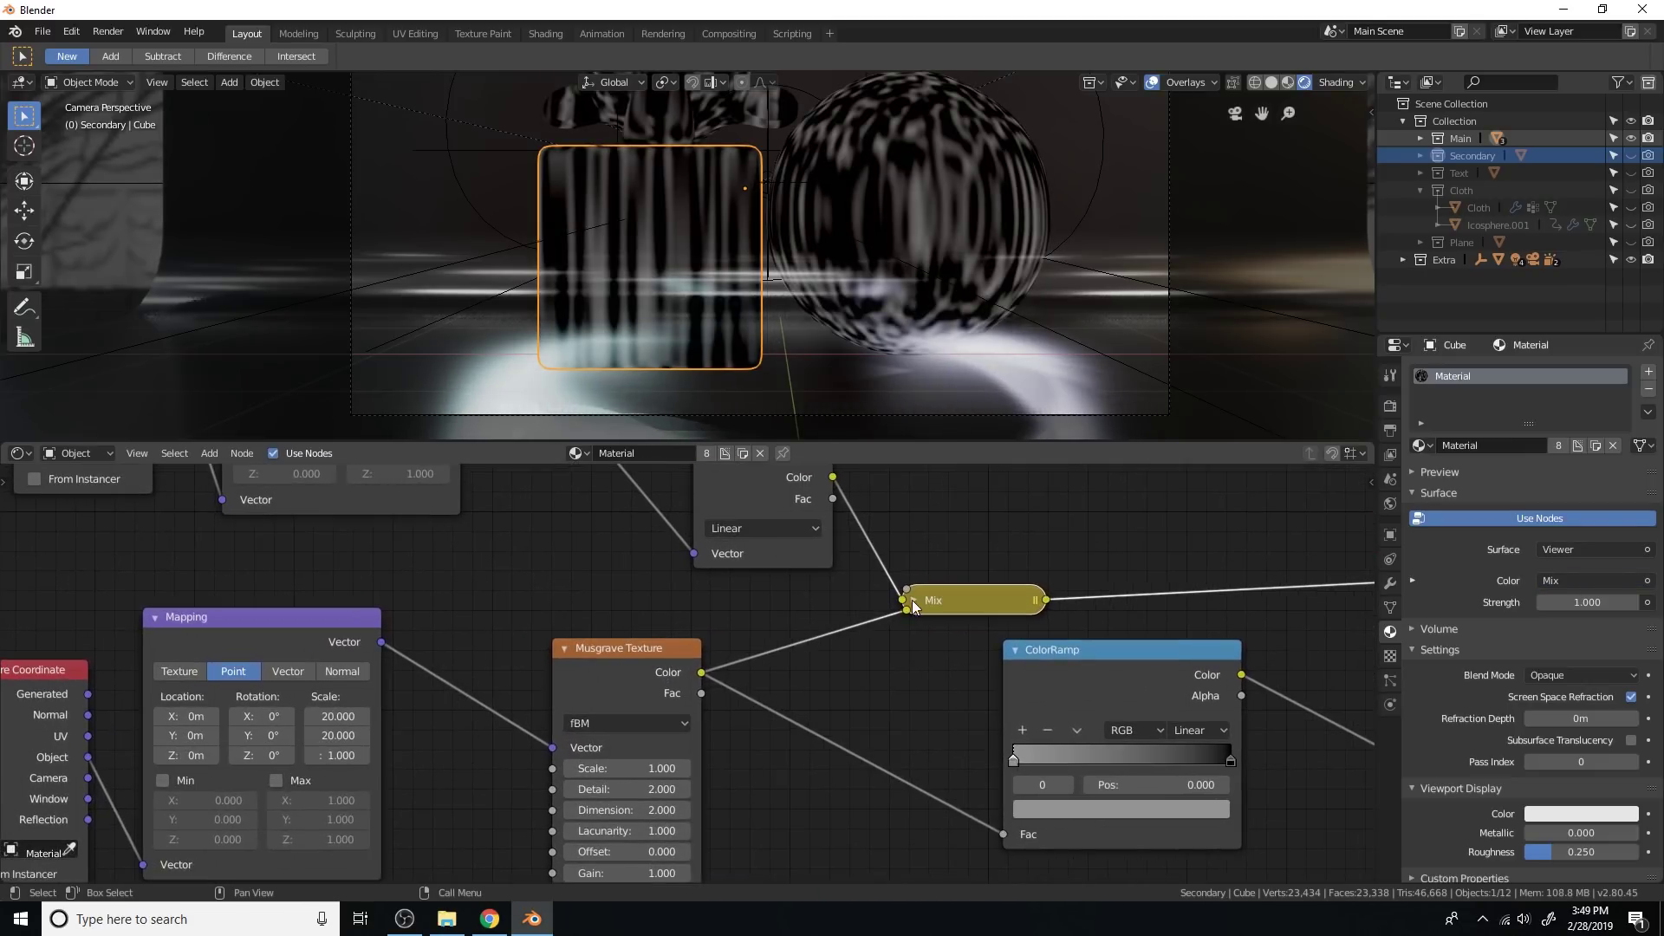
left_click(912, 600)
left_click(945, 650)
left_click(969, 492)
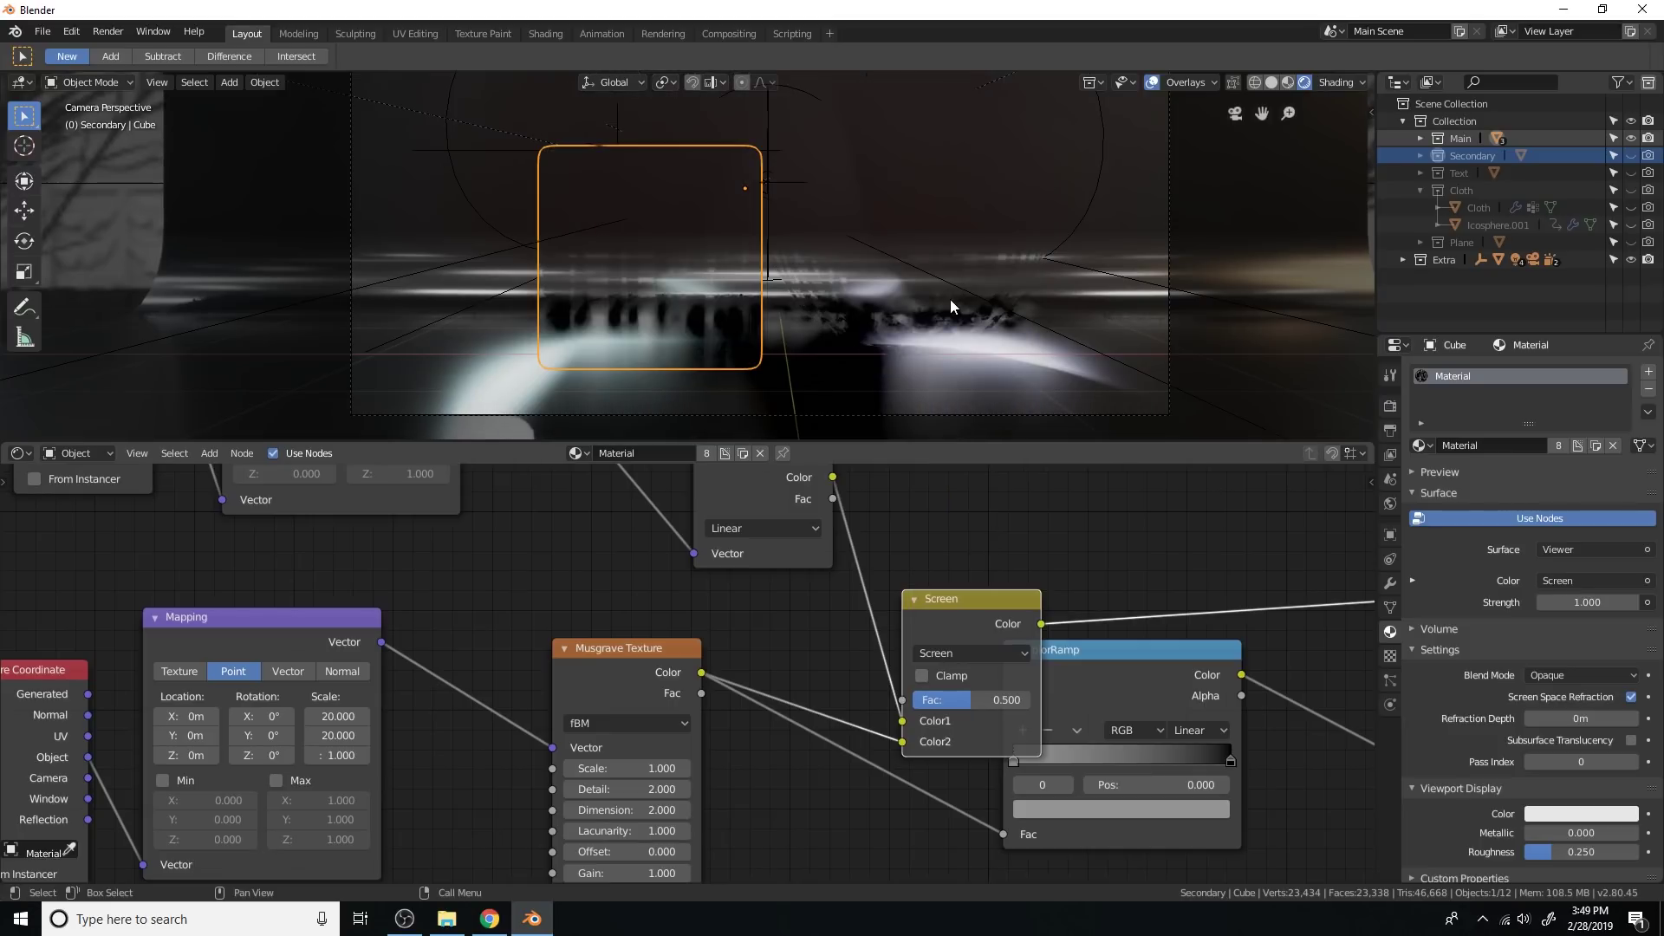
Step: Set the new Screen node's factor to 1.000 and check the combined pattern on the objects from an angle
scroll(950, 299, "up", 2)
scroll(950, 299, "up", 1)
left_click_drag(979, 700, 1044, 699)
middle_click_drag(960, 282, 907, 309)
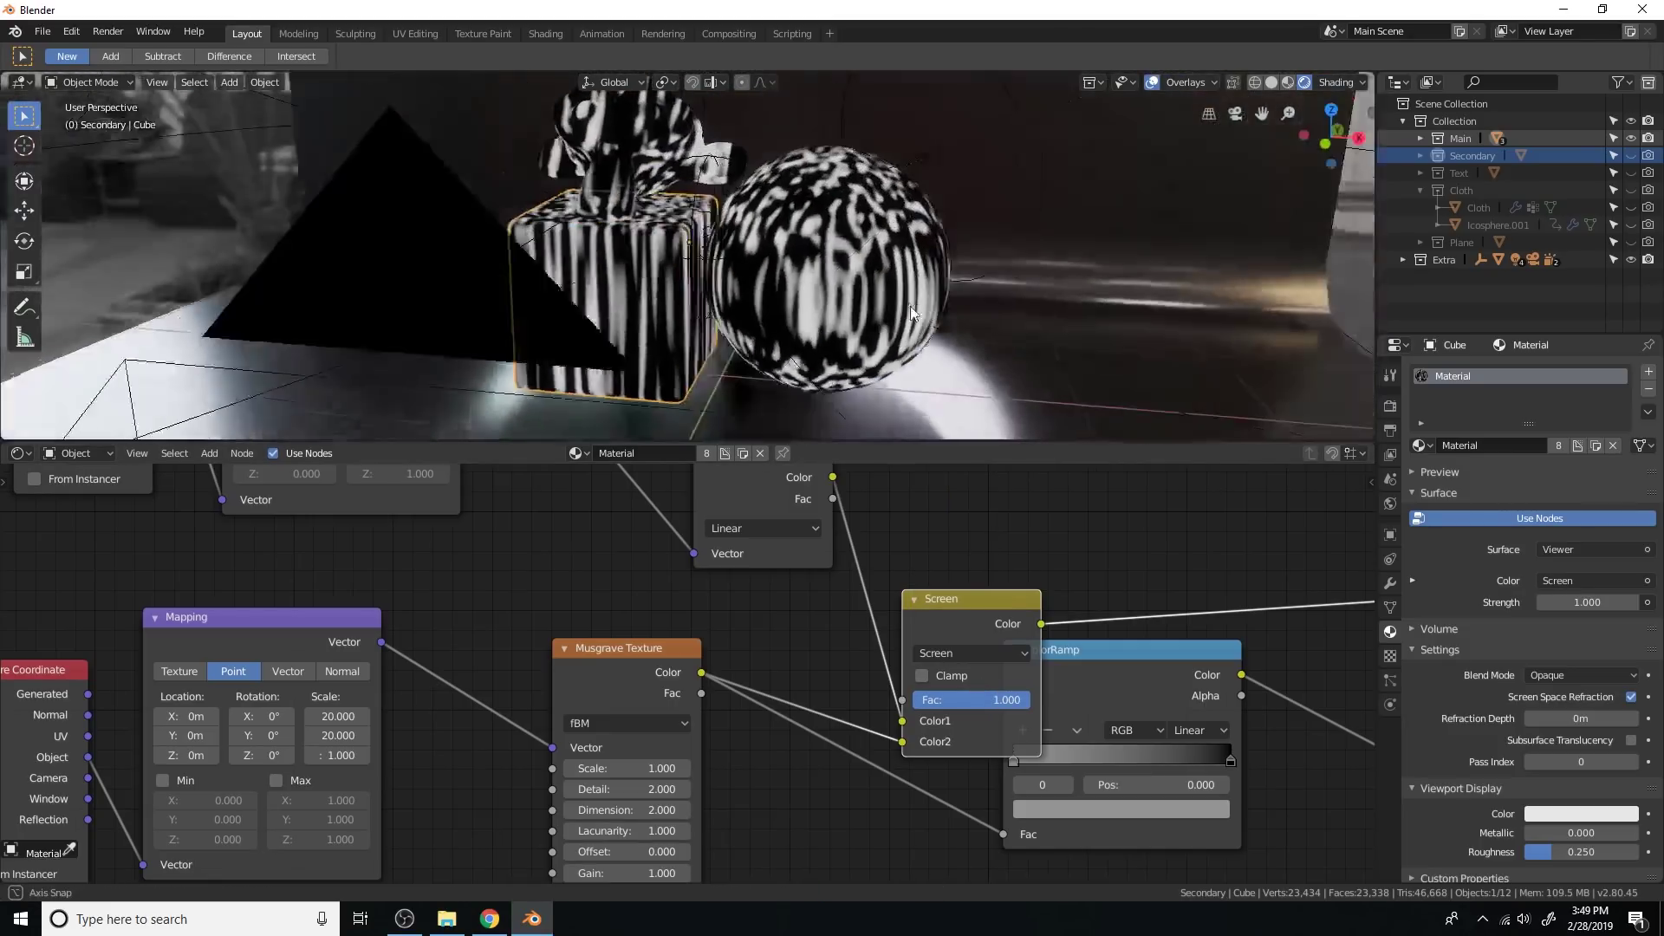
scroll(870, 547, "up", 1)
middle_click_drag(866, 544, 866, 603)
scroll(907, 572, "down", 3)
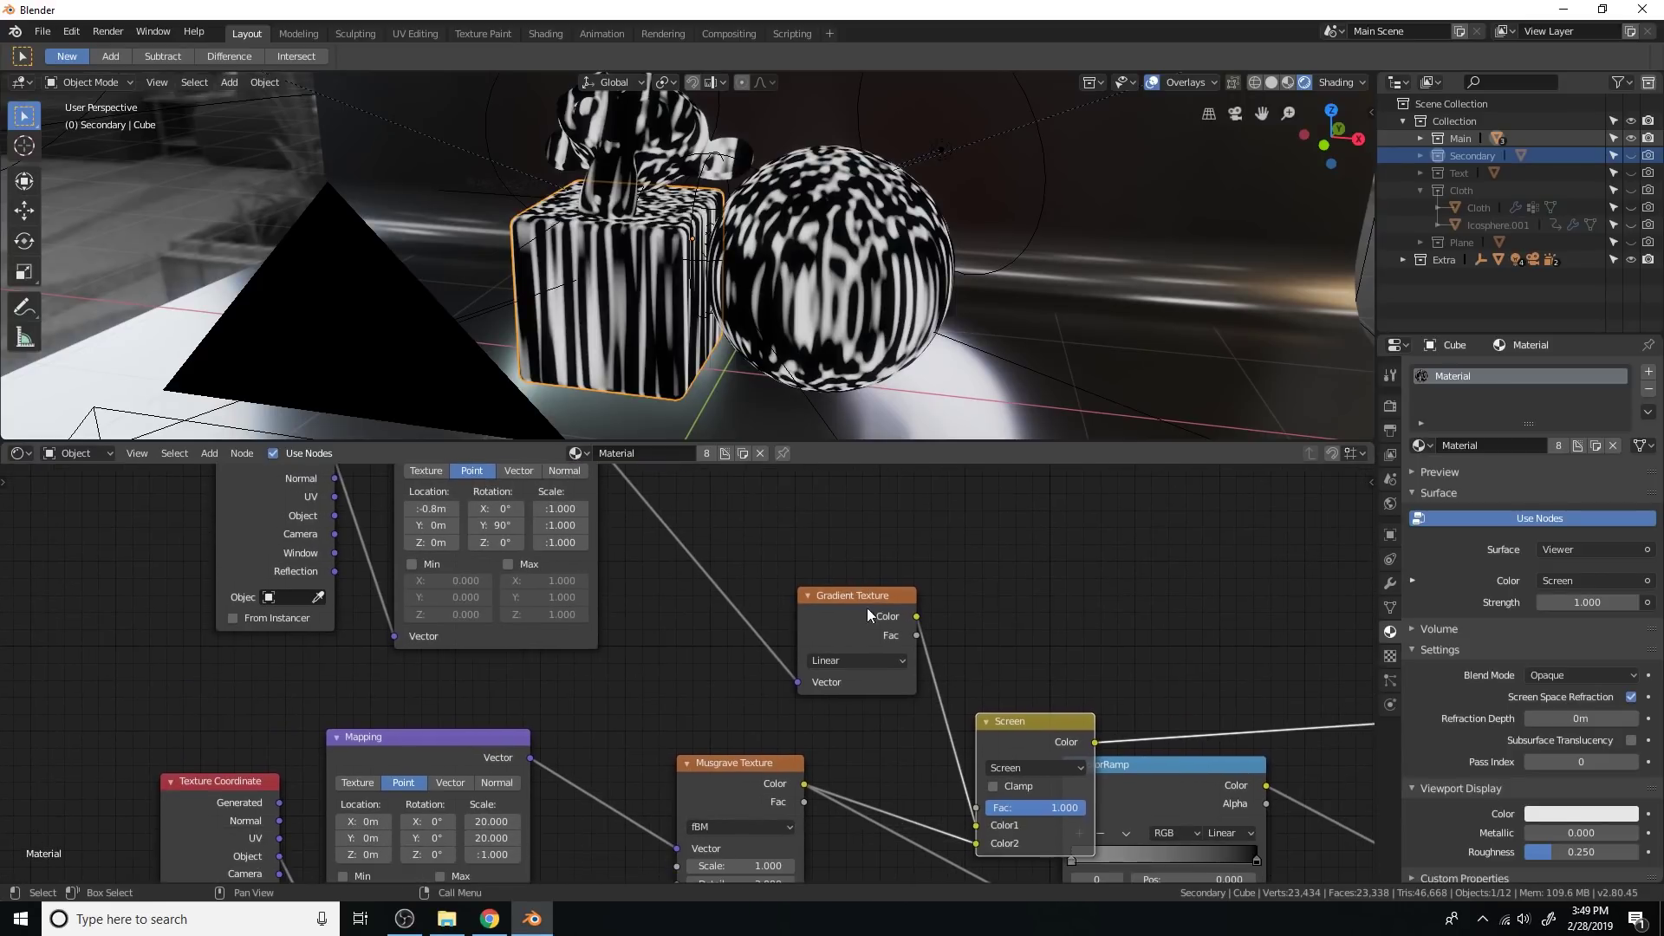
Step: Move the Gradient Texture node aside and insert a ColorRamp between it and the Screen node combining it with the Musgrave pattern
left_click_drag(903, 590, 763, 546)
key("shift+a")
left_click(816, 538)
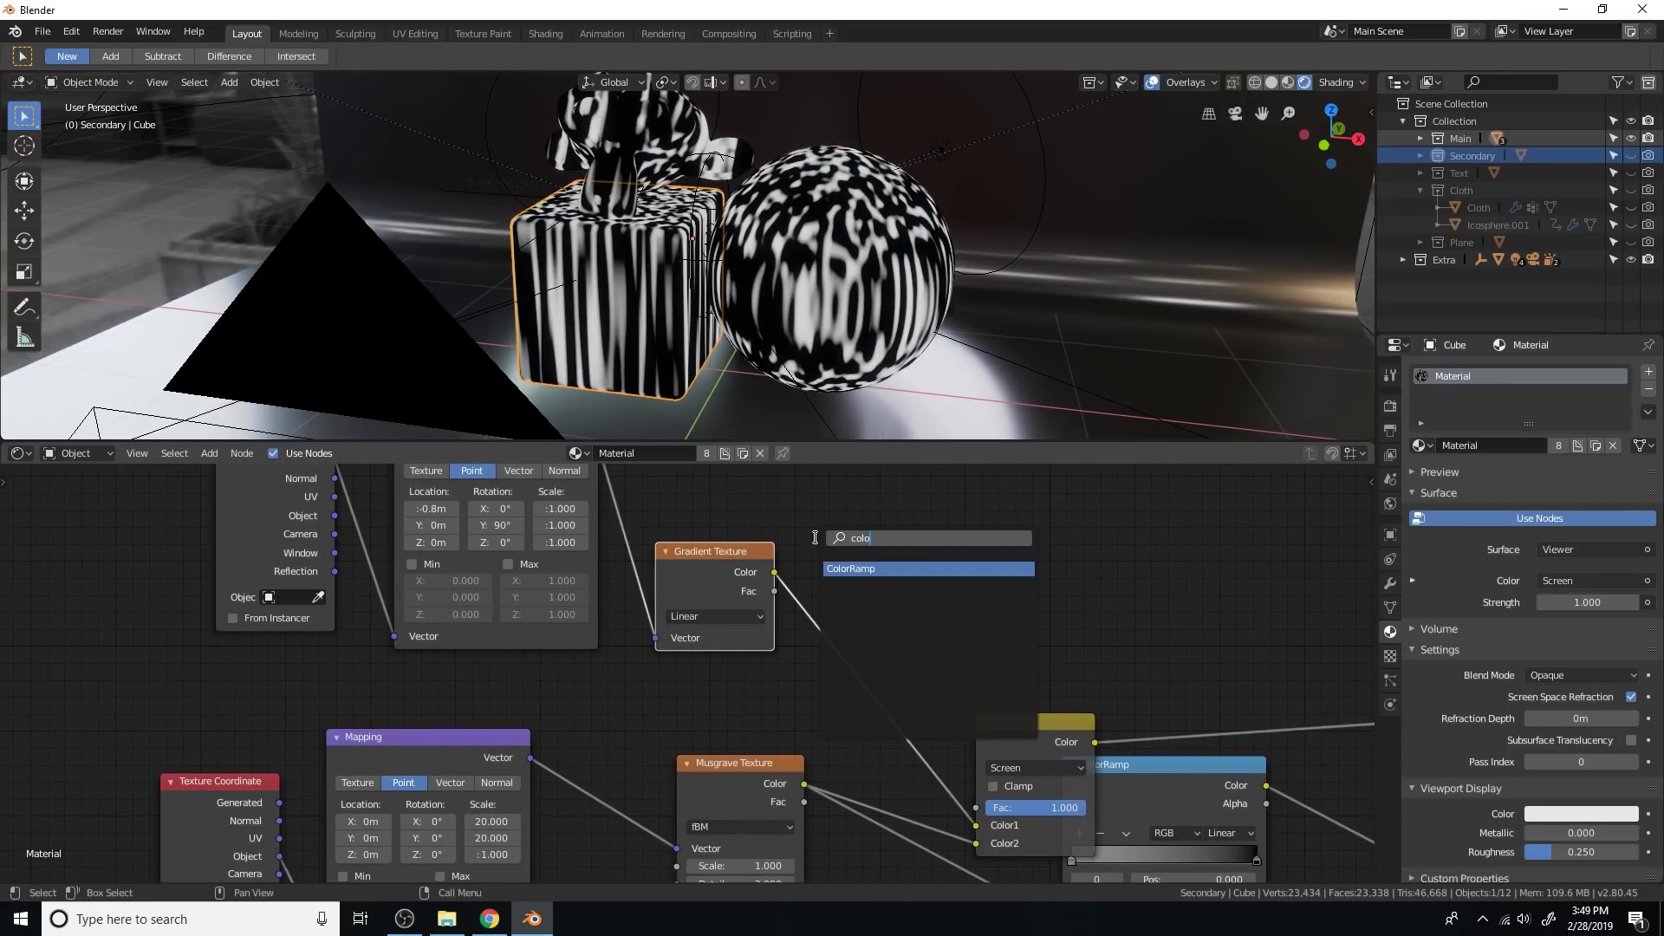
key("Return")
left_click(816, 538)
scroll(818, 537, "up", 1)
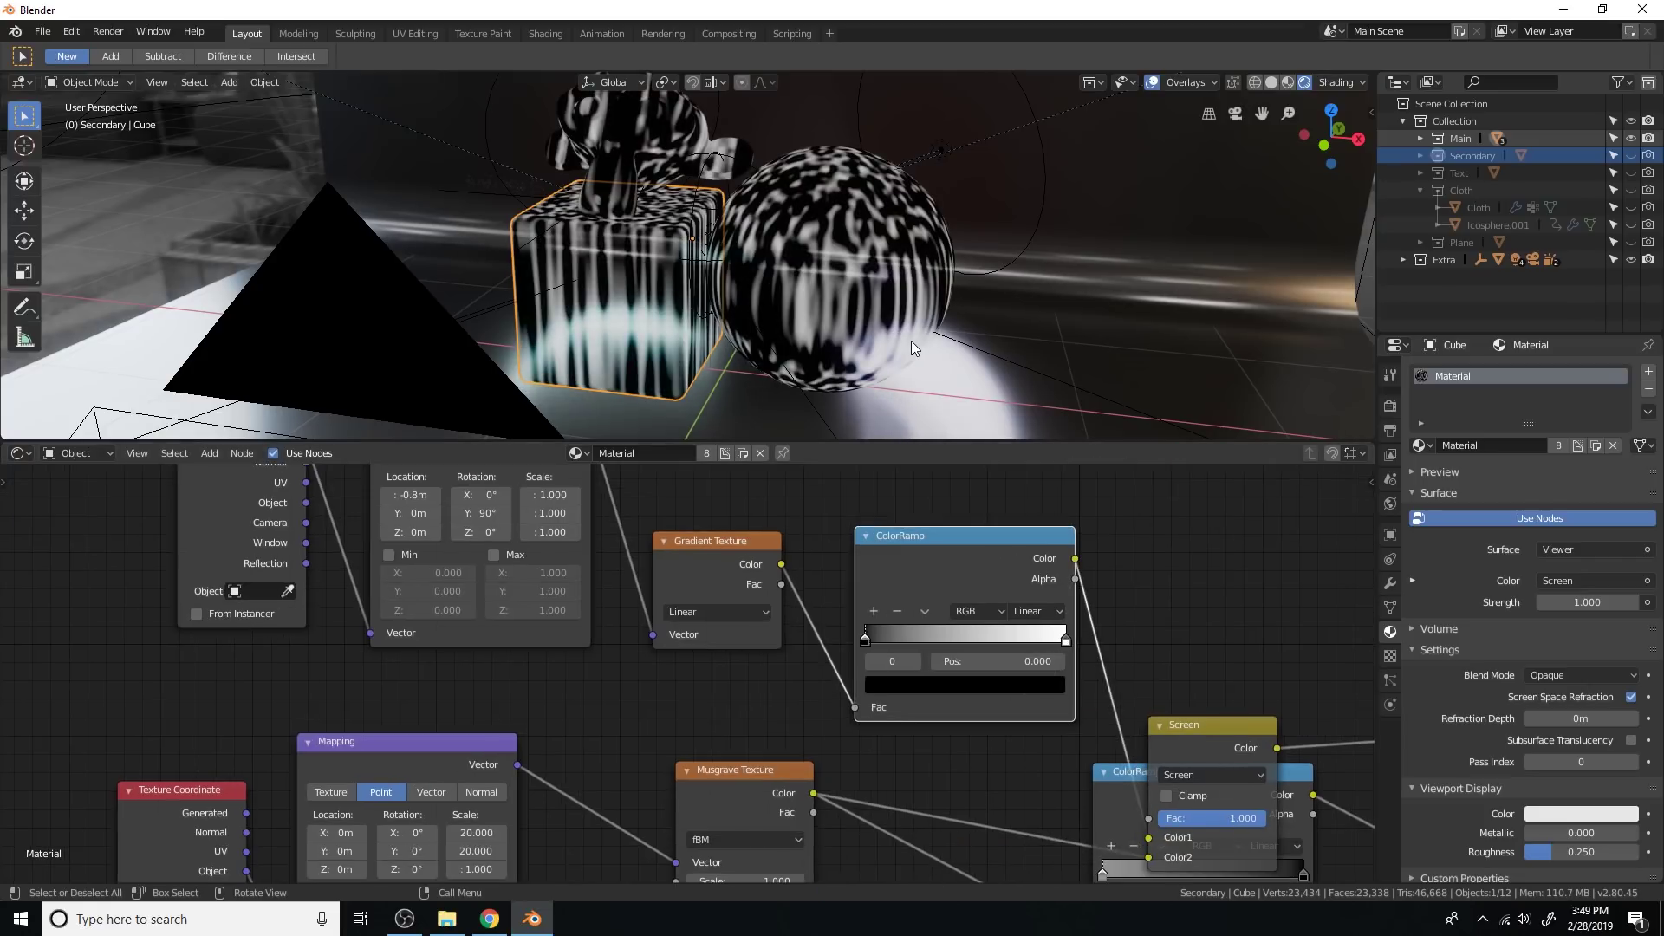
Step: Move the white stop of the gradient's ColorRamp to position 0.177 and check the pattern on the objects
left_click_drag(1064, 640, 894, 615)
middle_click_drag(894, 615, 1045, 691)
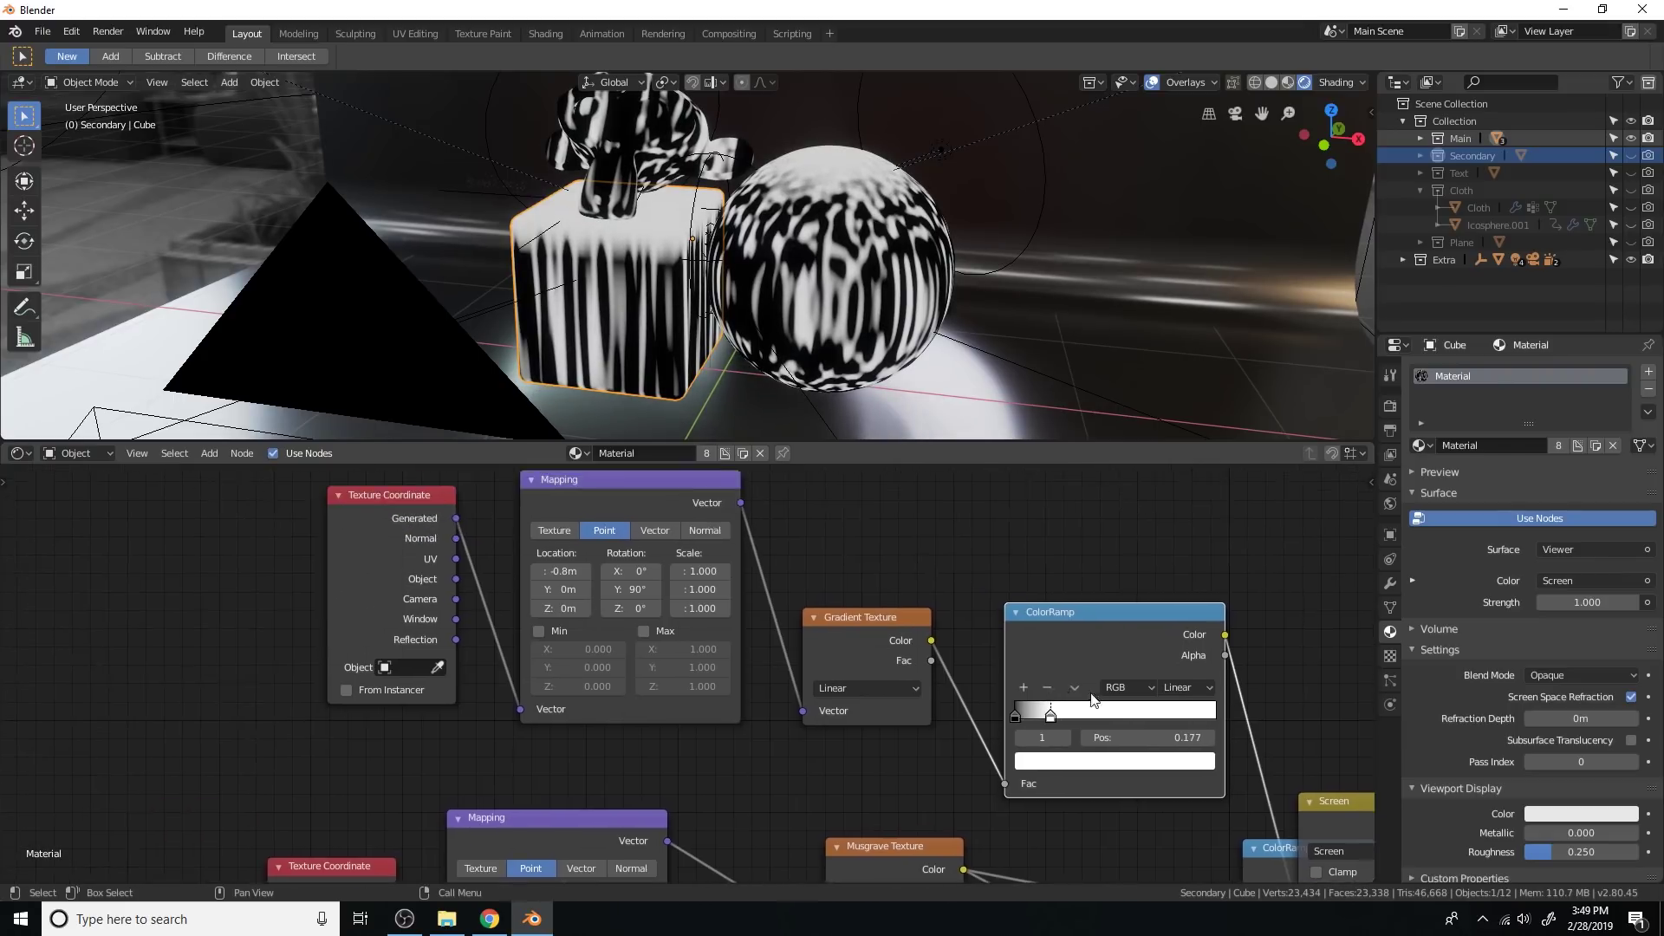
scroll(997, 676, "up", 3)
mouse_move(528, 545)
left_mouse_down()
mouse_move(555, 544)
mouse_move(534, 544)
left_mouse_up()
scroll(720, 252, "down", 2)
middle_click_drag(724, 239, 787, 199)
Step: Move the roughness ColorRamp clear of the pattern's Screen node and connect the Screen color to the ramp's Fac input
scroll(1053, 661, "down", 4)
middle_click_drag(1115, 741, 793, 552)
middle_click_drag(930, 642, 758, 605)
left_click_drag(945, 489, 1013, 578)
left_click(744, 572)
left_click_drag(743, 576, 913, 615)
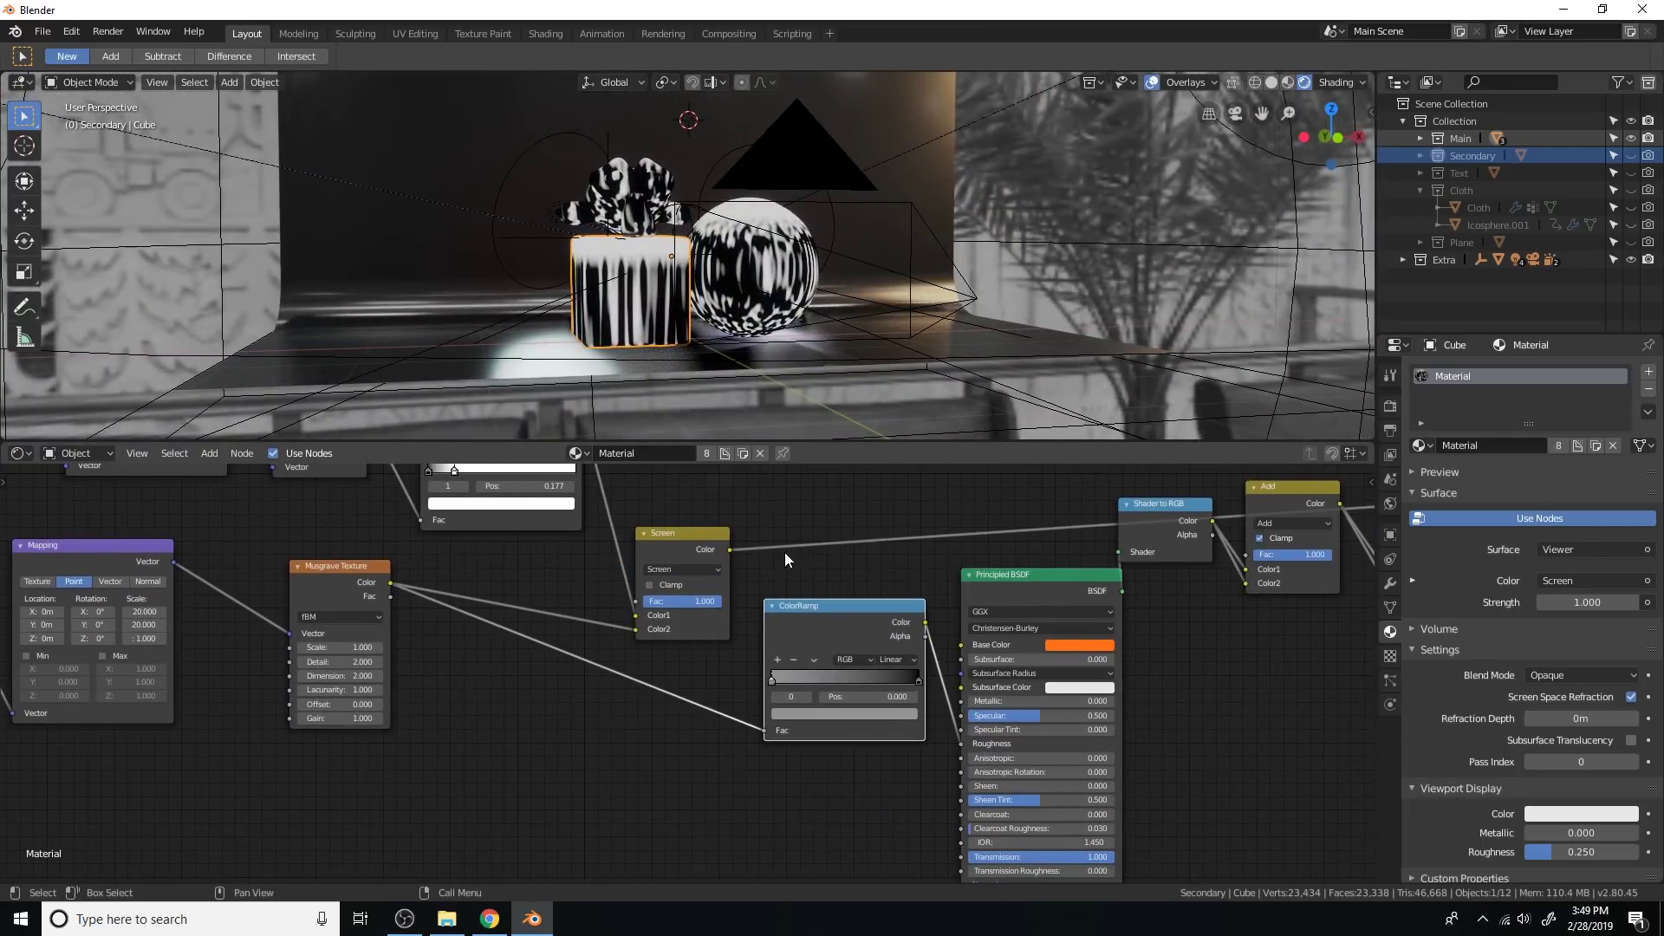
left_click_drag(730, 550, 767, 731)
Step: Preview the final Screen node, after Shader to RGB and Add, on the objects
scroll(920, 381, "up", 2)
middle_click_drag(1045, 599, 745, 617)
scroll(745, 617, "down", 2)
left_click(1075, 540, "ctrl+shift")
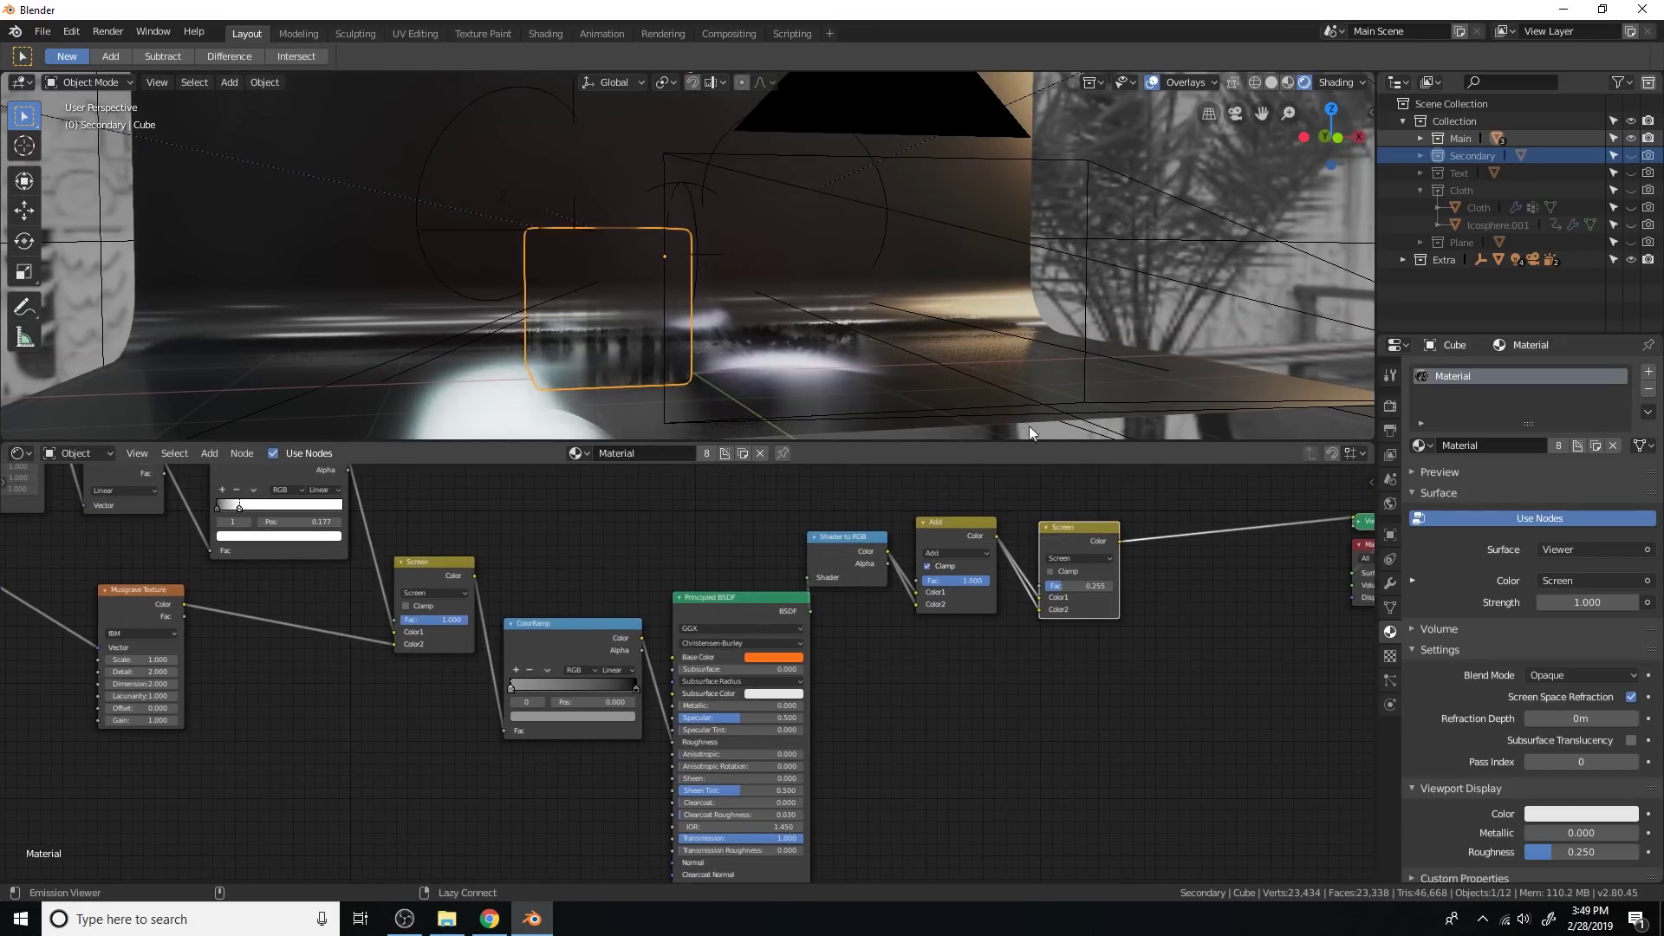
scroll(974, 355, "up", 4)
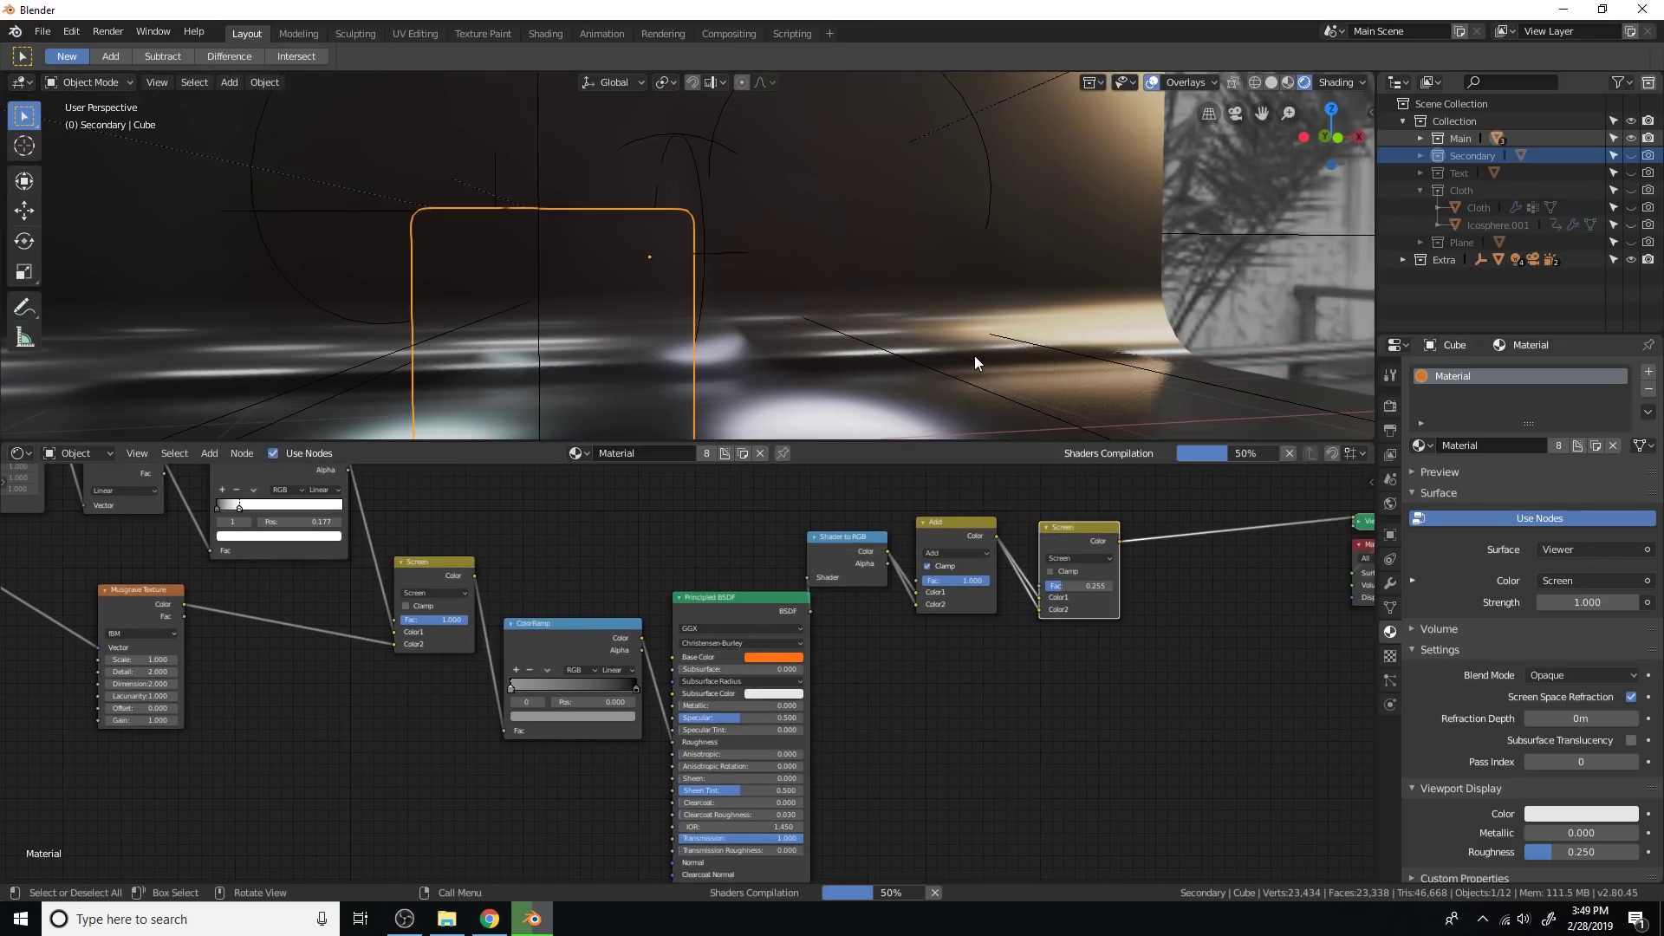
Step: Reposition the roughness ColorRamp between the pattern's Screen node and the Principled BSDF
middle_click_drag(595, 623, 941, 715)
scroll(941, 715, "down", 3)
scroll(888, 665, "up", 6)
scroll(888, 666, "down", 3)
middle_click_drag(849, 674, 903, 674)
left_click_drag(911, 667, 896, 663)
middle_click_drag(1012, 678, 875, 587)
scroll(912, 652, "up", 3)
mouse_move(913, 651)
left_mouse_down()
mouse_move(919, 598)
mouse_move(922, 625)
left_mouse_up()
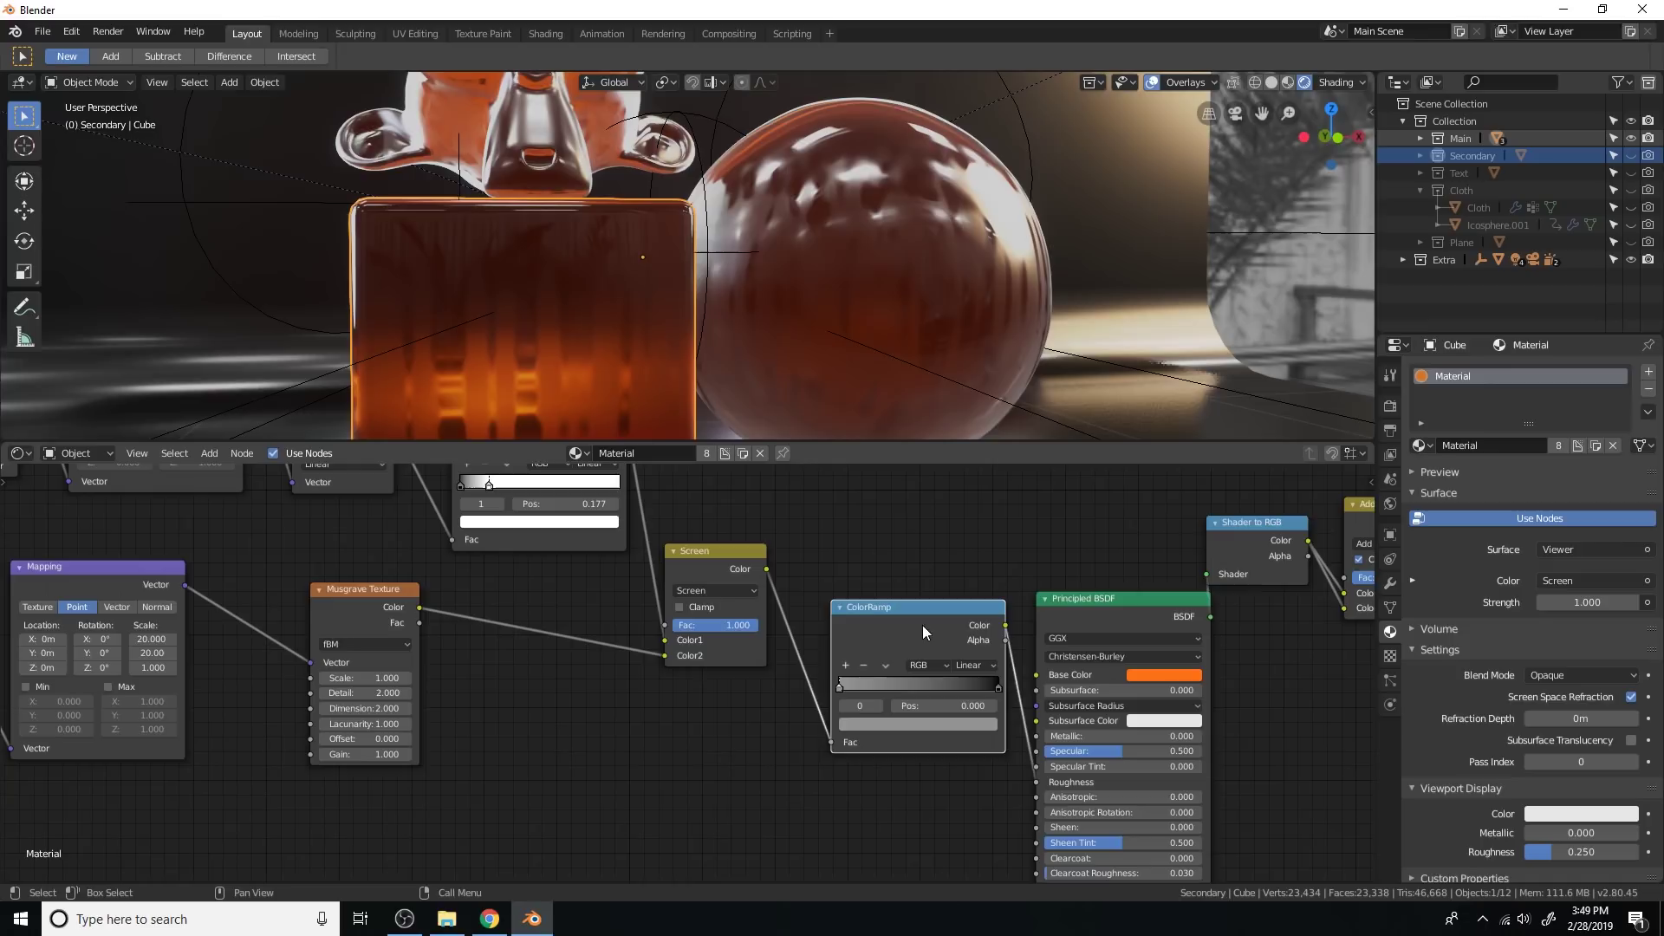
Step: Adjust the roughness ColorRamp's black stop, leaving it at position 1.000, and check the reflections on the objects
scroll(919, 628, "up", 2)
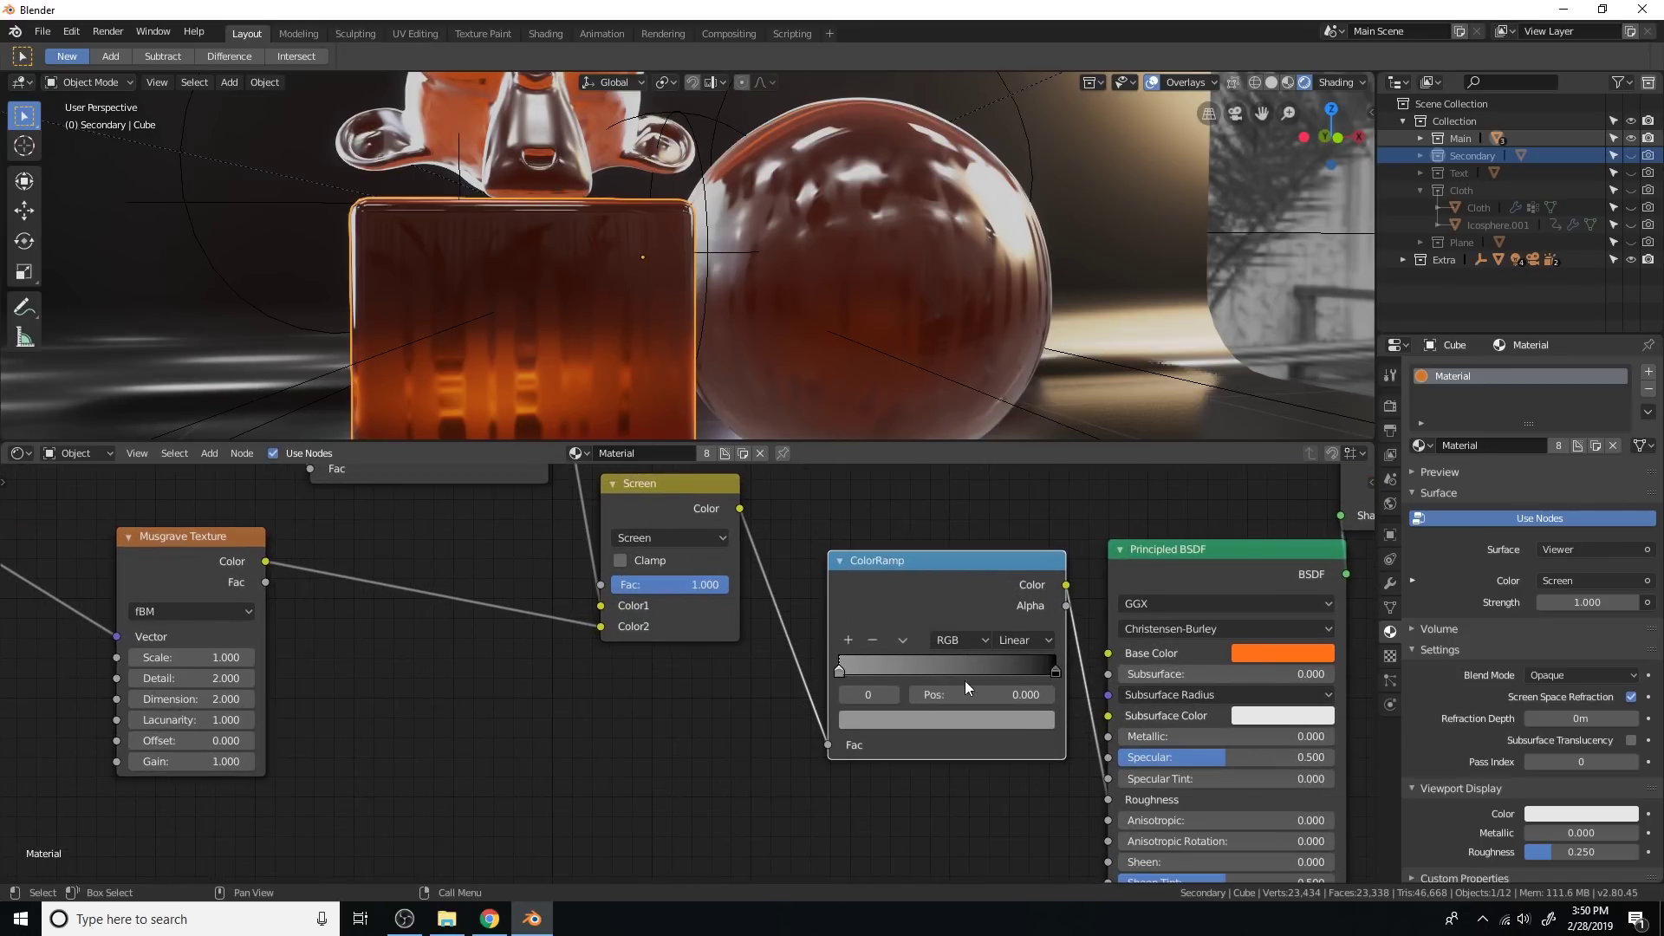
middle_click_drag(875, 429, 923, 232)
left_click_drag(1047, 668, 1090, 667)
mouse_move(903, 311)
middle_mouse_down()
mouse_move(870, 357)
mouse_move(879, 305)
mouse_move(926, 324)
middle_mouse_up()
scroll(793, 643, "down", 1)
Step: Move the white stop of the gradient's ColorRamp to position 0.514 and view the objects from another angle
middle_click_drag(749, 626, 1005, 804)
scroll(745, 645, "up", 1)
left_click_drag(612, 591, 712, 587)
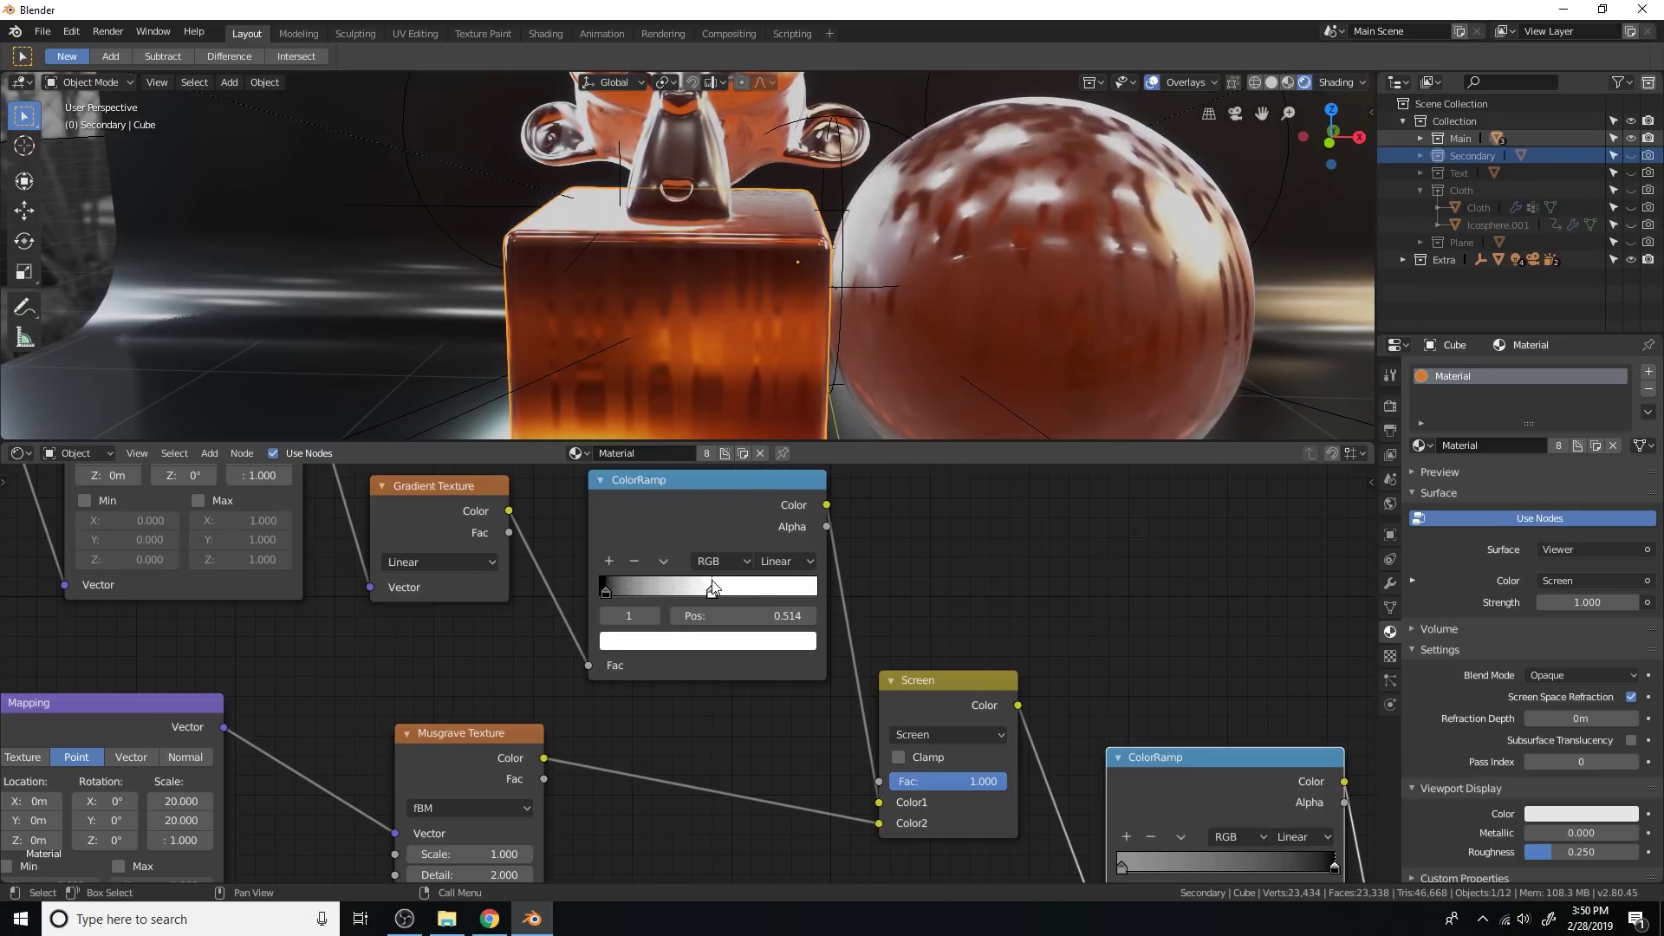
middle_click_drag(902, 325, 868, 331)
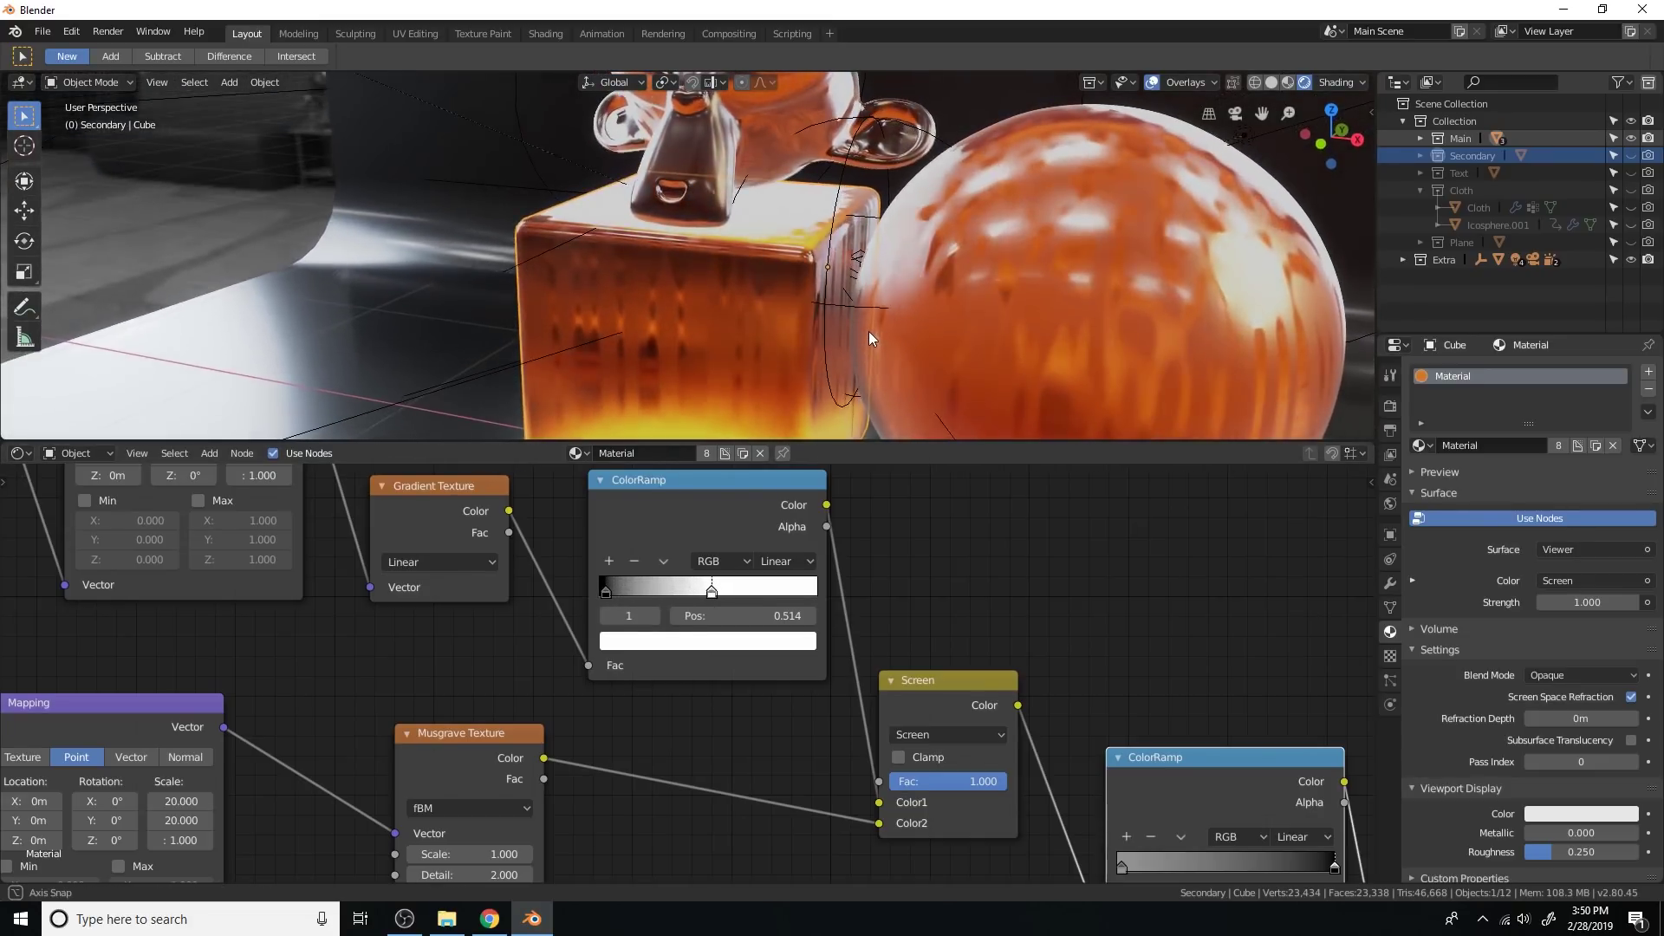
Step: Set the pattern mix node's blend type to Multiply, and flip the gradient's ColorRamp with its black stop at position 0.077
left_click(935, 736)
left_click(948, 646)
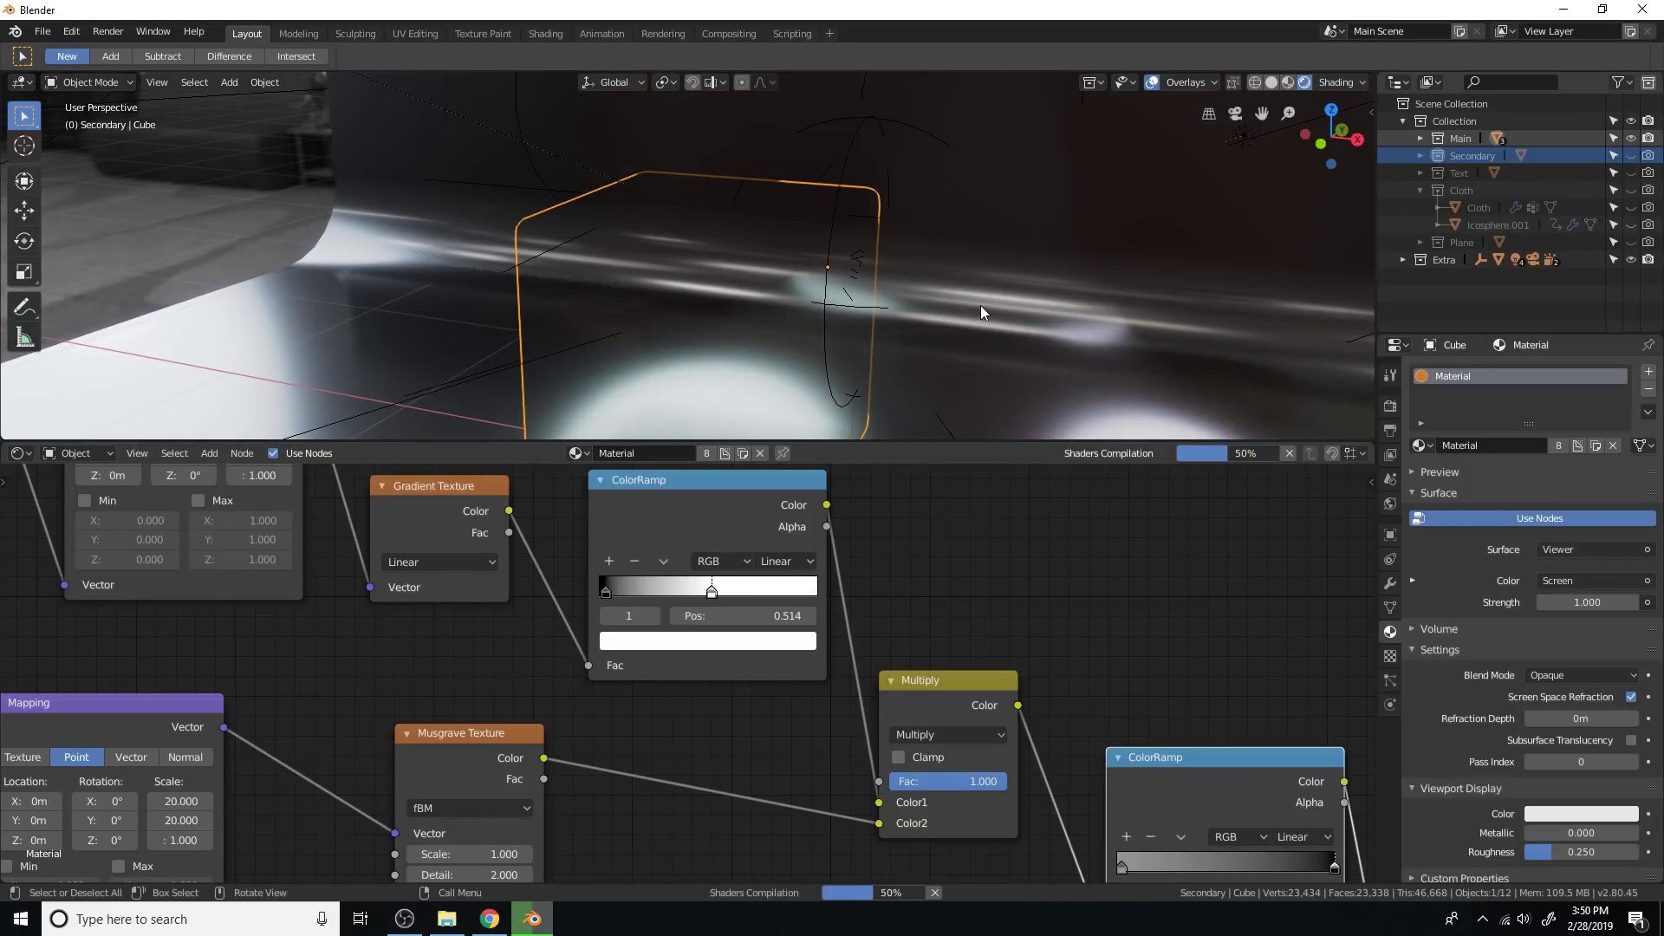
left_click_drag(767, 582, 607, 580)
left_click_drag(763, 595, 626, 590)
Step: Nudge the roughness ColorRamp into place between the Multiply node and the Principled BSDF
middle_click_drag(896, 340, 843, 234, "shift")
scroll(1205, 784, "down", 3)
middle_click_drag(1204, 784, 995, 605)
scroll(995, 605, "up", 2)
left_click_drag(1014, 592, 994, 565)
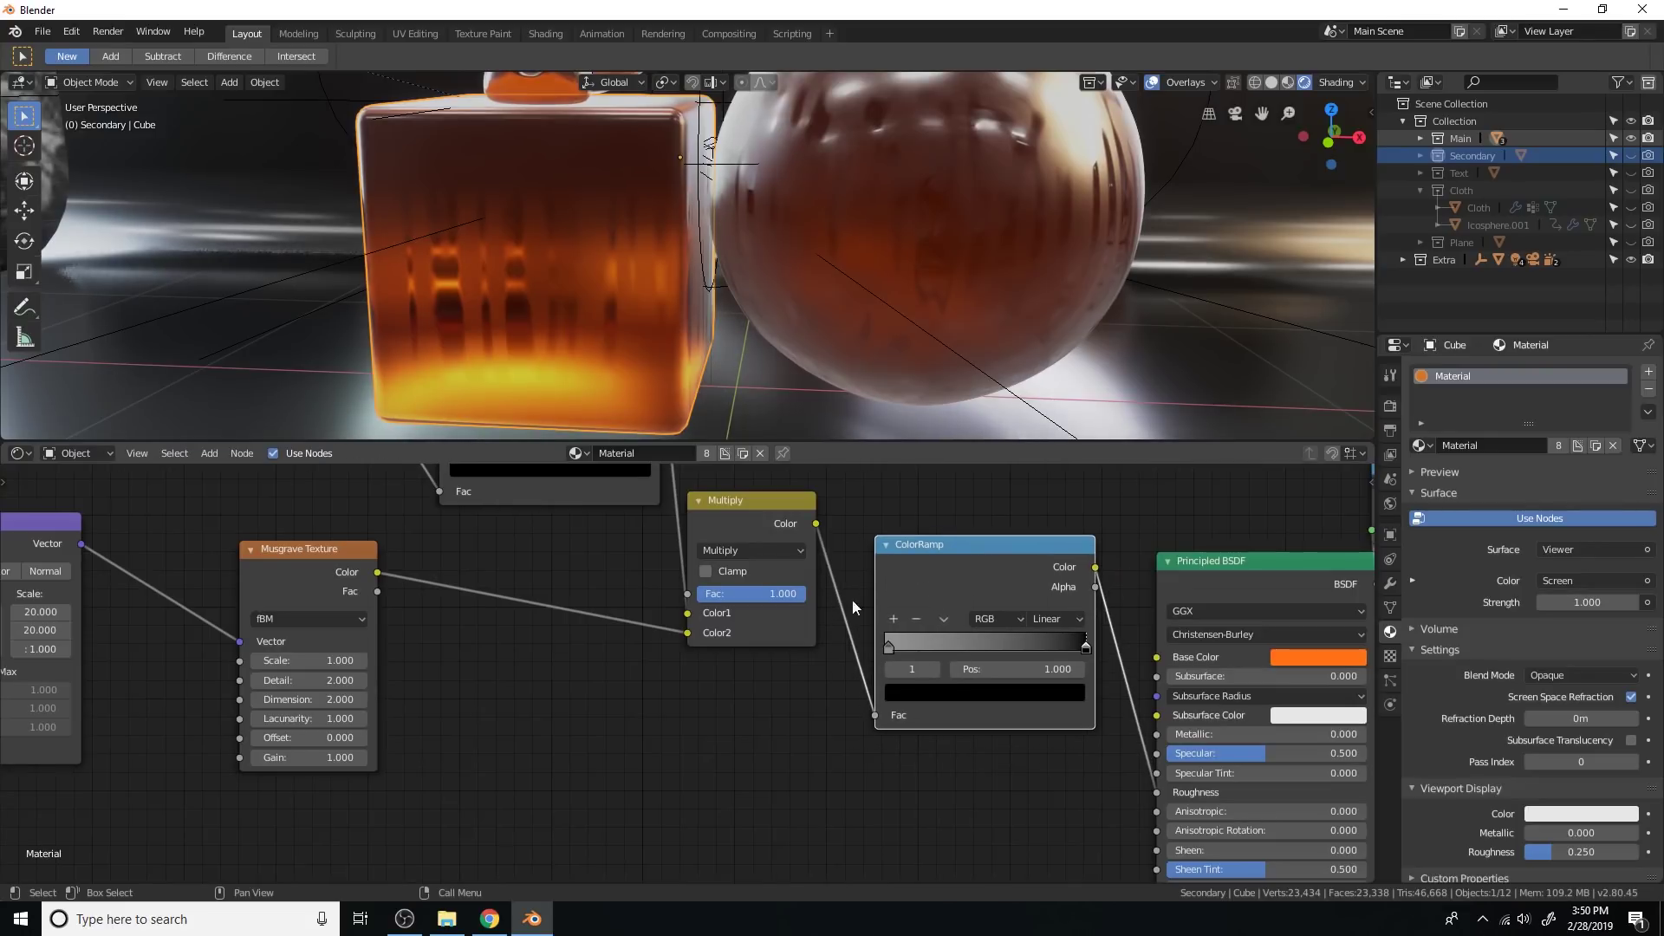
mouse_move(1014, 566)
left_mouse_down()
mouse_move(1011, 593)
mouse_move(1012, 560)
left_mouse_up()
Step: Examine the roughness streaks on the cube and sphere up close through the camera view
scroll(929, 328, "down", 4)
middle_click_drag(929, 327, 839, 331)
key("KP_0")
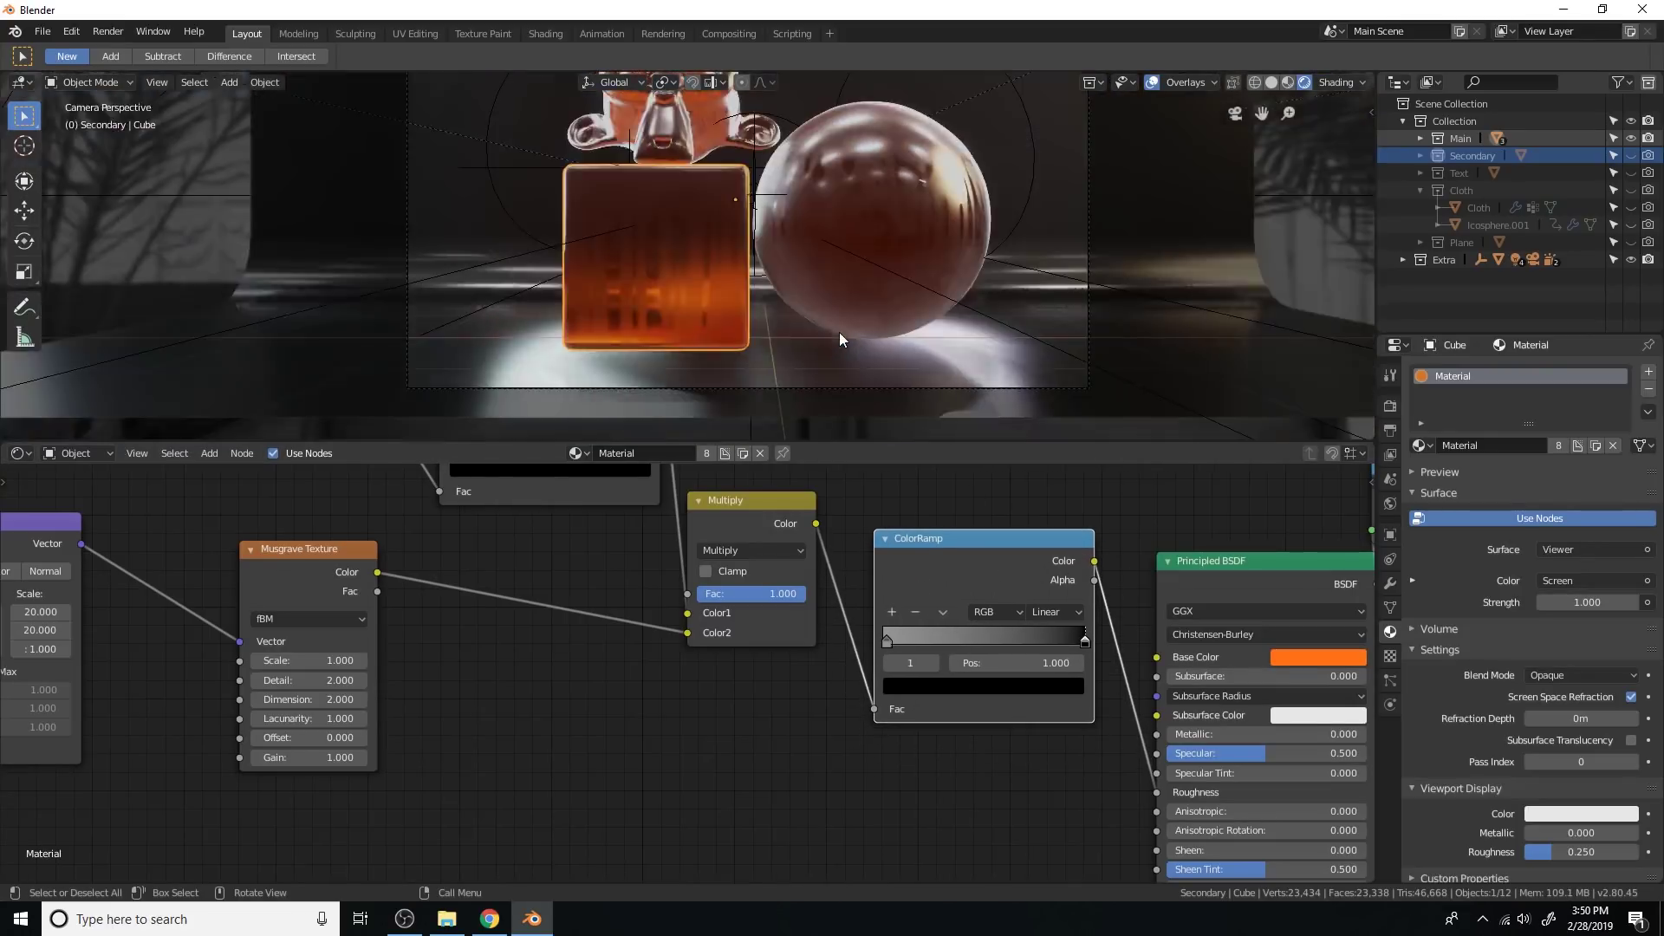
scroll(810, 554, "down", 2)
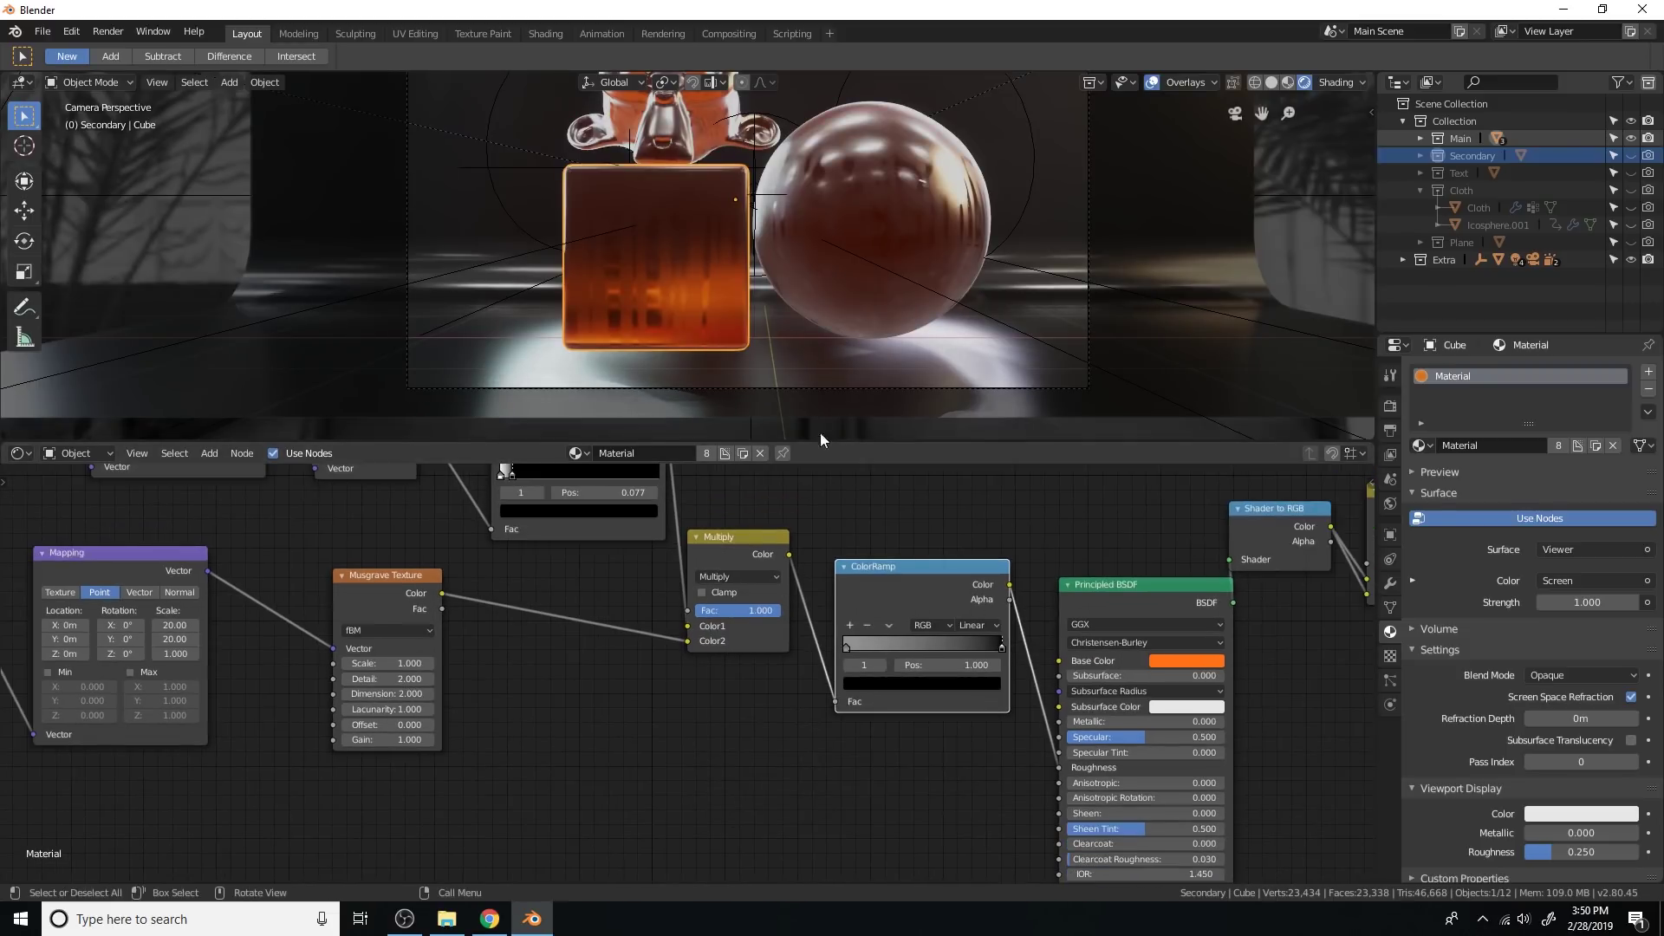
middle_click_drag(537, 643, 863, 601)
scroll(882, 327, "up", 3)
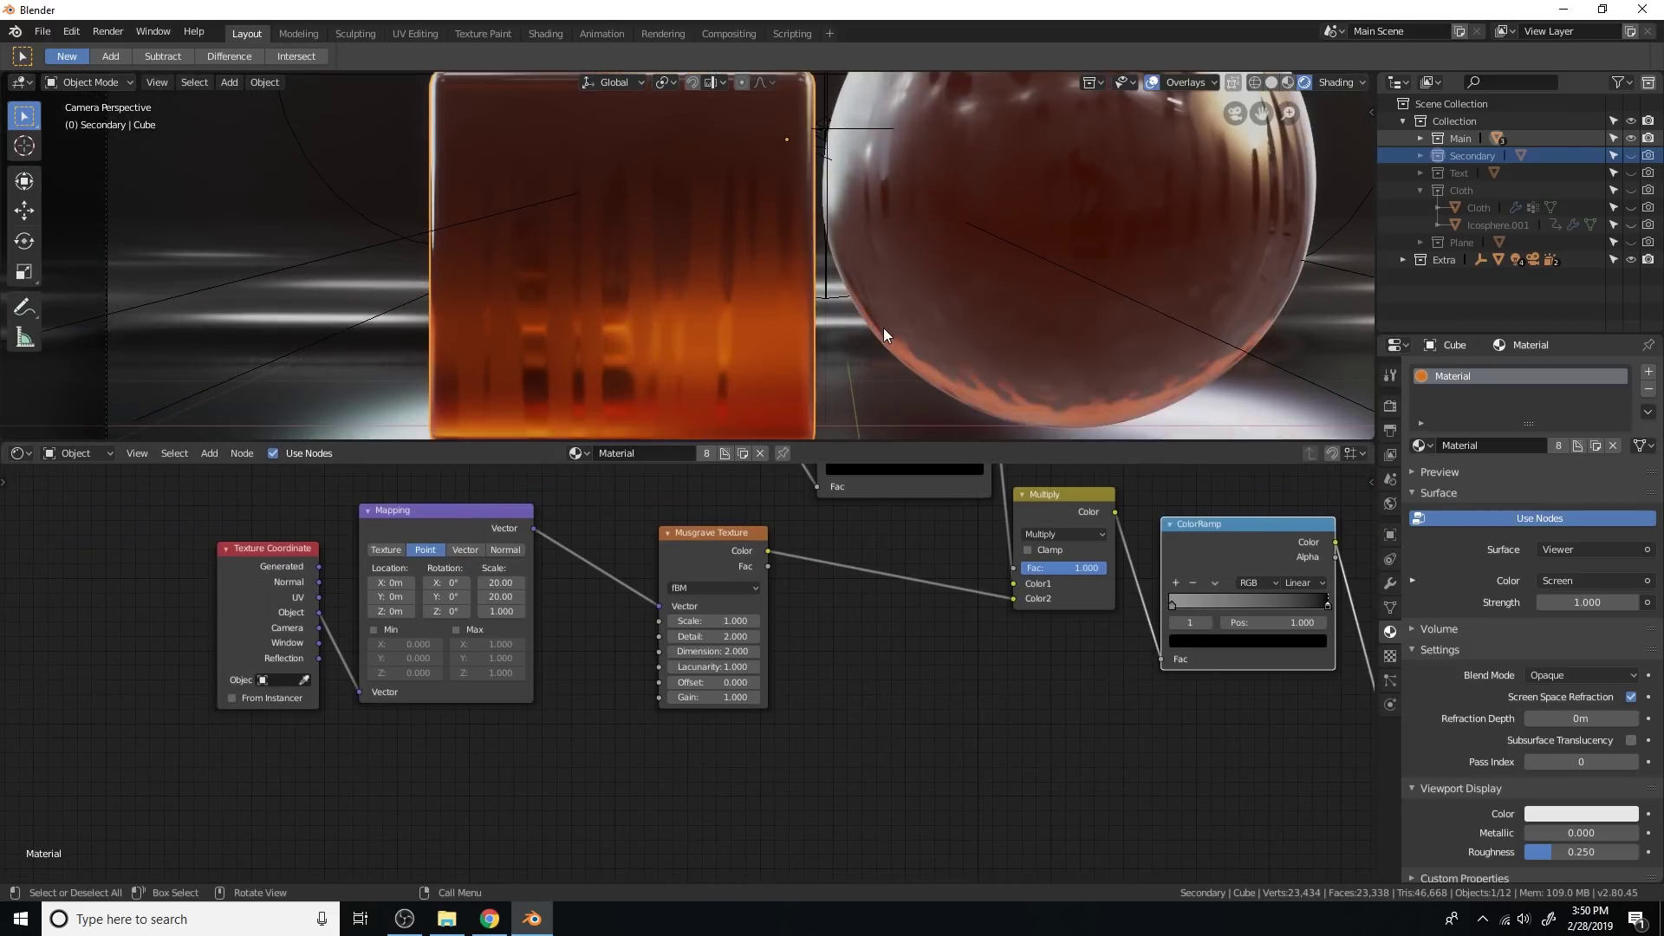
scroll(882, 327, "up", 1)
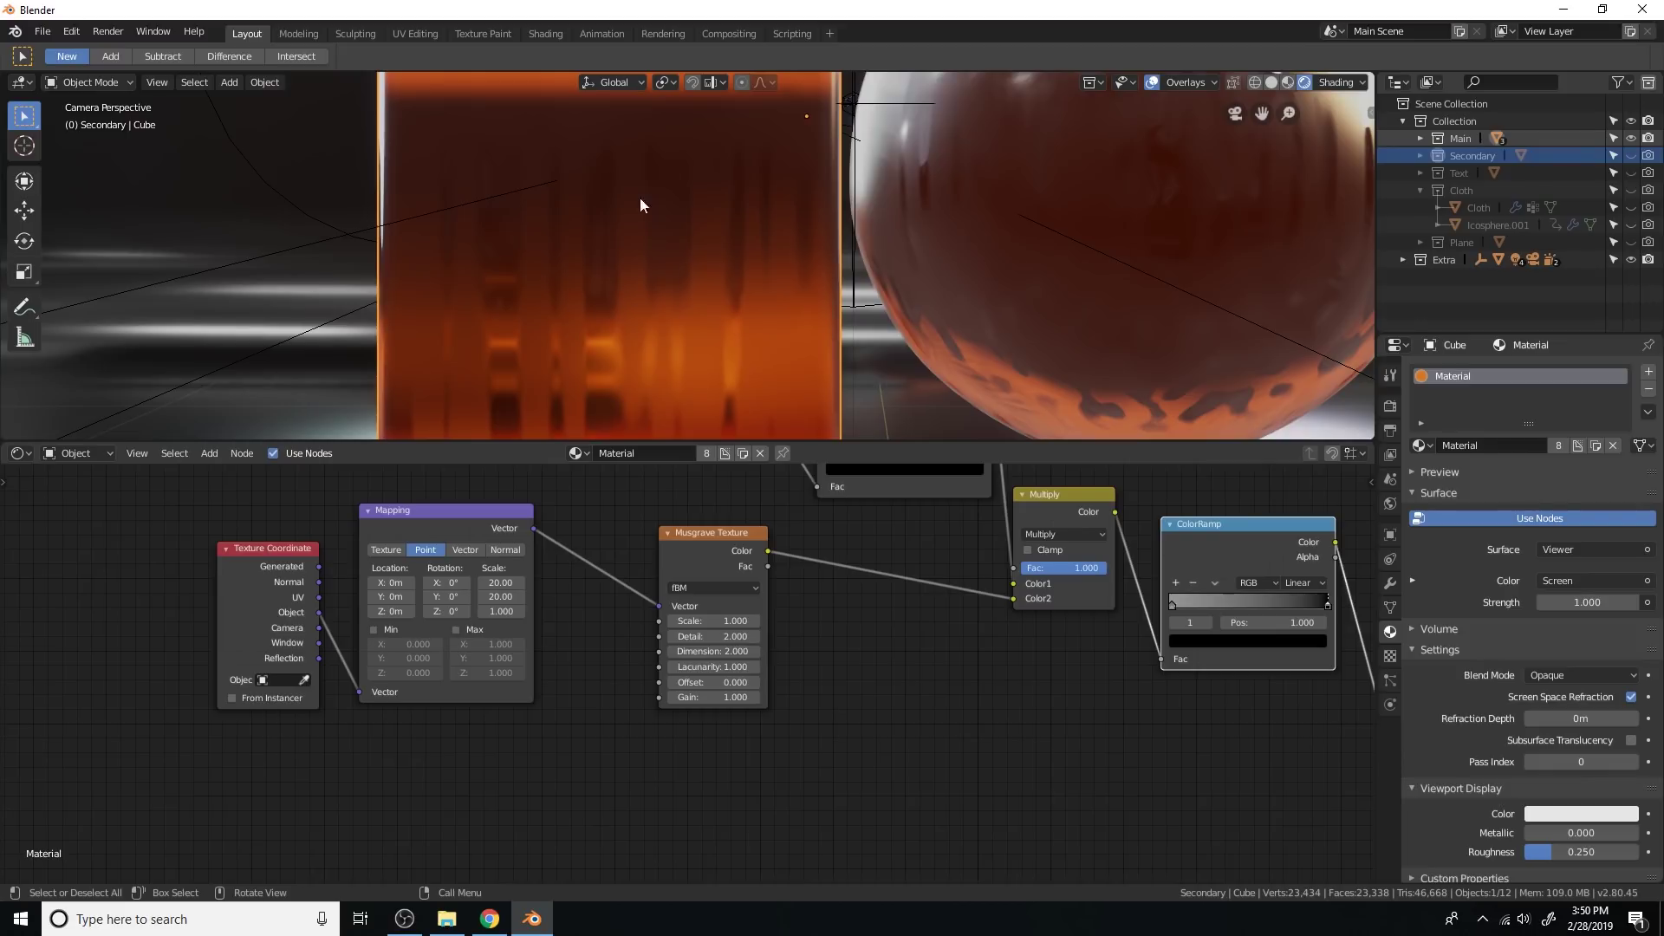
Step: Move the Musgrave branch's Texture Coordinate node farther from its Mapping node to make room for more nodes
middle_click_drag(289, 595, 643, 615)
scroll(643, 615, "up", 3)
left_click_drag(643, 615, 221, 629)
middle_click_drag(385, 572, 562, 554)
scroll(600, 548, "up", 3)
Step: Insert a Noise Texture between the Musgrave branch's Texture Coordinate and Mapping nodes and set its scale to 300
key("shift+a")
left_click(599, 548)
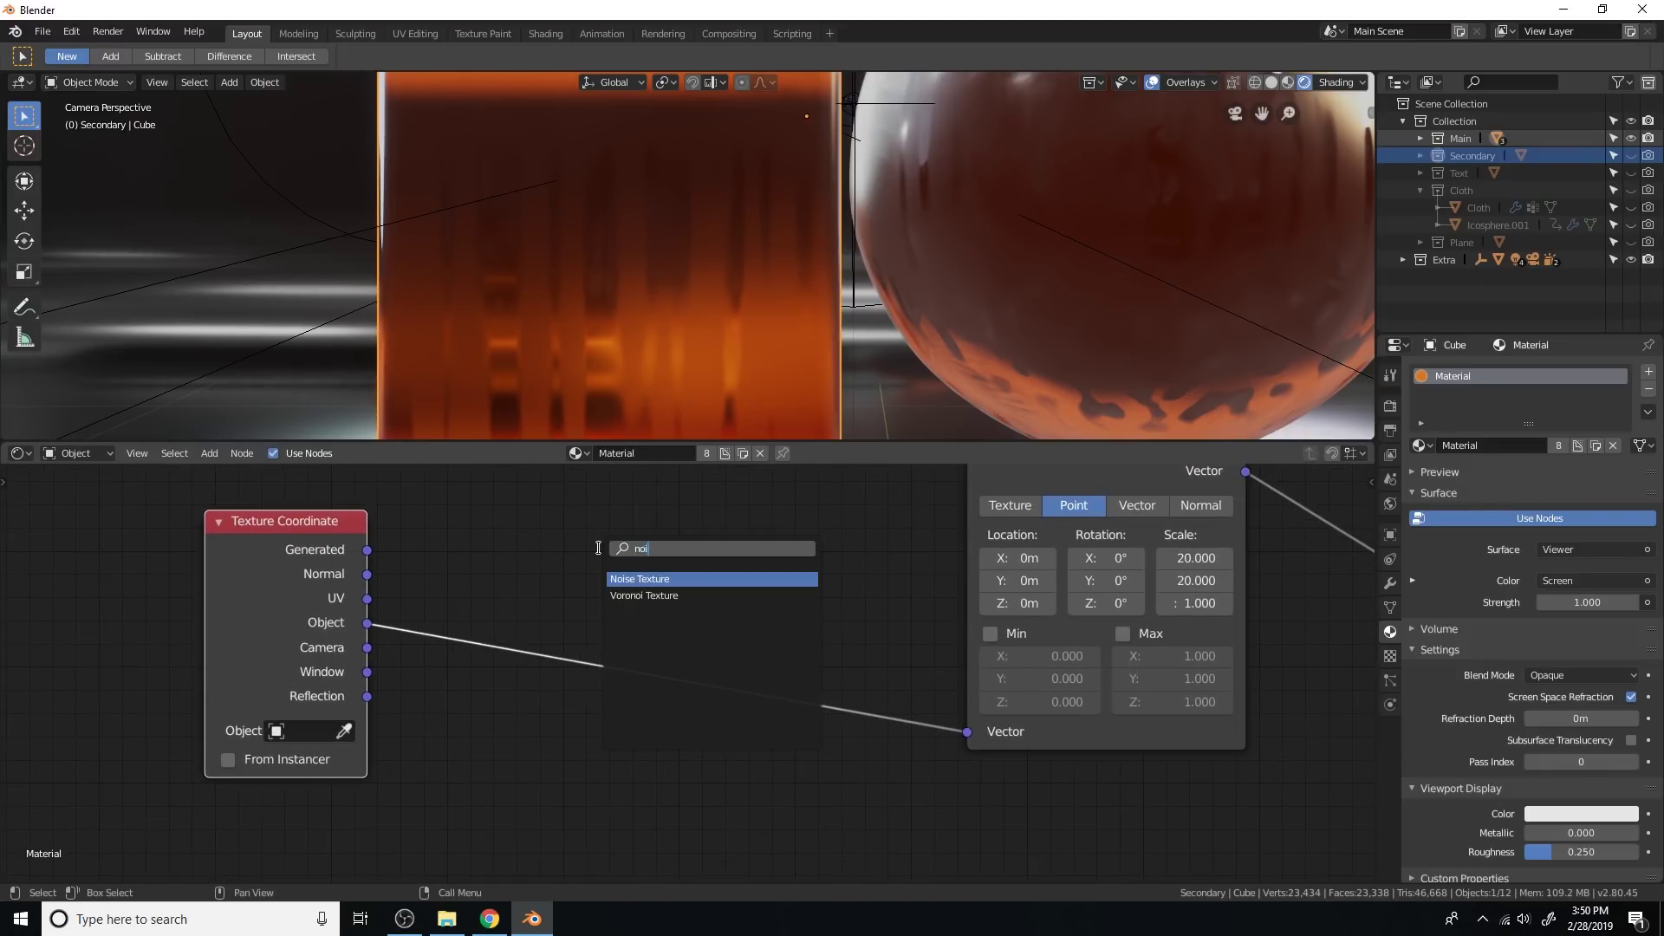
key("Return")
left_click(468, 571)
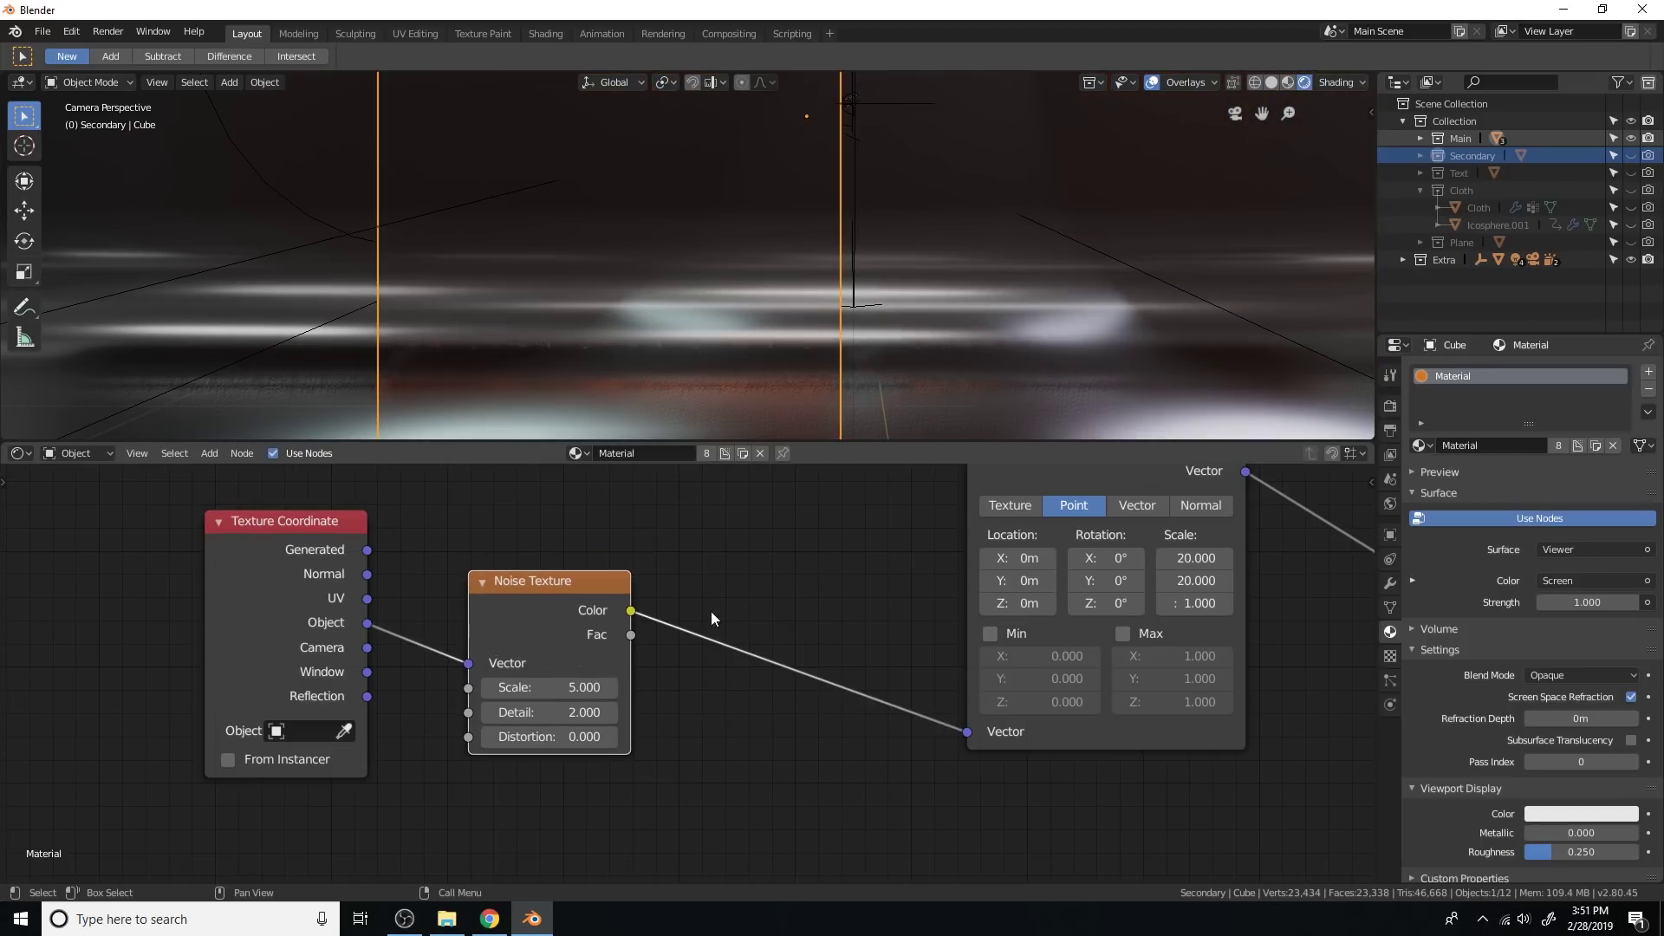
left_click(549, 687)
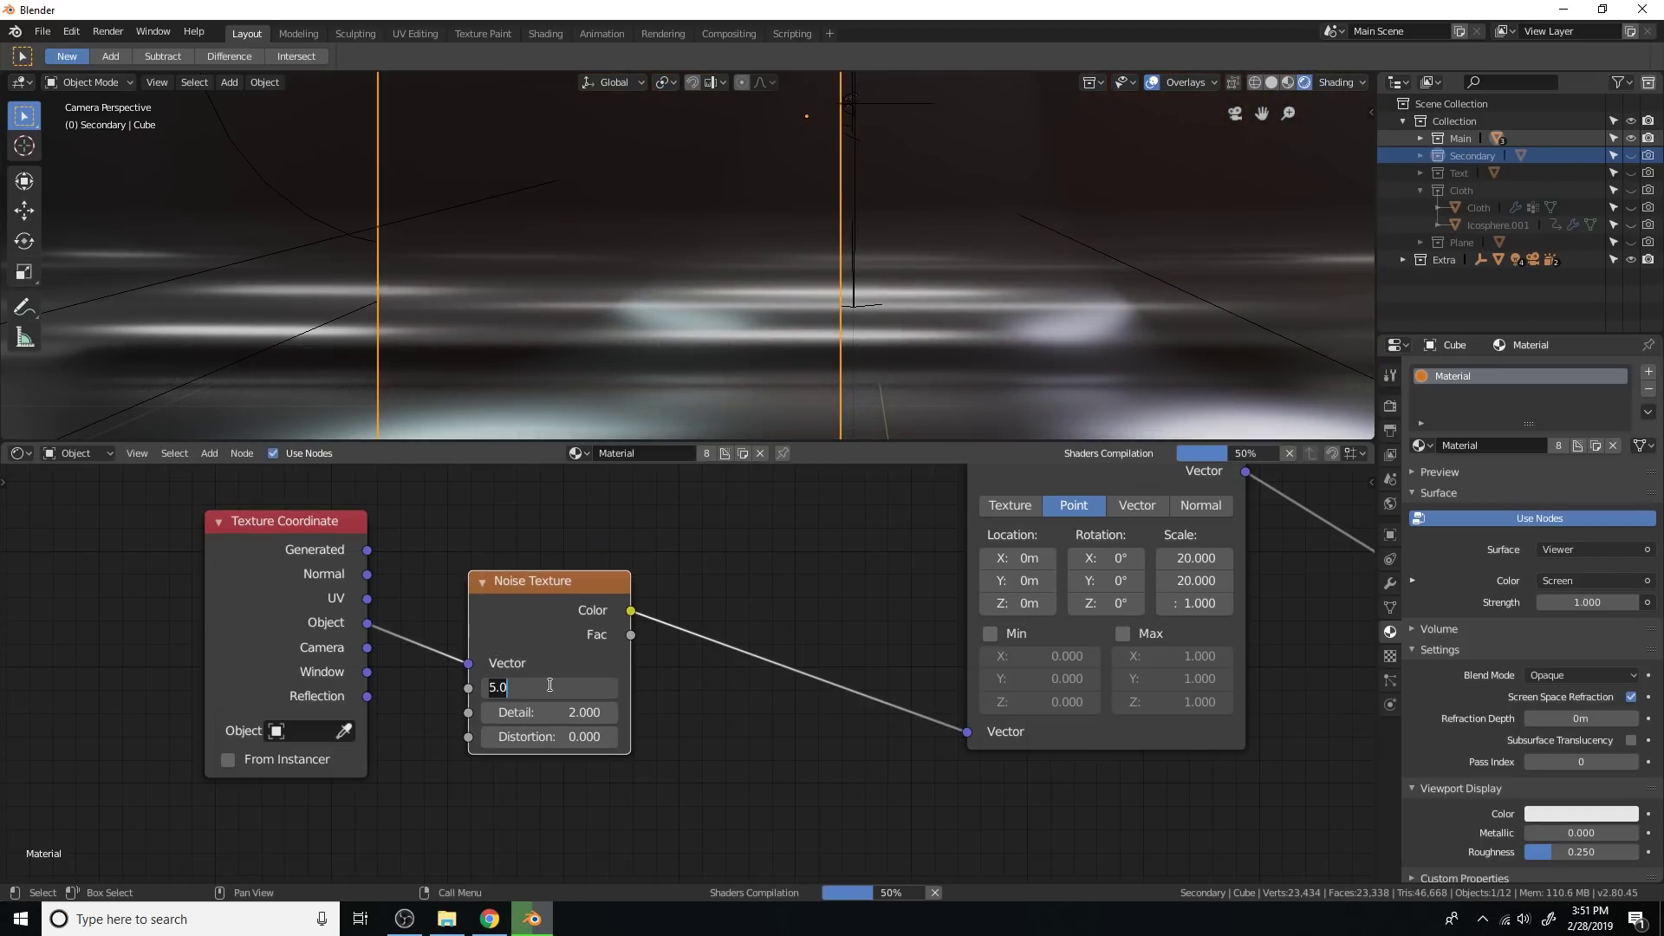
type("300")
key("Return")
Step: Insert a Mix node between the Noise Texture and Mapping, and connect the Texture Coordinate's Object output to Color2
key("shift+a")
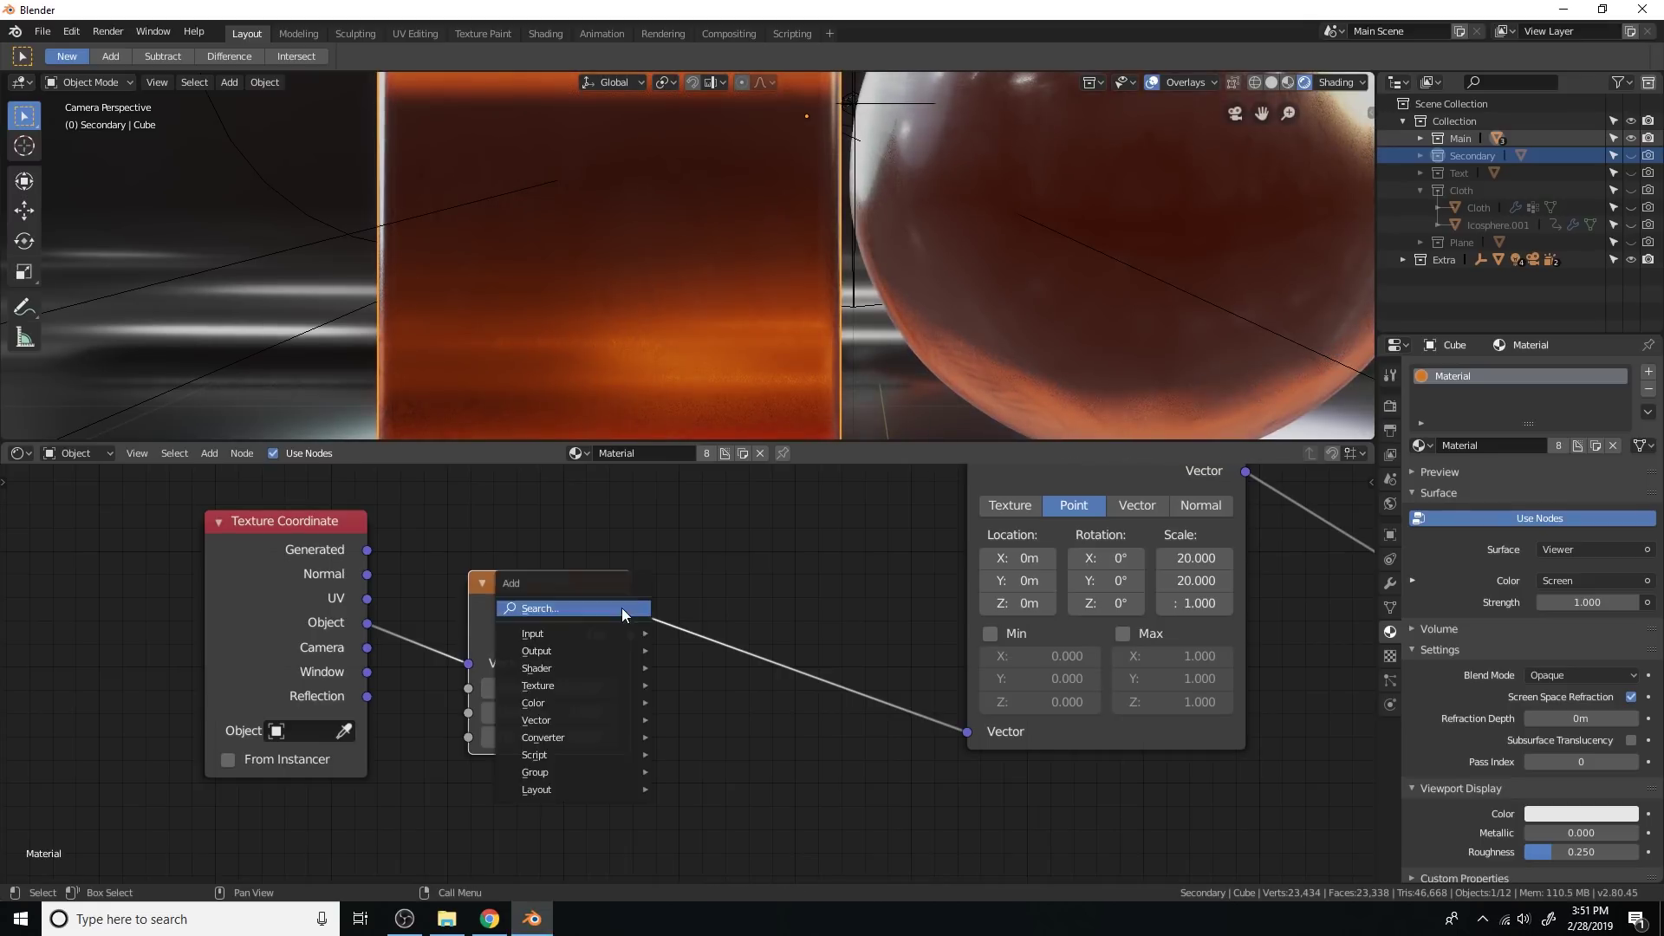
left_click(622, 606)
key("Down")
key("Return")
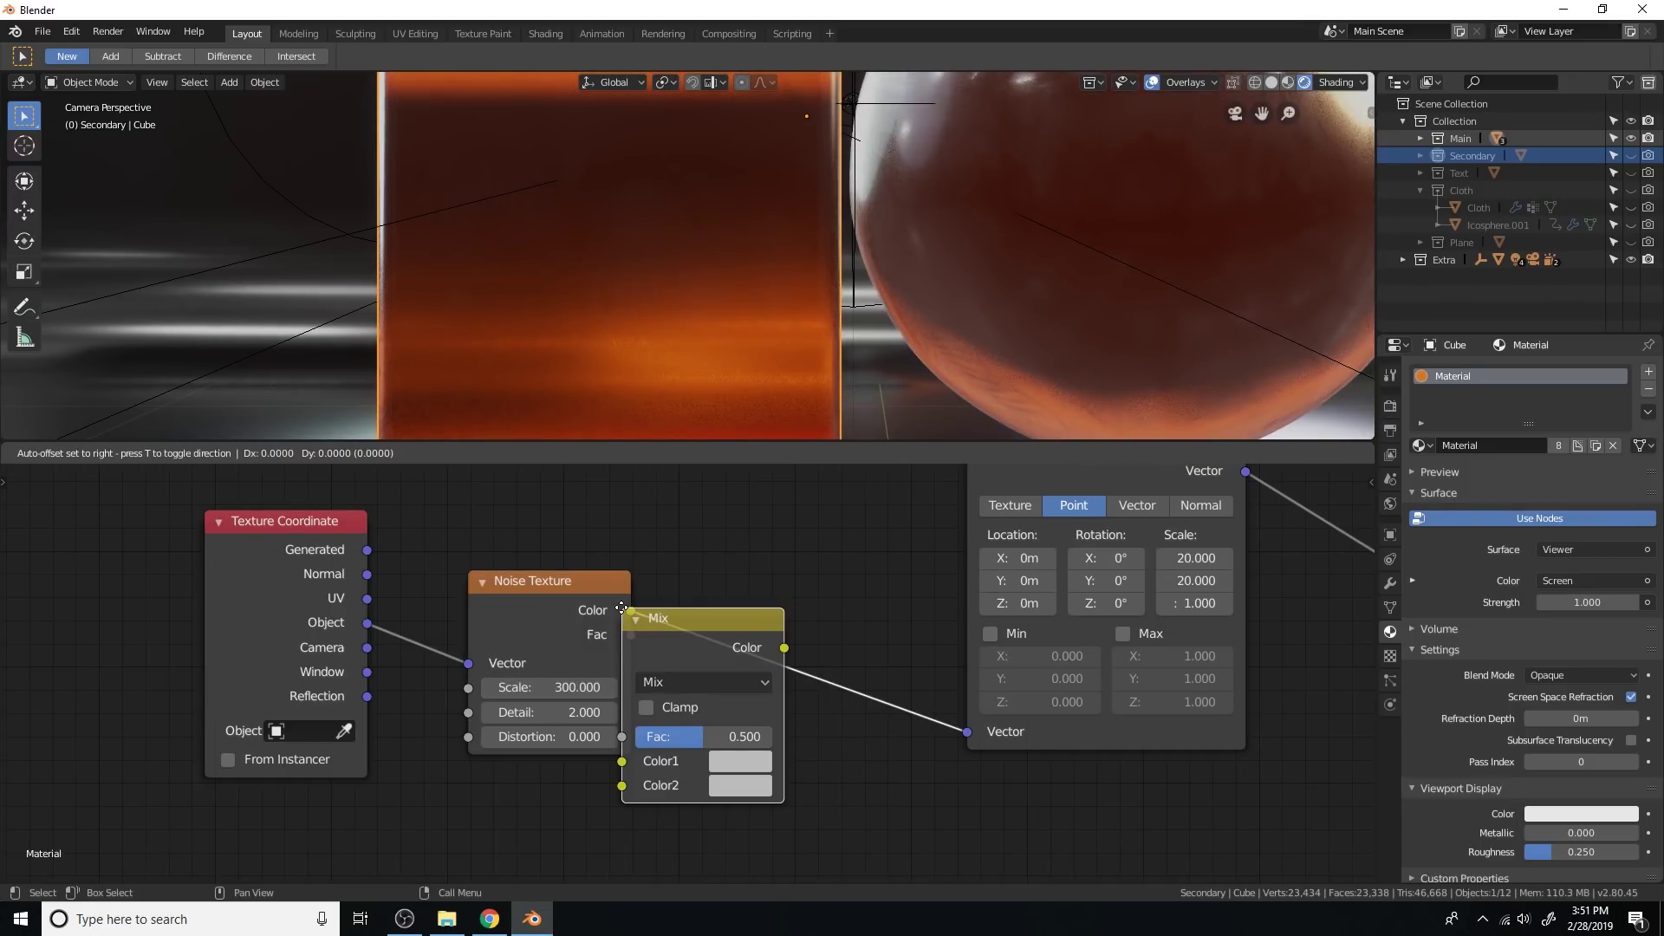
left_click(677, 566)
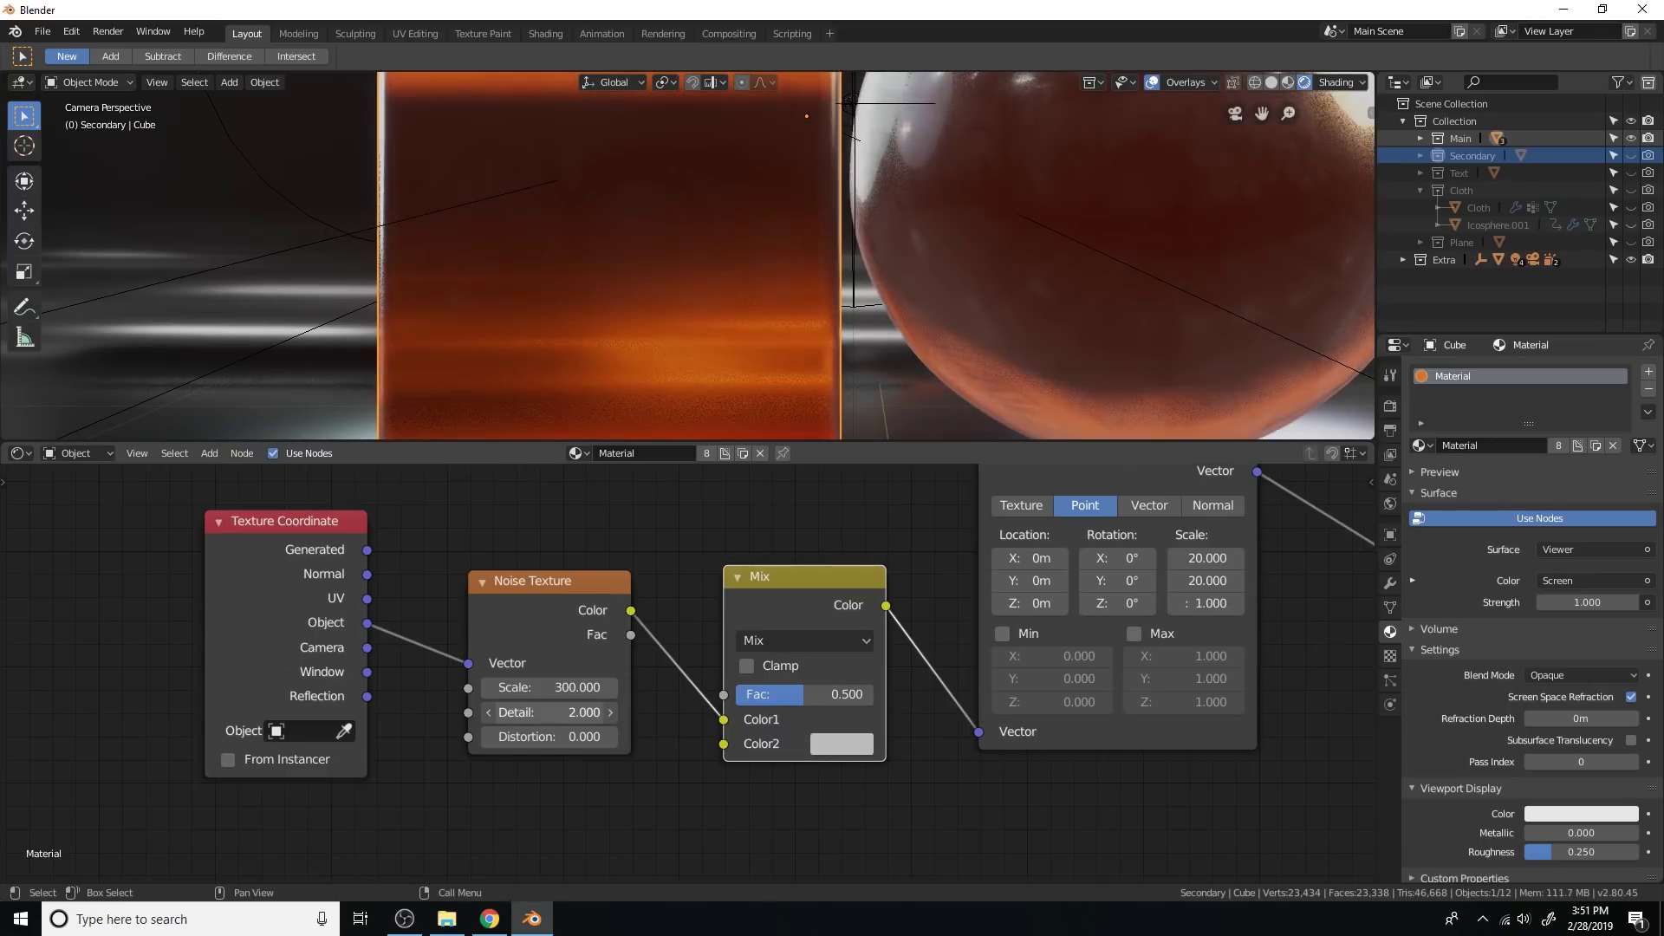
left_click_drag(689, 740, 724, 752)
Step: Set the factor of the Mix node between the Noise Texture and Mapping to 0.918
scroll(789, 402, "down", 2)
scroll(836, 676, "up", 1)
left_click_drag(843, 700, 880, 702)
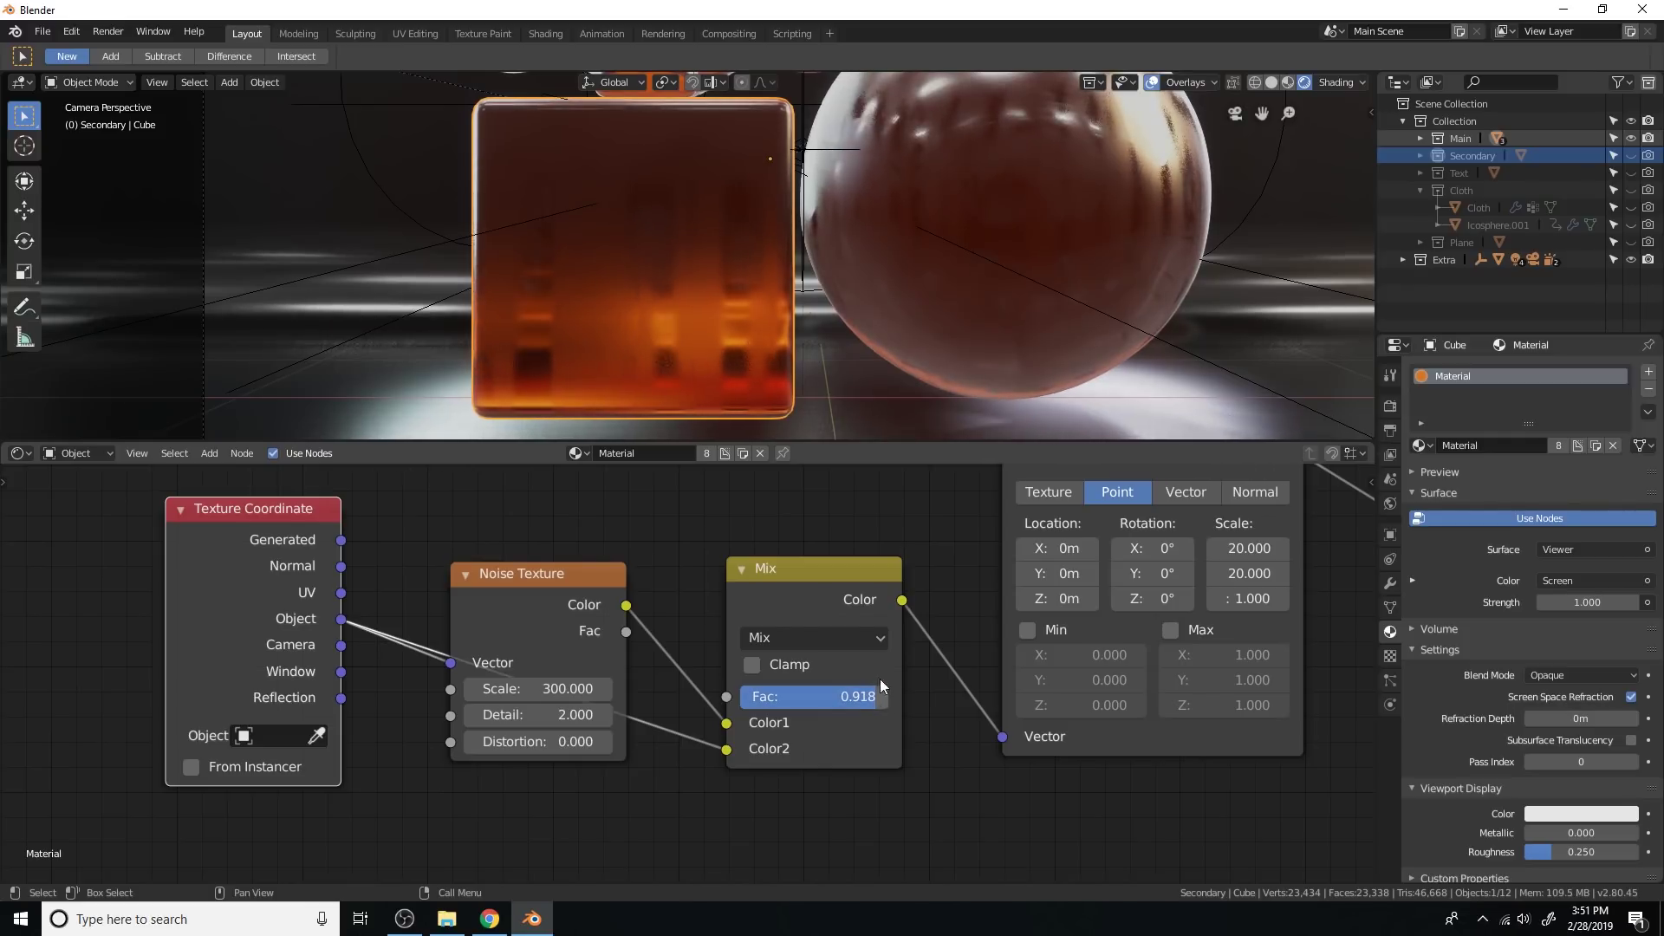
Step: Set the Noise Texture's scale to 100 and its detail to 9.400, checking the distorted streaks up close
scroll(752, 255, "up", 3)
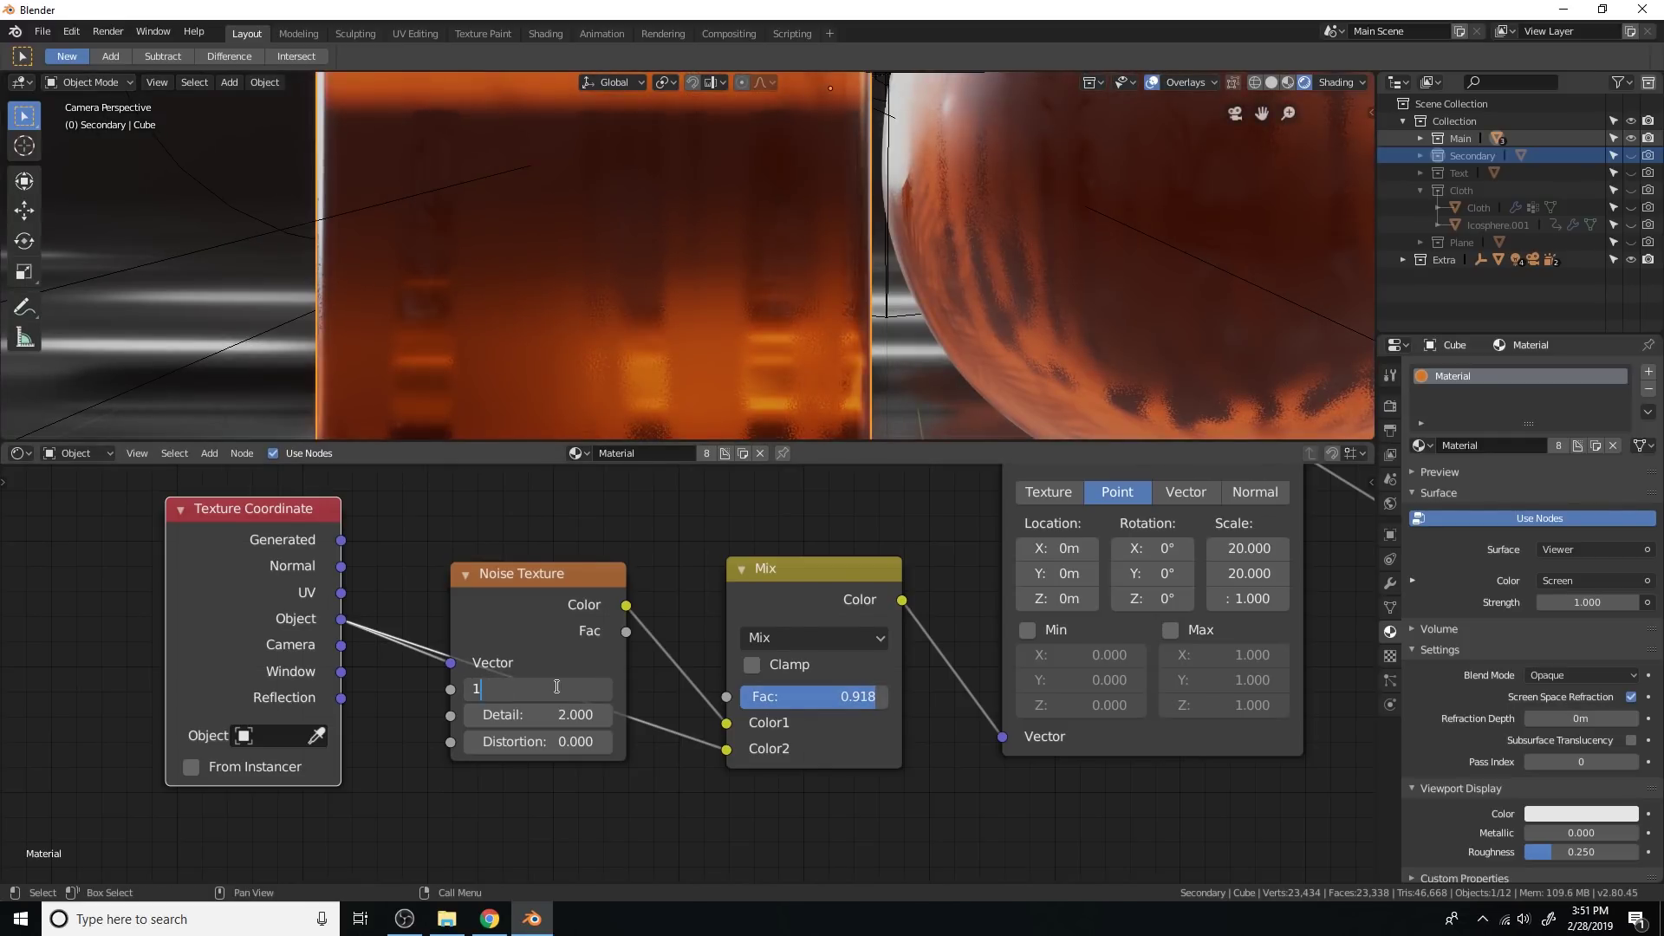
scroll(765, 312, "down", 3)
scroll(764, 312, "up", 3)
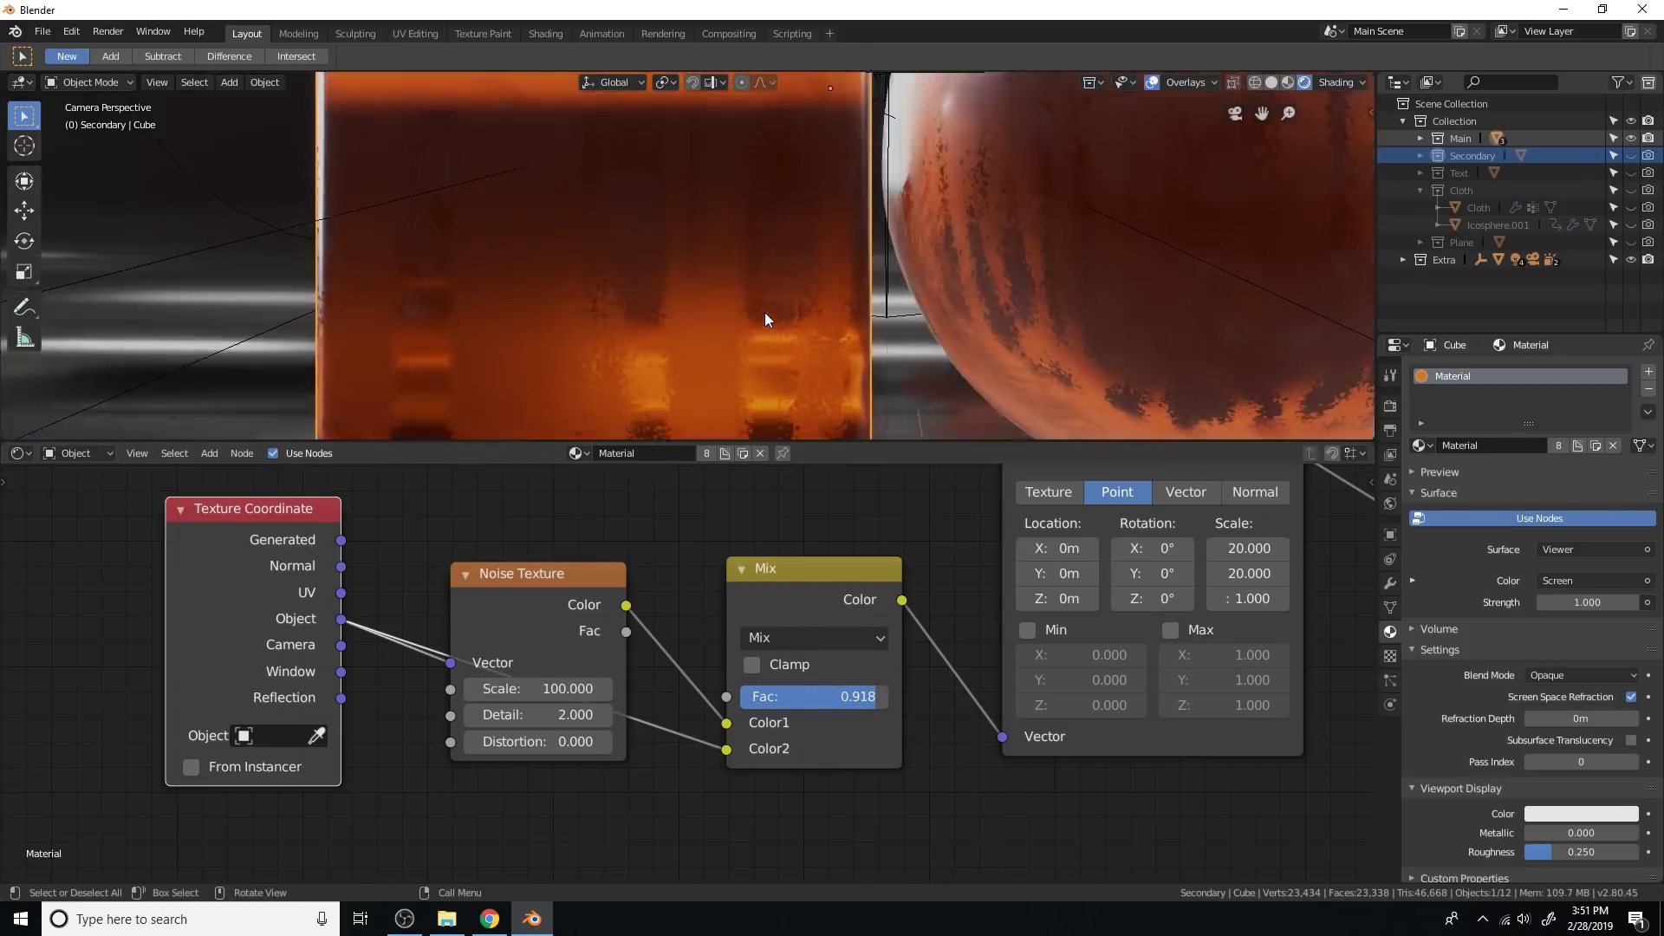
scroll(793, 383, "up", 2)
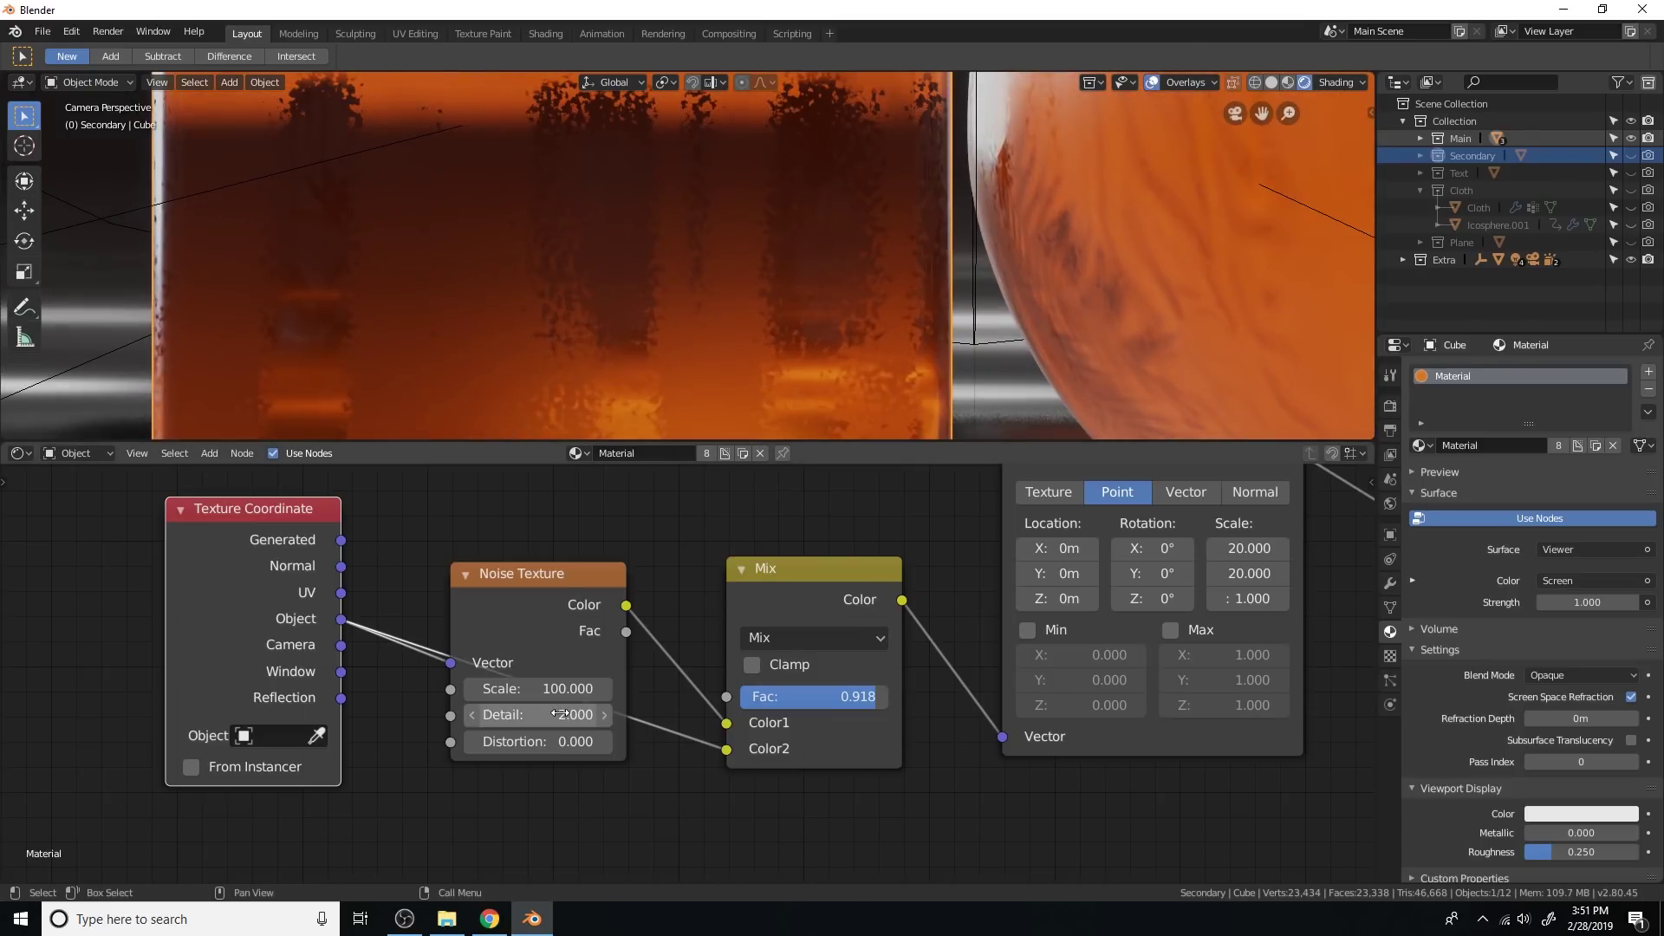
scroll(798, 277, "down", 8)
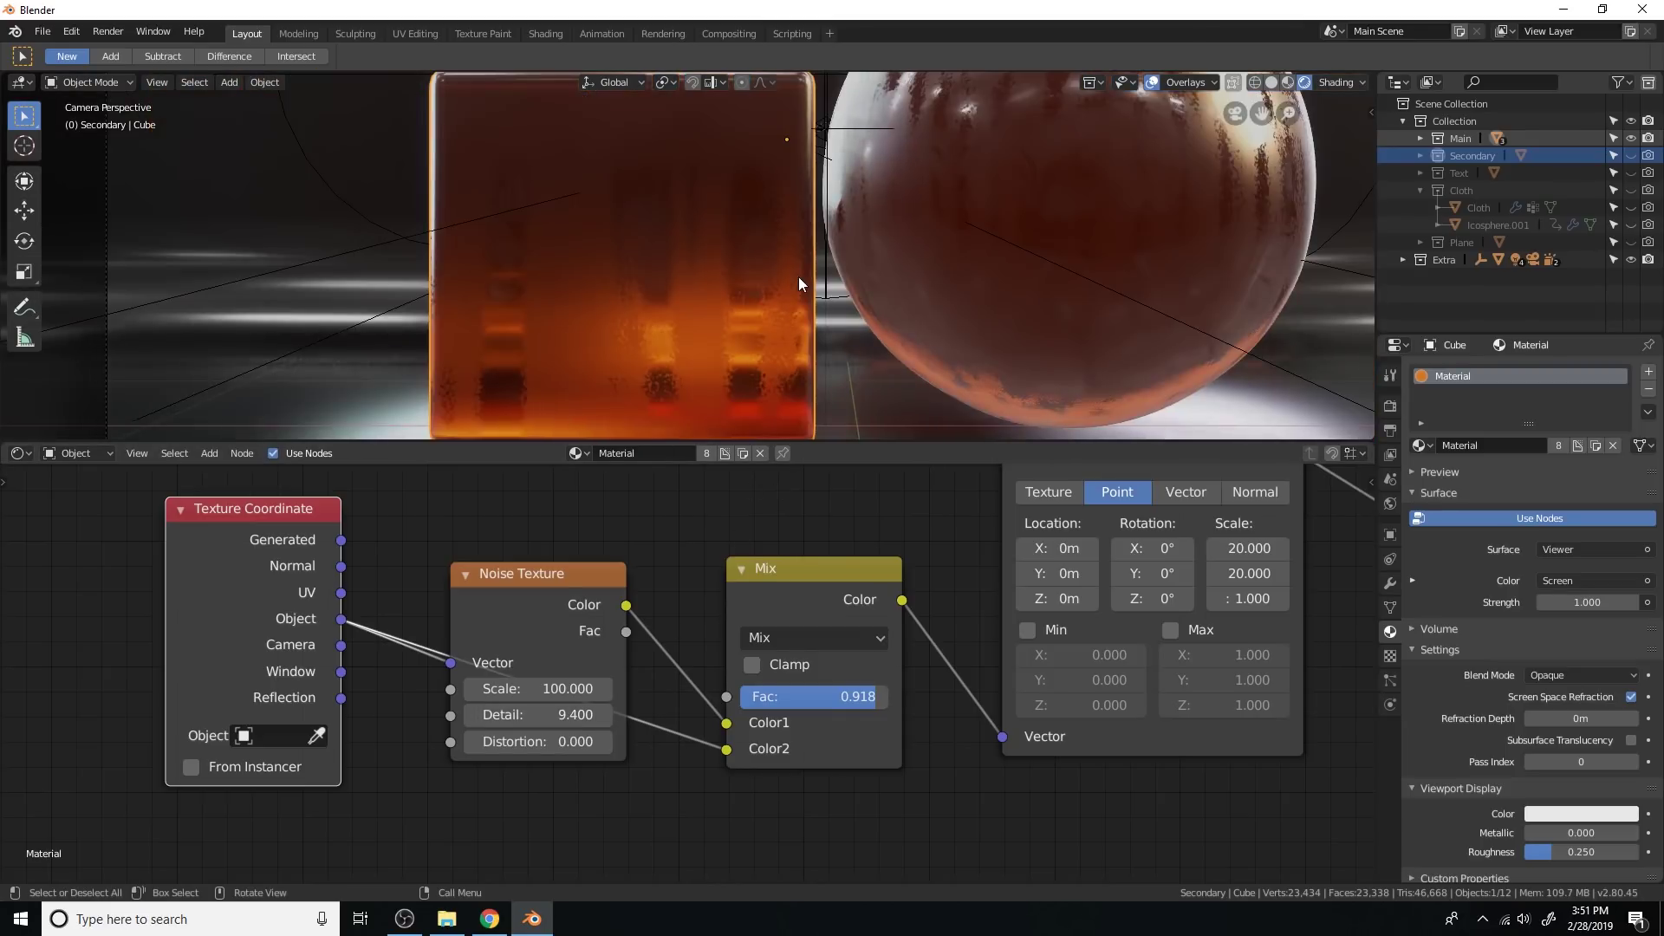
Step: Examine the material on the objects from several angles and through the camera, and review the whole node tree
middle_click_drag(830, 325, 825, 312)
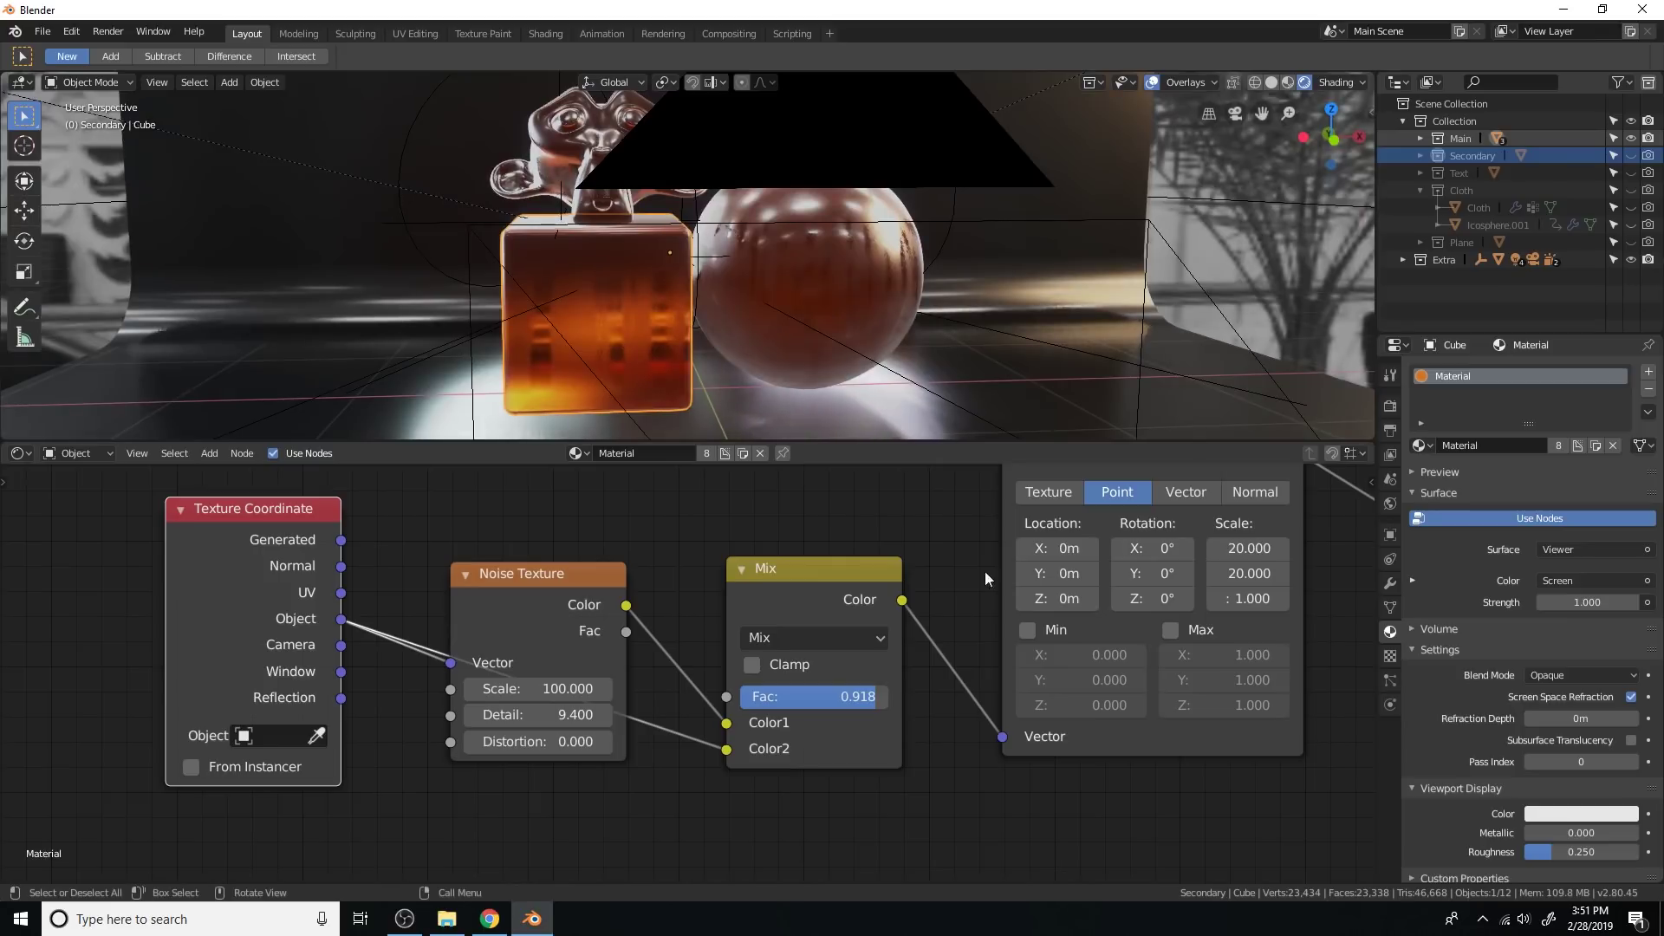
scroll(988, 574, "down", 12)
middle_click_drag(1050, 667, 700, 604)
scroll(780, 633, "down", 2)
middle_click_drag(947, 673, 747, 732)
scroll(892, 679, "down", 4)
middle_click_drag(918, 336, 849, 357)
key("KP_0")
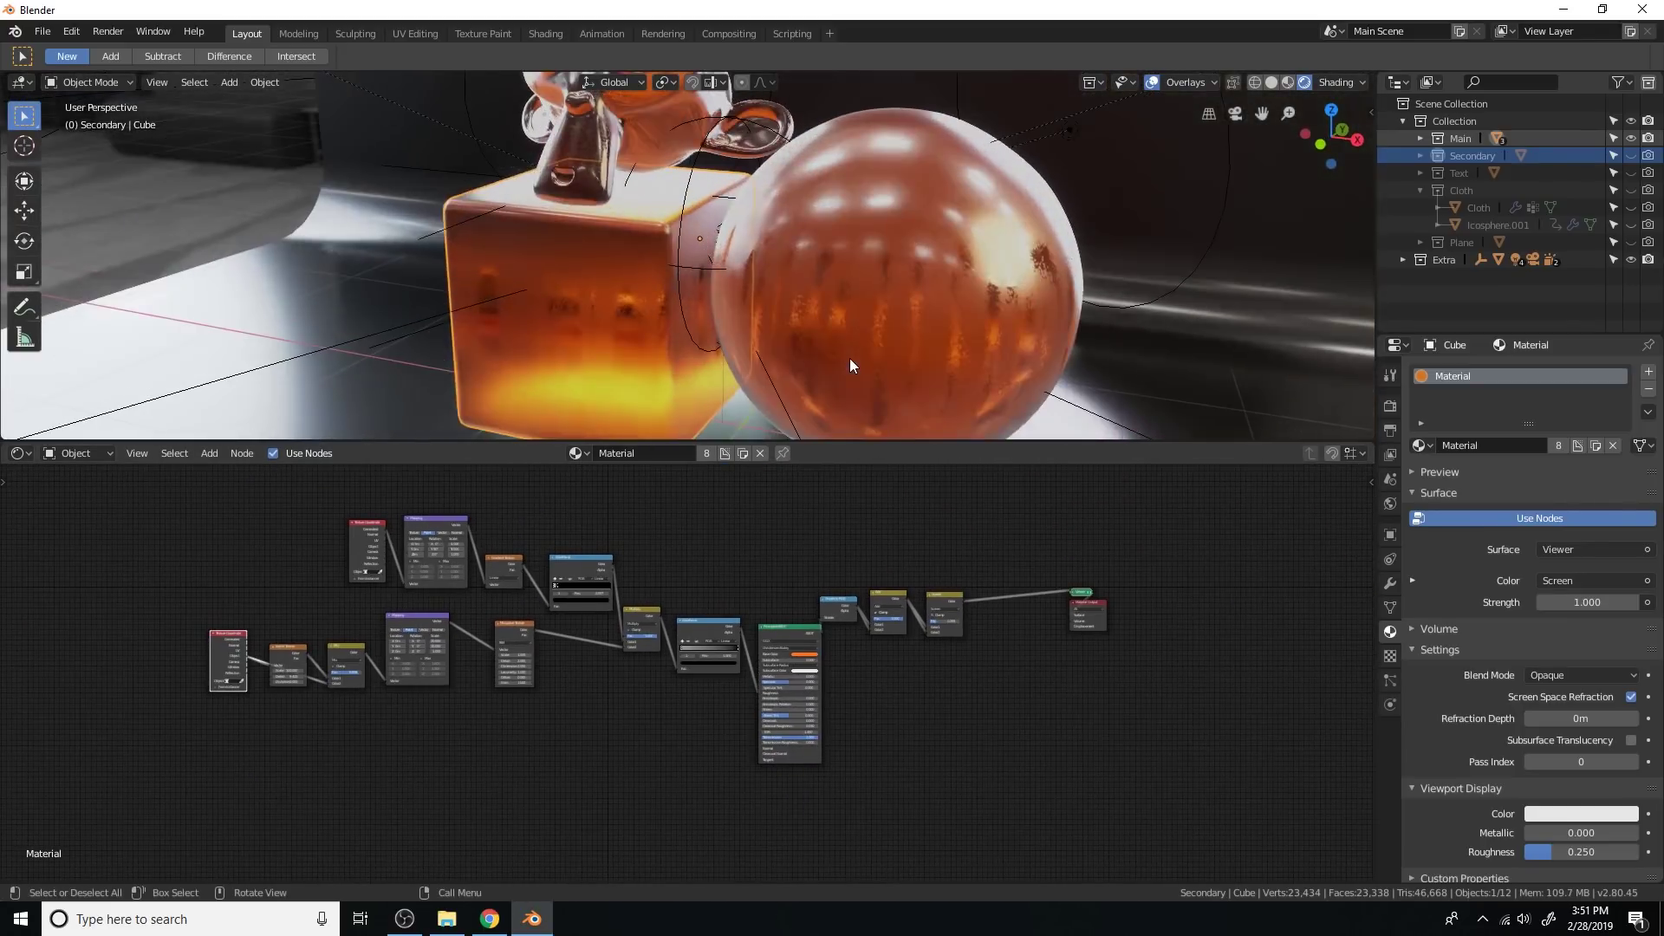
scroll(849, 357, "up", 3)
middle_click_drag(643, 751, 721, 738)
scroll(844, 336, "up", 4)
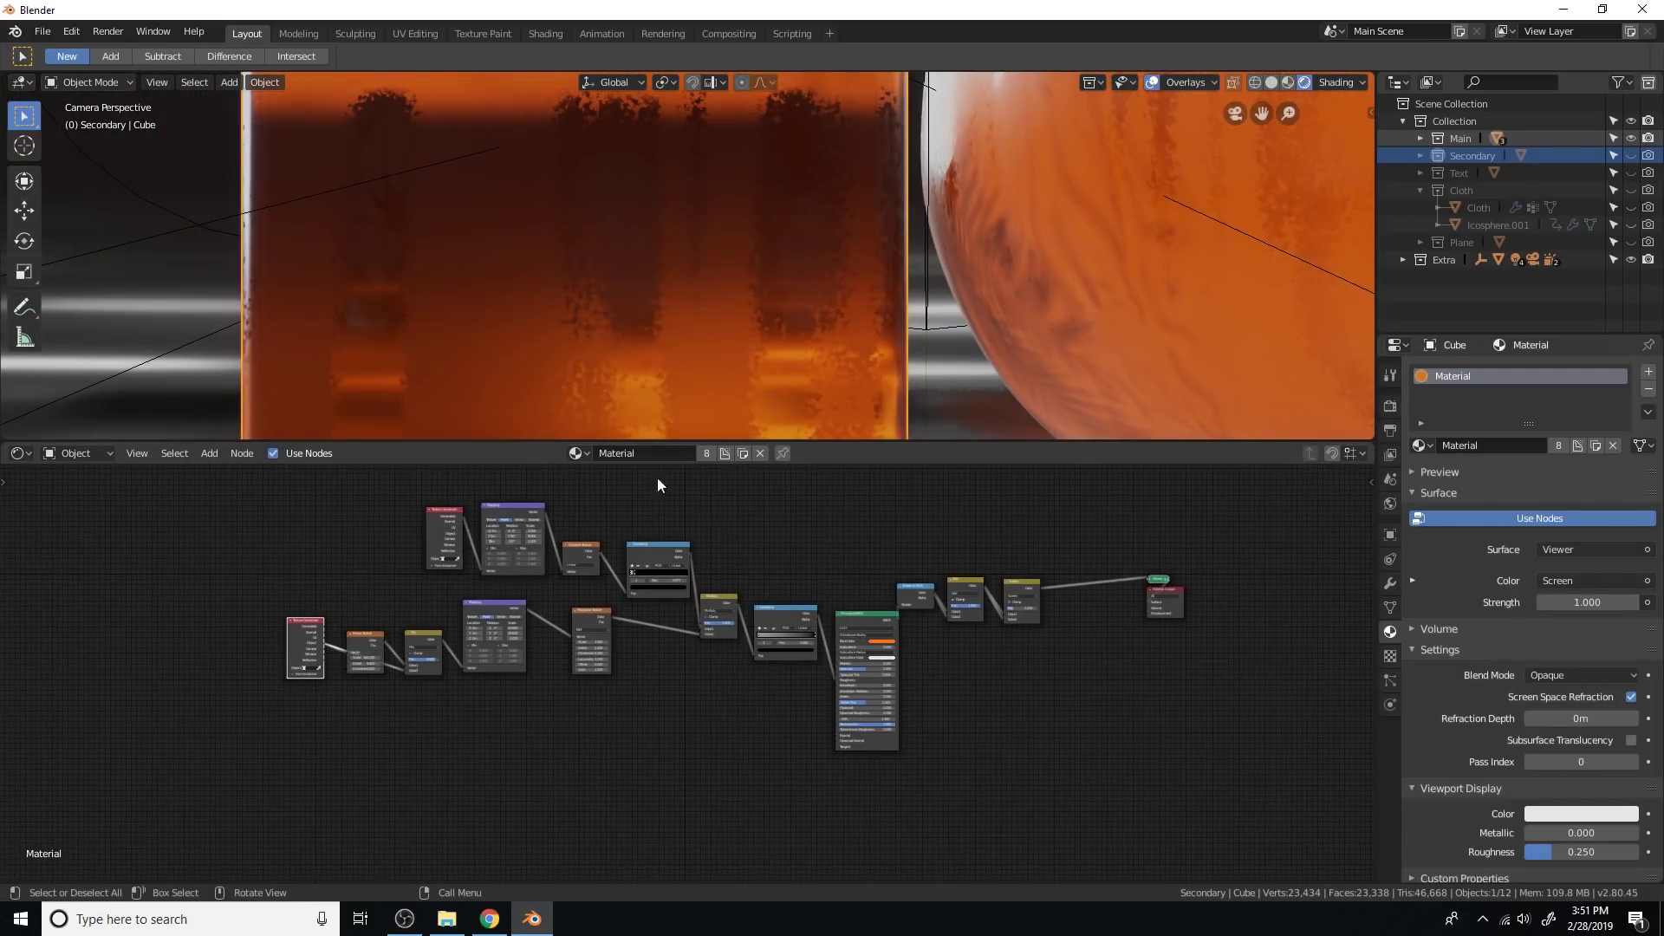
scroll(756, 622, "up", 2)
middle_click_drag(770, 635, 773, 633)
scroll(865, 406, "down", 3)
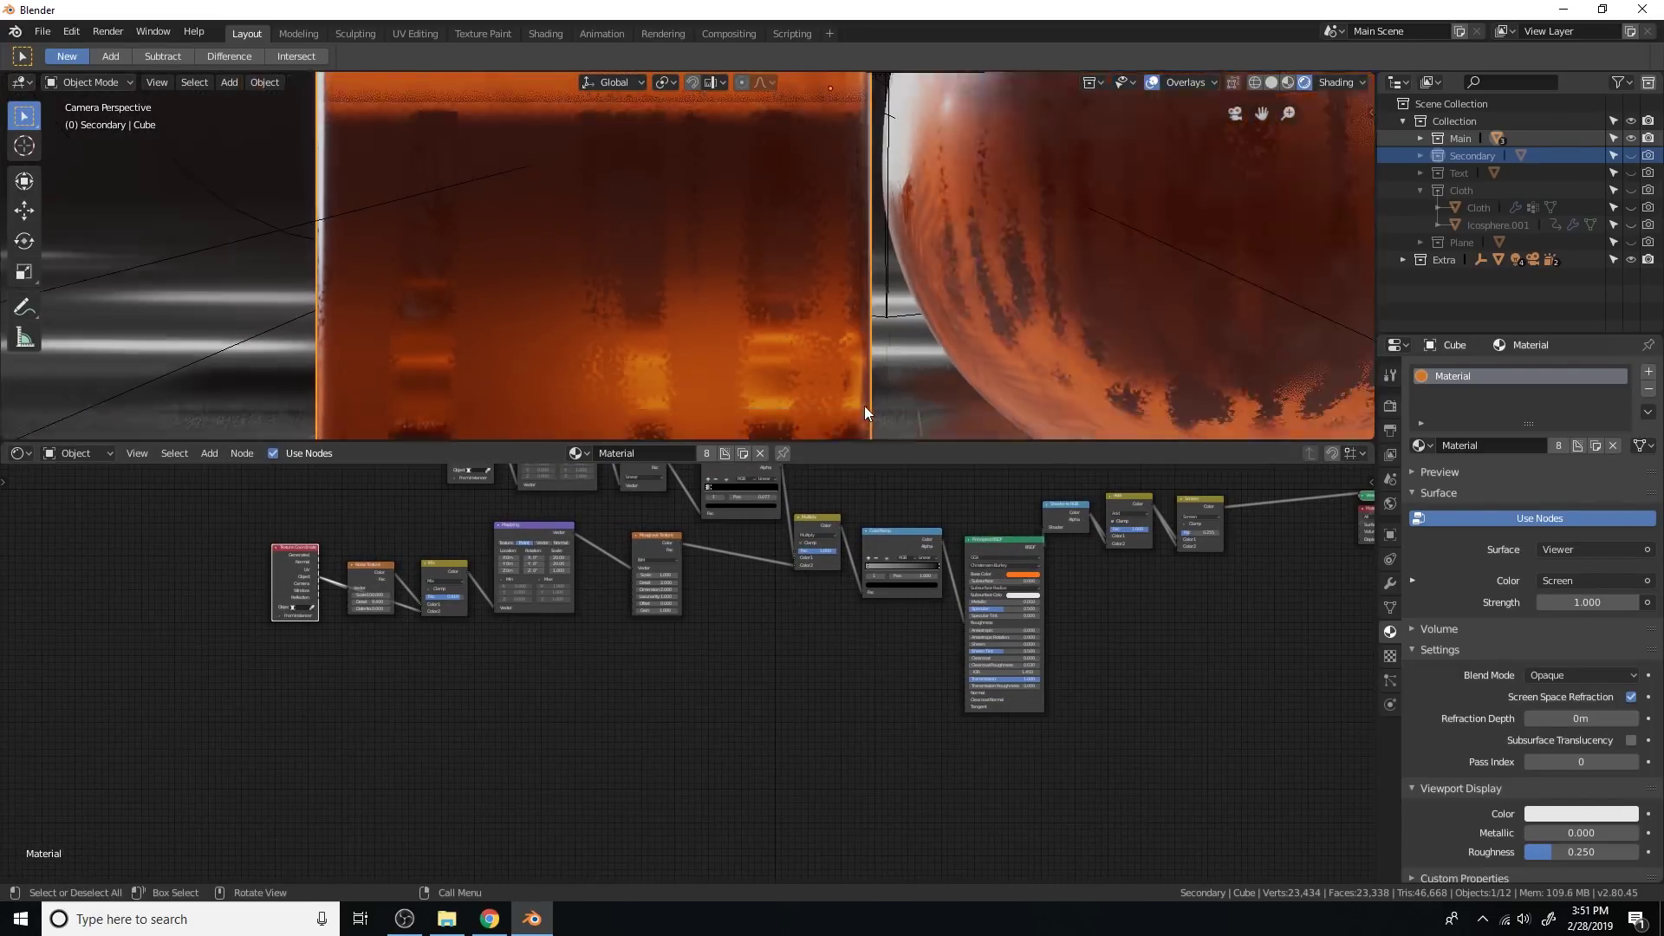
Step: Add a second Noise Texture below the Musgrave branch and give it its own Texture Coordinate and Mapping nodes
middle_click_drag(773, 691, 800, 662)
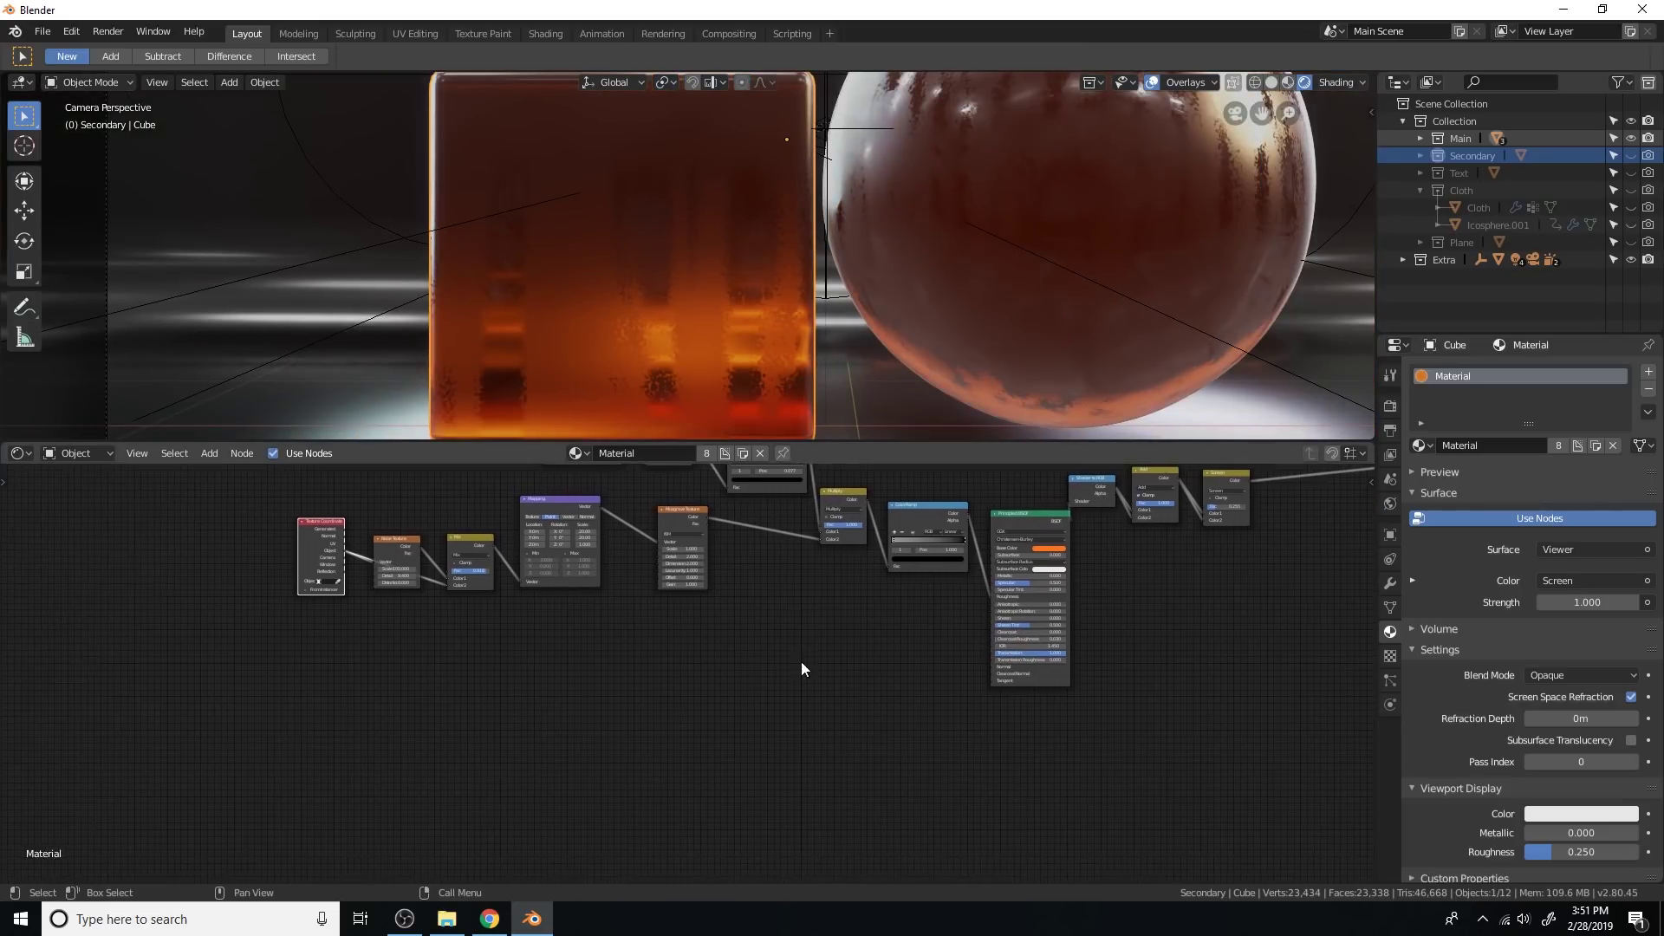
scroll(801, 663, "up", 2)
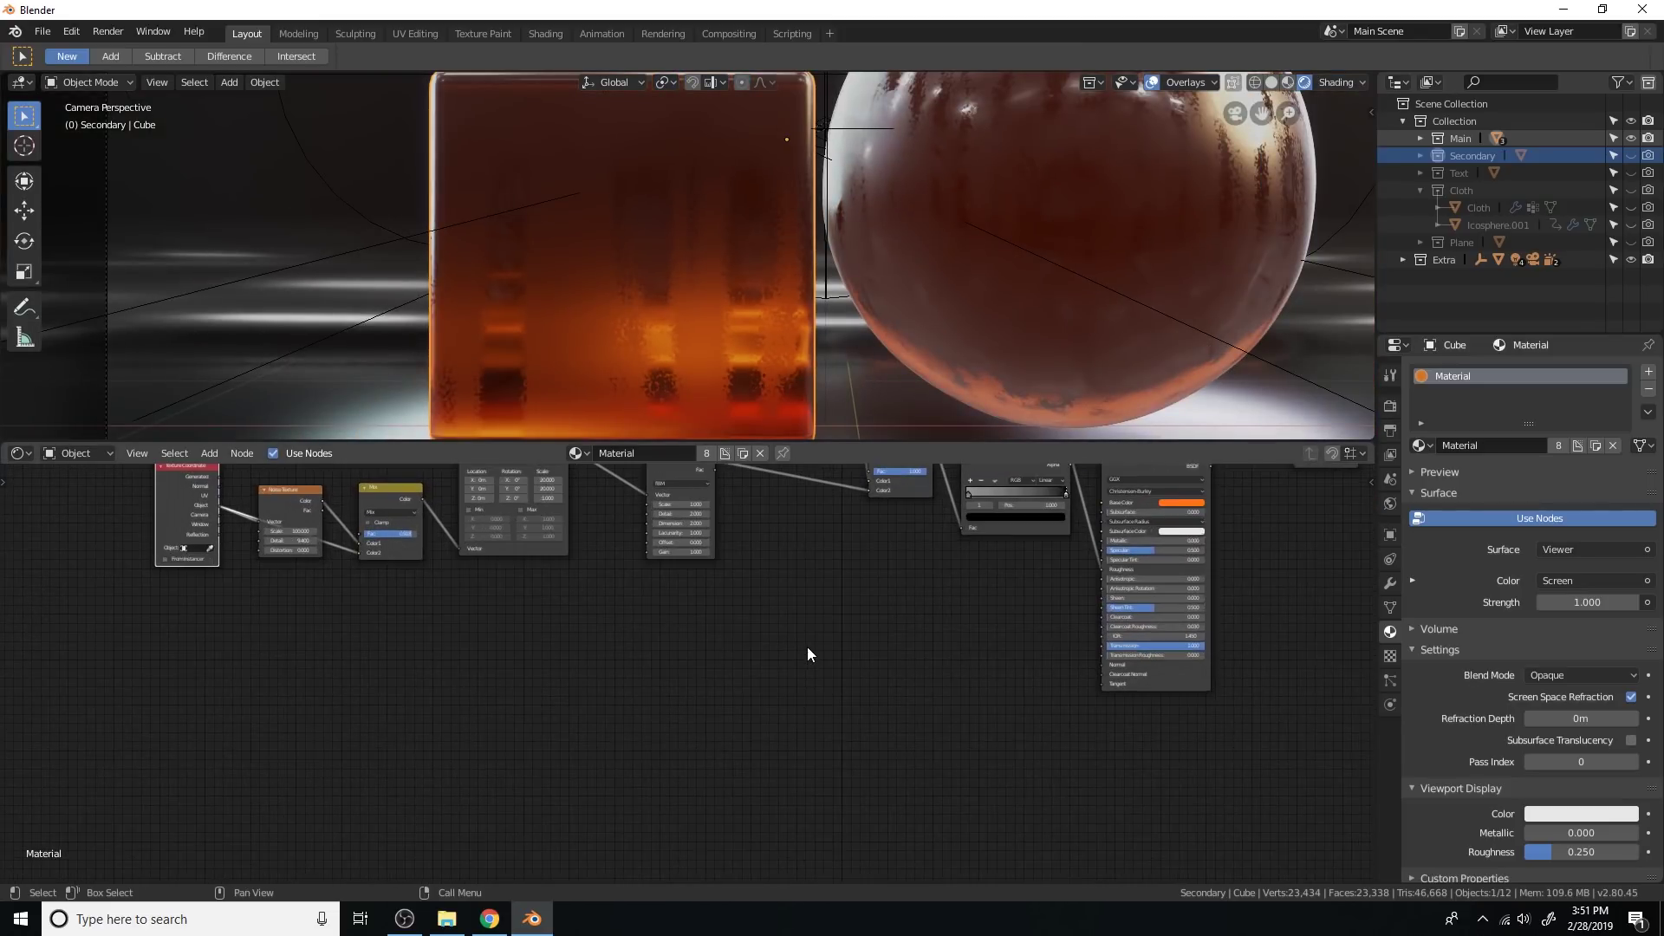
key("shift+a")
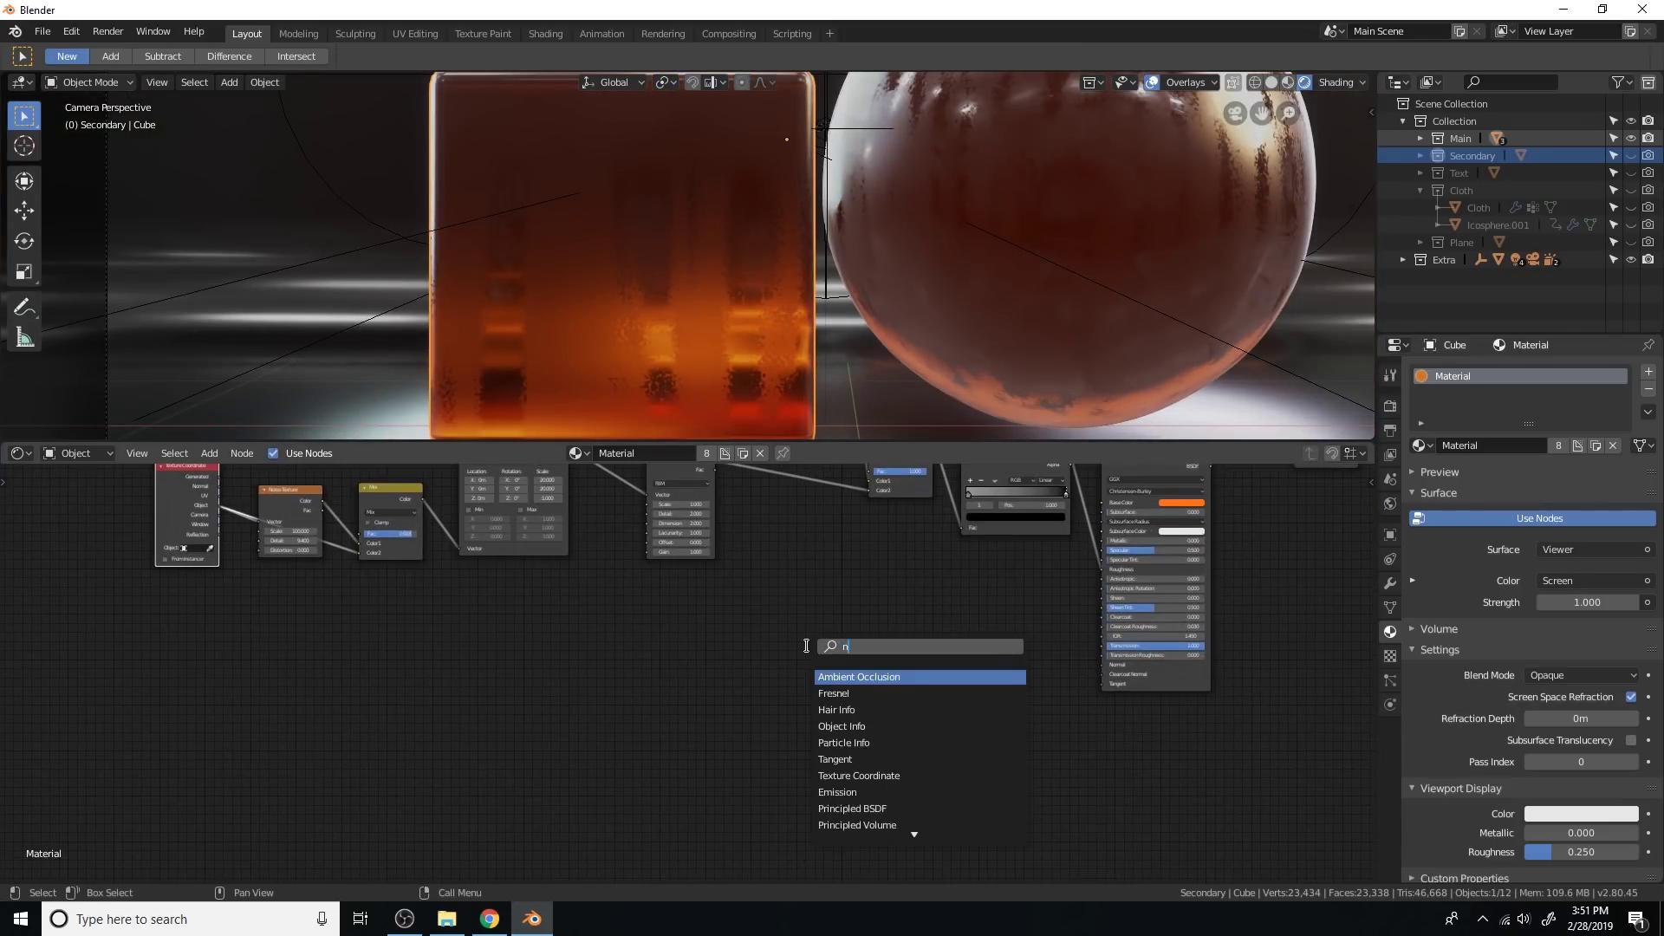
key("Return")
left_click(735, 661)
key("ctrl+t")
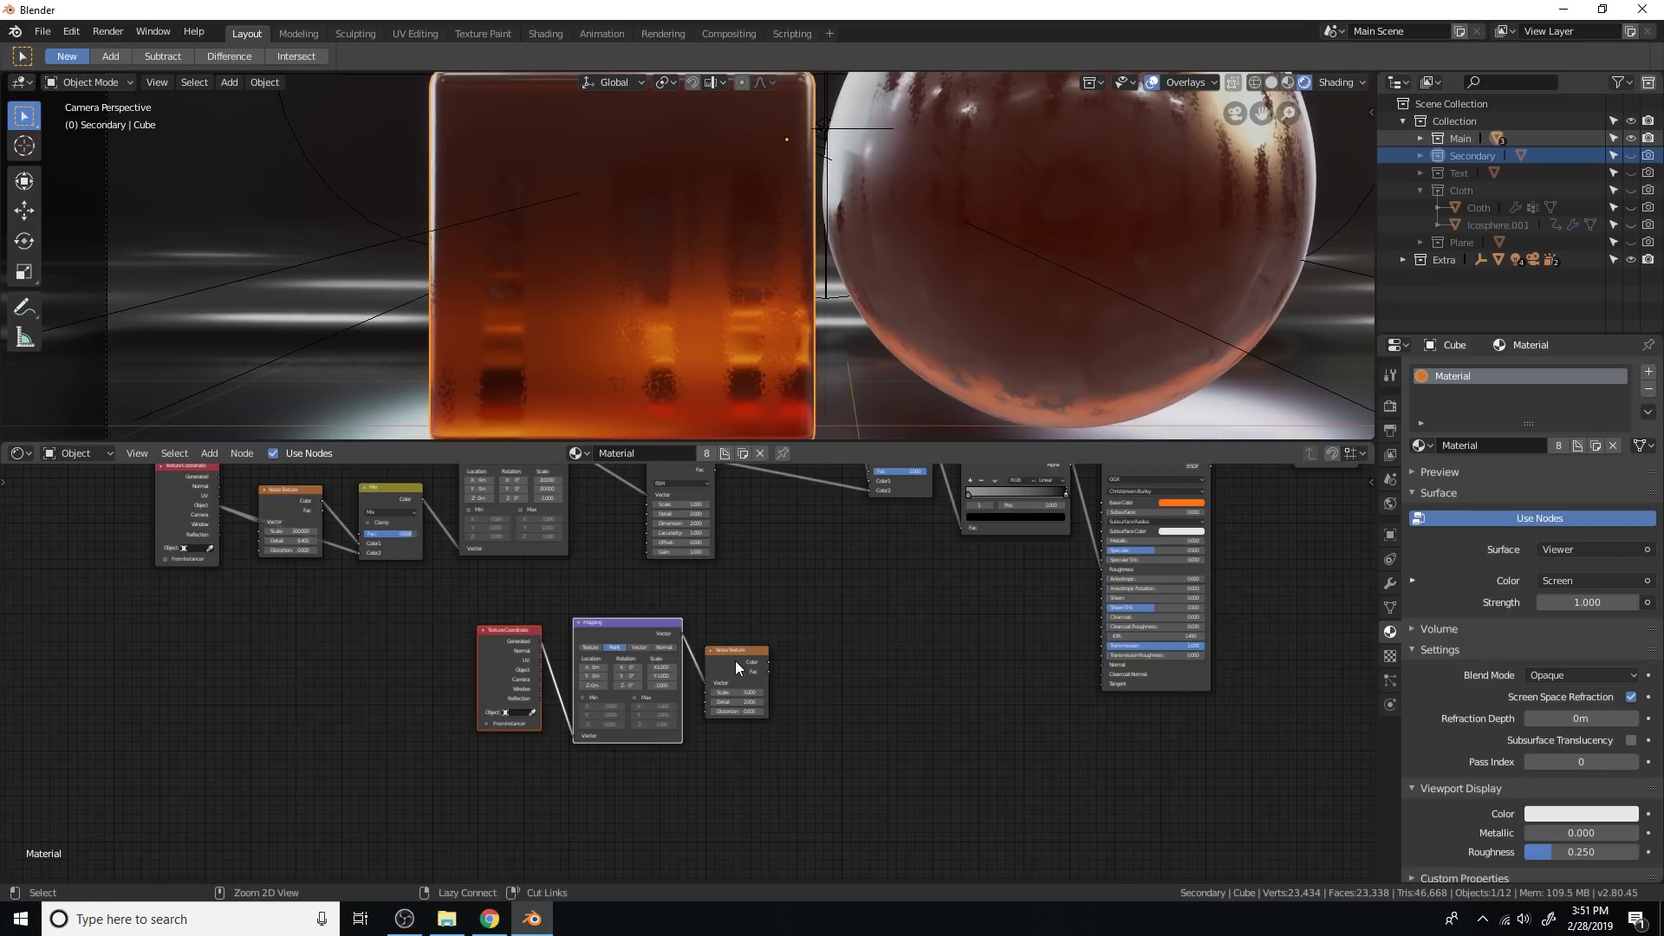
Step: Preview the newly added Noise Texture on the objects and set its scale to 2 and detail to 0
left_click(735, 662, "ctrl+shift")
scroll(813, 657, "up", 4)
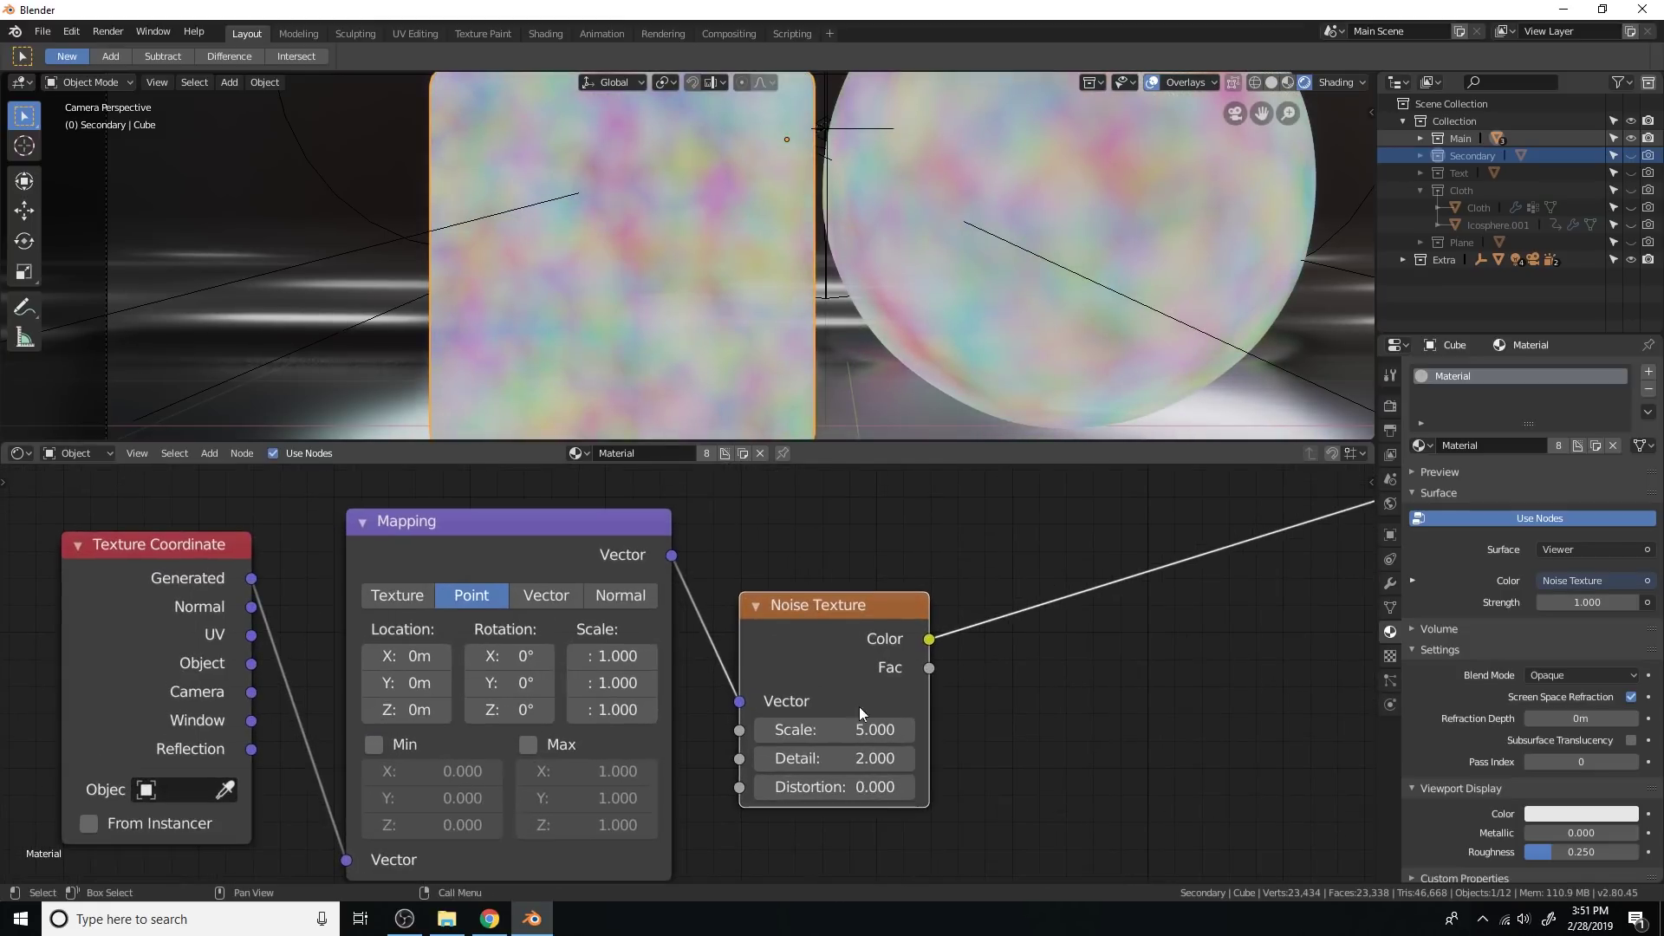
type("2")
key("Return")
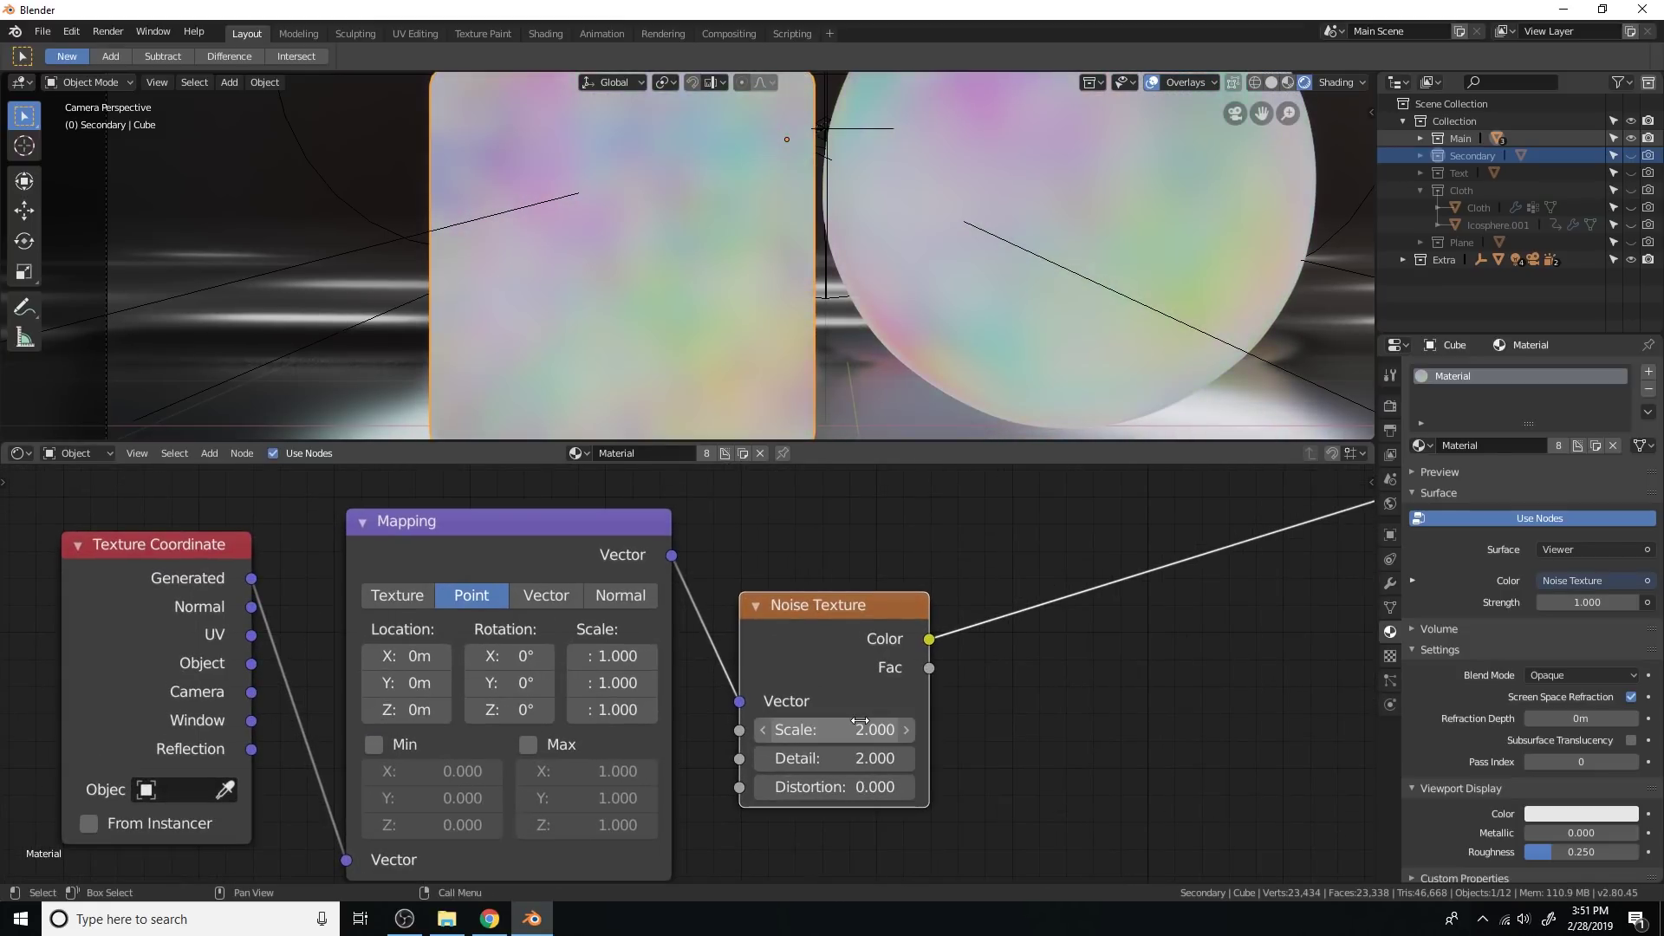
left_click_drag(856, 756, 754, 757)
Step: Delete the Texture Coordinate node attached to the new lower Mapping node
scroll(693, 672, "down", 4)
middle_click_drag(416, 673, 791, 661)
scroll(791, 661, "up", 2)
left_click_drag(613, 605, 181, 632)
left_click_drag(882, 854, 860, 818)
middle_click_drag(763, 596, 783, 584)
left_click(1303, 616)
scroll(832, 623, "down", 7)
middle_click_drag(462, 626, 619, 725)
key("x")
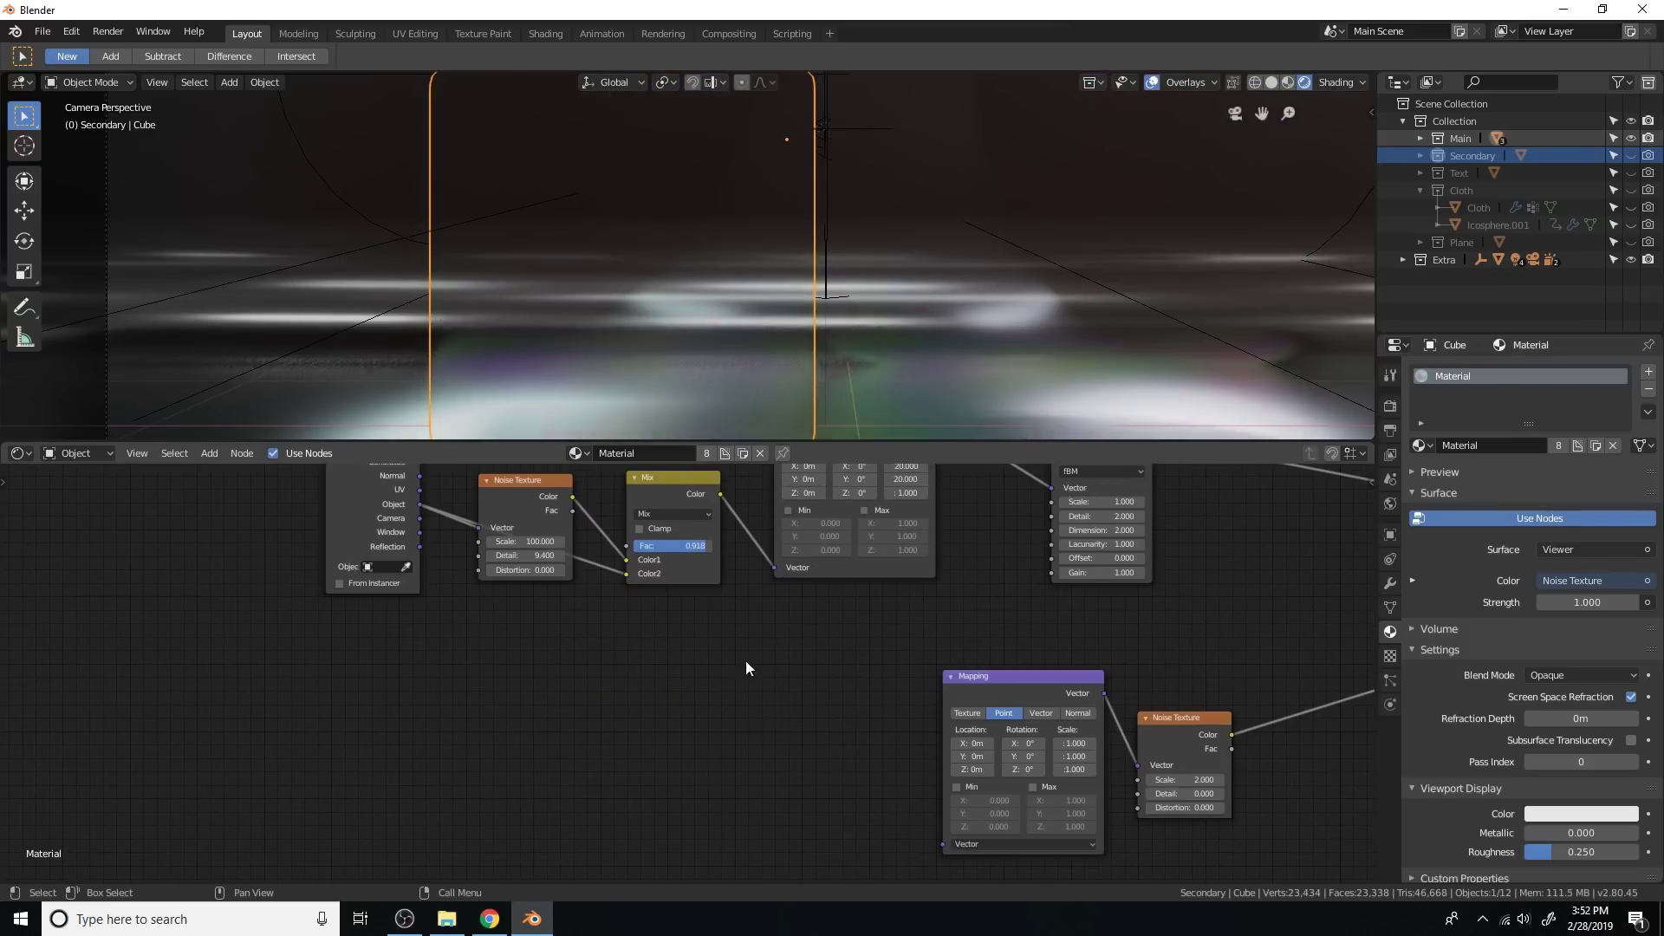
key("ctrl+z")
Step: Duplicate the Musgrave branch's Texture Coordinate, Noise Texture and Mix nodes, and connect the copied Mix color to the lower Mapping's vector
left_click_drag(746, 638, 363, 486)
middle_click_drag(578, 617, 561, 561)
key("shift+d")
left_click(676, 787)
middle_click_drag(836, 724, 712, 645)
scroll(533, 603, "up", 1)
scroll(747, 574, "up", 2)
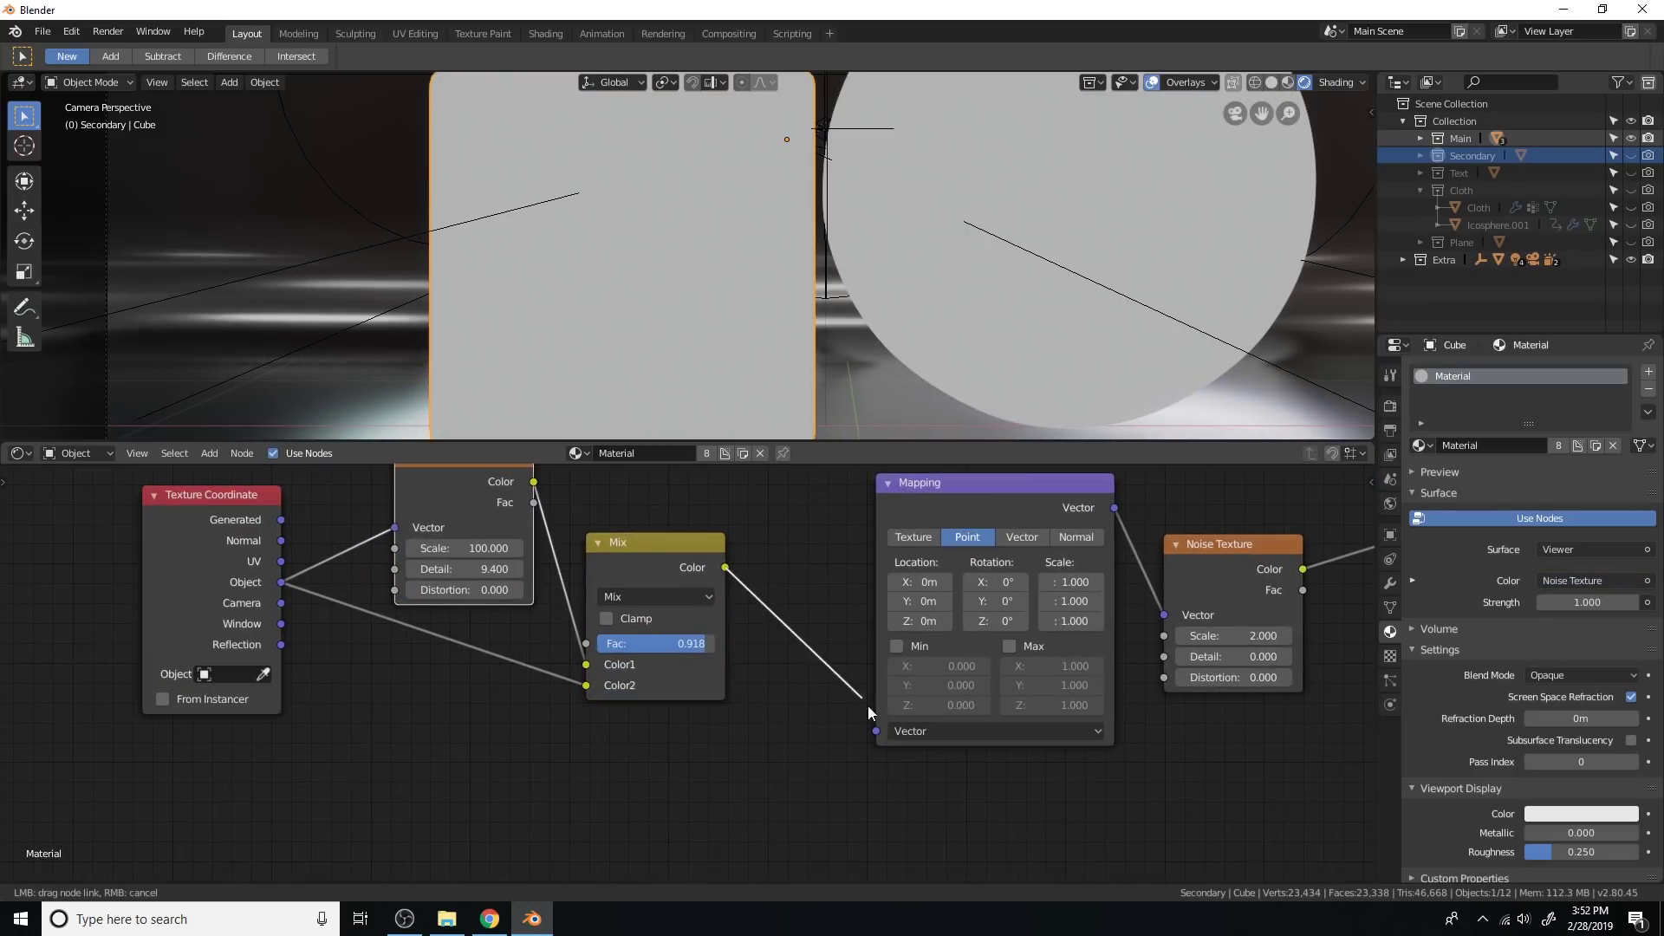
left_click_drag(884, 731, 883, 732)
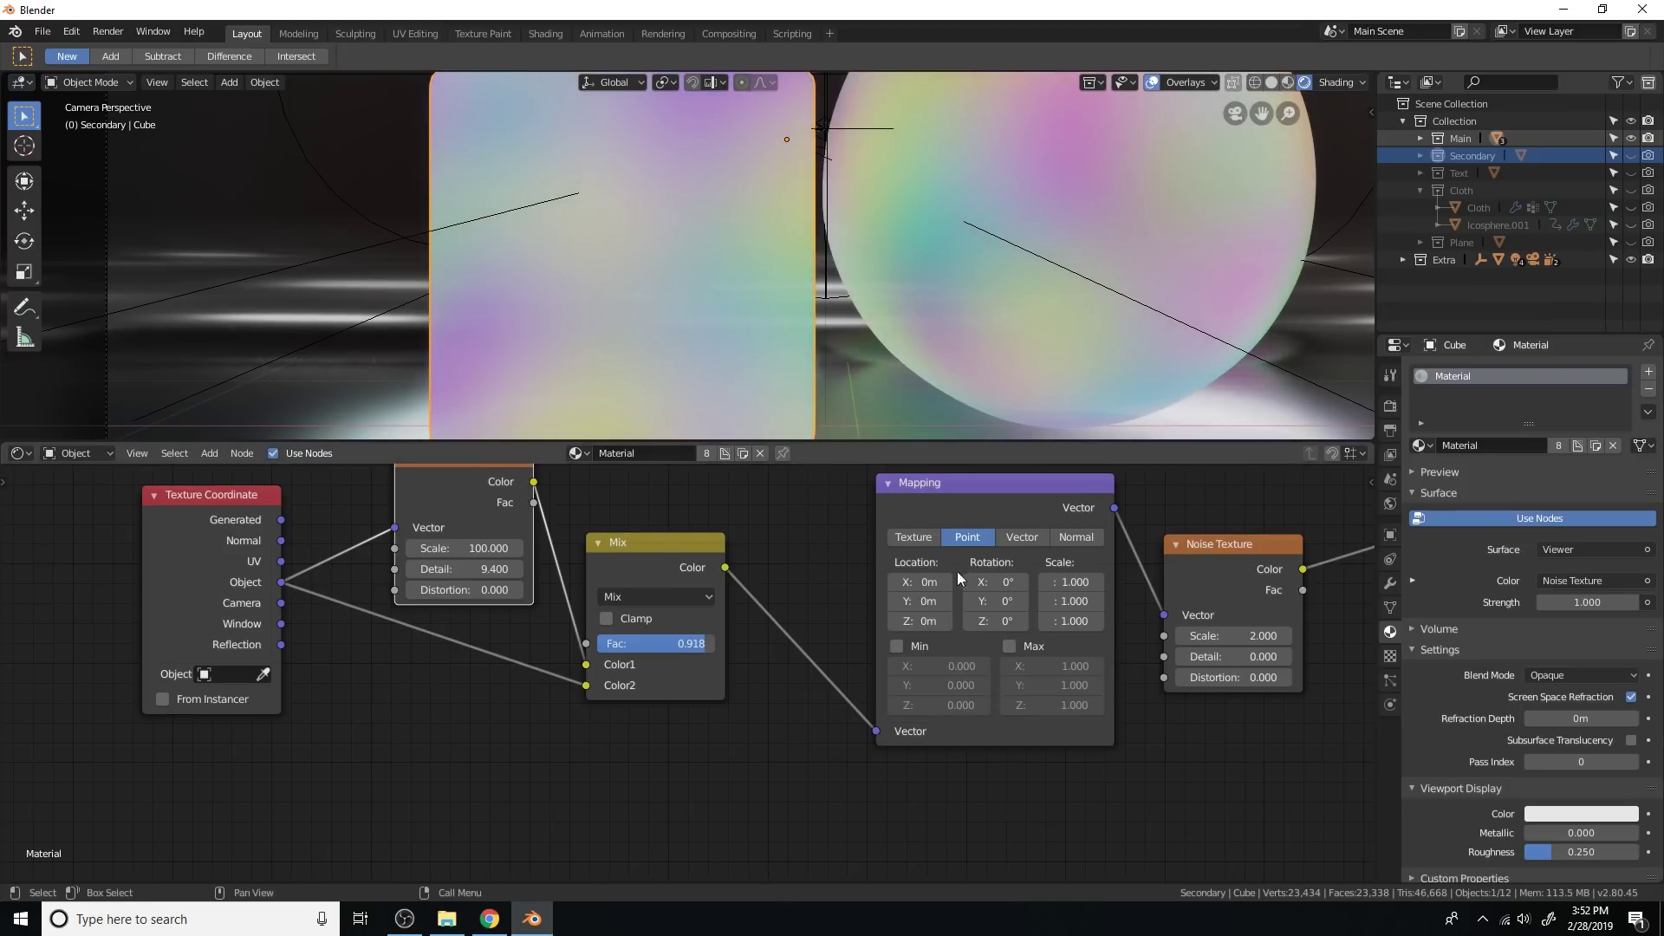
Step: Add a Bump node, feed the scale 2 Noise Texture's color into its height, and preview the Bump output
scroll(957, 570, "down", 1)
scroll(886, 273, "up", 3)
scroll(886, 273, "up", 4)
middle_click_drag(1148, 557, 814, 587)
scroll(814, 588, "up", 3)
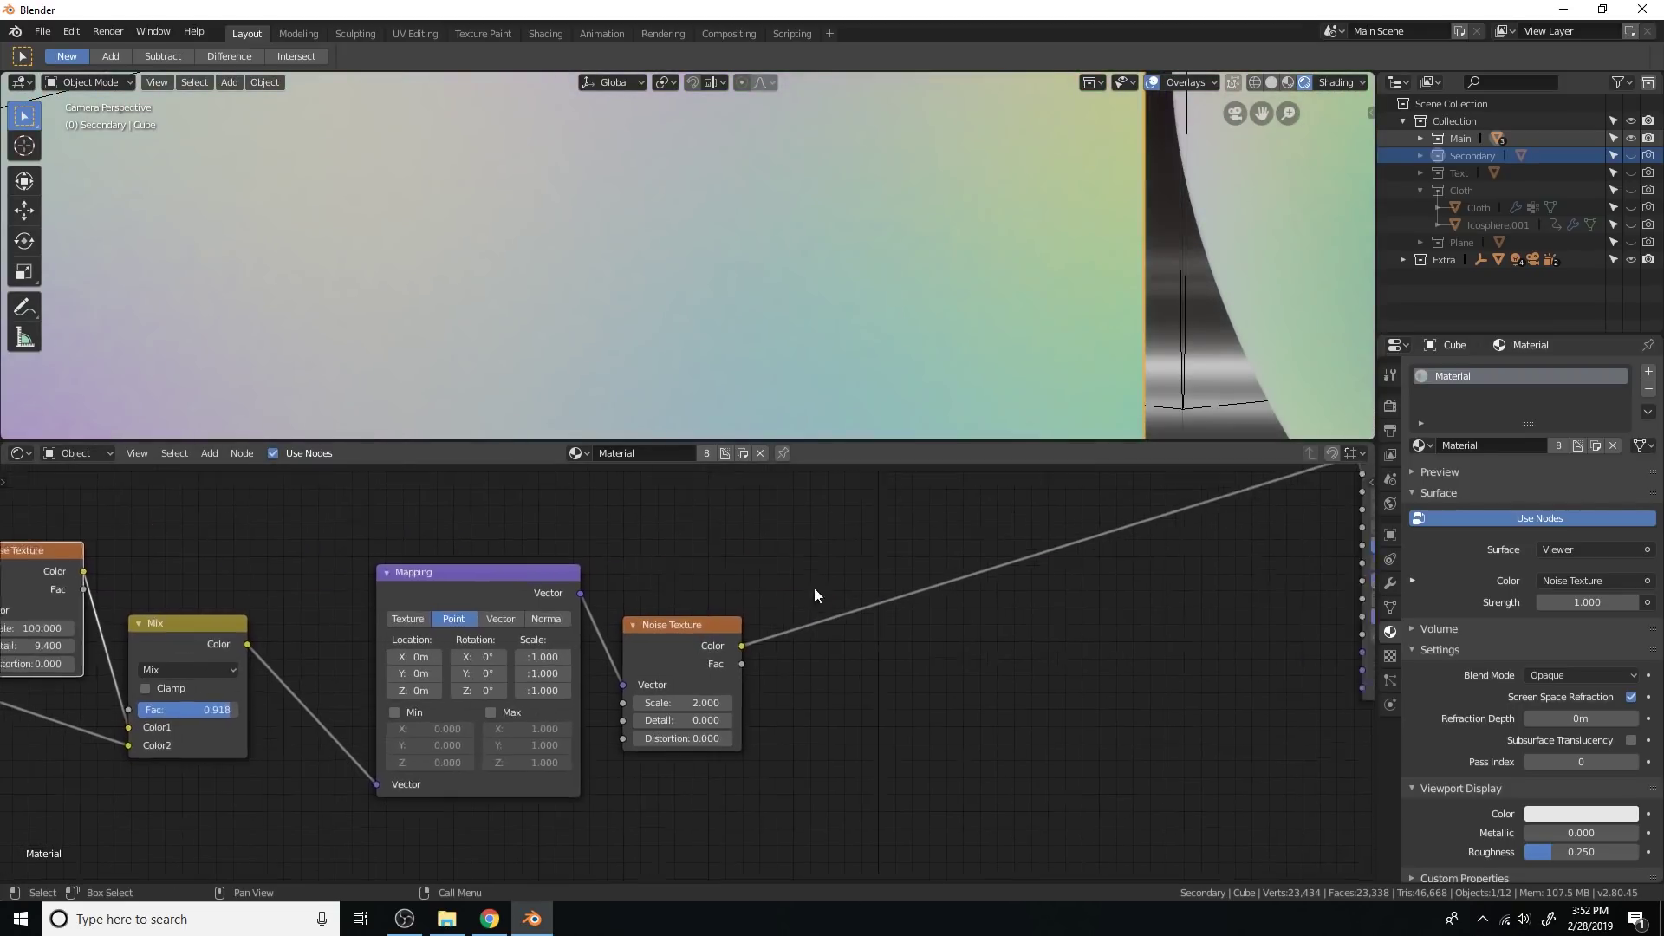
key("shift+a")
left_click(842, 542)
type("bum")
key("Return")
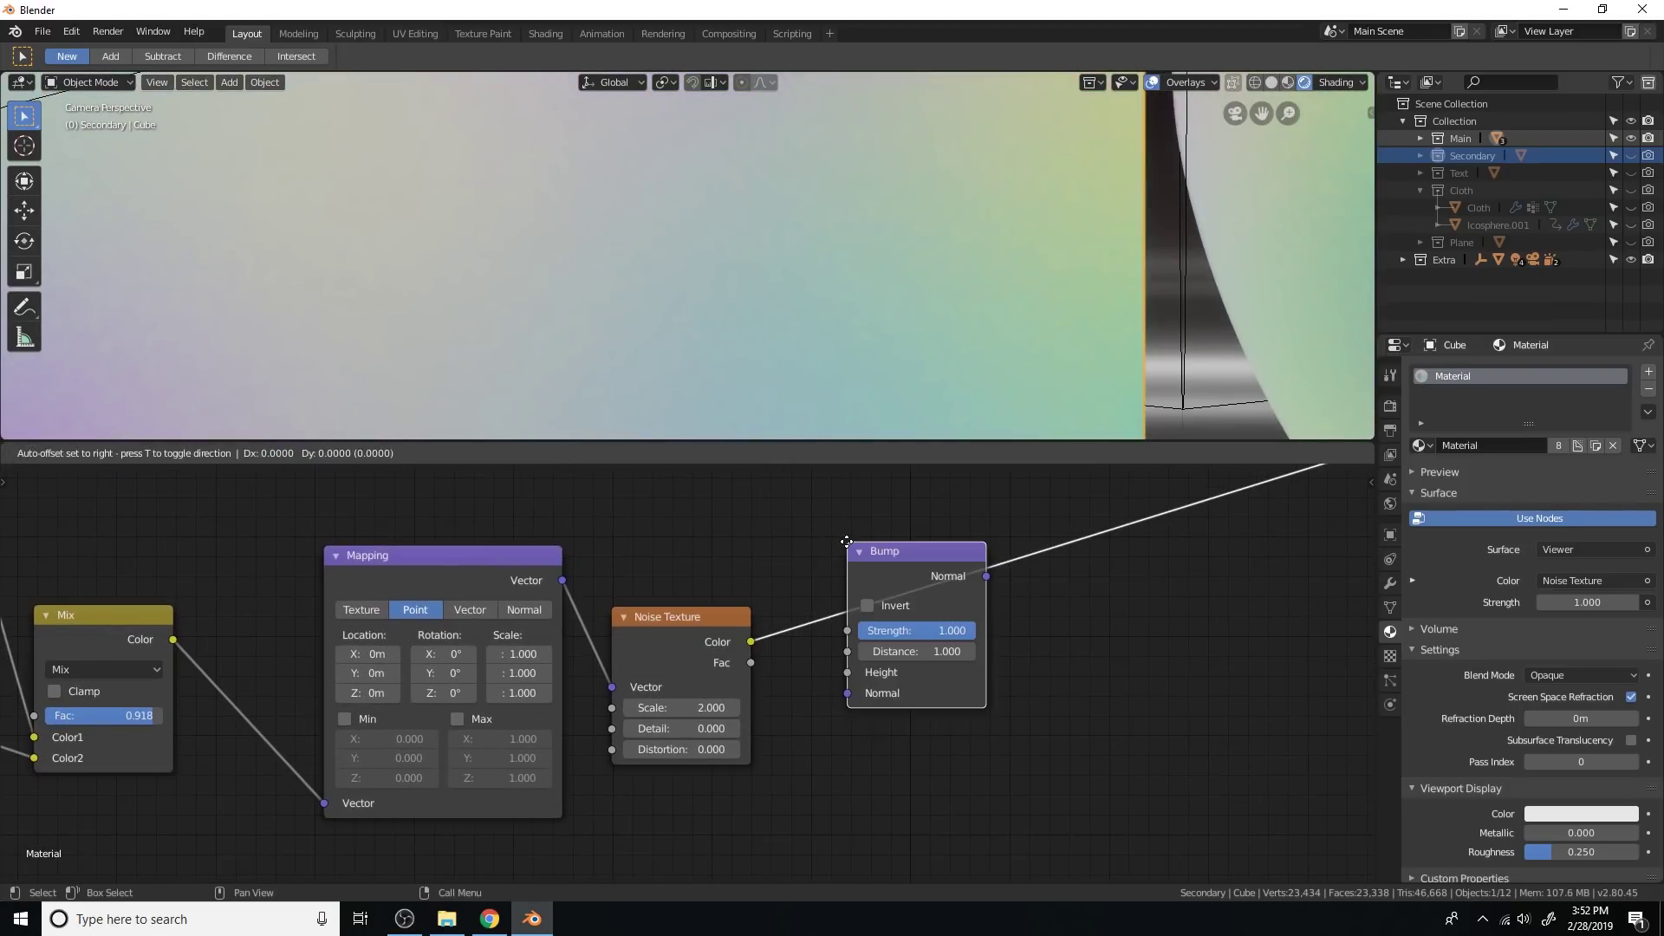
left_click(914, 620)
left_click_drag(751, 641, 914, 749)
left_click(976, 642, "ctrl+shift")
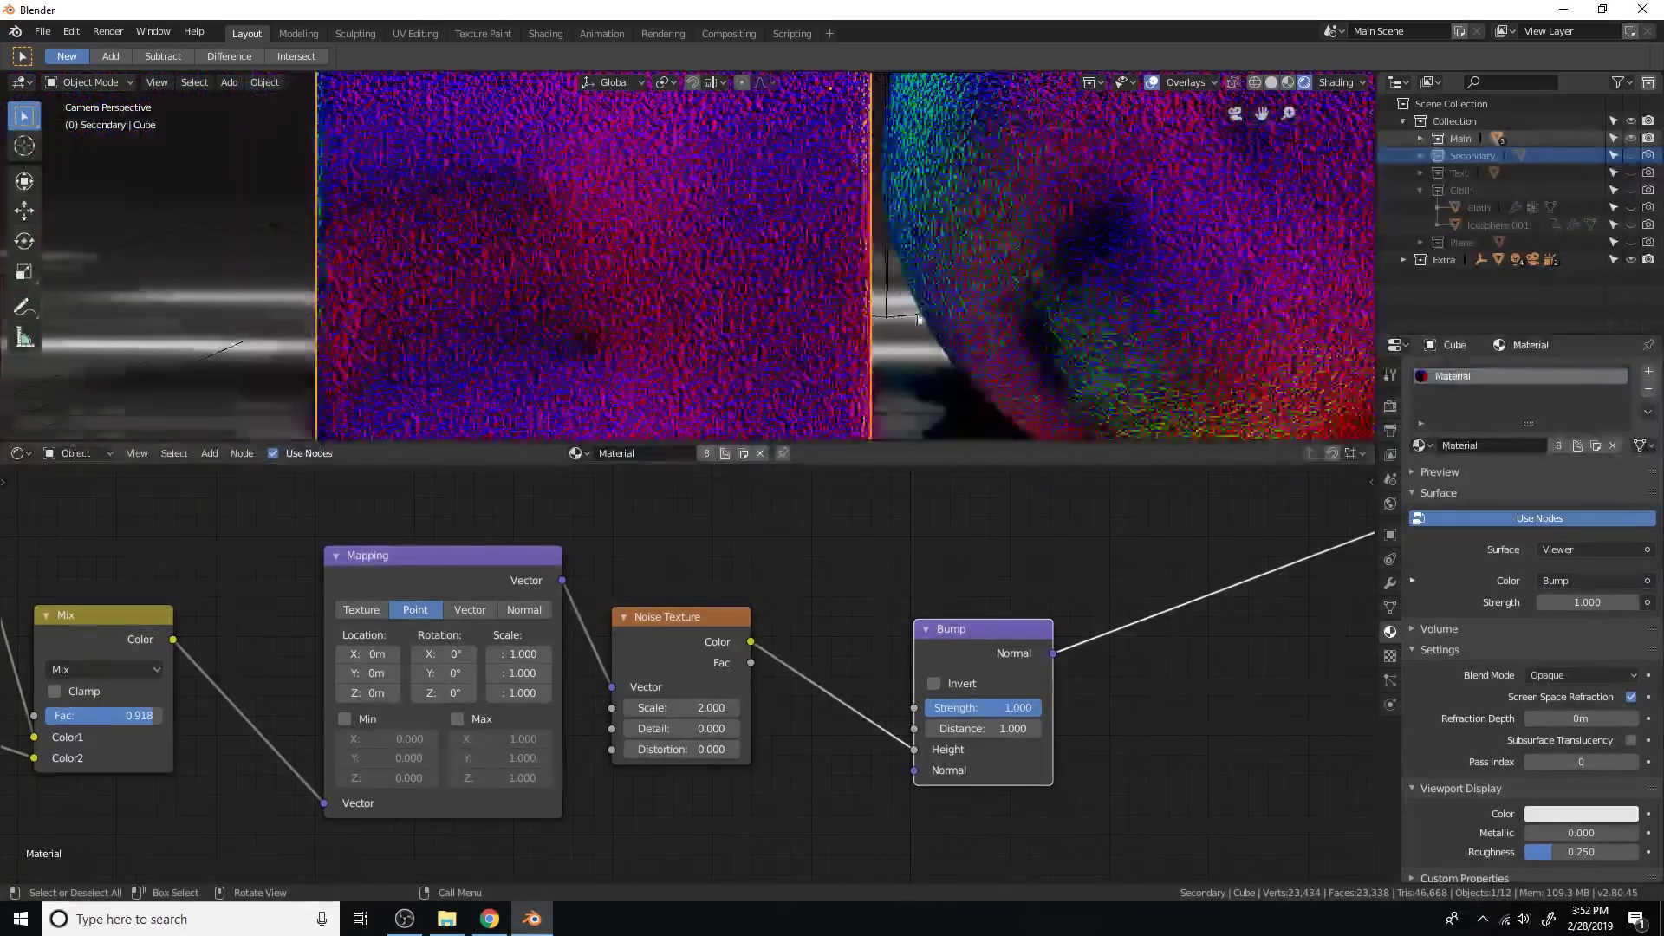
Step: Examine the bump pattern on the cube and sphere up close and from several angles
middle_click_drag(919, 319, 968, 293, "shift")
scroll(951, 297, "up", 2)
middle_click_drag(671, 638, 1044, 584)
middle_click_drag(611, 675, 1037, 735)
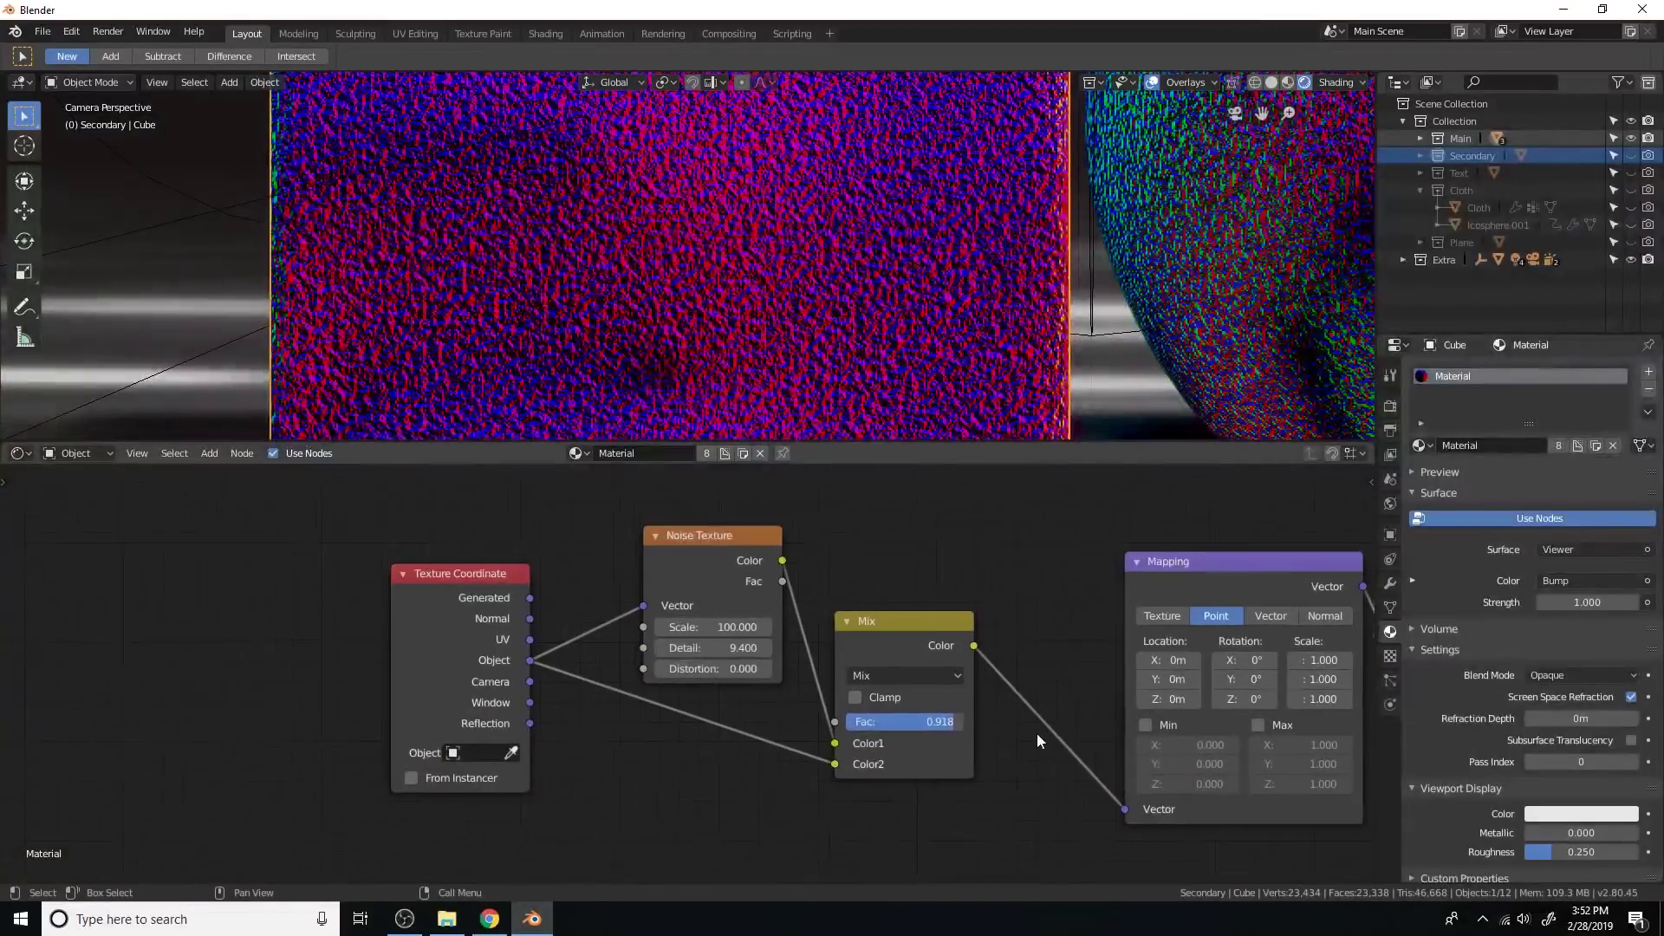
scroll(1037, 738, "up", 2)
scroll(985, 328, "up", 2)
scroll(951, 319, "down", 3)
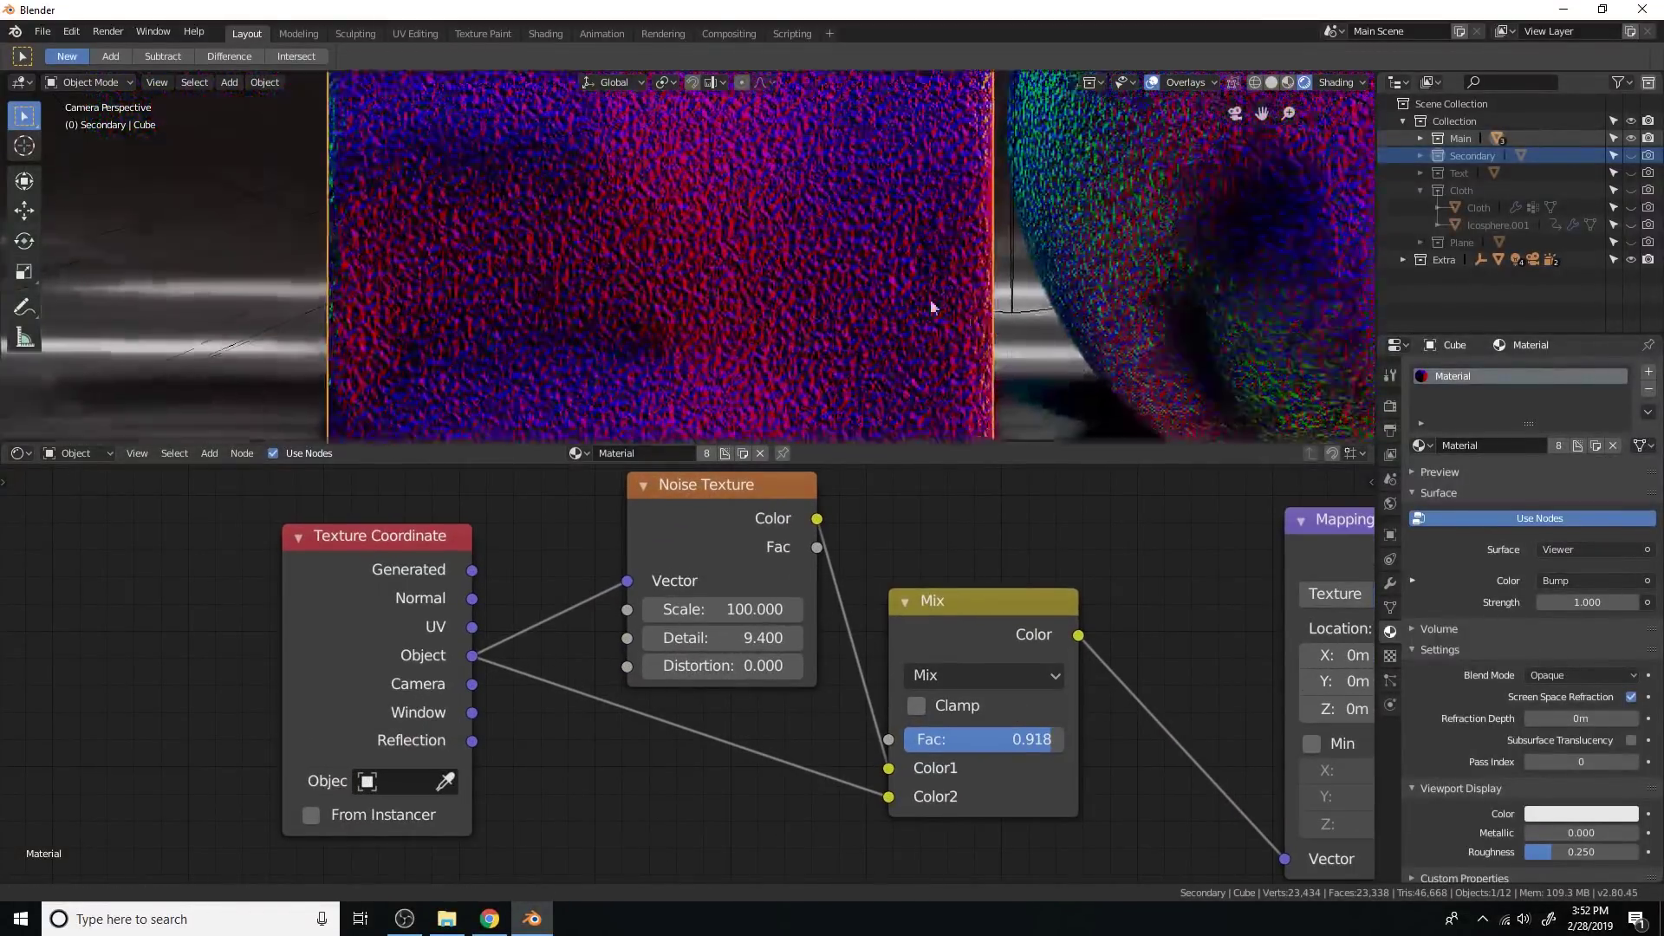
middle_click_drag(930, 305, 777, 272, "shift")
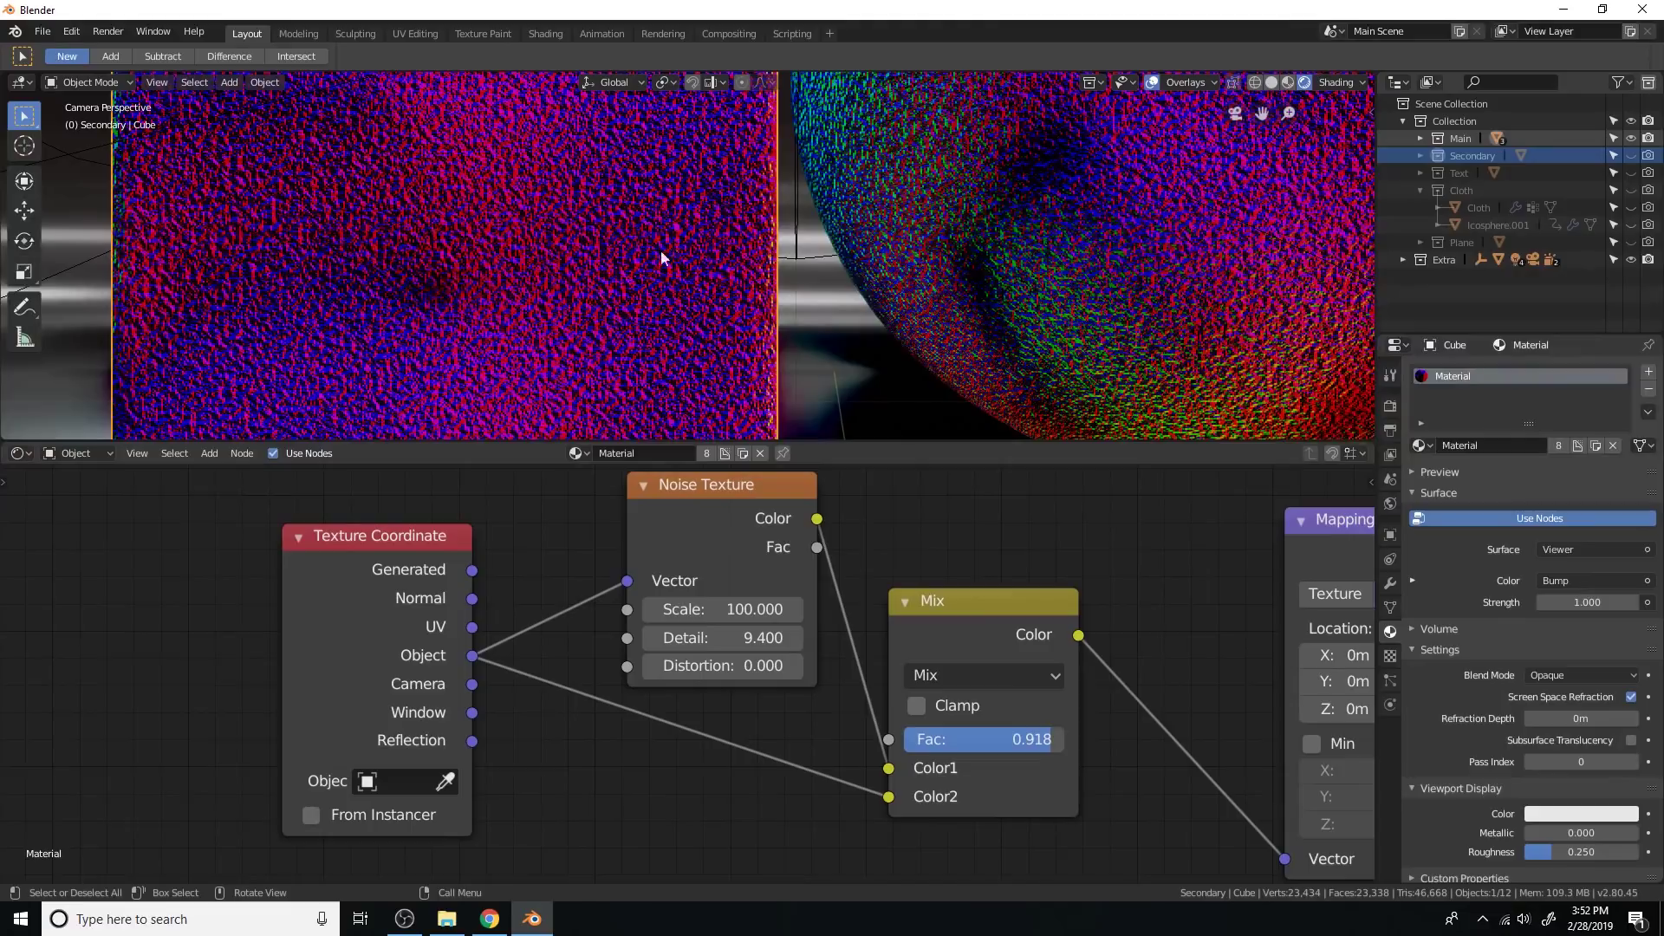
scroll(660, 257, "down", 4)
middle_click_drag(711, 241, 797, 269)
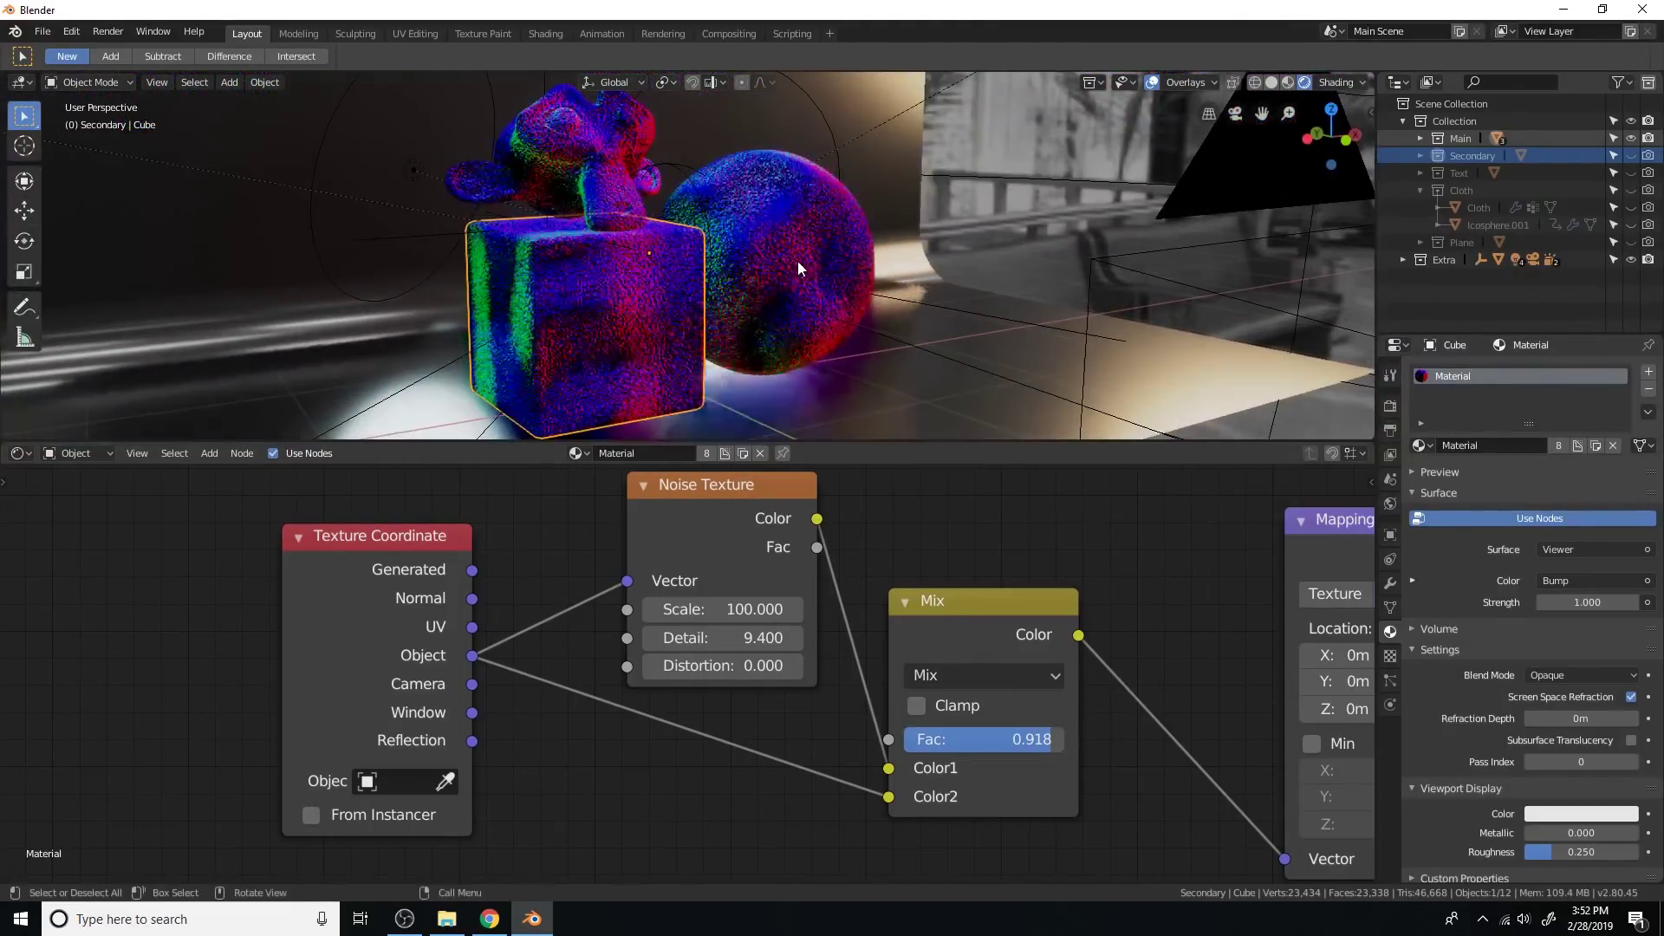
scroll(785, 272, "up", 5)
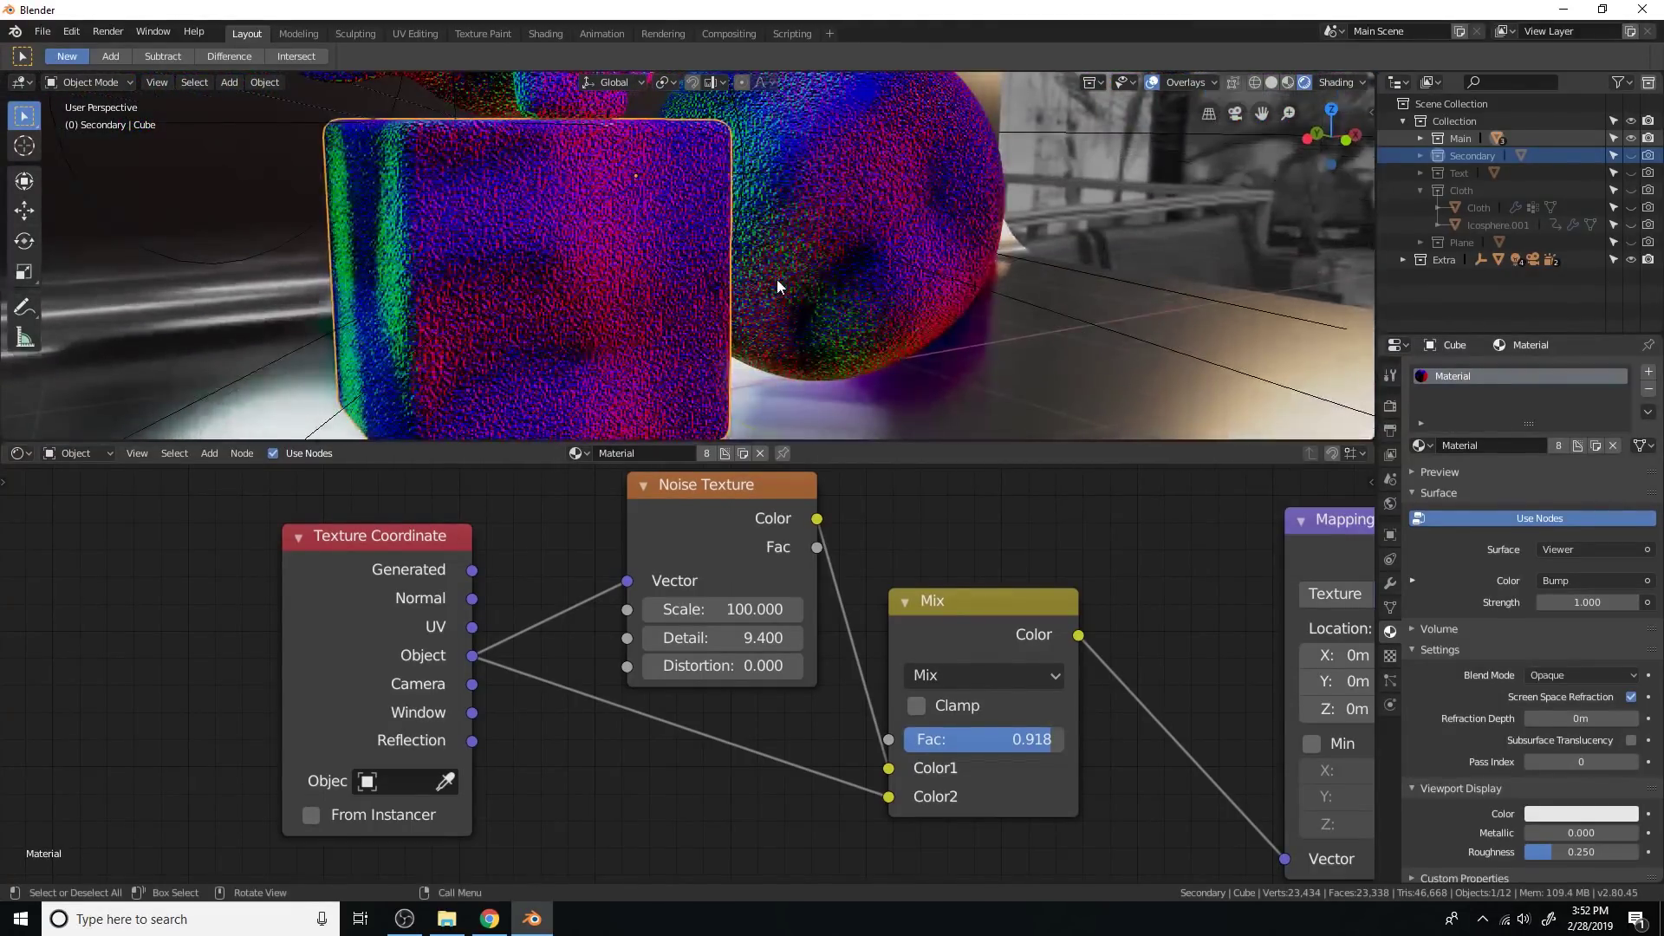
middle_click_drag(668, 288, 734, 290)
scroll(735, 289, "up", 6)
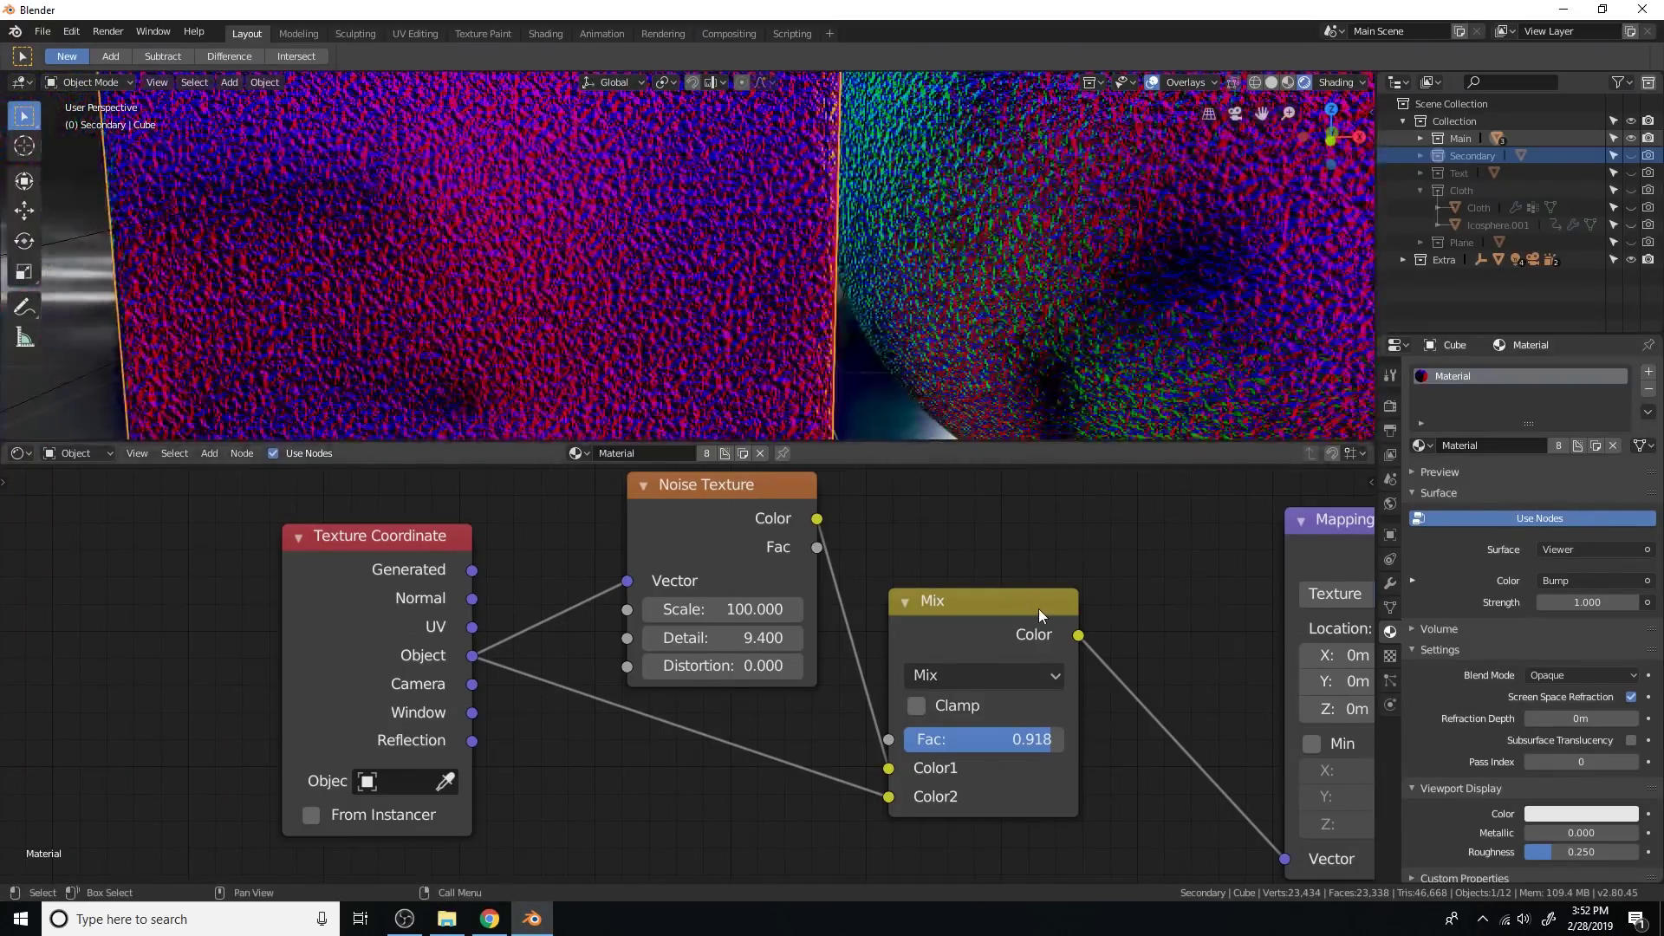
Step: Set the scale of the duplicated distortion Noise Texture in the bump branch to 400
scroll(1040, 615, "down", 1)
scroll(659, 555, "up", 2)
left_click(628, 542)
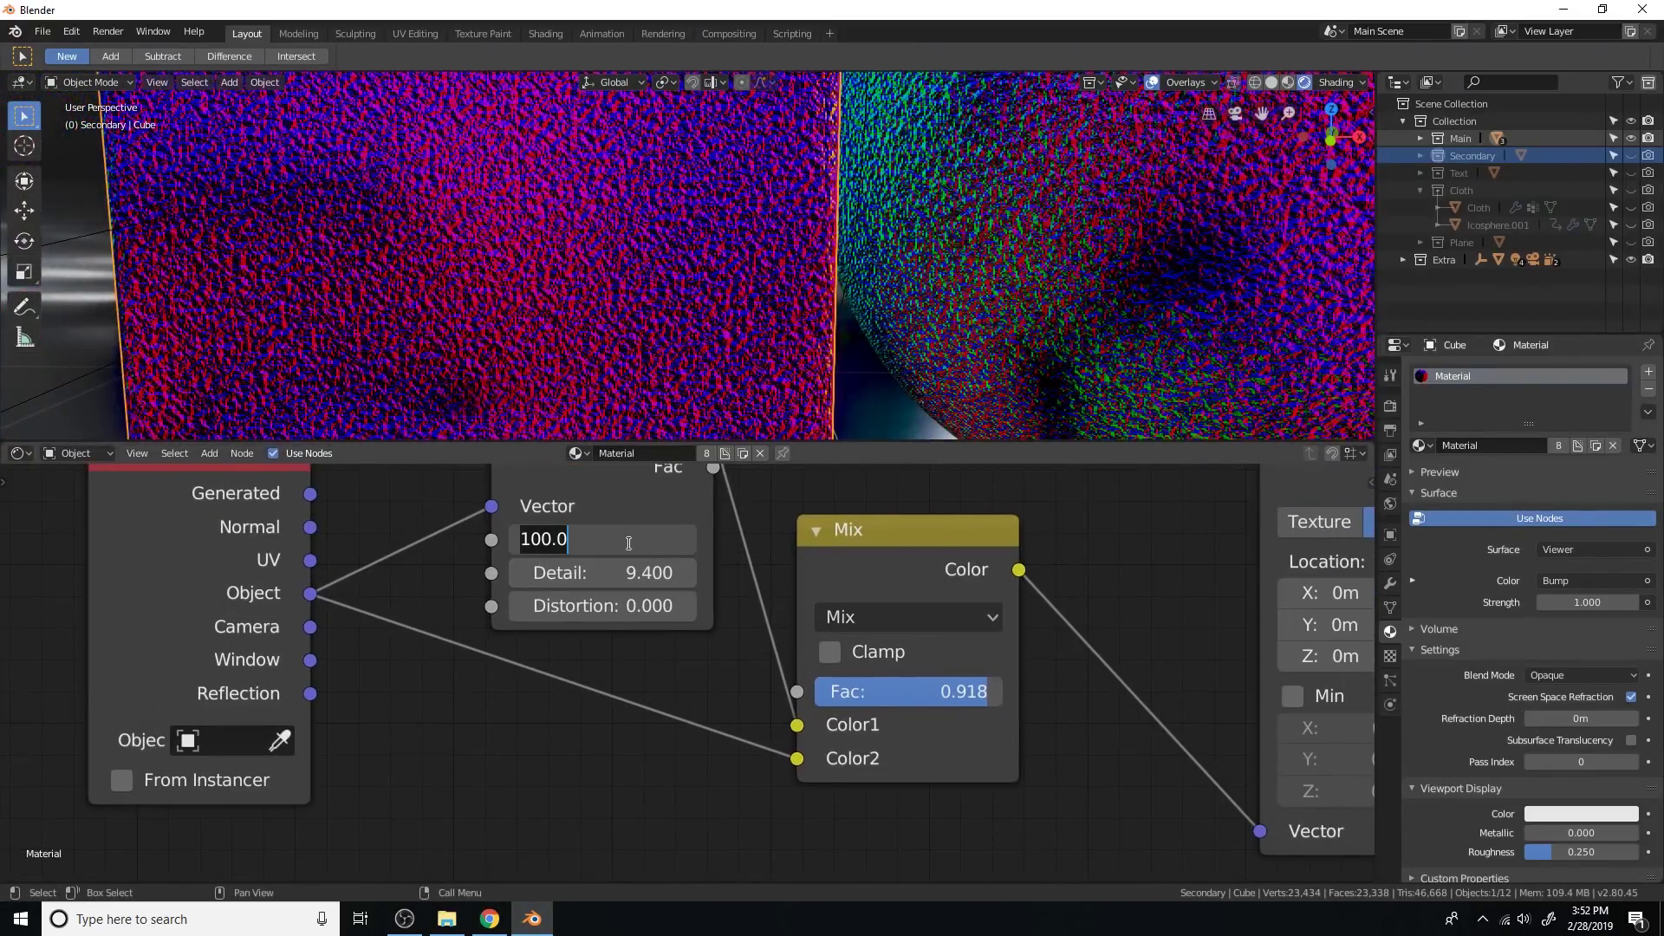
key("Return")
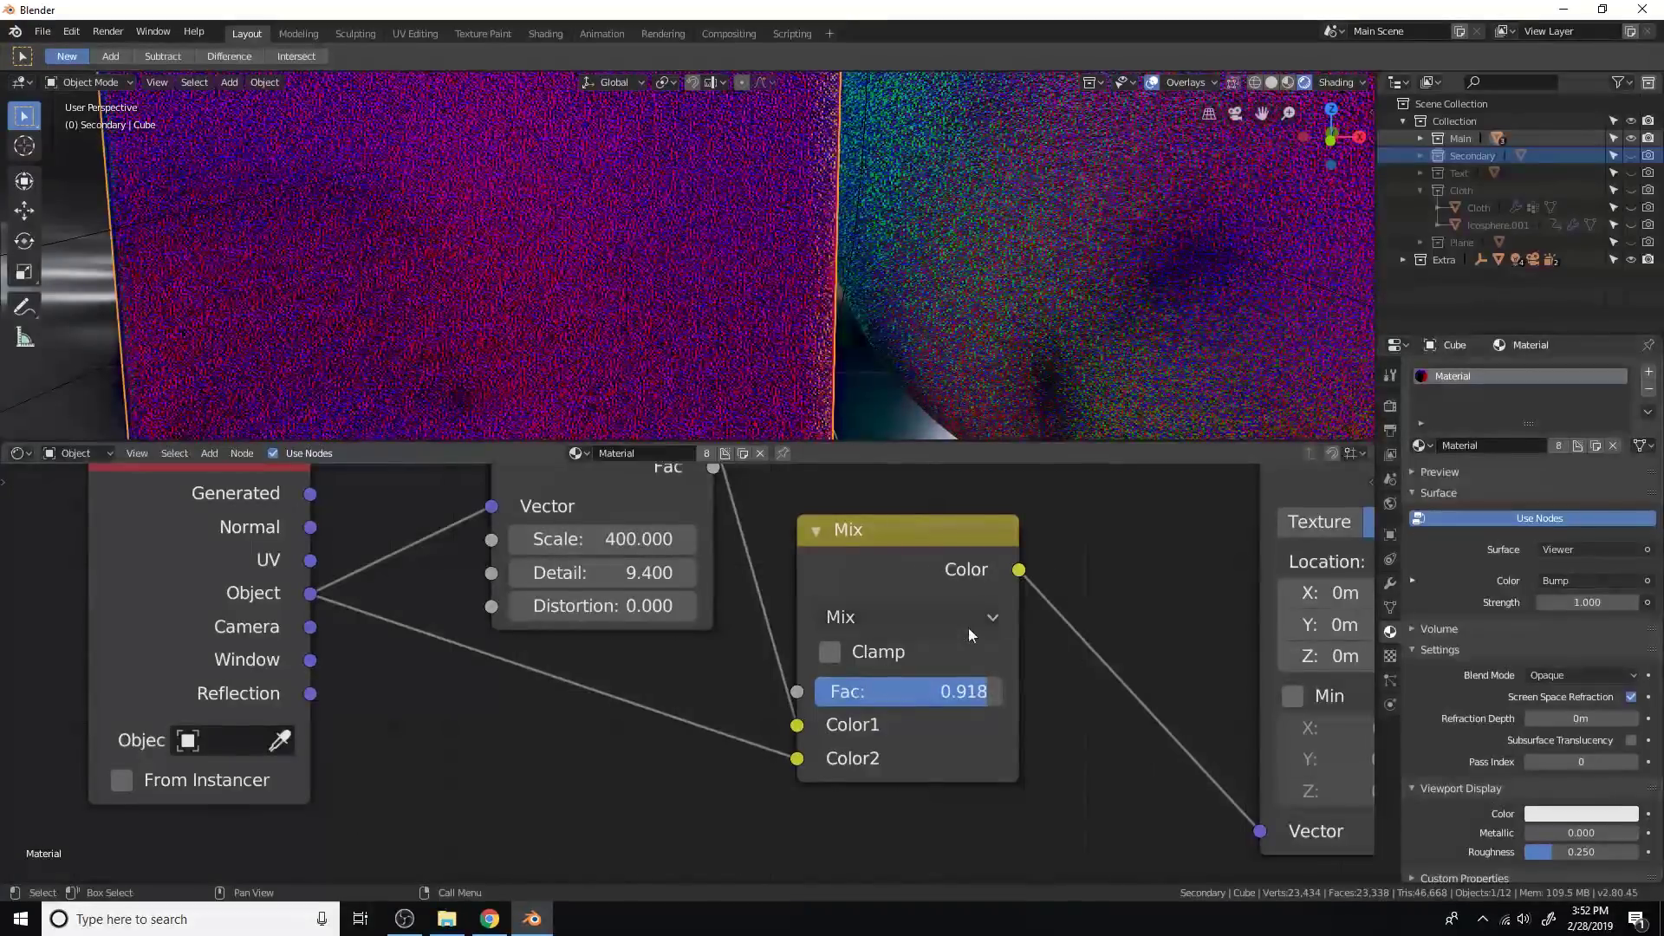
Step: Lower the Bump node's strength to 0.209 and check the grain on the cube
scroll(969, 635, "down", 1)
scroll(925, 335, "down", 2)
scroll(892, 307, "up", 5)
scroll(1108, 694, "down", 4)
middle_click_drag(1108, 694, 560, 641)
left_click_drag(1300, 622, 1205, 622)
scroll(794, 277, "up", 3)
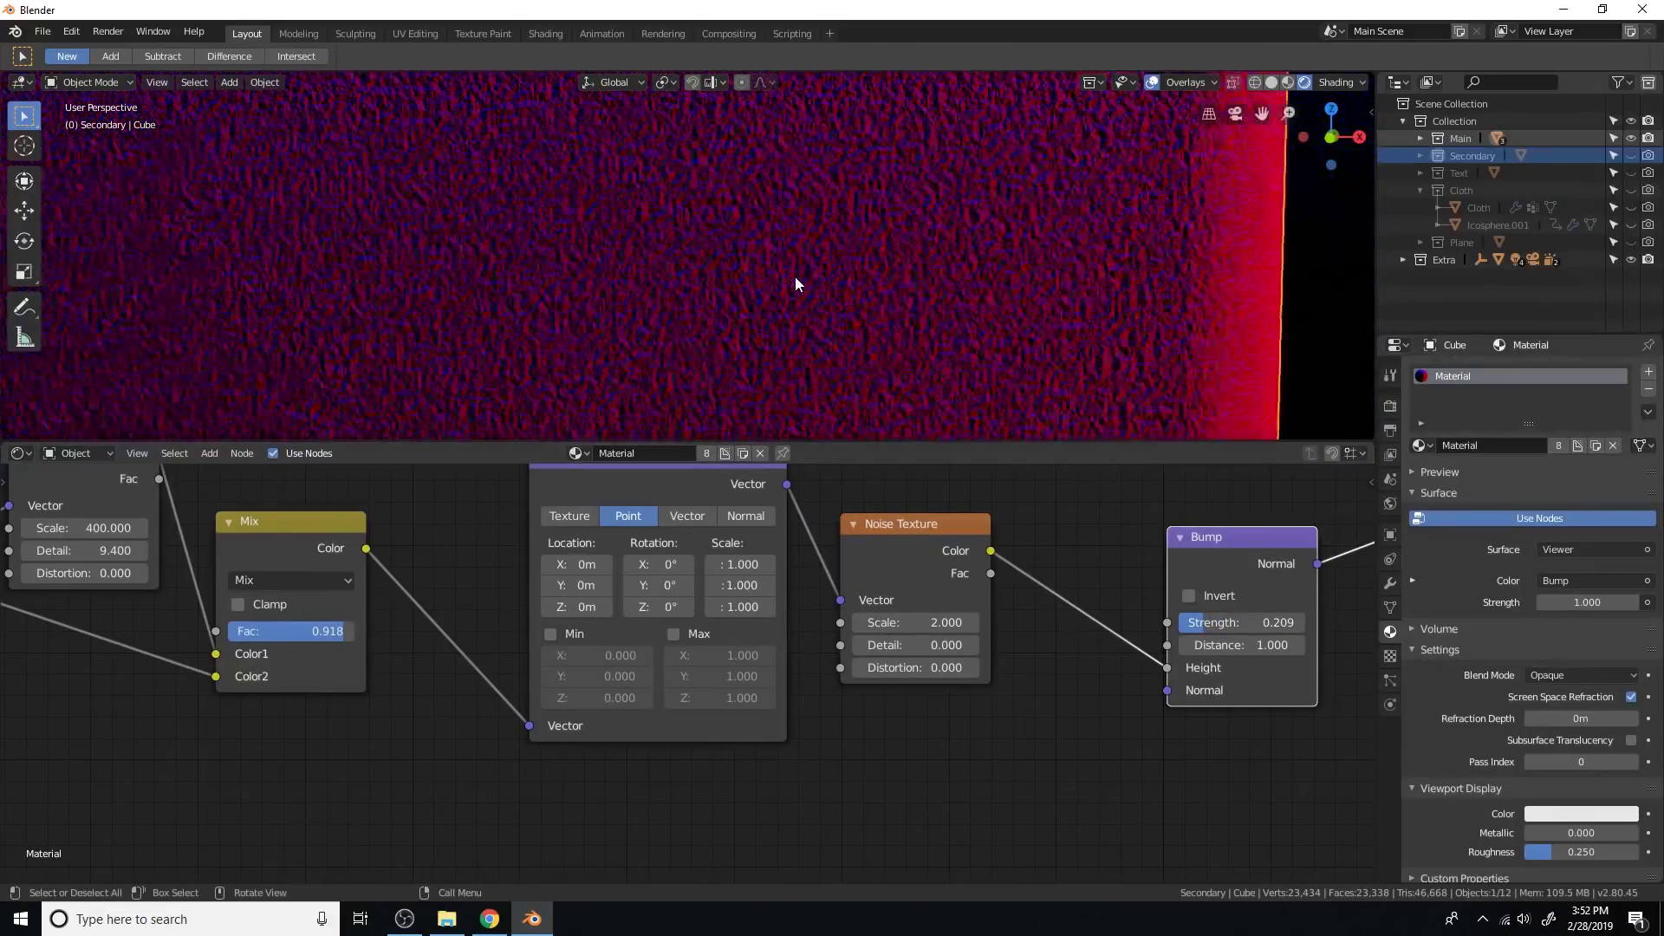
scroll(924, 610, "down", 2)
scroll(999, 636, "up", 1)
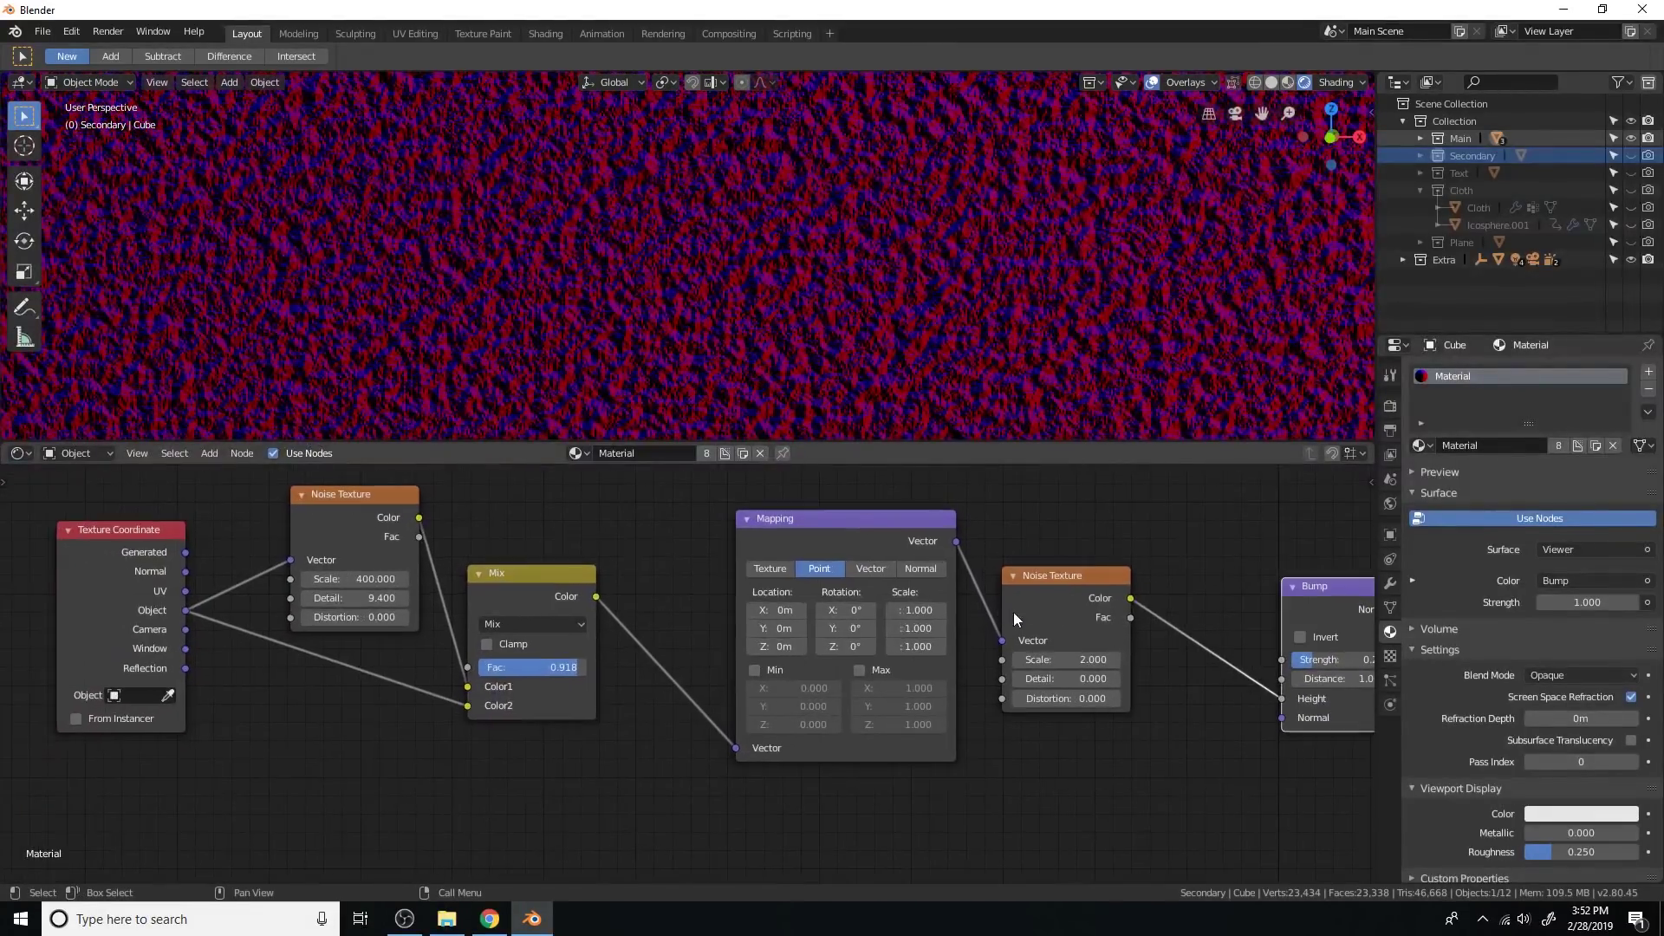
Step: Set the factor of the bump branch's Mix node to 0.755 and check the finer pattern on the cube
left_click_drag(1059, 579, 1063, 581)
middle_click_drag(922, 596, 1099, 615)
scroll(1100, 619, "up", 3)
left_click_drag(768, 679, 744, 694)
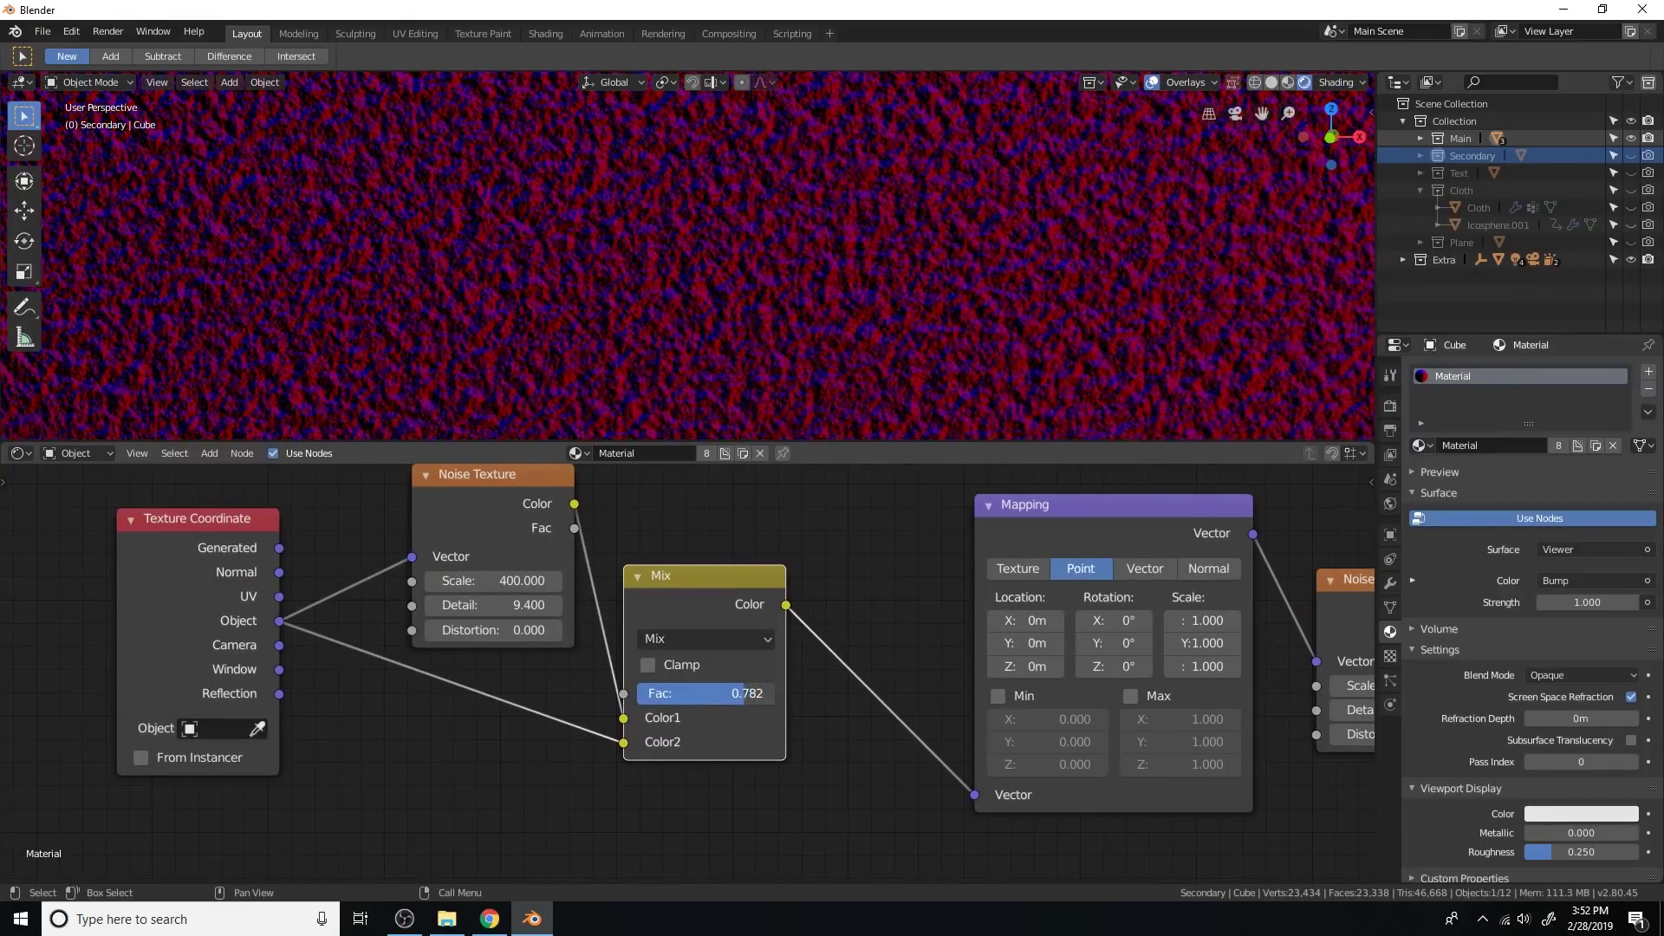
scroll(860, 303, "down", 3)
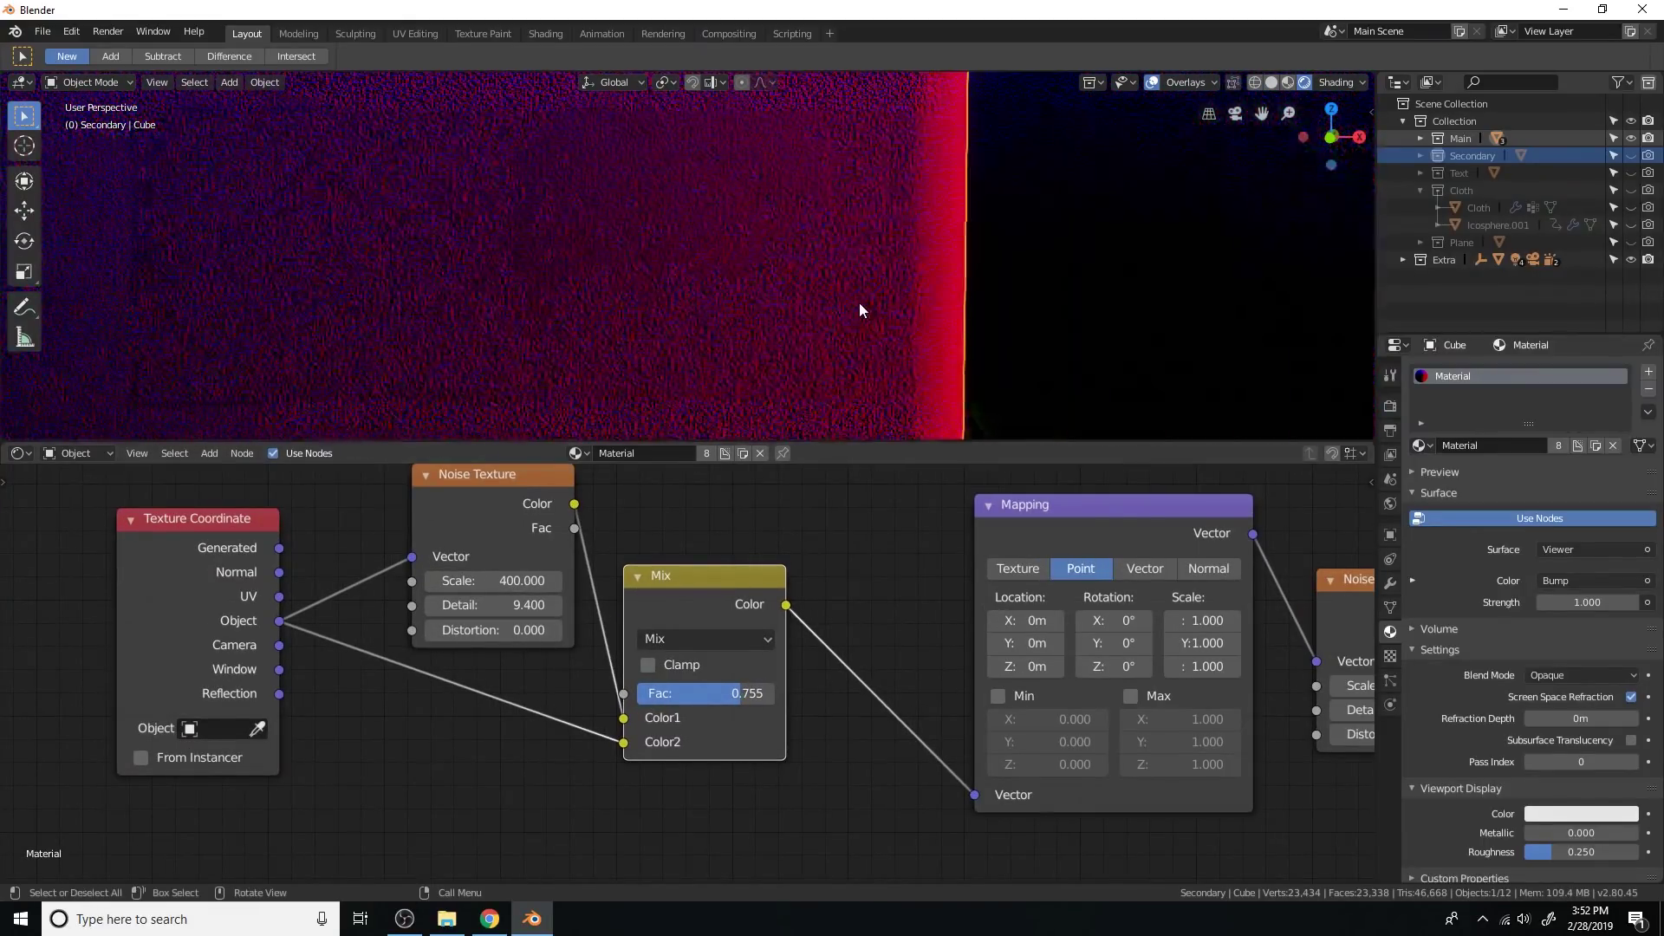
scroll(852, 305, "down", 3)
scroll(848, 299, "up", 6)
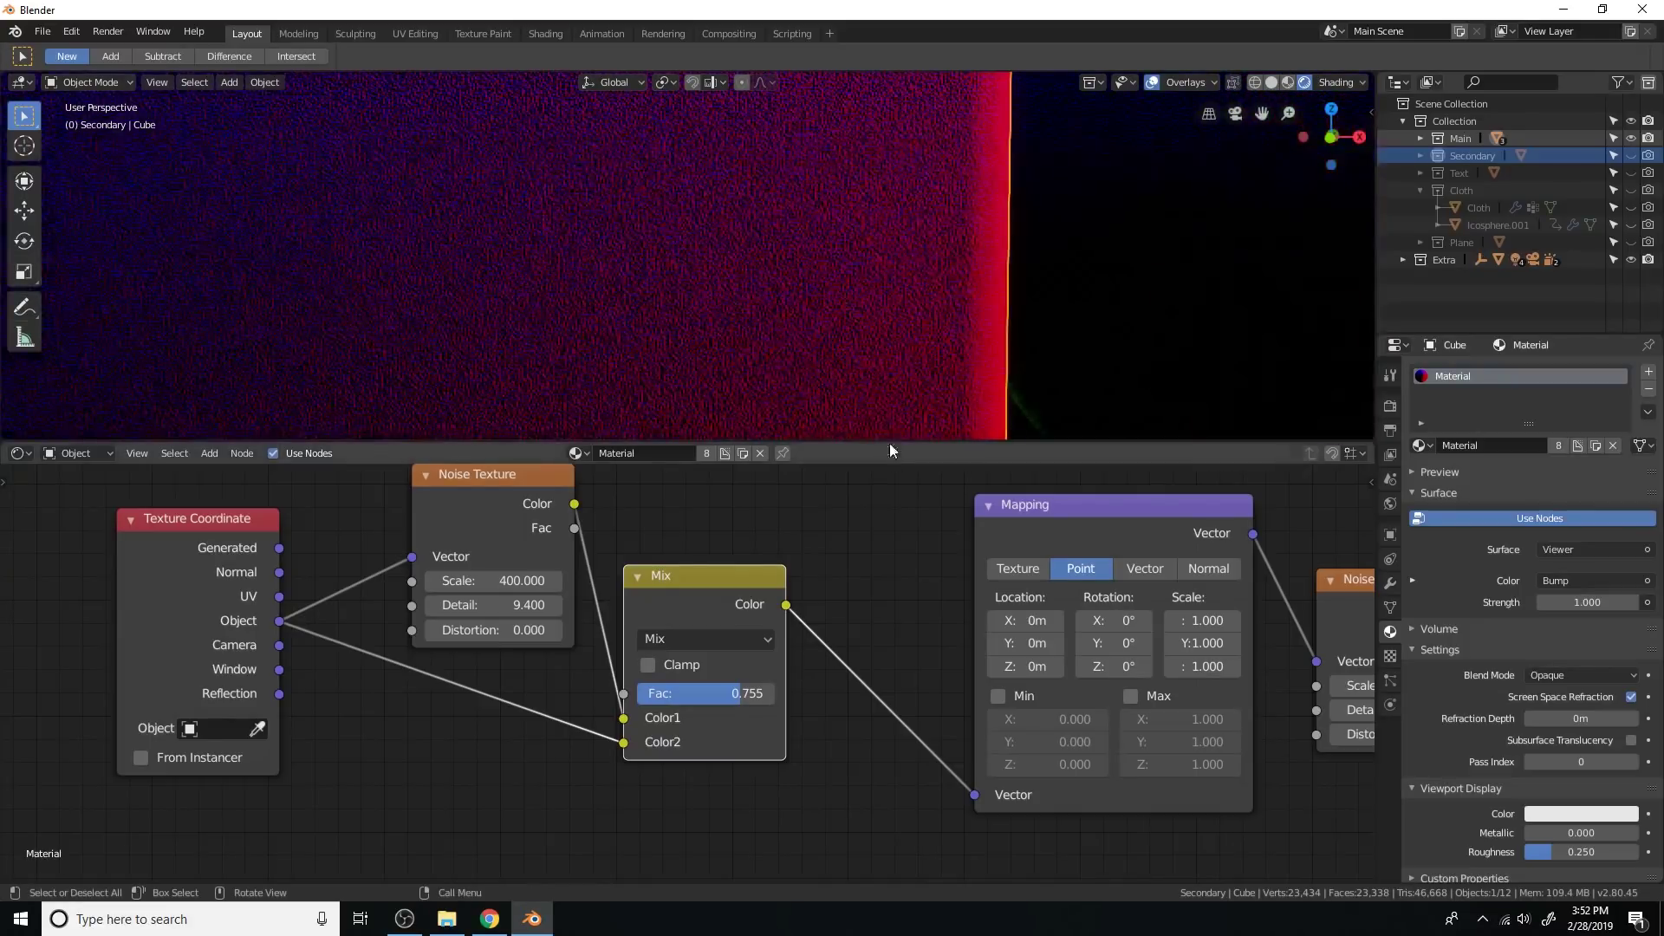
Step: Inspect the bump grain across the cube's surface from very close up and from farther away
scroll(1174, 594, "down", 3)
middle_click_drag(1174, 595, 833, 603)
scroll(833, 602, "up", 1)
scroll(875, 297, "up", 4)
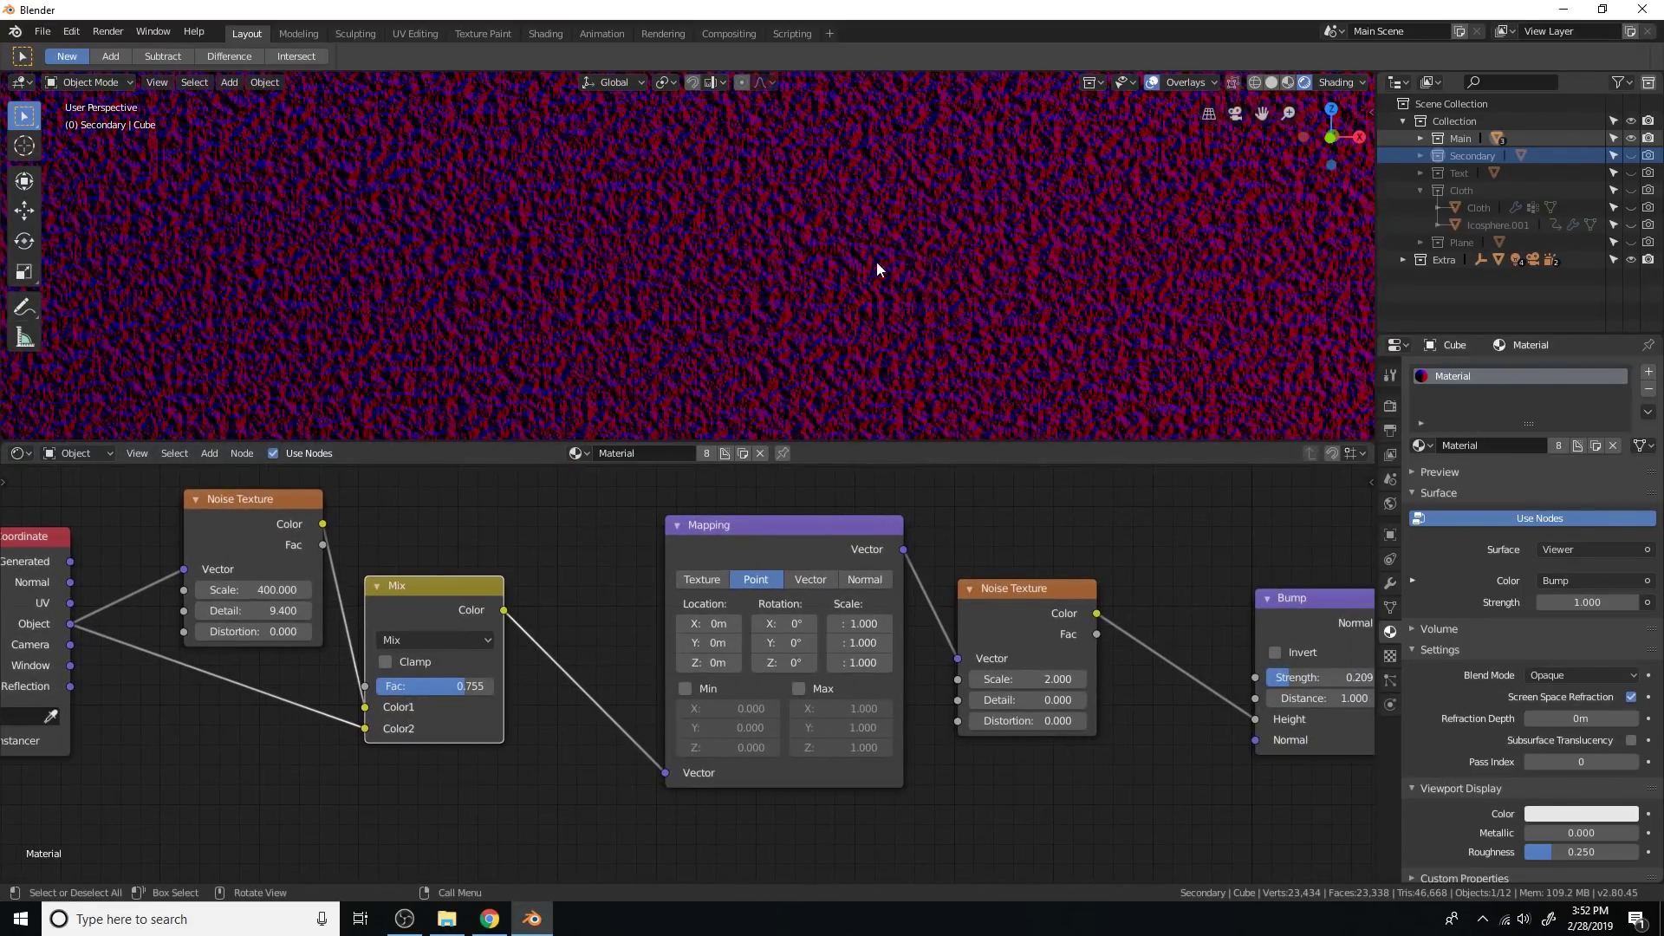
scroll(876, 262, "up", 2)
scroll(513, 246, "down", 6)
middle_click_drag(576, 248, 908, 279, "shift")
scroll(851, 287, "up", 6)
scroll(851, 288, "down", 3)
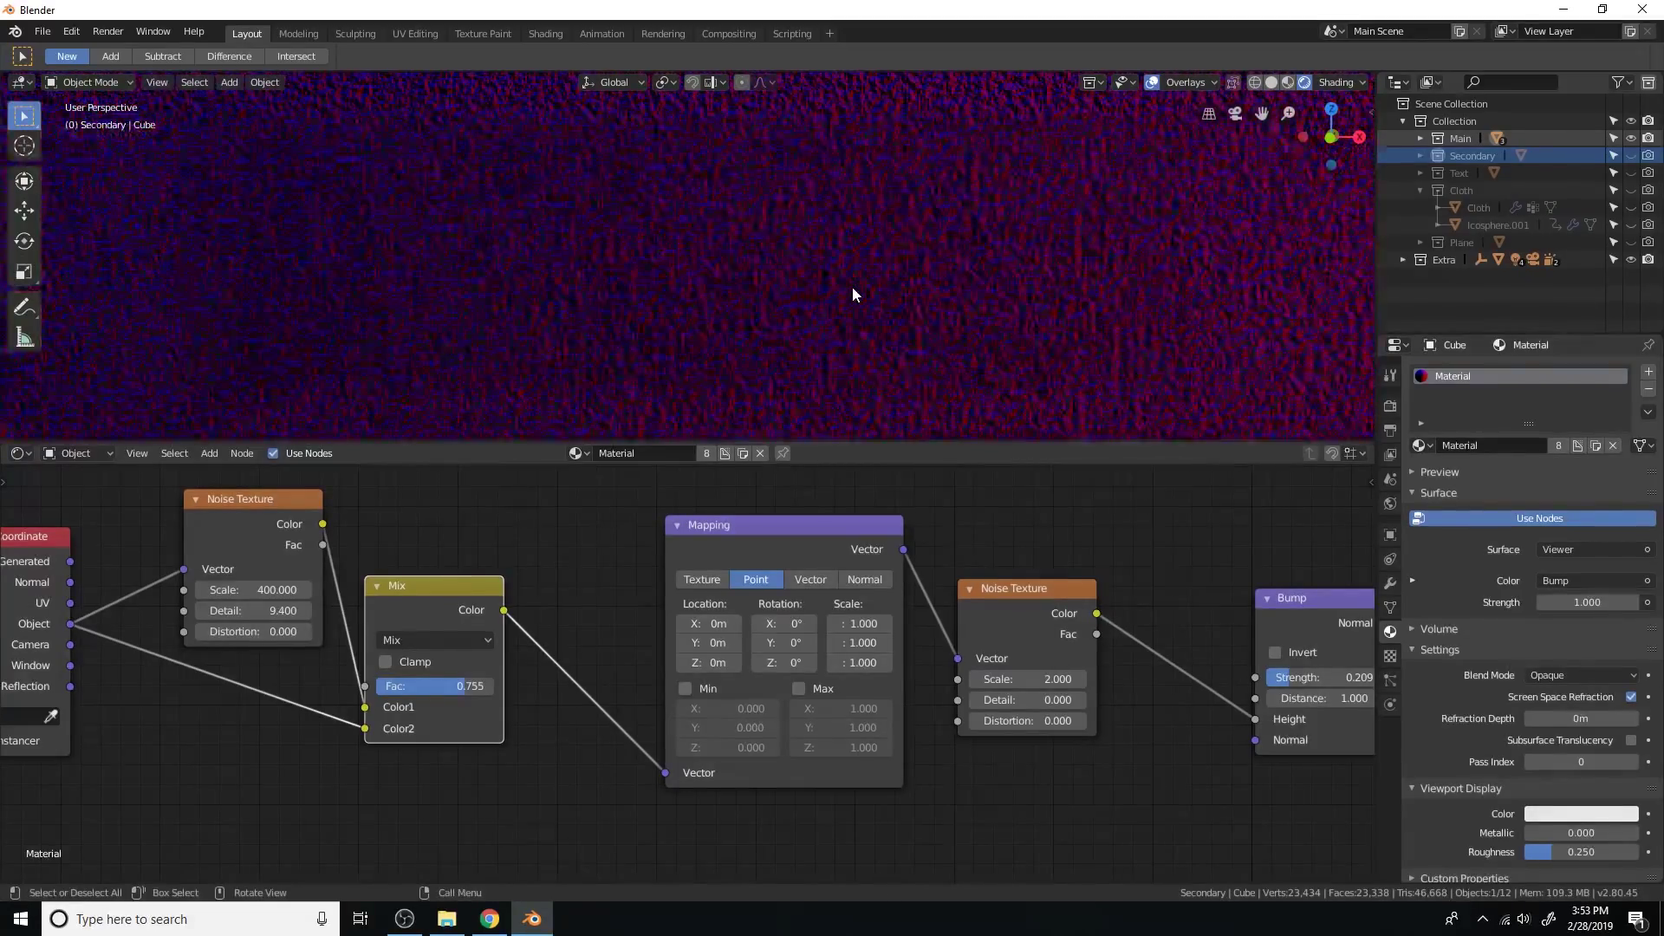
scroll(853, 288, "down", 7)
scroll(1039, 608, "down", 8)
Step: Connect the Bump output to the Principled BSDF's Normal input and preview the final Screen mix node
middle_click_drag(1059, 634, 750, 649)
scroll(826, 607, "up", 8)
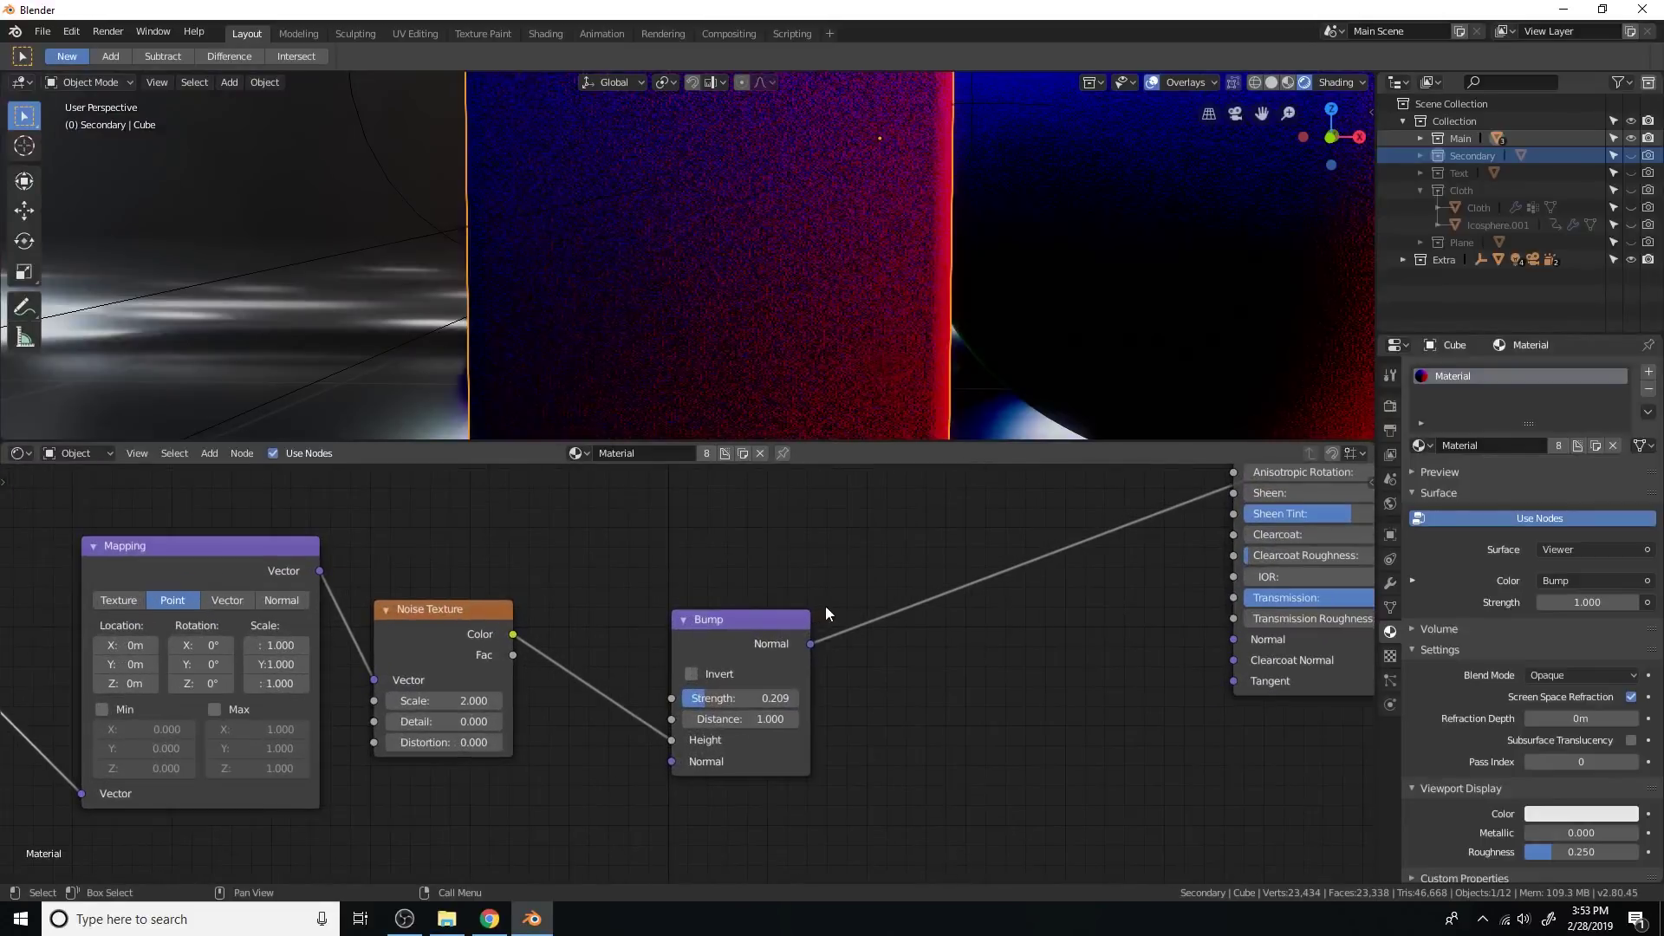
left_click_drag(809, 642, 1233, 640)
scroll(1244, 655, "down", 3)
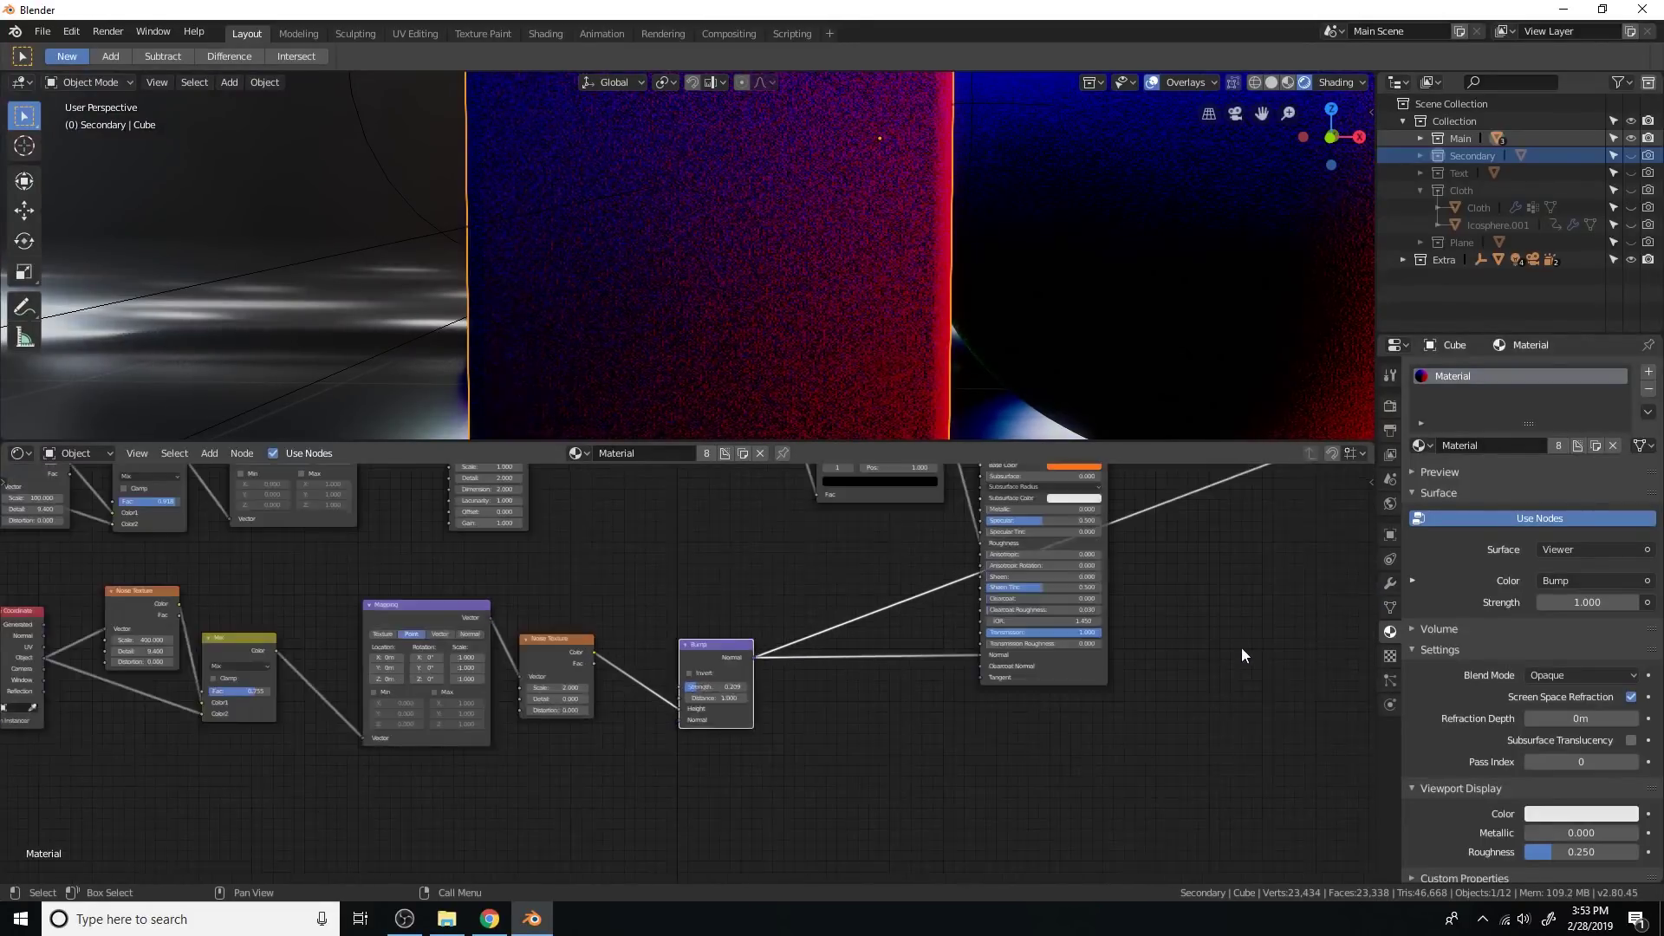
scroll(1244, 655, "down", 3)
left_click(922, 554, "ctrl+shift")
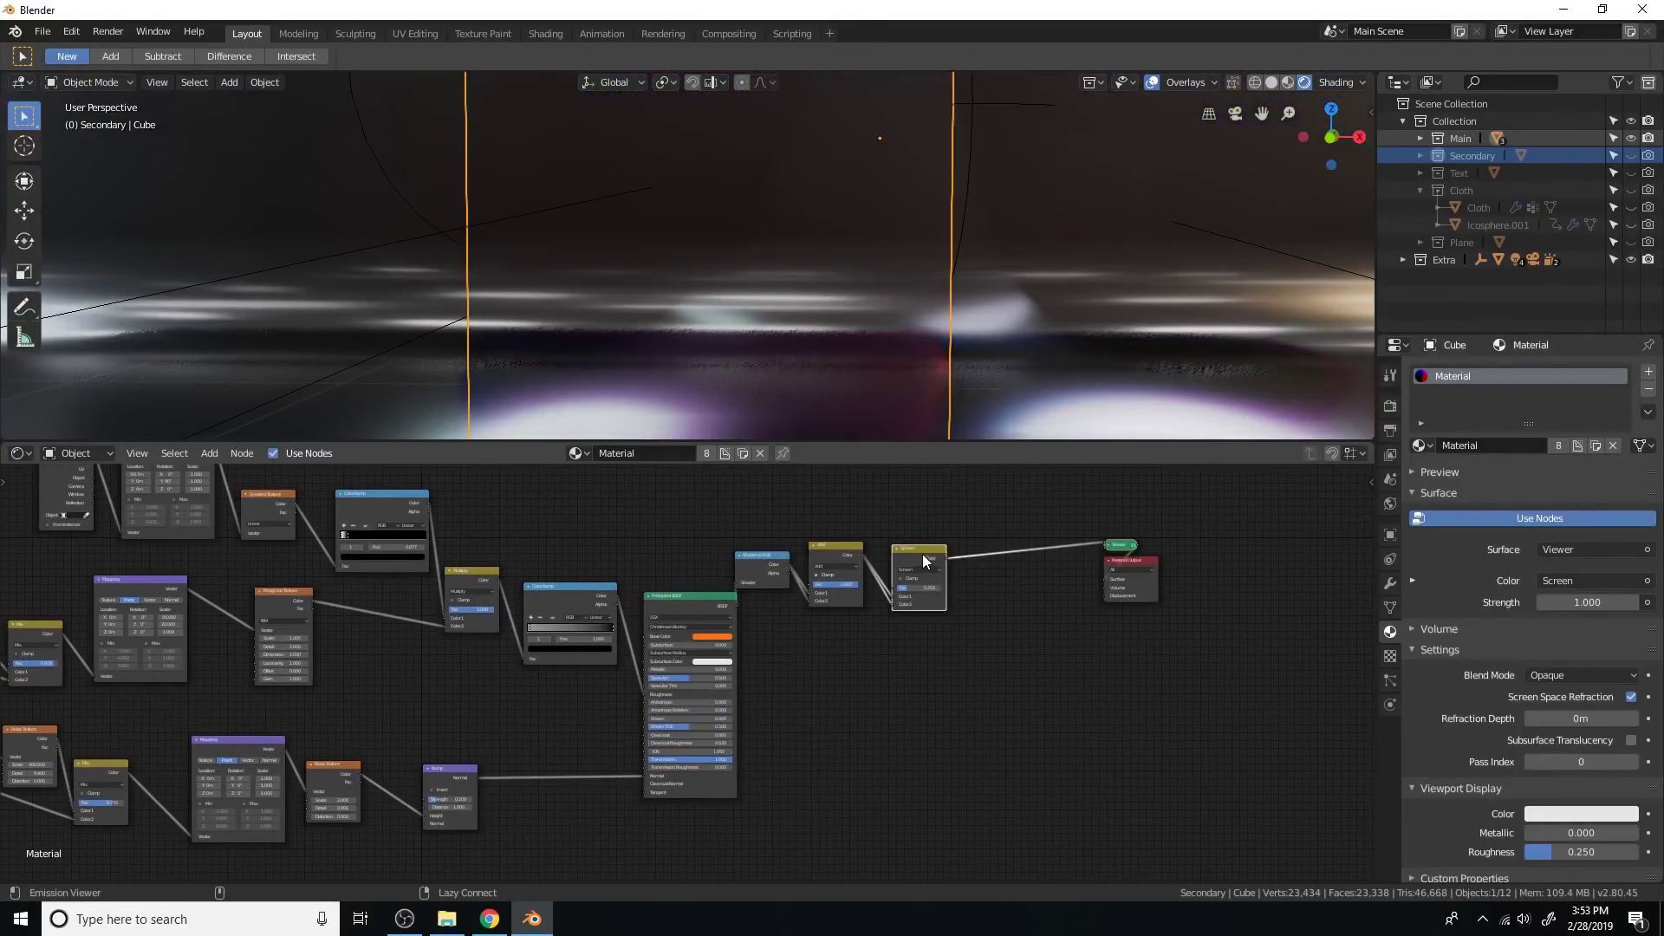
Step: Reduce the Bump node's strength to 0.064 and check the finished look on the cube and sphere
scroll(981, 369, "up", 2)
middle_click_drag(532, 717, 767, 608)
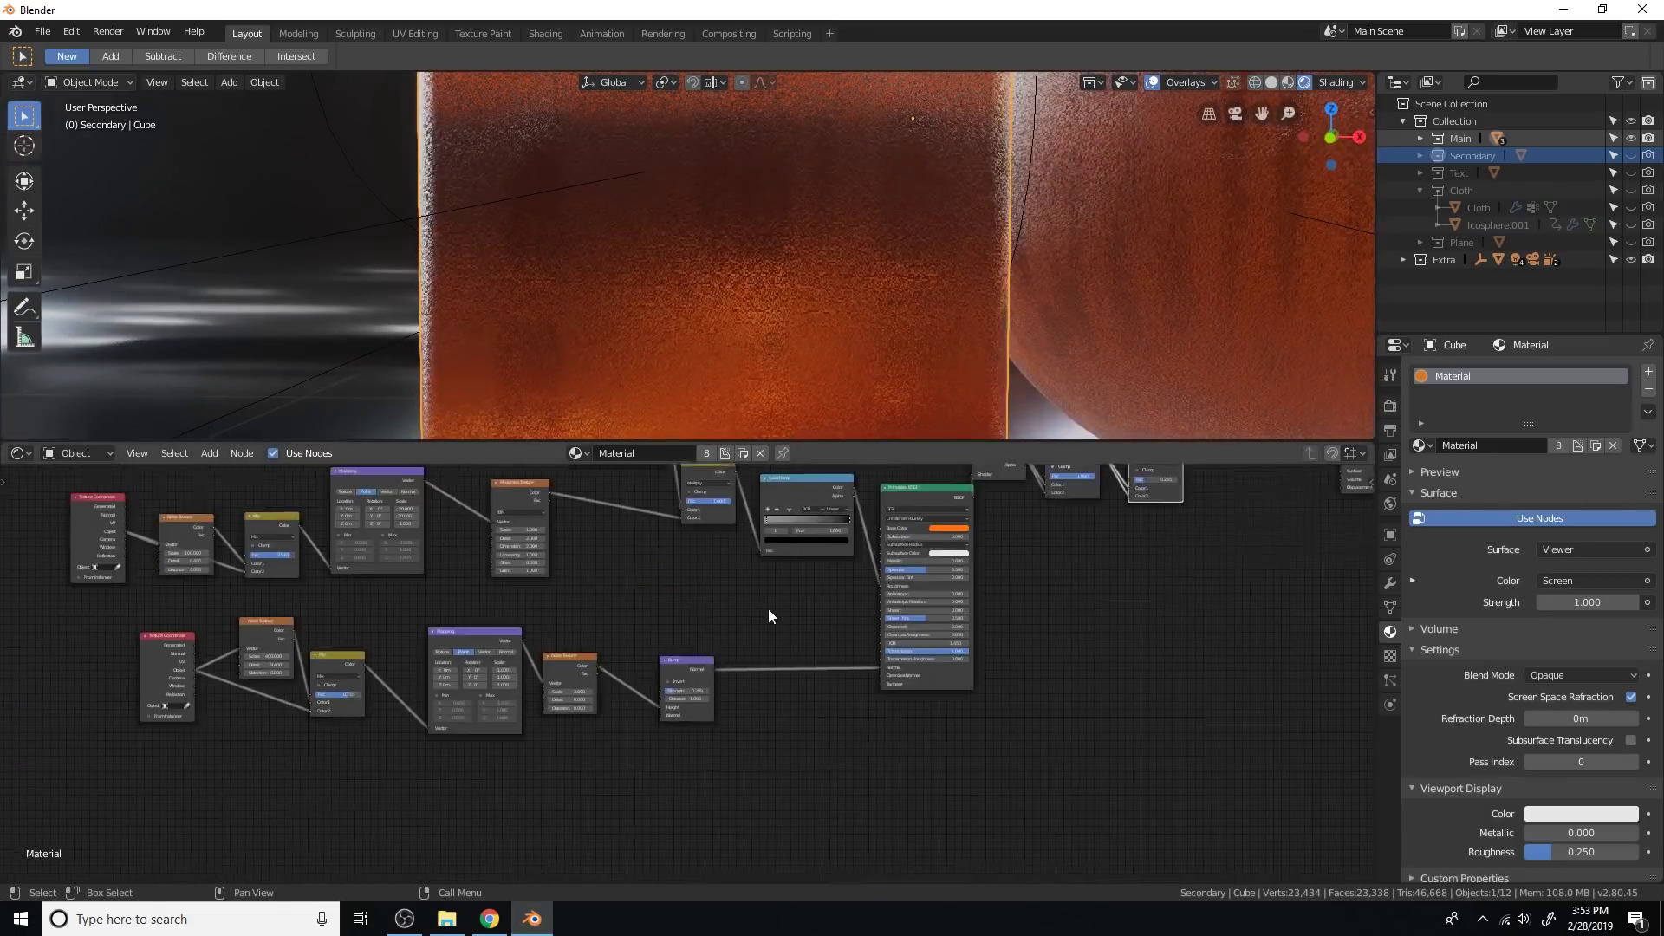
scroll(767, 609, "up", 6)
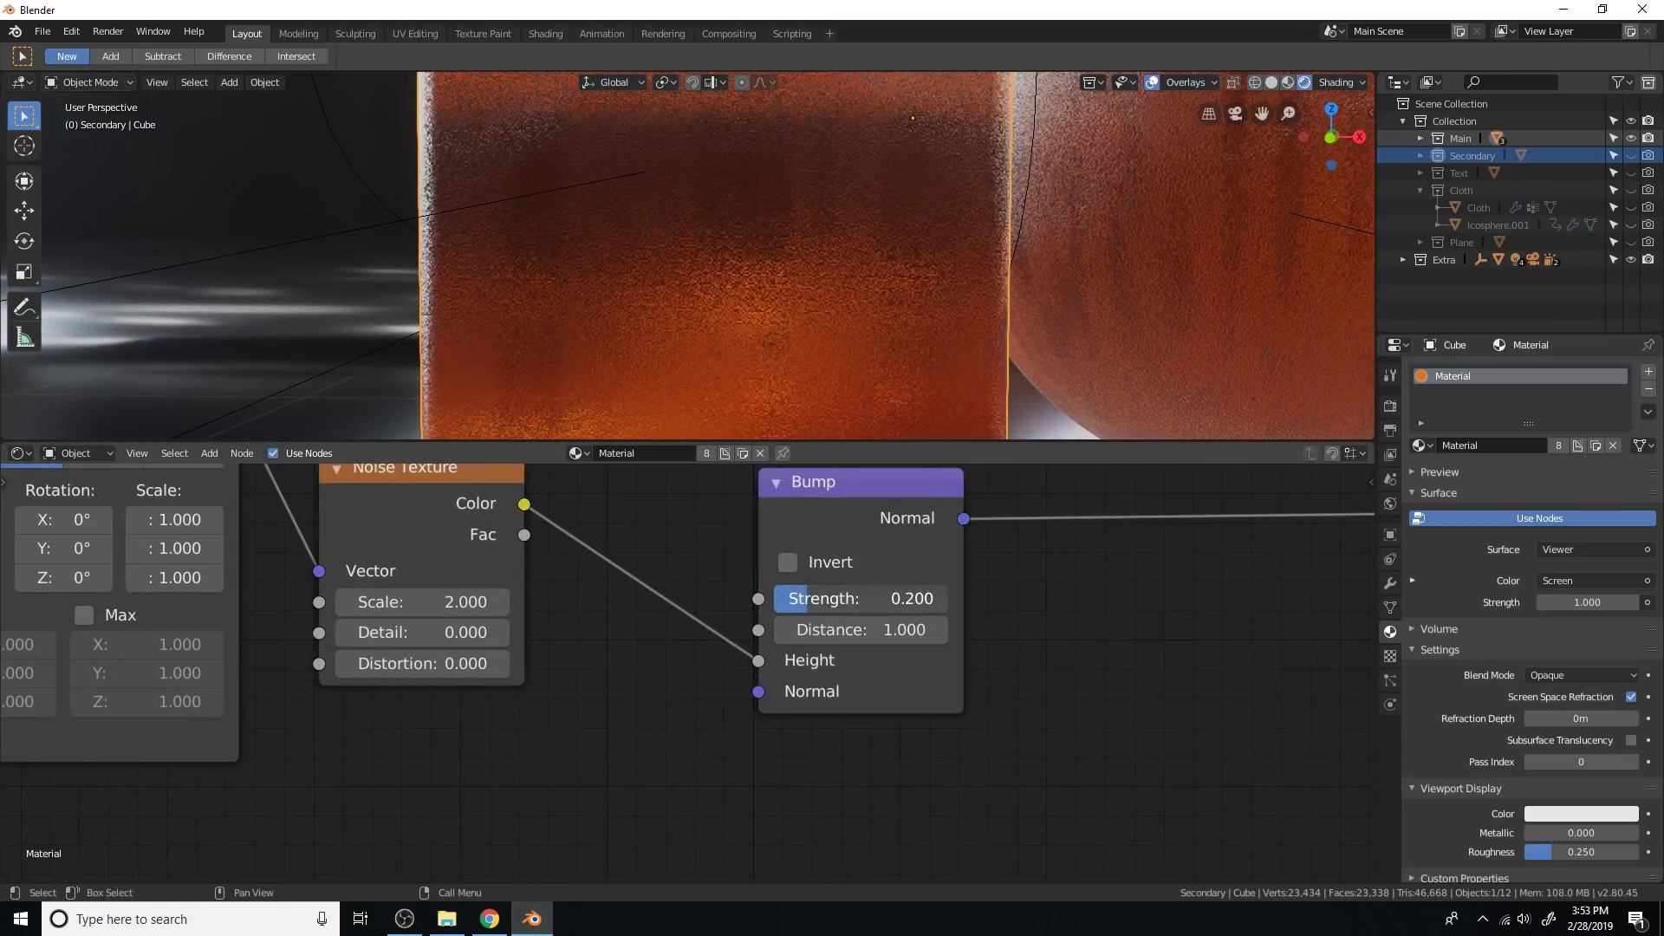
left_click_drag(866, 598, 832, 598)
scroll(969, 330, "down", 5)
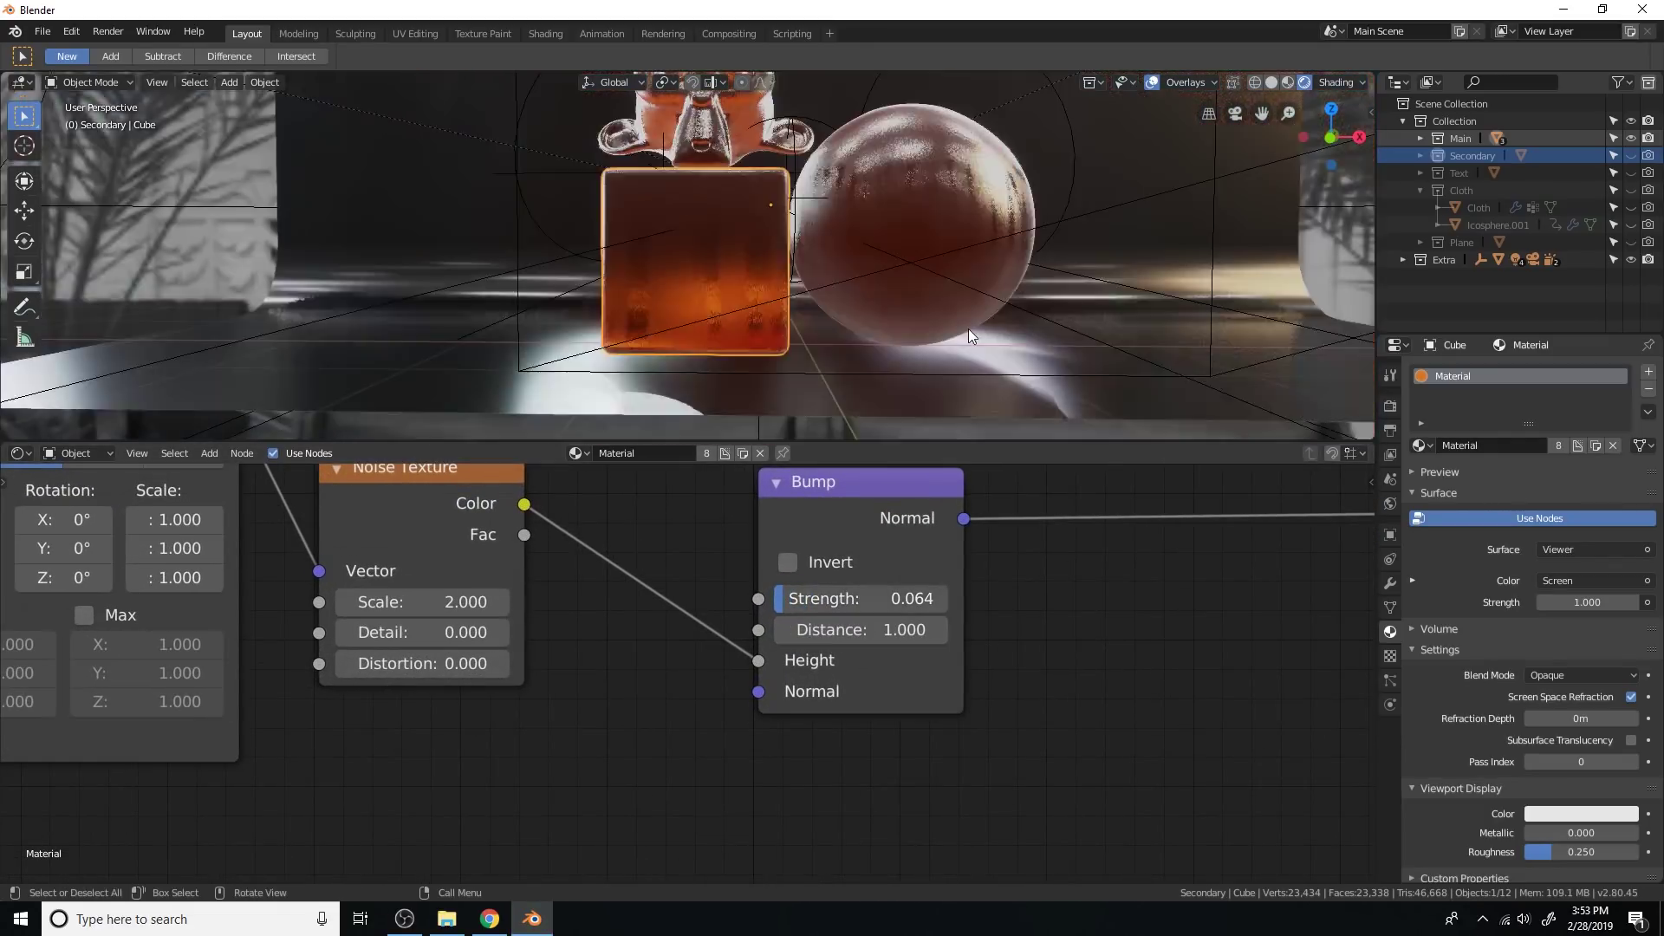
middle_click_drag(912, 314, 936, 395)
scroll(1019, 616, "down", 5)
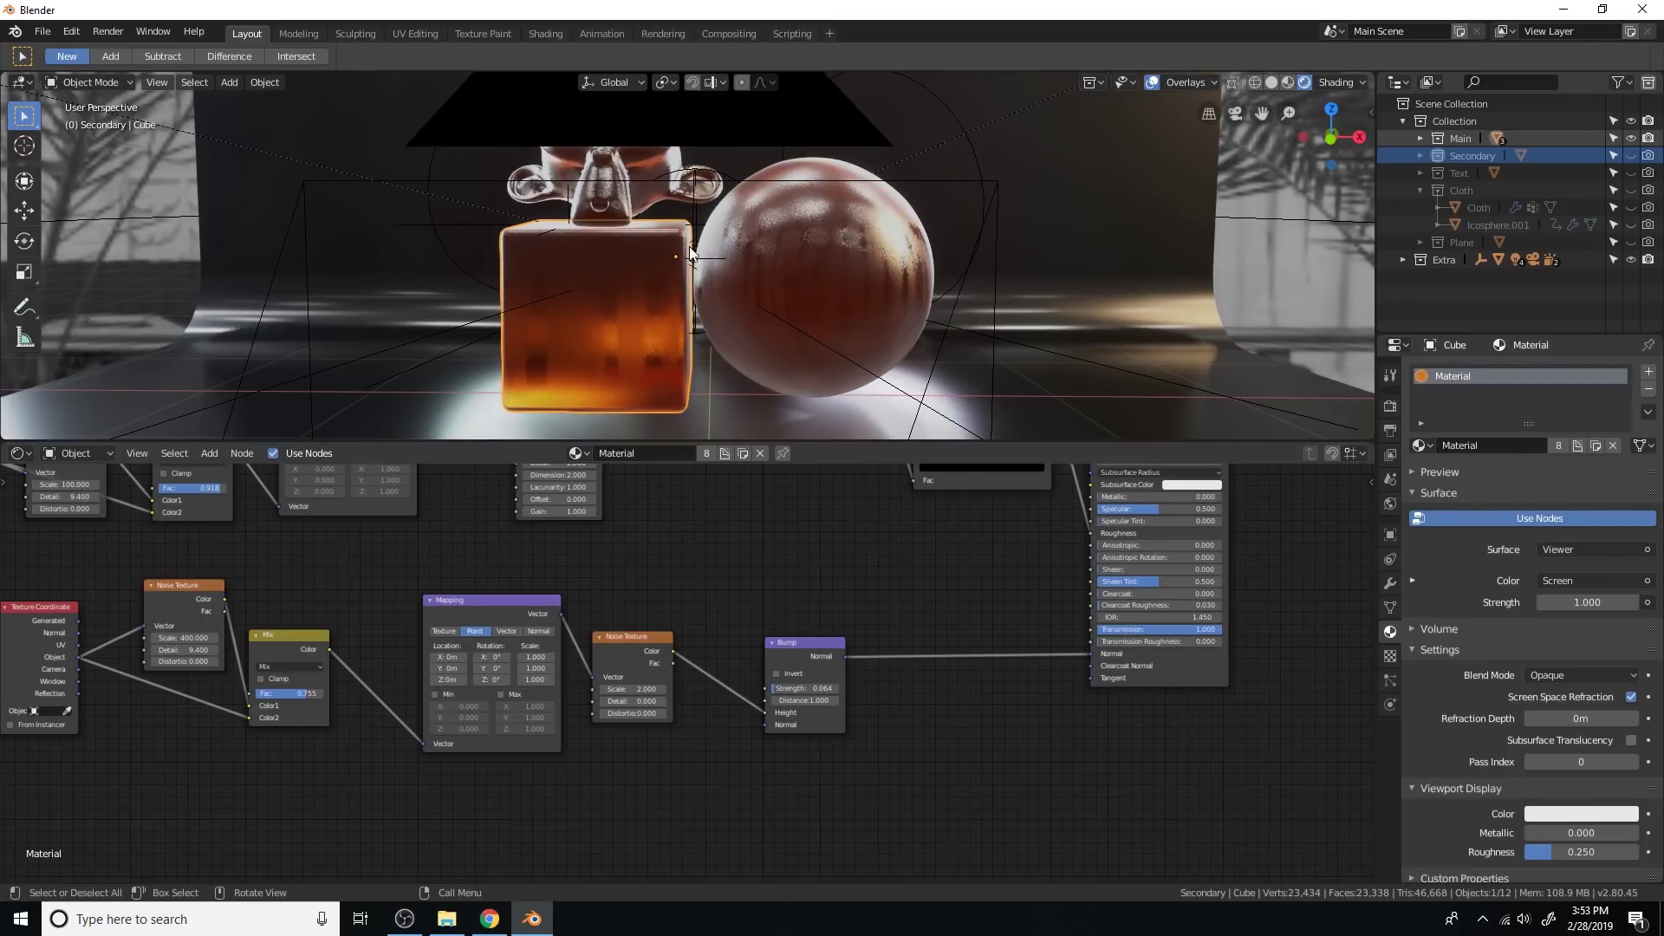
Step: Spread out the node tree, moving the roughness branches away from the bump branch and the Principled BSDF farther from its inputs
scroll(703, 648, "down", 3)
middle_click_drag(703, 648, 986, 857)
left_click_drag(1074, 720, 266, 487)
scroll(607, 589, "down", 5)
key("g")
left_click(646, 605)
left_click_drag(1101, 576, 1335, 617)
scroll(1022, 676, "up", 2)
middle_click_drag(1023, 676, 933, 618)
scroll(767, 655, "down", 1)
middle_click_drag(767, 655, 945, 702)
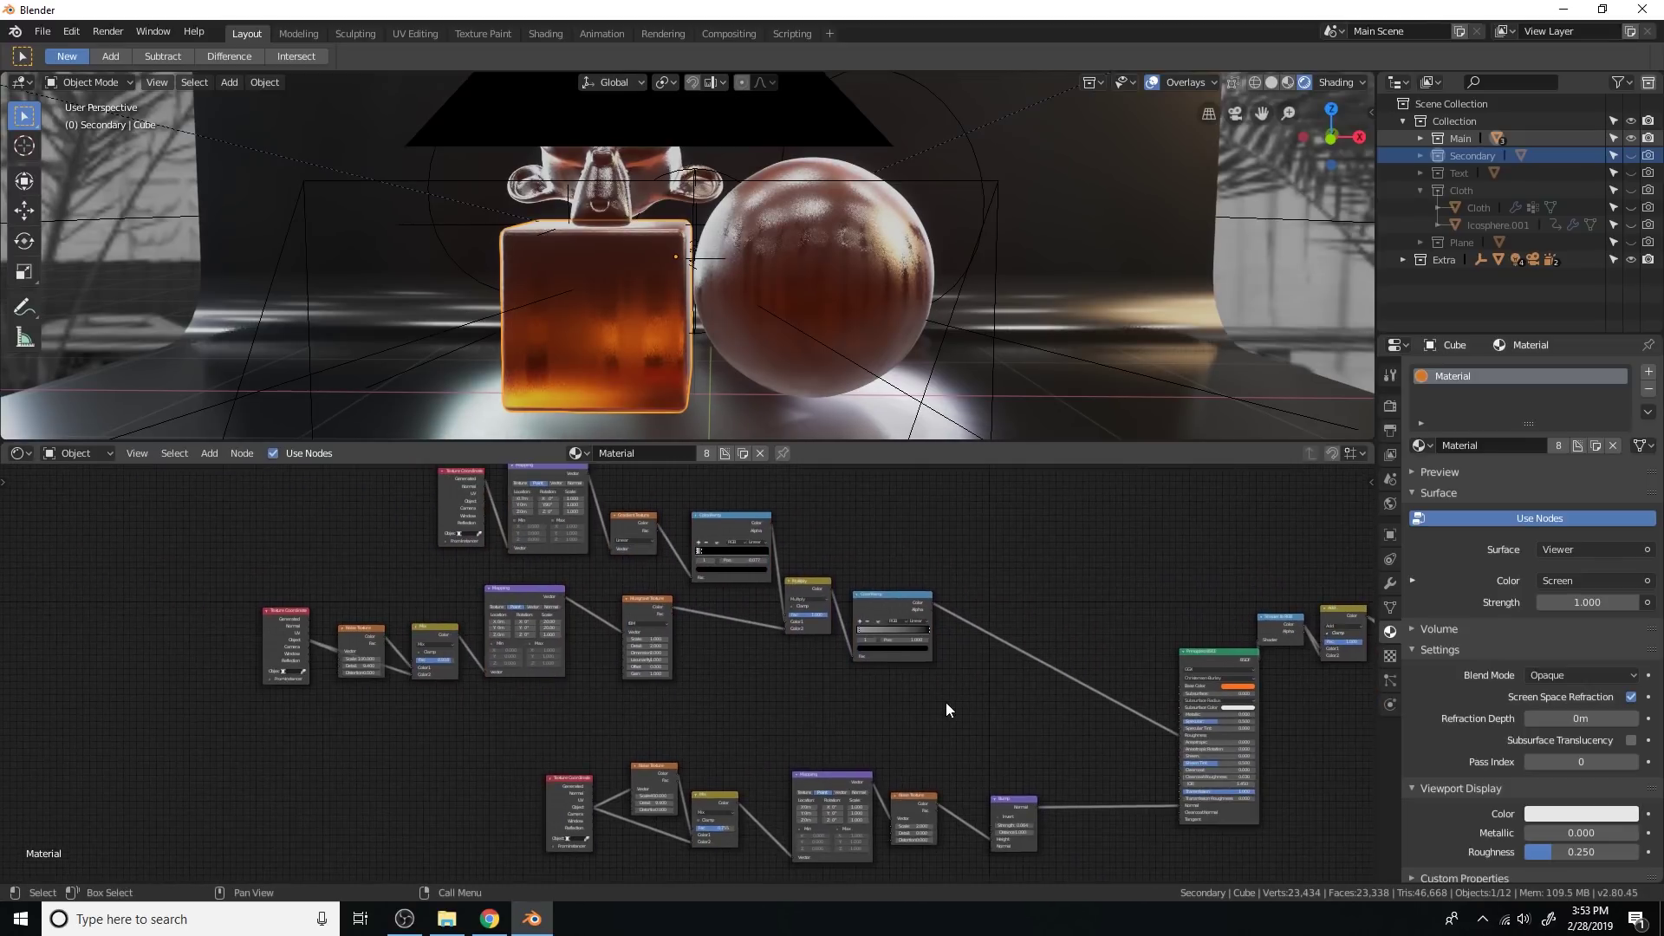
left_click_drag(959, 720, 213, 453)
key("g")
left_click(704, 593)
Step: Add another Noise Texture between the Musgrave and bump branches, with its own Texture Coordinate and Mapping nodes
scroll(698, 663, "up", 6)
key("shift+a")
left_click(884, 640)
type("noise")
key("Return")
left_click(885, 641)
key("ctrl+t")
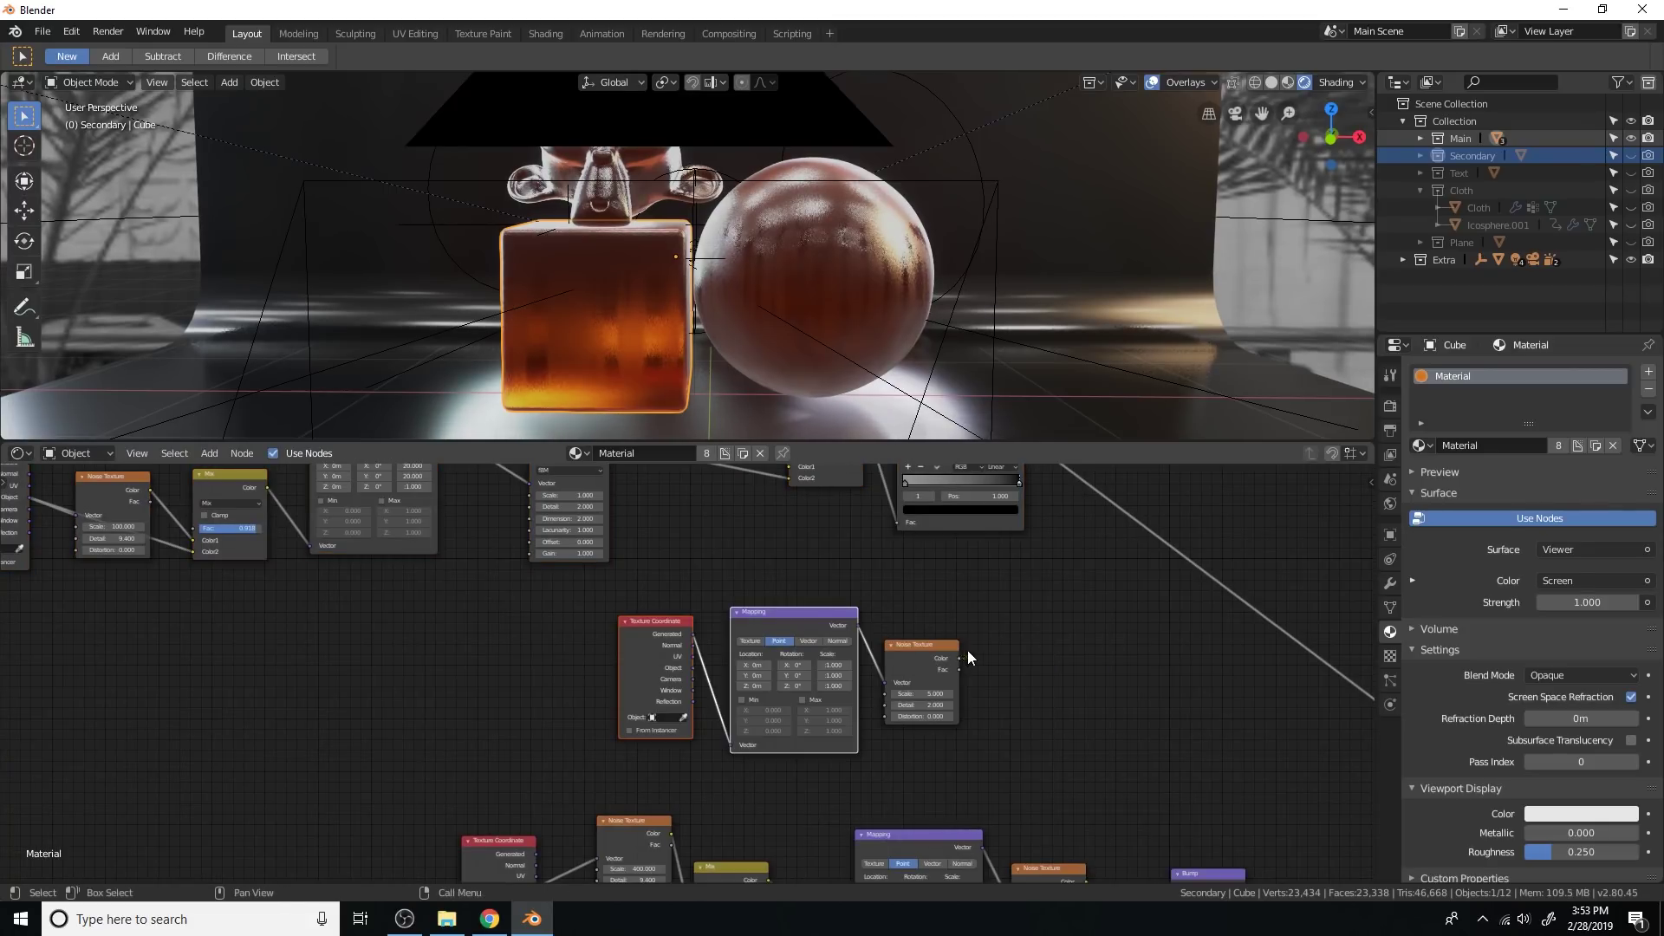
Step: Drive the new Mapping with Object coordinates and preview its Noise Texture on the objects
middle_click_drag(967, 650, 894, 627)
scroll(570, 658, "up", 3)
left_click_drag(523, 627, 592, 724)
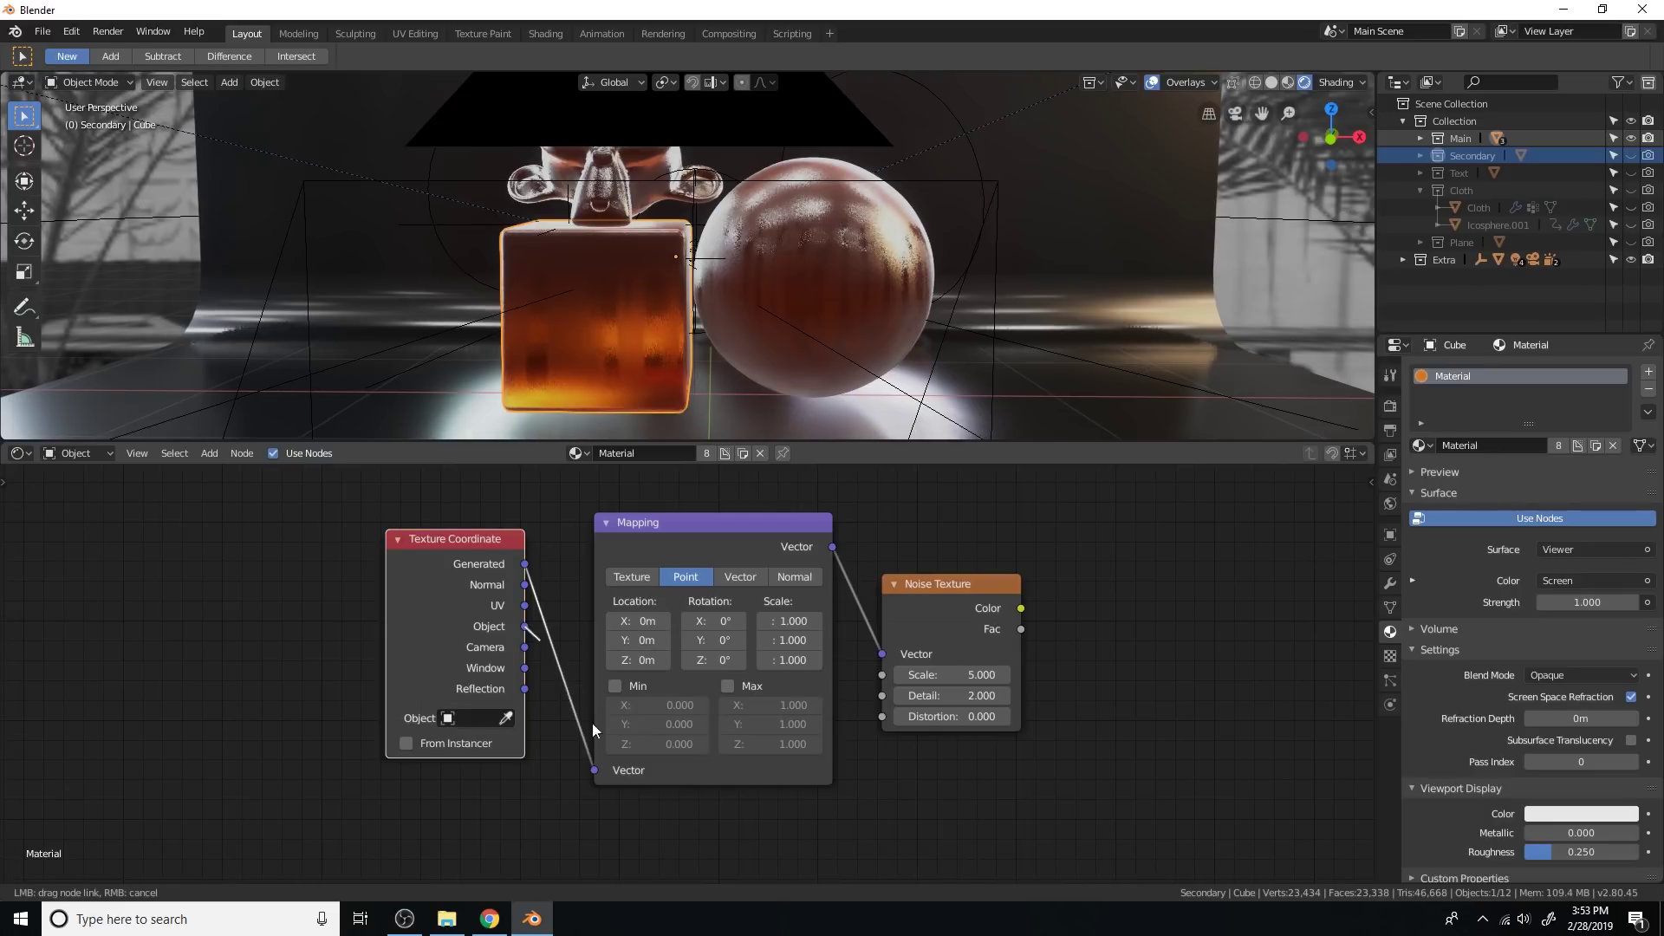
left_click(965, 599, "ctrl+shift")
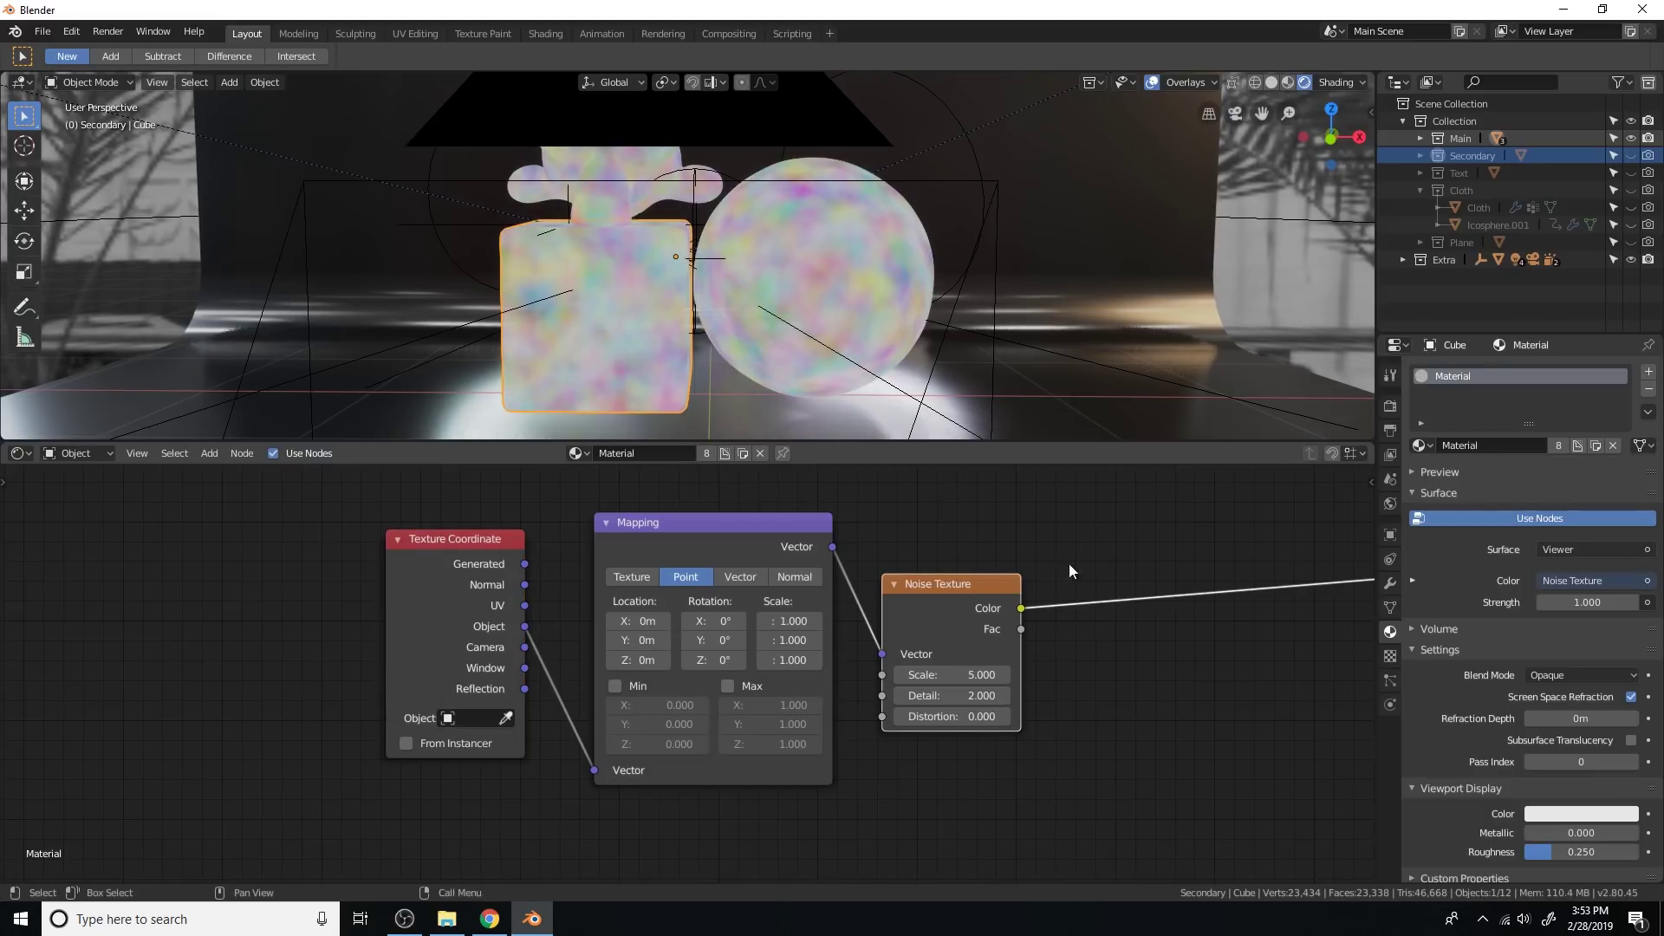
scroll(1048, 596, "up", 2)
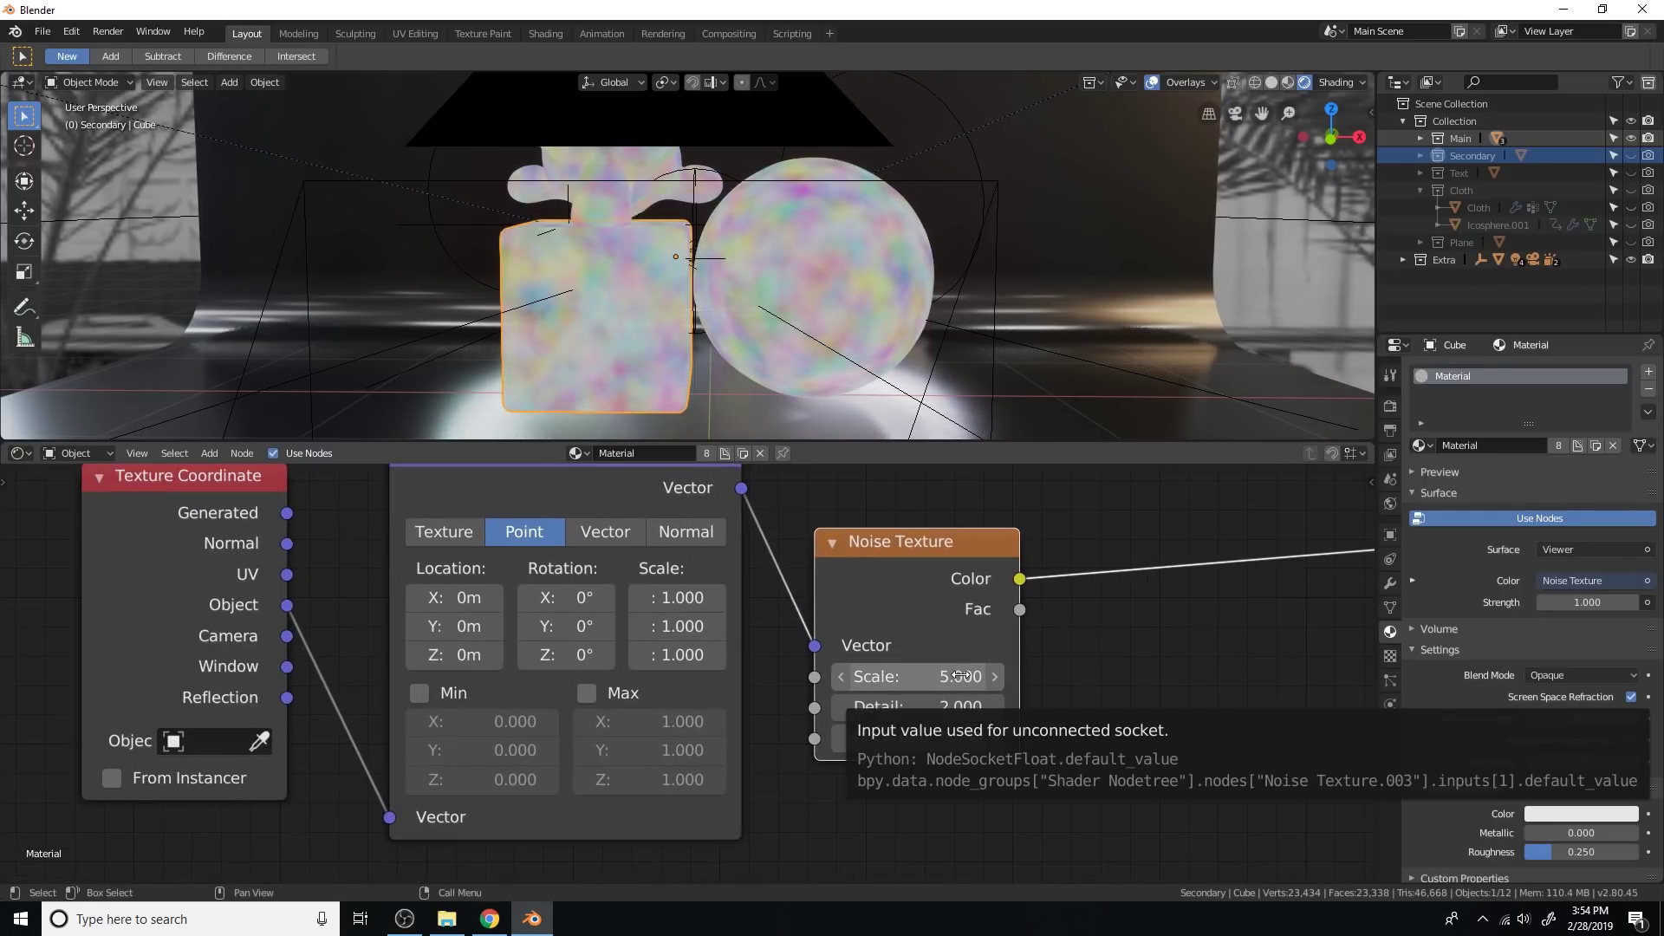
Step: Set the new Noise Texture's scale to 2 and its detail to 2.9
left_click(960, 675)
type("2")
key("Return")
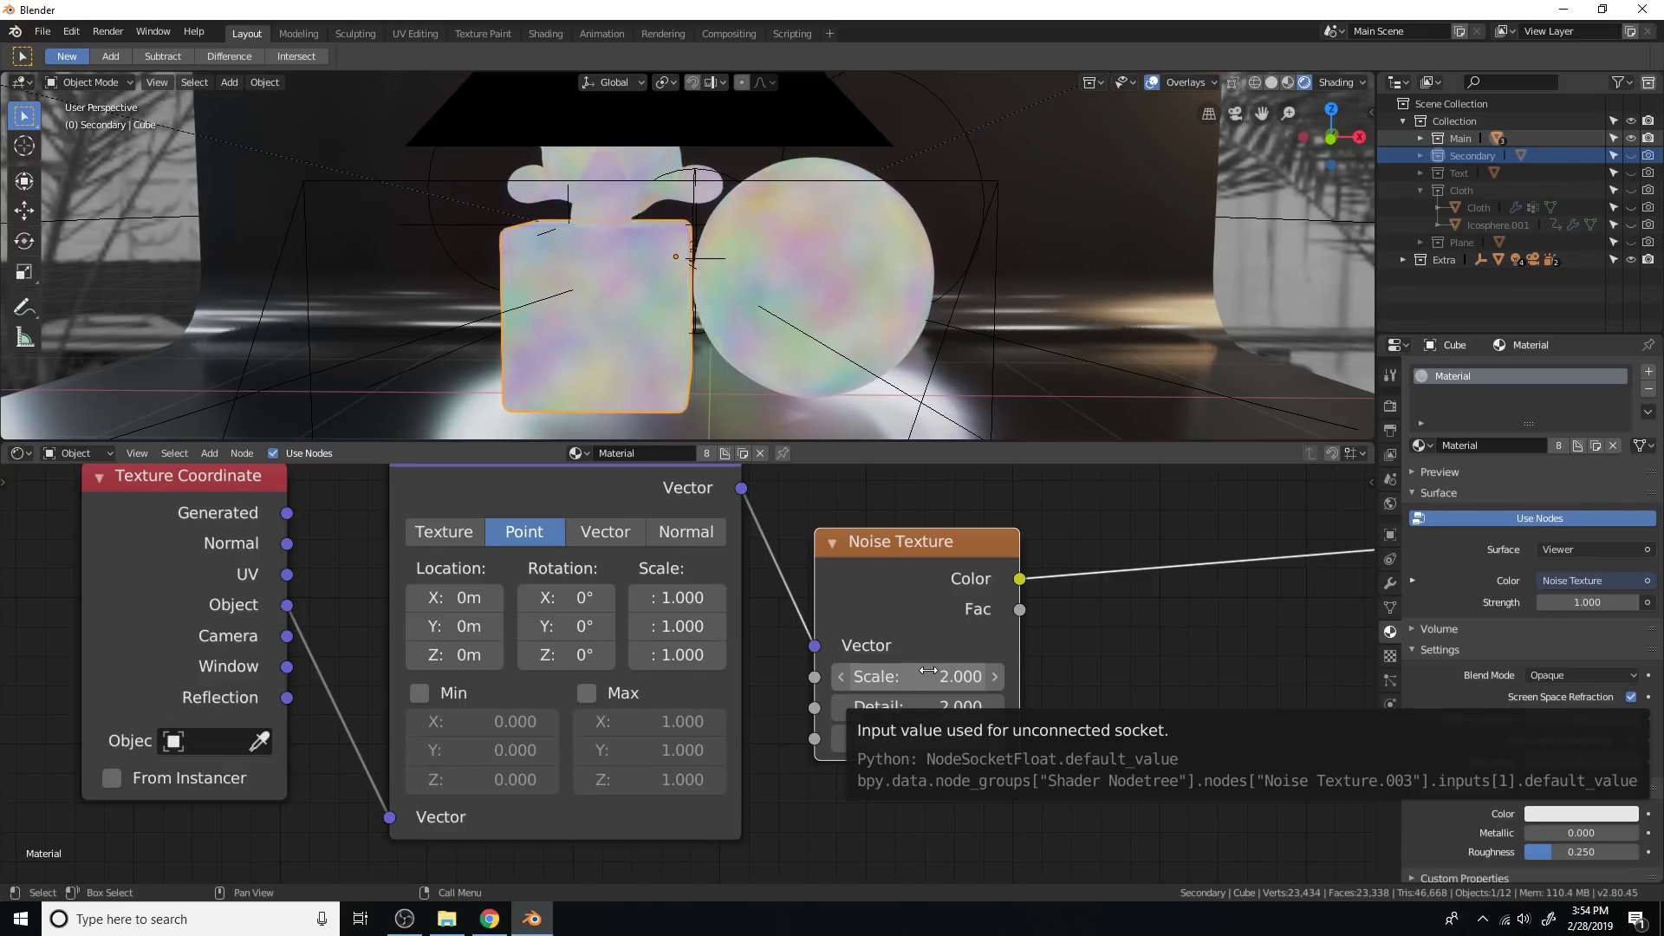
scroll(1064, 700, "down", 2)
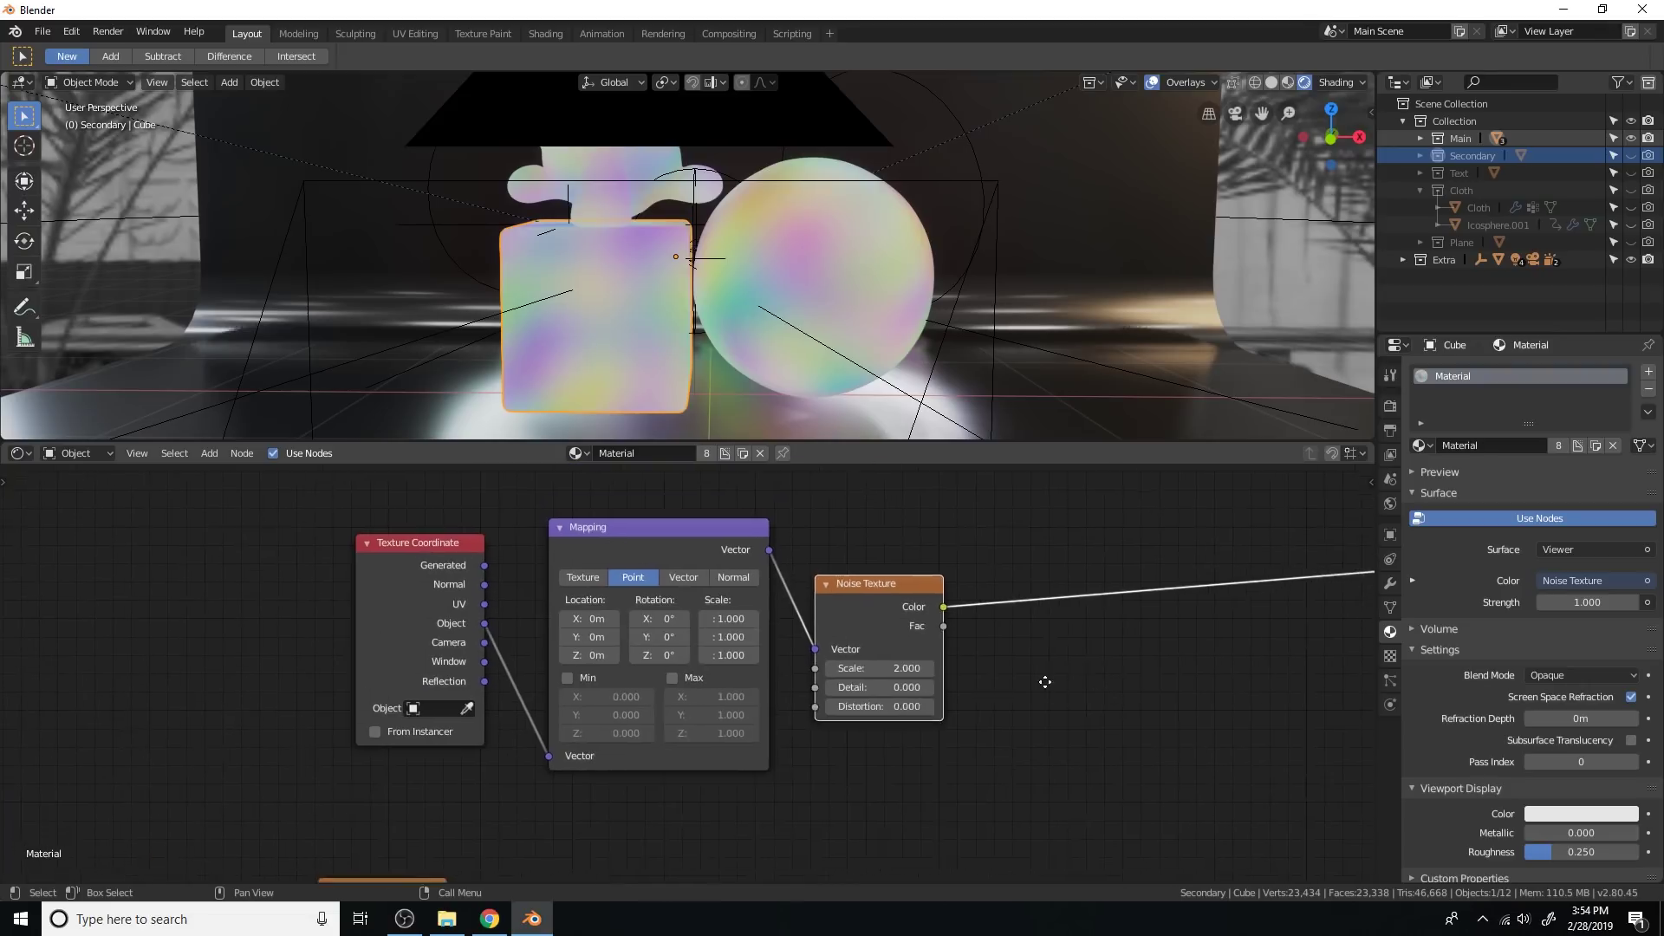
middle_click_drag(1046, 682, 837, 658)
scroll(837, 659, "down", 4)
middle_click_drag(1003, 704, 832, 717)
scroll(607, 650, "up", 1)
middle_click_drag(613, 665, 891, 639)
scroll(884, 641, "up", 6)
left_click_drag(787, 661, 813, 662)
scroll(823, 662, "down", 9)
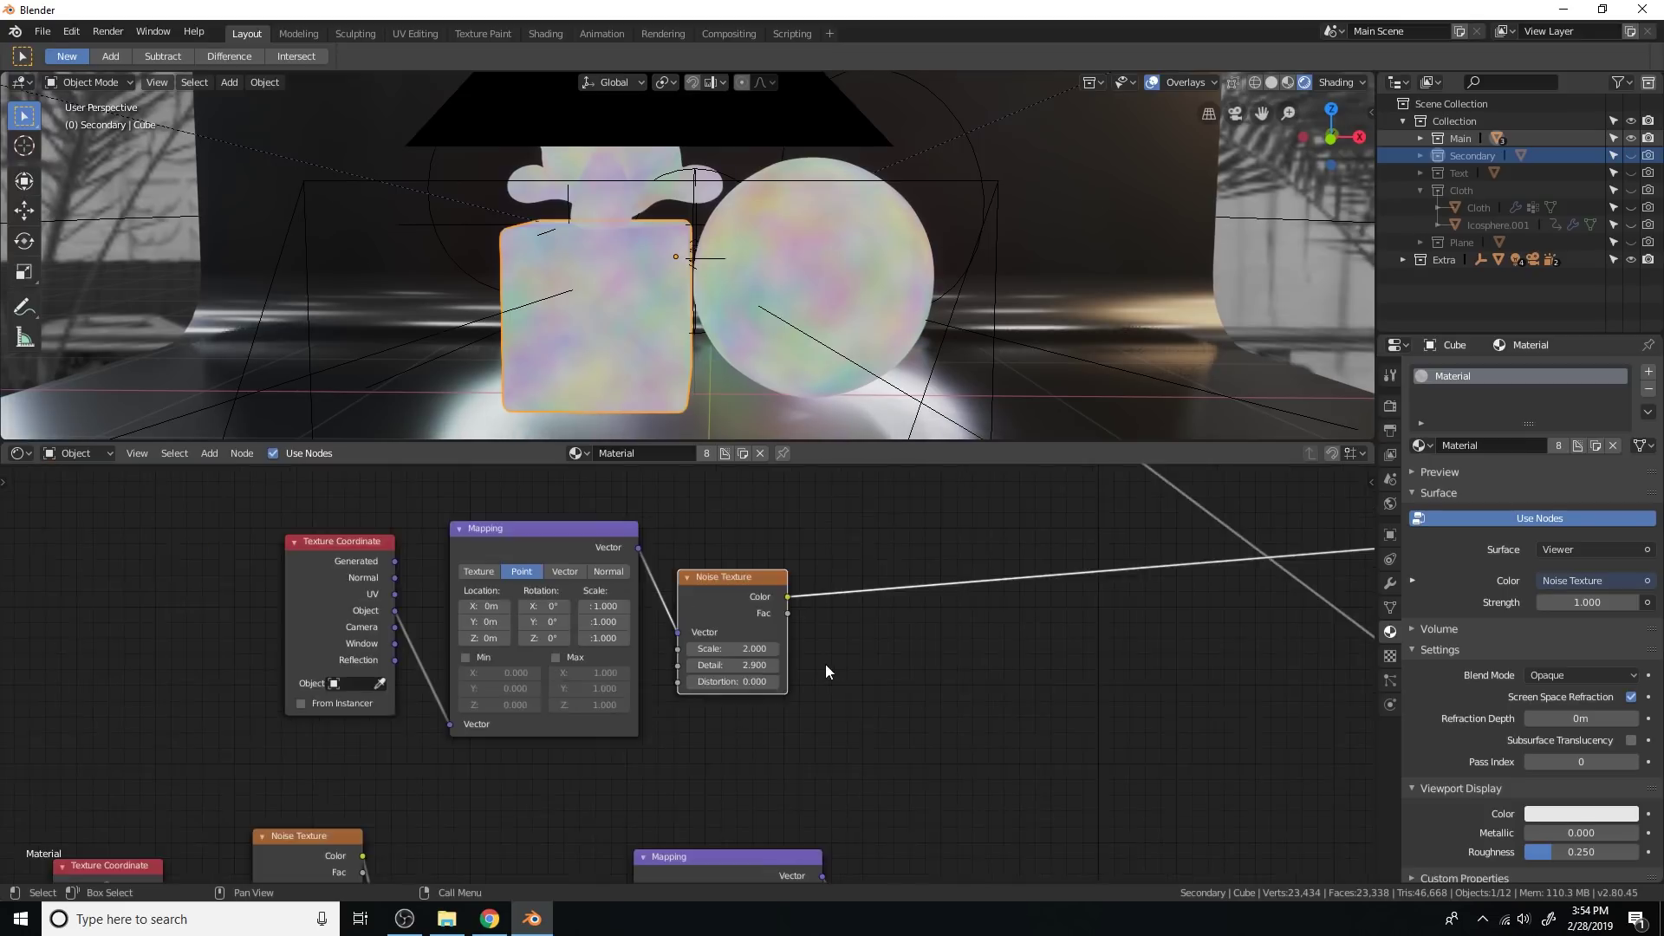
Step: Move the new Noise Texture away from its Mapping node and preview its Fac output on the objects
middle_click_drag(931, 711, 766, 640)
left_click_drag(570, 530, 708, 550)
middle_click_drag(839, 584, 762, 680)
scroll(763, 680, "up", 2)
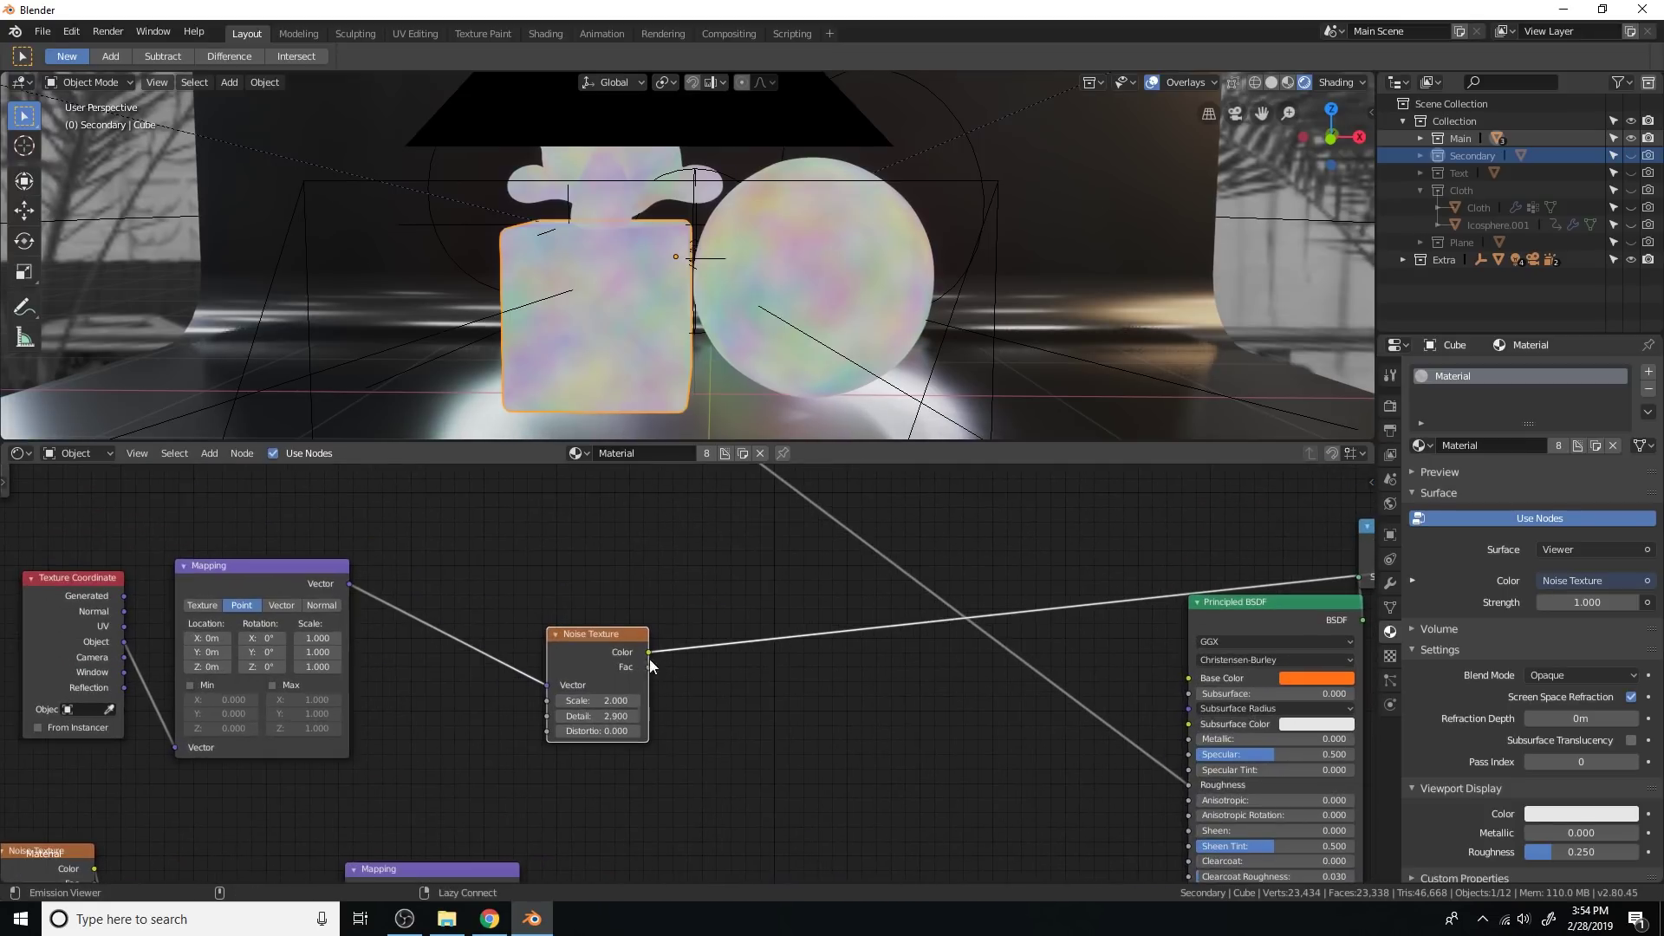
left_click(616, 642, "ctrl+shift")
Step: Insert a Mix node between the ColorRamp and the Principled BSDF's roughness, with the new Noise Texture's Fac feeding Color2
middle_click_drag(902, 572, 873, 676)
scroll(871, 676, "up", 1)
key("shift+a")
left_click(848, 610)
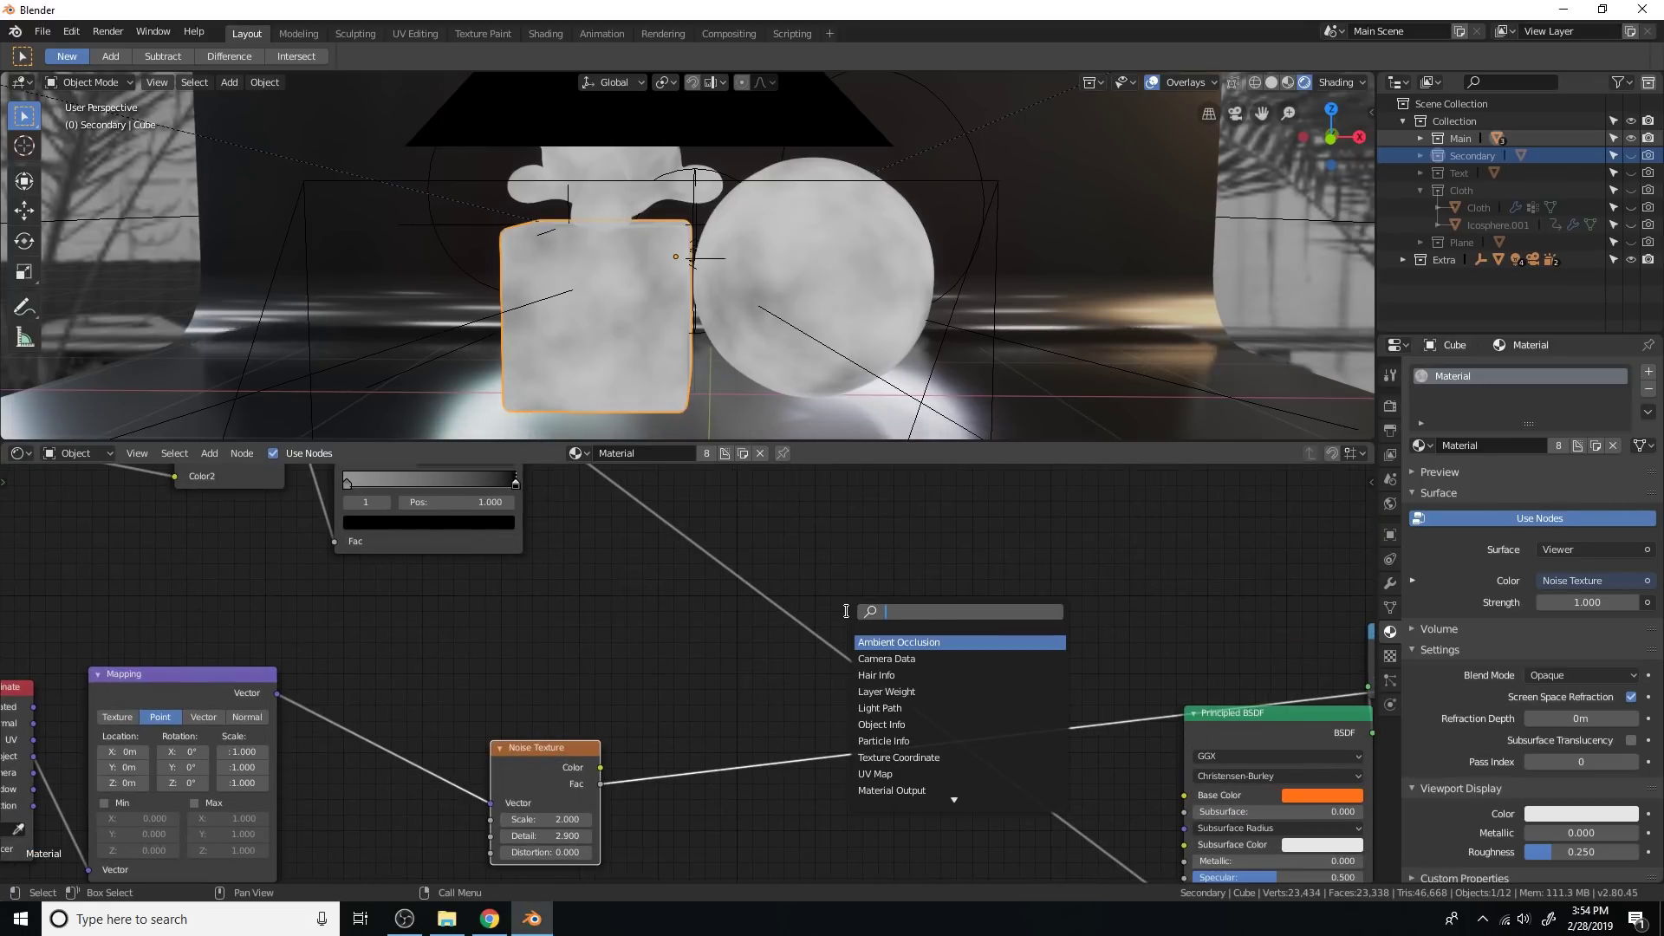
key("Return")
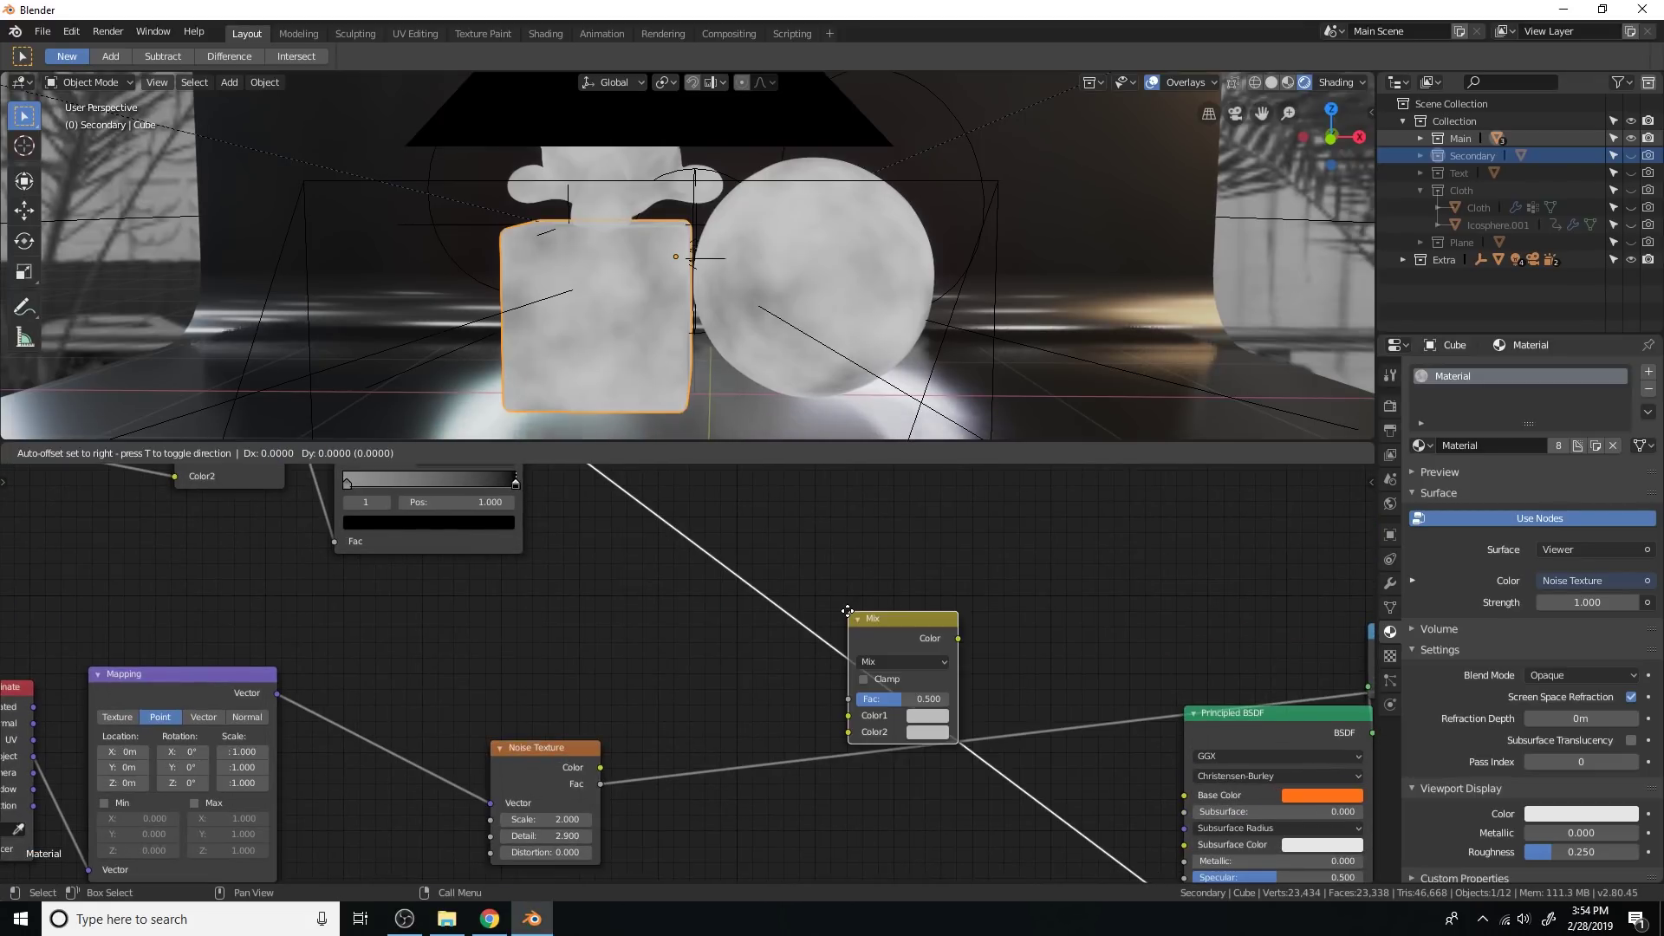
left_click(601, 767)
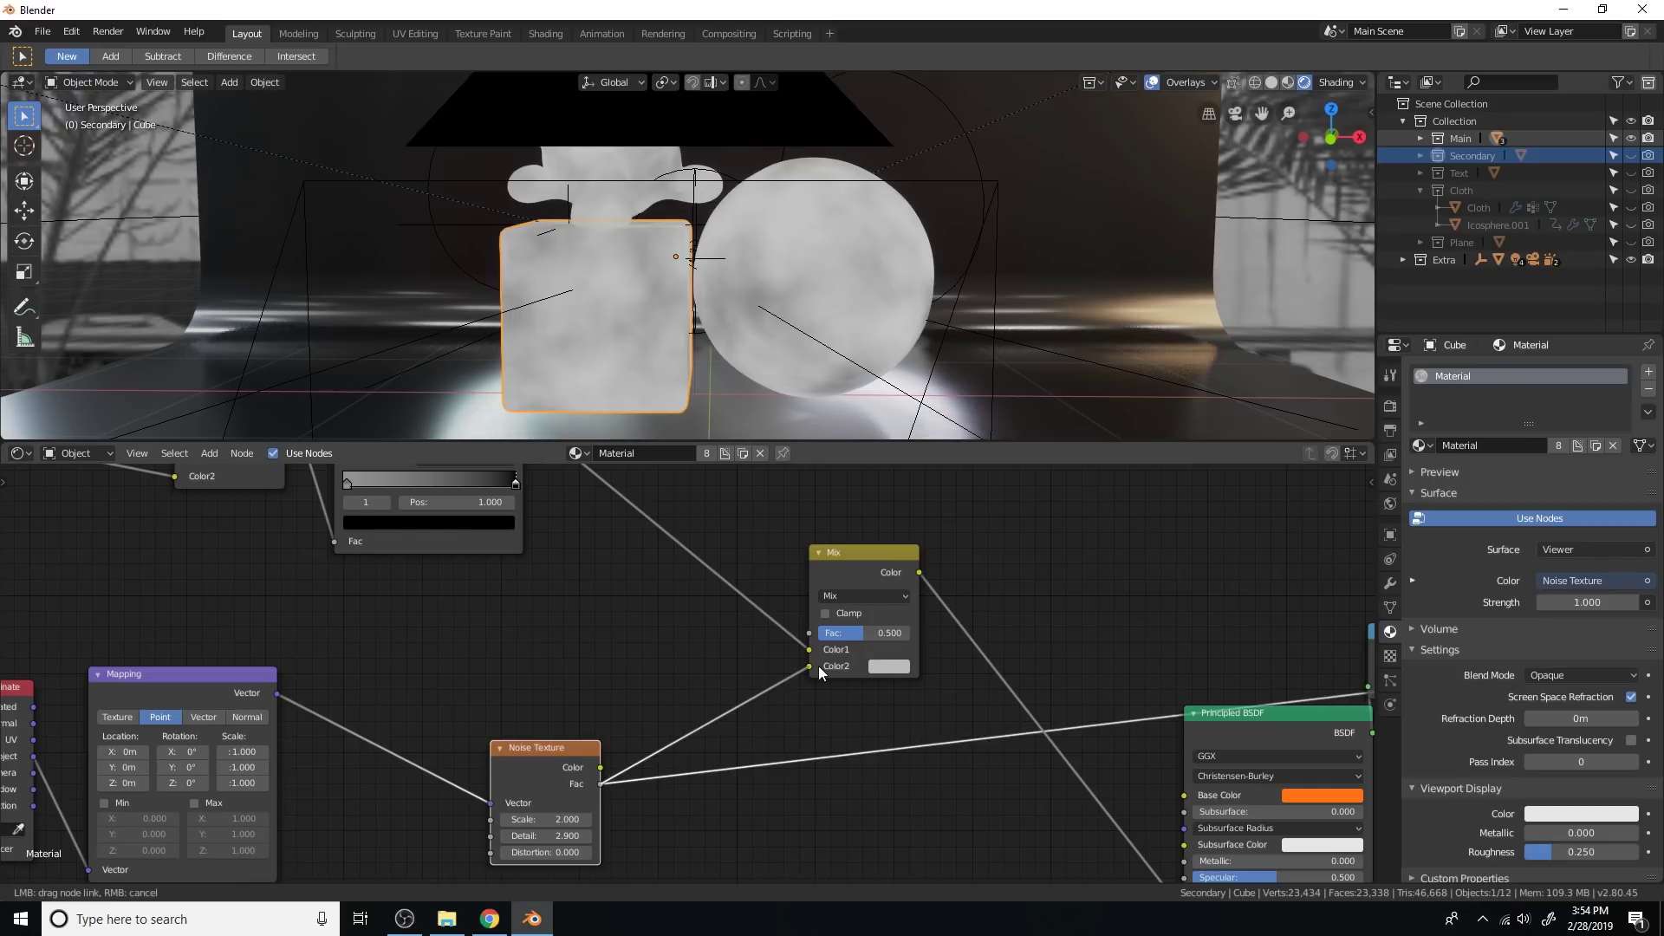
Step: Preview the Screen node's output to bring back the full orange material on the objects
scroll(929, 692, "down", 11)
middle_click_drag(1114, 669, 1034, 662)
left_click(1086, 635, "ctrl+shift")
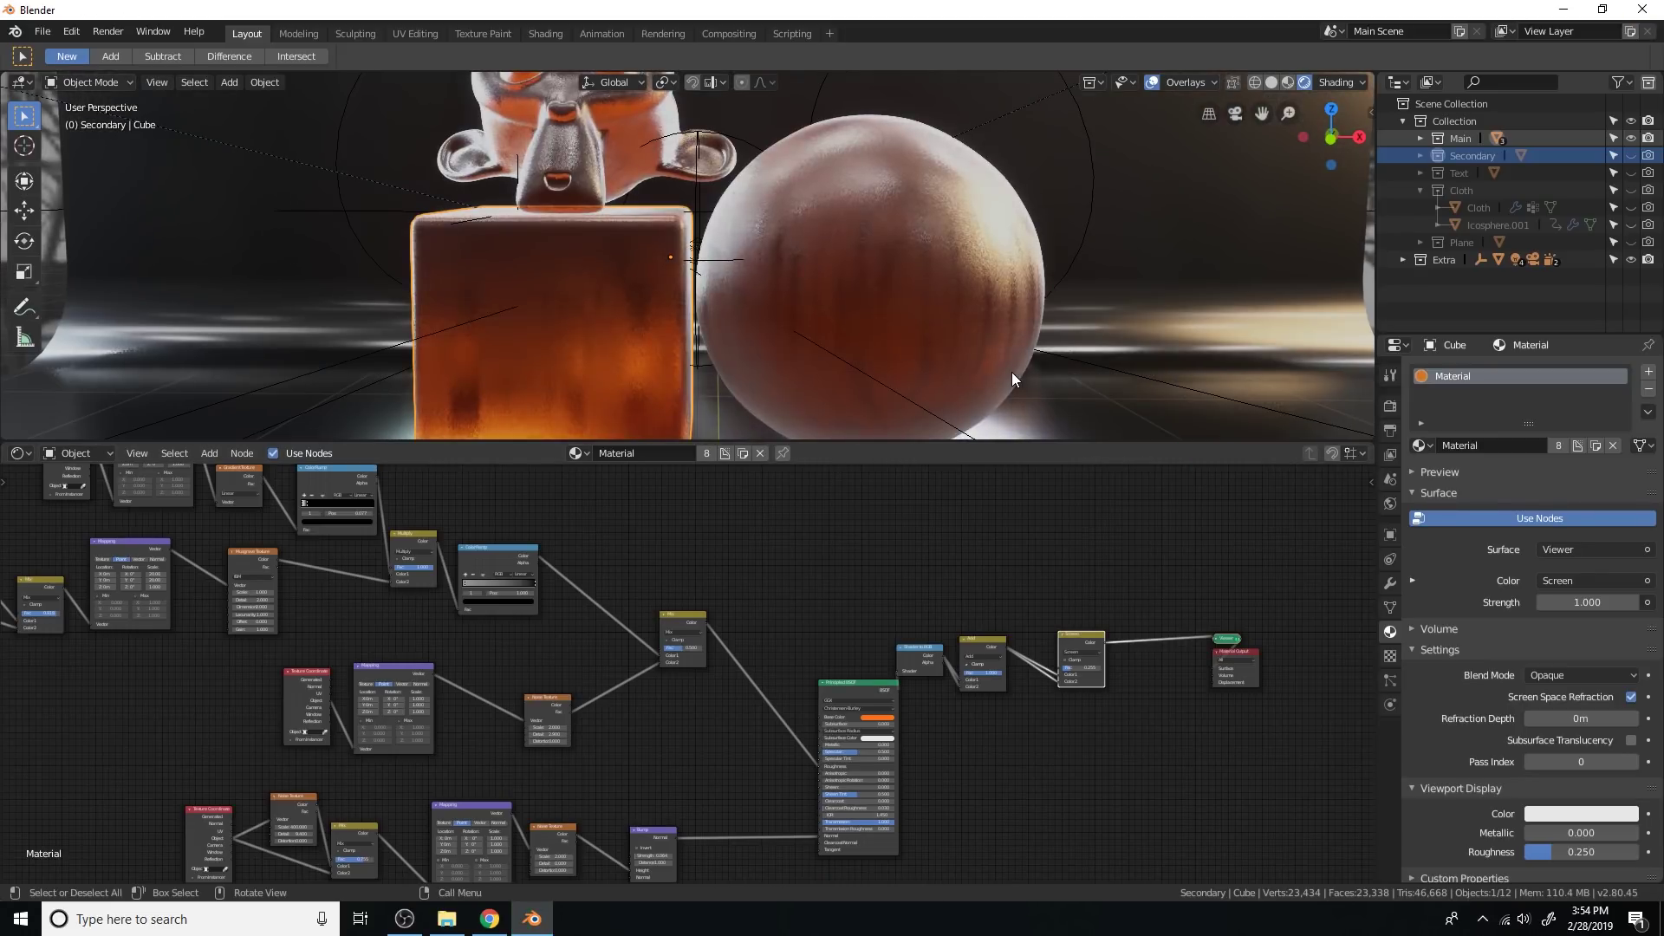
Step: Set the new roughness Mix node's factor to 0.655 and check the cube and sphere
scroll(754, 641, "up", 5)
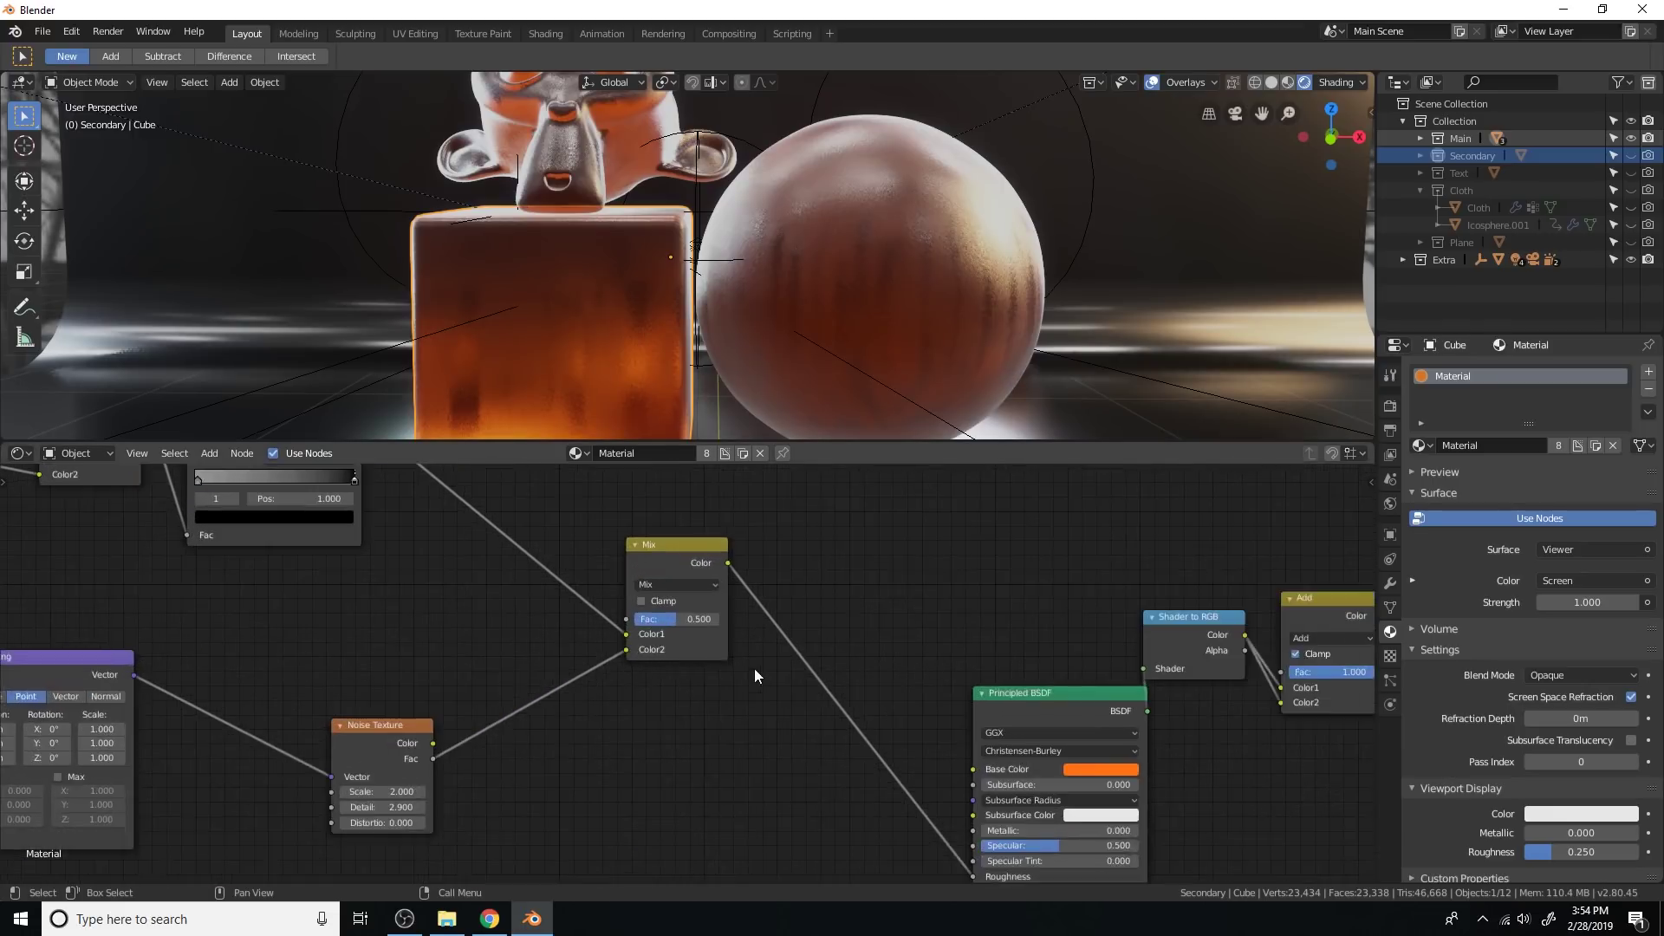
left_click_drag(847, 573, 860, 573)
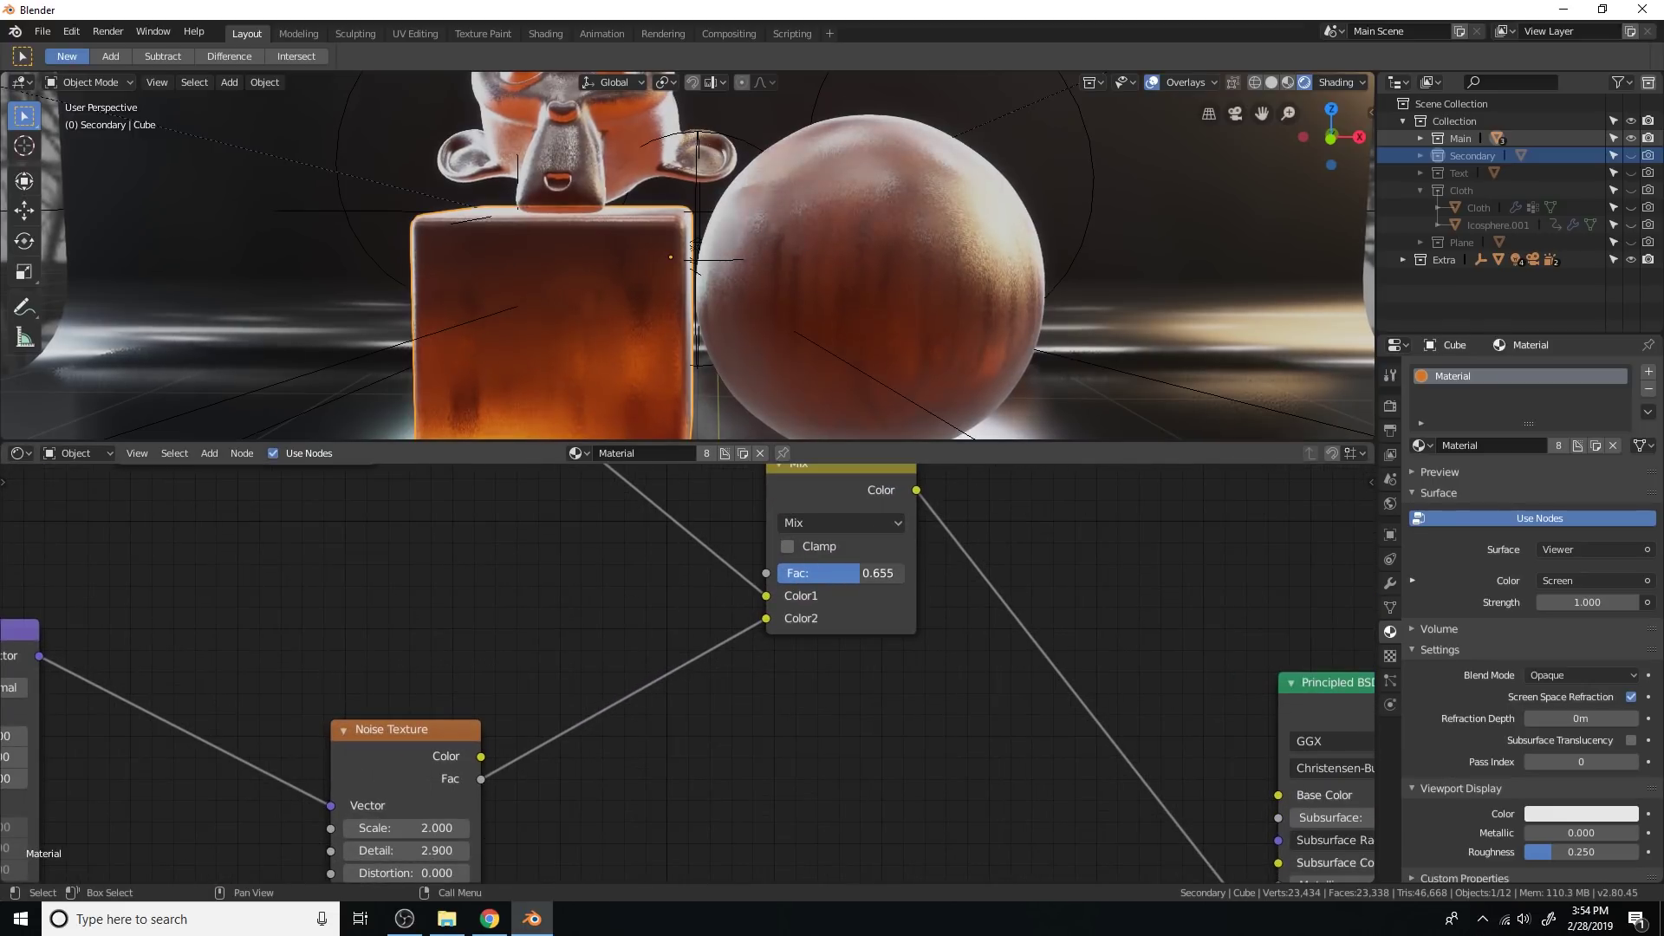
scroll(867, 326, "down", 4)
middle_click_drag(865, 319, 873, 288, "shift")
scroll(871, 310, "up", 4)
scroll(1007, 717, "down", 9)
Step: Slide the roughness ColorRamp's black stop toward the light stop and lower the roughness Mix factor
middle_click_drag(869, 629, 958, 666)
scroll(864, 646, "up", 3)
scroll(689, 615, "up", 2)
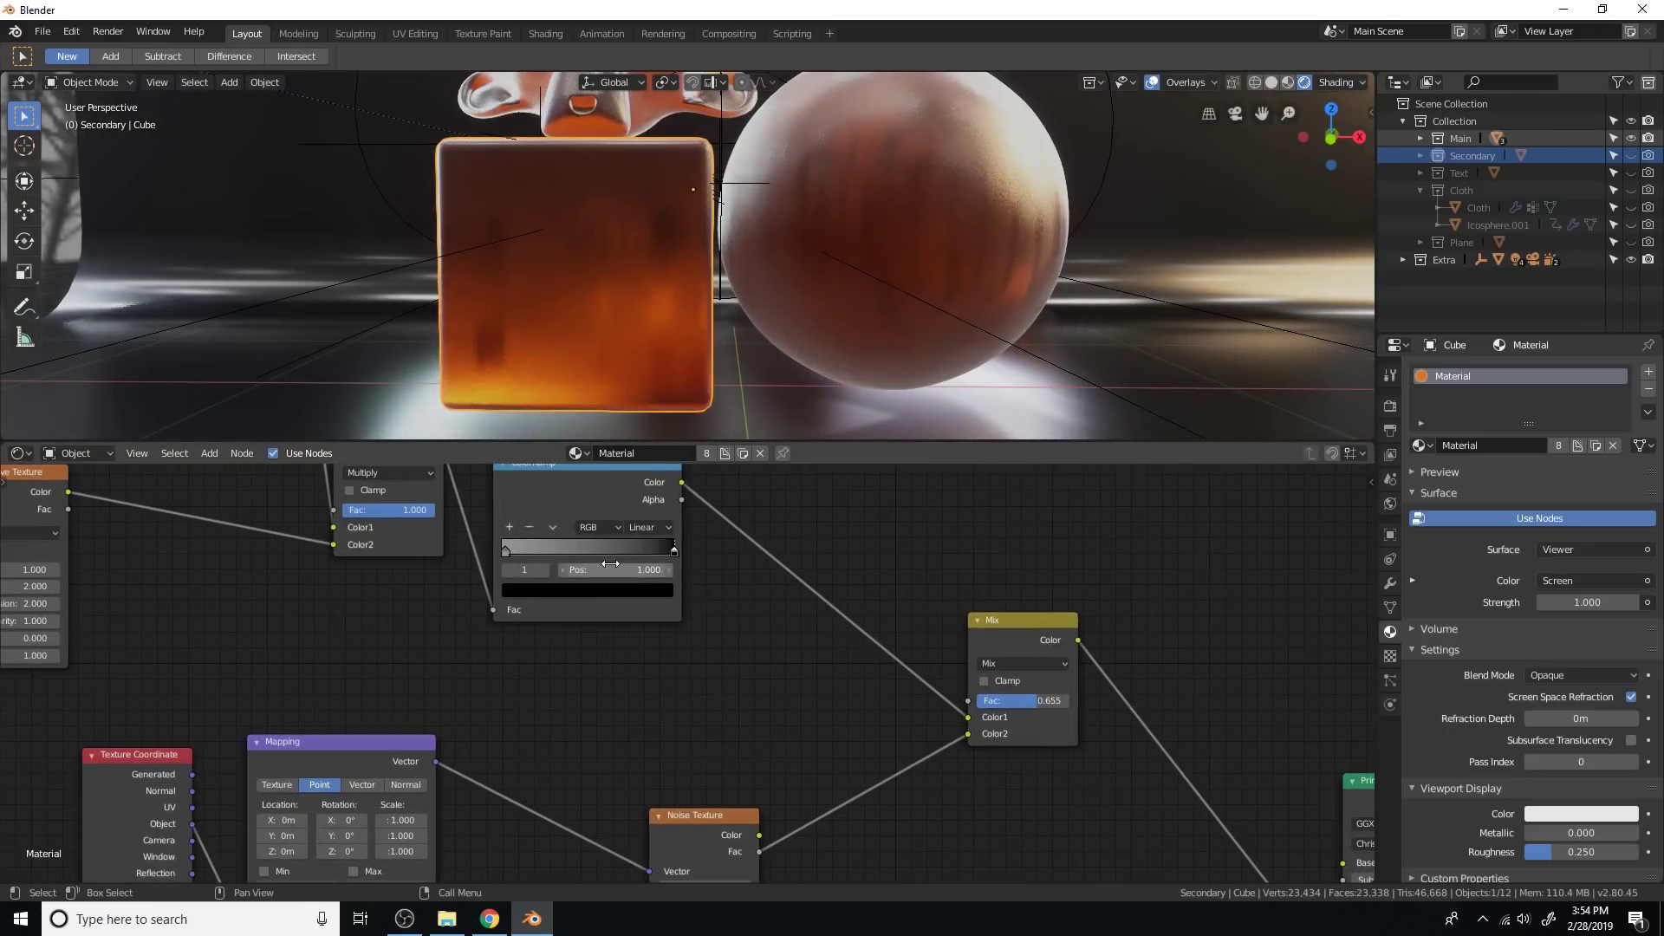
left_click_drag(652, 549, 586, 553)
mouse_move(819, 315)
middle_mouse_down()
mouse_move(849, 326)
mouse_move(834, 324)
middle_mouse_up()
left_click_drag(1050, 704, 1004, 703)
middle_click_drag(997, 366, 898, 329)
Step: Halve the Bump node's strength to 0.032 and check the surface on the cube and sphere
scroll(929, 685, "down", 10)
middle_click_drag(930, 703, 955, 506)
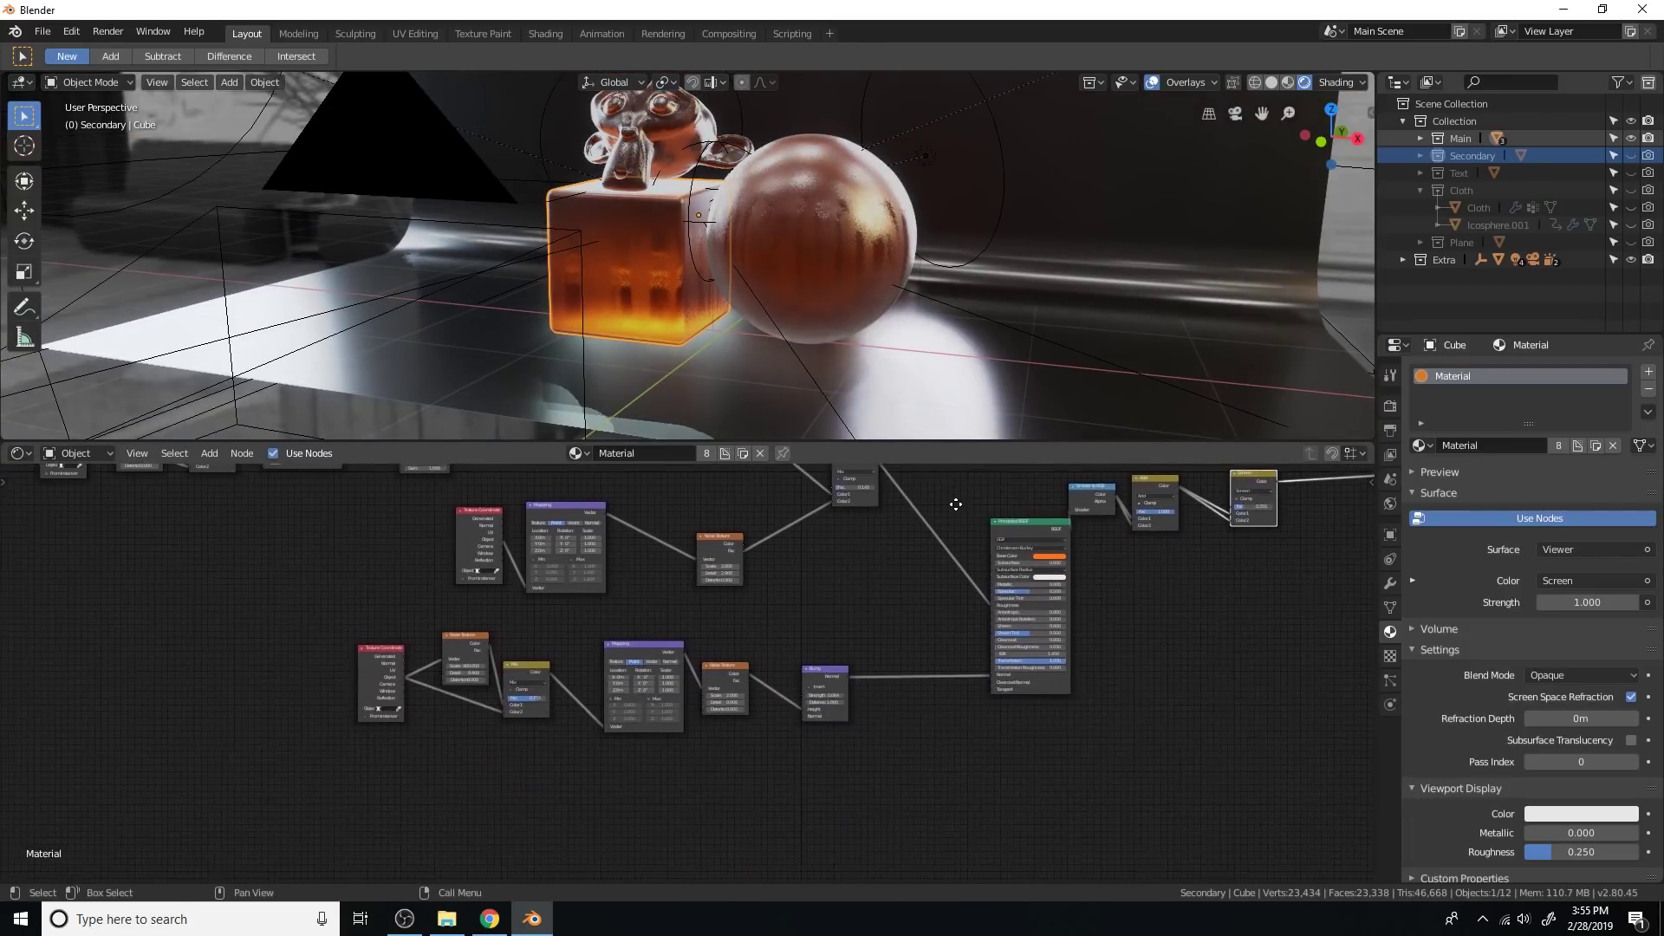
scroll(963, 527, "up", 8)
scroll(1059, 674, "up", 2)
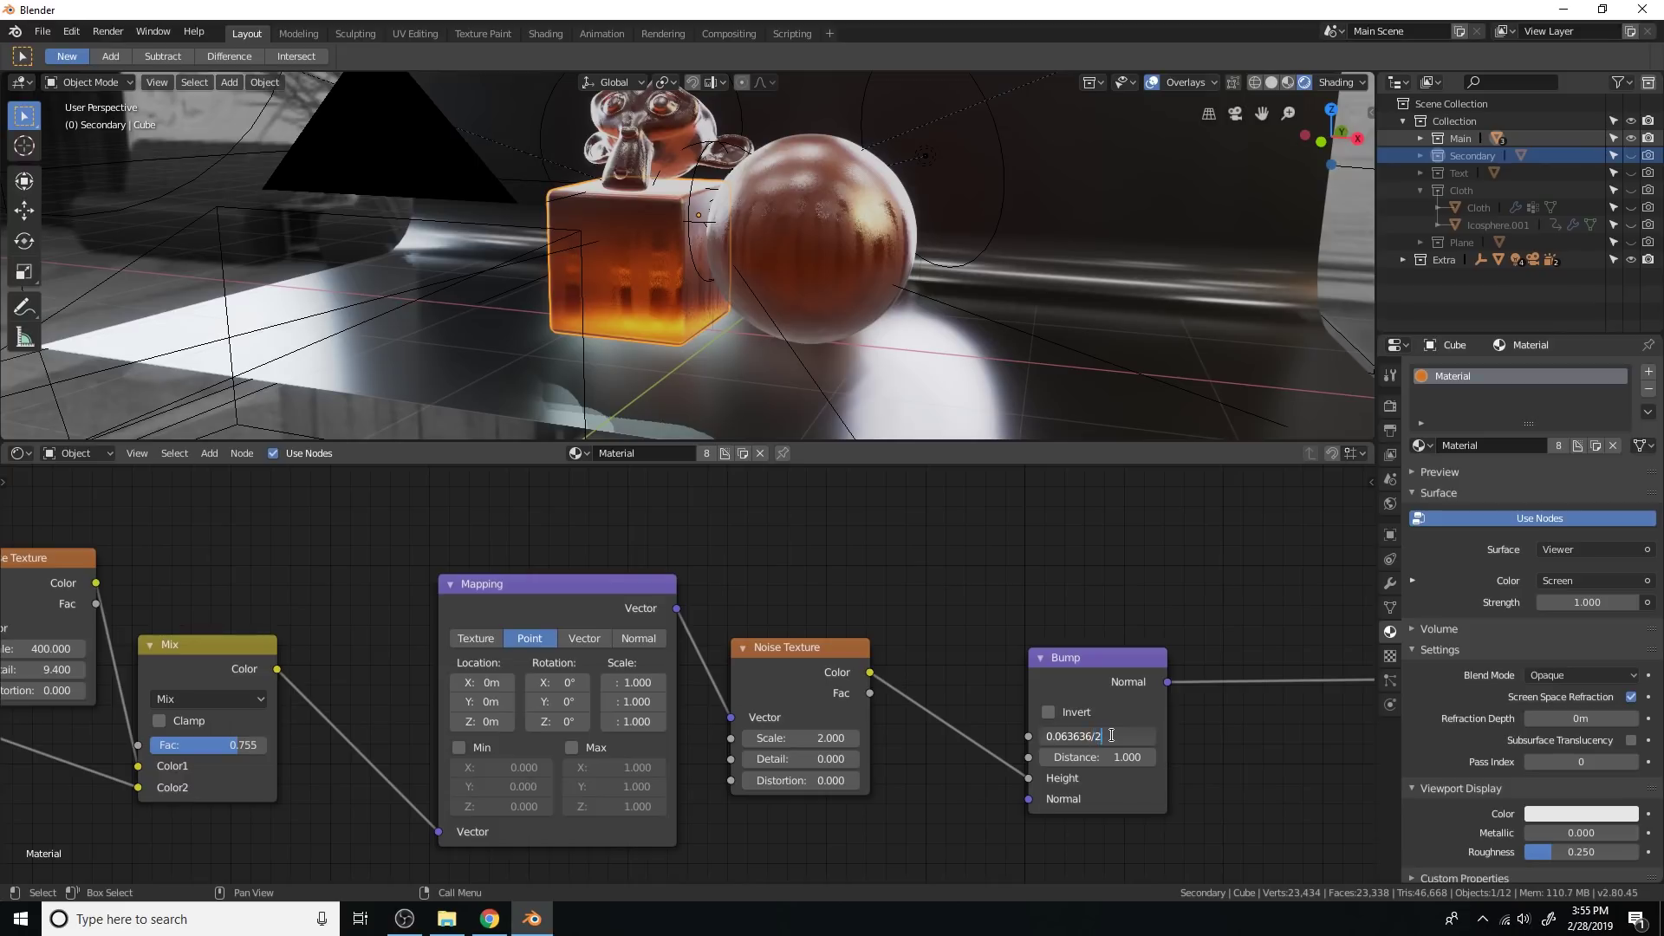
key("Return")
middle_click_drag(867, 312, 928, 301)
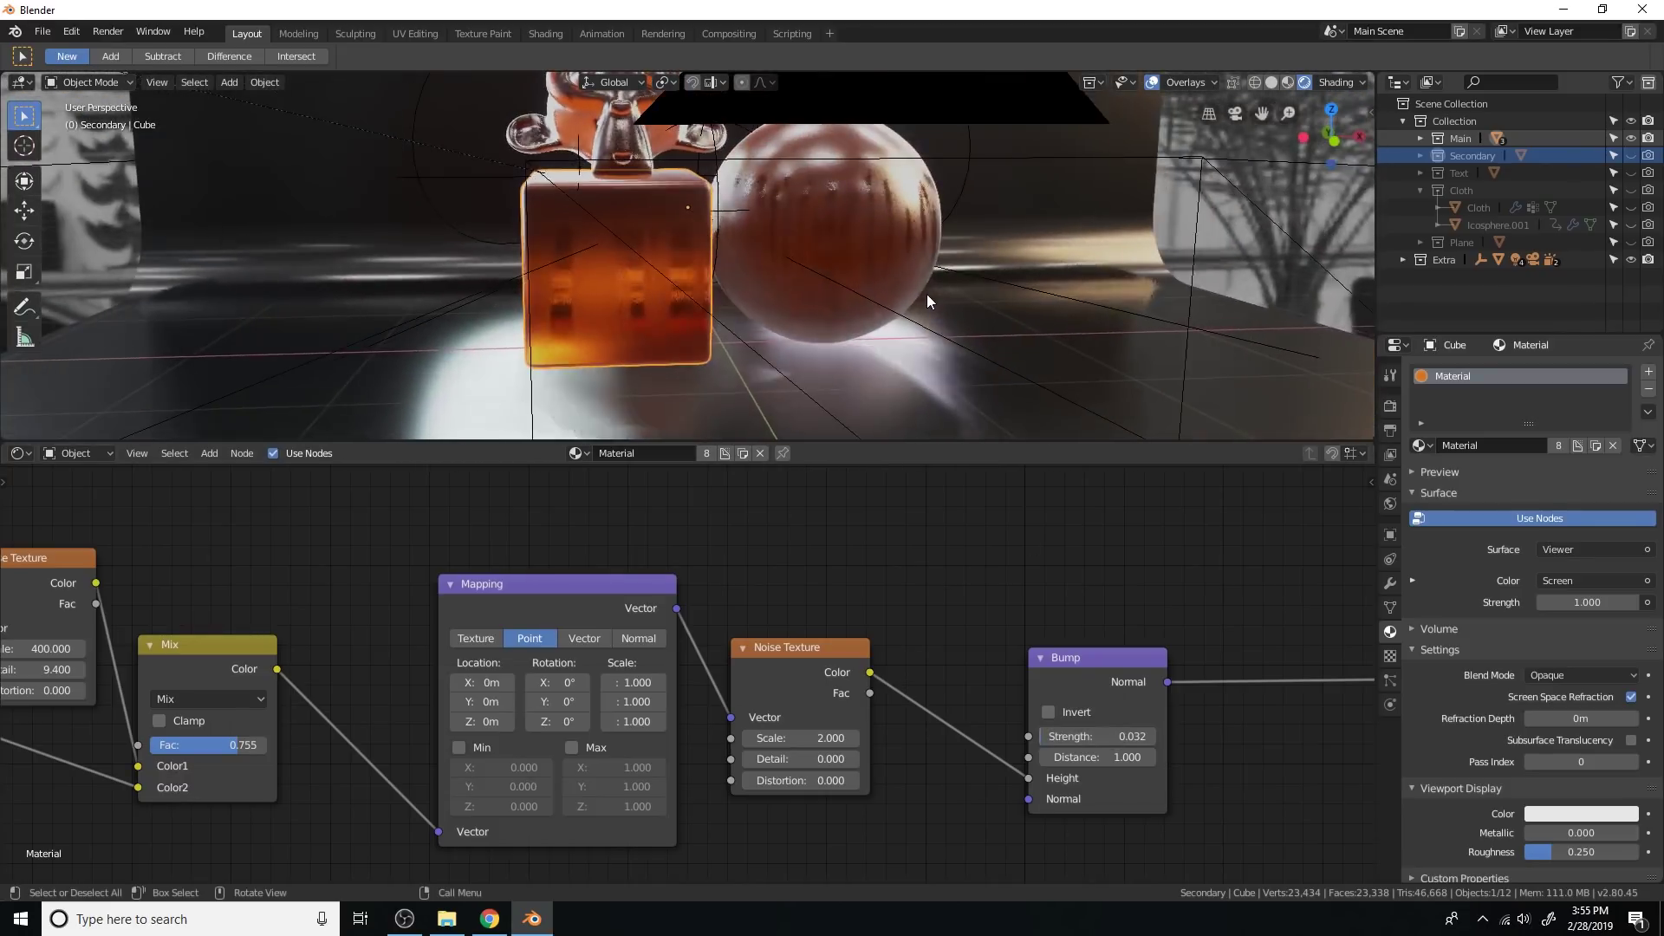
Step: Shift the Musgrave branch's Texture Coordinate, distortion Noise Texture and Mix nodes away from its Mapping node to make room
scroll(927, 300, "up", 8)
scroll(726, 691, "down", 3)
middle_click_drag(727, 690, 1022, 846)
middle_click_drag(888, 728, 1204, 877)
scroll(951, 720, "down", 1)
middle_click_drag(951, 720, 1210, 750)
scroll(938, 688, "up", 4)
left_click_drag(918, 773, 522, 572)
left_click_drag(771, 644, 492, 644)
scroll(572, 690, "up", 1)
key("a")
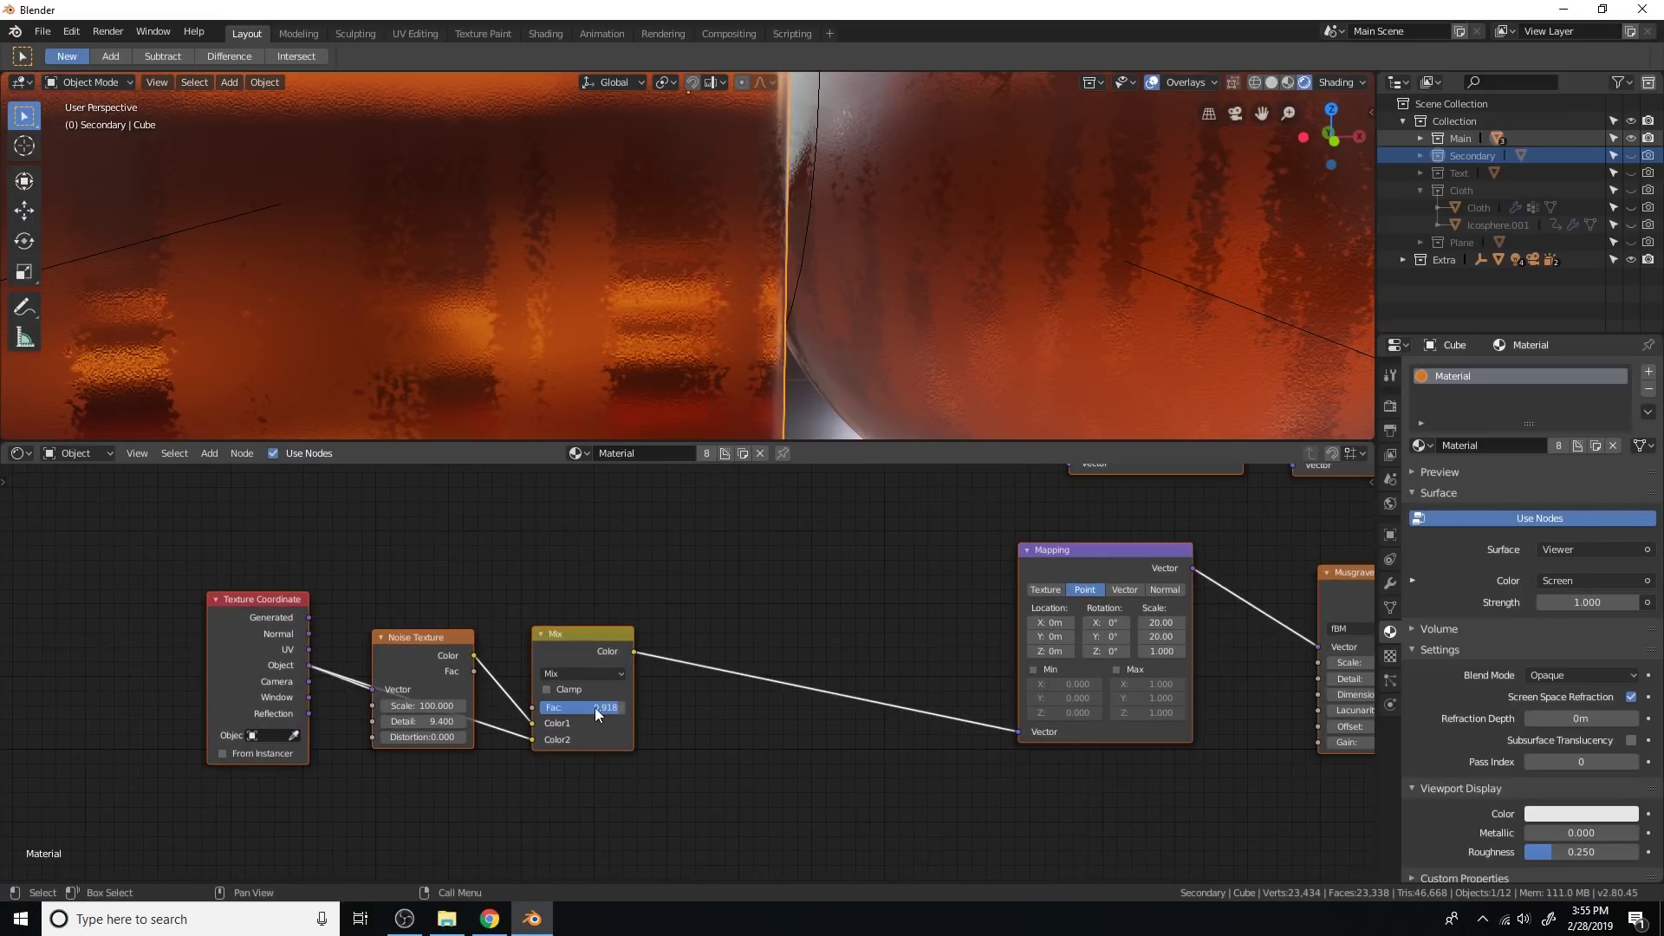
Step: Duplicate the distortion Noise Texture and Mix pair and chain the copies between the first Mix and the Musgrave's Mapping node
left_click_drag(668, 780, 409, 622)
key("shift+d")
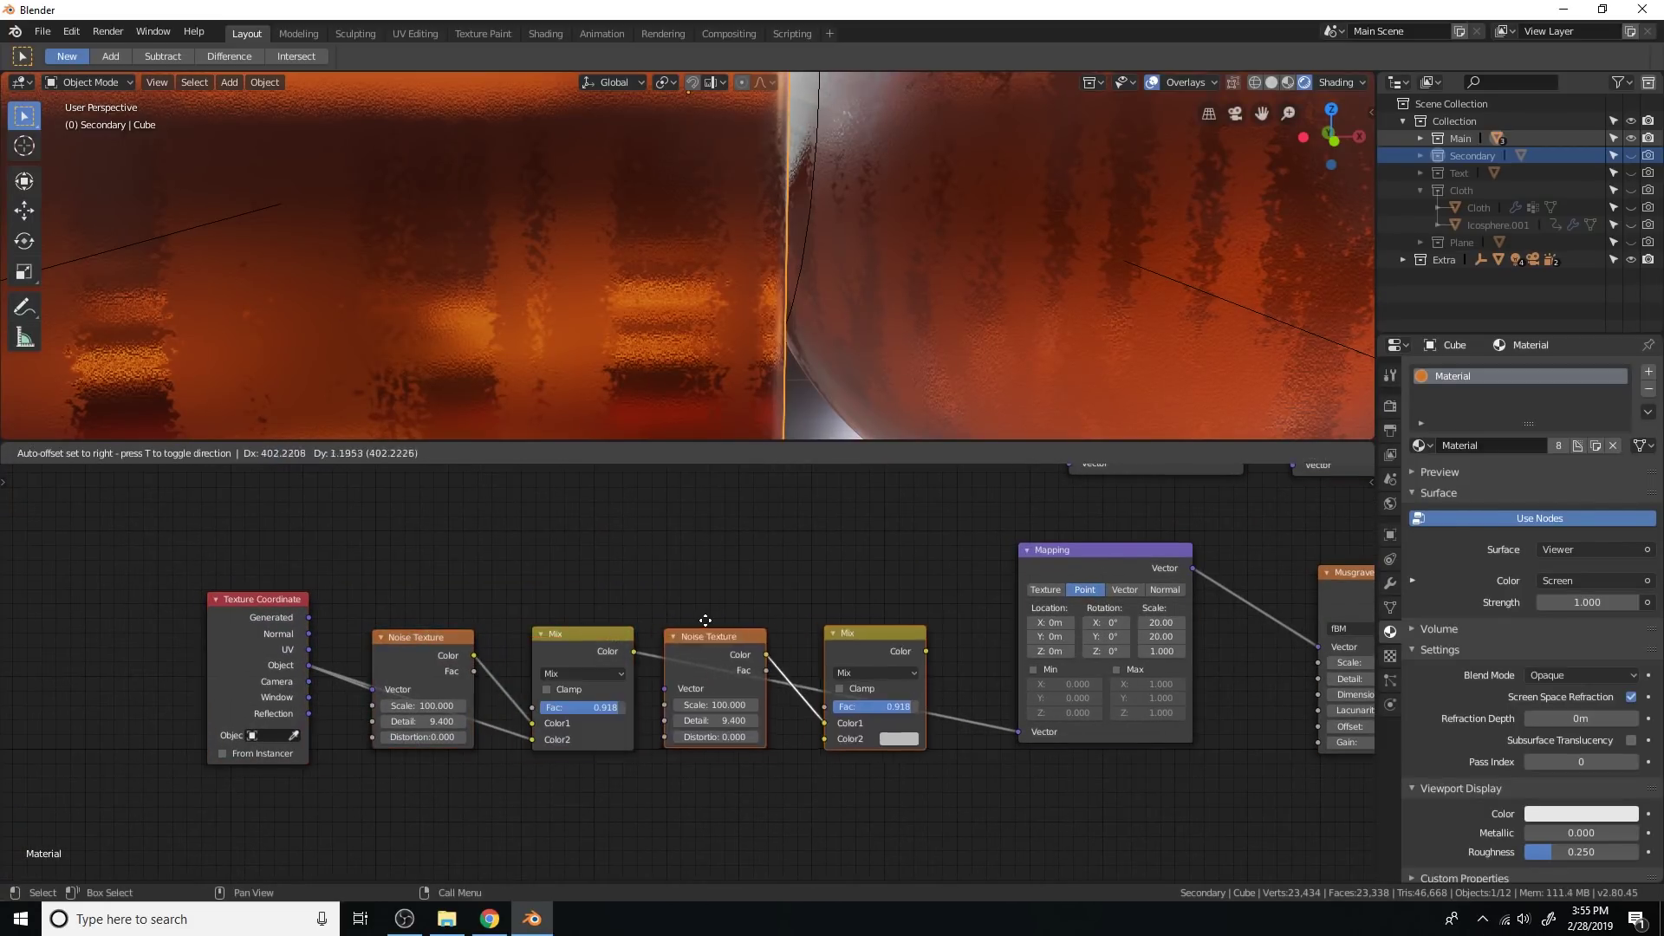
left_click(699, 621)
scroll(684, 667, "up", 2)
left_click_drag(613, 644, 683, 691)
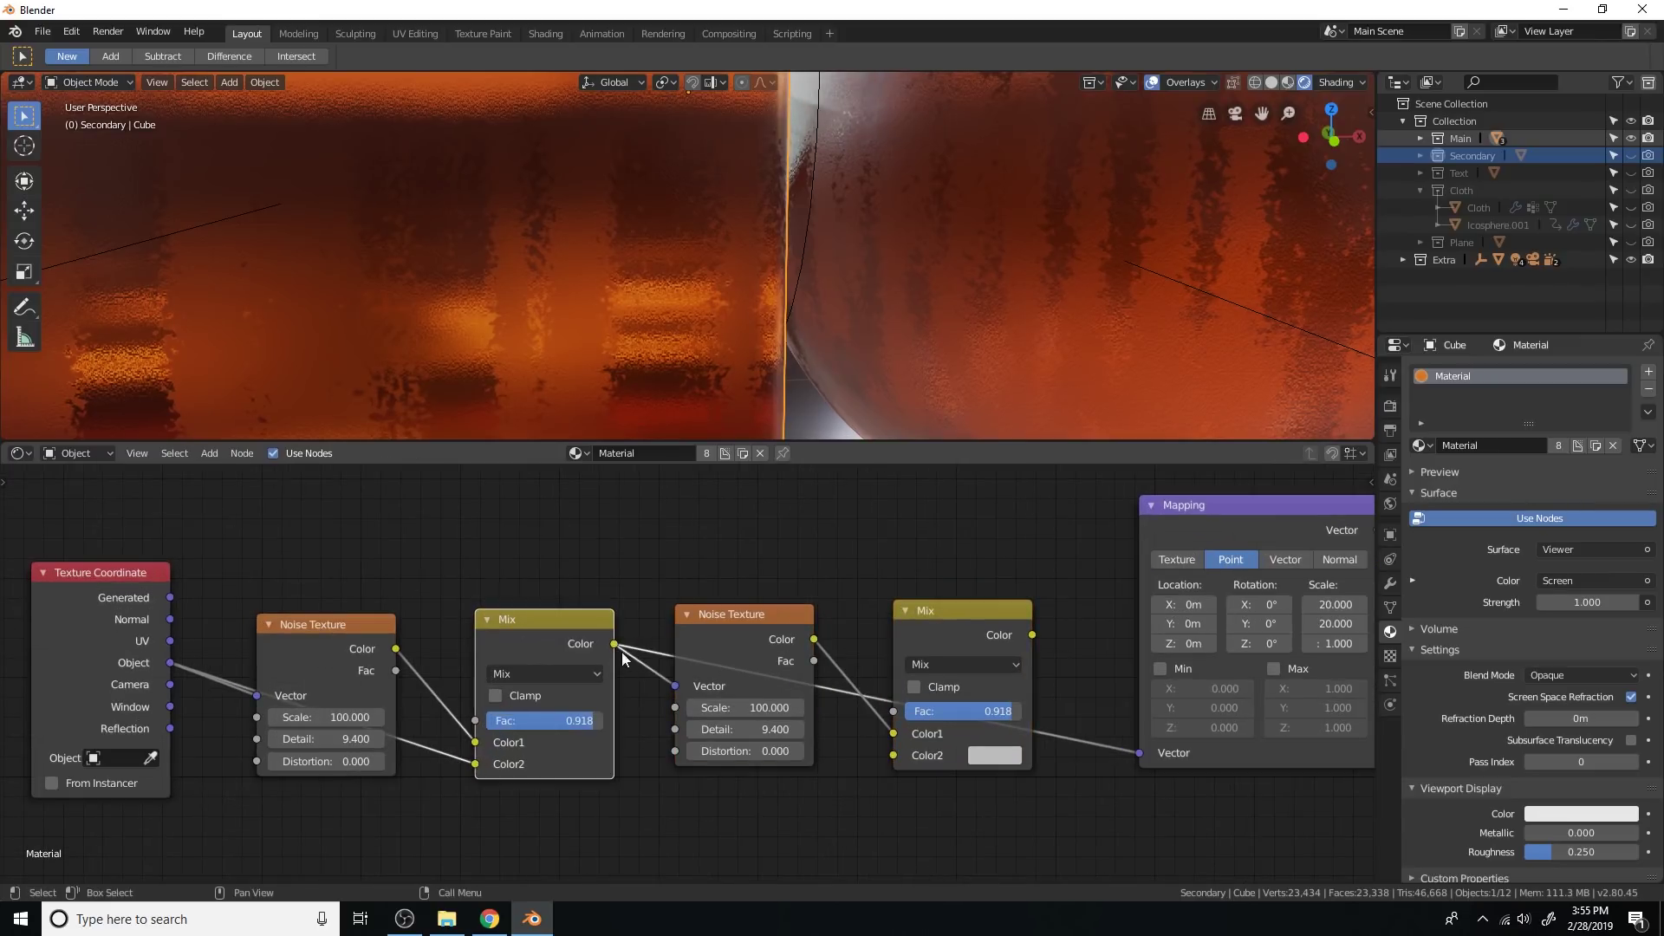
left_click_drag(893, 779, 894, 754)
left_click_drag(1036, 641, 1139, 753)
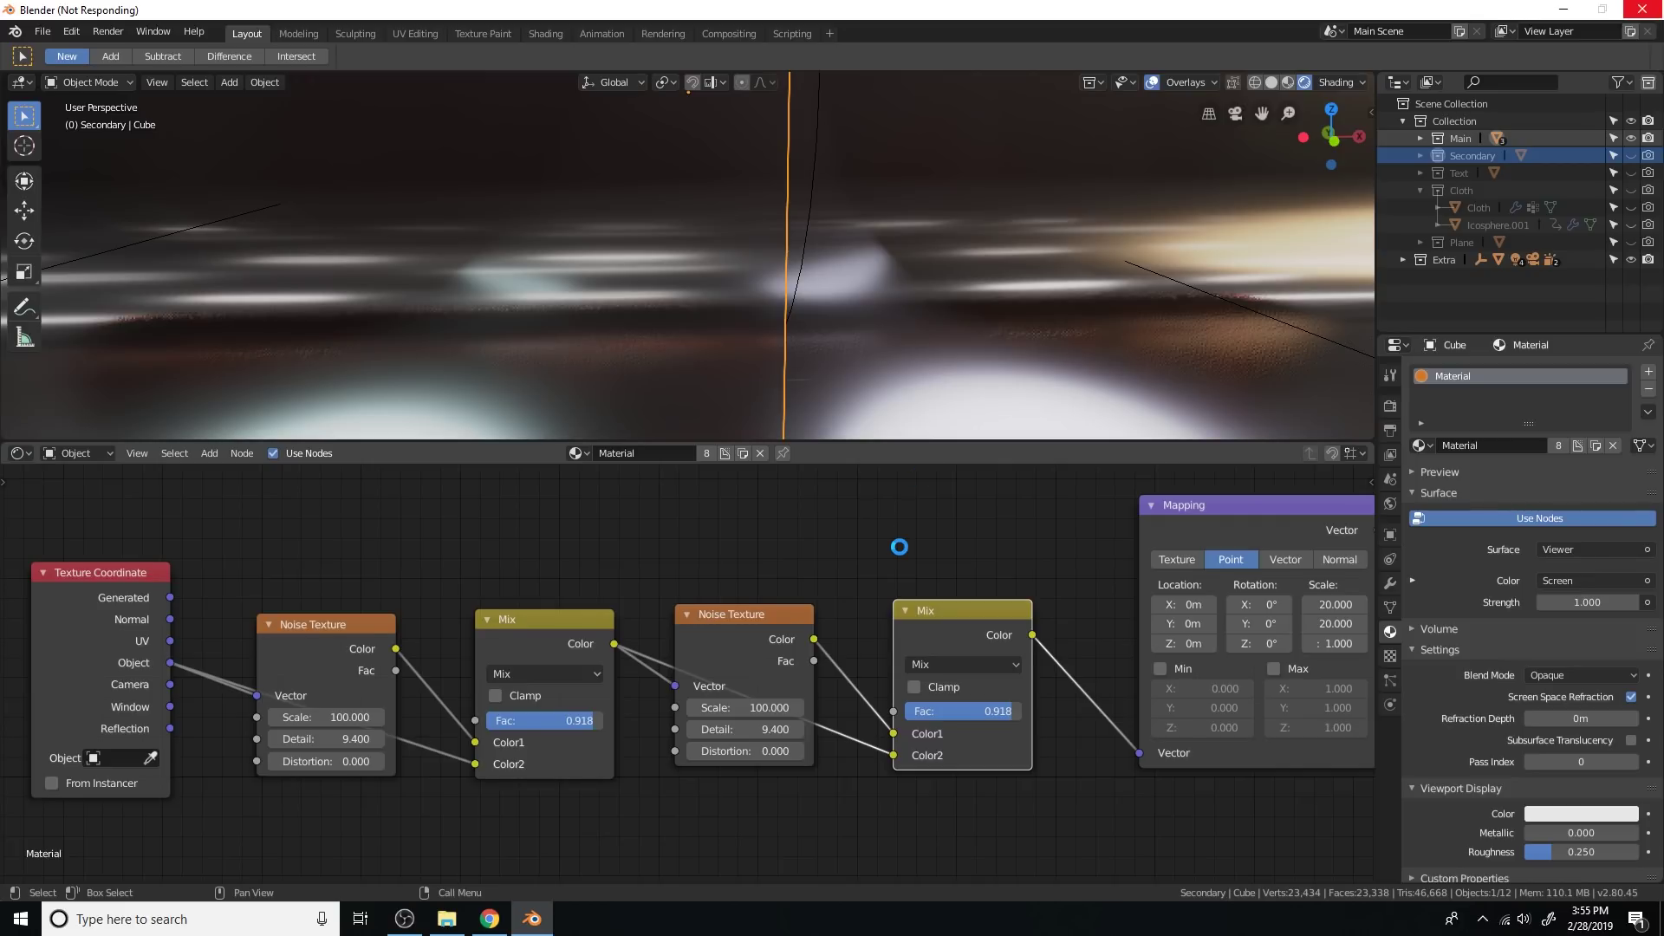
Step: Raise both distortion Noise Textures above their Mix nodes and set the first one's scale to 400
scroll(893, 548, "up", 1)
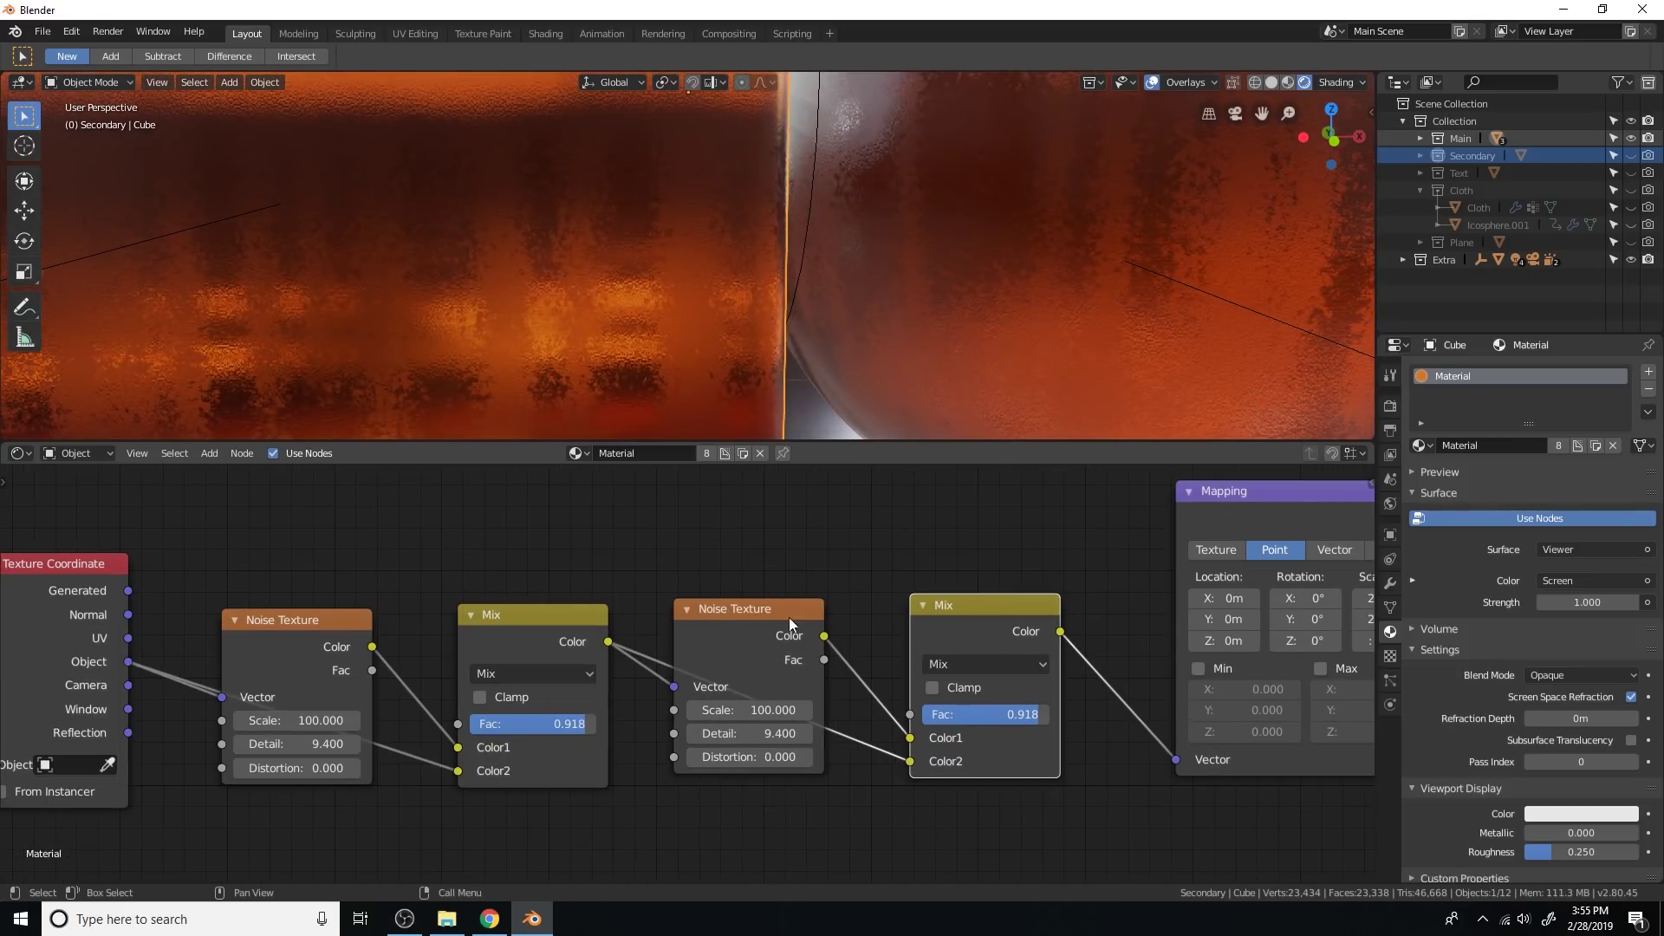
left_click_drag(758, 638, 783, 524)
scroll(679, 660, "down", 1)
left_click_drag(505, 666, 521, 557)
middle_click_drag(618, 616, 724, 616)
scroll(663, 616, "up", 2)
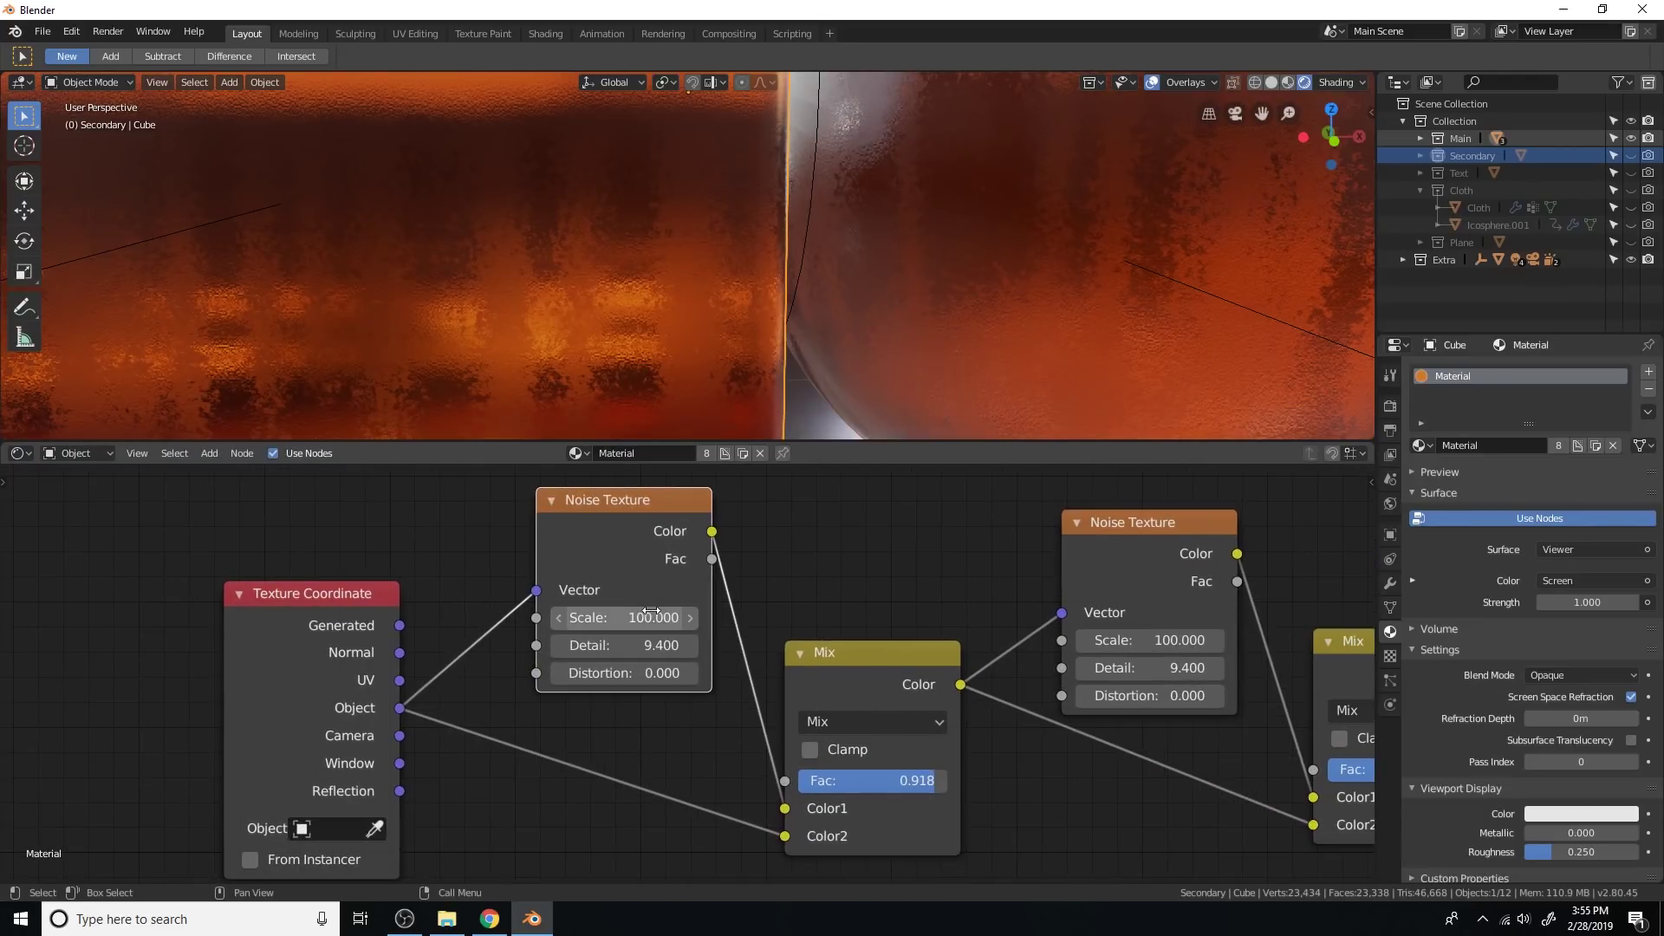
left_click(646, 616)
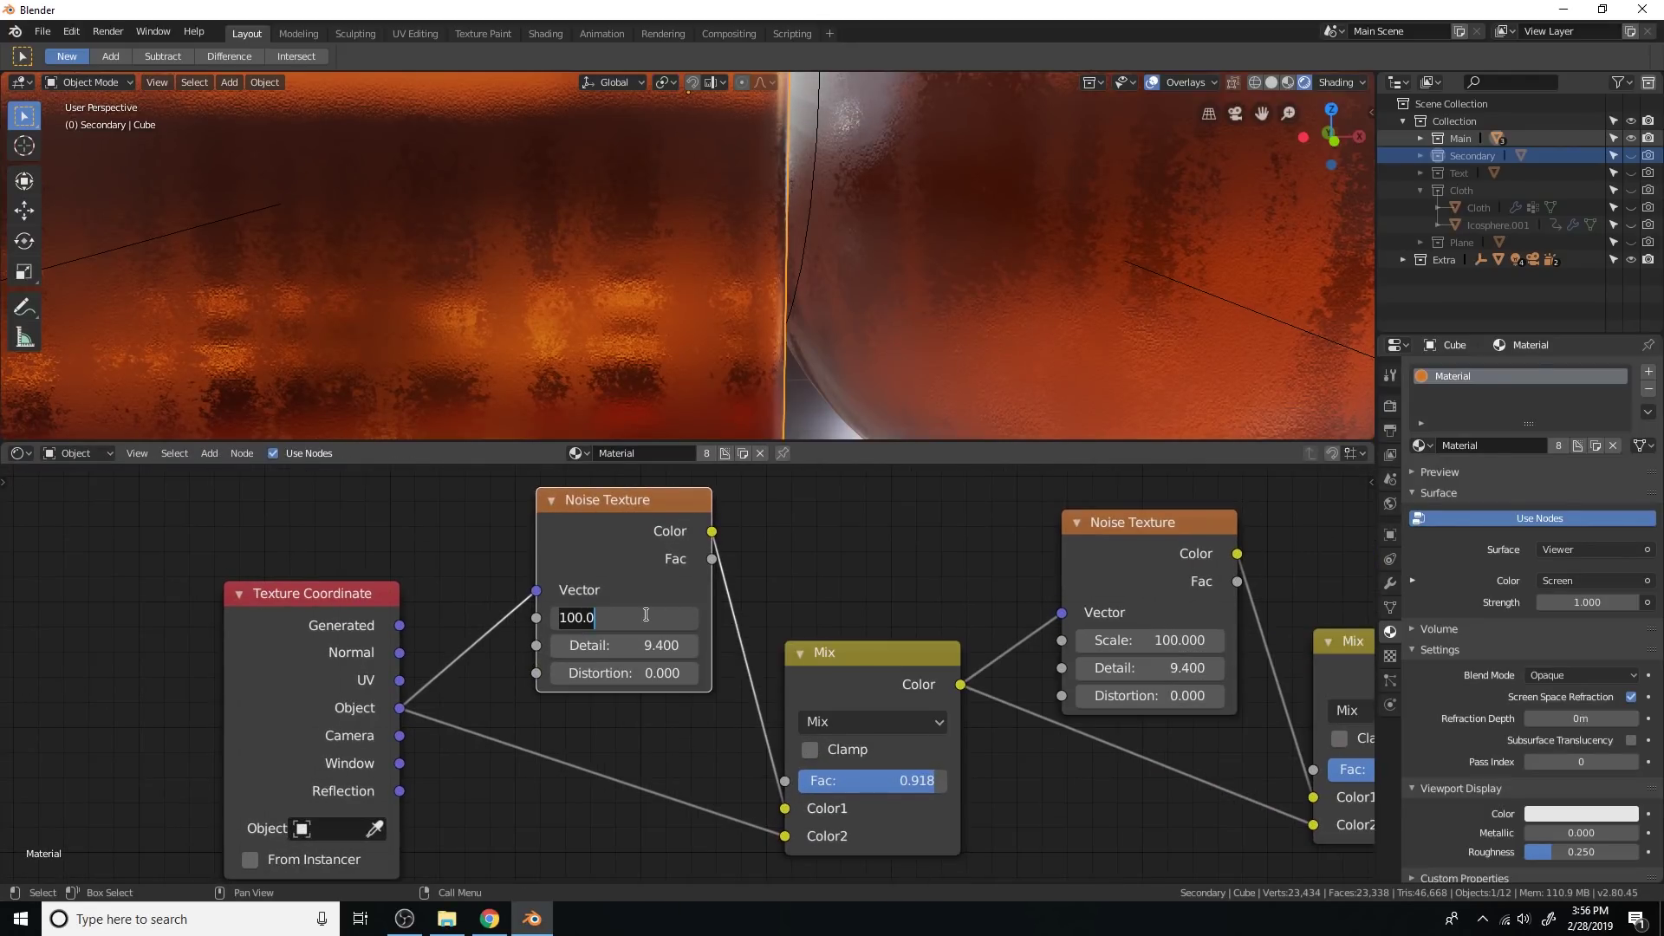
scroll(763, 629, "down", 3)
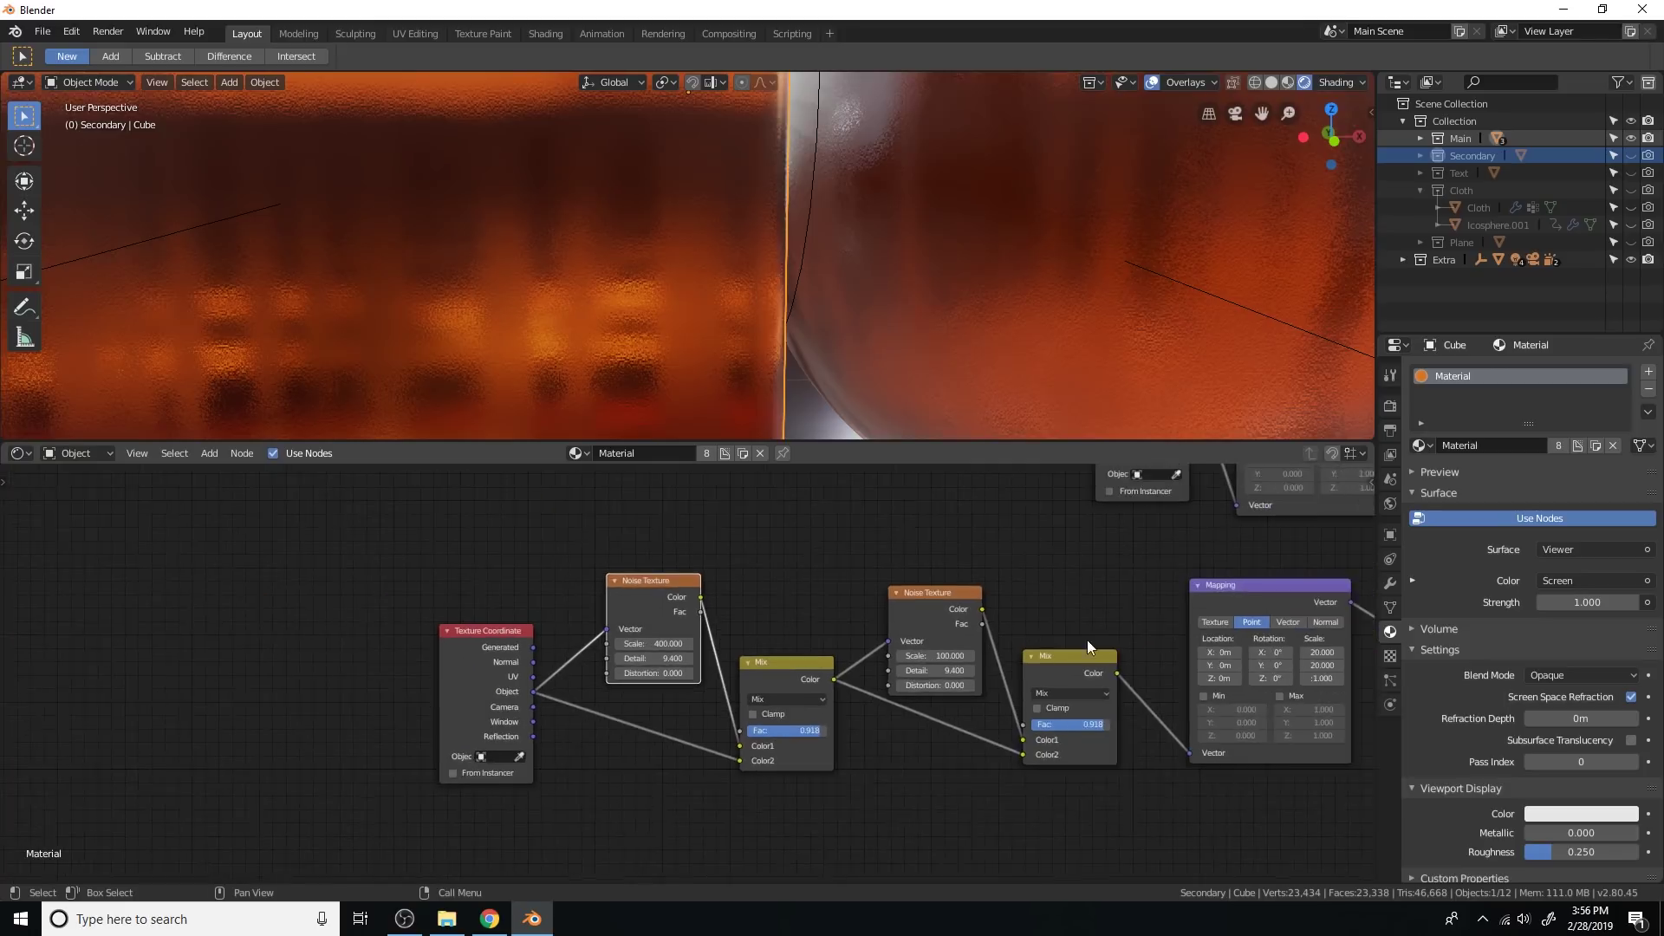
Step: Set the first distortion Mix node's factor to 0.900
scroll(1282, 641, "up", 2)
scroll(910, 607, "up", 1)
scroll(819, 386, "down", 4)
mouse_move(819, 386)
middle_mouse_down()
mouse_move(889, 361)
mouse_move(811, 371)
middle_mouse_up()
scroll(806, 370, "up", 4)
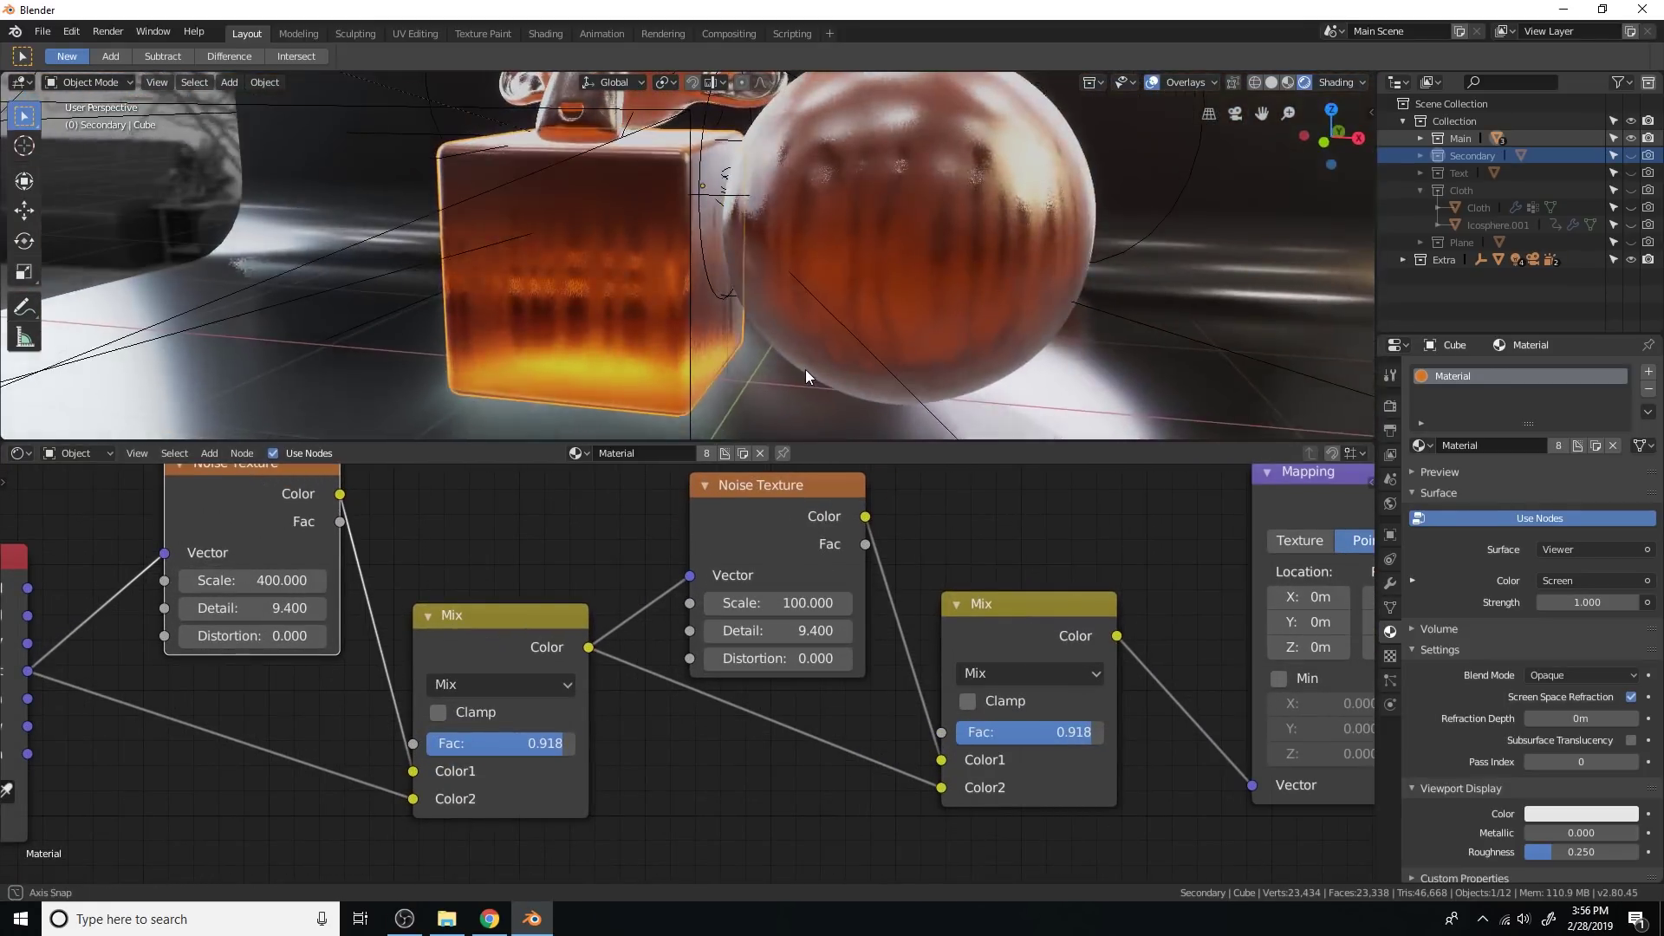
scroll(830, 688, "up", 2)
left_click_drag(799, 708, 795, 708)
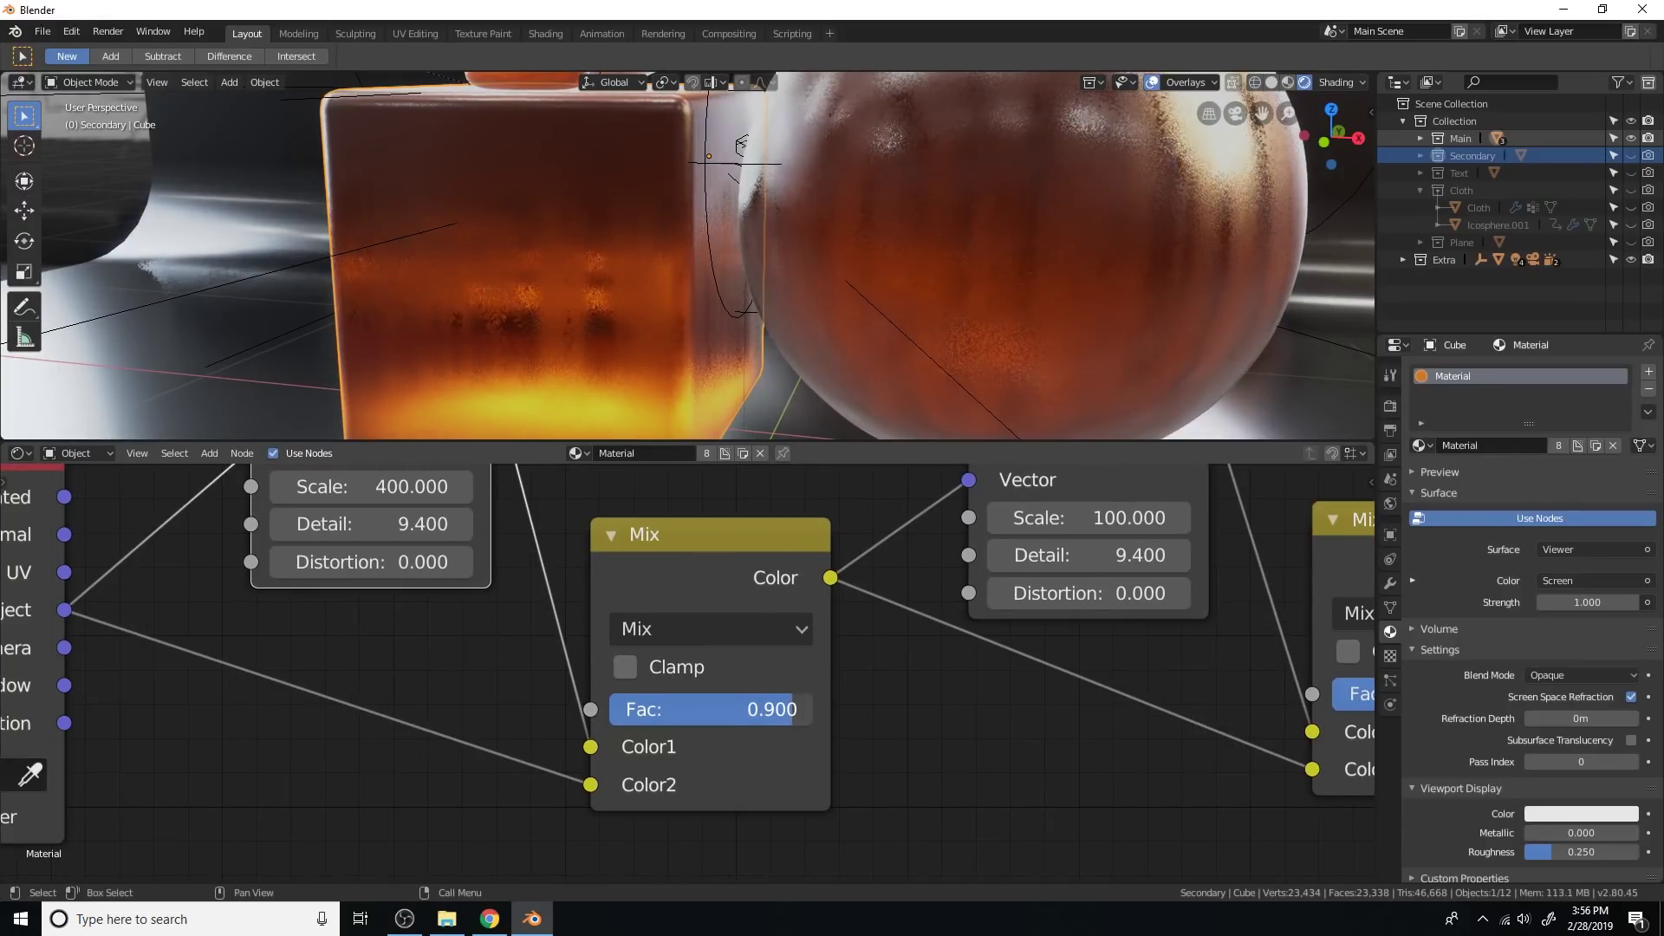
Step: Set the second distortion Mix node's factor to 0.800 and inspect the cube and sphere from closer up
middle_click_drag(839, 356, 844, 352)
middle_click_drag(1080, 589, 782, 627)
left_click_drag(1186, 741, 1188, 741)
left_click_drag(1228, 730, 1198, 730)
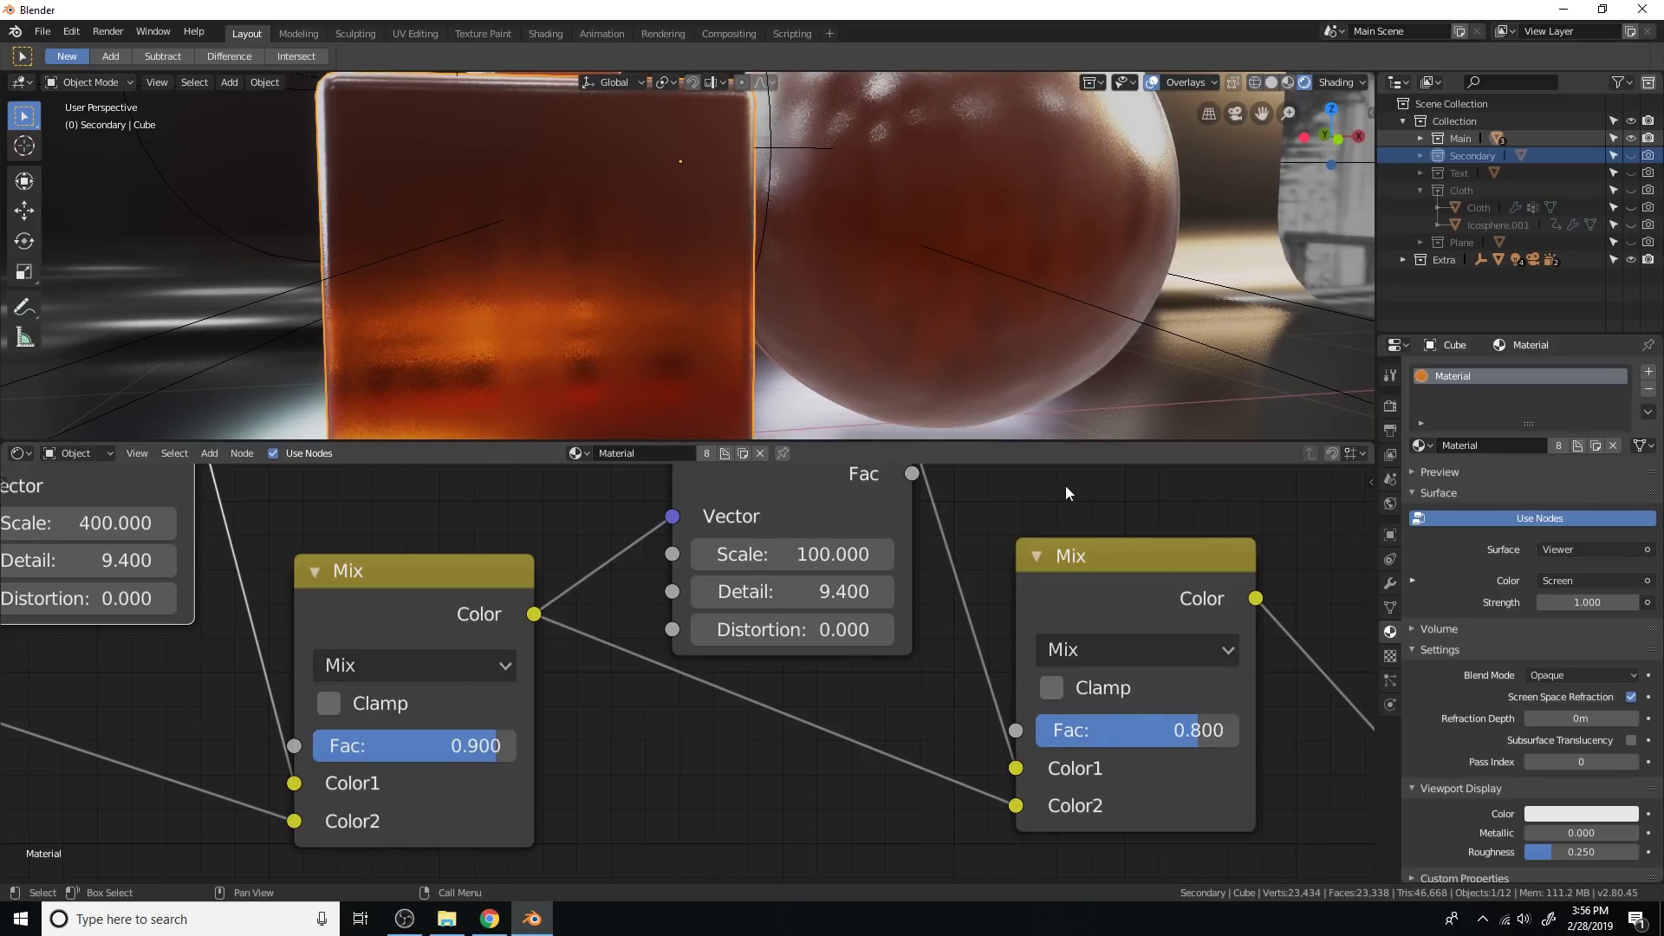
scroll(876, 303, "down", 5)
middle_click_drag(876, 304, 861, 286)
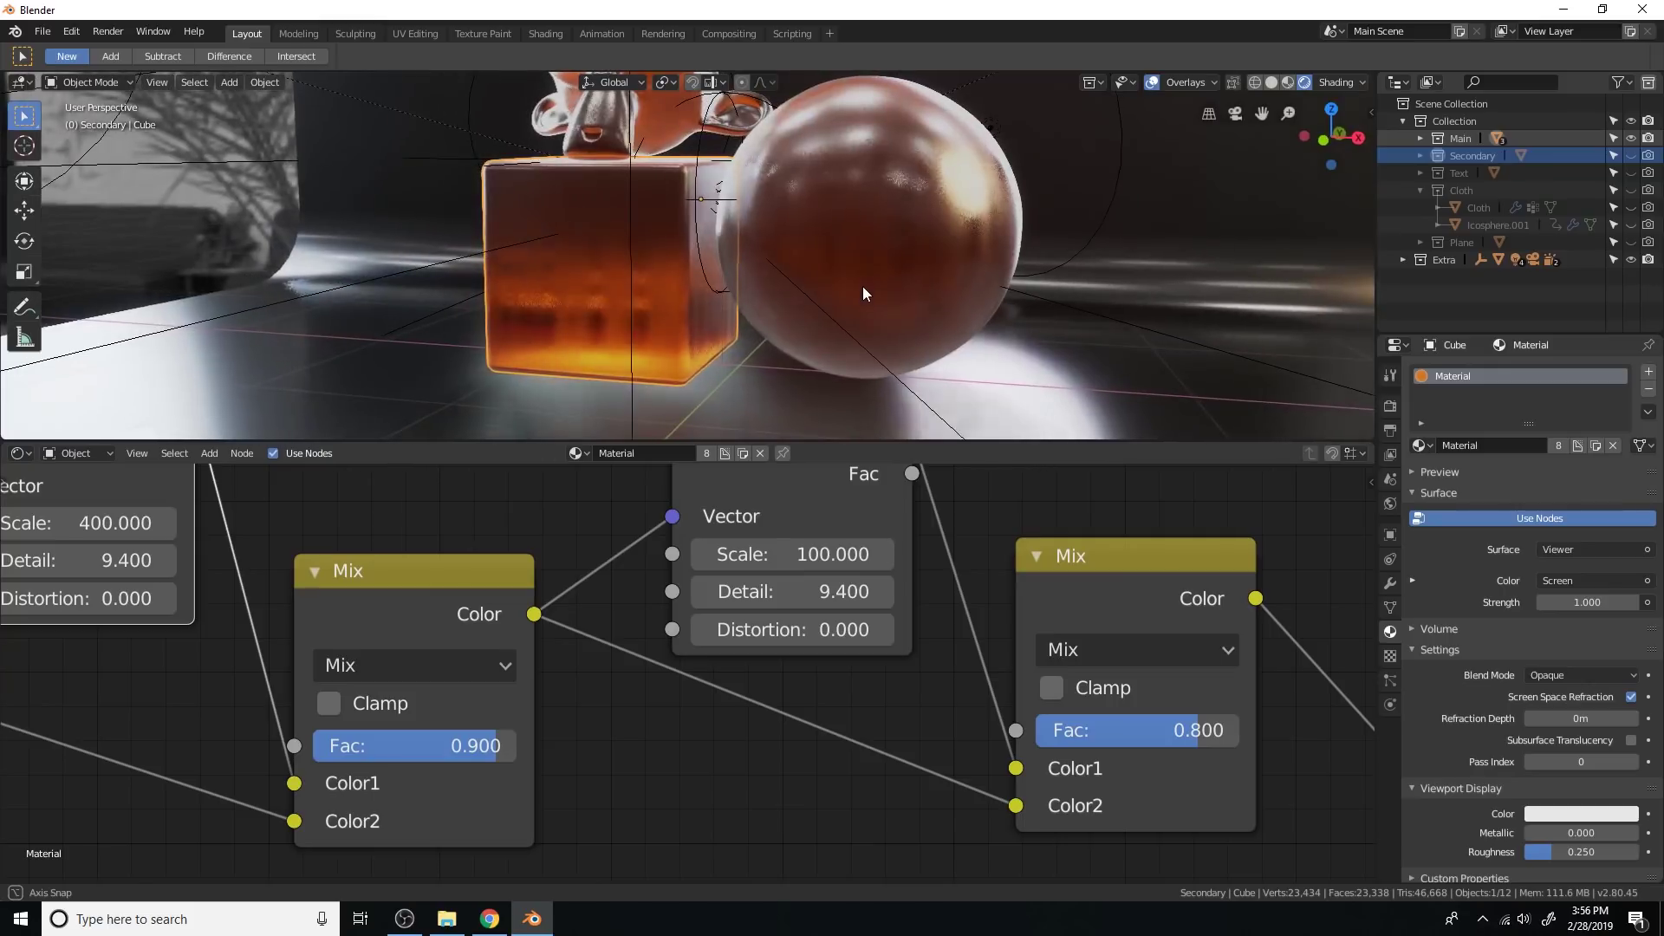
scroll(861, 286, "up", 6)
scroll(1075, 569, "down", 7)
Step: Halve the Bump node's strength again by entering 0.031818/2
middle_click_drag(1148, 723, 843, 540)
middle_click_drag(1081, 676, 737, 603)
scroll(794, 630, "up", 9)
scroll(985, 667, "up", 1)
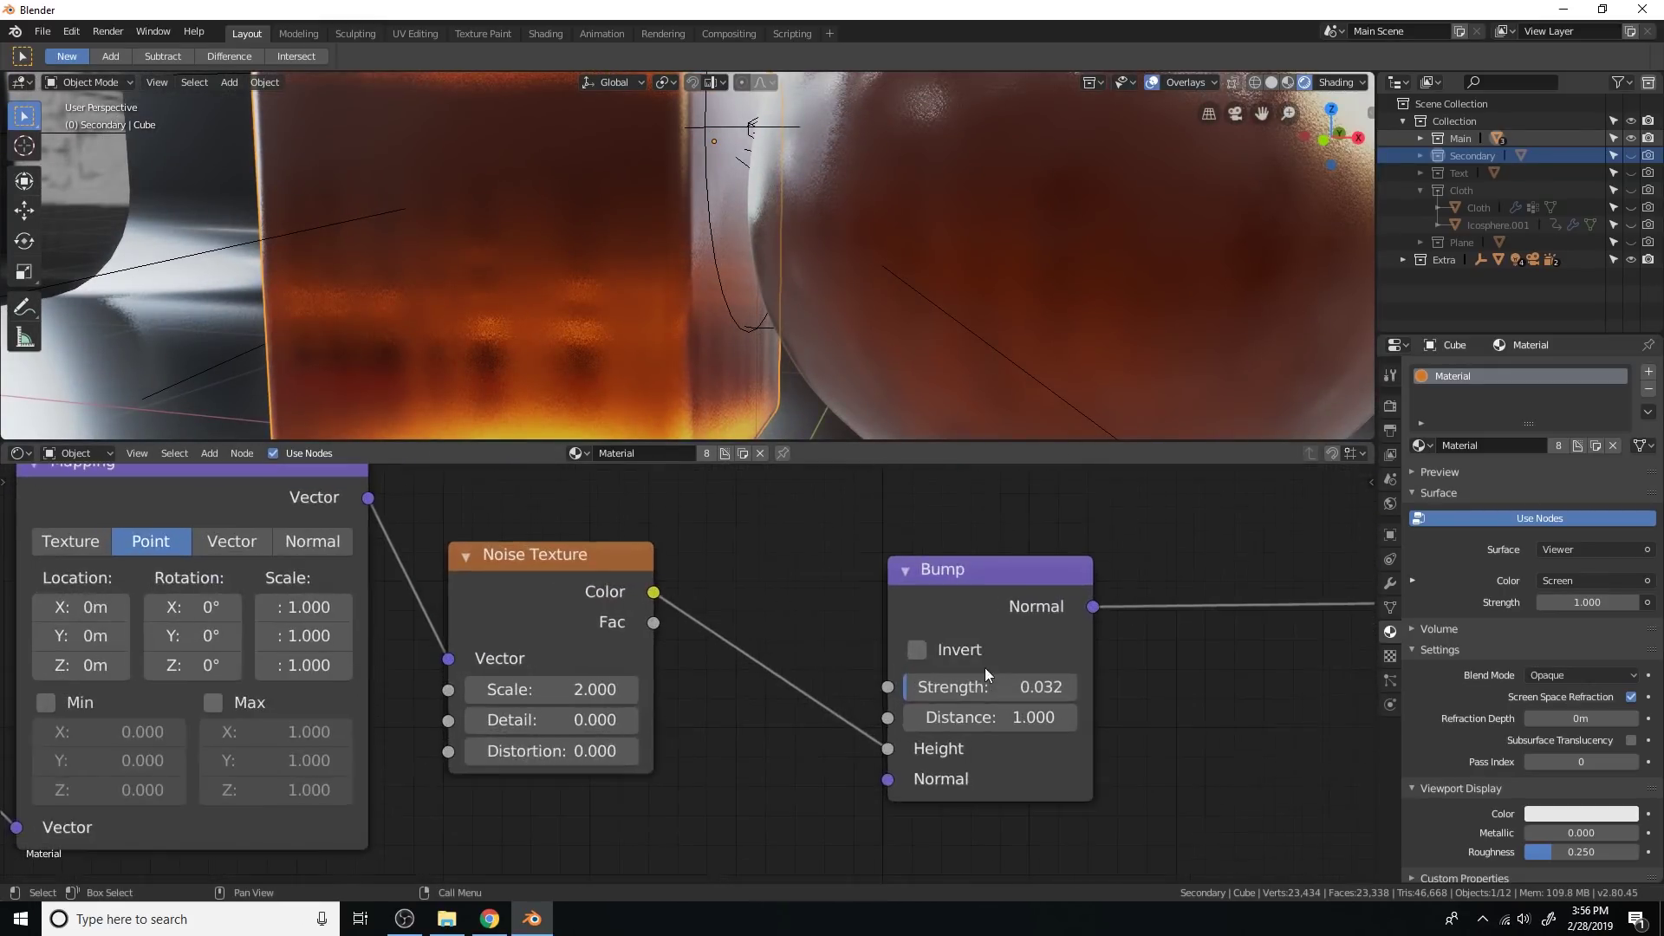
double_click(1000, 688)
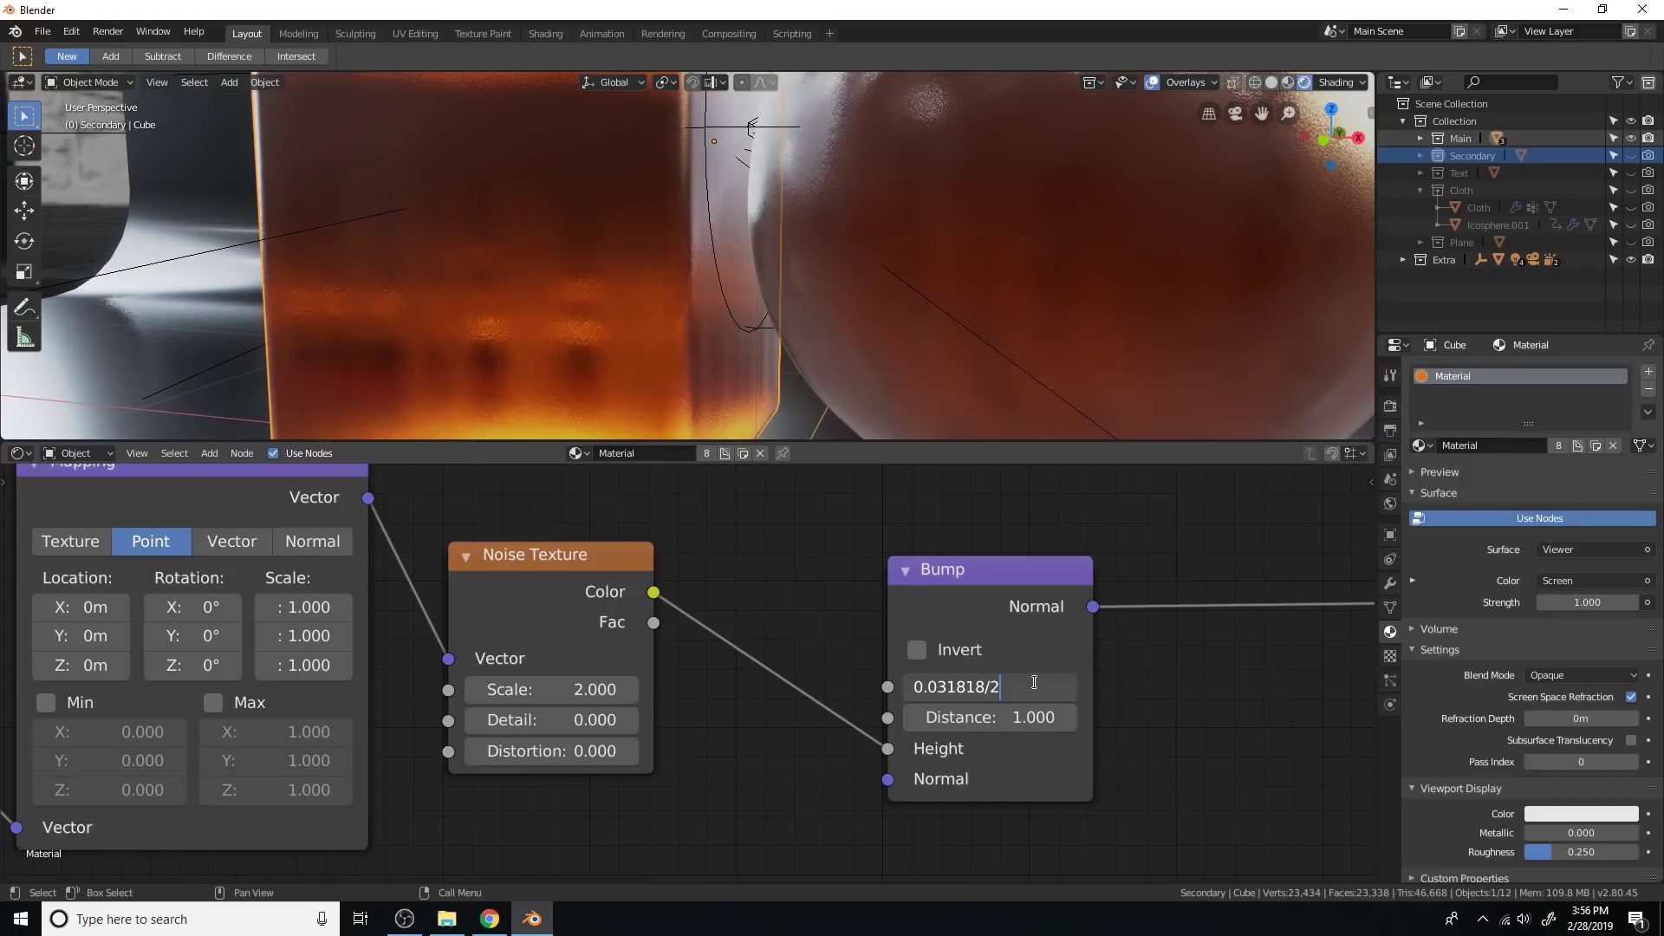
scroll(813, 297, "down", 5)
middle_click_drag(813, 296, 867, 296)
Step: Reduce the roughness Mix node's factor to 0.082 and check the objects from another angle
scroll(1028, 598, "down", 11)
middle_click_drag(1003, 598, 1053, 843)
scroll(1056, 606, "up", 5)
middle_click_drag(1084, 485, 955, 667)
scroll(956, 665, "up", 4)
left_click_drag(963, 654, 954, 655)
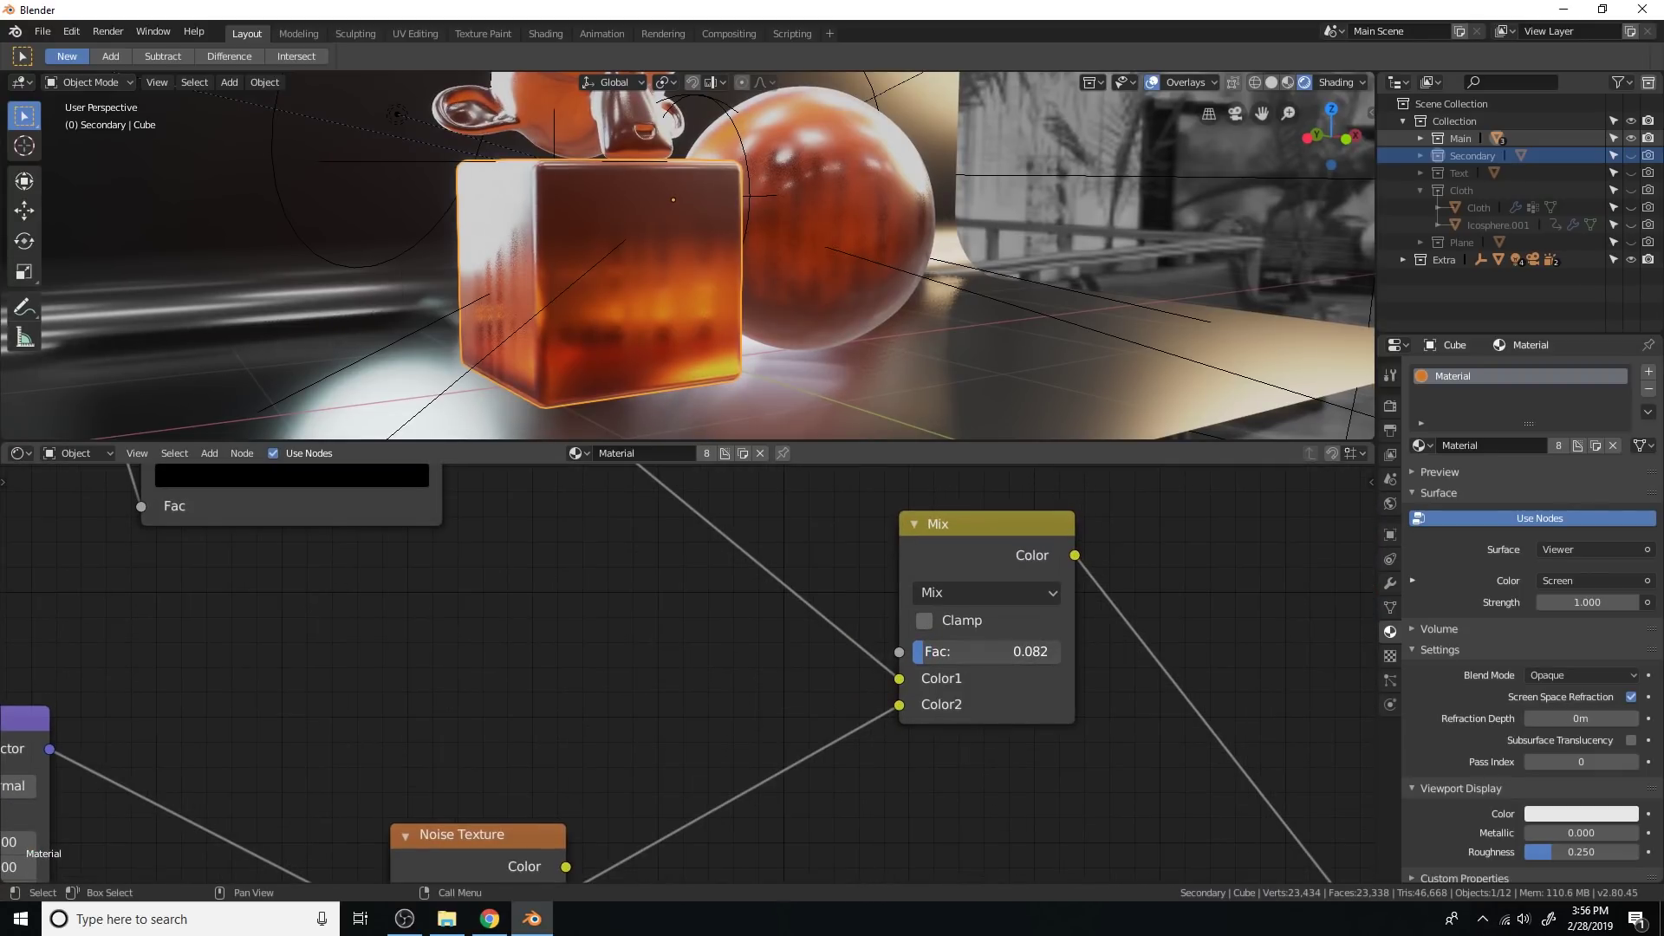
scroll(986, 337, "down", 3)
middle_click_drag(986, 338, 941, 355)
Step: Brighten the roughness ColorRamp's first stop to a lighter grey and inspect the rougher finish
scroll(794, 589, "down", 8)
middle_click_drag(511, 510, 732, 637)
scroll(733, 637, "up", 9)
left_click(615, 614)
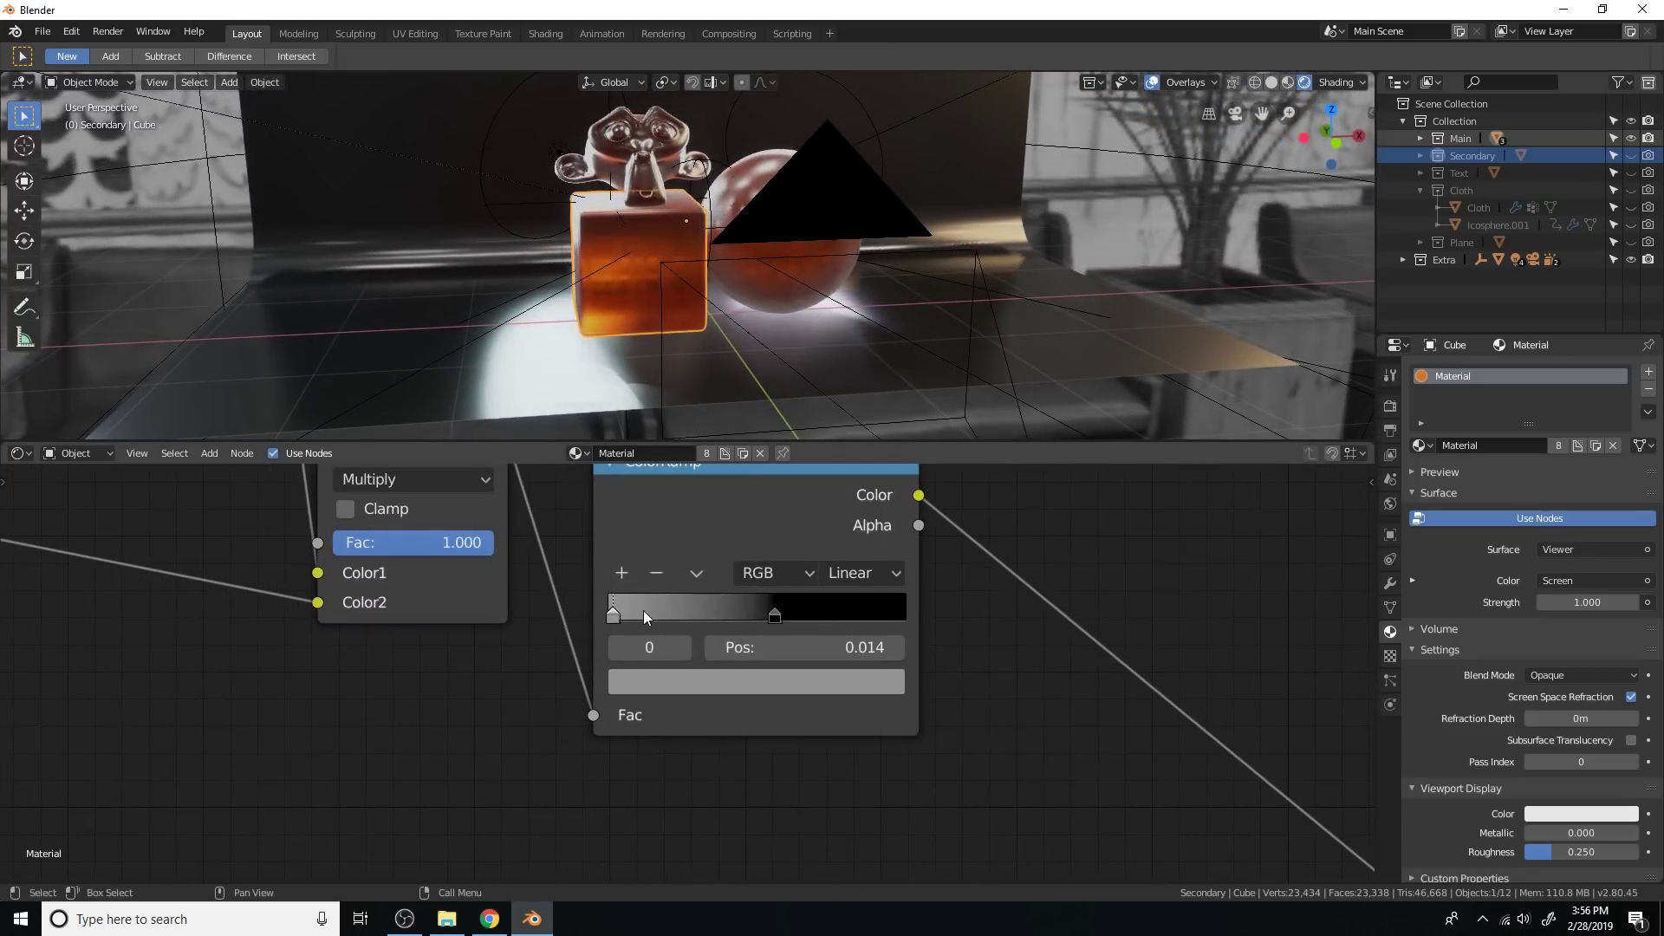
left_click(683, 676)
left_click(882, 565)
scroll(914, 263, "up", 1)
scroll(914, 262, "up", 4)
middle_click_drag(914, 263, 851, 298)
scroll(944, 271, "down", 4)
scroll(851, 298, "up", 4)
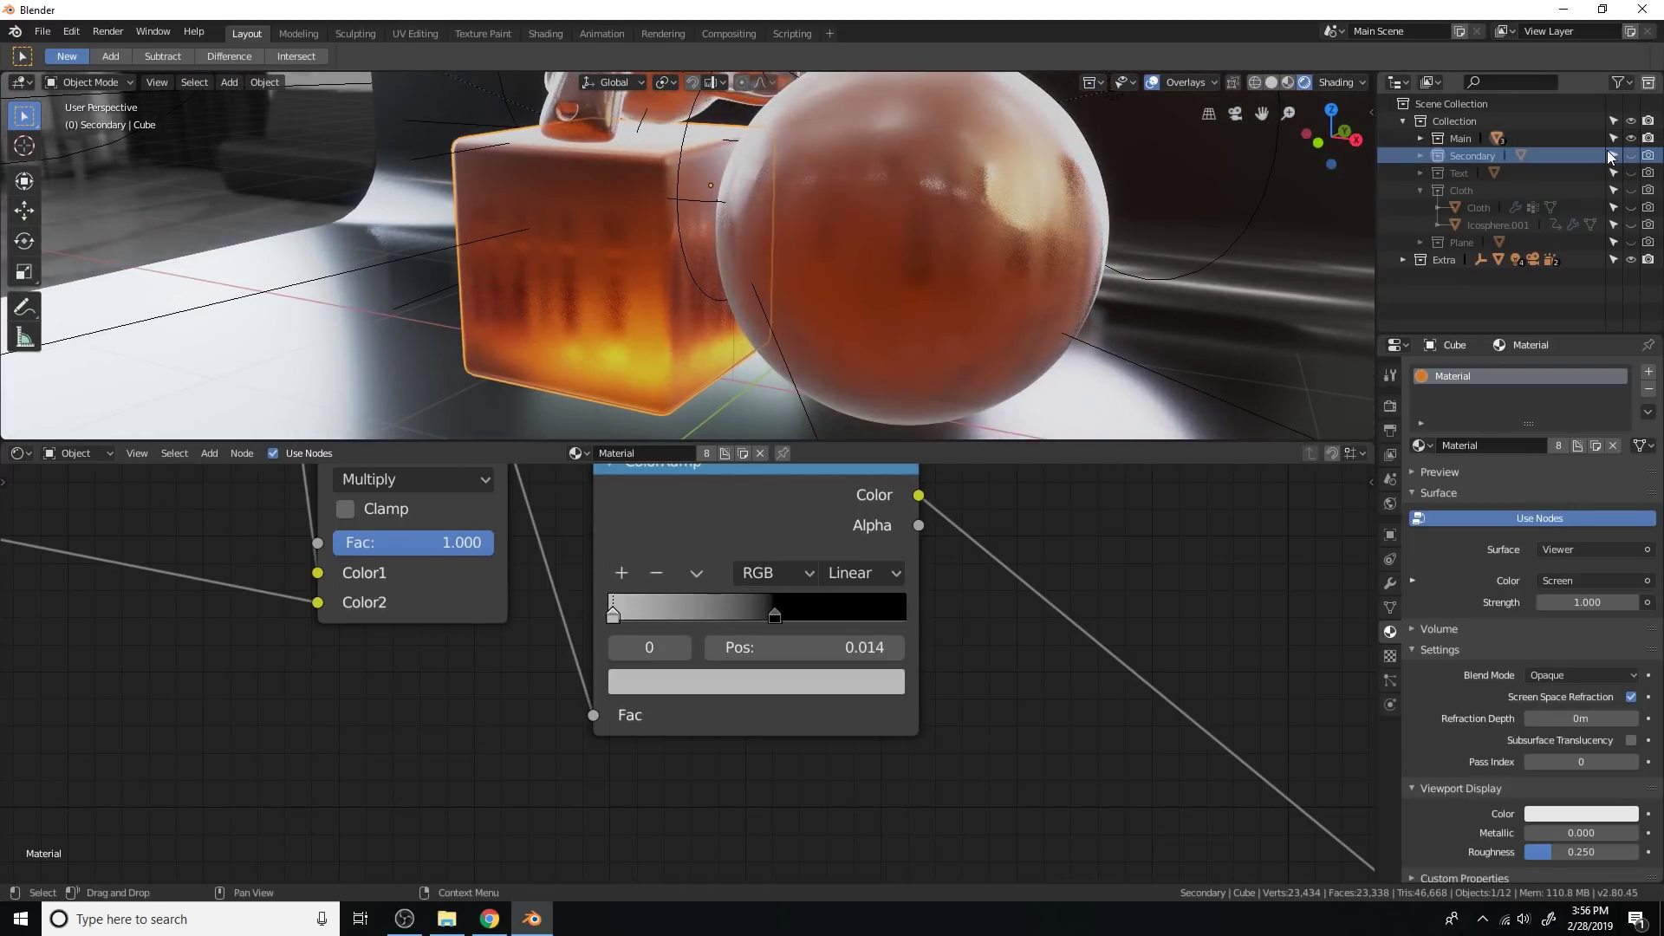
Step: Hide the Main collection and show the Secondary collection to check the material on its object
left_click(1630, 138)
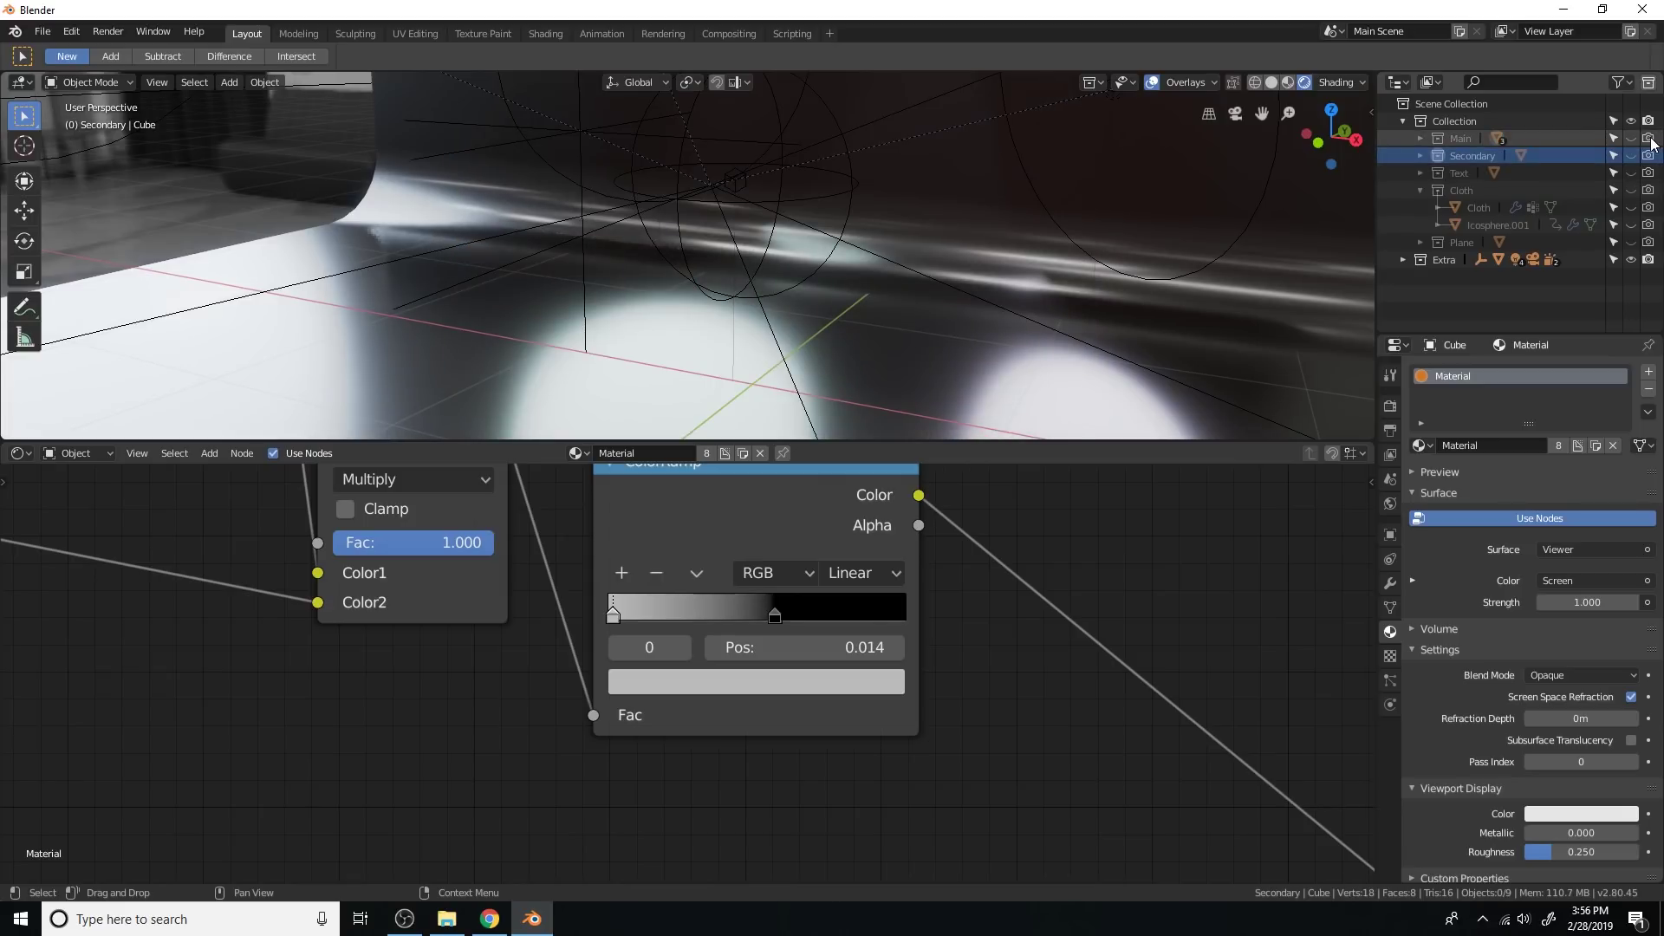
left_click(1630, 156)
middle_click_drag(970, 221, 1010, 237)
Step: Hide the Secondary collection, show the Text collection and select the text object
left_click(1629, 156)
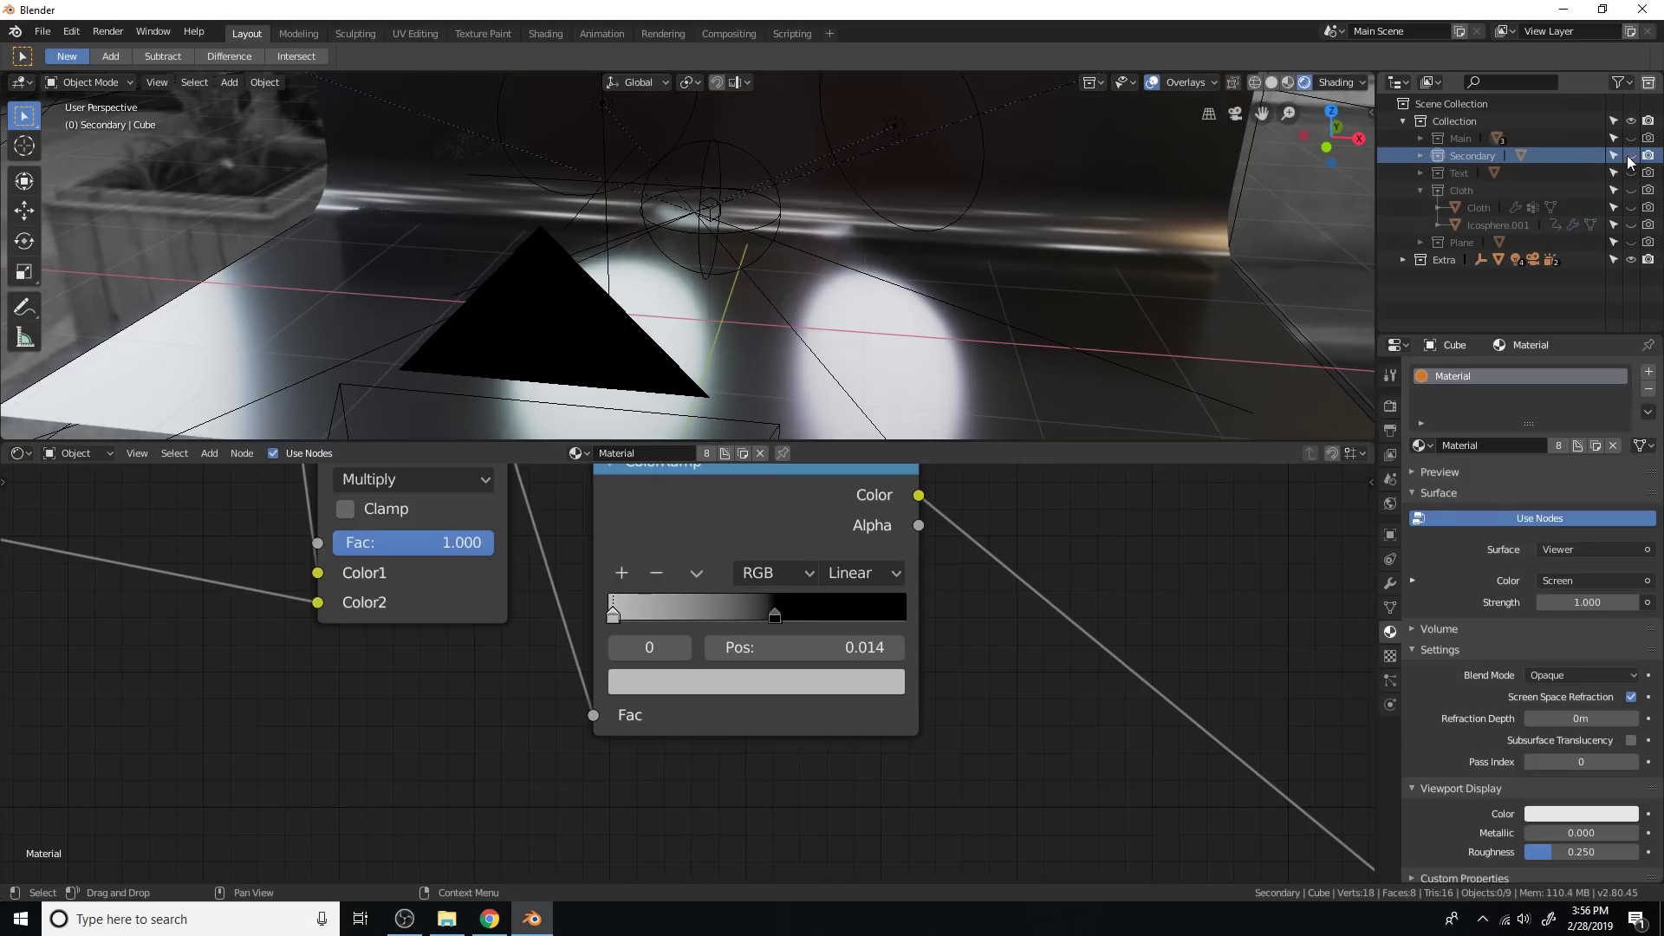
left_click(1630, 173)
middle_click_drag(1040, 212, 958, 226)
left_click(877, 199)
Step: Show the text object's transform values and clear its location and rotation keyframes
left_click(1369, 113)
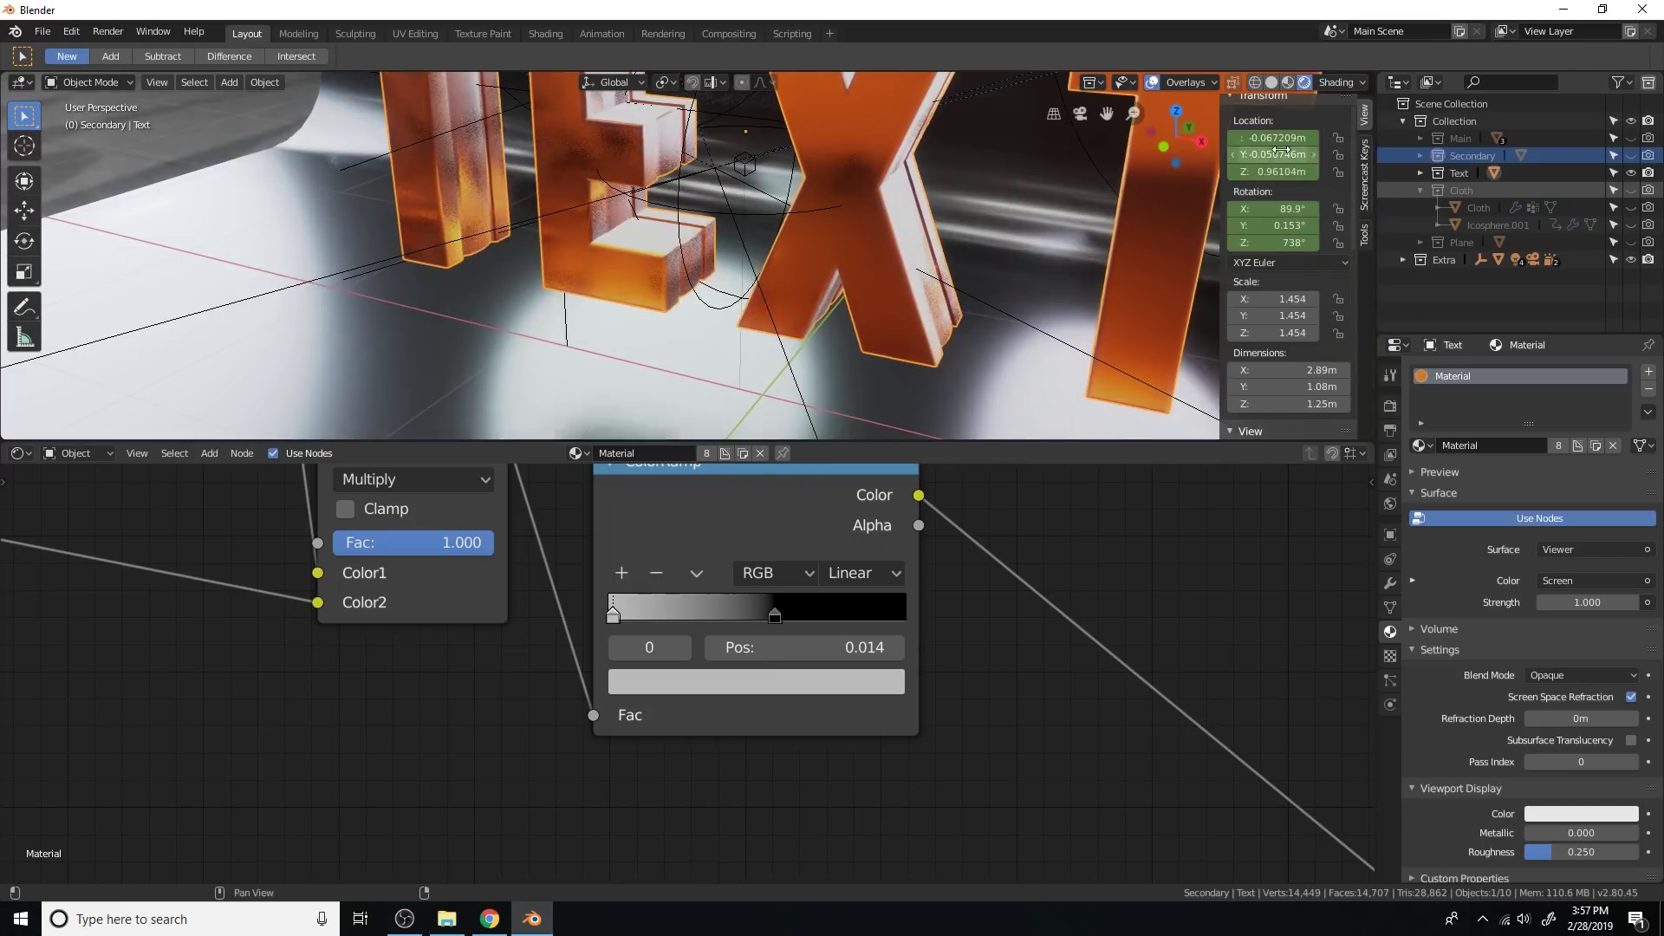
right_click(1282, 150)
left_click(1276, 185)
right_click(1291, 211)
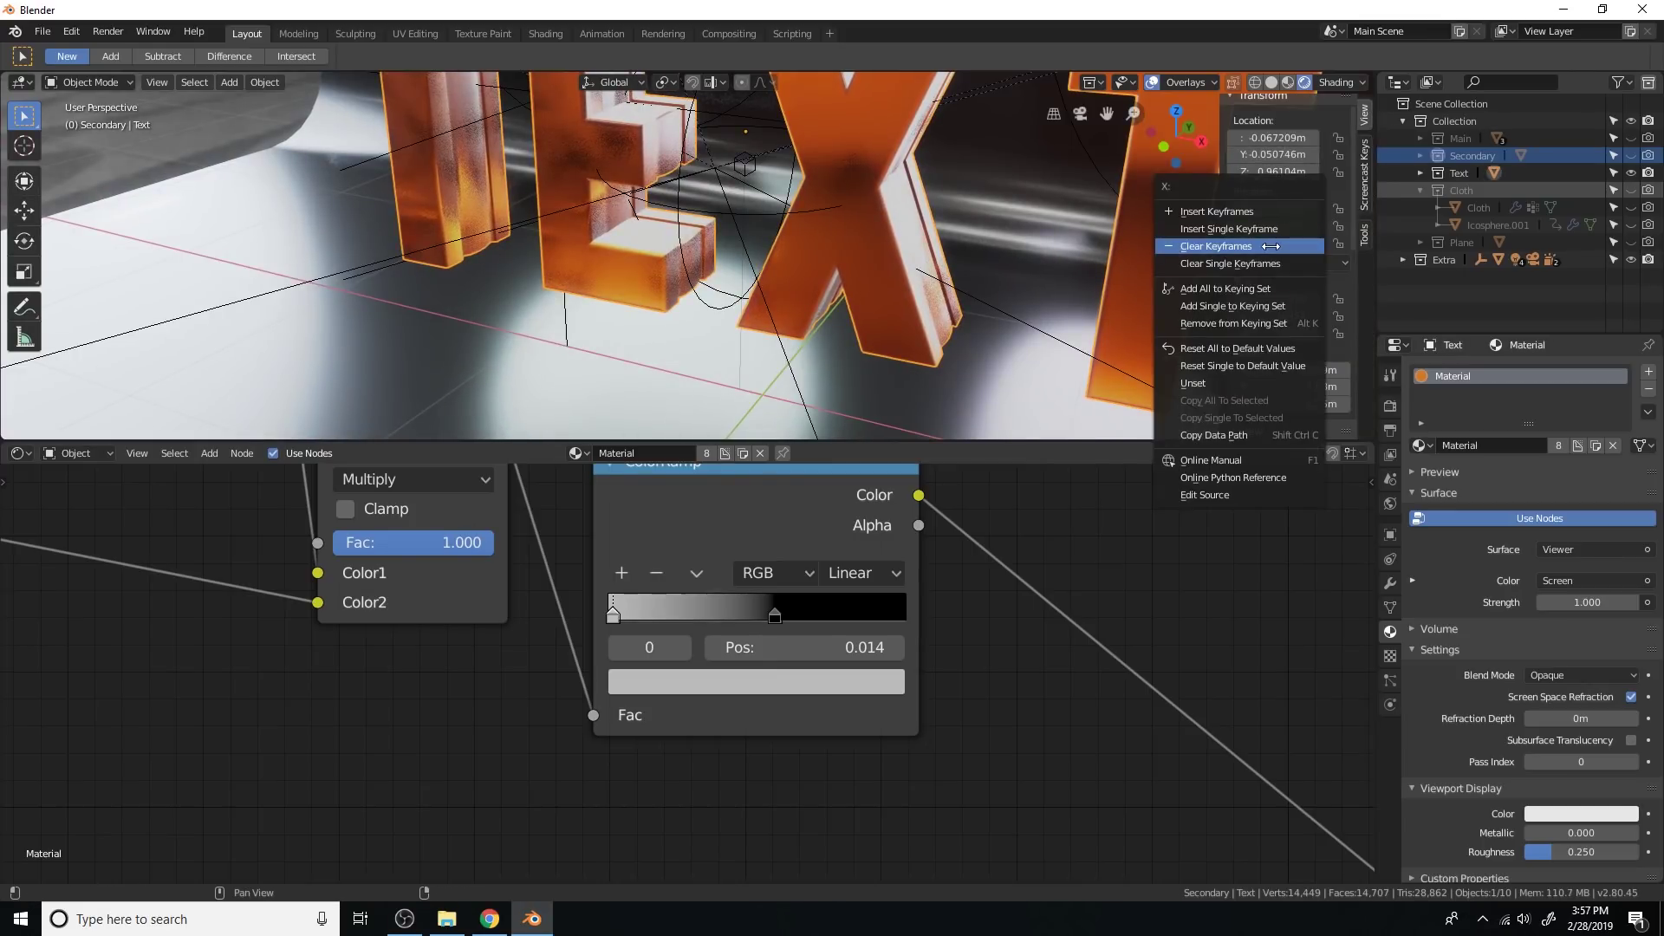
left_click(1261, 246)
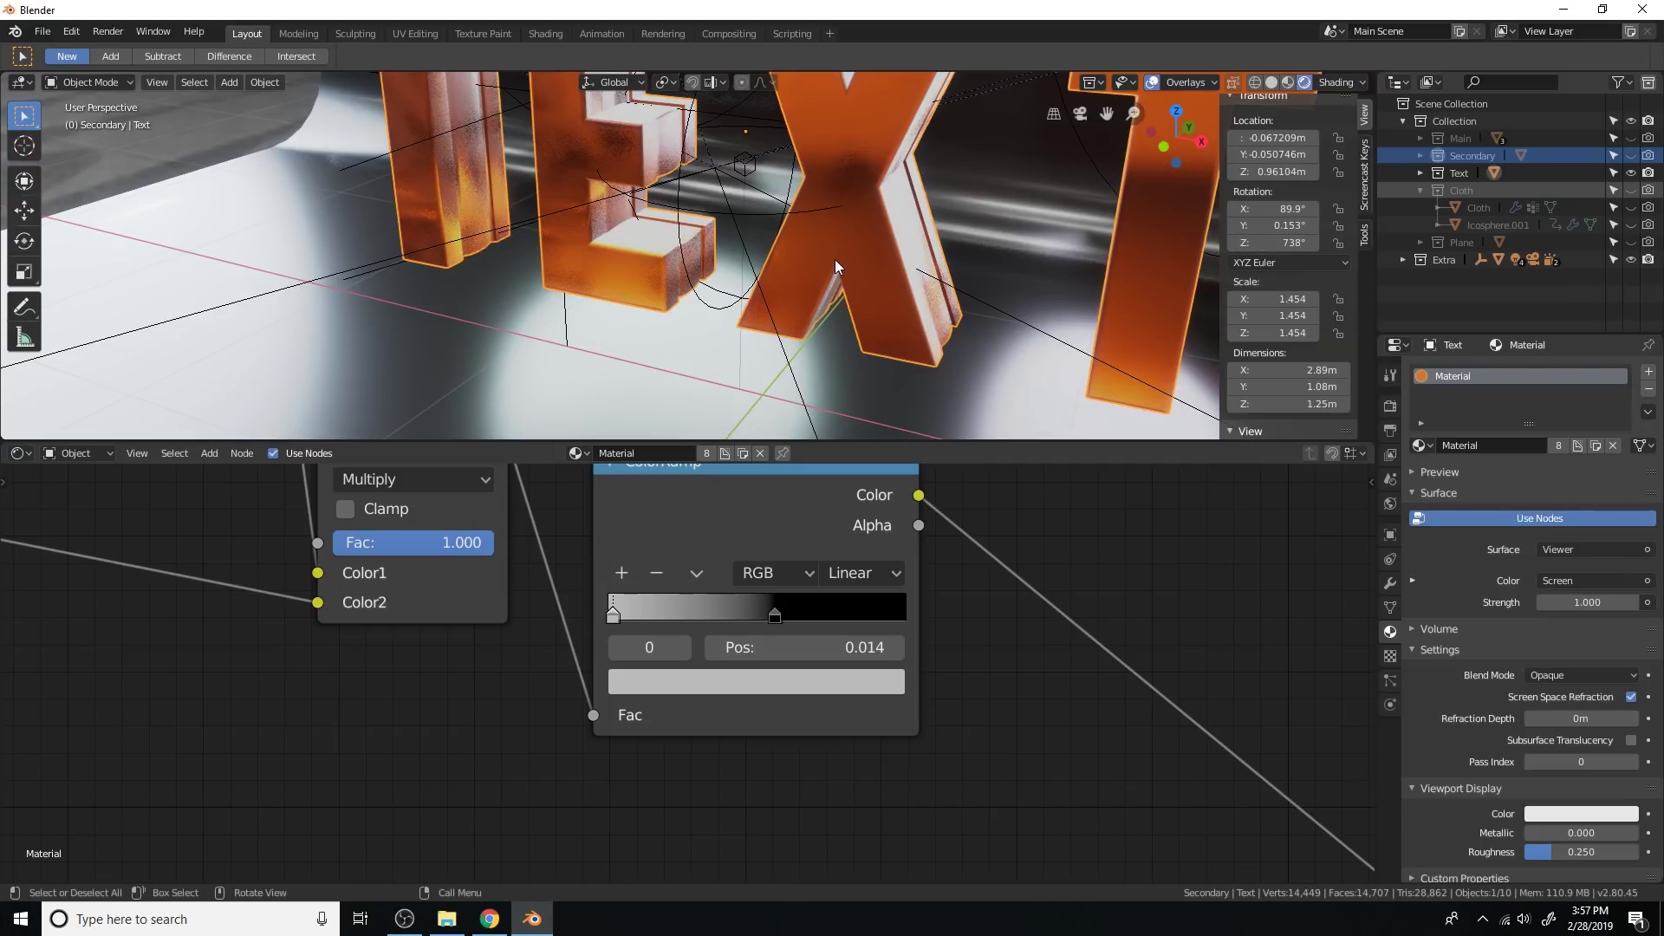
Step: Apply the text object's rotation and scale, and inspect the material on the letters
scroll(836, 260, "down", 3)
mouse_move(959, 266)
middle_mouse_down("shift")
mouse_move(931, 295)
mouse_move(968, 251)
middle_mouse_up("shift")
scroll(935, 287, "up", 2)
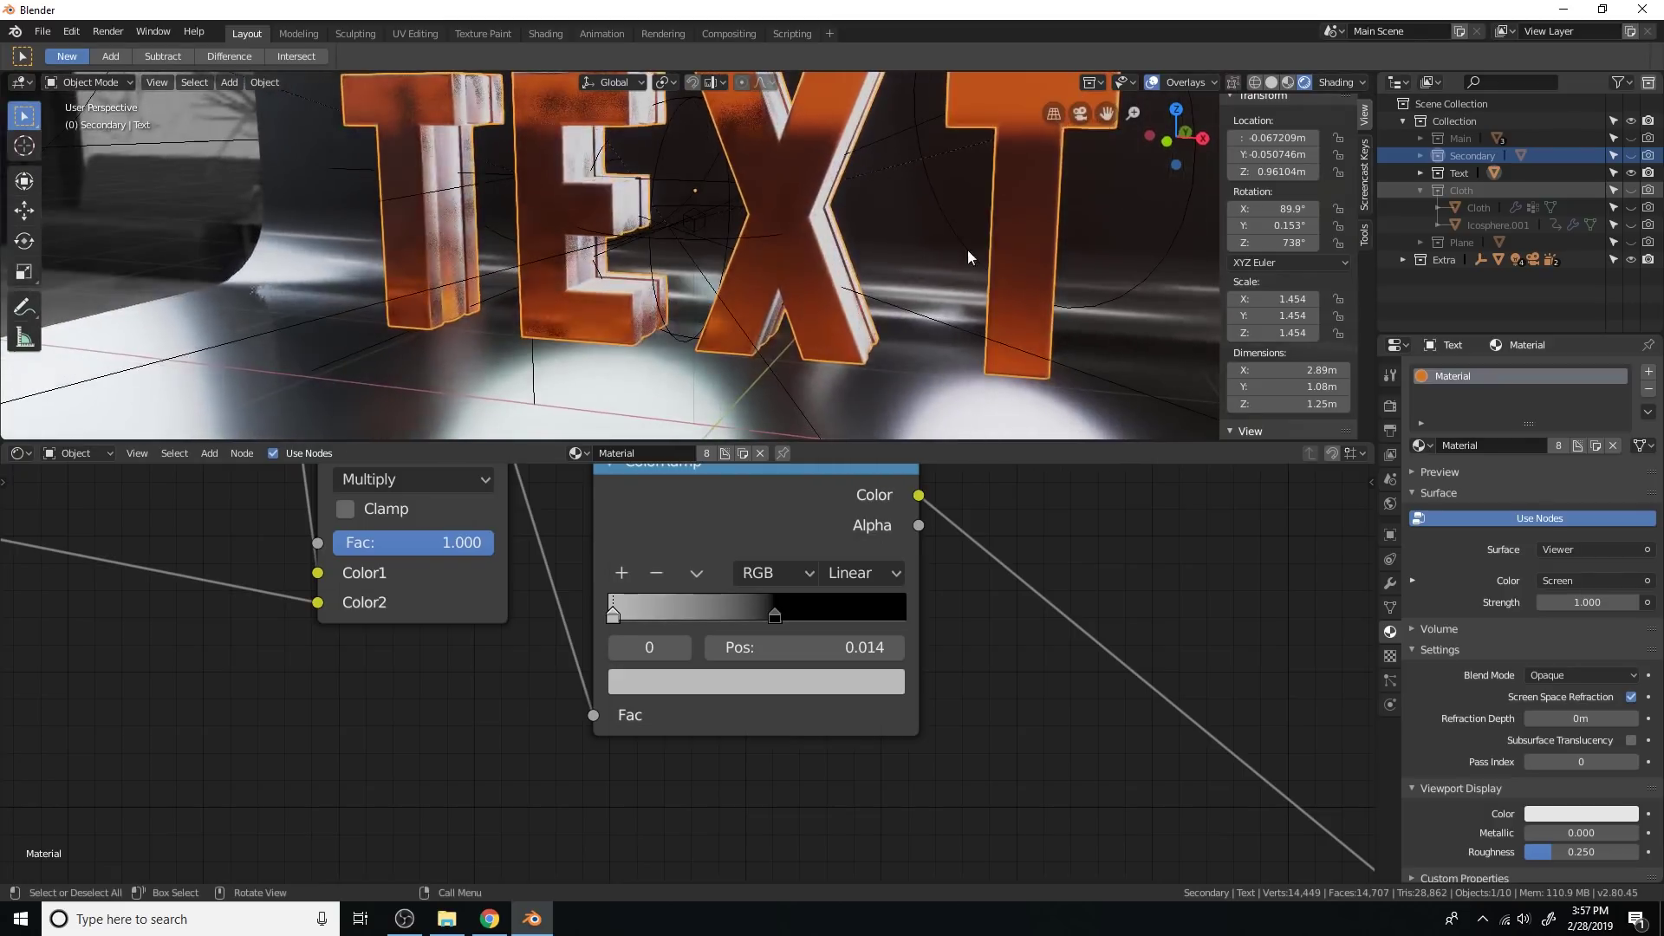
key("ctrl+a")
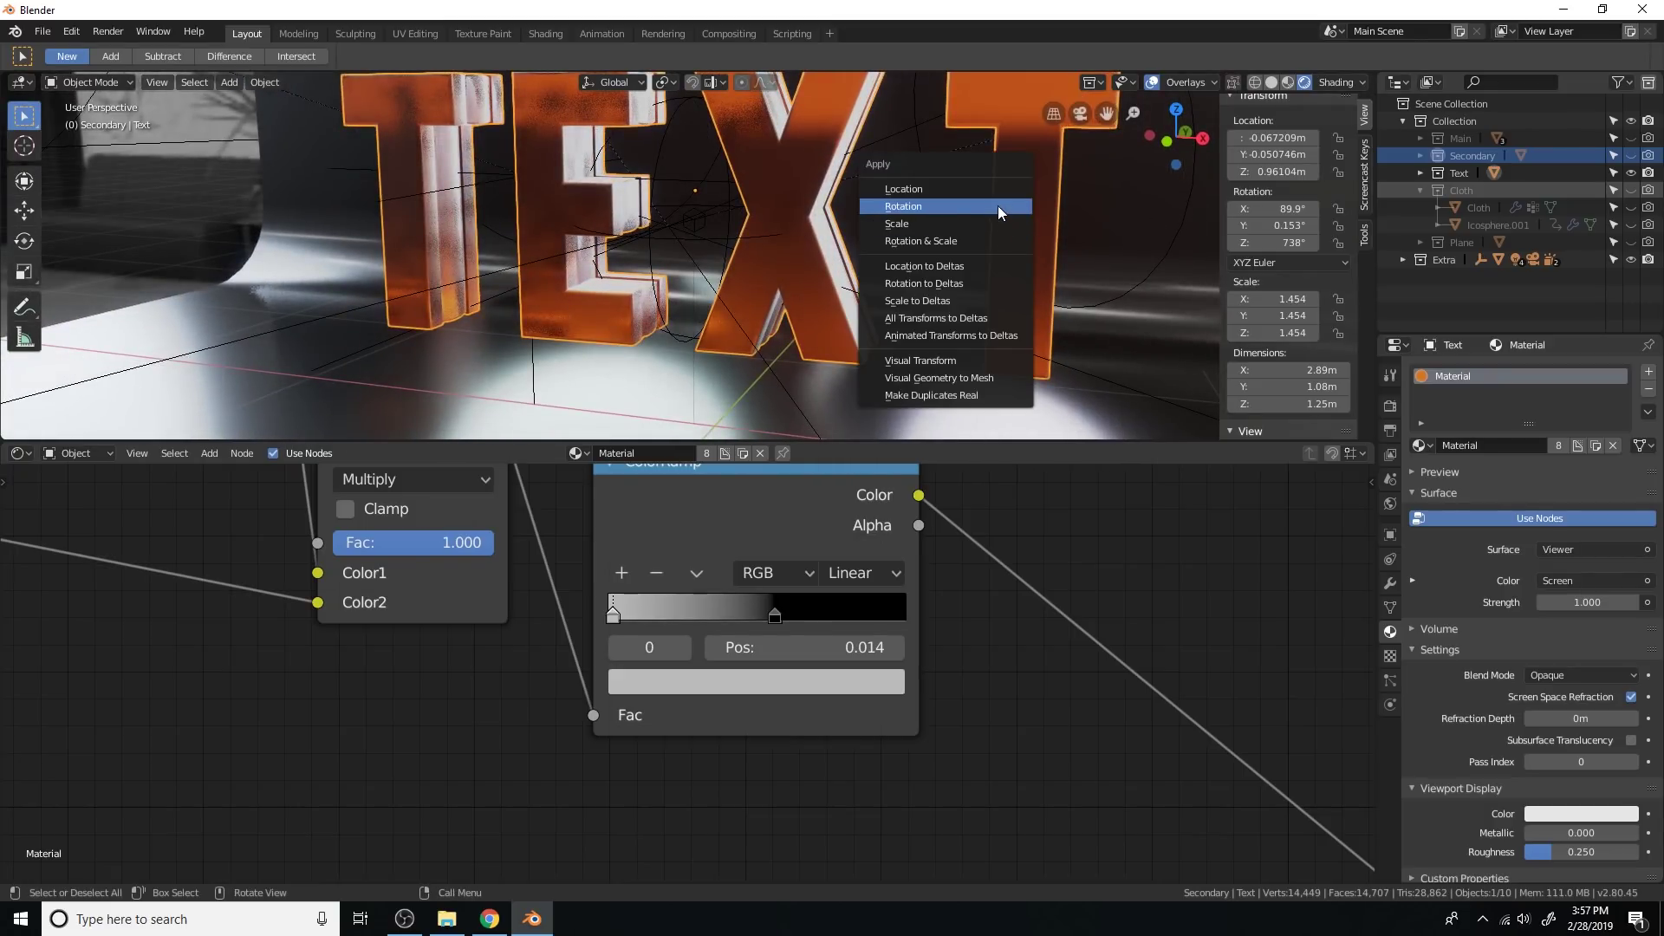
left_click(997, 206)
middle_click_drag(880, 227, 974, 310)
scroll(915, 273, "up", 2)
key("ctrl+a")
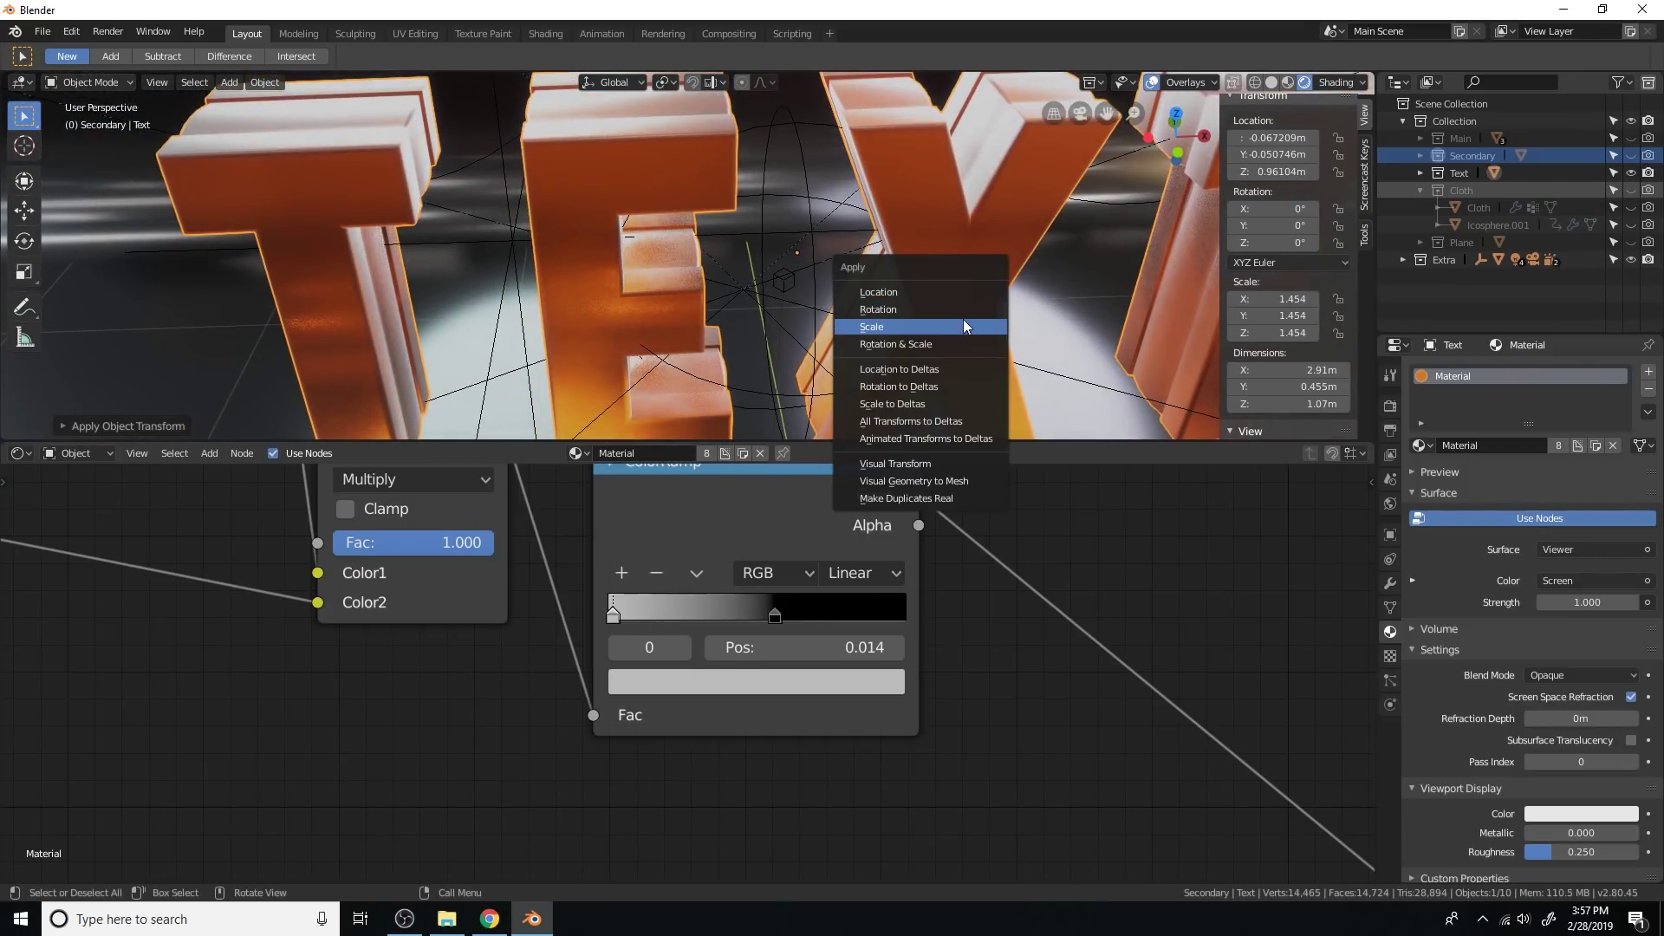
left_click(960, 322)
middle_click_drag(956, 317, 975, 284)
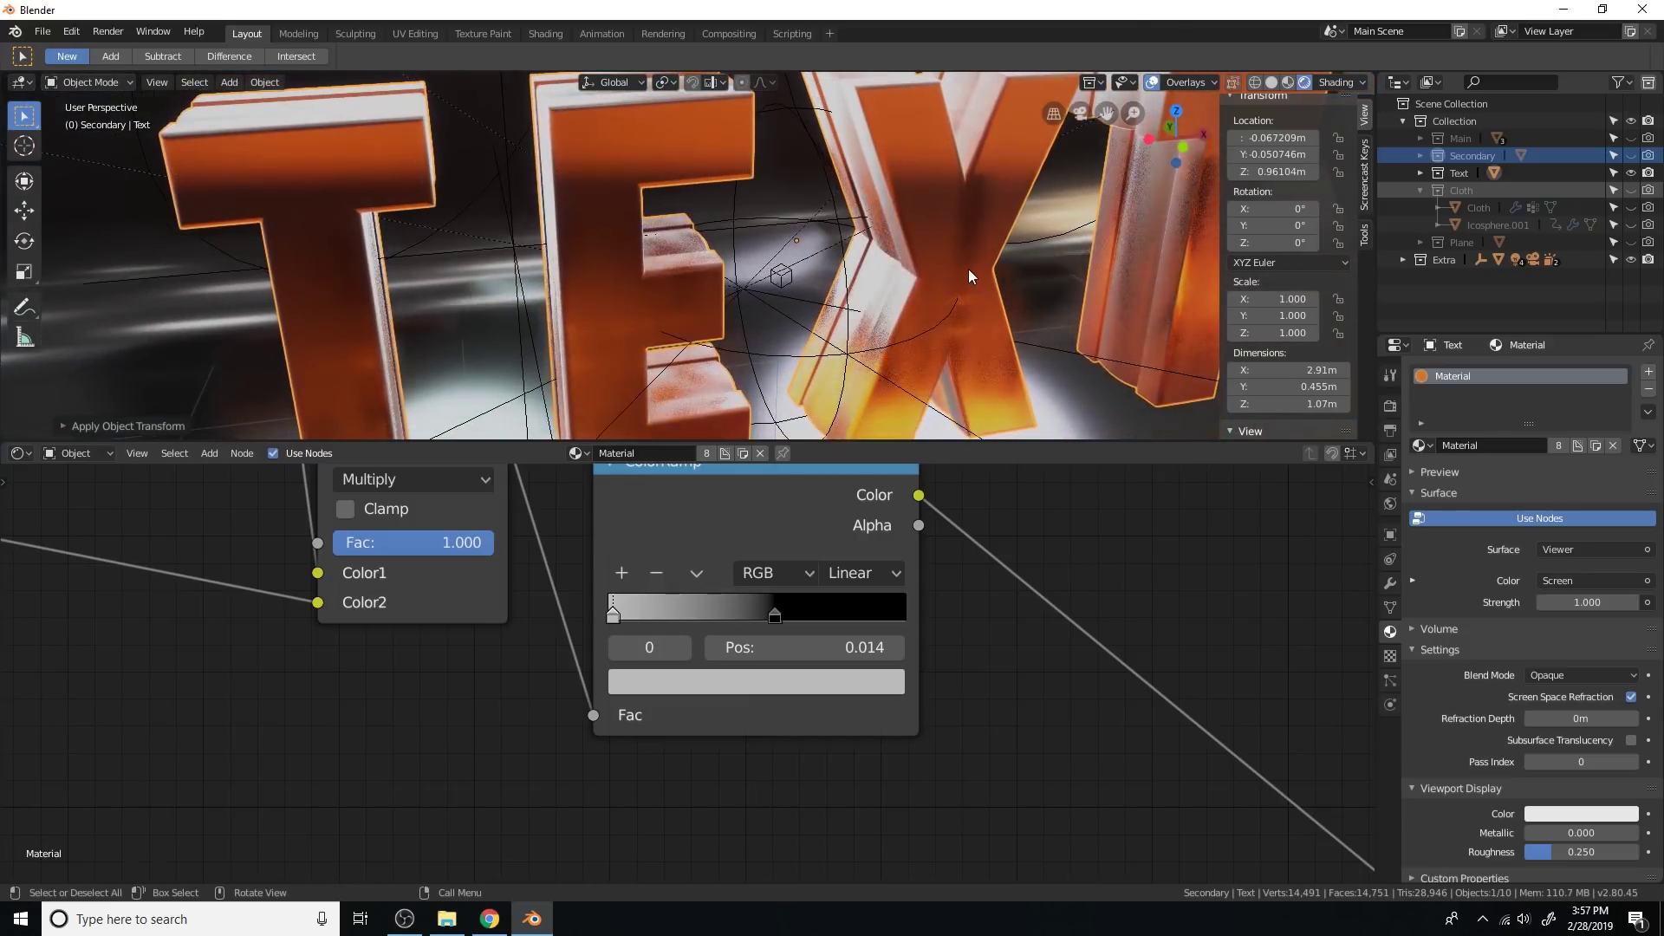
scroll(969, 269, "down", 4)
middle_click_drag(880, 237, 815, 225)
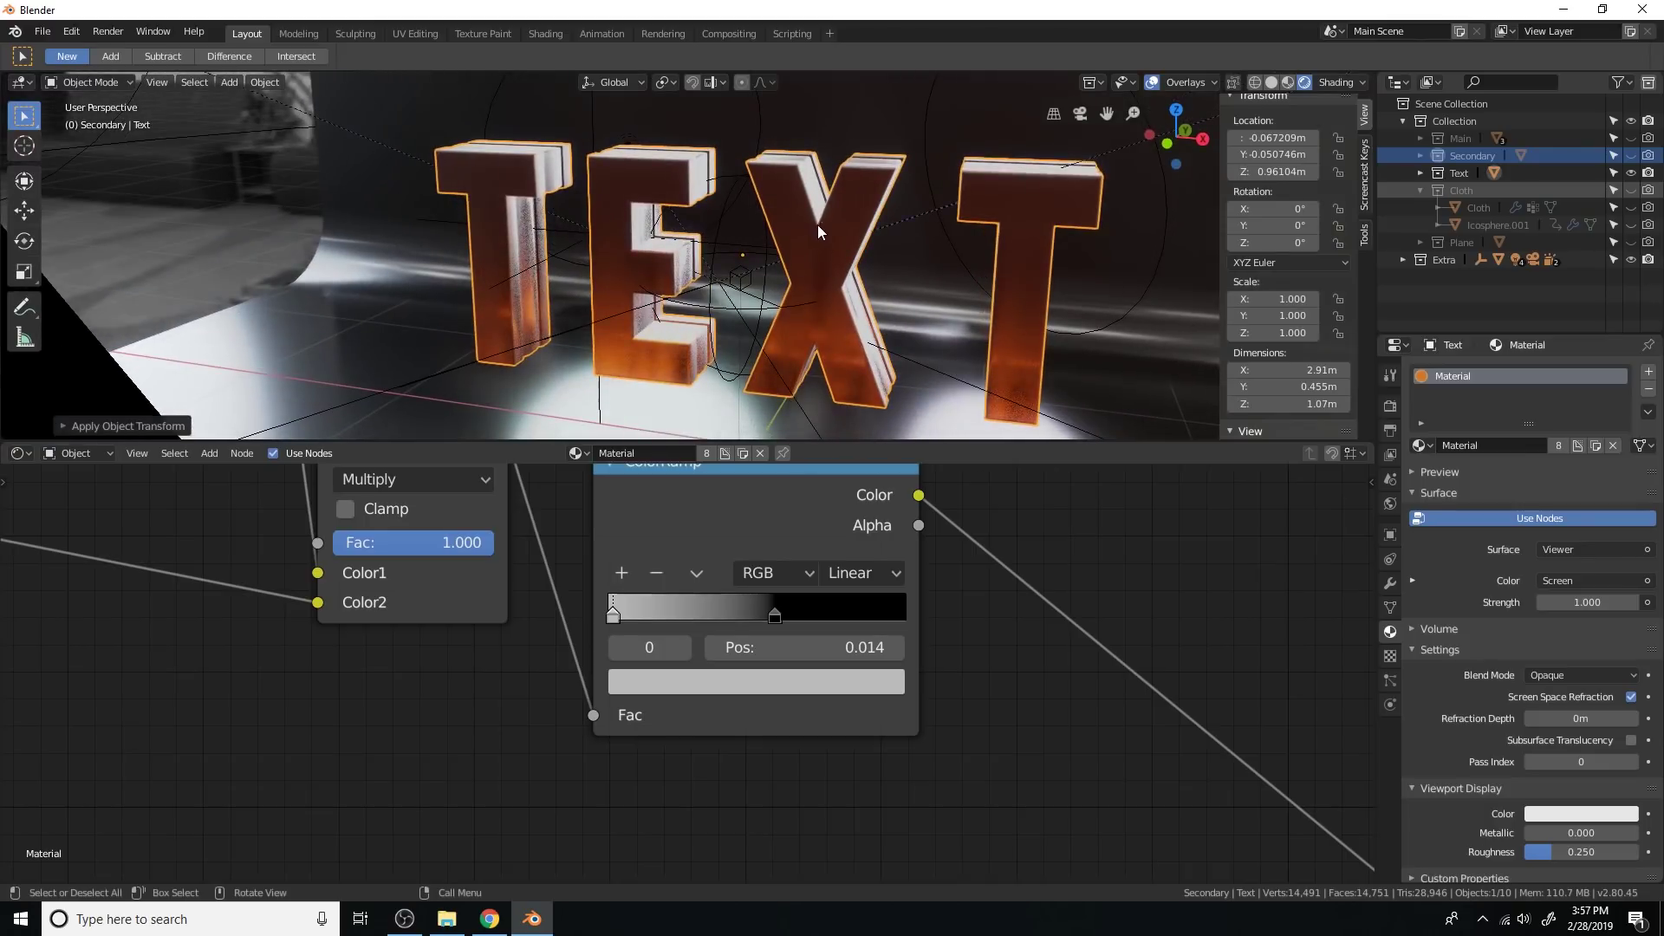
Step: Hide the Text collection and show only the Cloth object, keeping Icosphere.001 hidden
left_click(1630, 174)
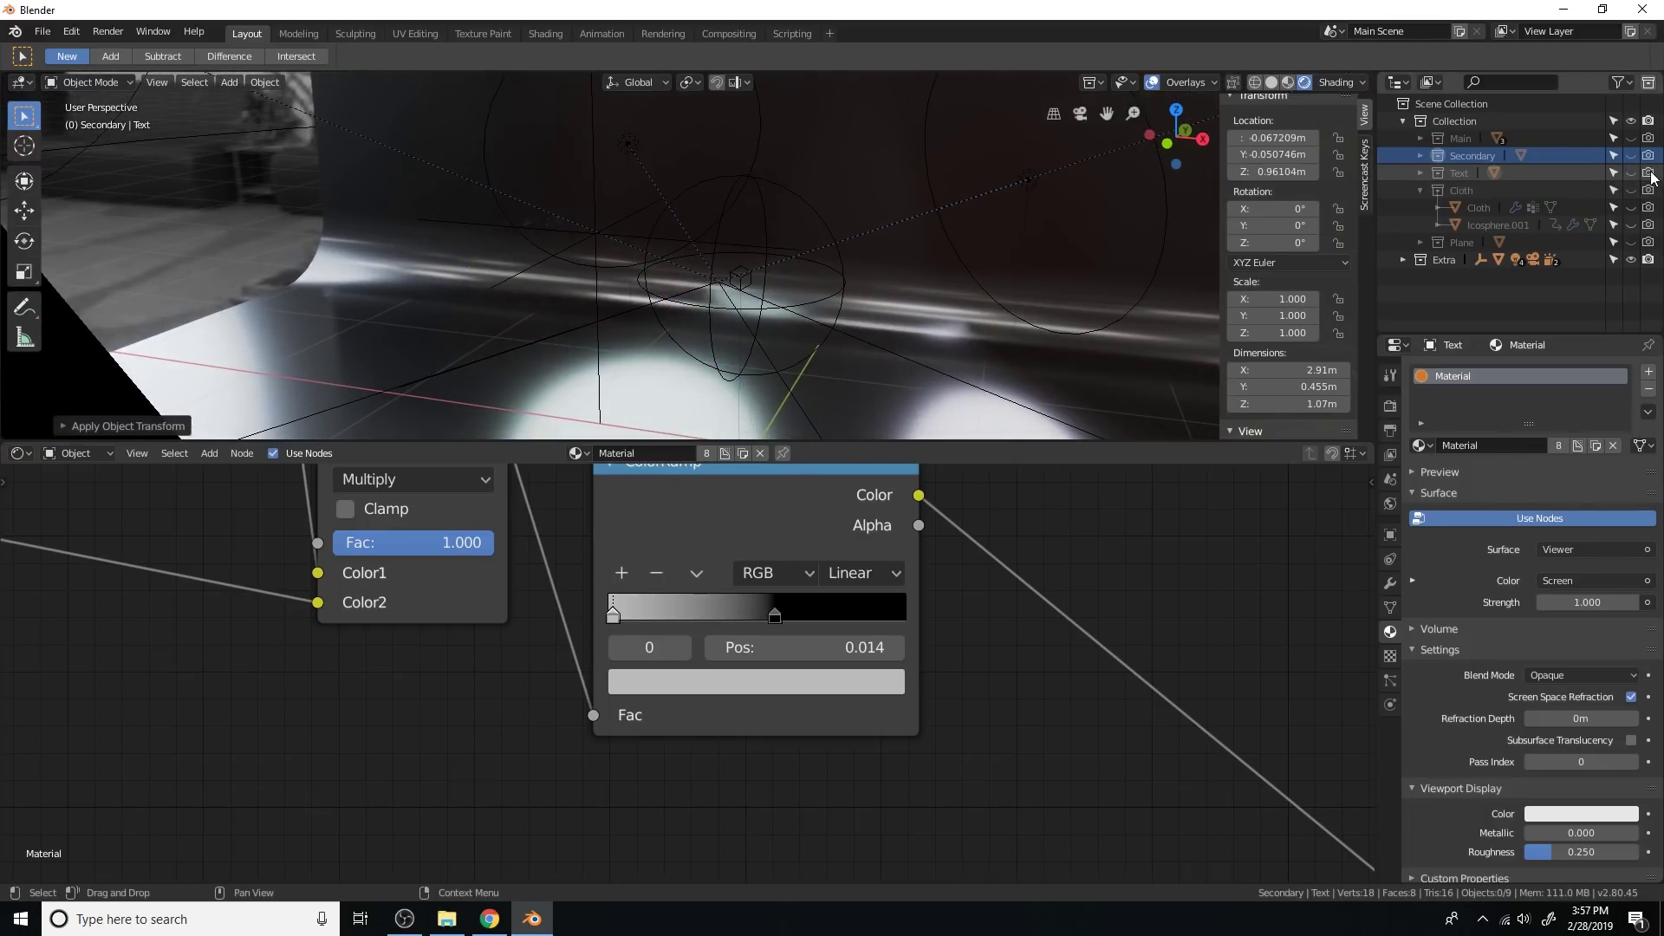
scroll(995, 282, "down", 4)
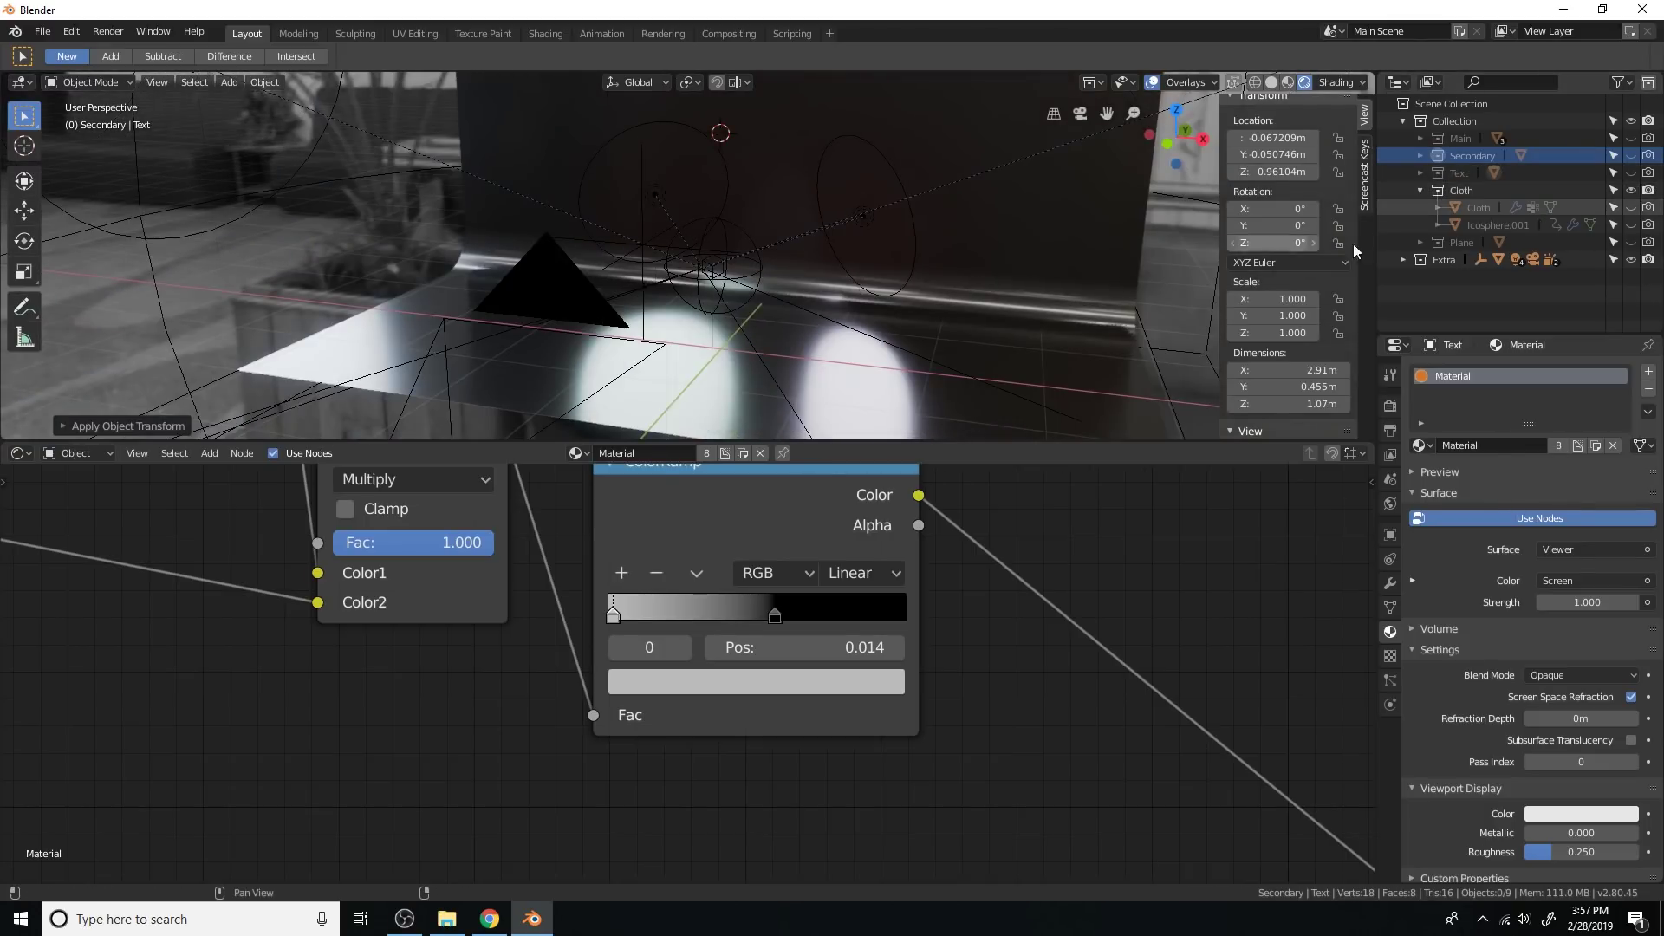
left_click(1630, 224)
left_click(1631, 209)
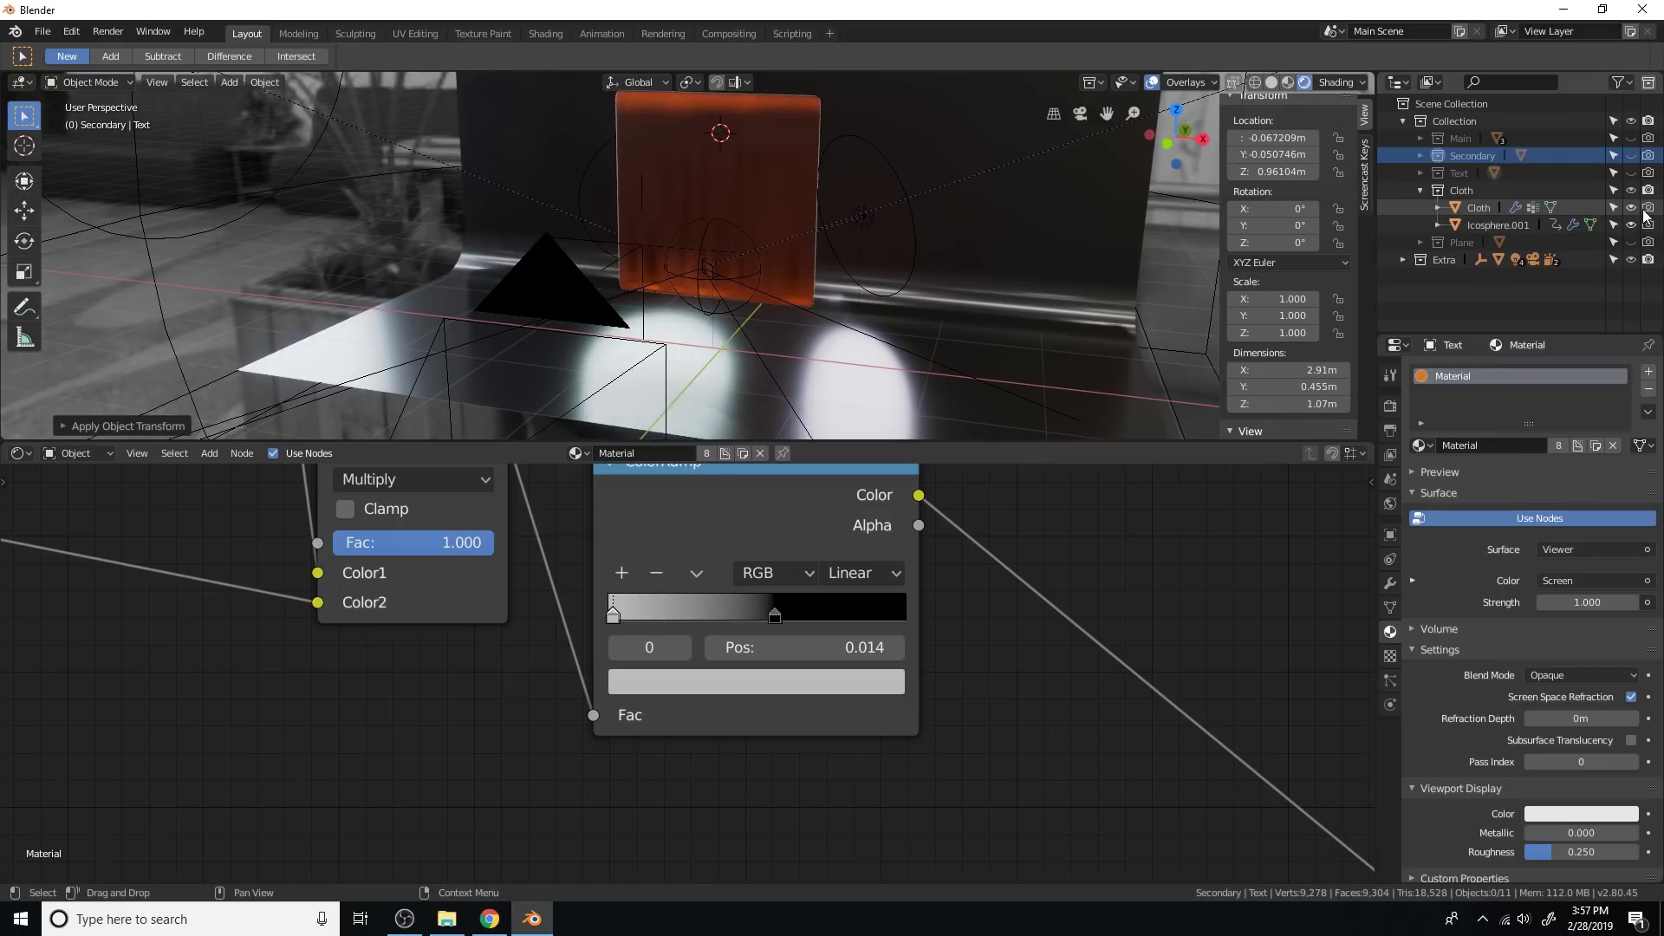
left_click(1631, 224)
Step: Play the cloth simulation to about frame 42 and inspect the material on the draped cloth
middle_click_drag(832, 300, 808, 345)
key("space")
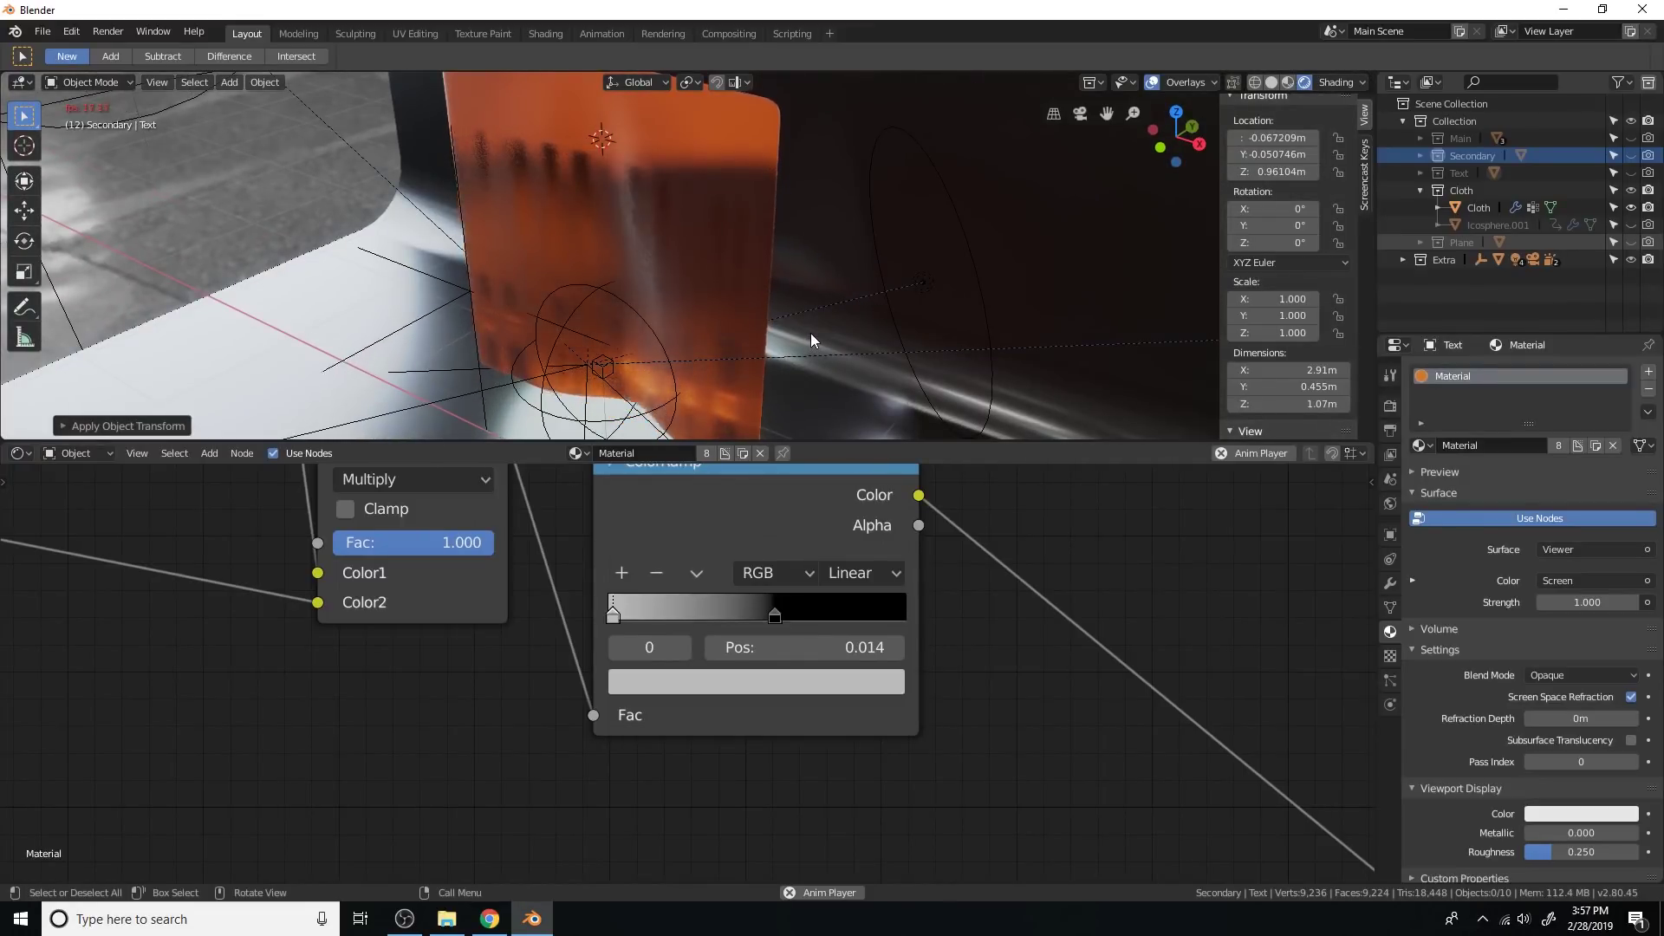
key("space")
middle_click_drag(810, 334, 778, 317)
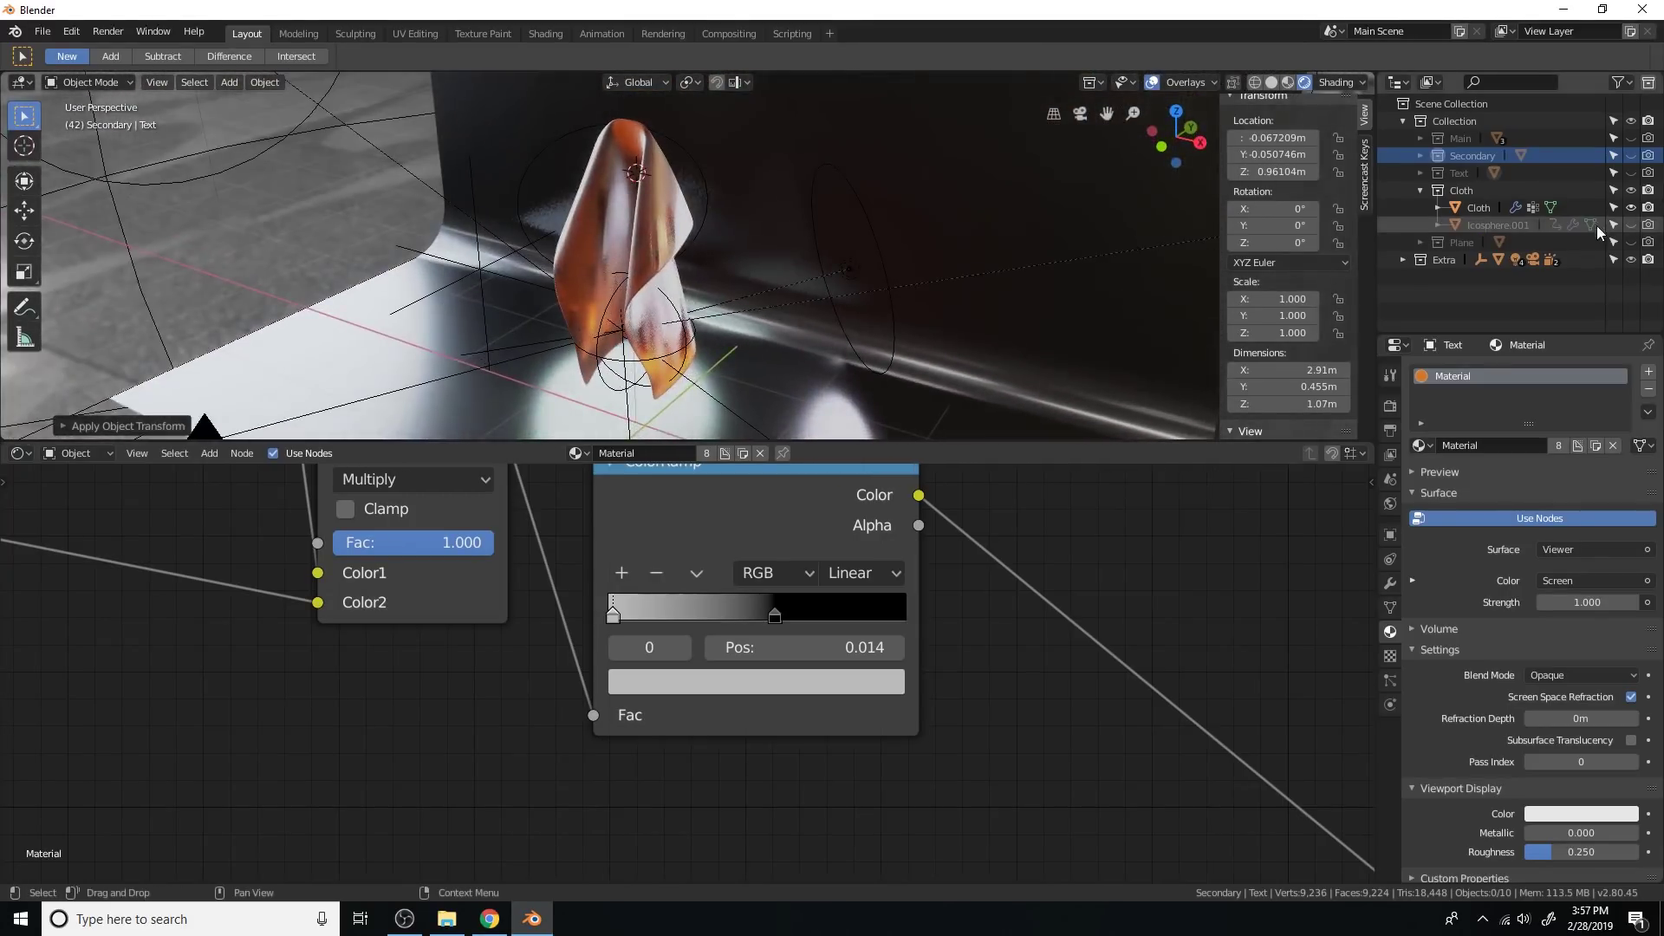
Step: Hide the Cloth object and its collection, and show the Main collection again
left_click(1630, 207)
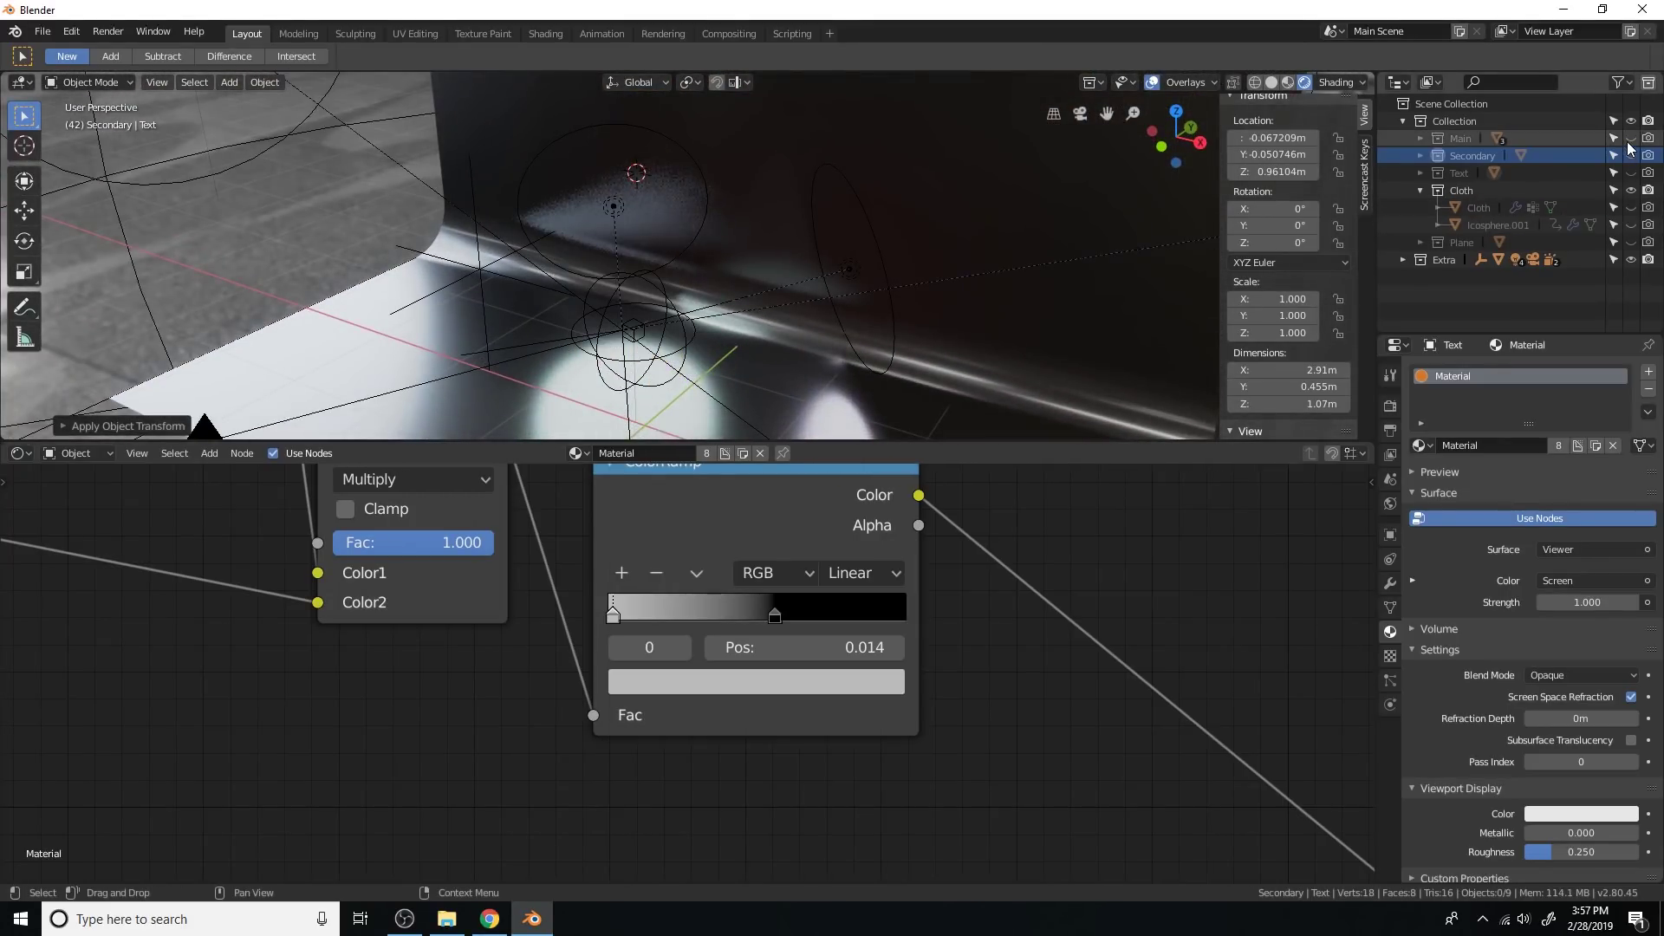
left_click(1630, 139)
left_click(1632, 191)
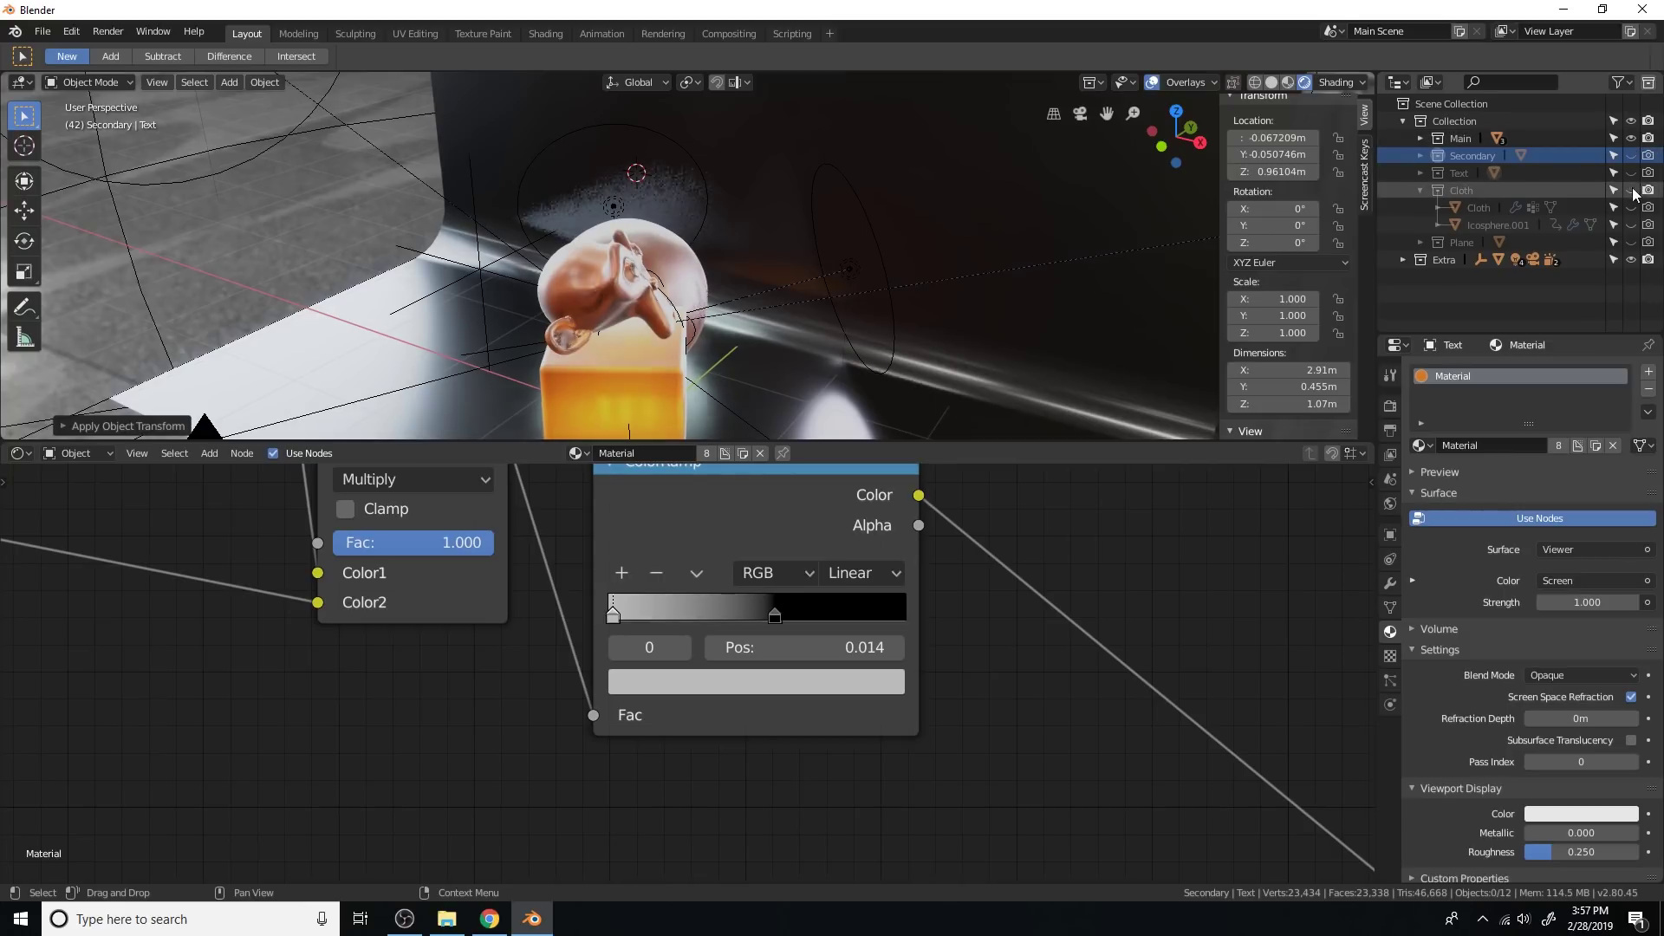
Step: View the Main objects through the camera and play the animation to about frame 136 to check the material
key("KP_1")
key("KP_0")
key("space")
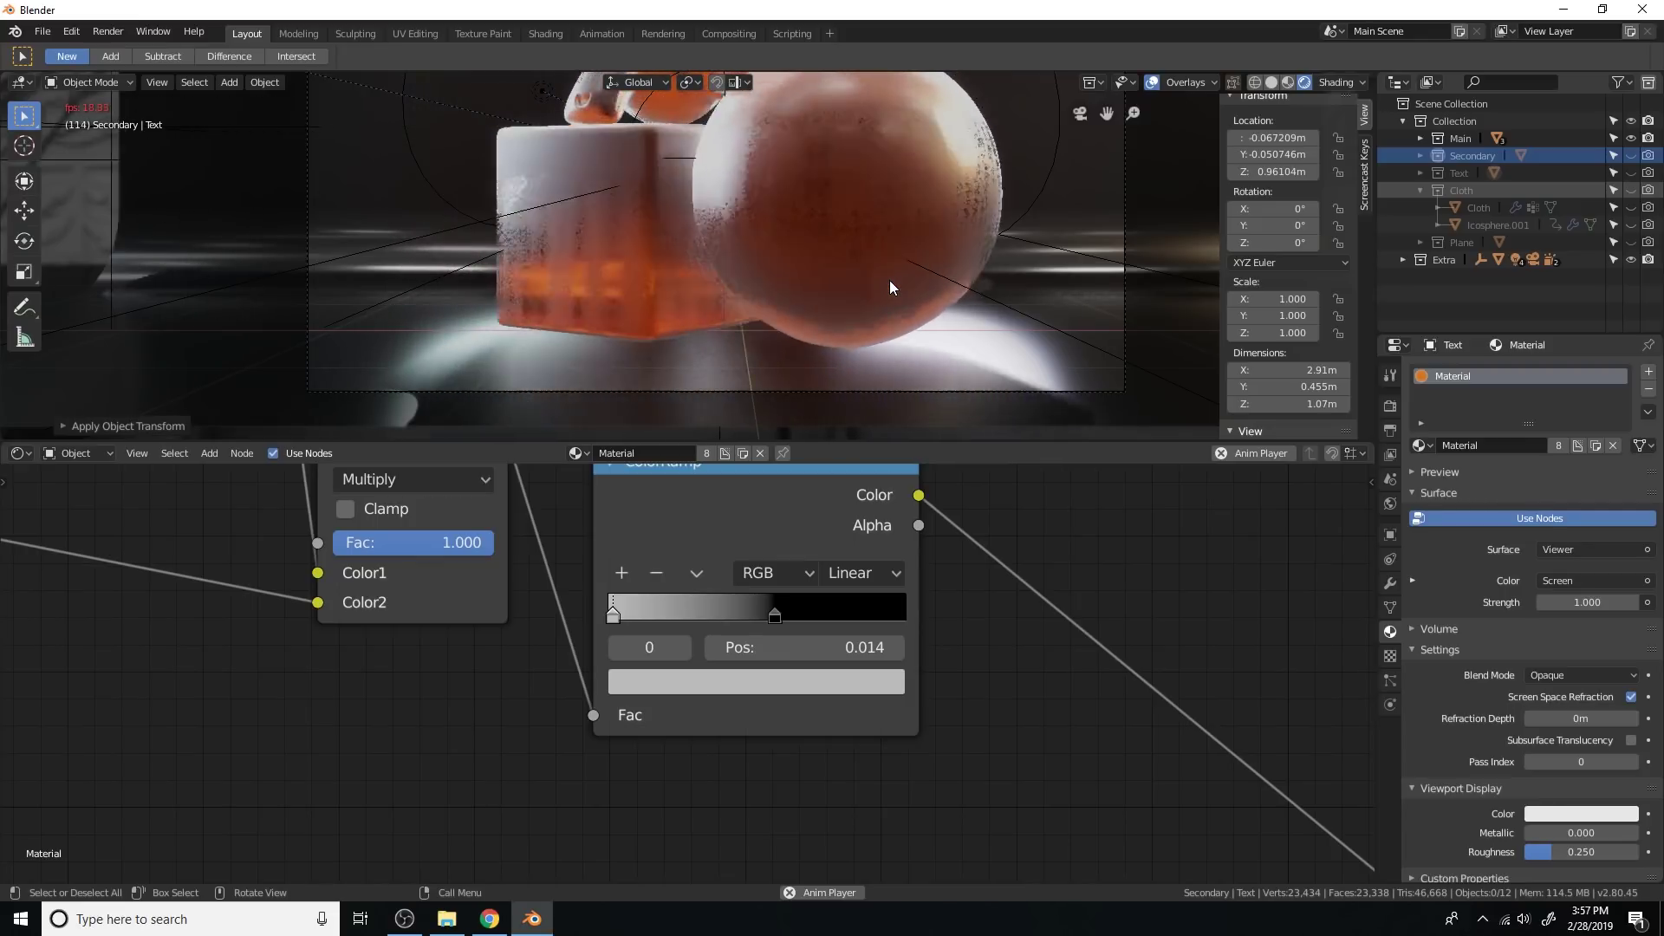
key("space")
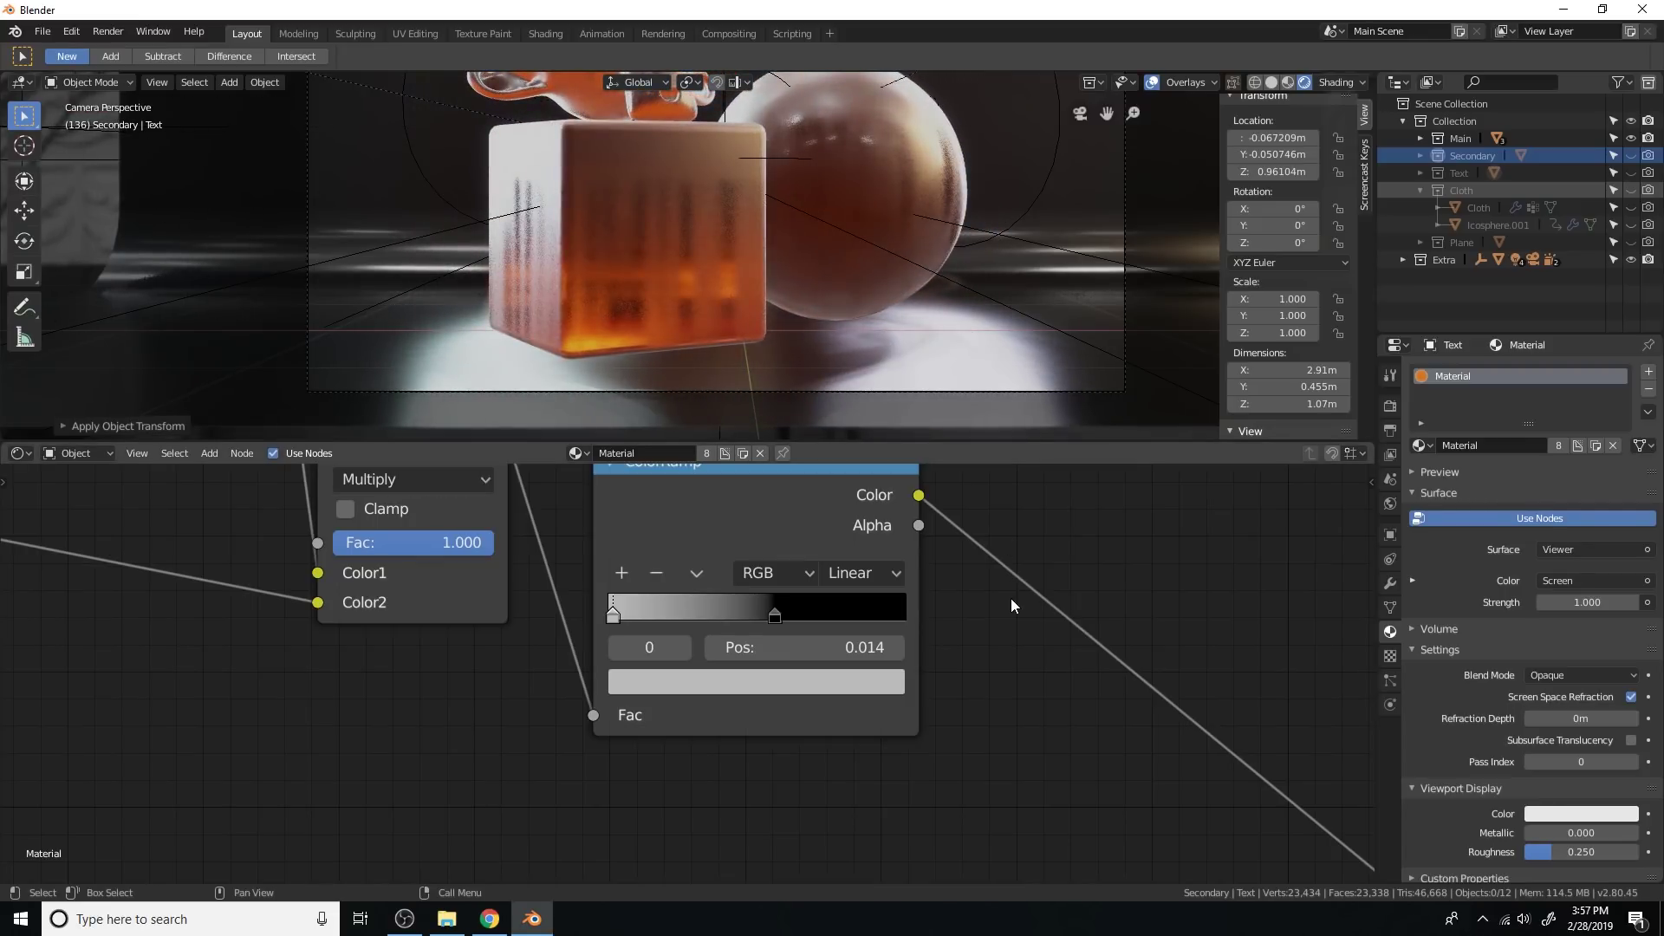
Step: Examine the material's node chain from the roughness Mix node through the Principled BSDF to the Add and Screen nodes
scroll(1011, 598, "down", 4)
scroll(1011, 600, "down", 15)
middle_click_drag(1045, 660, 899, 557)
scroll(953, 563, "up", 4)
middle_click_drag(1001, 572, 786, 550)
scroll(786, 553, "up", 4)
left_click_drag(777, 557, 918, 576)
left_click_drag(698, 548, 992, 551)
middle_click_drag(835, 552, 1083, 556)
scroll(1074, 553, "up", 4)
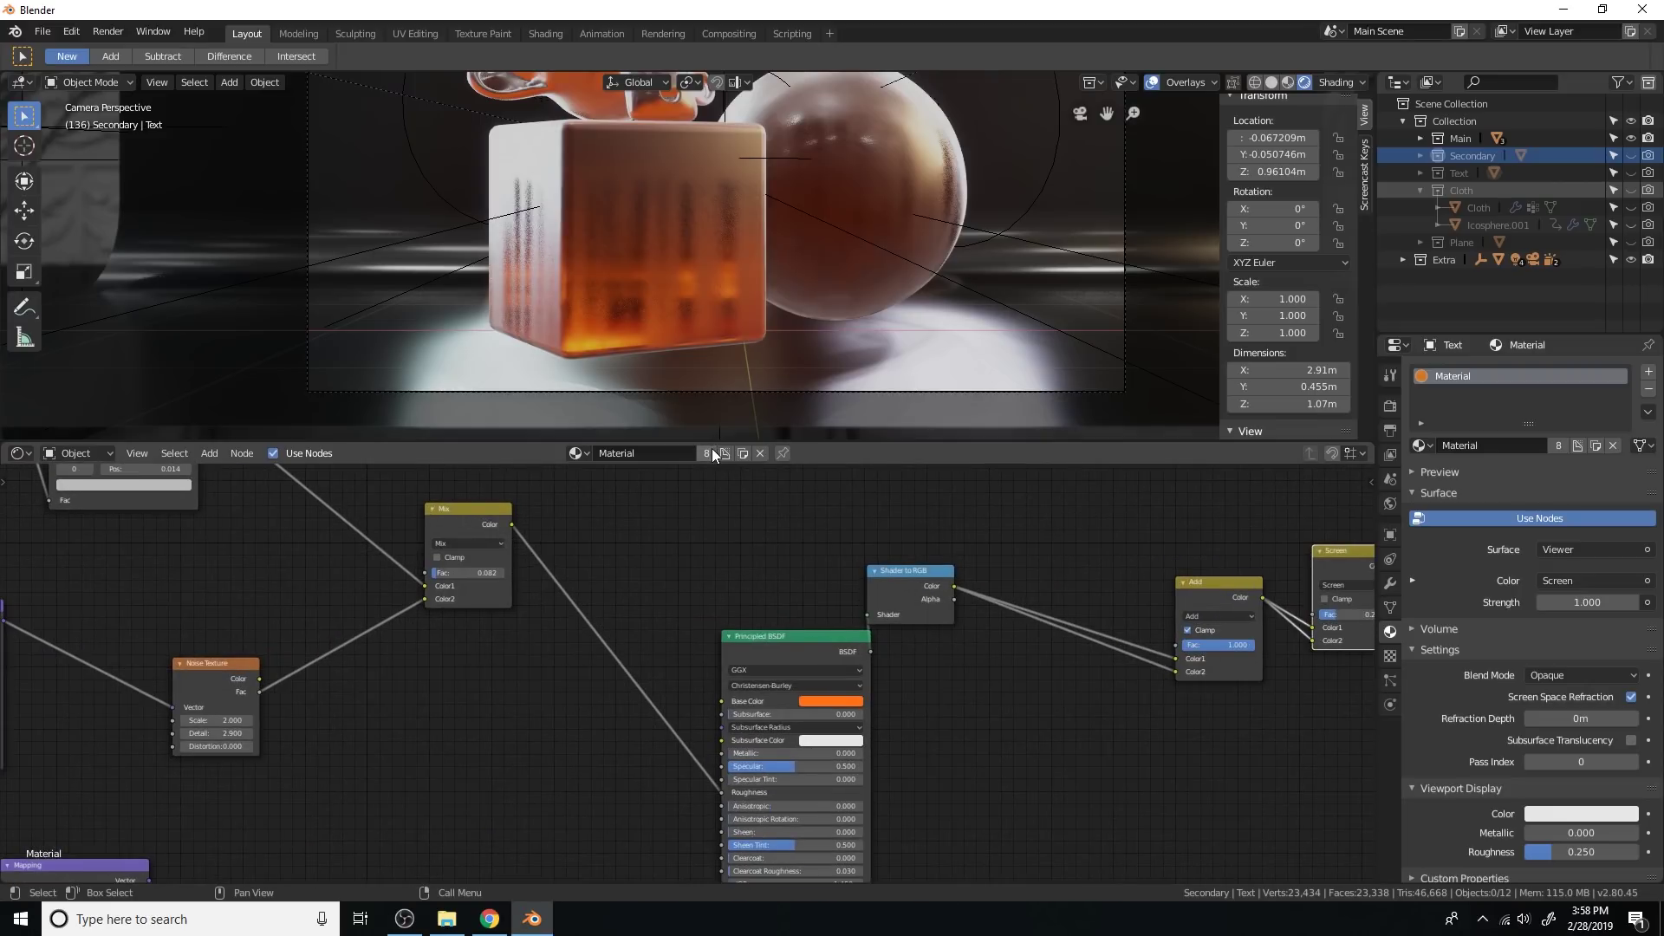
Step: Rename the material to Condensation-Glass and give it a fake user
left_click(671, 454)
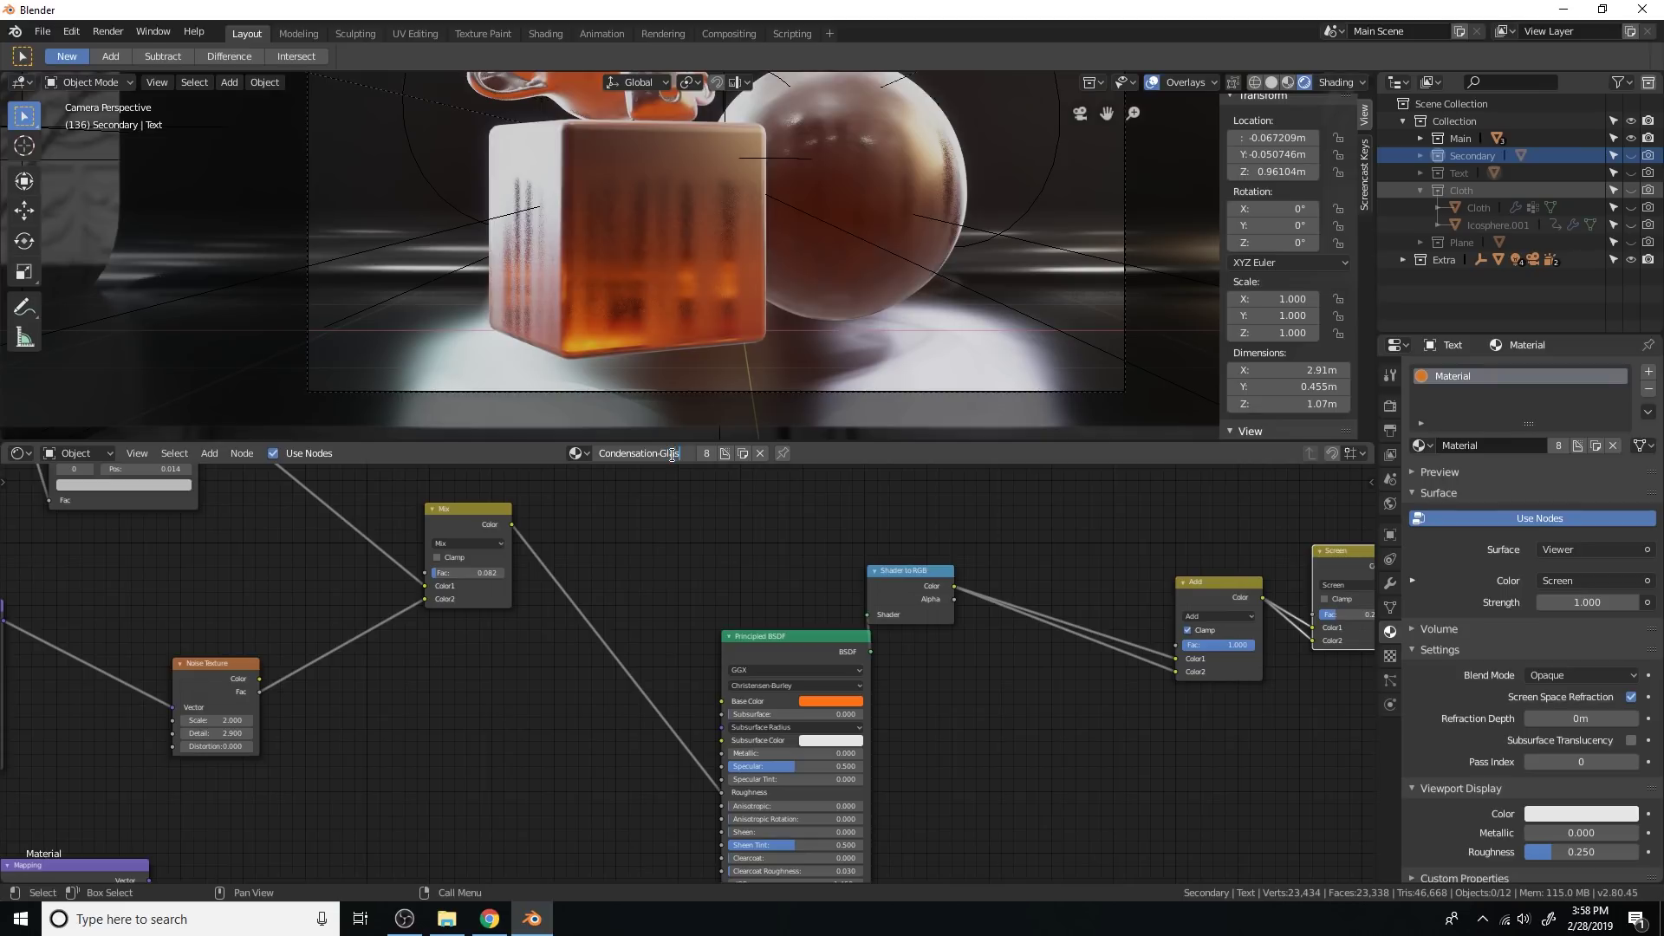
key("Return")
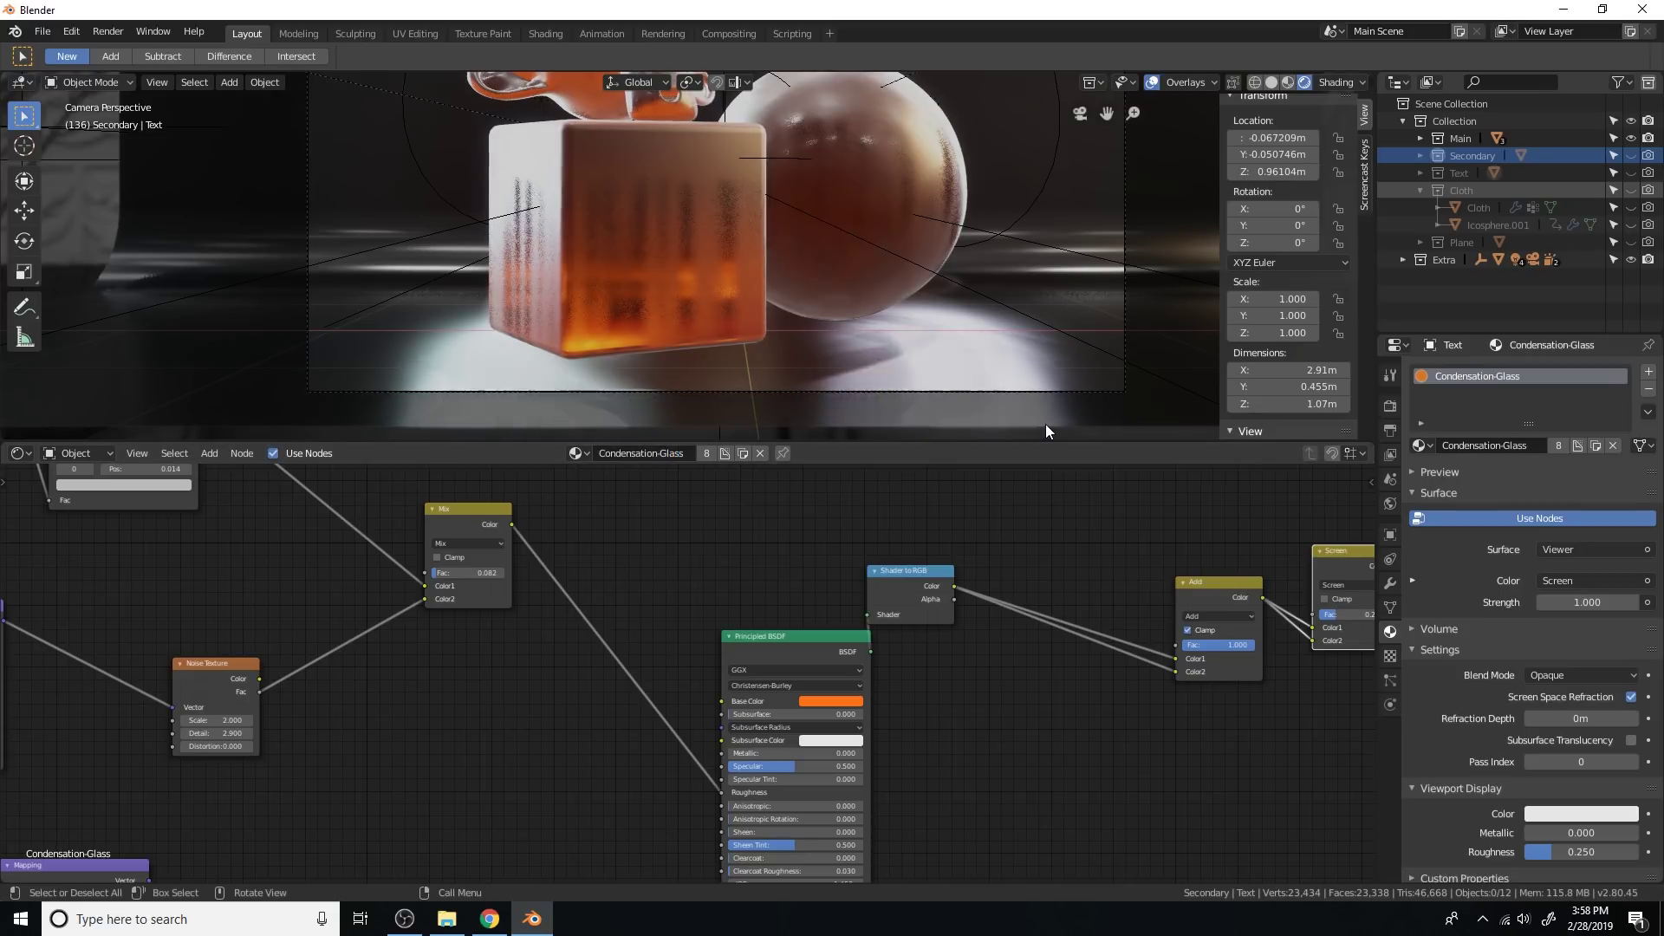
left_click(725, 454)
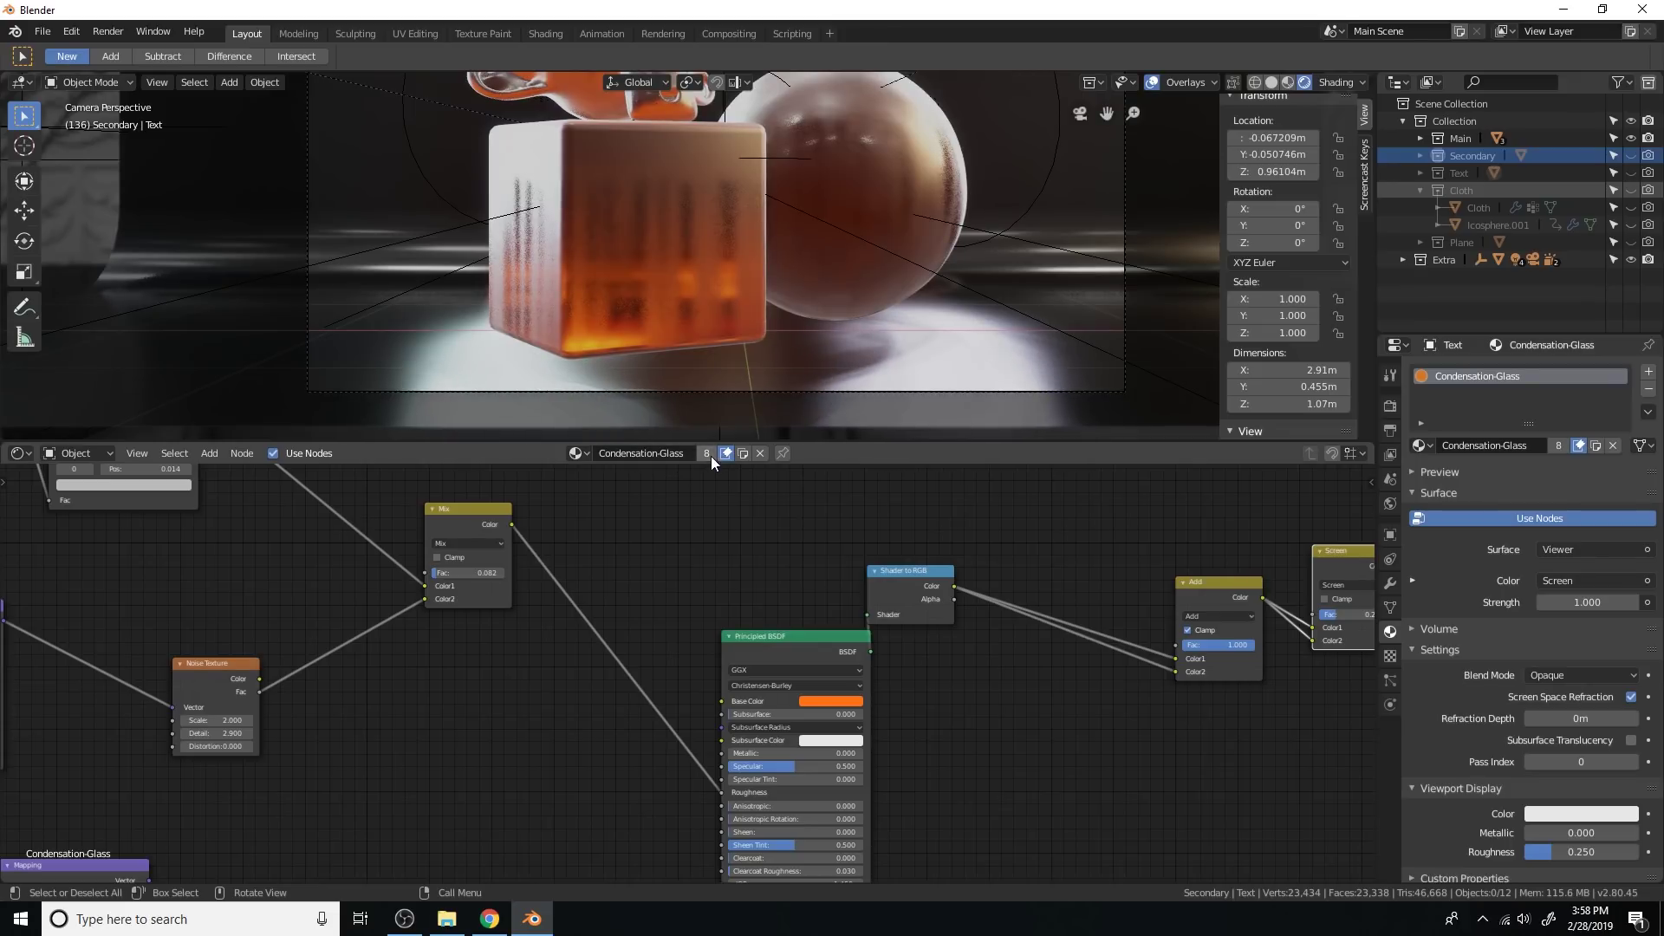
Step: Make a single-user copy of the cube's material and name it Condensation-Metal
left_click(700, 293)
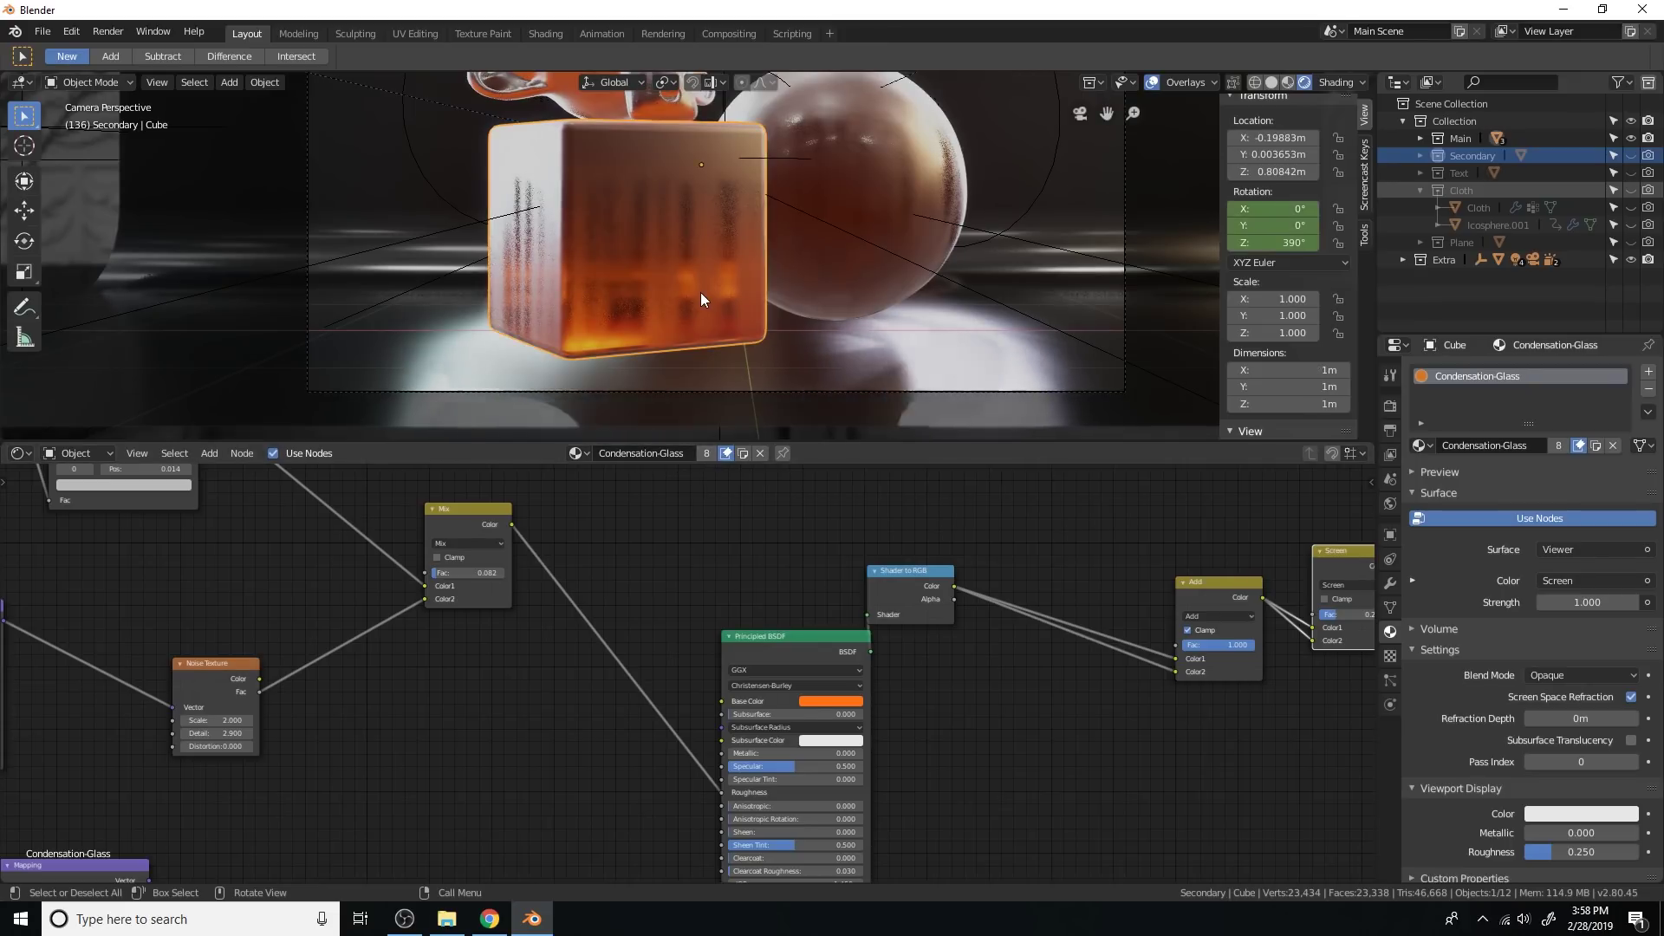
left_click(706, 452)
left_click(668, 453)
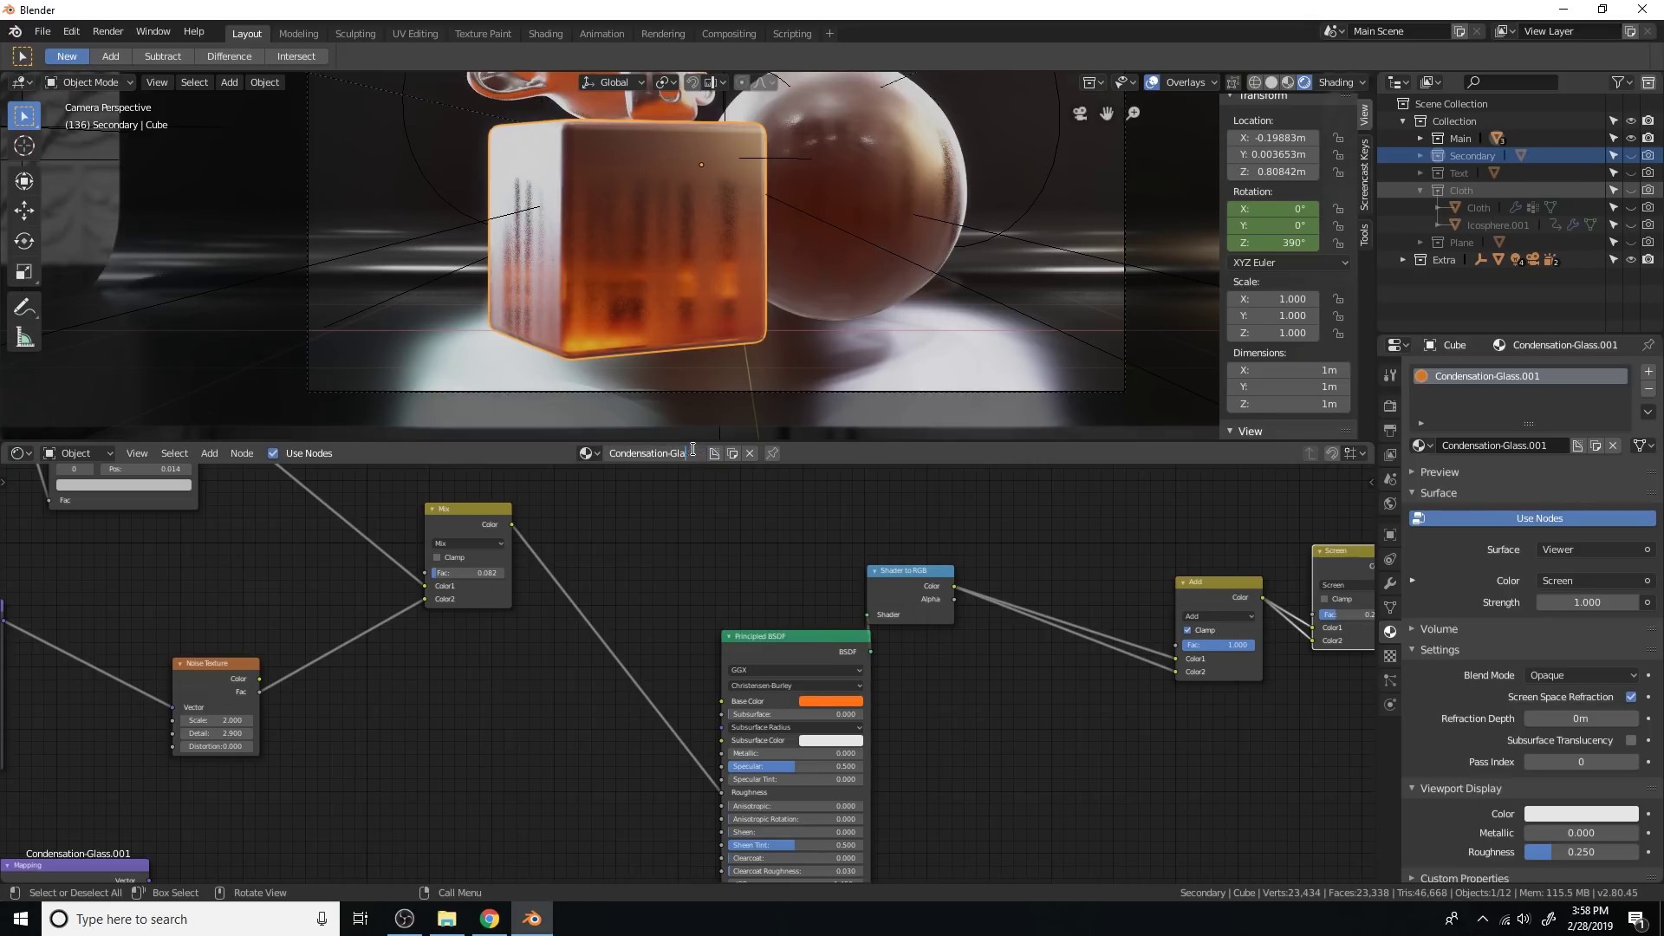
key("Return")
Step: Link the cube's Condensation-Metal material to the sphere and the Suzanne head
scroll(893, 552, "down", 8)
middle_click_drag(922, 637, 887, 595)
scroll(887, 595, "up", 1)
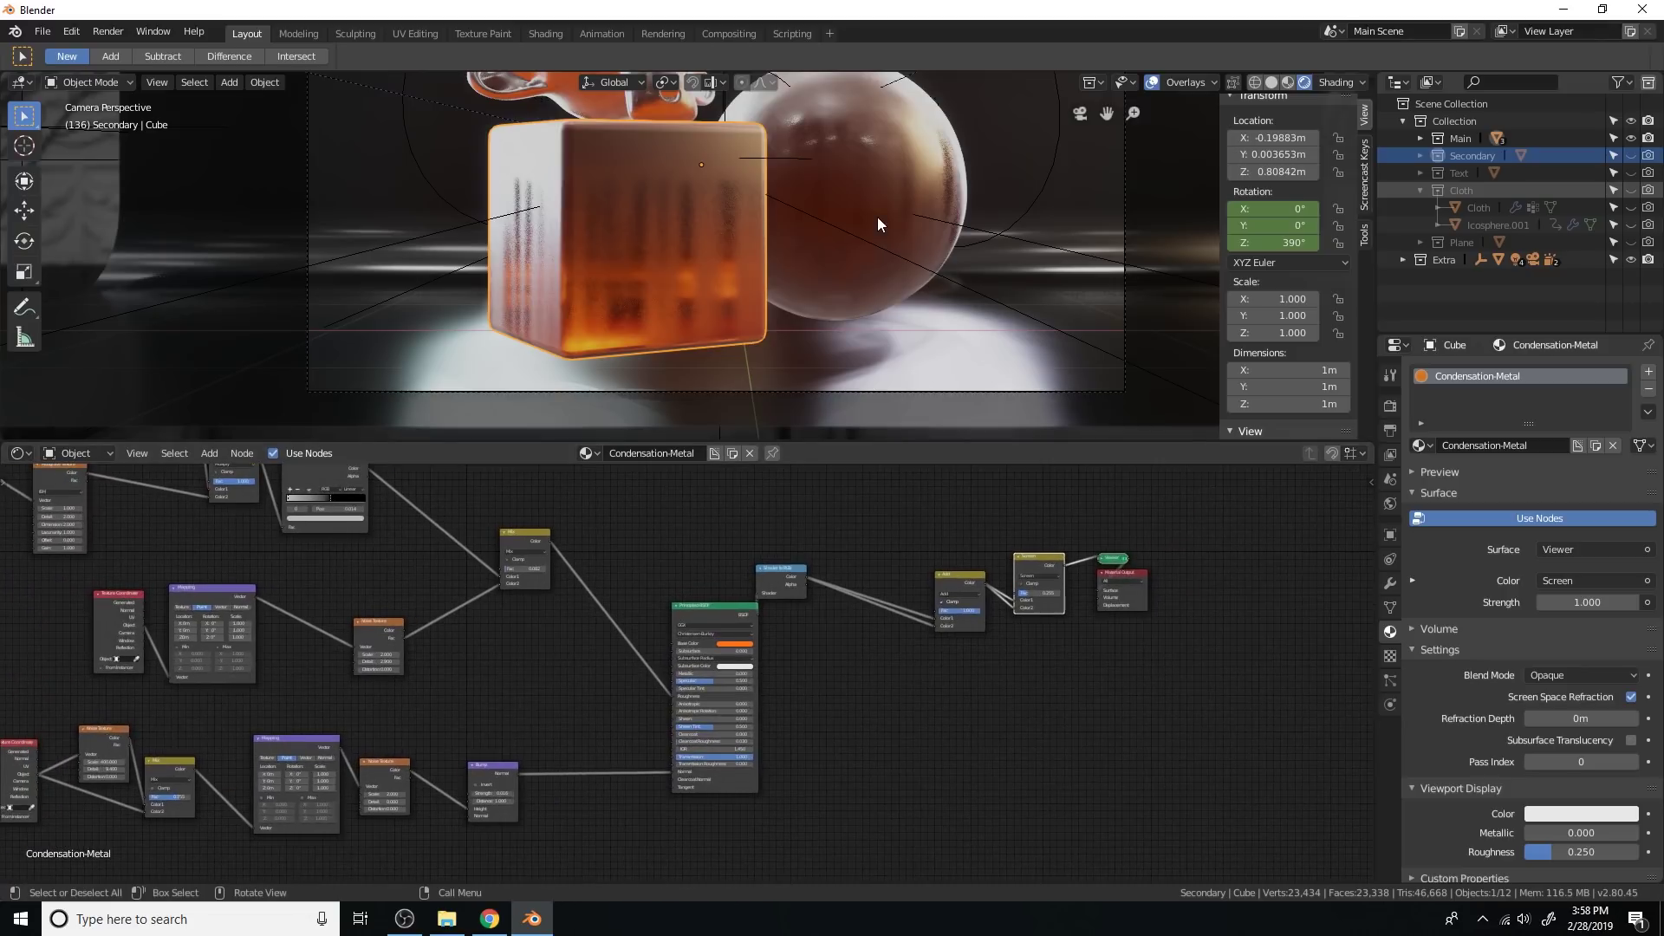
left_click(877, 217)
middle_click_drag(880, 210, 896, 282, "shift")
left_click(675, 159, "shift")
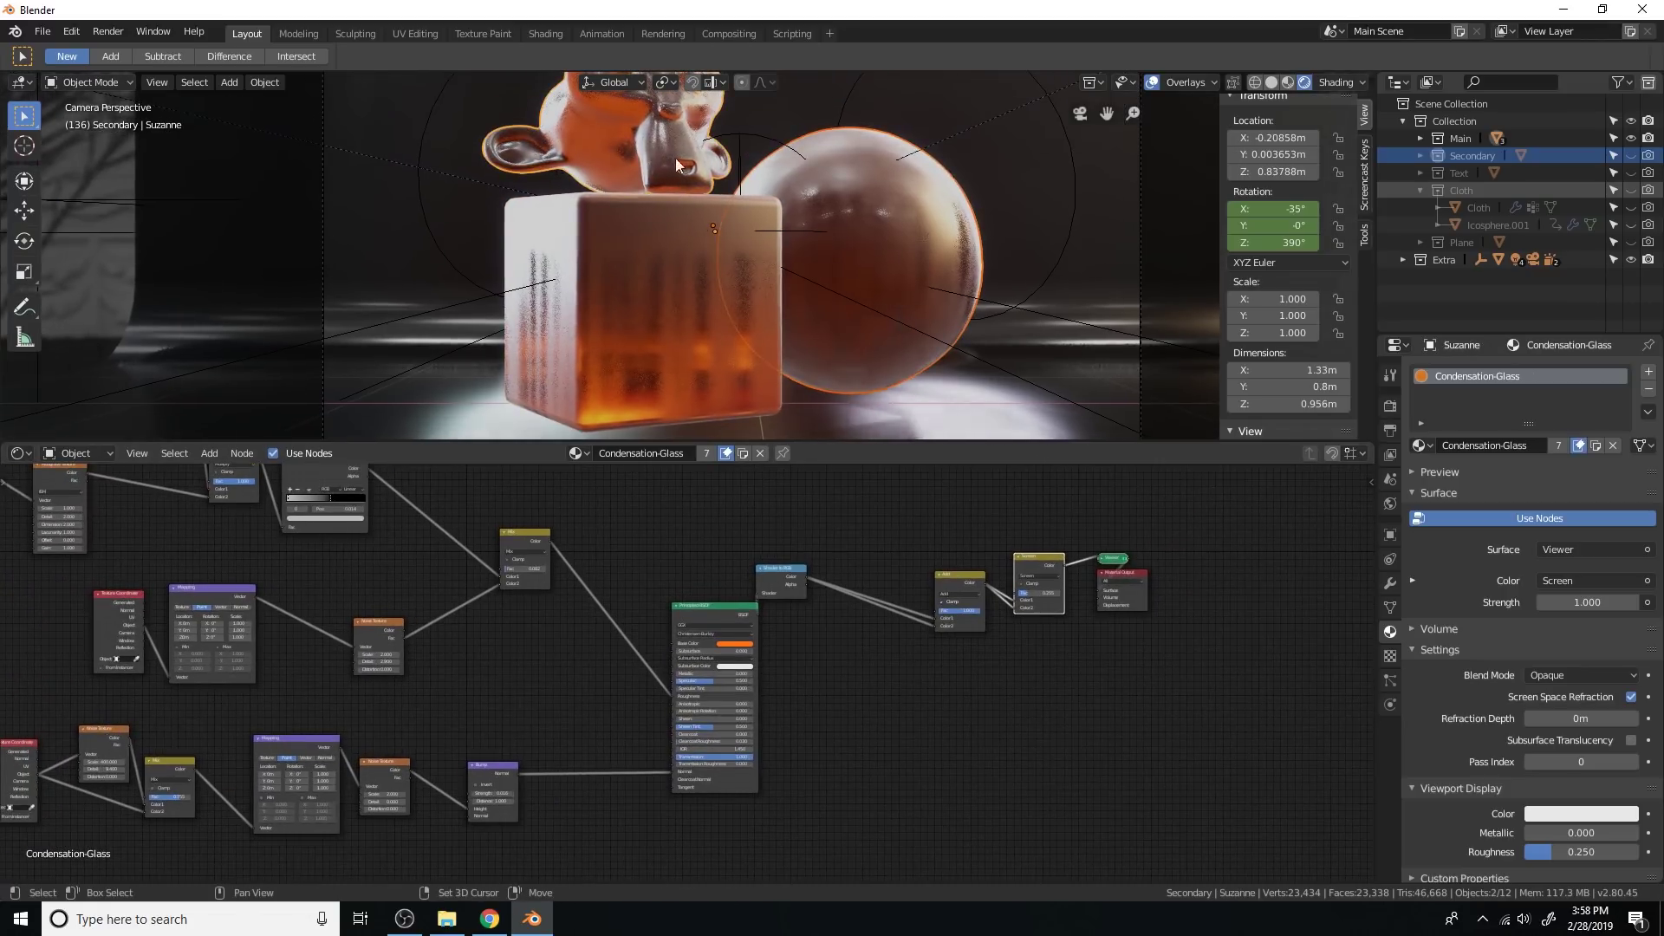
left_click(693, 272, "shift")
key("ctrl+l")
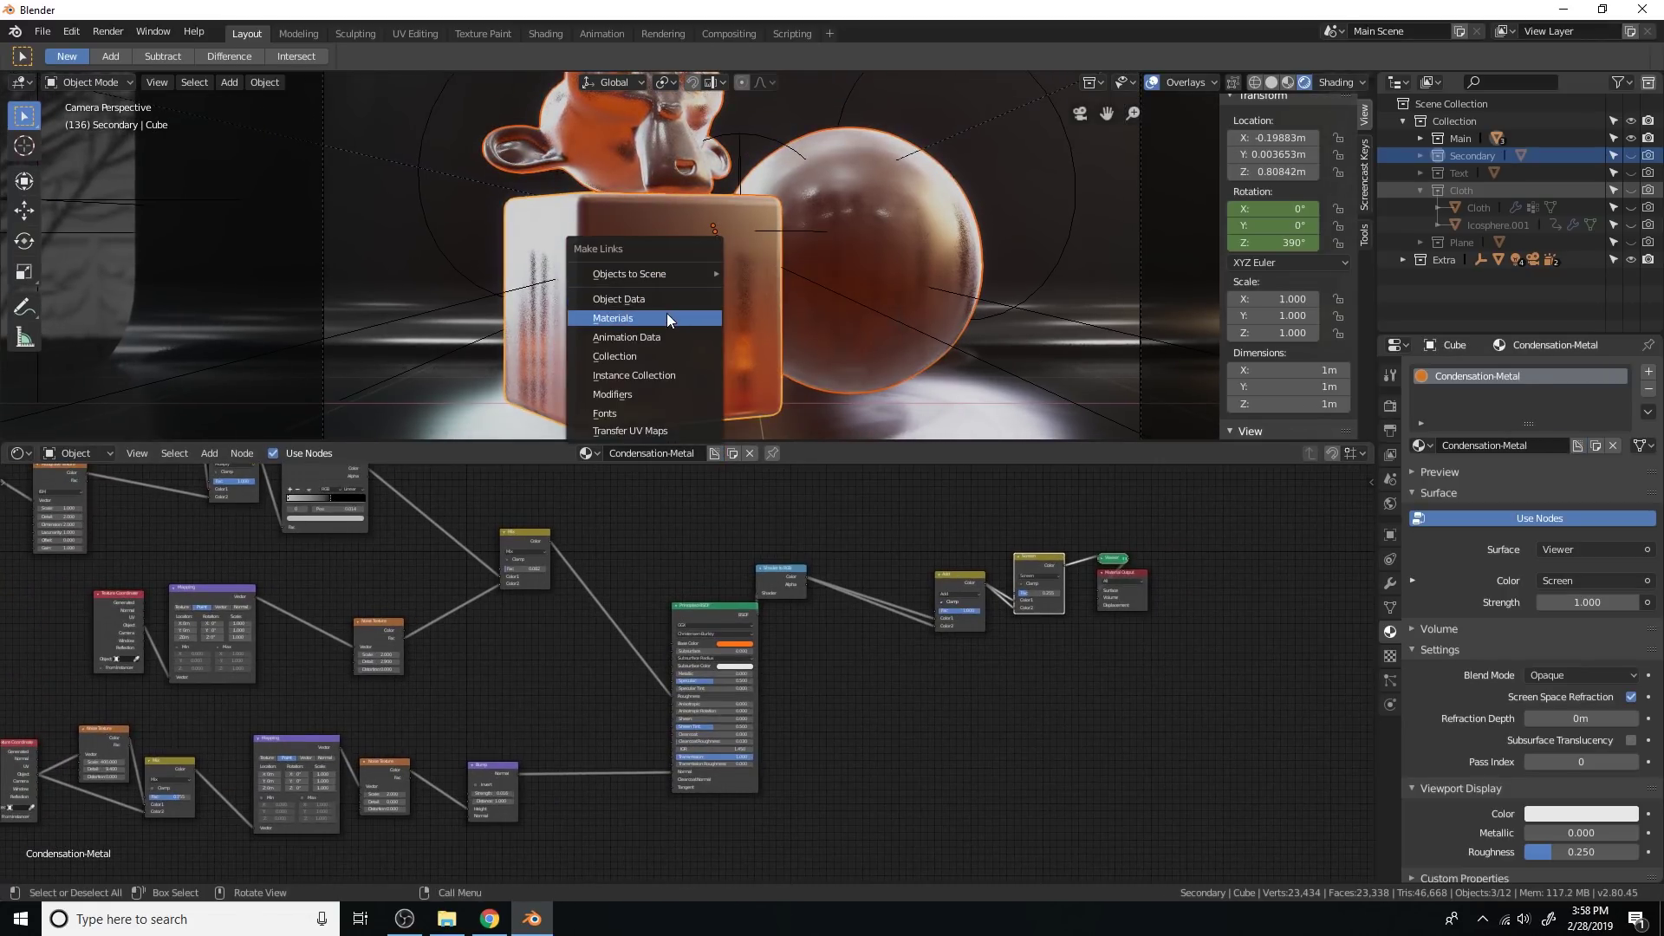
left_click(667, 314)
Step: Set the Principled BSDF's Metallic value to 1.000 in the Condensation-Metal material
scroll(805, 290, "up", 2)
scroll(838, 705, "up", 4)
middle_click_drag(838, 706, 920, 677)
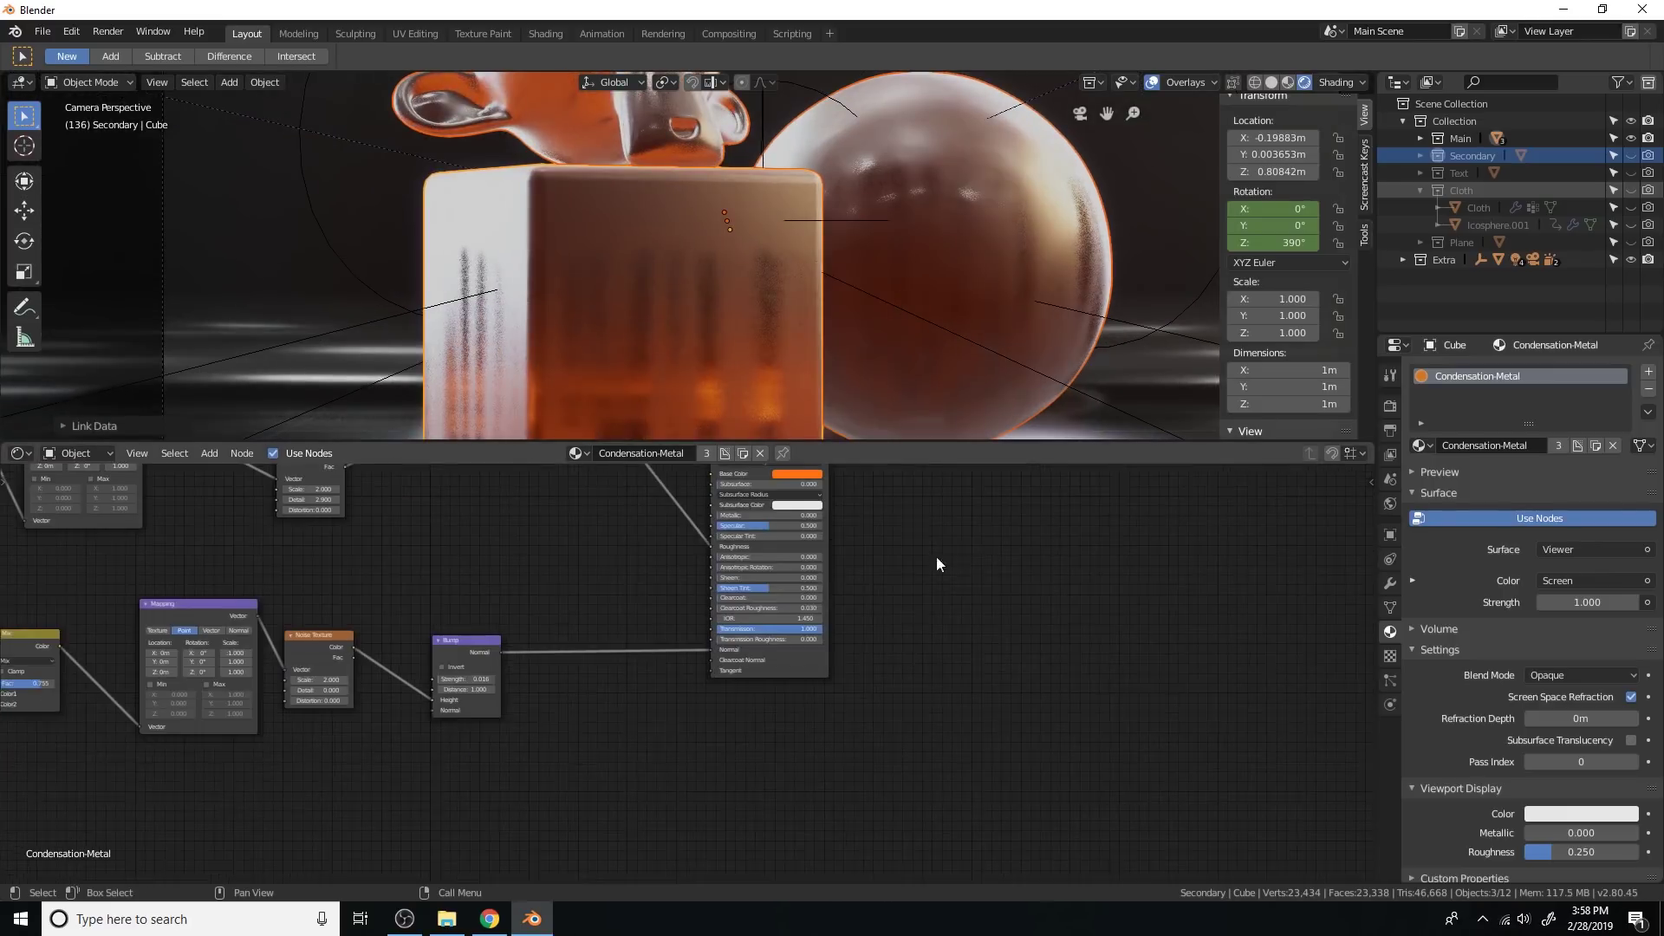
scroll(918, 628, "up", 6)
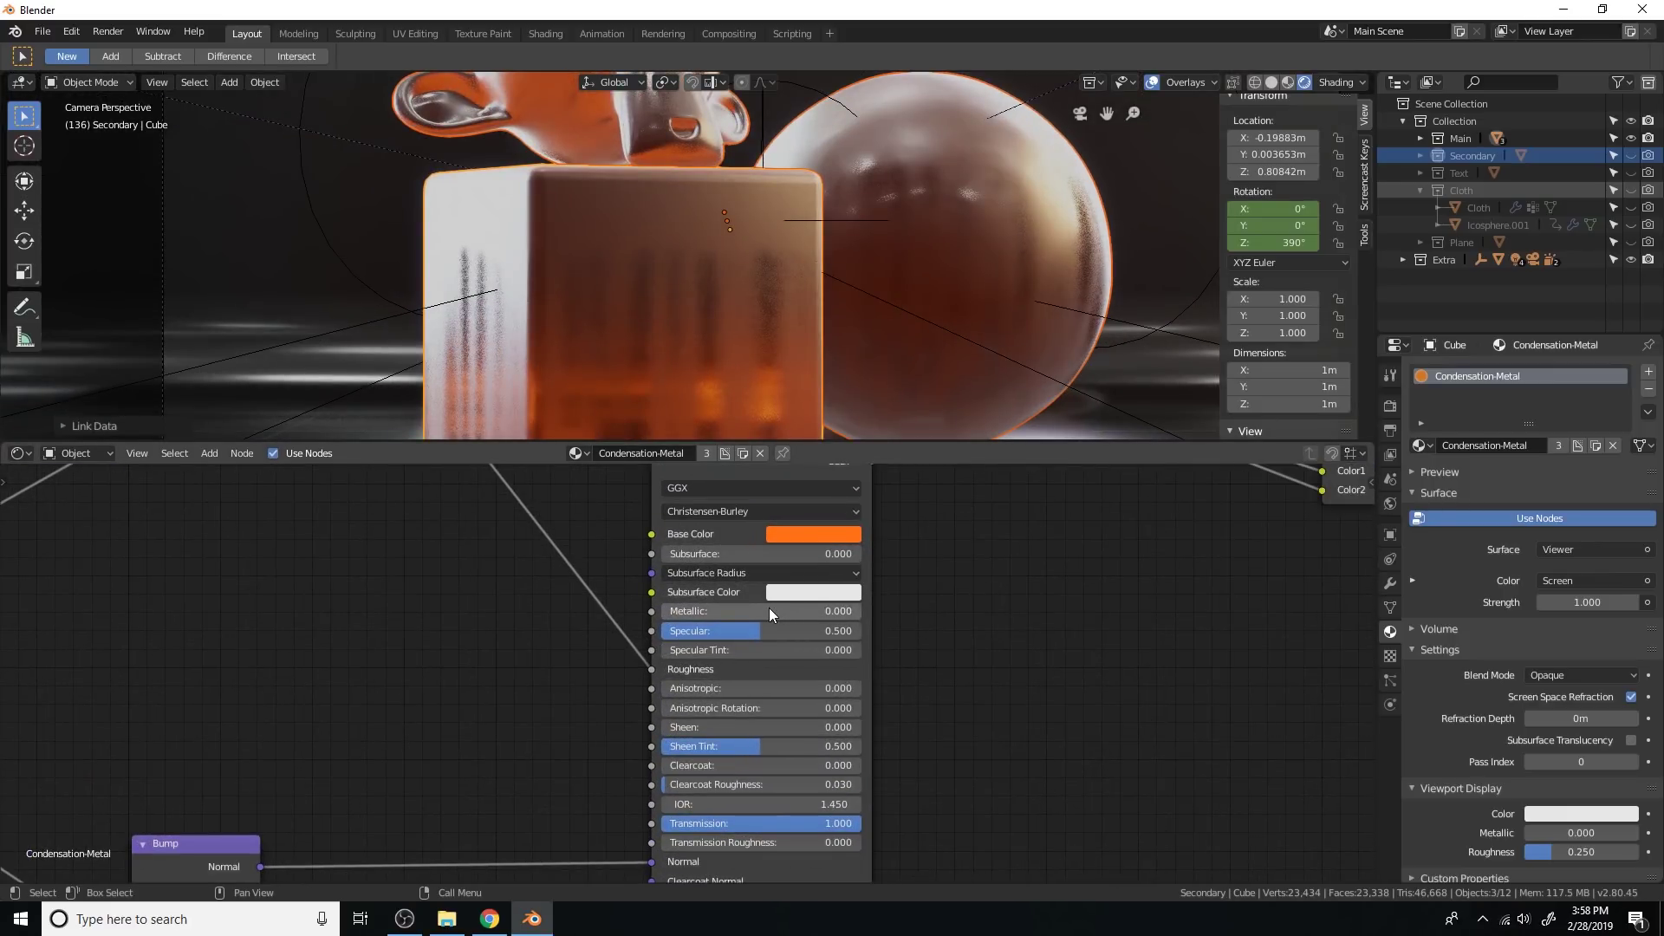
left_click_drag(765, 610, 845, 617)
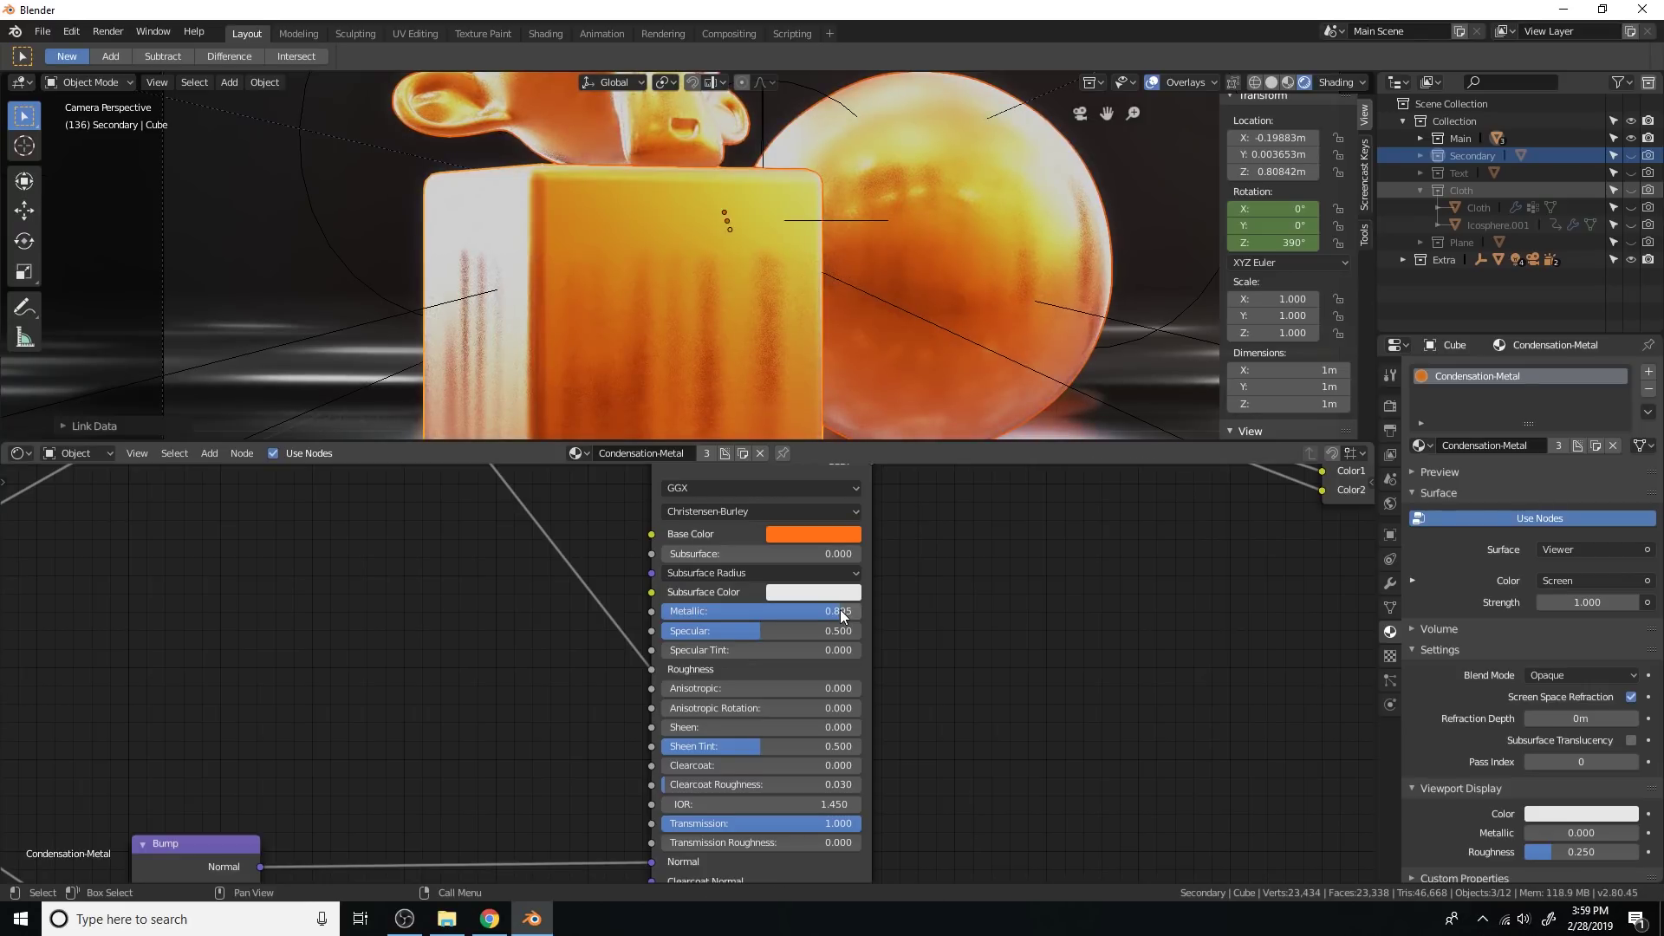
left_click_drag(845, 617, 861, 610)
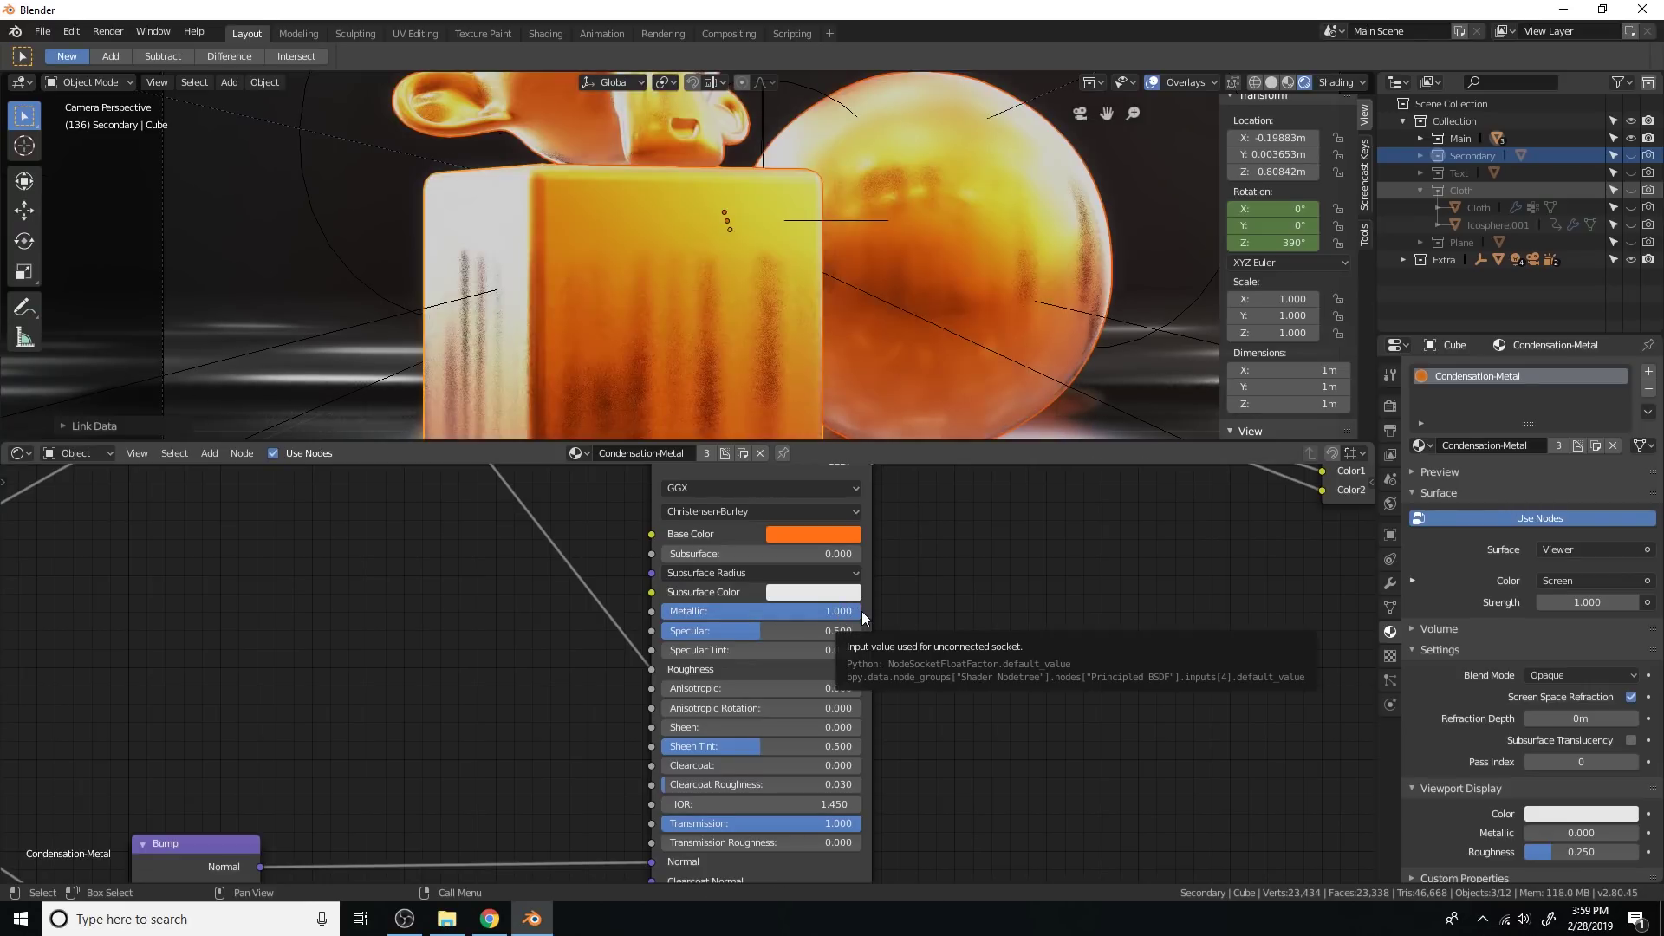
Step: Lower the Principled BSDF's Transmission and inspect the metallic finish on the three objects
middle_click_drag(913, 696, 960, 577)
scroll(921, 663, "up", 2)
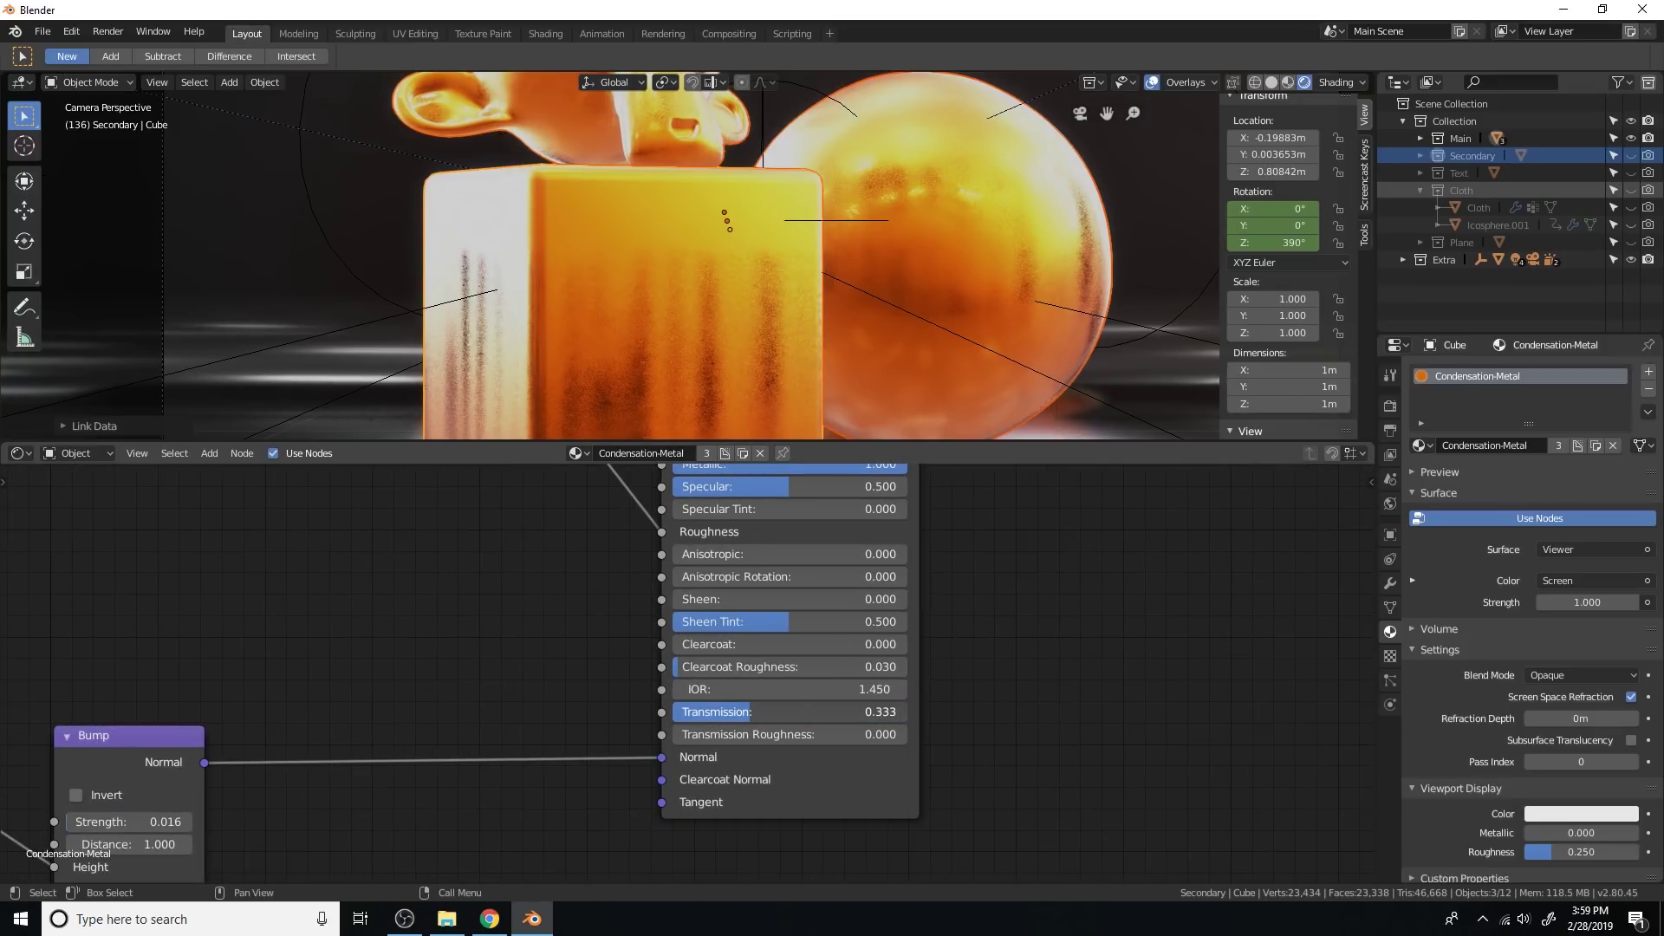
scroll(943, 289, "down", 2)
middle_click_drag(942, 290, 934, 319)
scroll(1059, 556, "down", 3)
scroll(1019, 738, "up", 3)
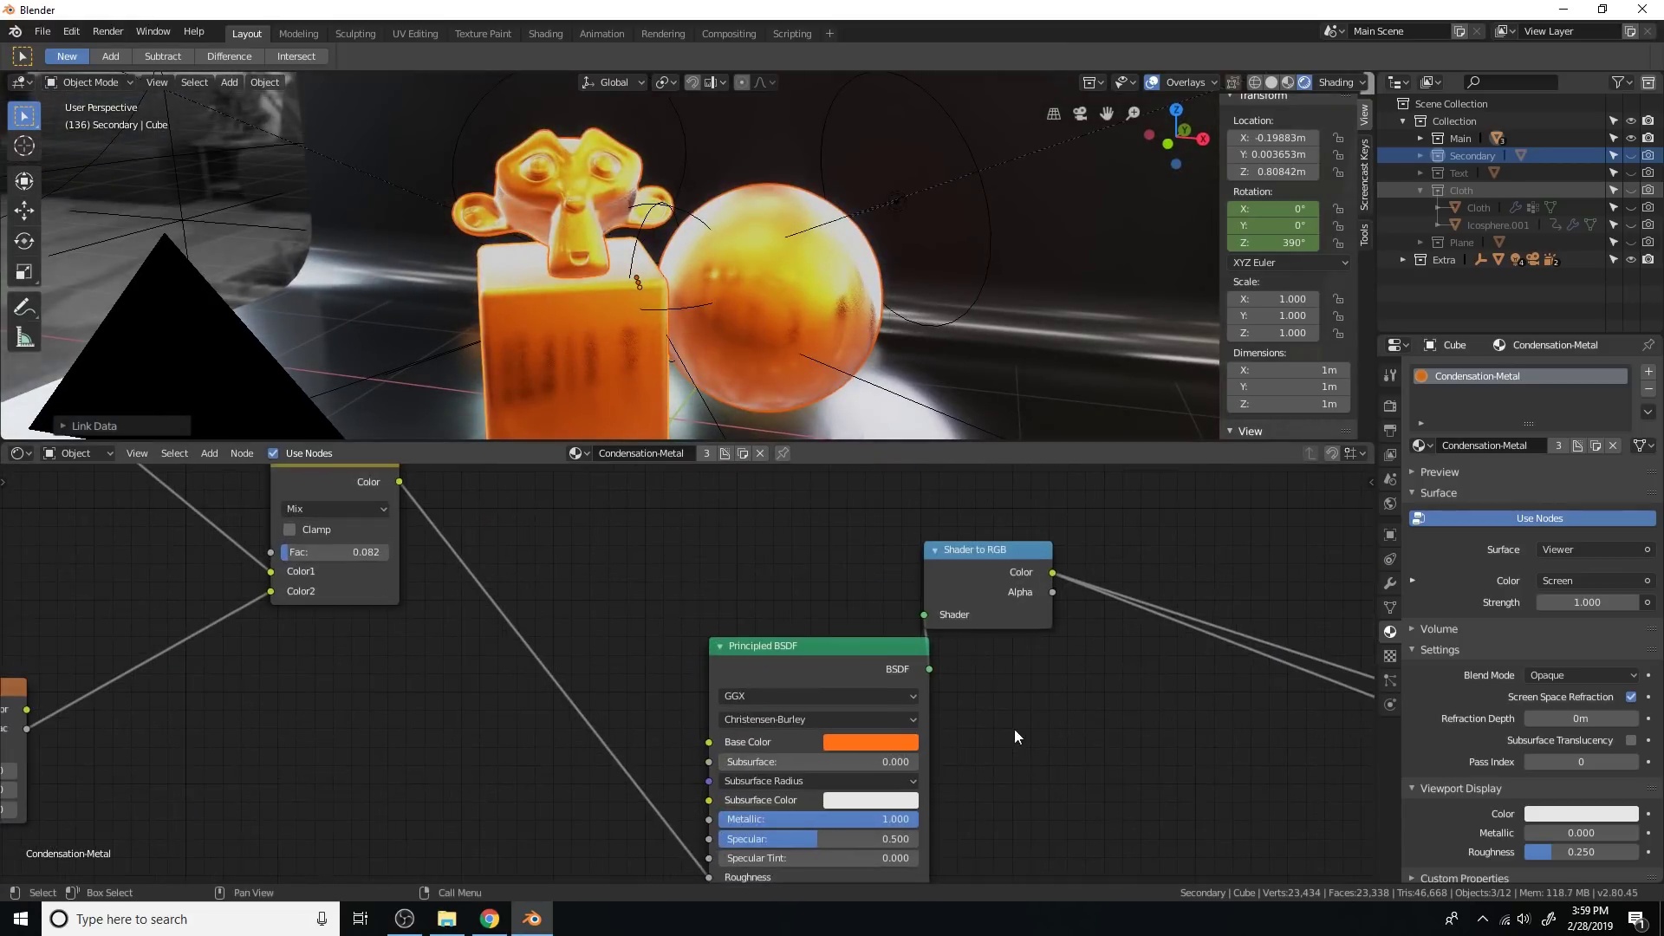
Step: Change the Principled BSDF's Base Color from orange to a pale green
left_click(853, 645)
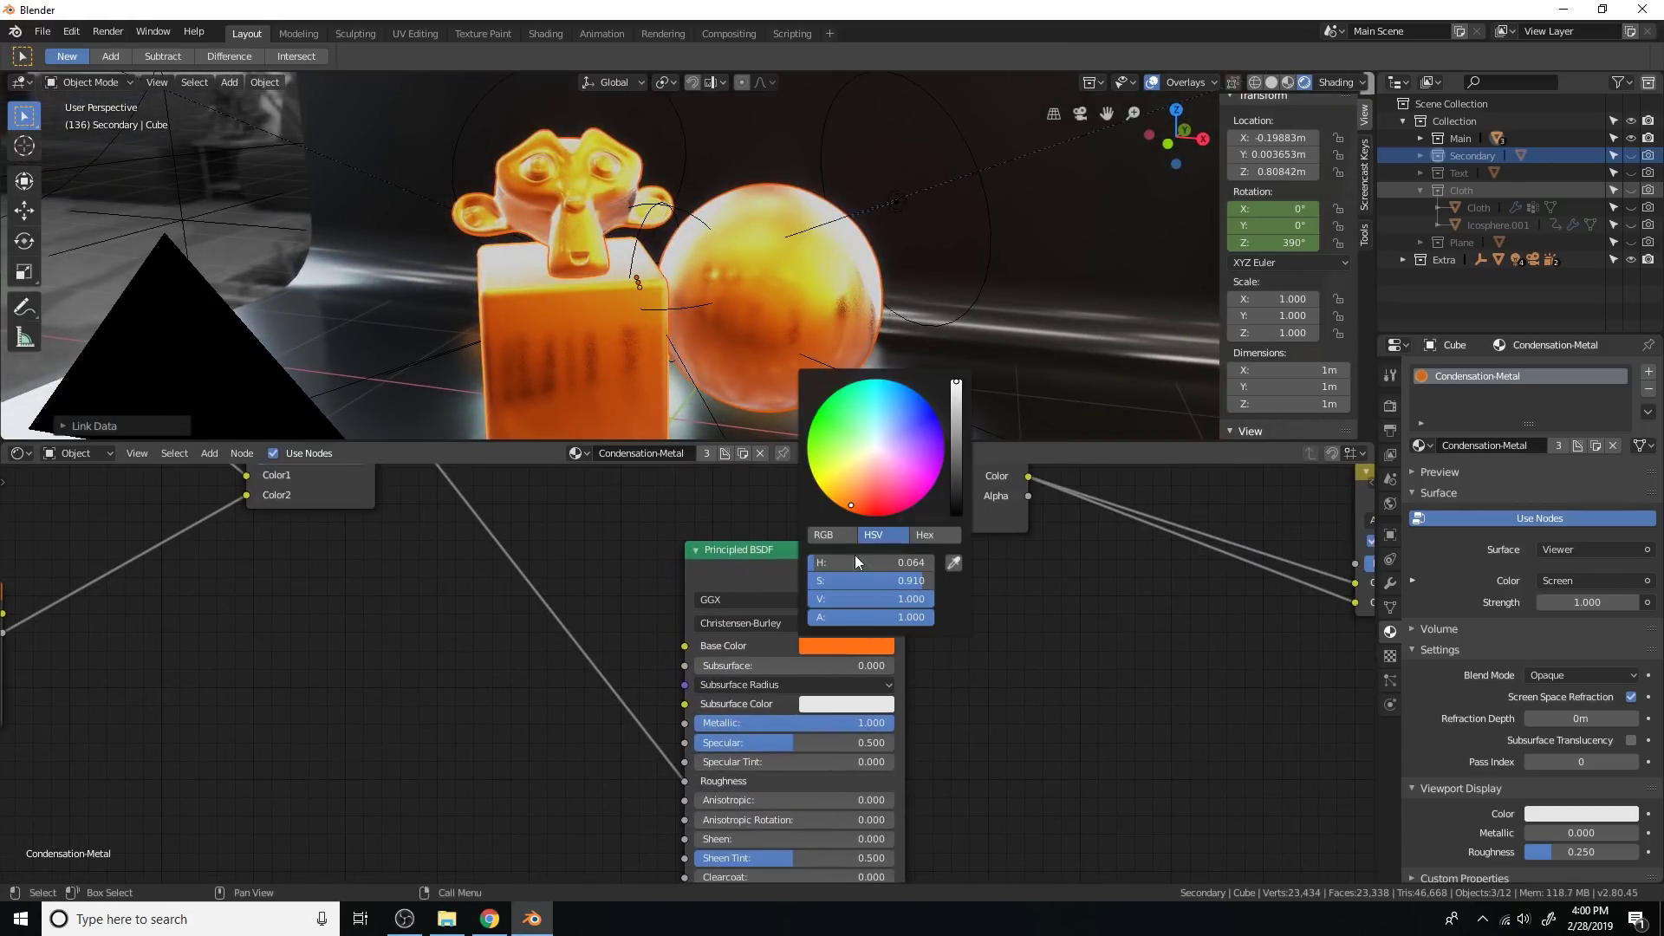
left_click(861, 430)
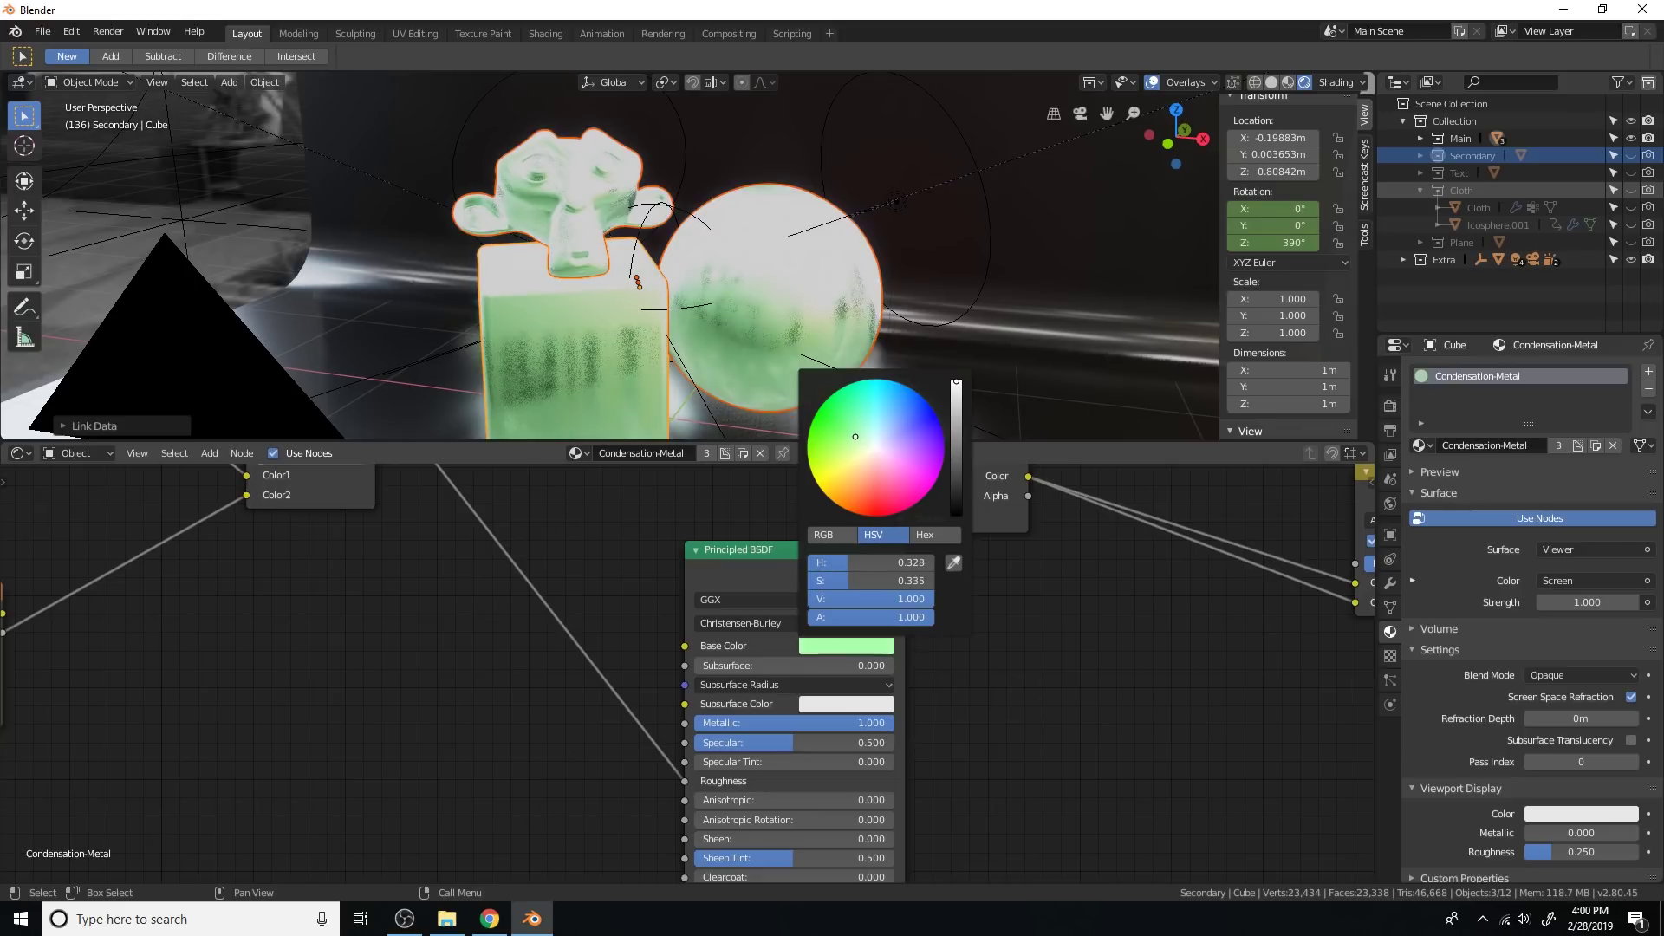
left_click_drag(856, 437, 855, 434)
Step: Delete the Shader to RGB, Add, Screen and viewer nodes and connect the Principled BSDF directly to the Material Output's Surface
scroll(855, 435, "down", 4)
scroll(1137, 680, "down", 5)
middle_click_drag(1209, 582, 884, 639)
left_click_drag(557, 596, 661, 605)
left_click_drag(1054, 736, 650, 532)
key("x")
left_click(469, 656, "ctrl+shift")
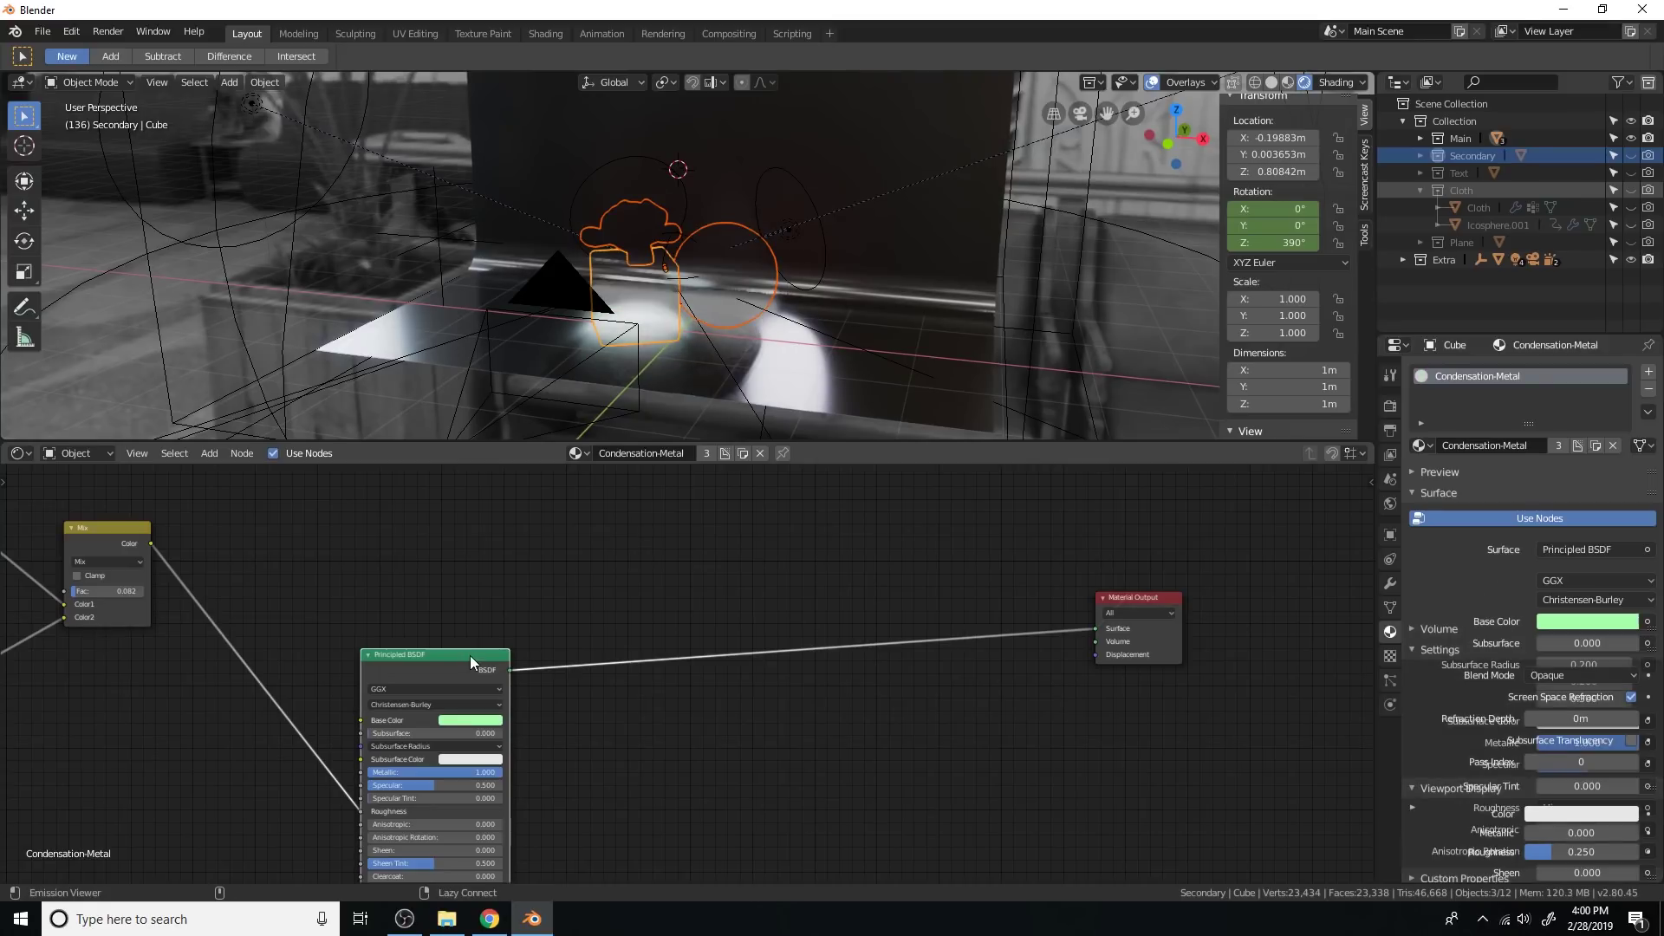
Step: Darken the light stop of the ColorRamp feeding the roughness Mix node to a mid grey with value 0.521
scroll(746, 325, "up", 4)
scroll(730, 309, "down", 1)
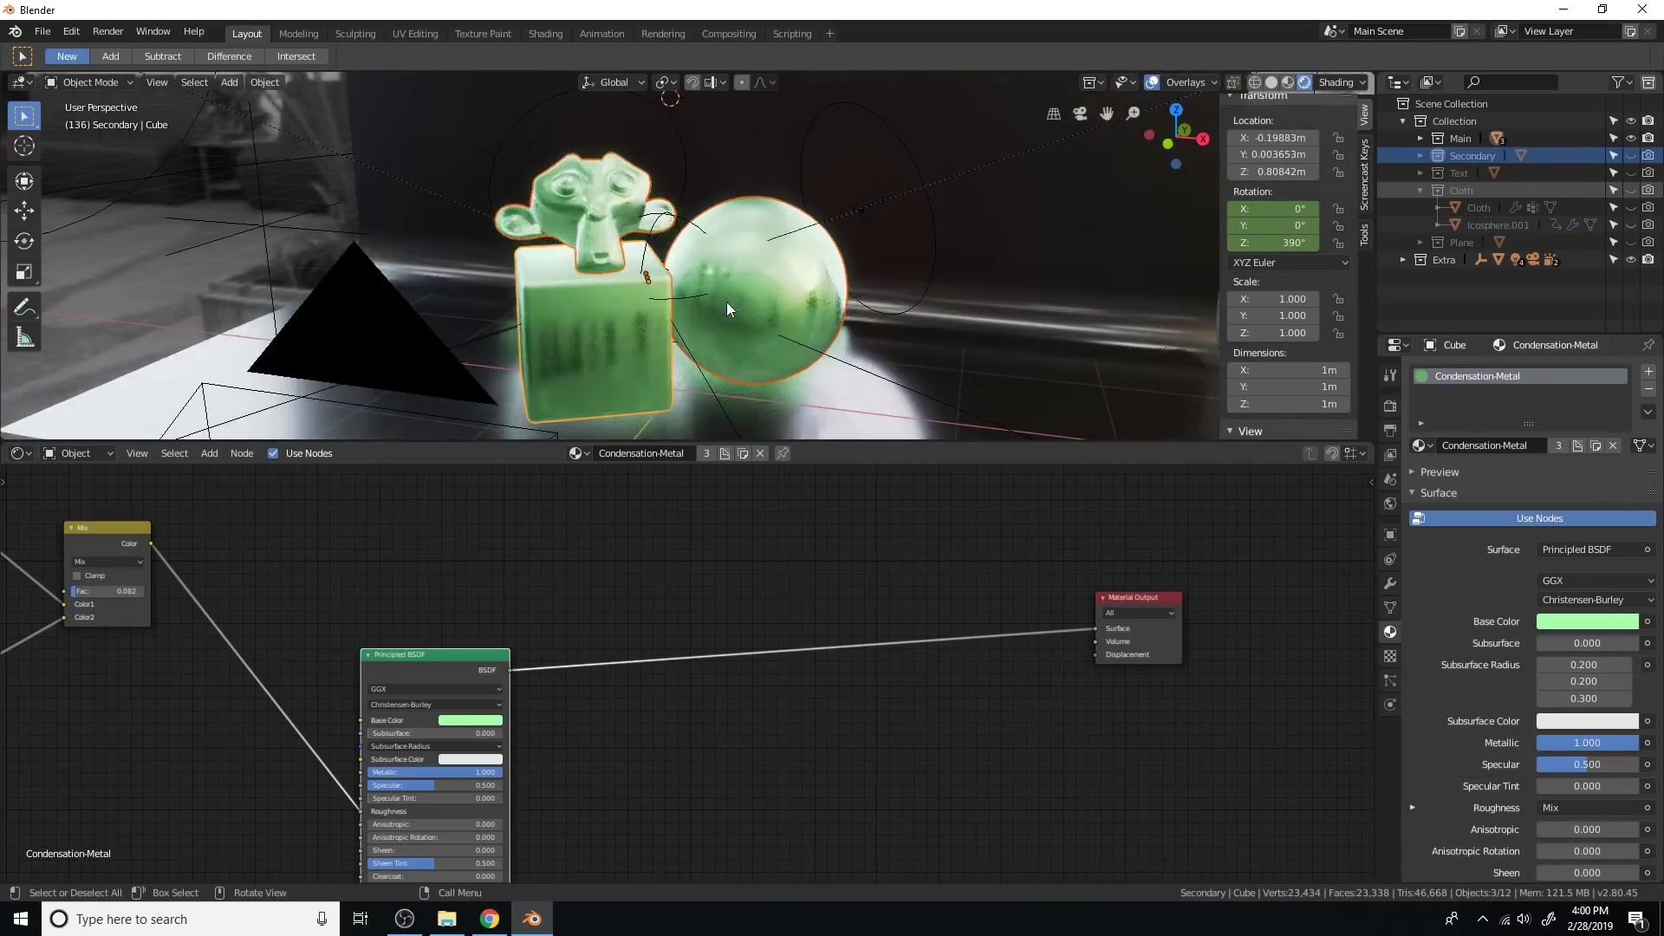
key("KP_0")
scroll(610, 588, "down", 4)
middle_click_drag(556, 592, 953, 589)
scroll(871, 600, "up", 4)
middle_click_drag(741, 598, 1115, 710)
scroll(797, 567, "up", 7)
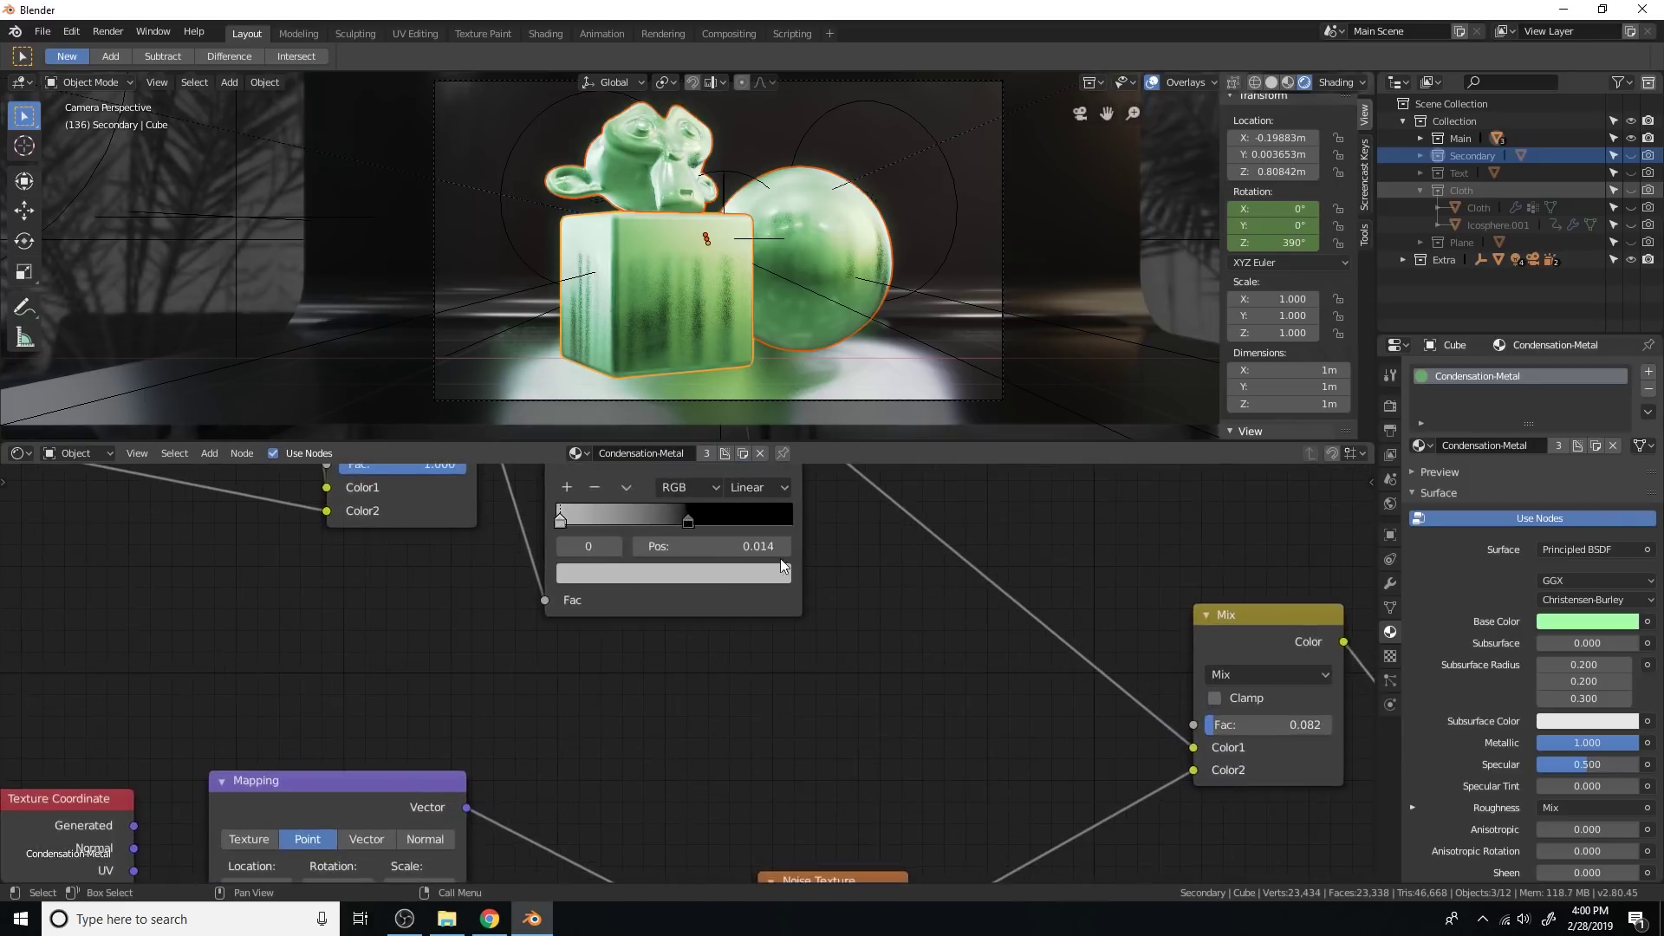
scroll(780, 565, "up", 2)
left_click(622, 643)
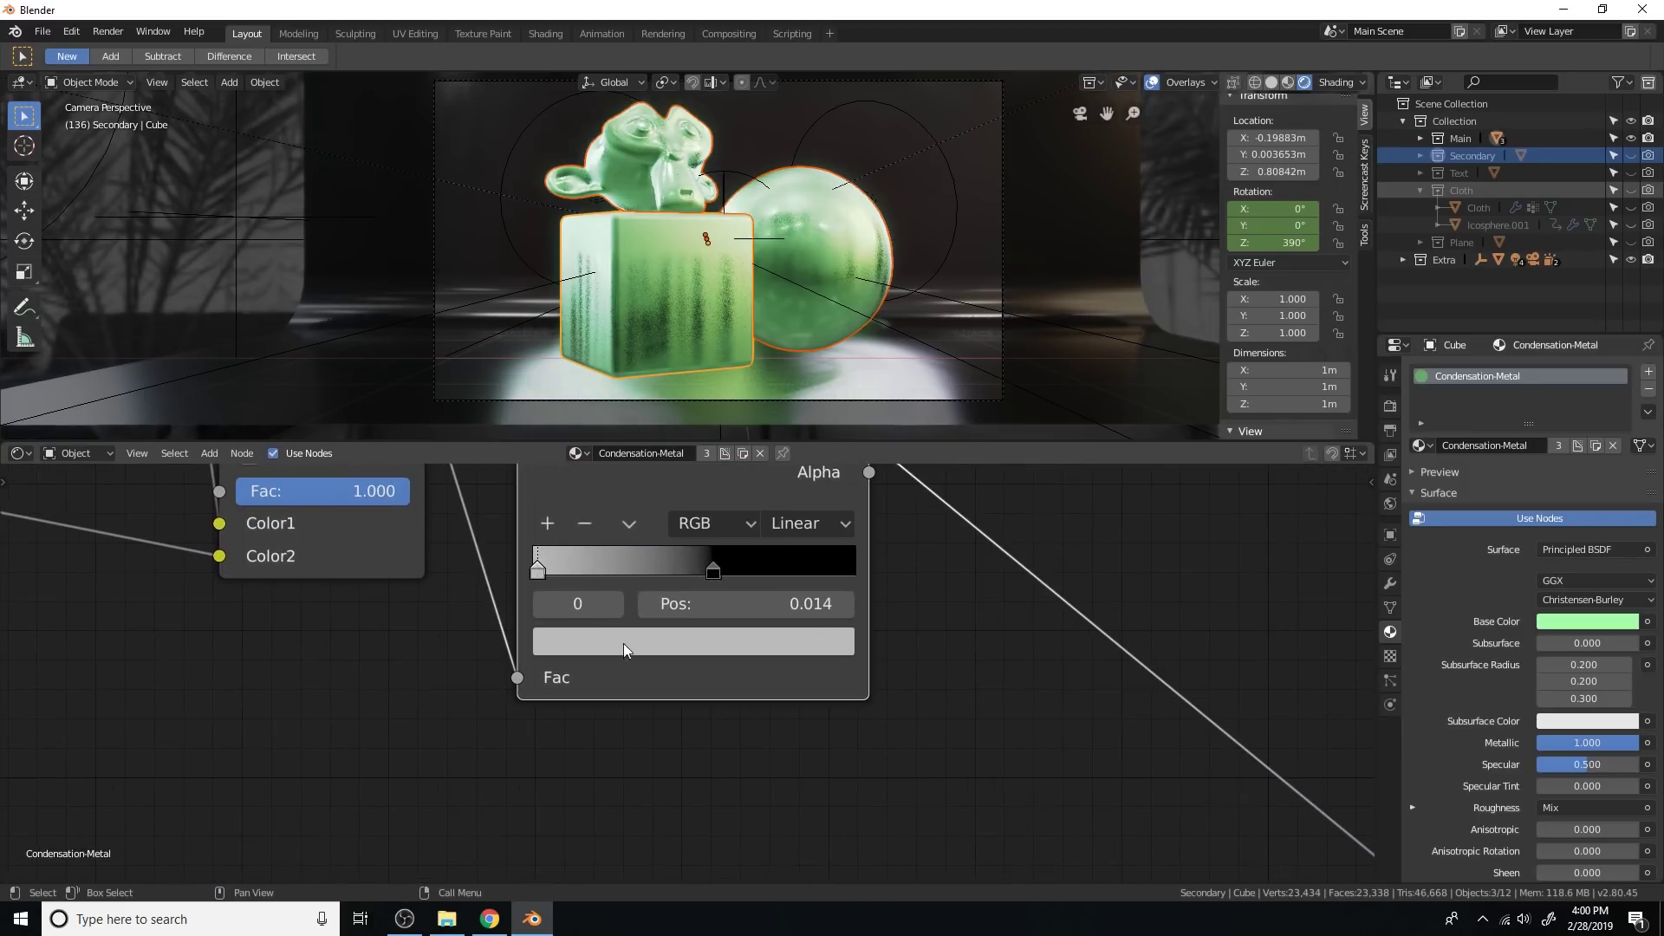
left_click(674, 644)
left_click(782, 326)
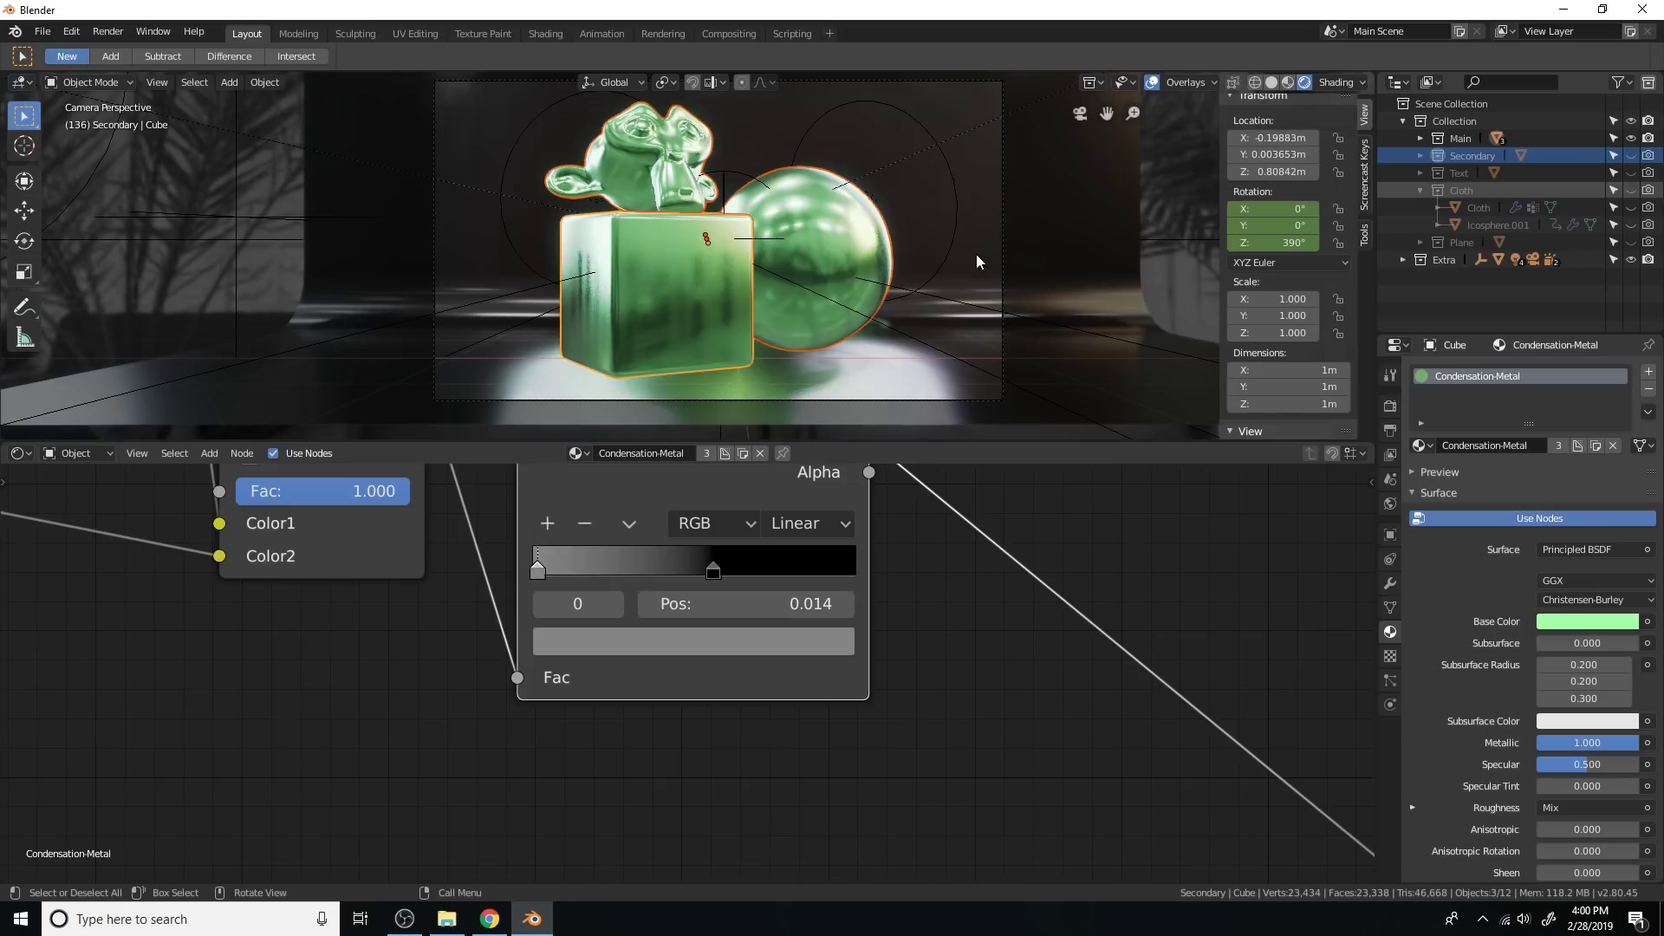
Step: Move the black stop of the roughness ColorRamp to position 0.391
scroll(920, 312, "up", 3)
scroll(839, 568, "down", 5)
scroll(813, 634, "up", 2)
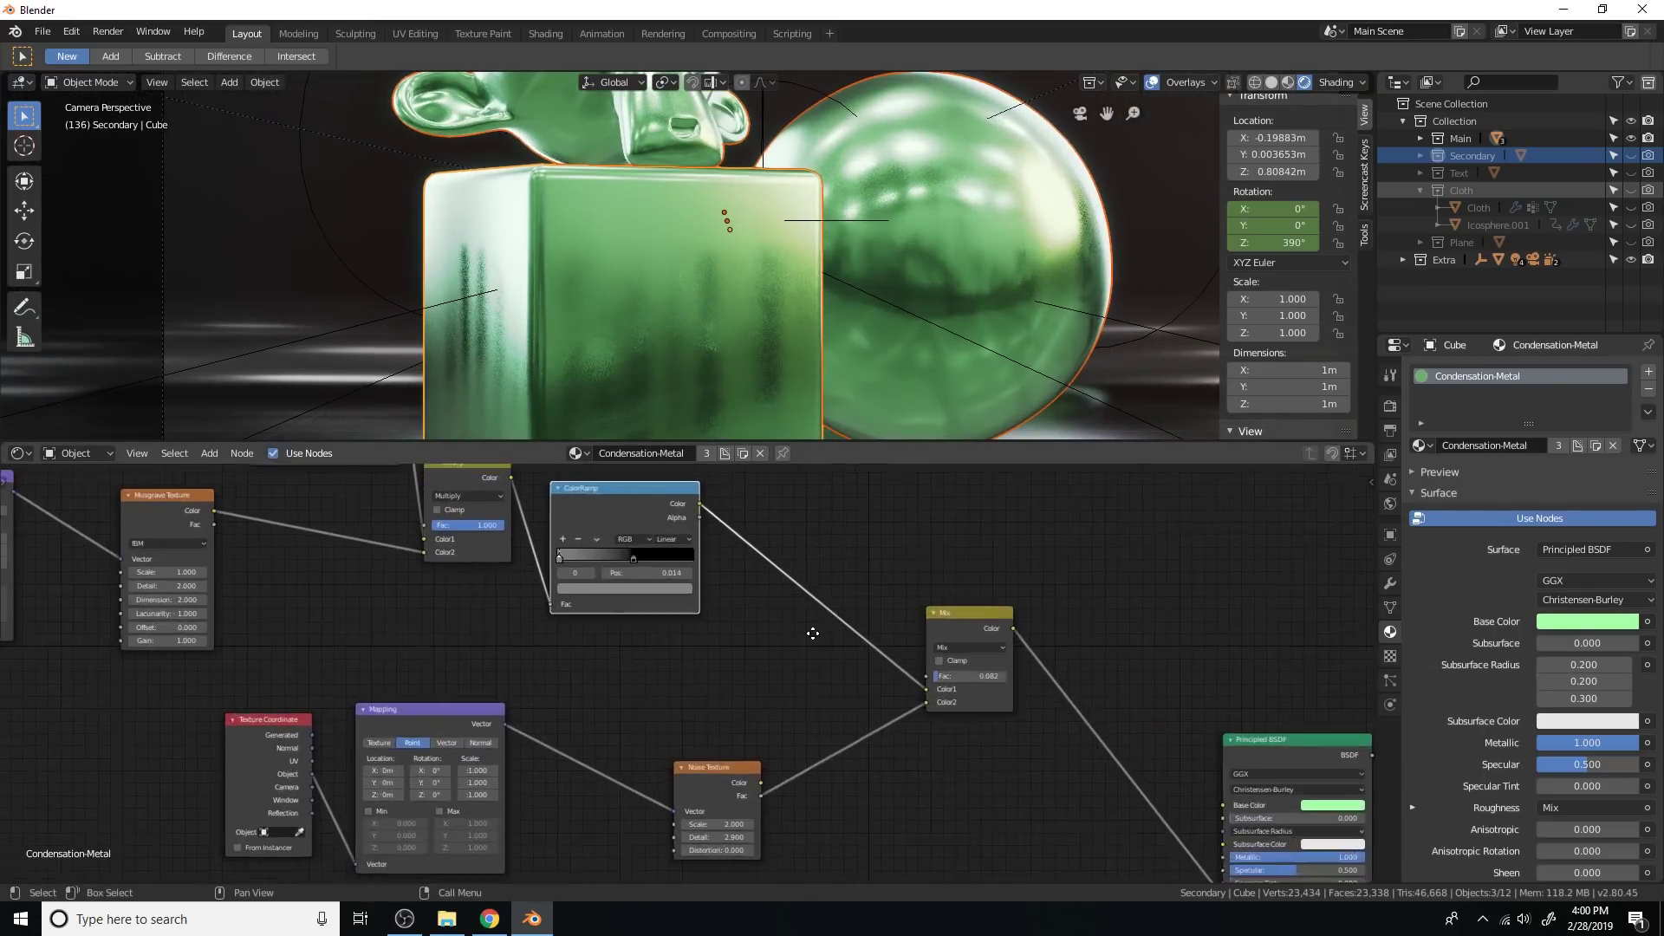
scroll(523, 562, "up", 2)
left_click(703, 555)
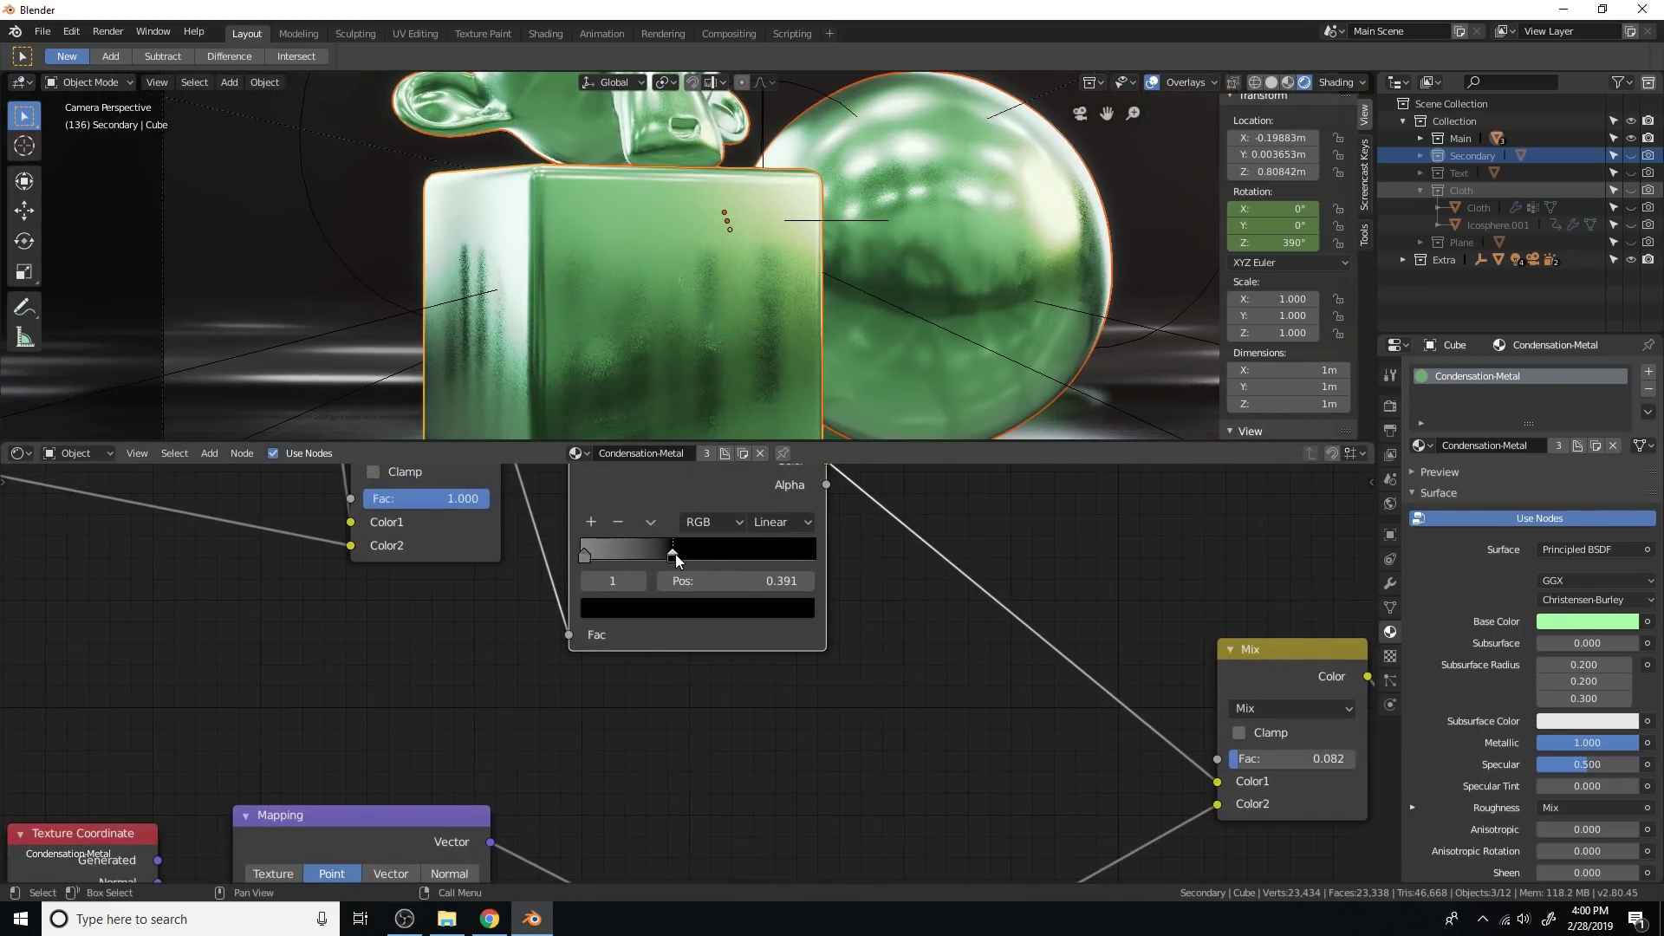
Step: Edit the Strength of the Bump node connected to the Principled BSDF's Normal input
scroll(917, 593, "down", 5)
middle_click_drag(792, 597, 751, 511)
scroll(1019, 690, "up", 2)
scroll(758, 596, "up", 2)
scroll(637, 621, "up", 1)
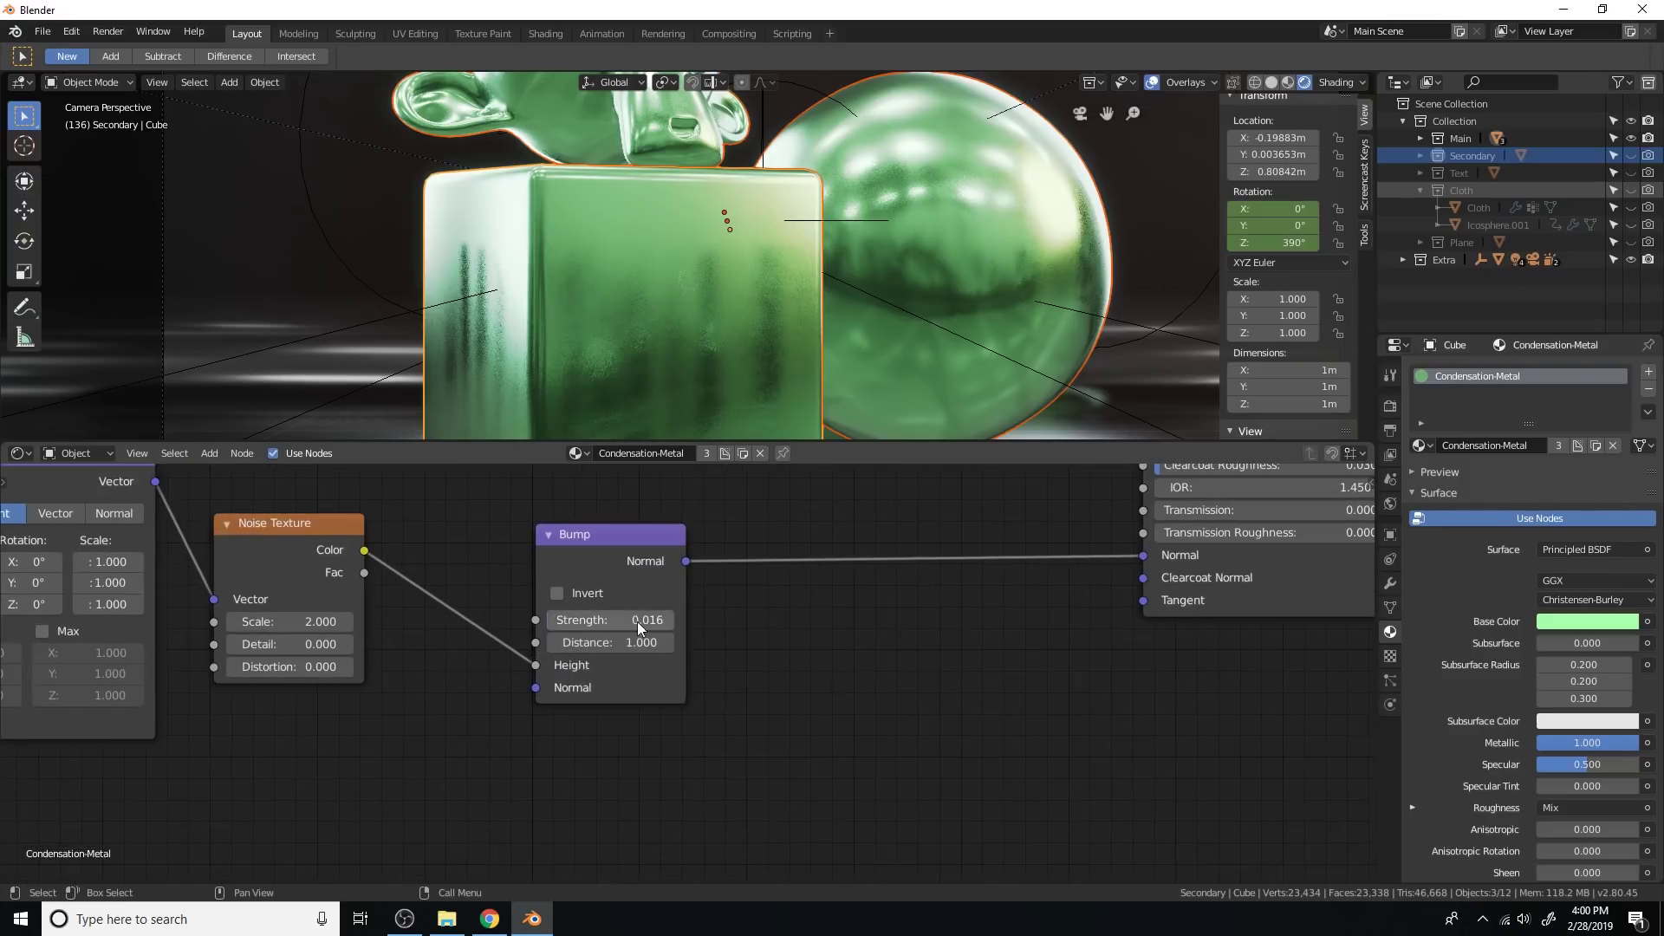
key("Return")
Step: Raise the Fac of the Mix node following the scale-100 Noise Texture to 0.873
key("Home")
scroll(902, 716, "up", 5)
middle_click_drag(837, 706, 997, 661)
scroll(996, 661, "up", 2)
middle_click_drag(689, 730, 813, 719)
scroll(812, 720, "up", 4)
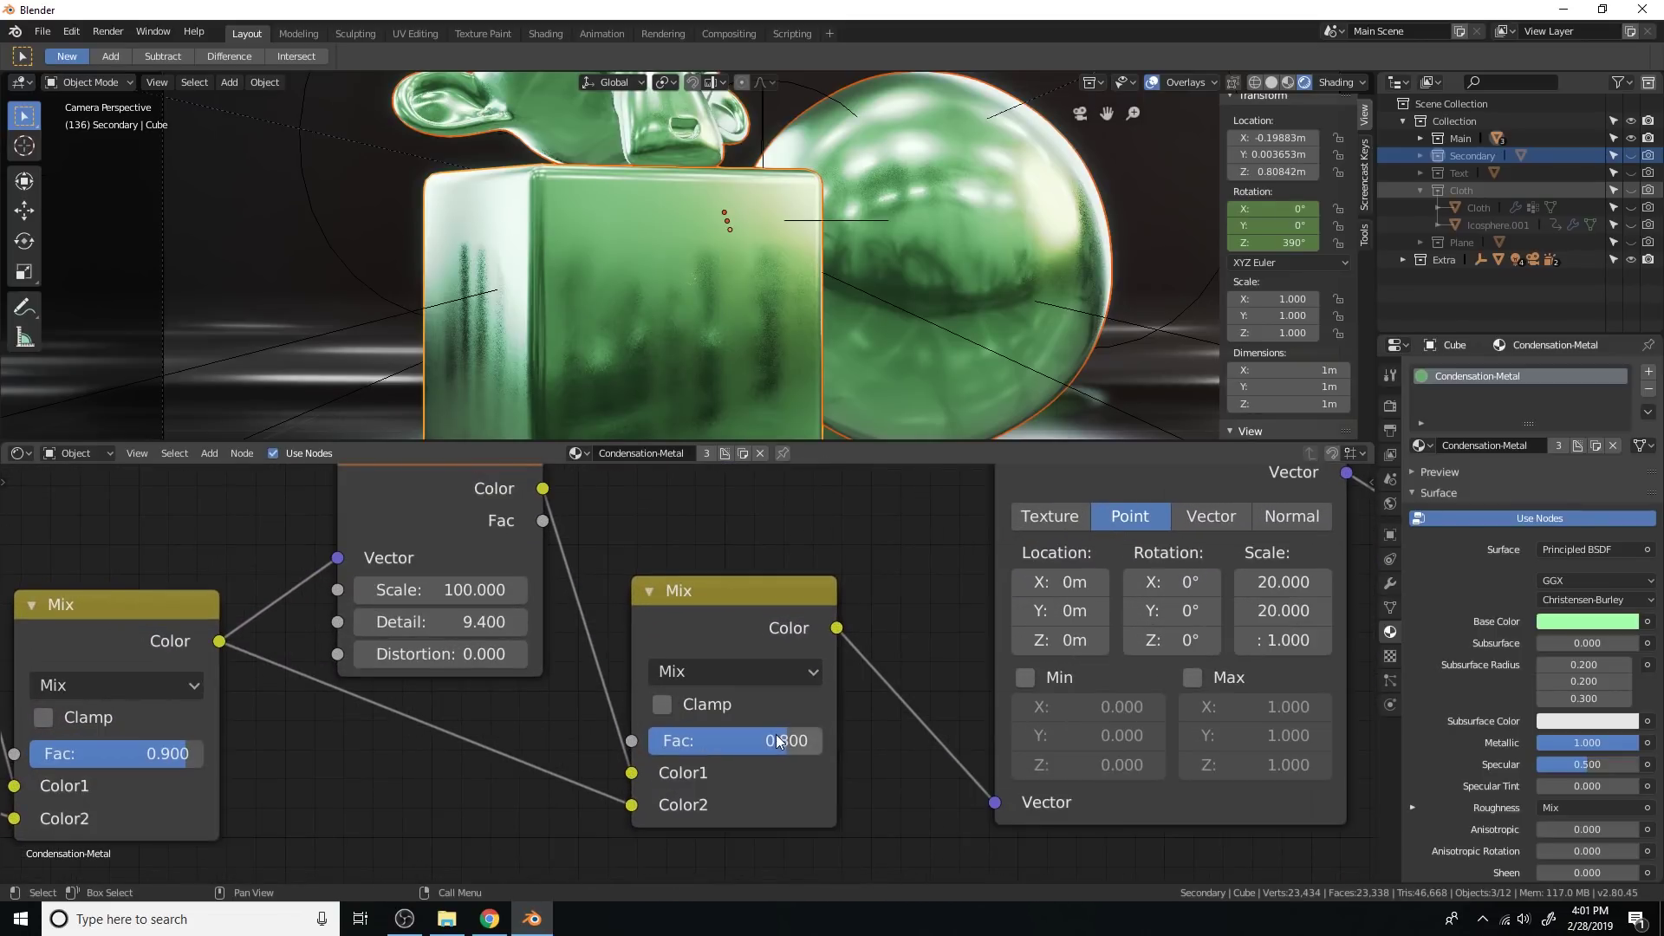
left_click_drag(735, 740, 744, 740)
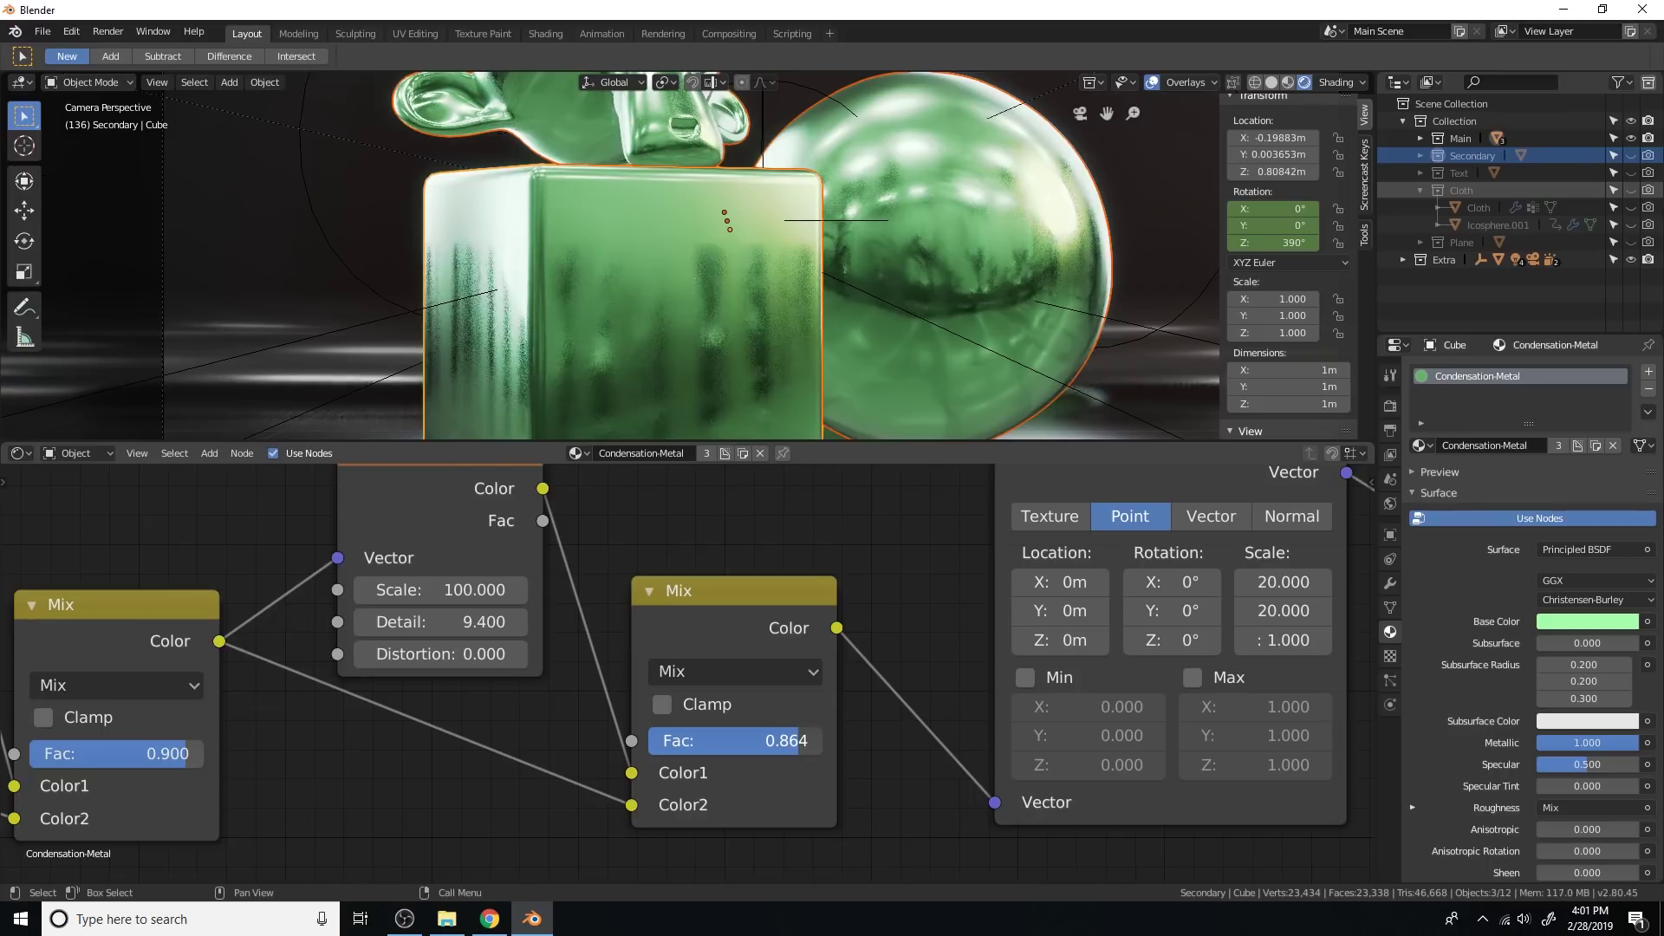
Step: Set the Fac of the Mix node following the scale-400 Noise Texture to 0.955
scroll(792, 742, "down", 4)
middle_click_drag(792, 743, 1046, 687)
scroll(589, 697, "up", 6)
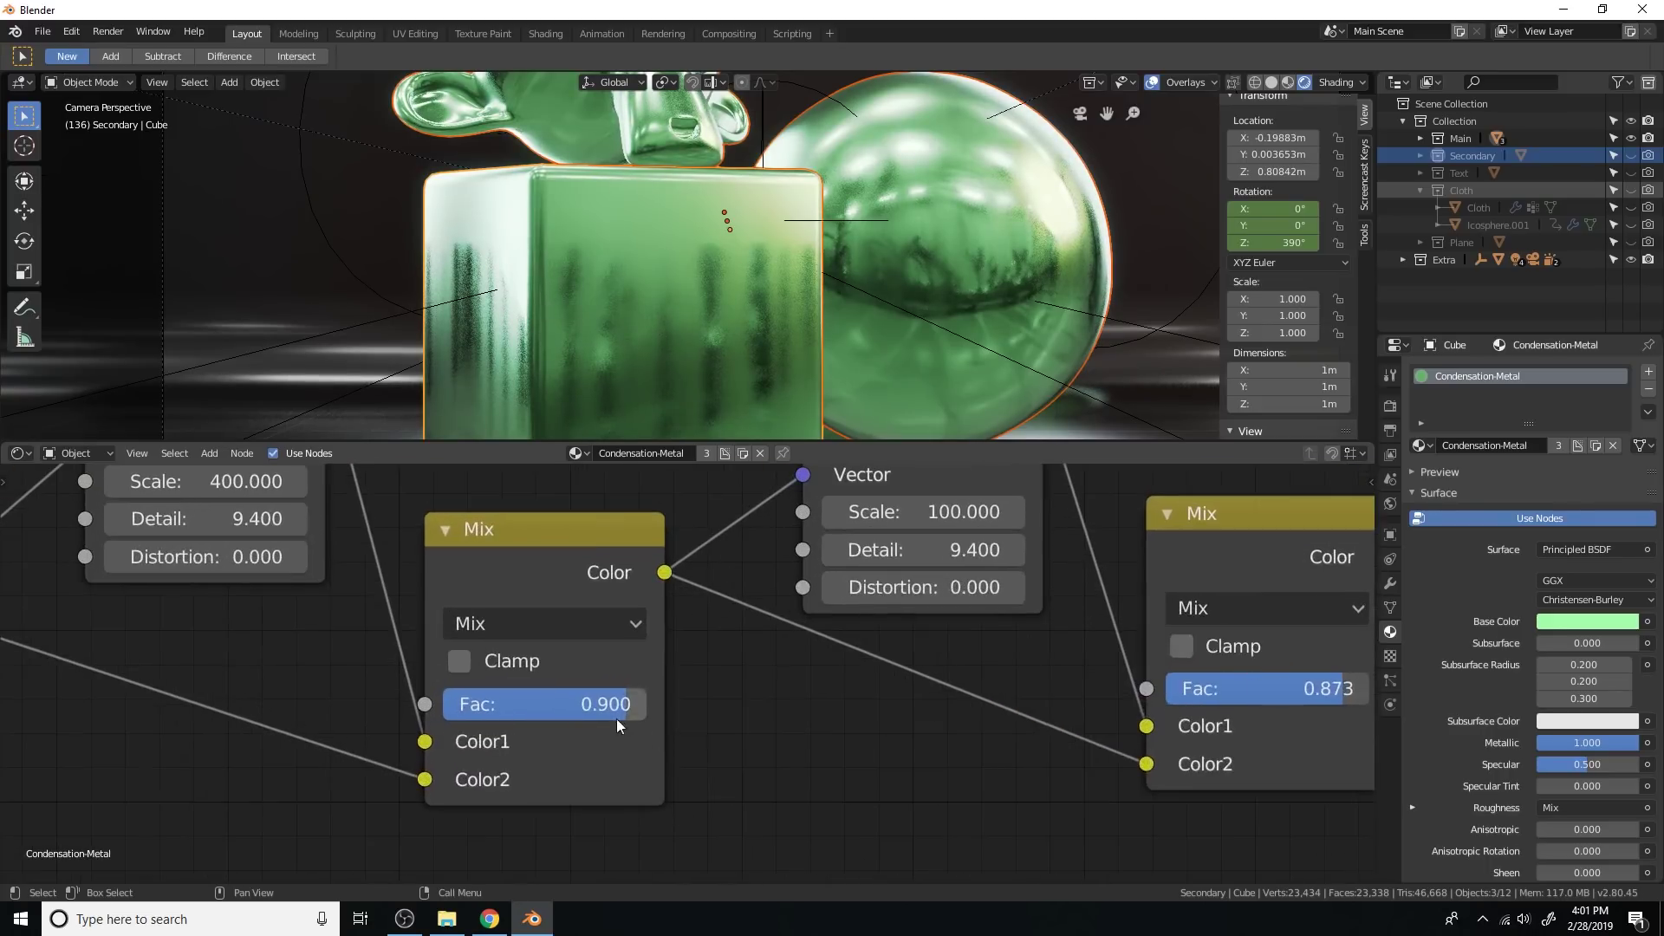
left_click_drag(592, 704, 606, 703)
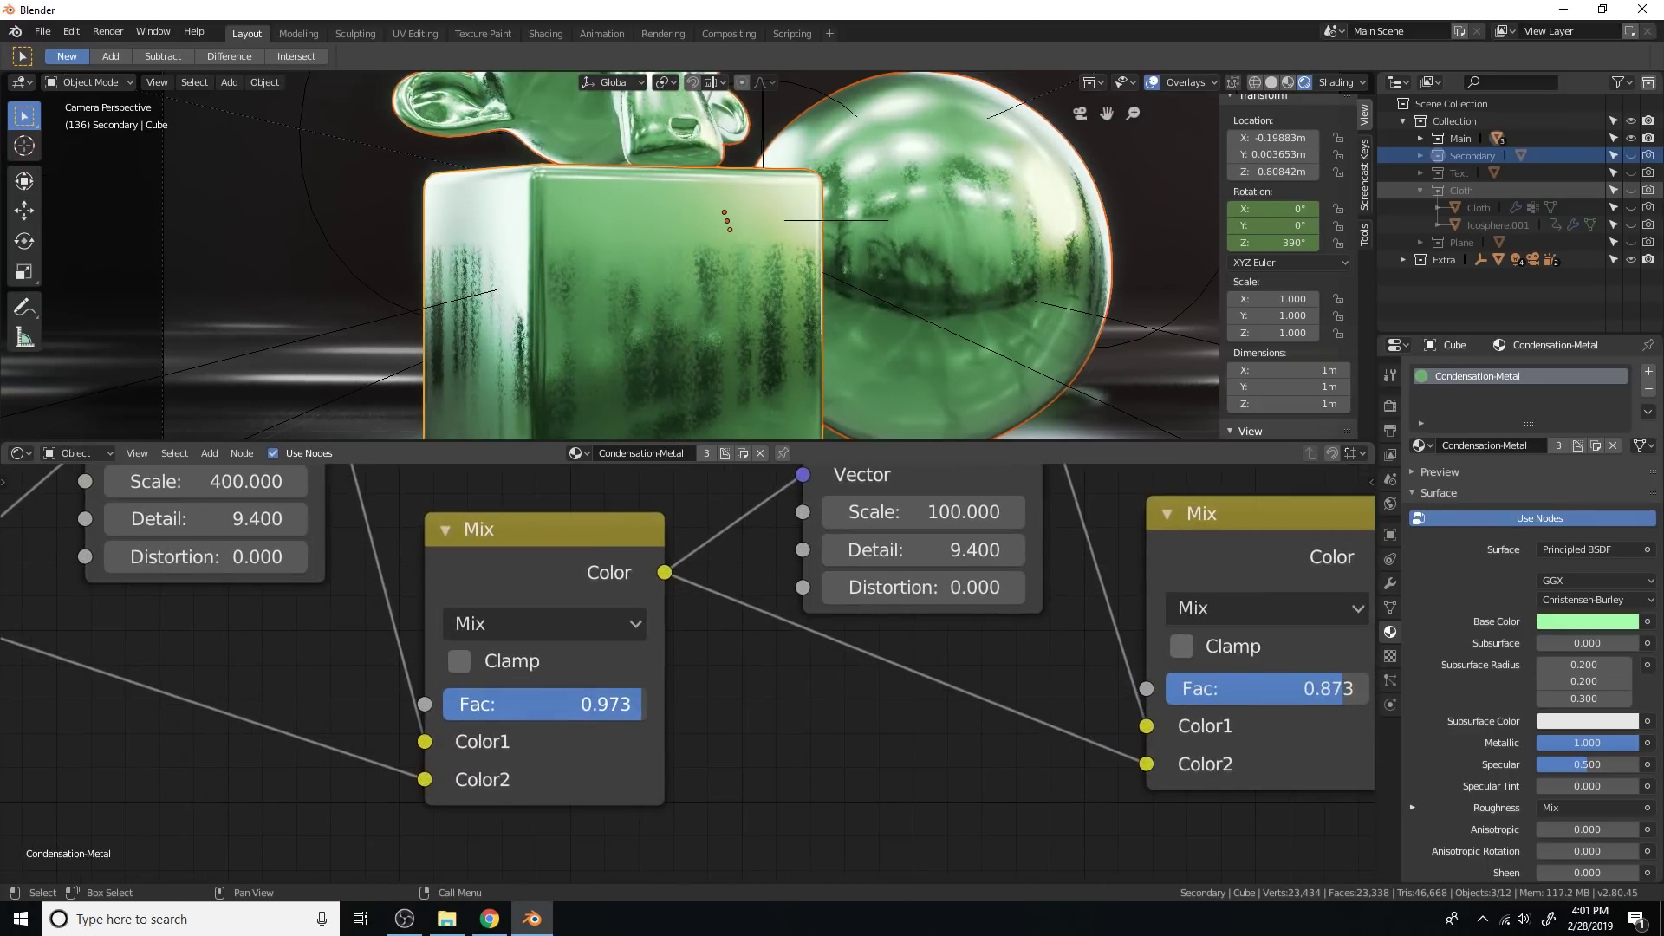
left_click_drag(641, 705, 637, 705)
Step: Raise the Fac of the Mix node feeding the 20-scale Mapping node to 1.000
scroll(866, 680, "down", 4)
middle_click_drag(1010, 665, 655, 658)
left_click_drag(869, 685, 891, 685)
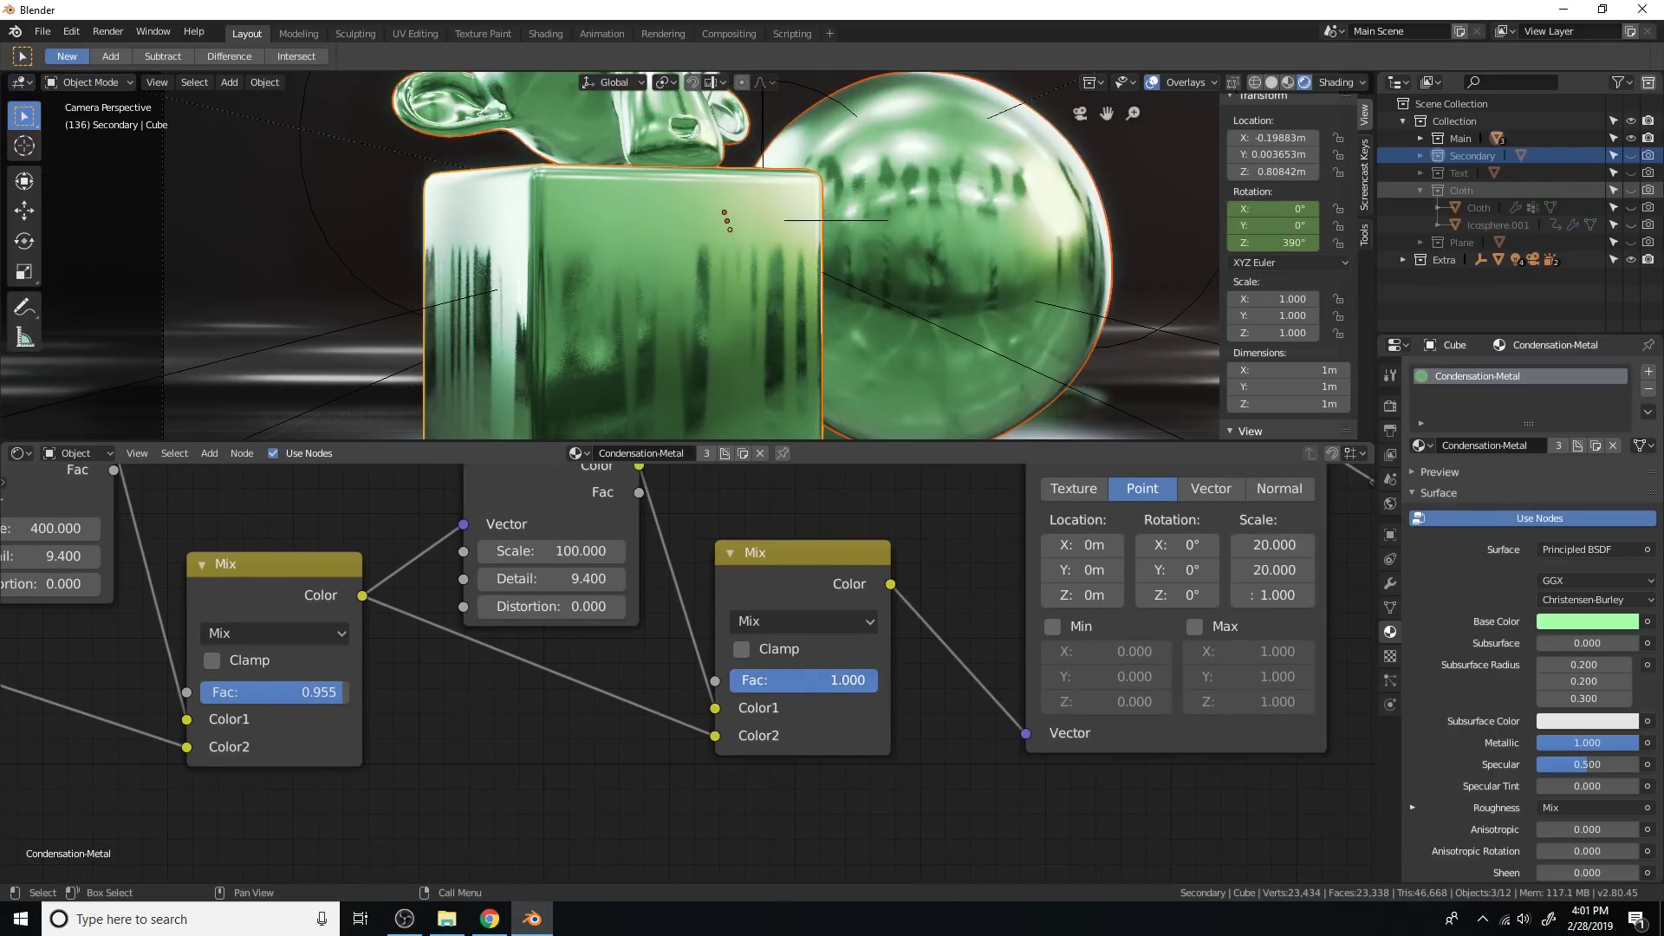
Step: Darken the grey stop of the ColorRamp after the Multiply node to value 0.402 and inspect the objects
scroll(876, 658, "down", 10)
middle_click_drag(979, 618, 623, 734)
scroll(895, 658, "up", 8)
middle_click_drag(946, 661, 524, 563)
scroll(624, 598, "up", 2)
left_click(972, 793)
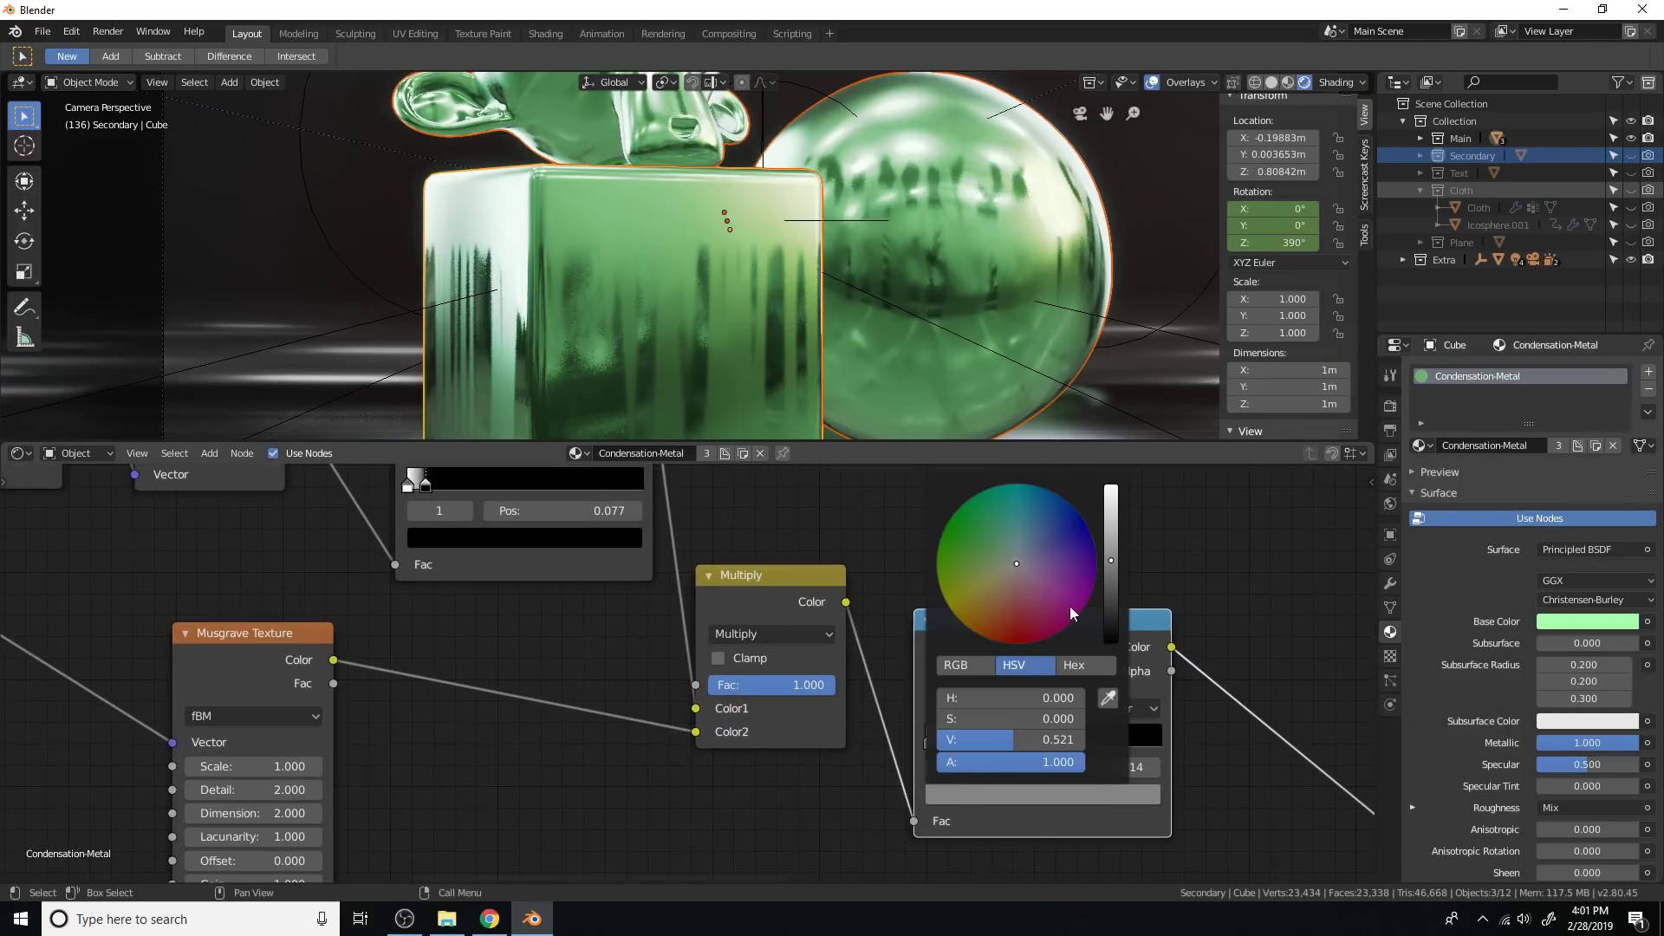
left_click_drag(1111, 561, 1111, 581)
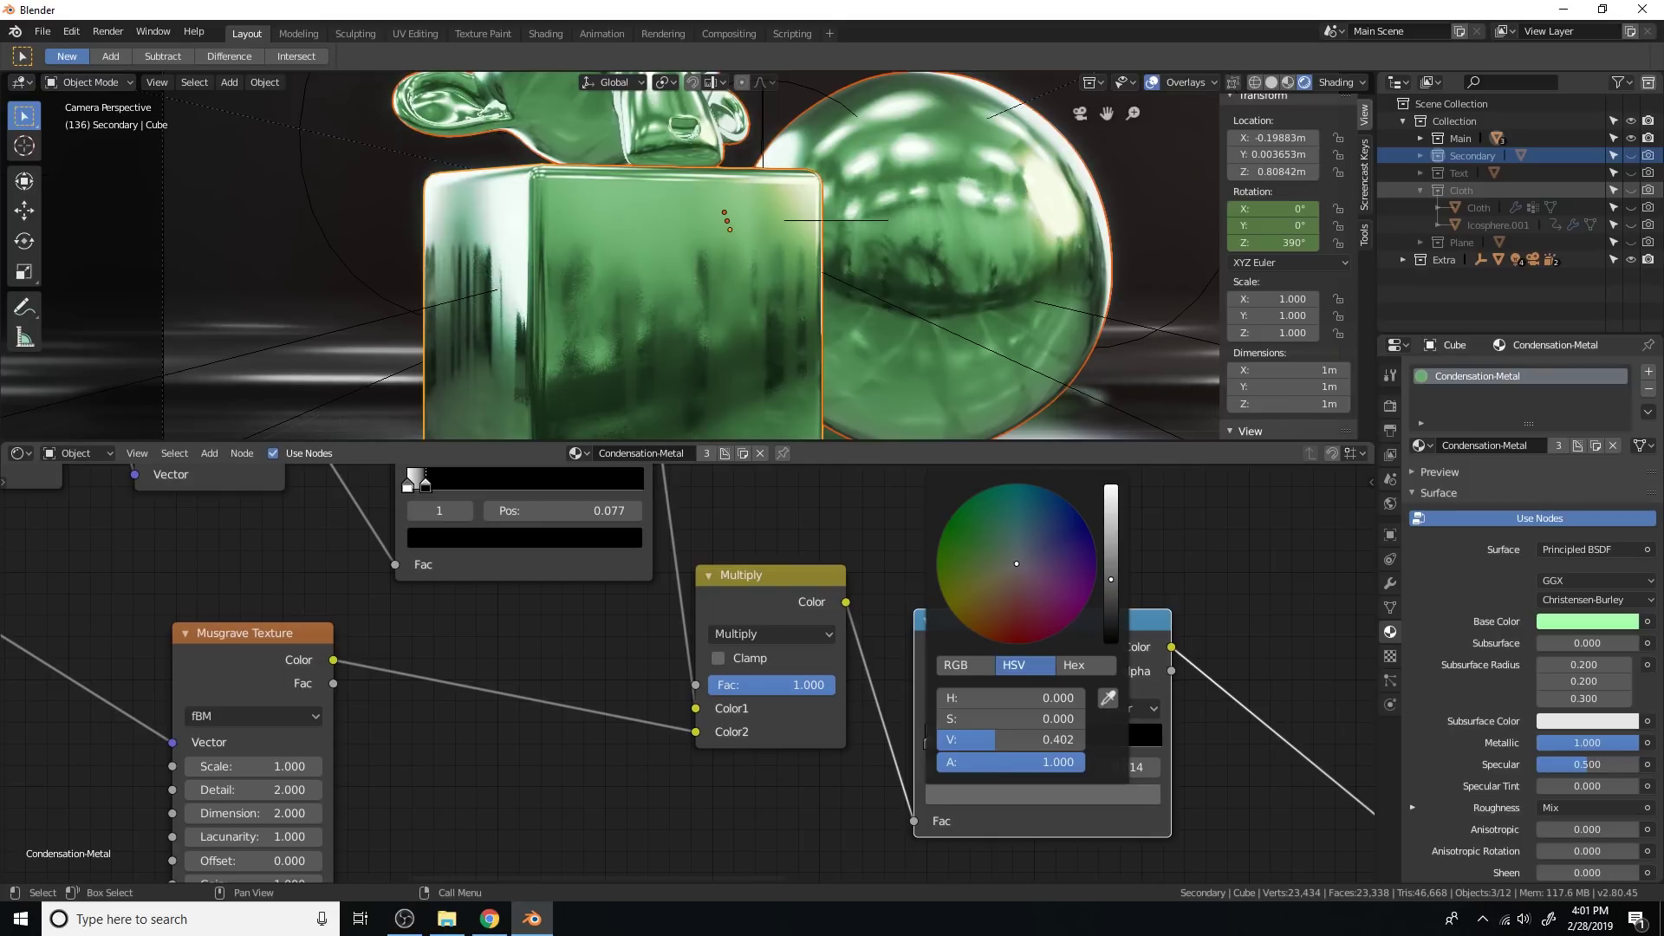
mouse_move(1023, 286)
middle_mouse_down()
mouse_move(997, 253)
mouse_move(953, 262)
mouse_move(1042, 263)
mouse_move(1053, 286)
middle_mouse_up()
Step: Lighten the ColorRamp's grey stop slightly and check the metal from another angle and through the camera
left_click(1054, 802)
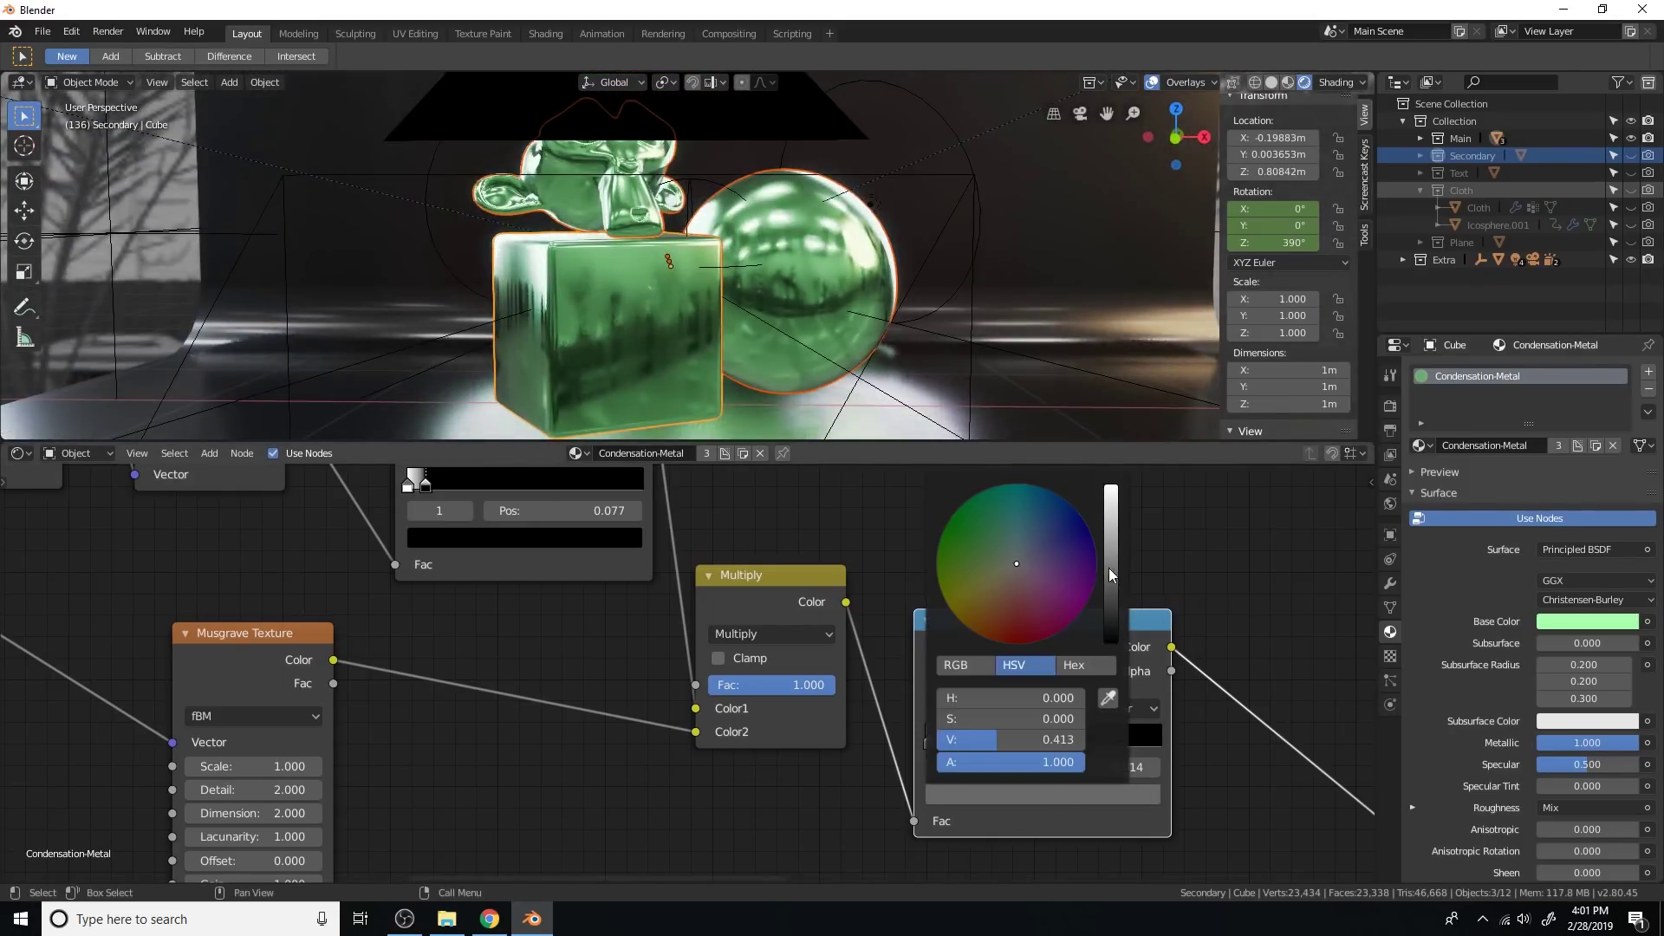
left_click_drag(1113, 575, 1113, 559)
middle_click_drag(1107, 298, 972, 304)
key("KP_0")
scroll(799, 616, "down", 6)
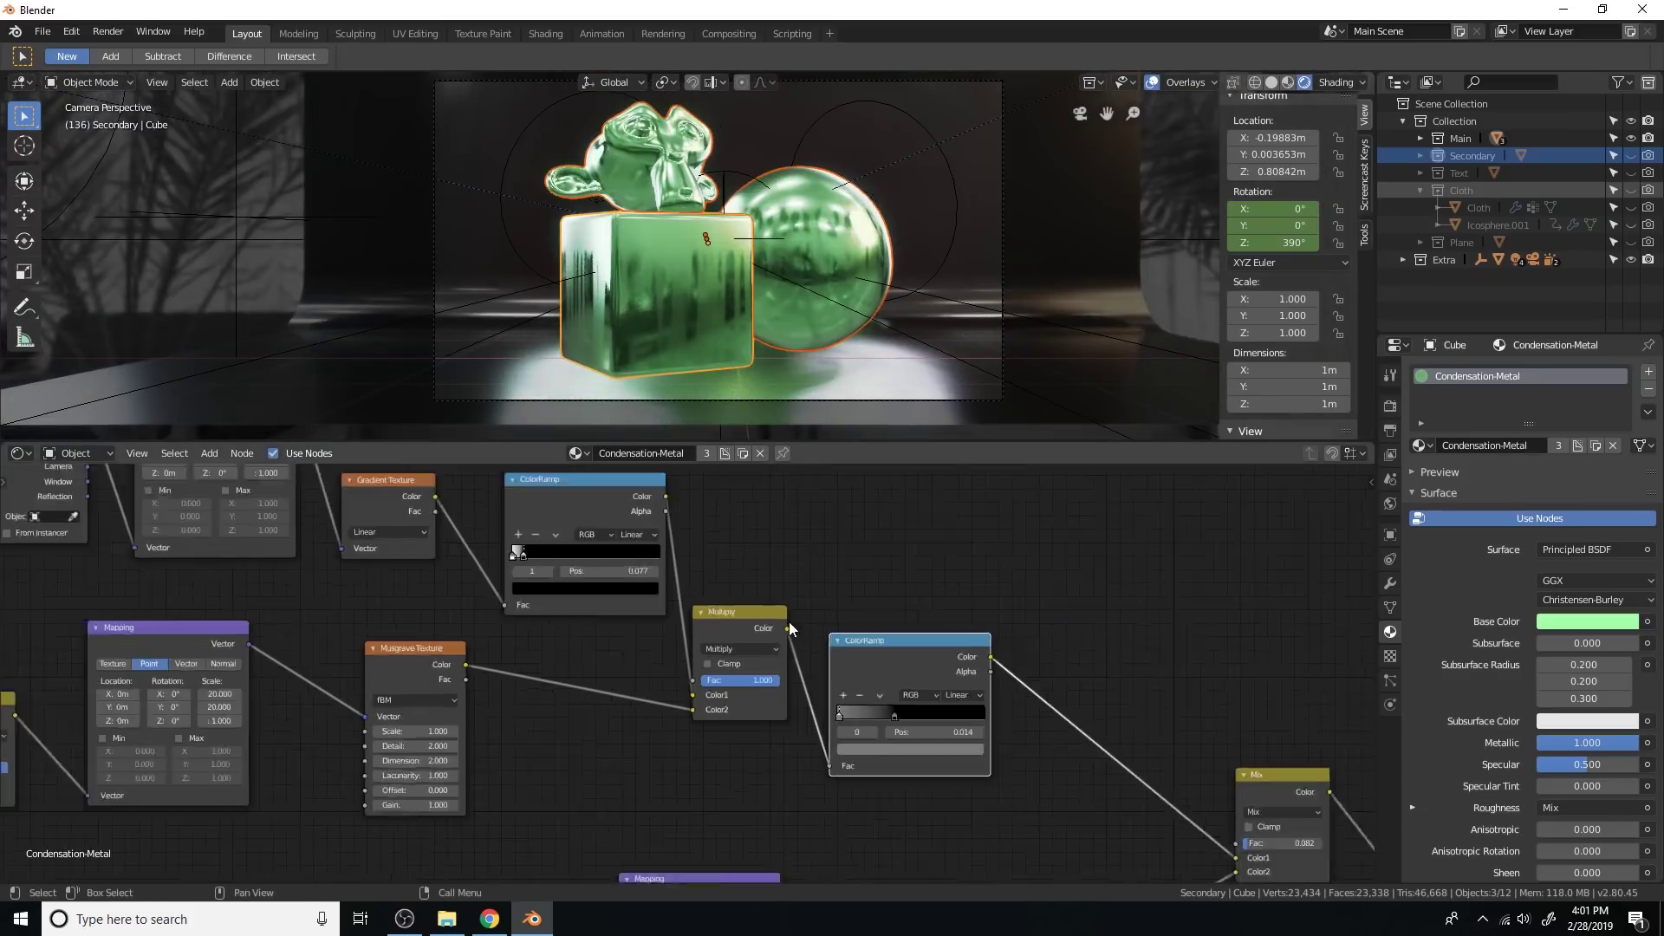
Step: Set the Fac of the Mix node between the scale-100 Noise Texture and the Mapping node to 0.982
scroll(876, 371, "up", 6)
scroll(974, 647, "up", 6)
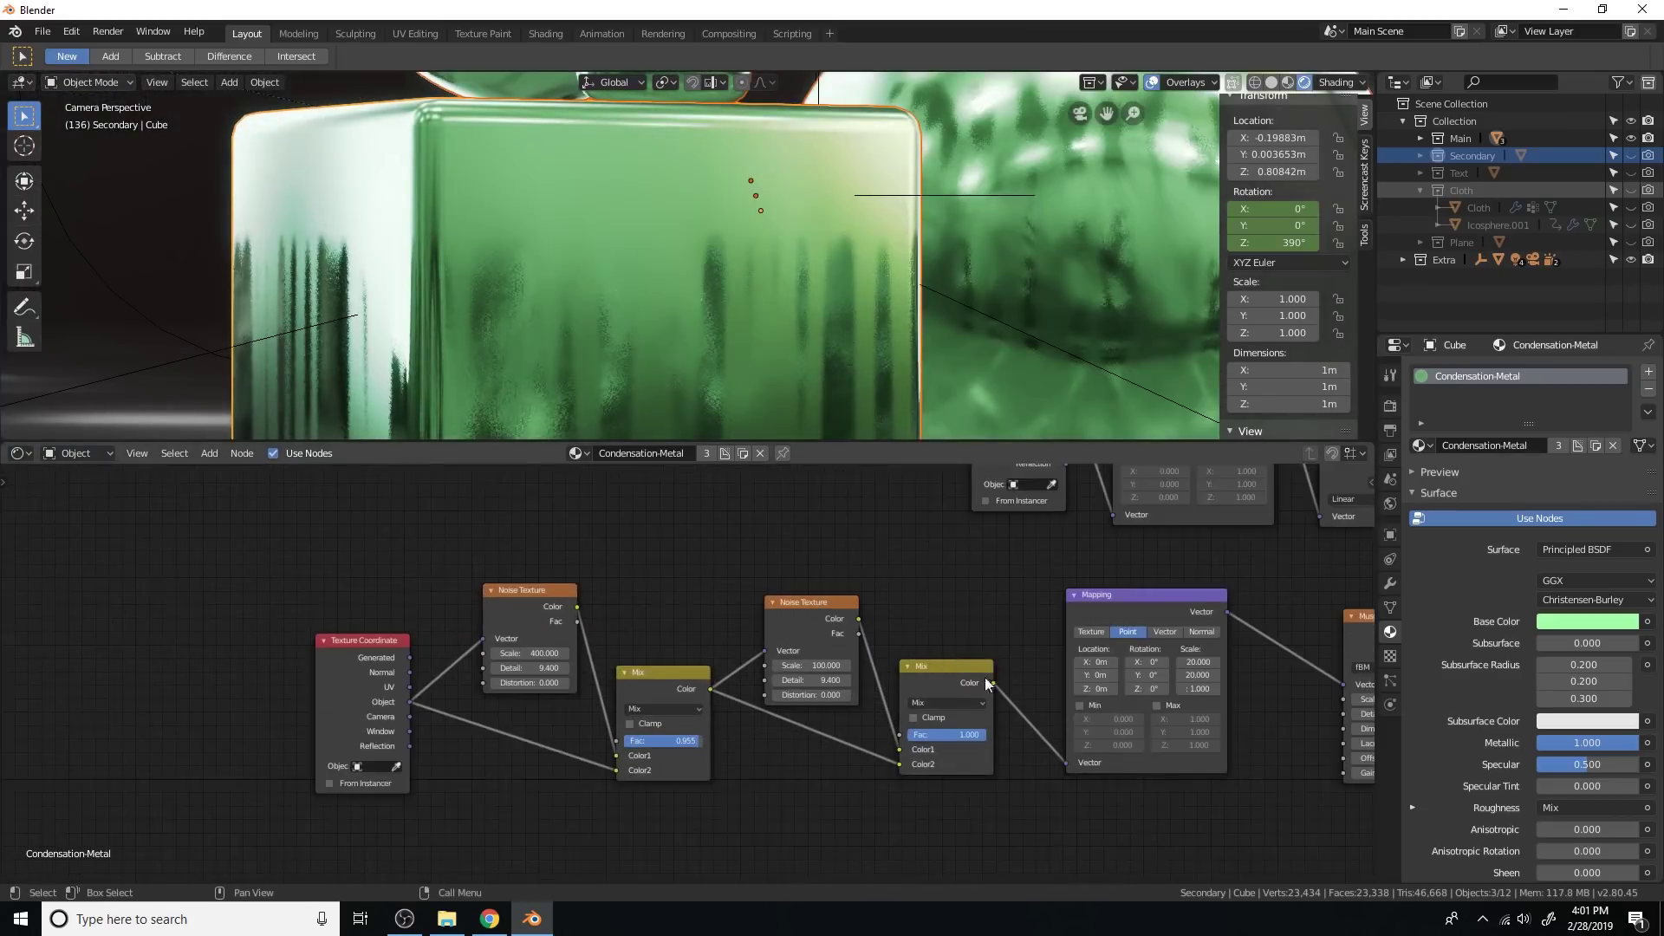
mouse_move(724, 656)
left_mouse_down()
mouse_move(706, 656)
mouse_move(723, 656)
left_mouse_up()
scroll(842, 306, "down", 5)
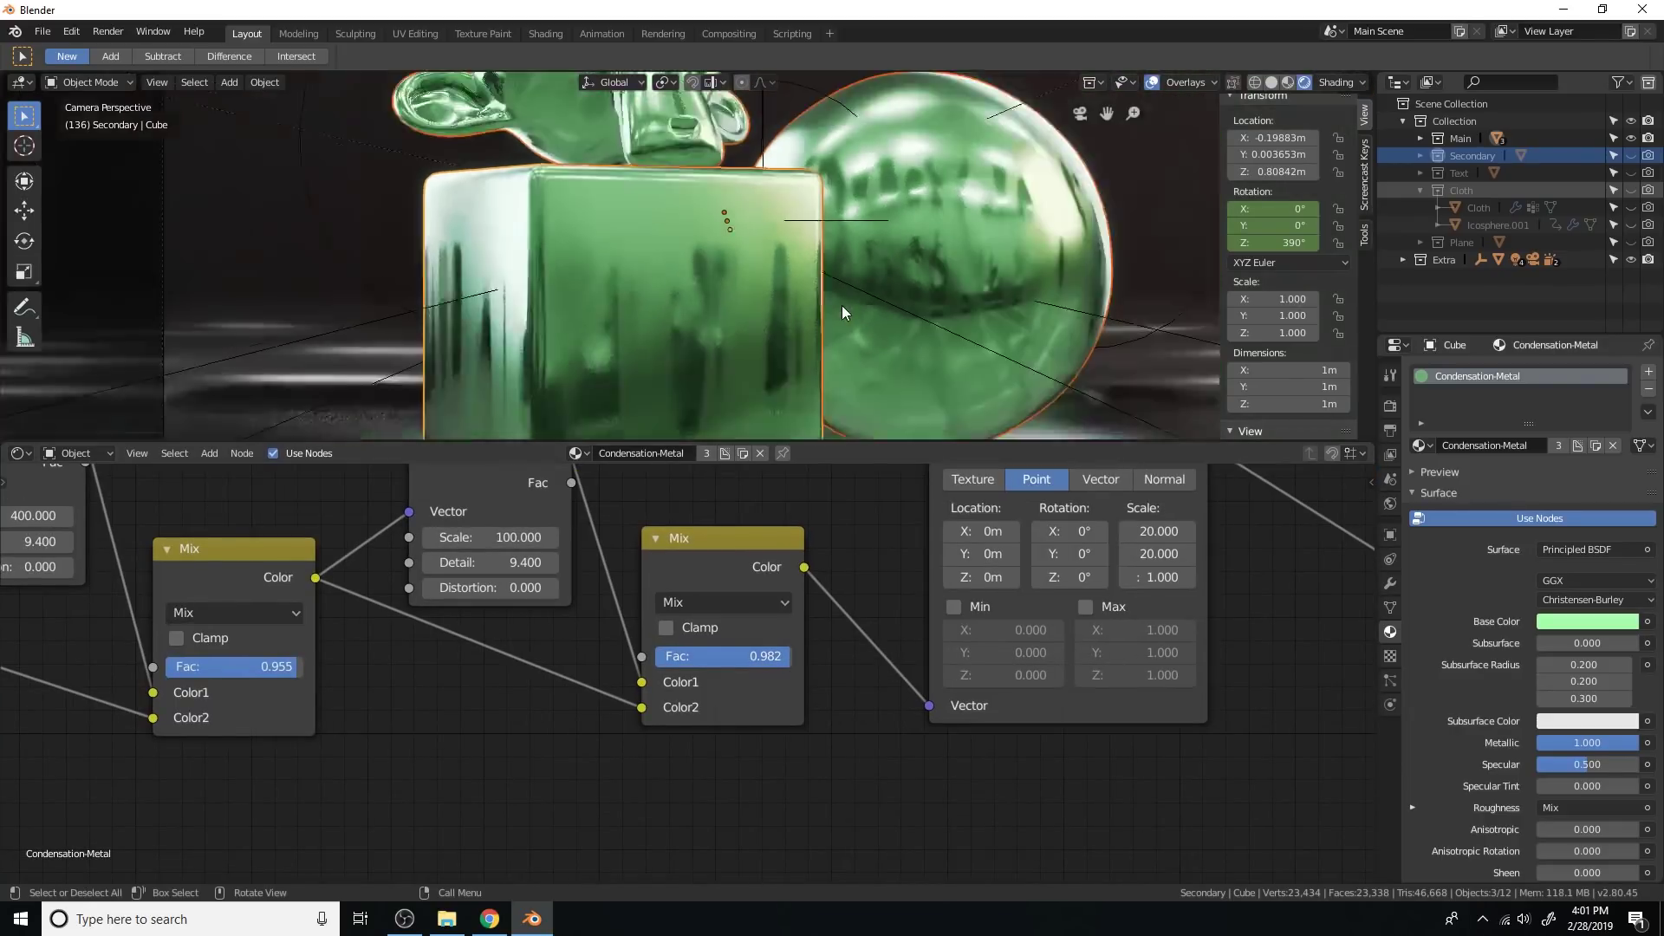
Step: Set the X Location of the Mapping node feeding the Gradient Texture to -0.8 m and check the objects
scroll(1125, 654, "down", 8)
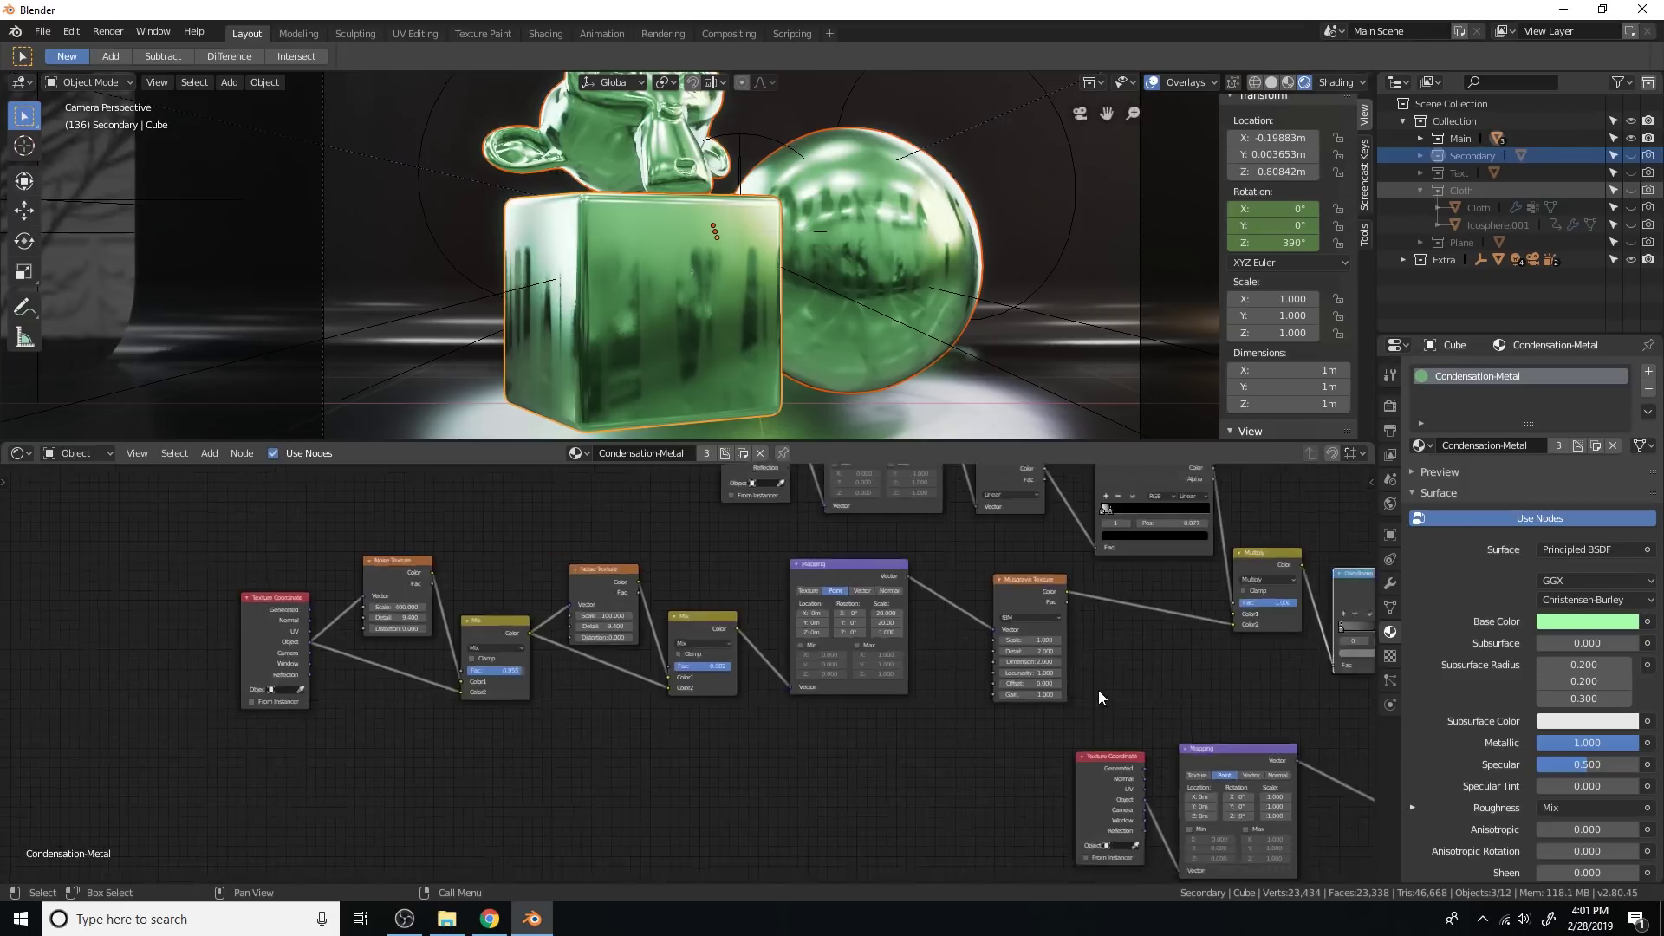
middle_click_drag(1085, 691, 752, 612)
middle_click_drag(971, 680, 913, 691)
scroll(912, 688, "up", 10)
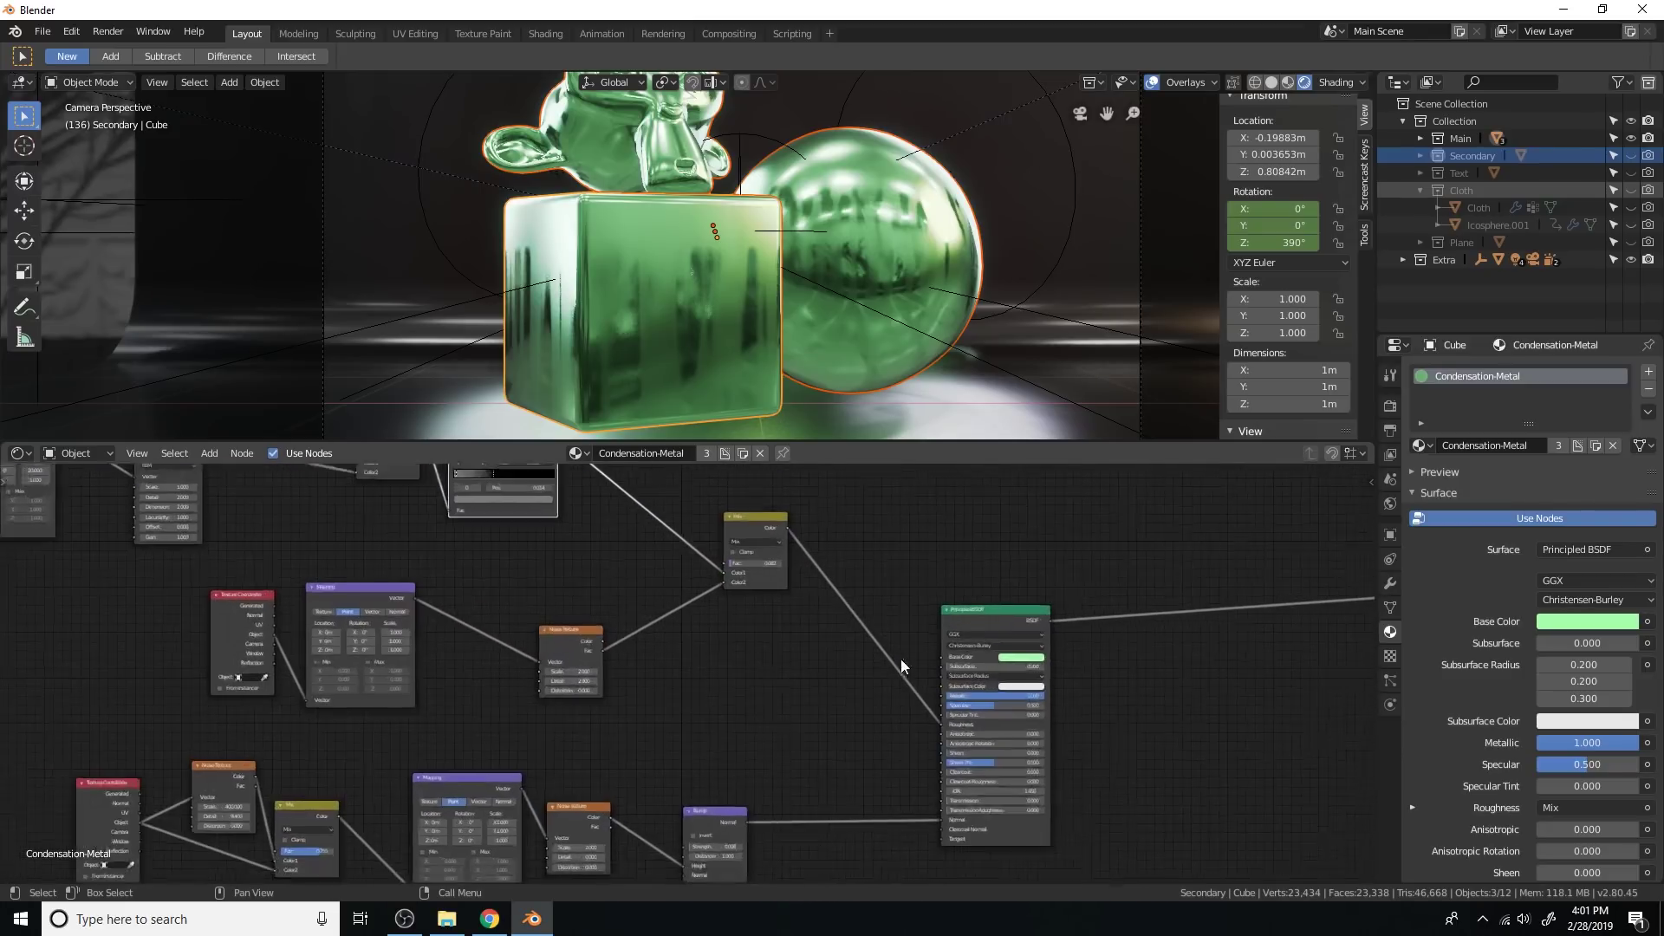
middle_click_drag(760, 504, 983, 713)
middle_click_drag(851, 620, 1157, 733)
scroll(1152, 733, "up", 4)
middle_click_drag(676, 644, 974, 752)
scroll(962, 745, "up", 12)
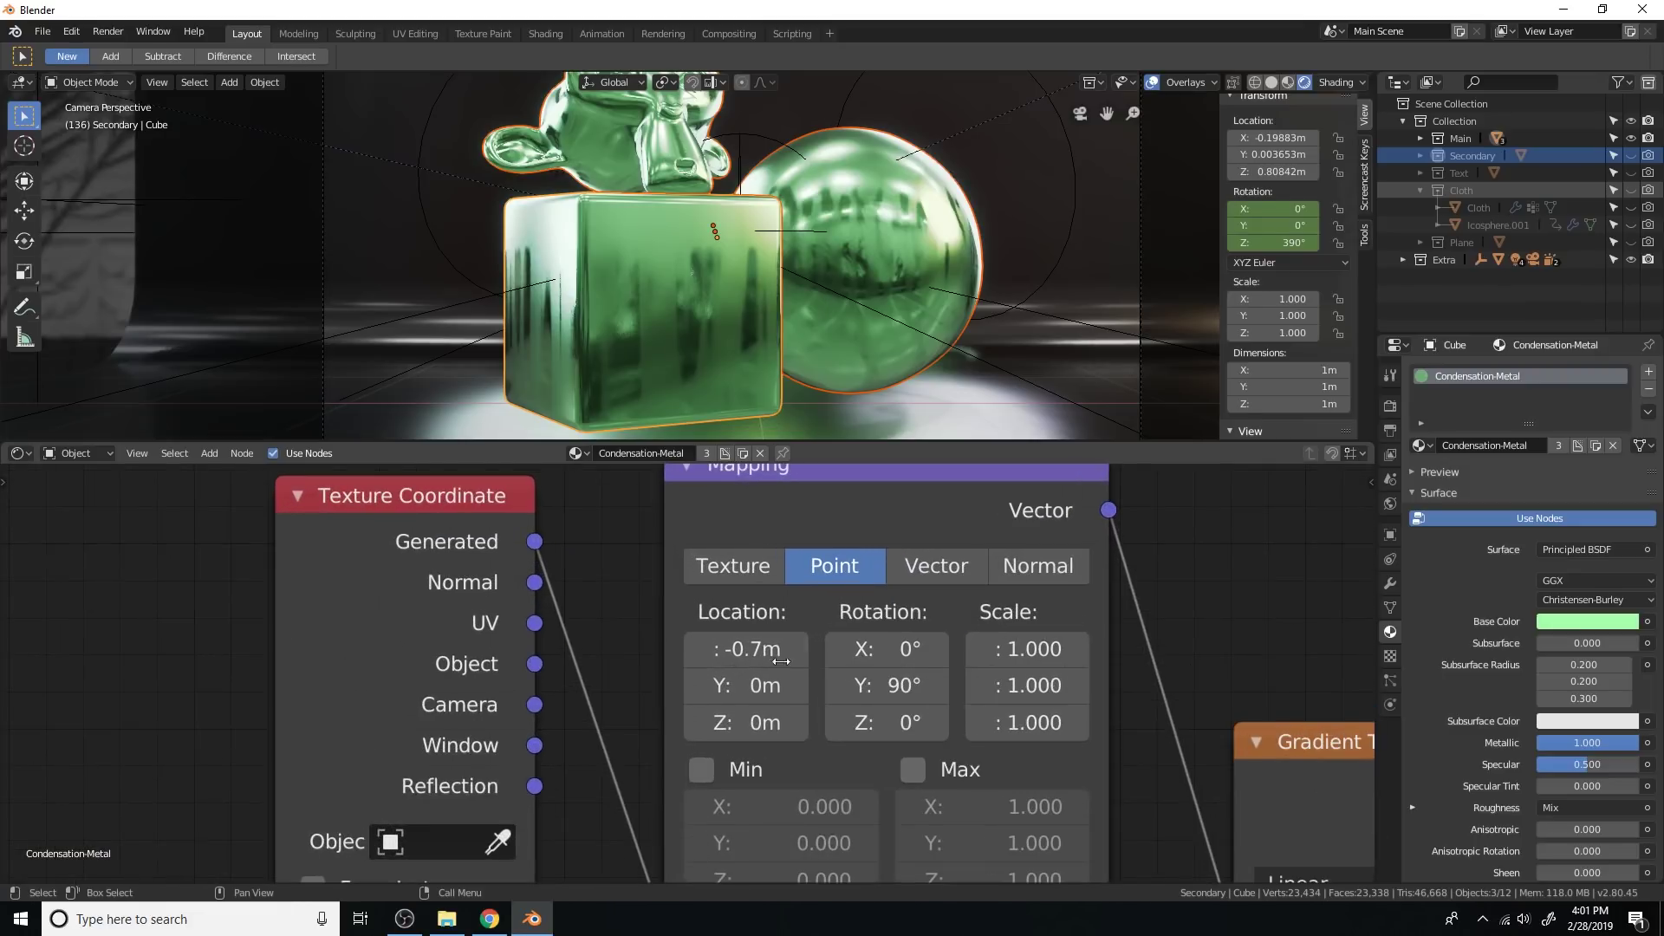
left_click_drag(747, 649, 716, 649)
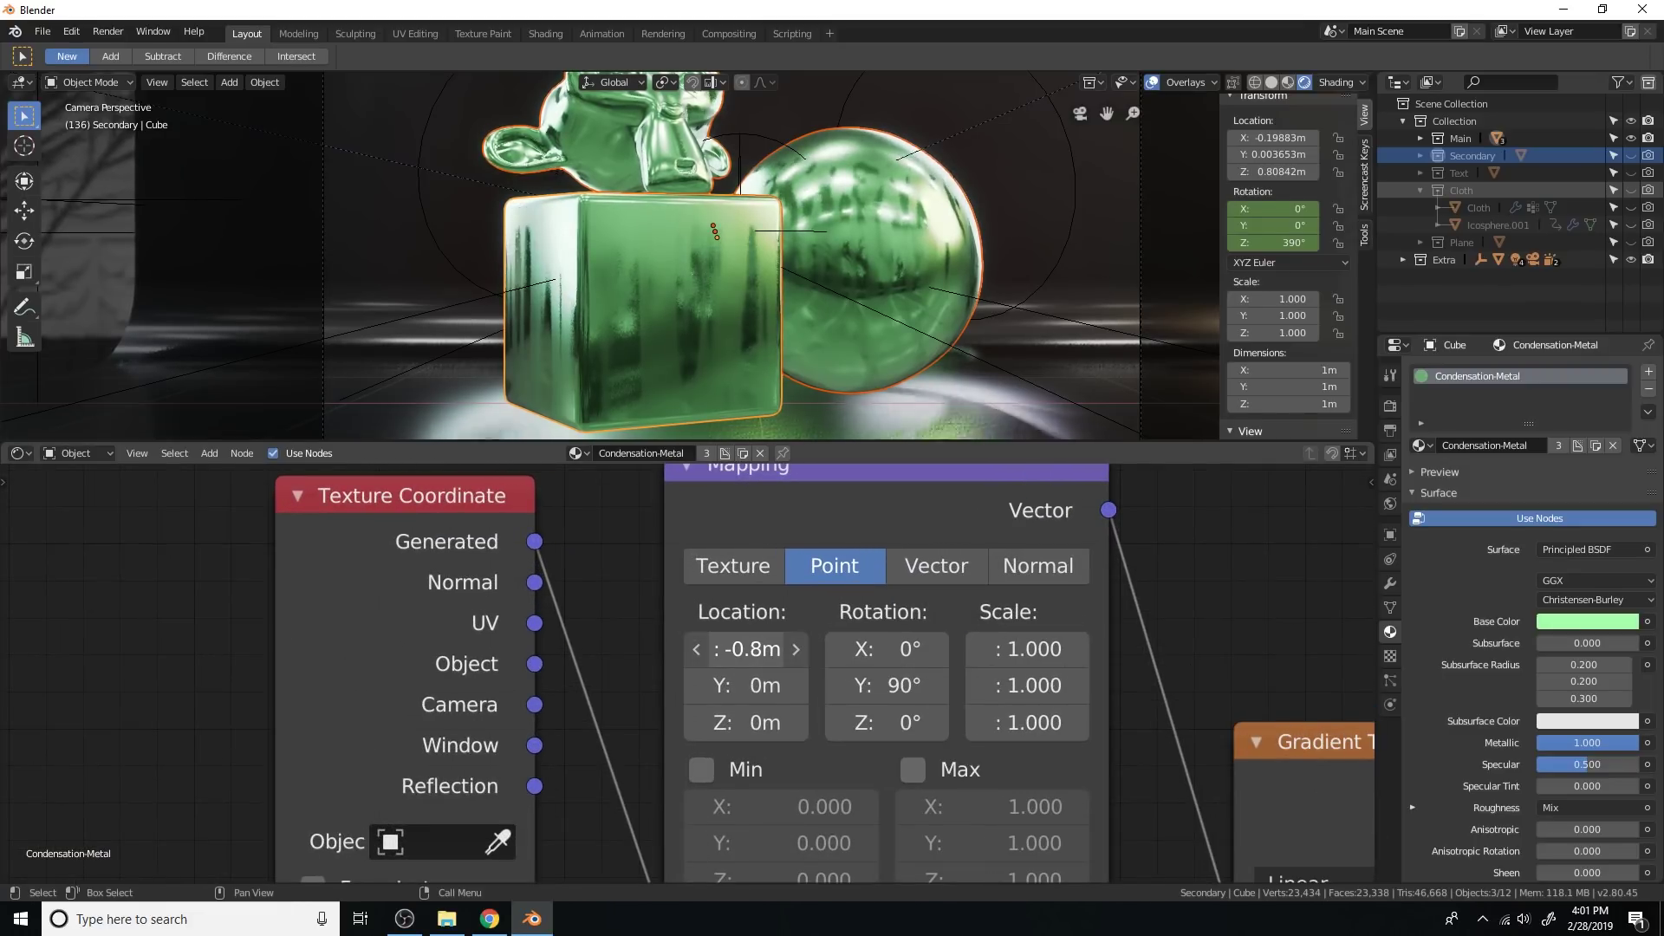
middle_click_drag(971, 336, 912, 338)
key("KP_0")
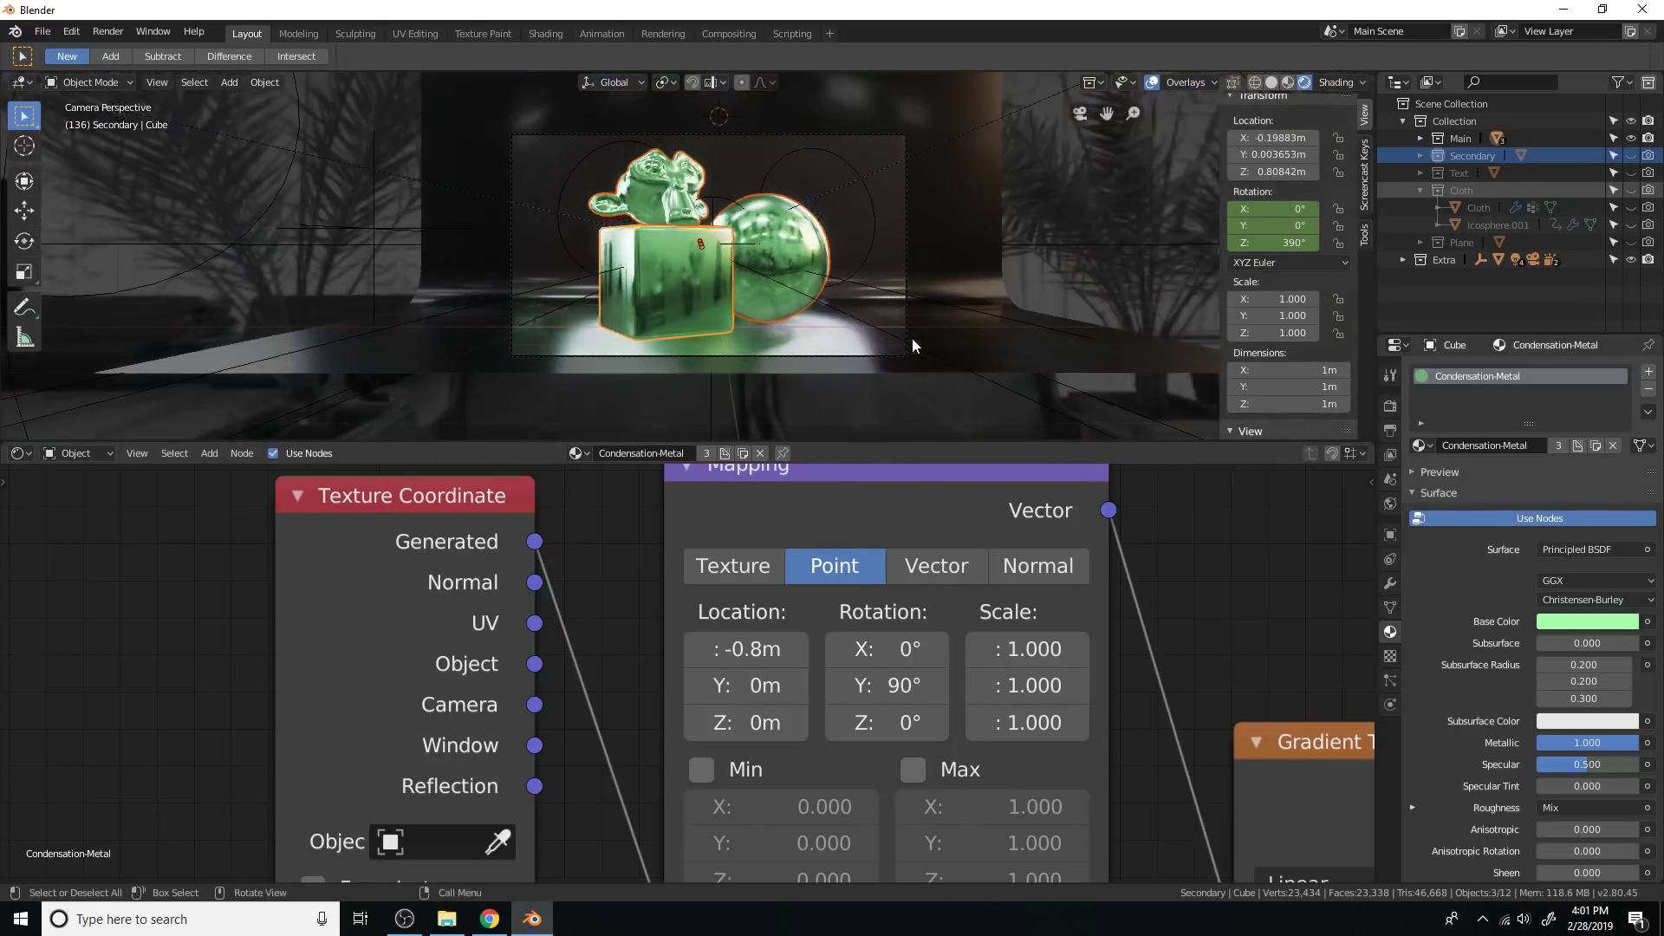
scroll(1080, 607, "down", 5)
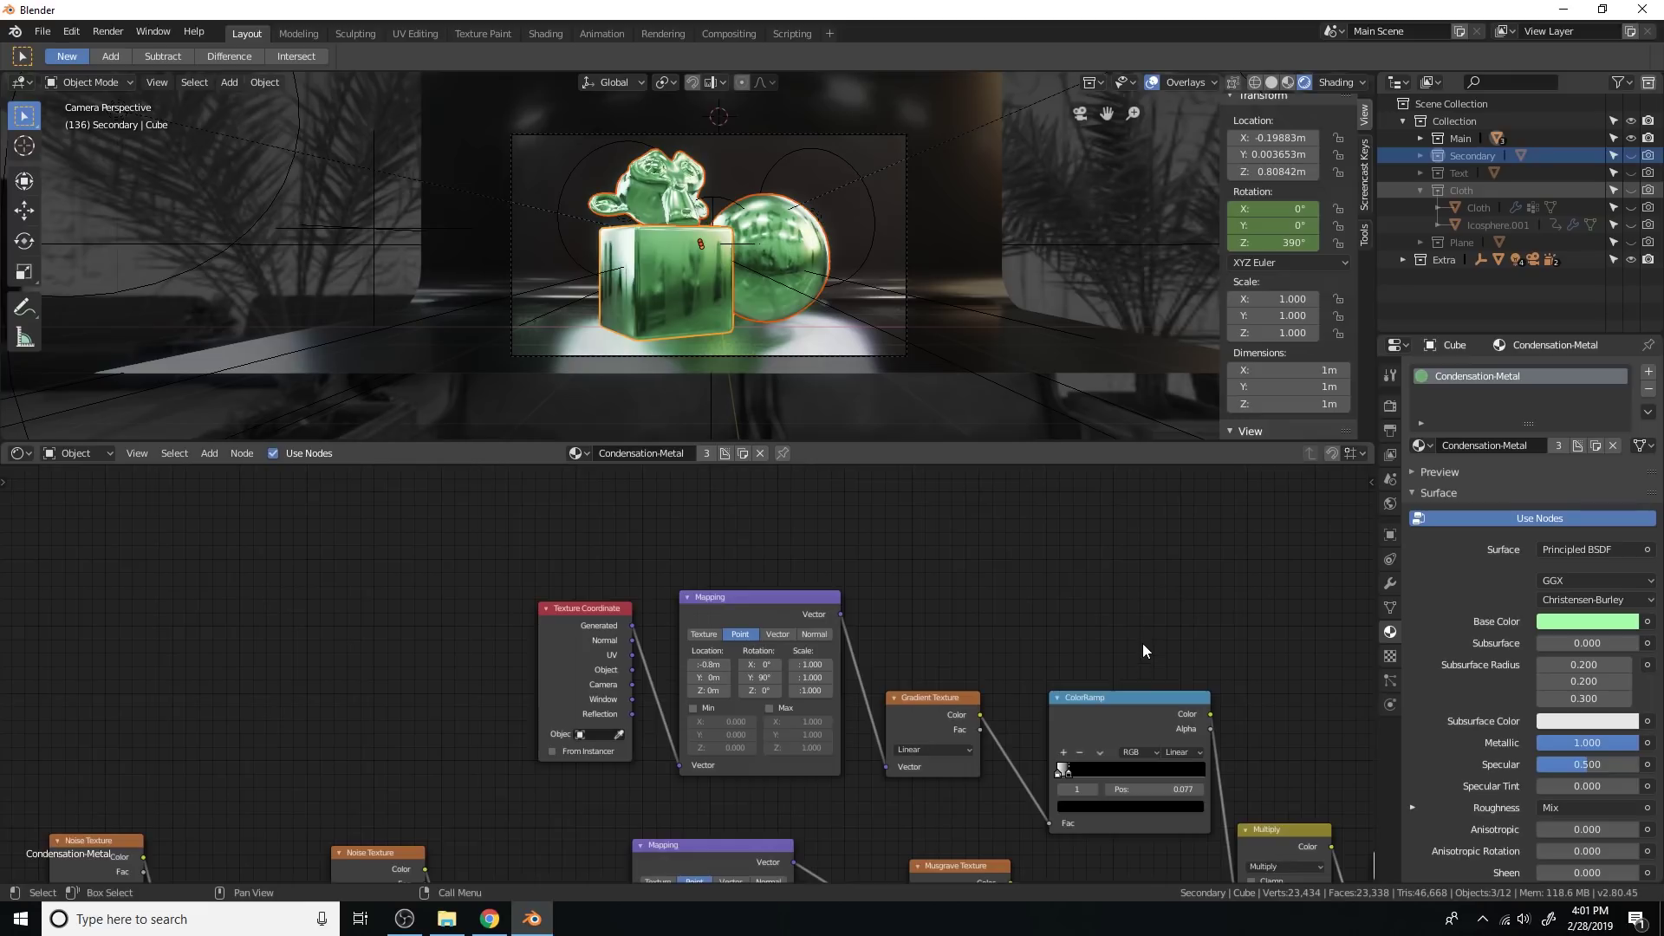
scroll(1043, 310, "up", 3)
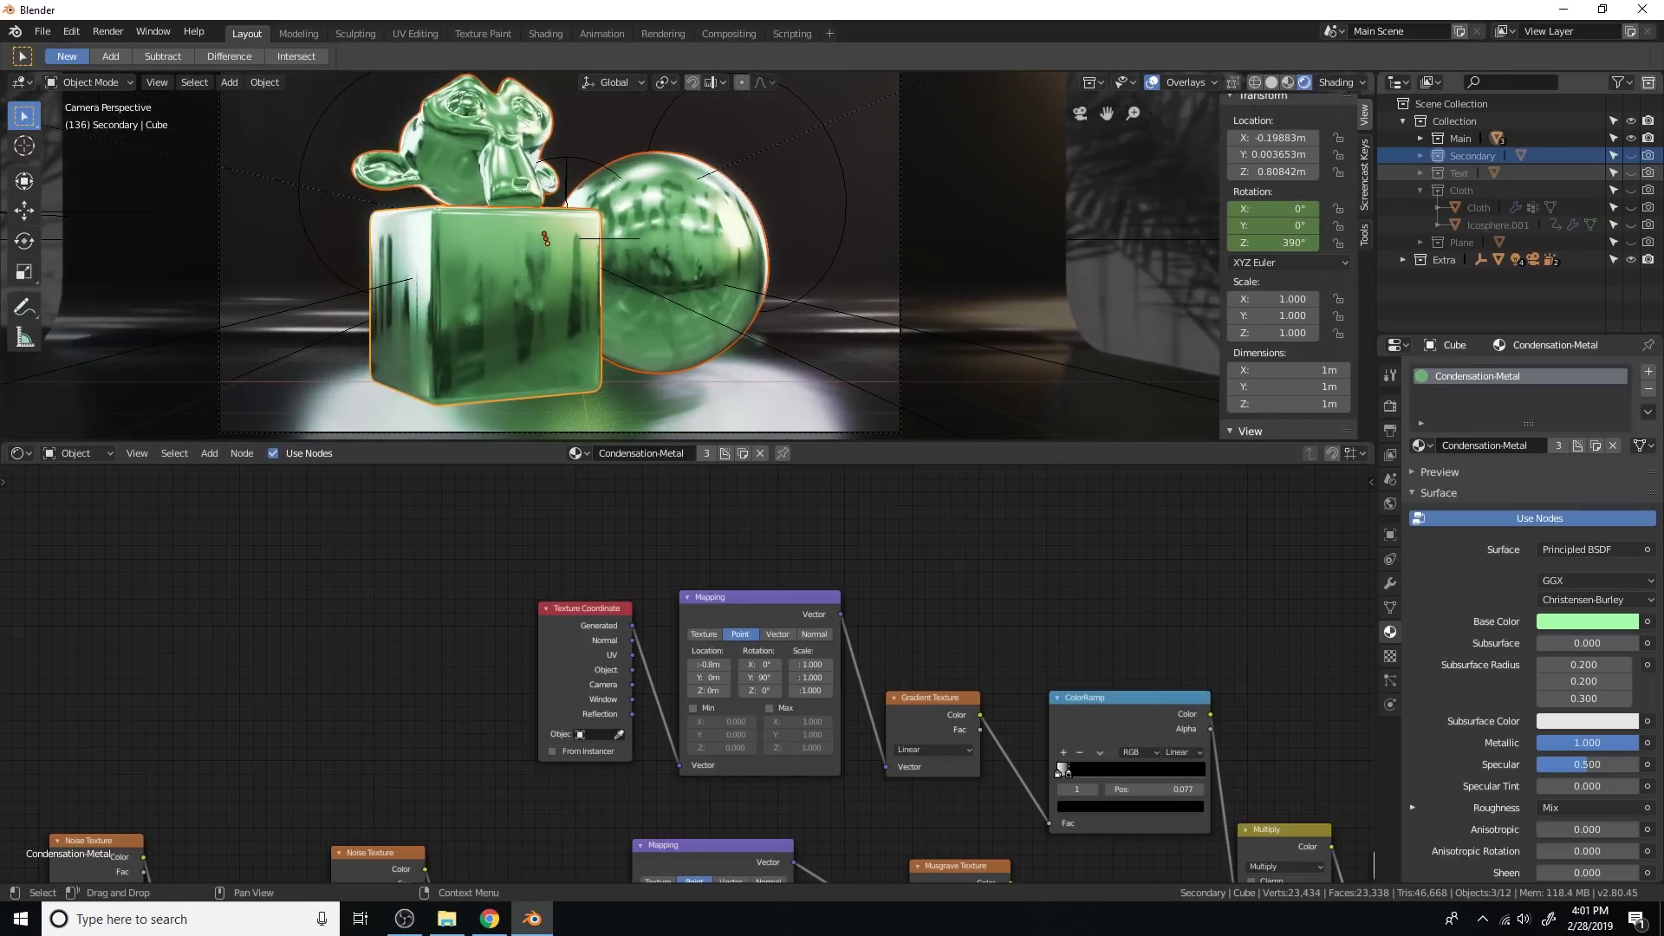
Step: Assign Condensation-Metal to the ridged object of the Secondary collection, shown in place of Main, and enable the material's Fake User
left_click(1631, 139)
left_click(1634, 155)
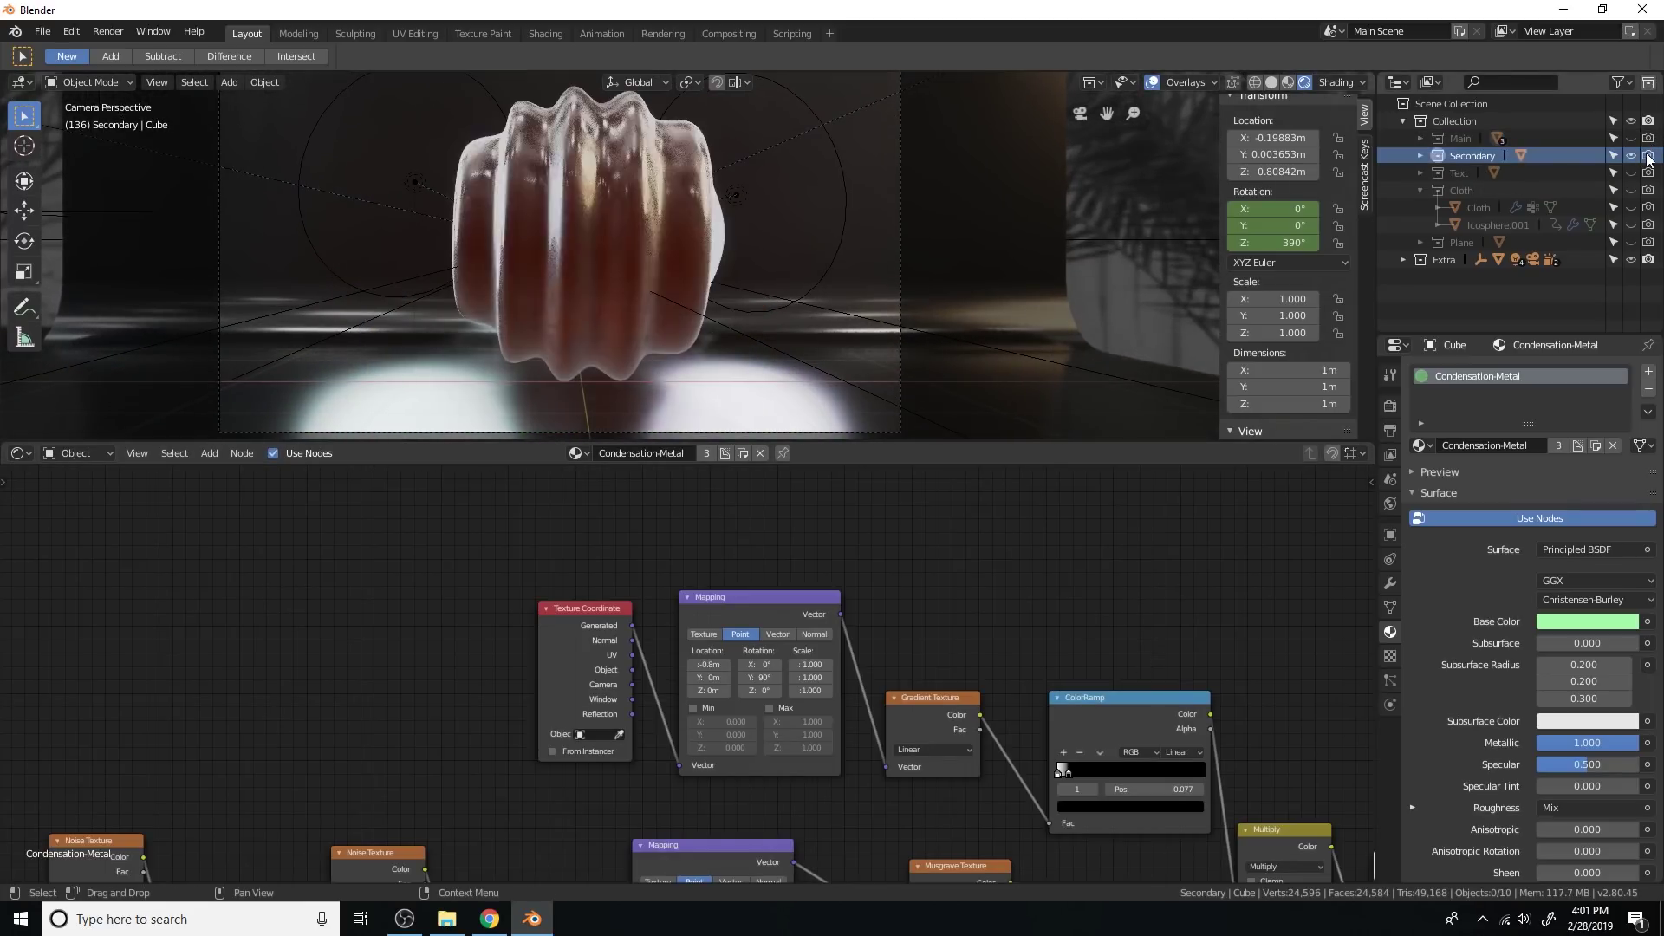
left_click(648, 256)
left_click(570, 456)
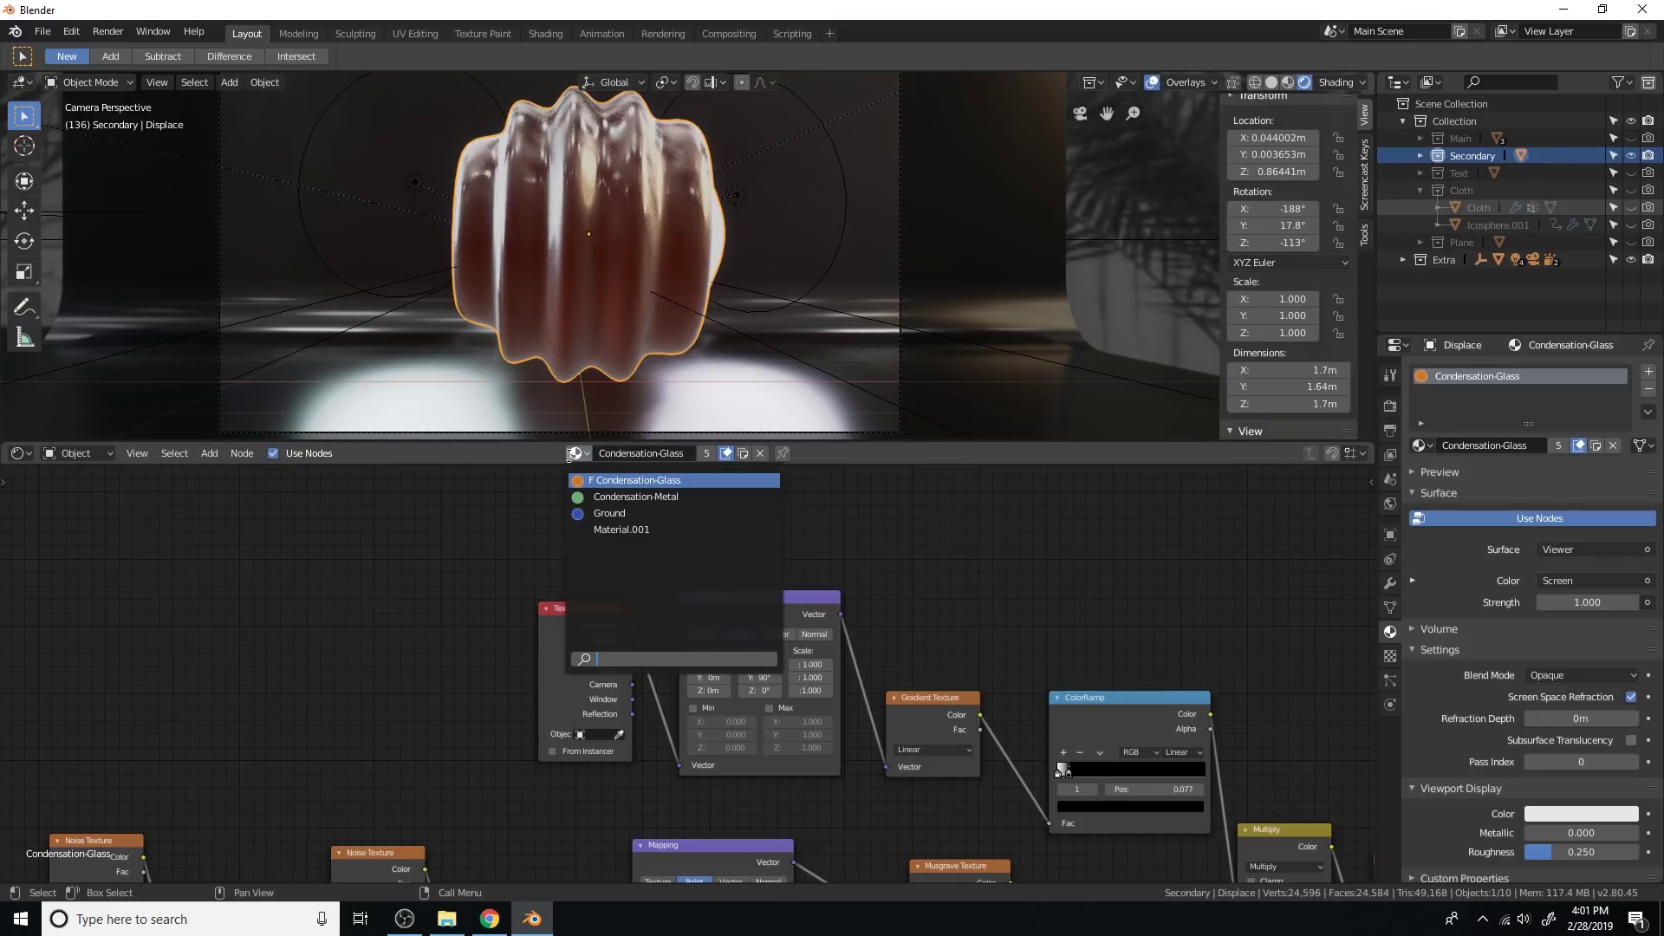
left_click(626, 491)
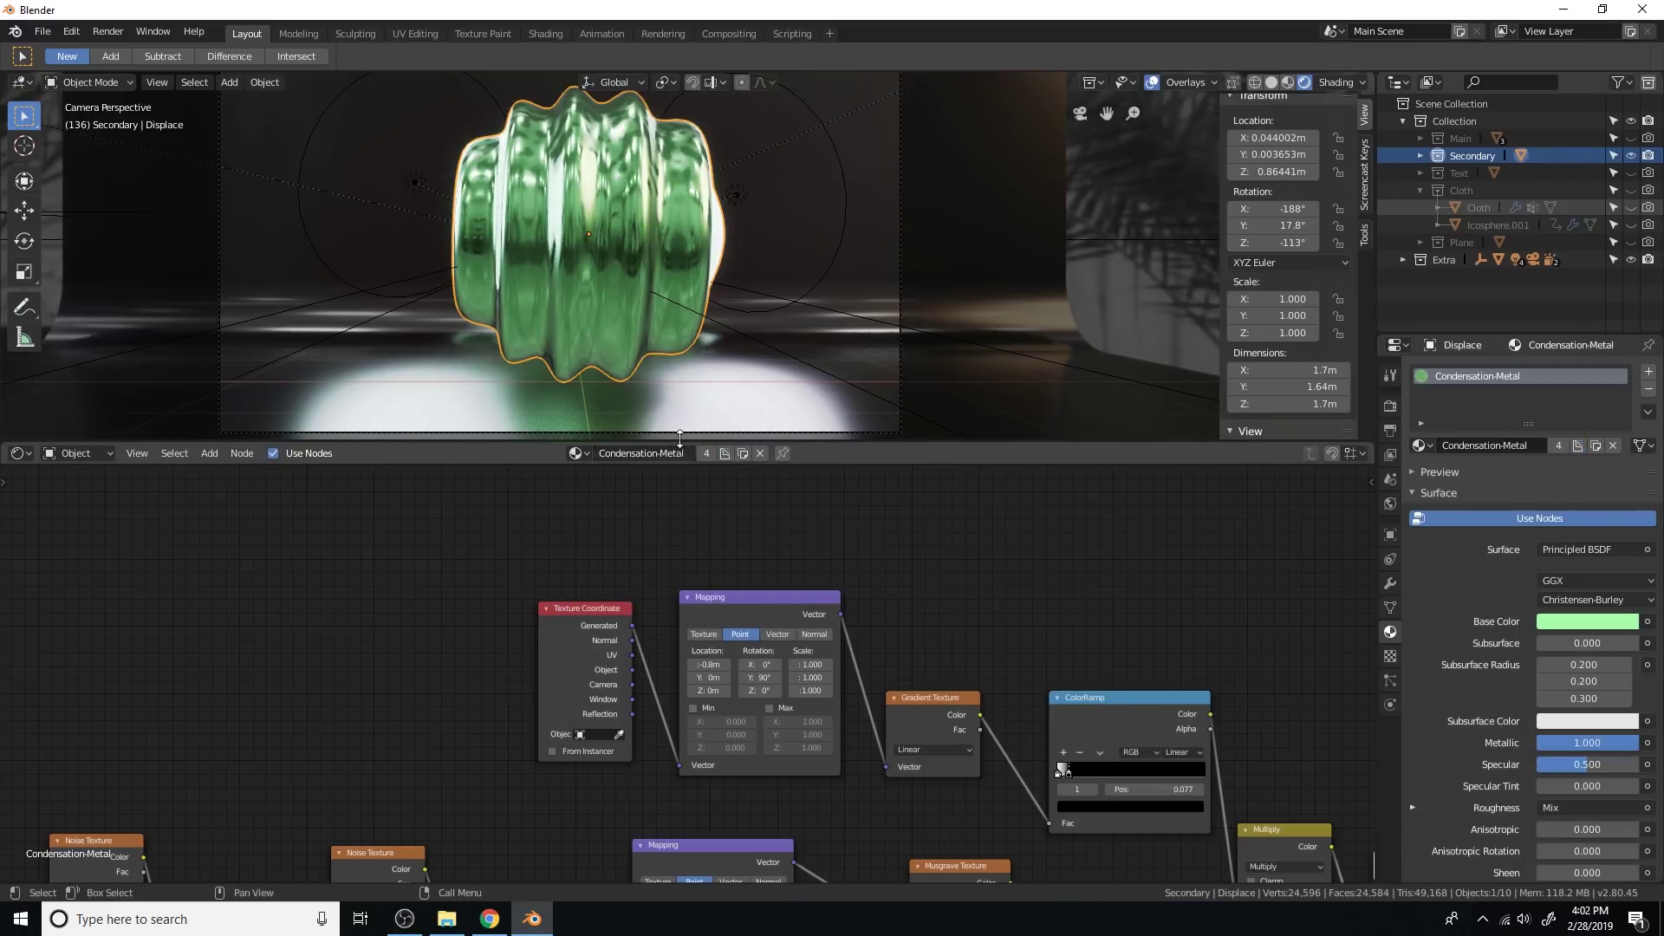
scroll(750, 329, "up", 2)
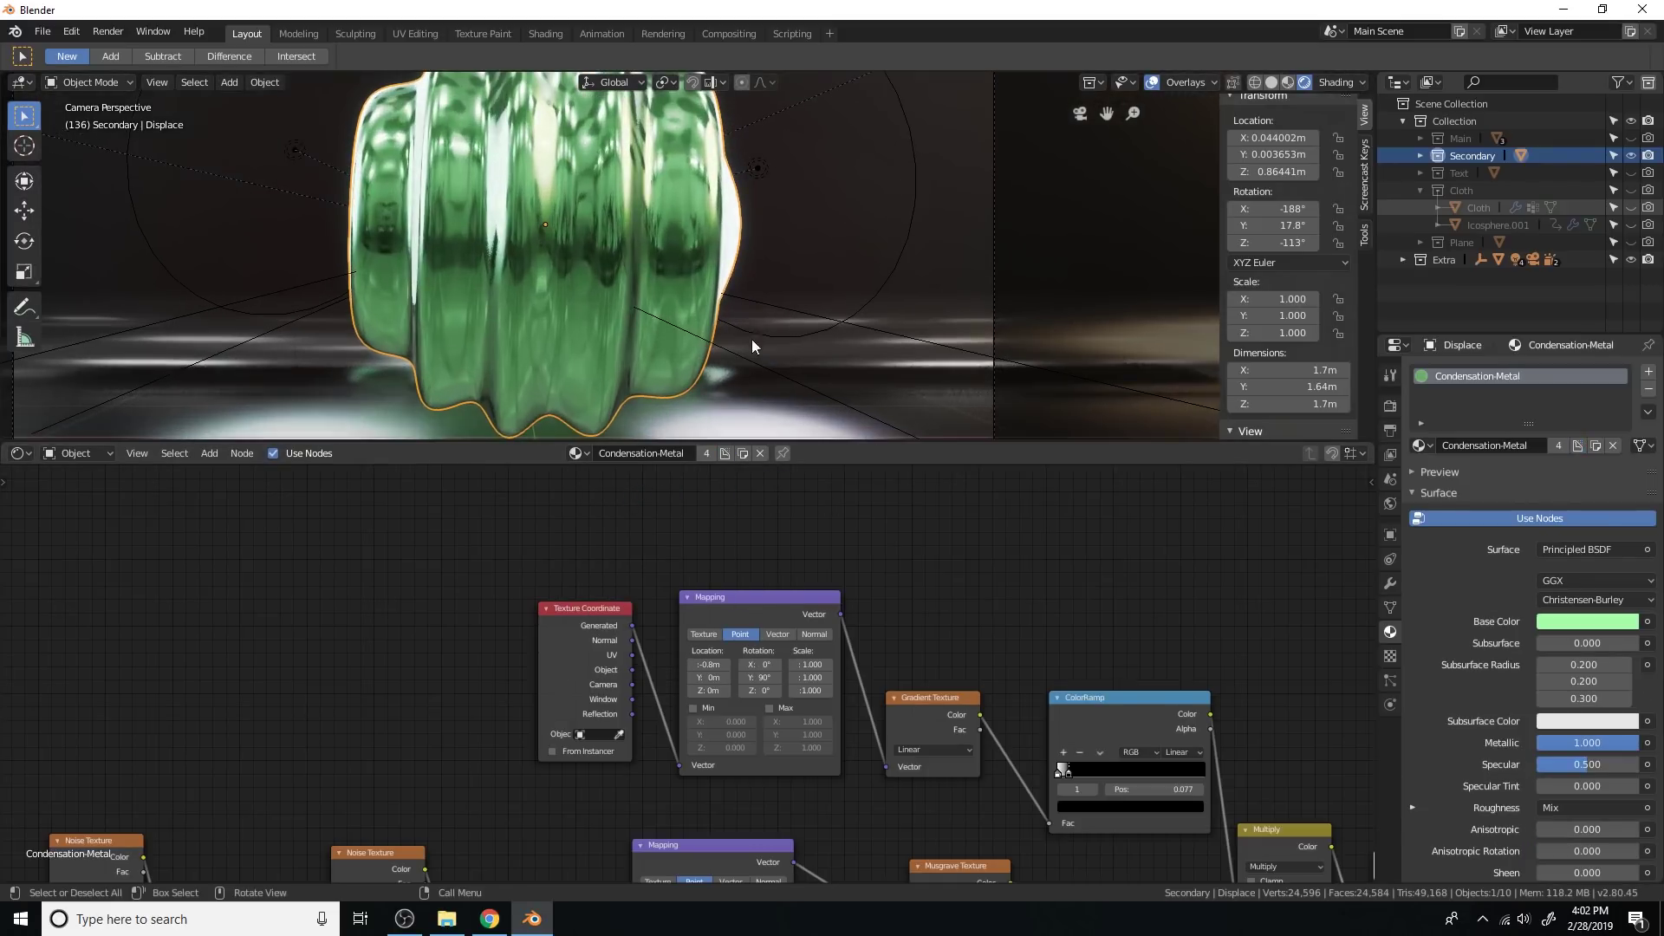
left_click(723, 454)
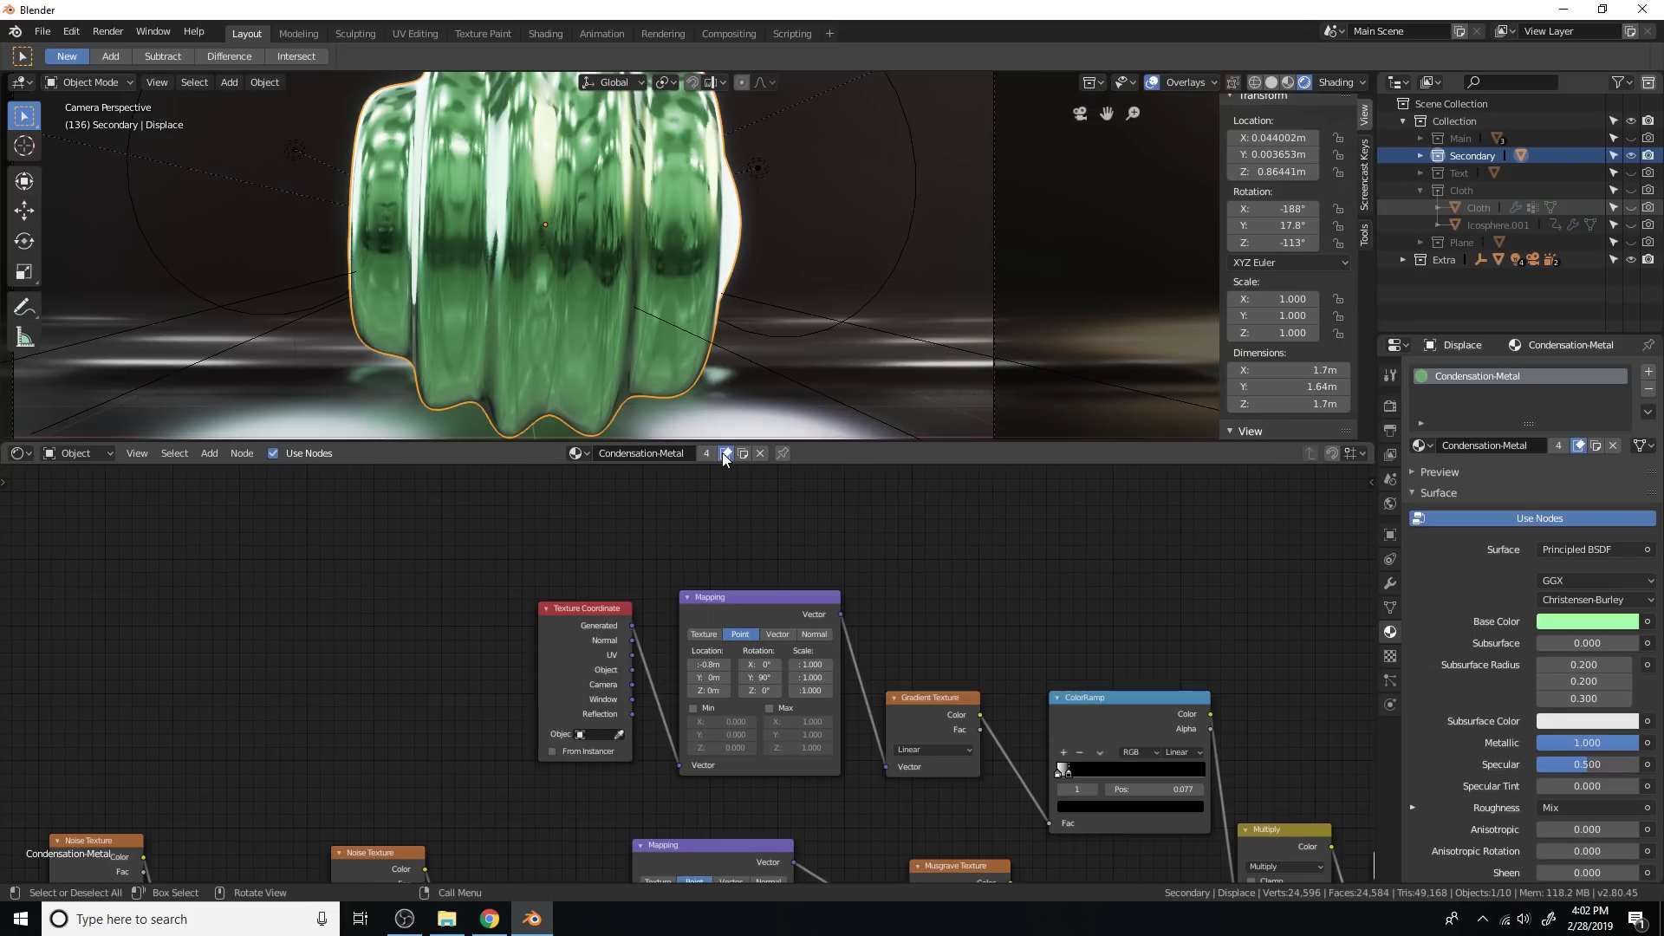
Step: Show the Text collection instead of Secondary and assign Condensation-Metal to the text object
left_click(1630, 156)
left_click(1630, 174)
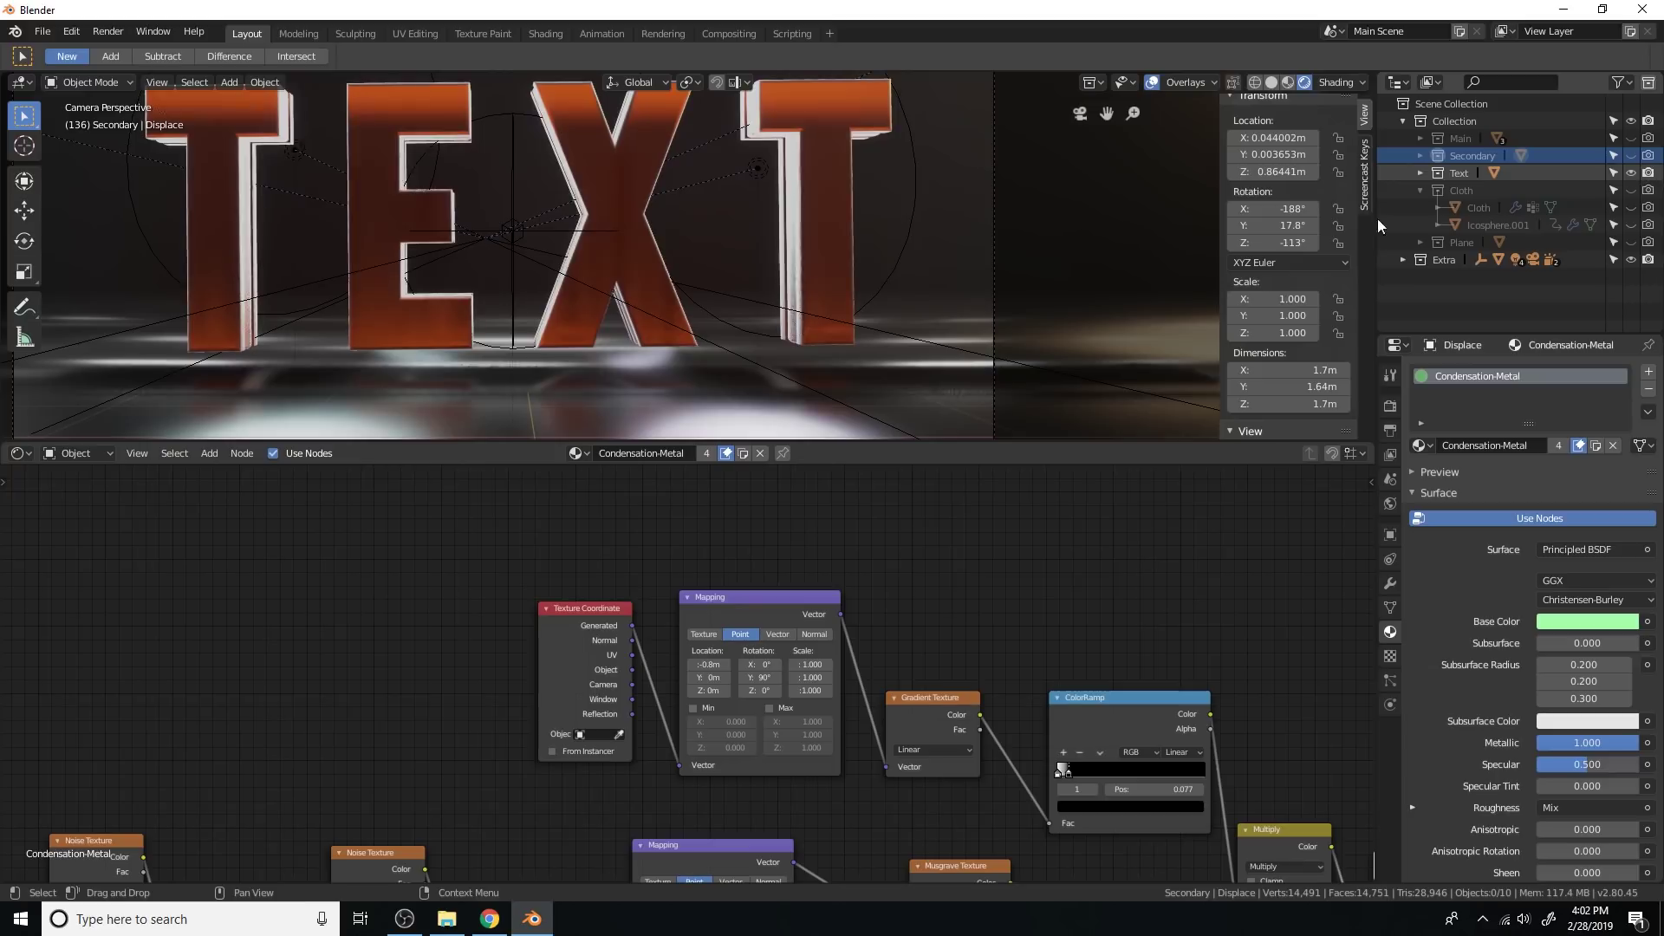
left_click(799, 255)
left_click(575, 453)
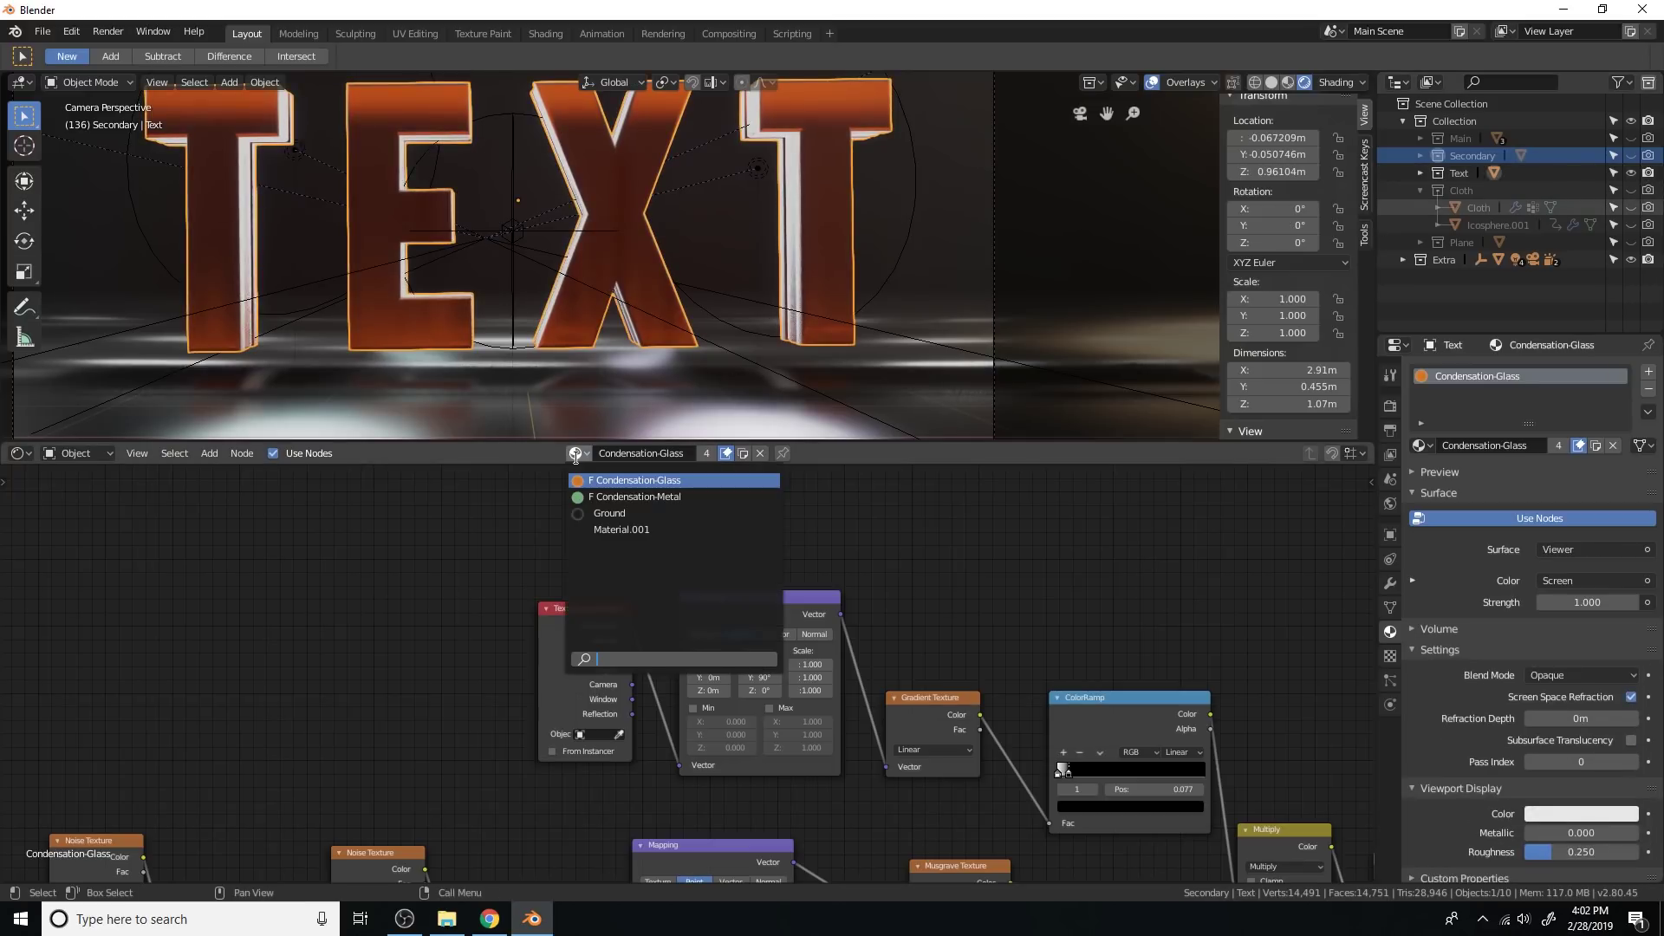
left_click(612, 497)
mouse_move(806, 317)
middle_mouse_down()
mouse_move(801, 293)
mouse_move(790, 305)
mouse_move(887, 300)
mouse_move(794, 304)
middle_mouse_up()
scroll(794, 303, "up", 1)
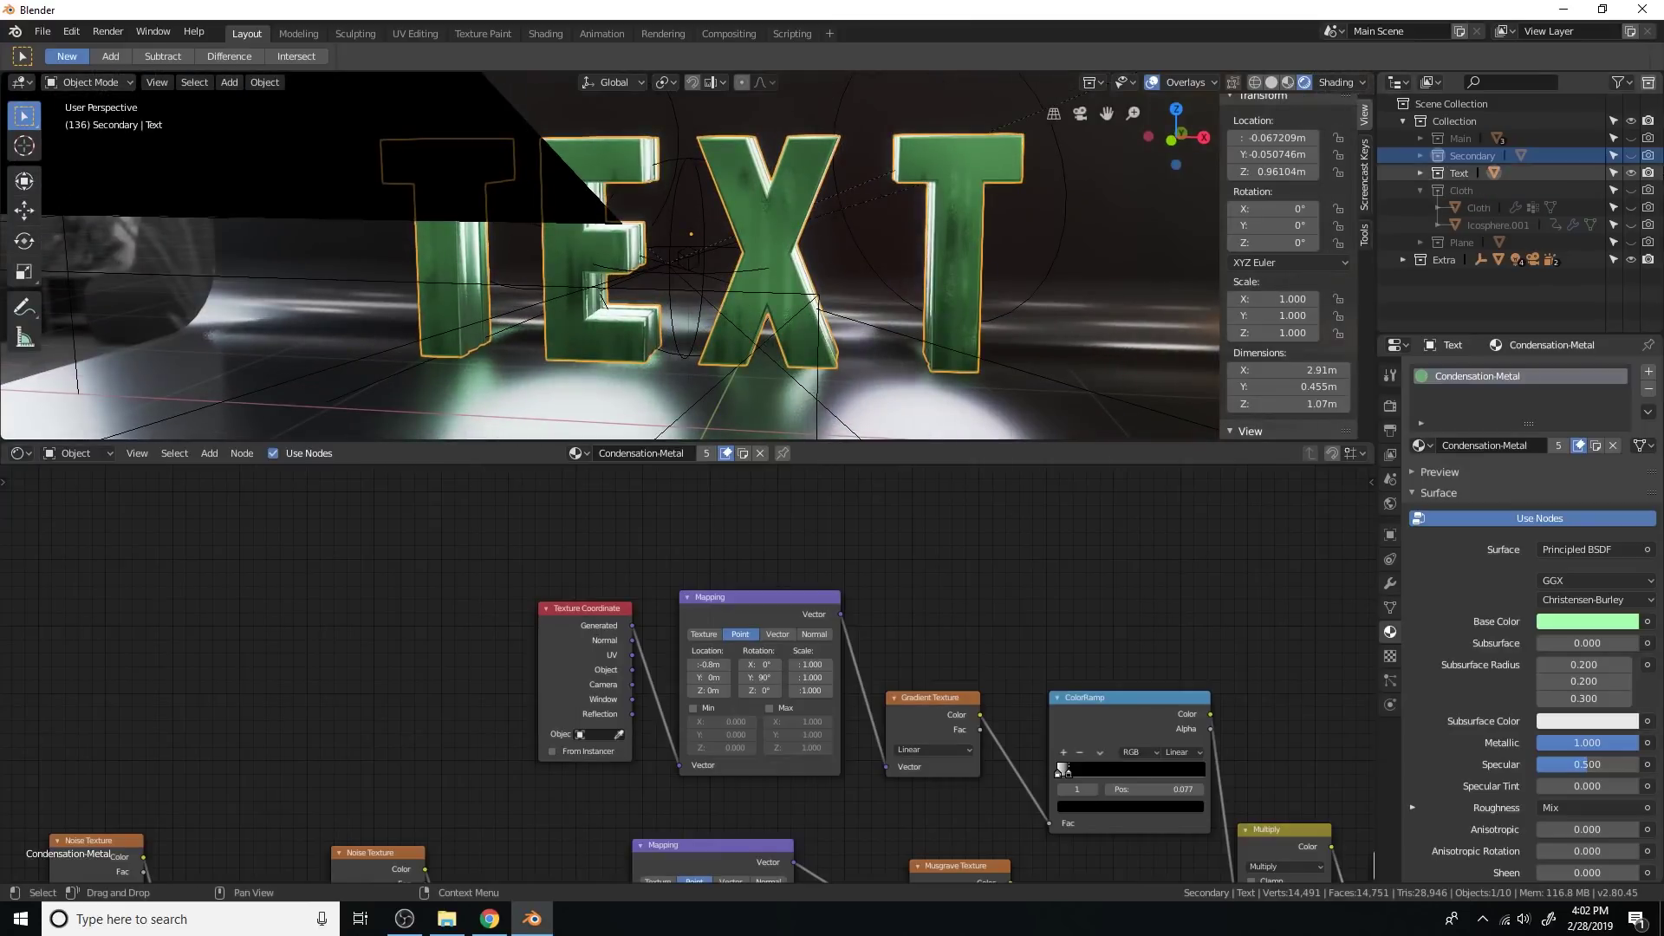
Step: Show the cloth object of the Cloth collection instead of Text and assign Condensation-Metal to it
left_click(1630, 175)
left_click(1630, 175)
left_click(1631, 175)
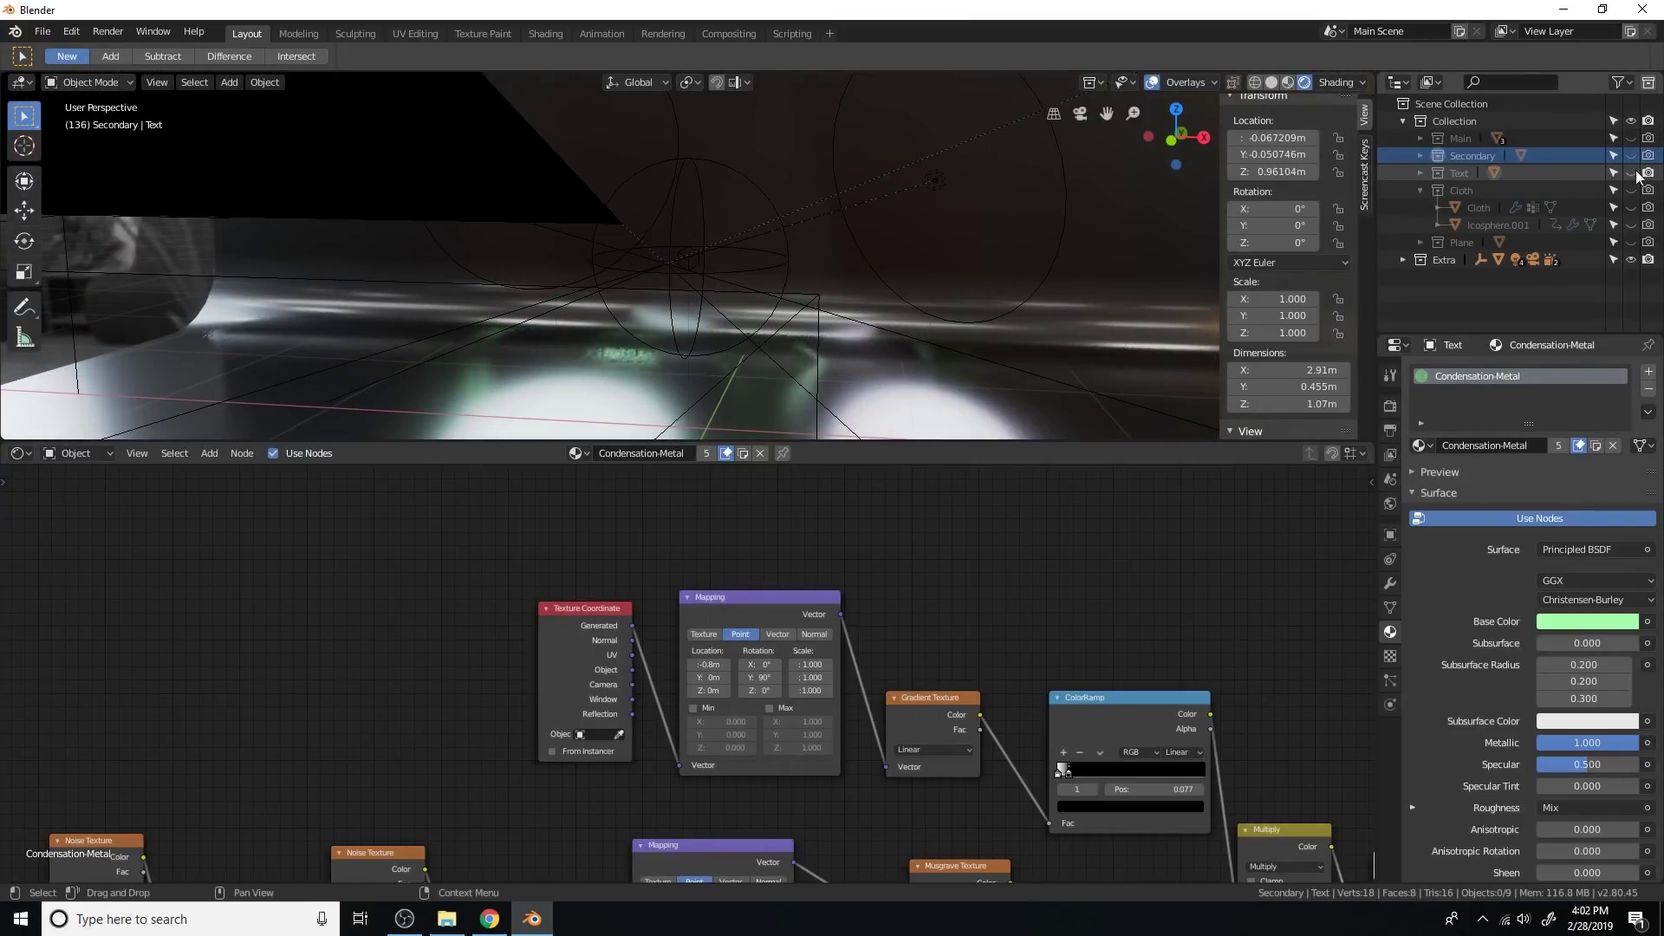
scroll(1134, 251, "down", 3)
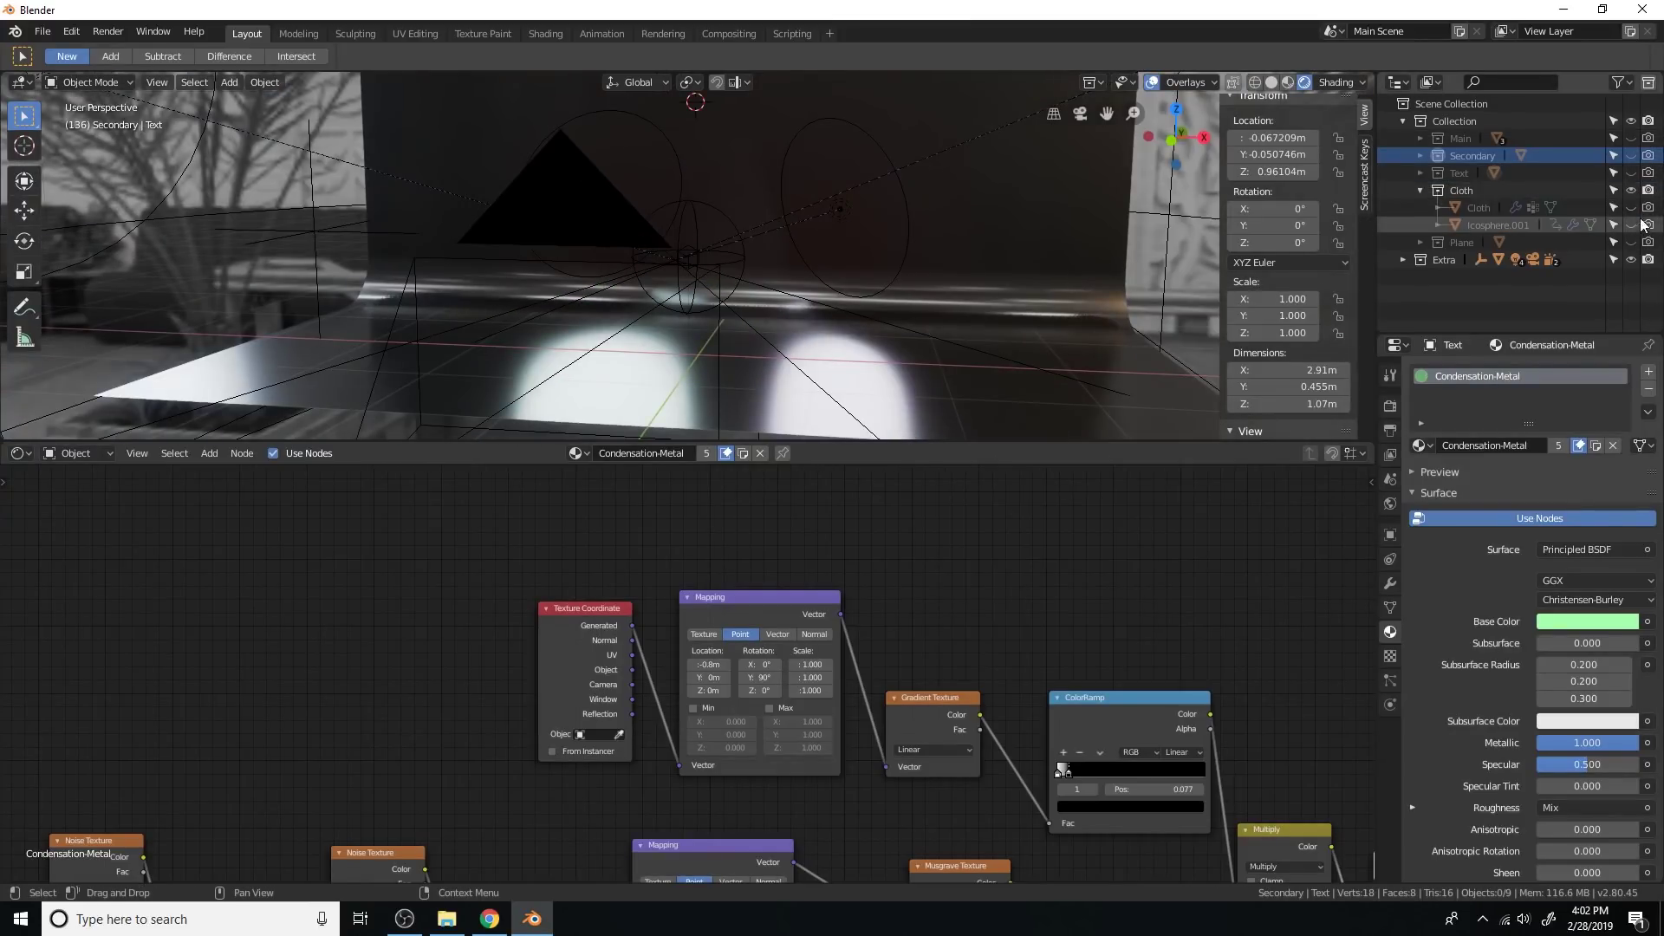
scroll(901, 231, "up", 3)
left_click(720, 177)
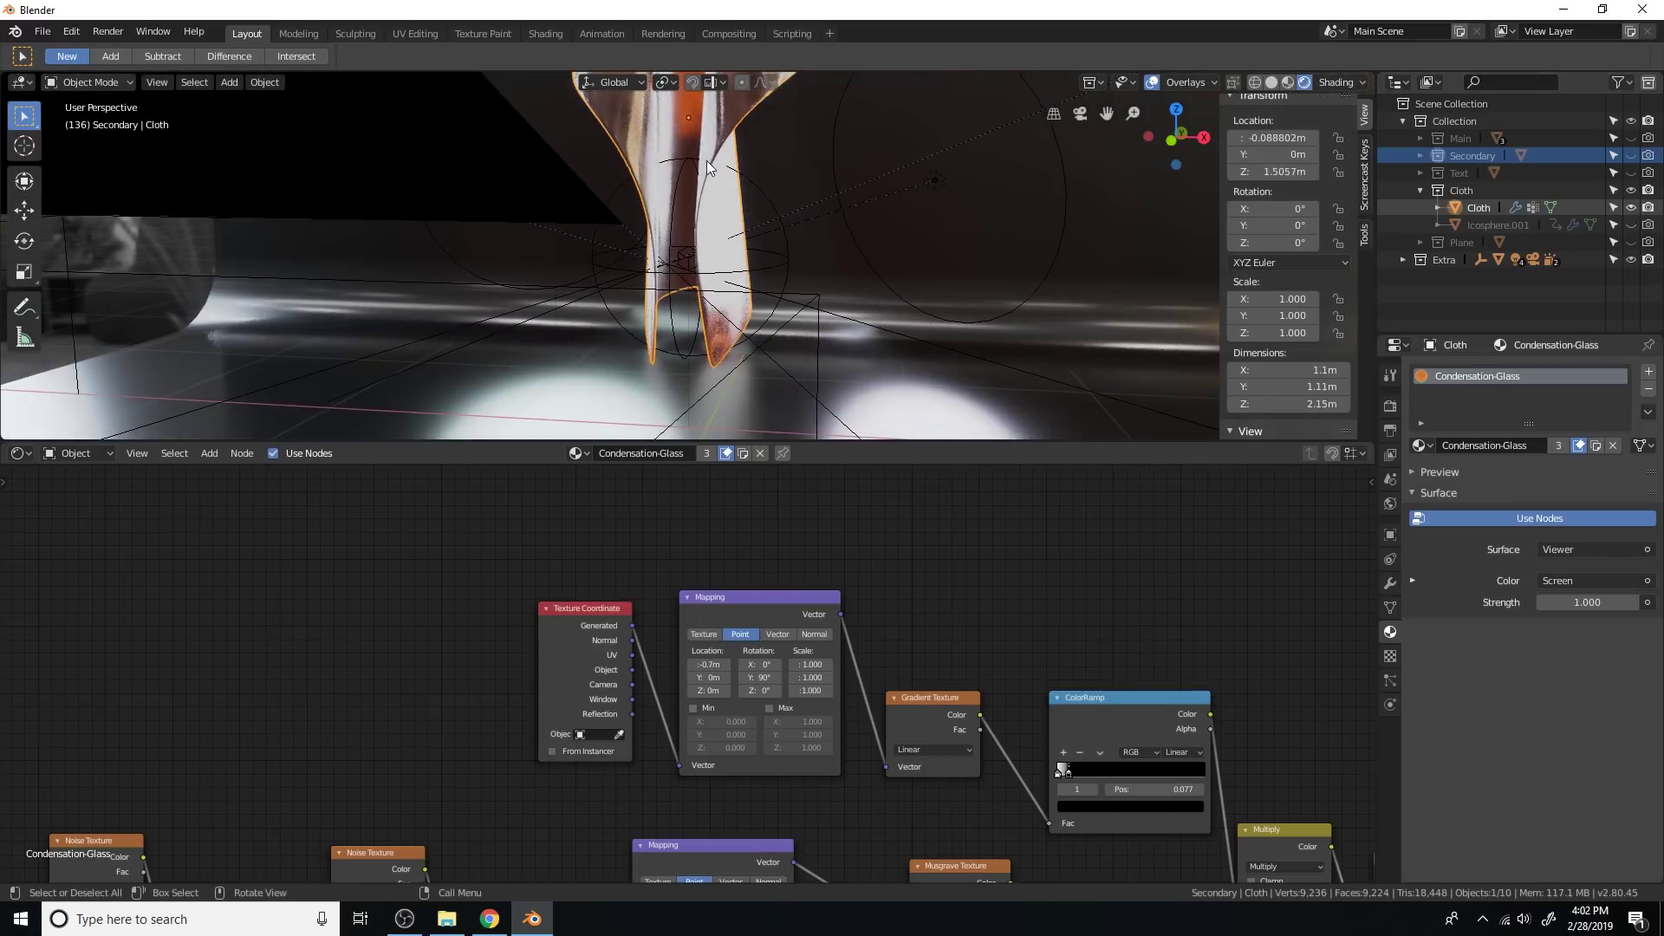
left_click(579, 453)
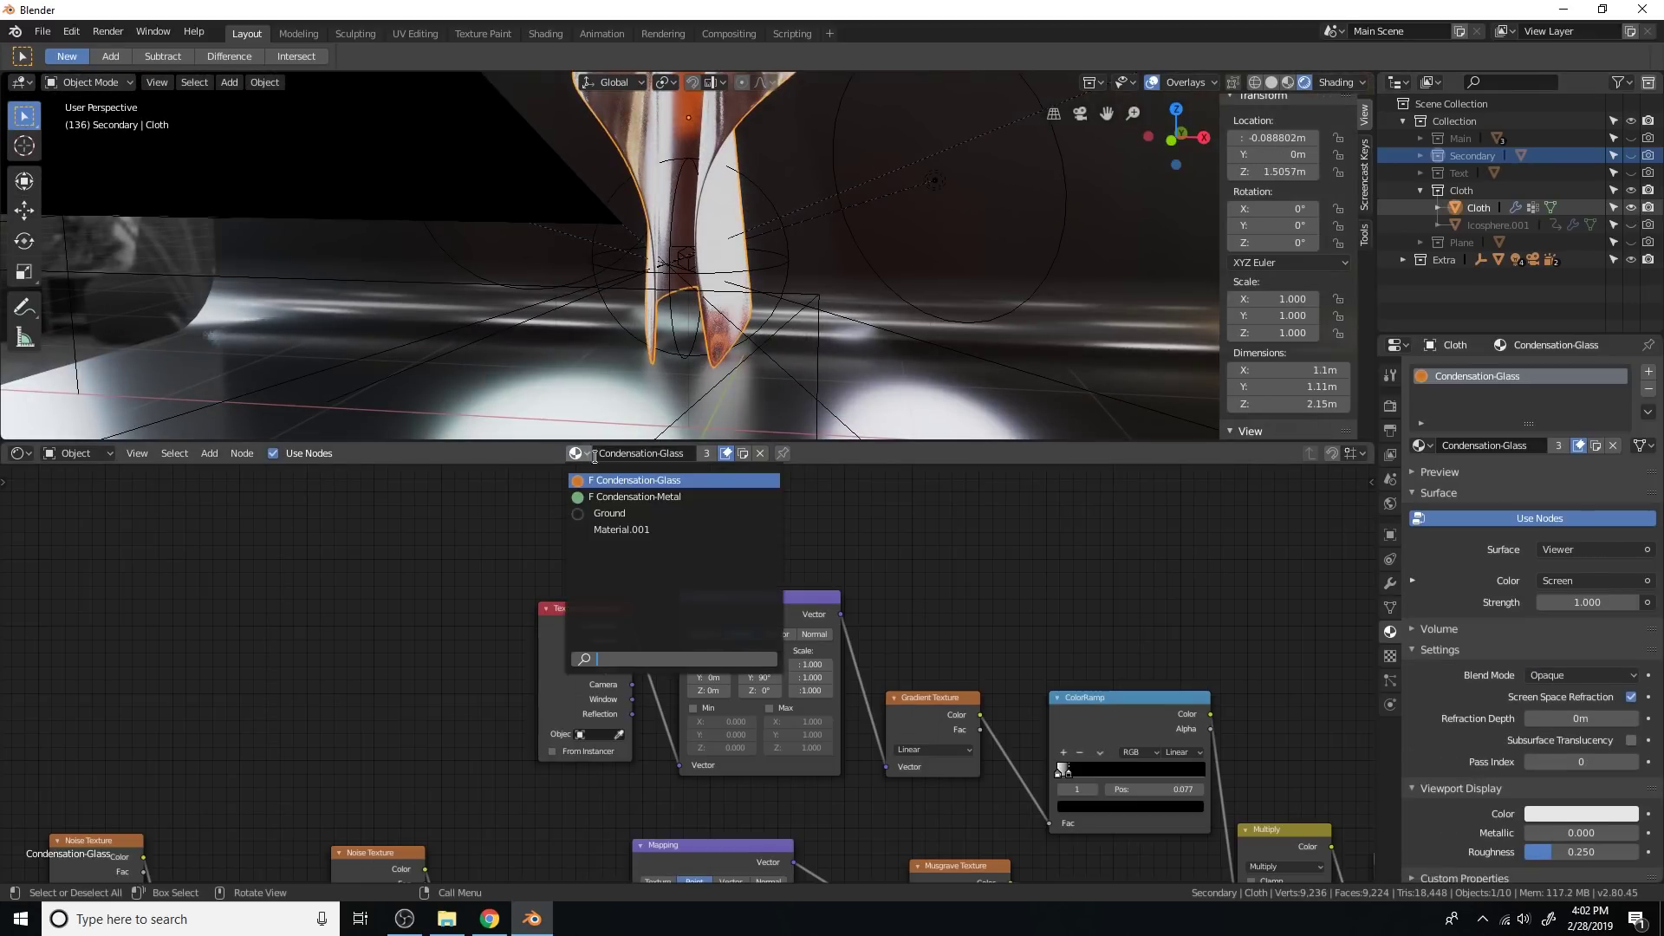
left_click(630, 496)
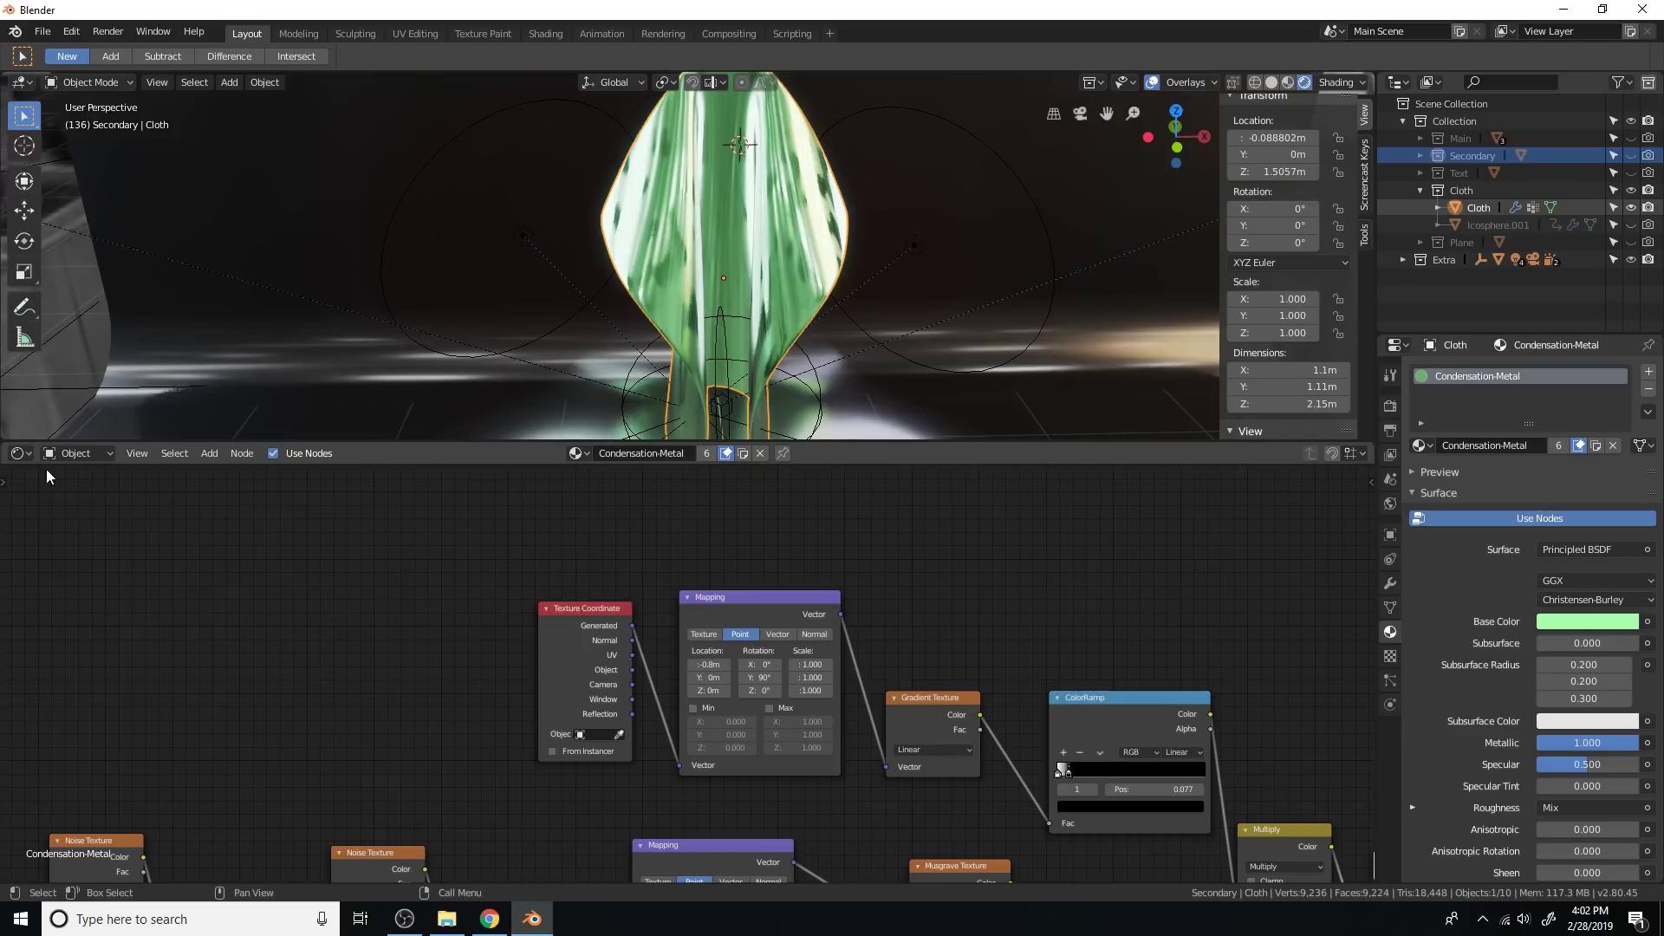
Step: Switch the node editor area to the Timeline and play the cloth animation from near the first frame to check the material
left_click(20, 453)
left_click(222, 537)
right_click_drag(685, 558, 627, 554)
key("space")
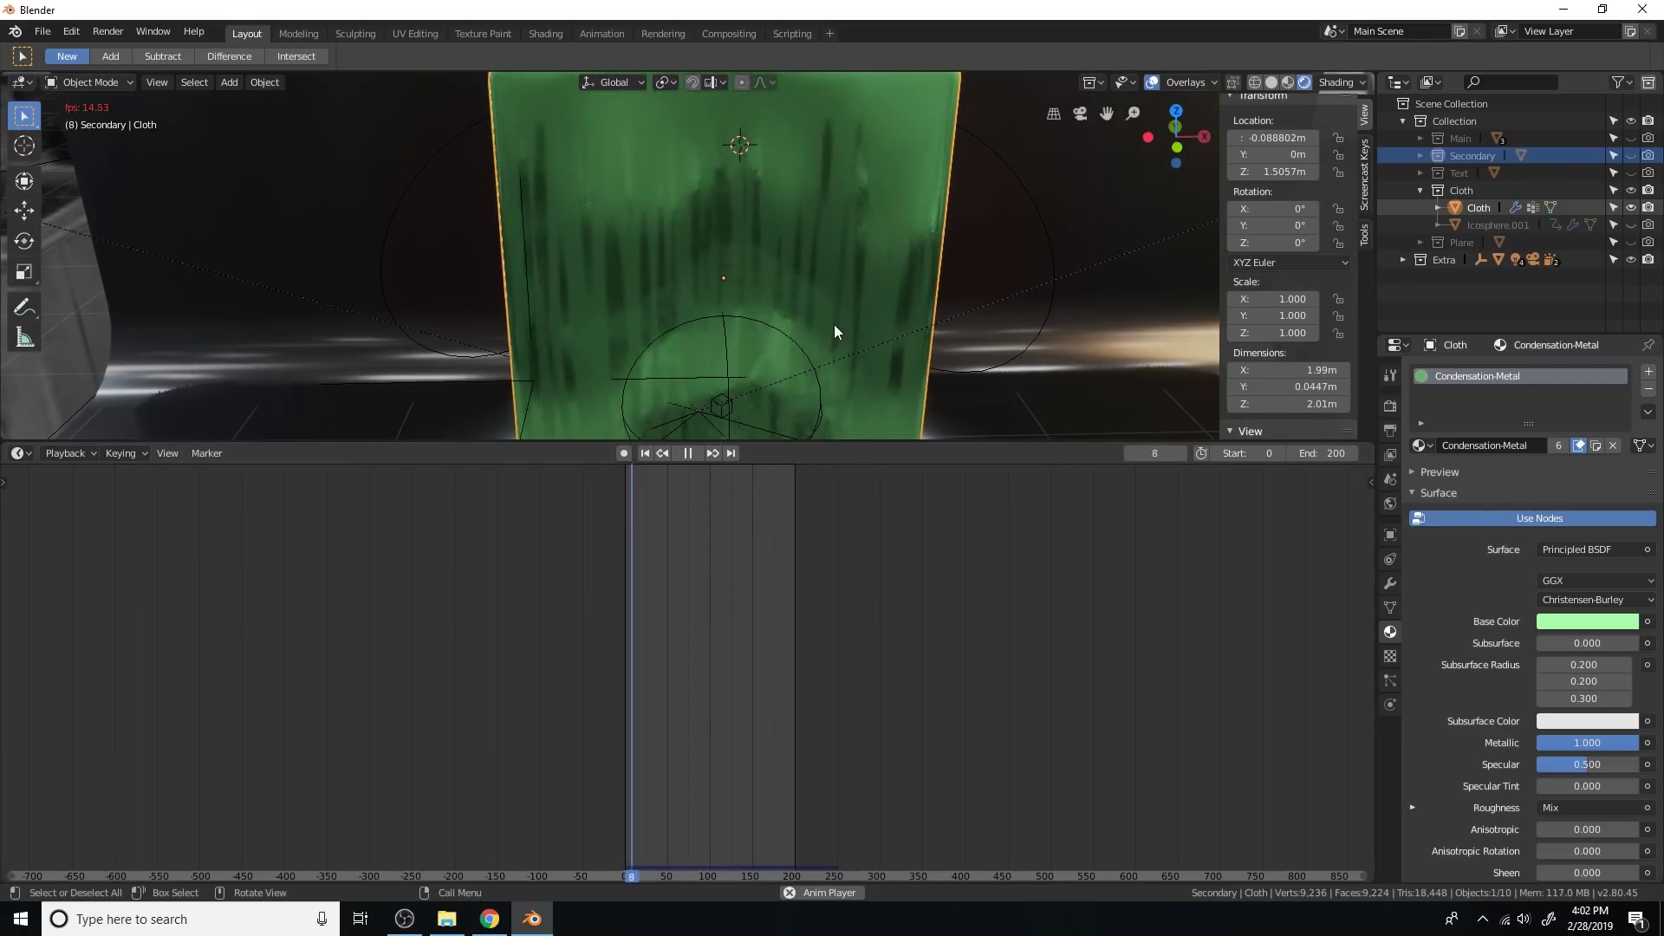
scroll(860, 324, "down", 4)
middle_click_drag(860, 325, 879, 294)
scroll(797, 283, "up", 4)
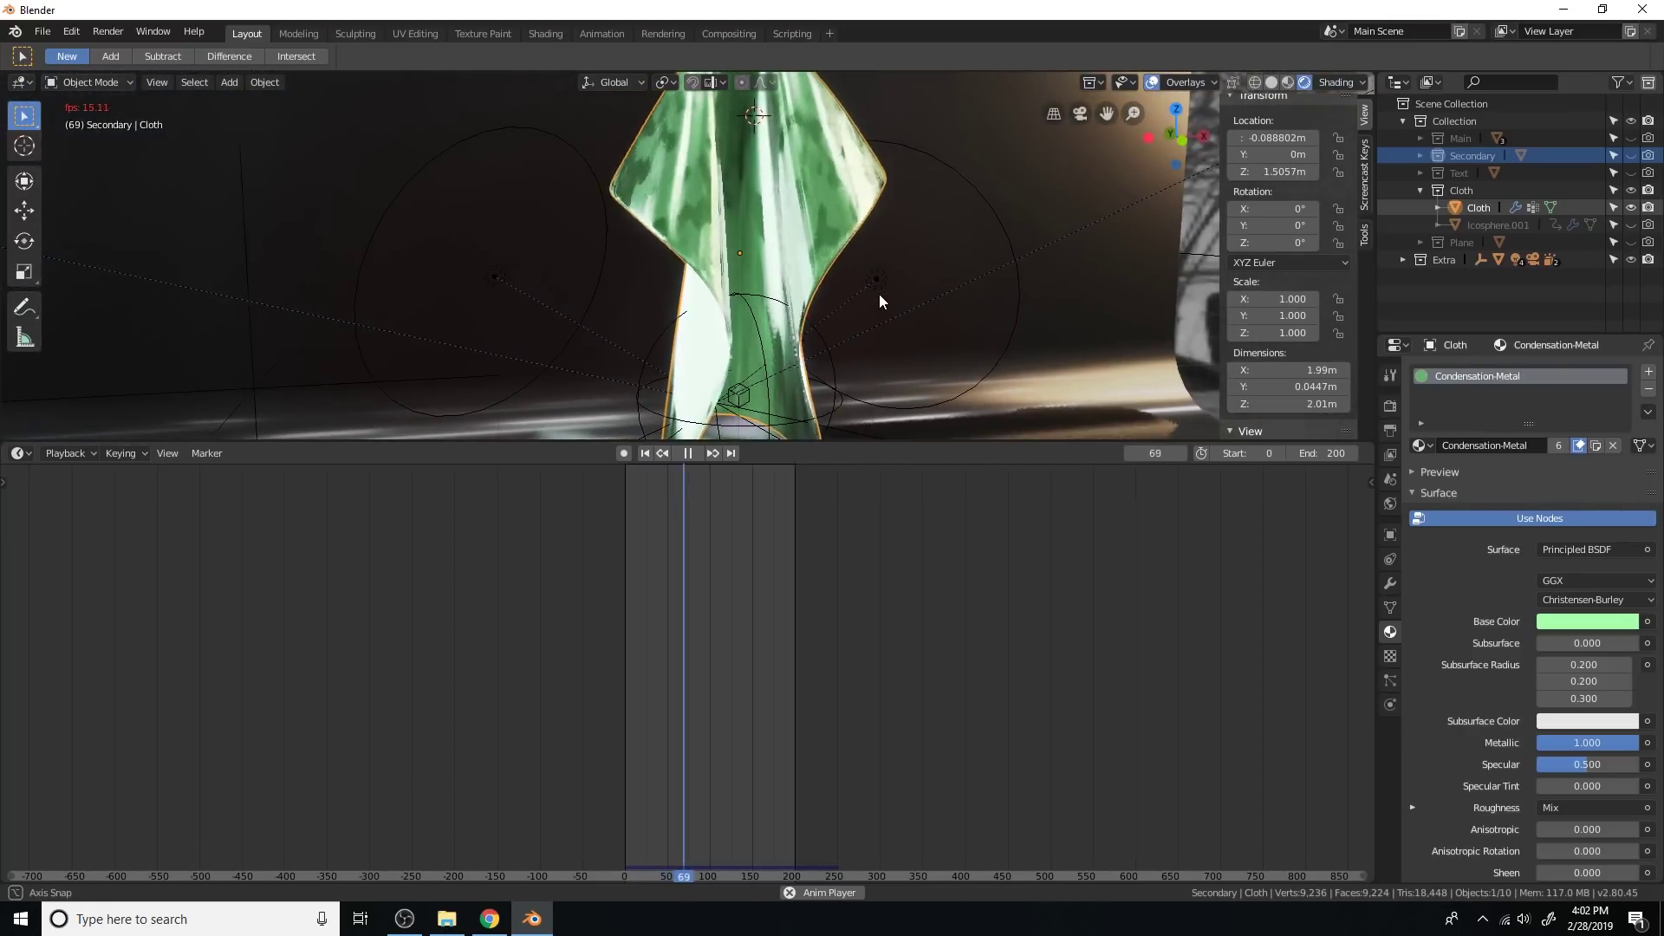
key("space")
Step: Rewind the cloth animation and replay it in short stretches, pausing at frame 28
right_click_drag(730, 495, 629, 487)
middle_click_drag(742, 335, 783, 320)
scroll(784, 320, "down", 3)
scroll(784, 321, "up", 2)
key("space")
key("space")
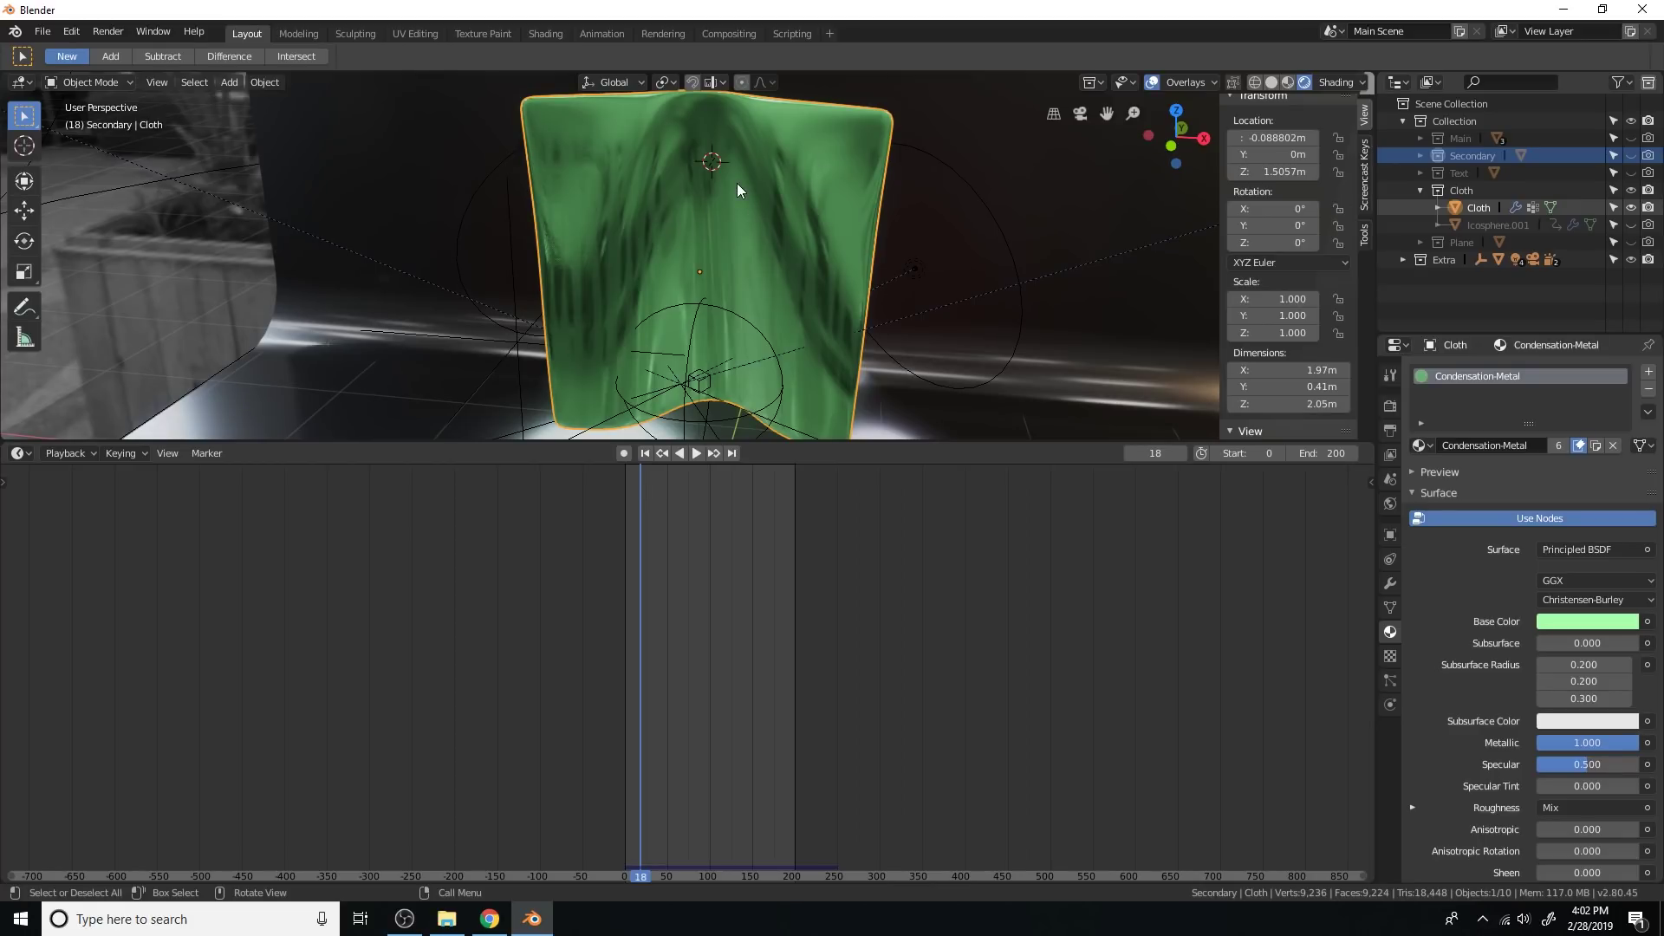
key("space")
key("space")
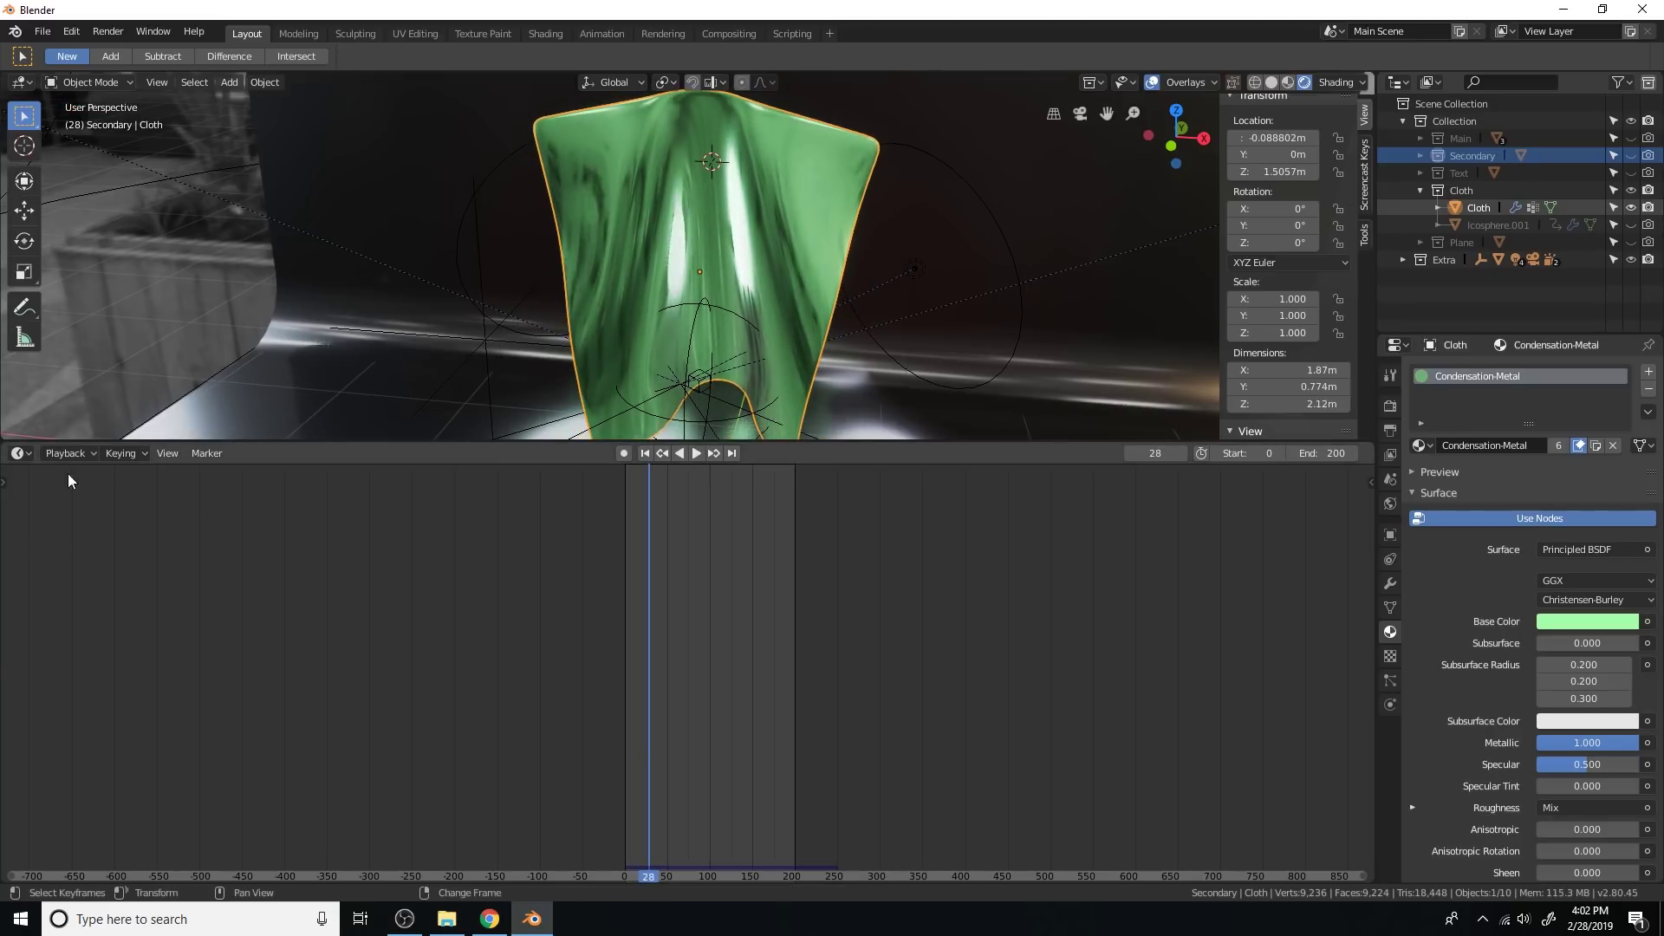
Step: Switch the Timeline area back to the Shader Editor and move the Gradient Texture branch's Texture Coordinate node away from its Mapping node
left_click(21, 453)
left_click(77, 575)
scroll(676, 680, "down", 10)
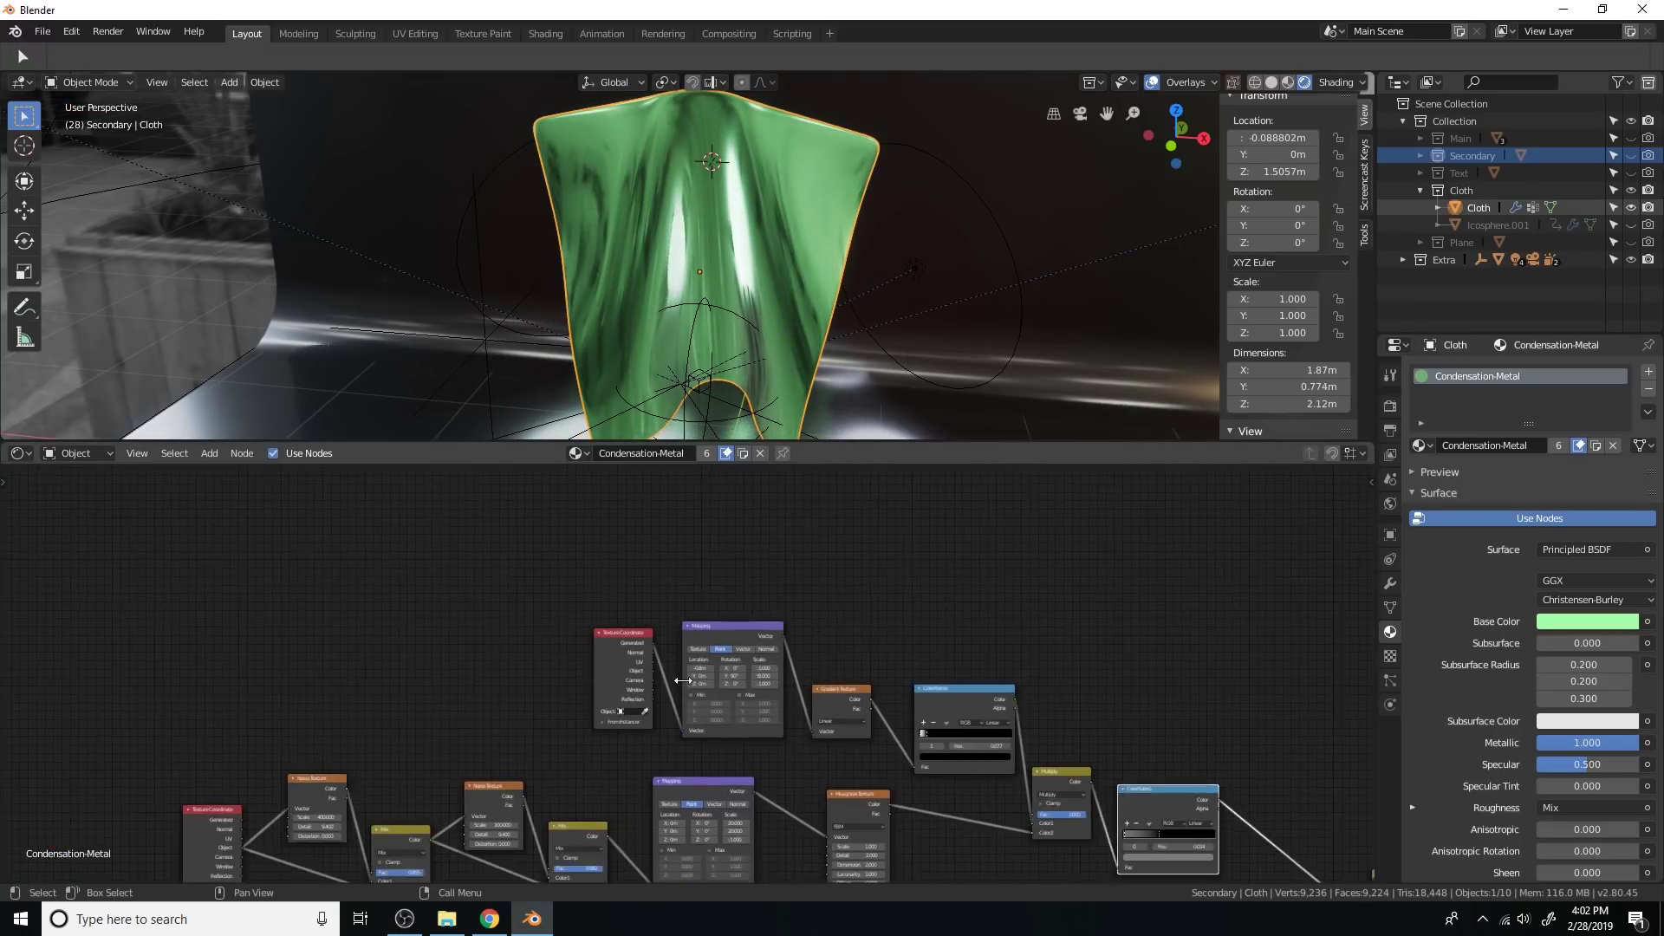
middle_click_drag(694, 726, 761, 657)
scroll(771, 606, "up", 9)
left_click_drag(718, 513, 658, 545)
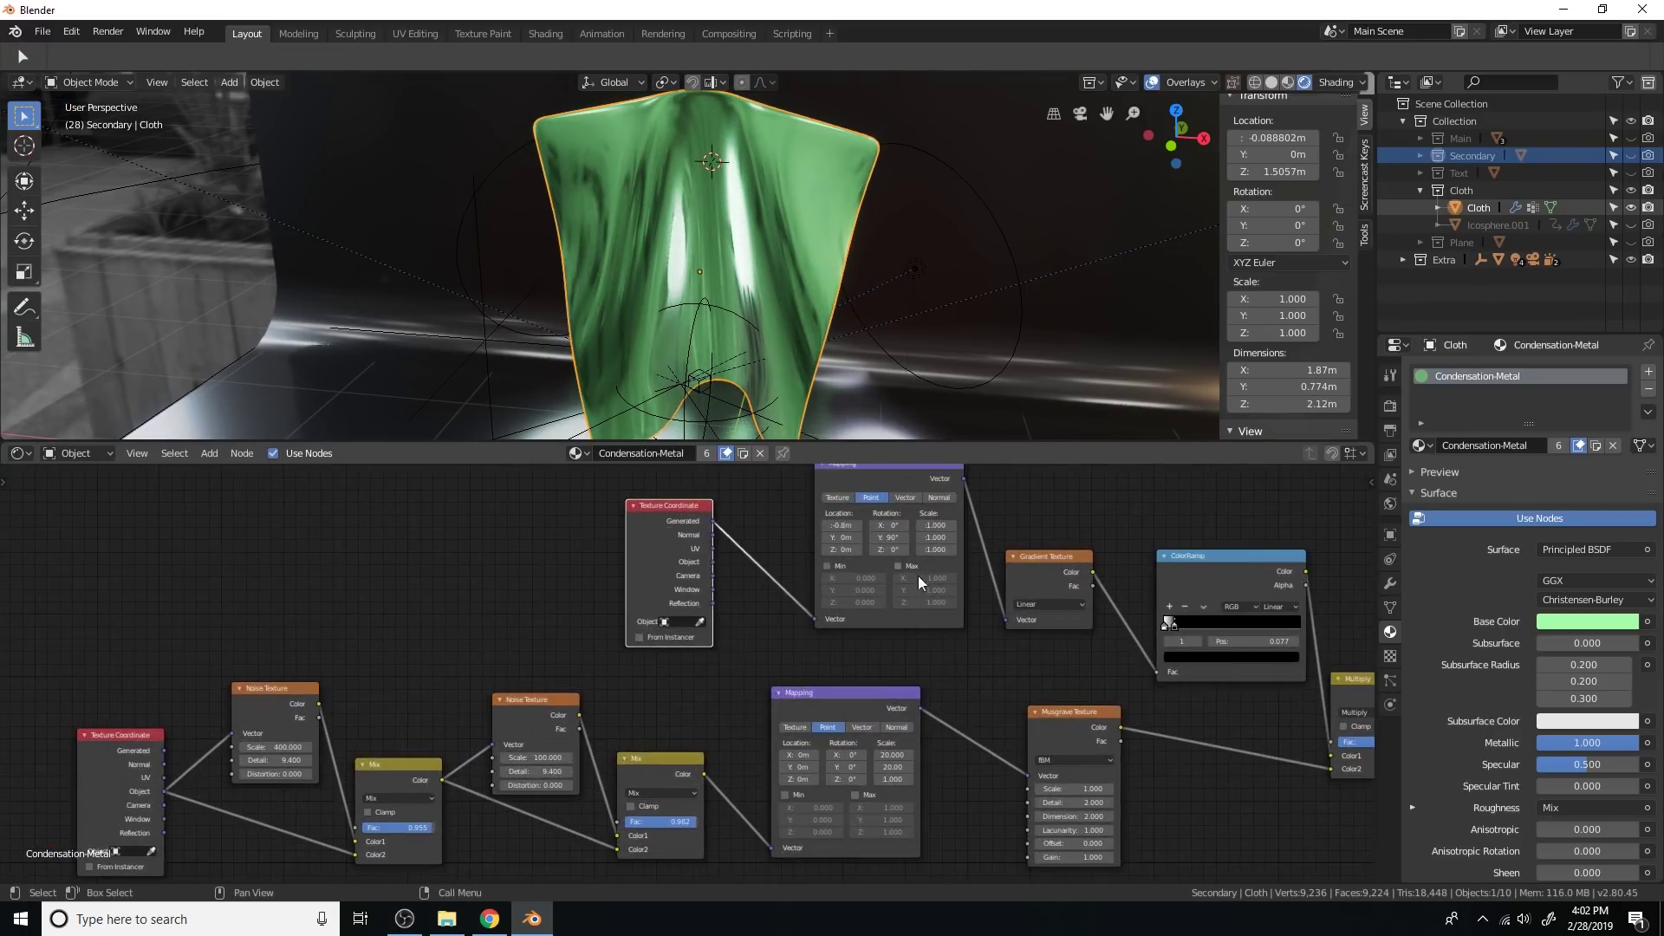
Step: Examine the Condensation-Metal node tree, from the Texture Coordinate node feeding the scale-400 Noise Texture to the Material Output
scroll(910, 589, "down", 5)
middle_click_drag(939, 753, 887, 609)
scroll(849, 619, "up", 6)
scroll(888, 605, "up", 9)
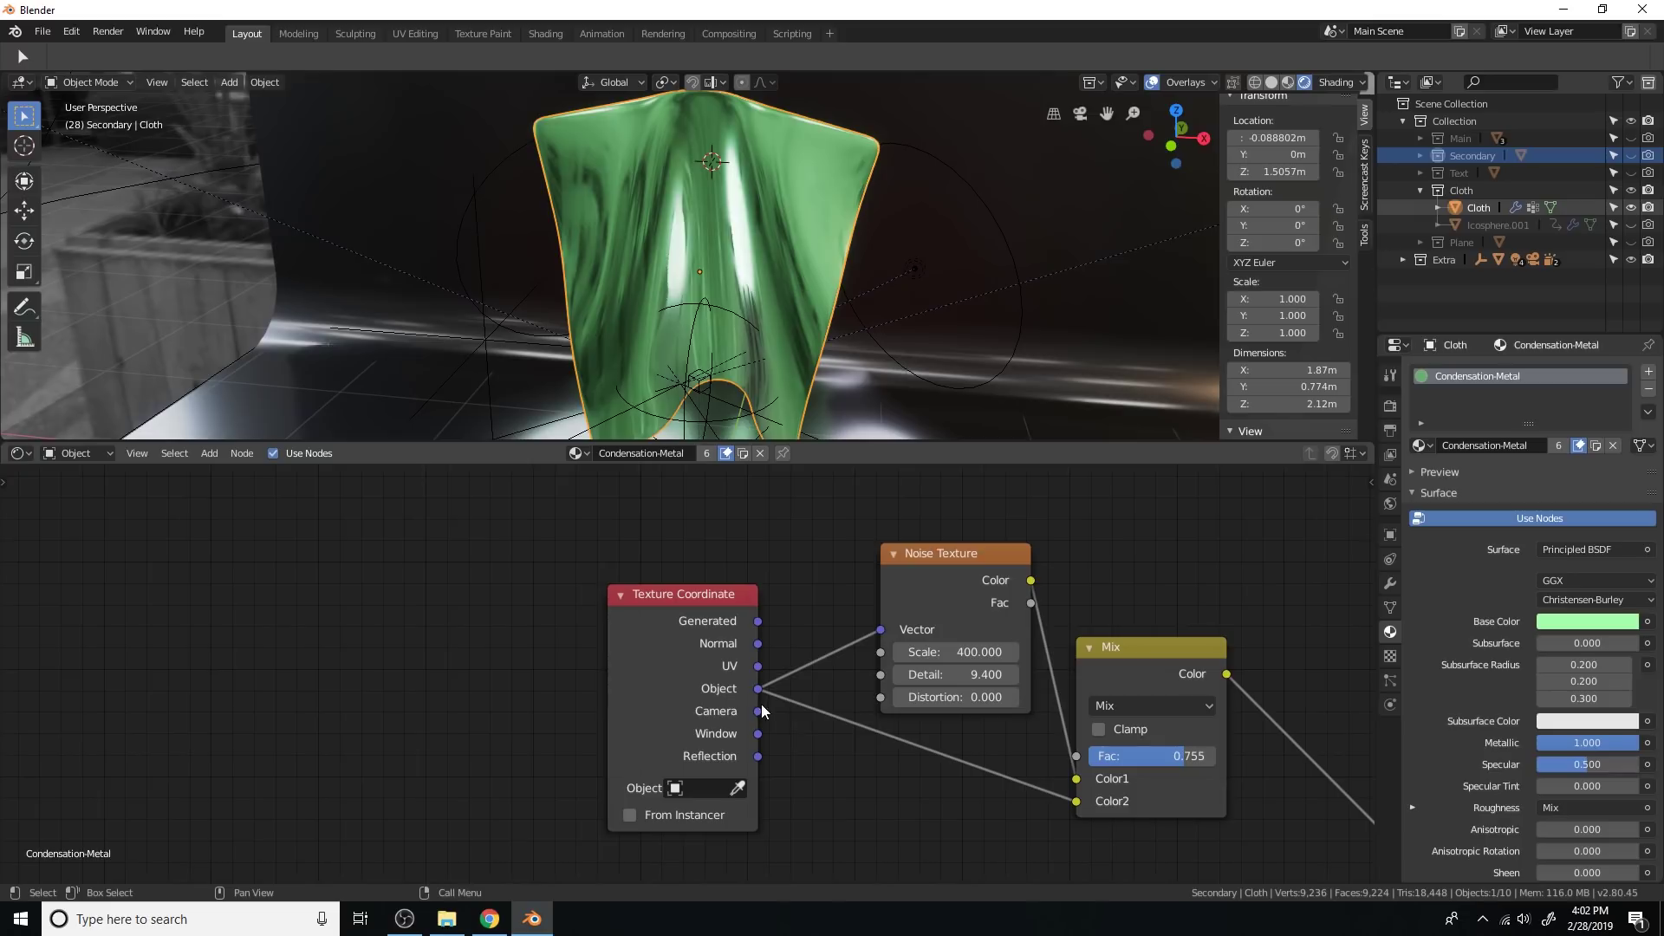
scroll(1095, 799, "down", 14)
middle_click_drag(954, 631, 856, 728)
scroll(969, 434, "up", 1)
scroll(977, 620, "down", 3)
scroll(988, 616, "down", 2)
middle_click_drag(987, 616, 828, 568)
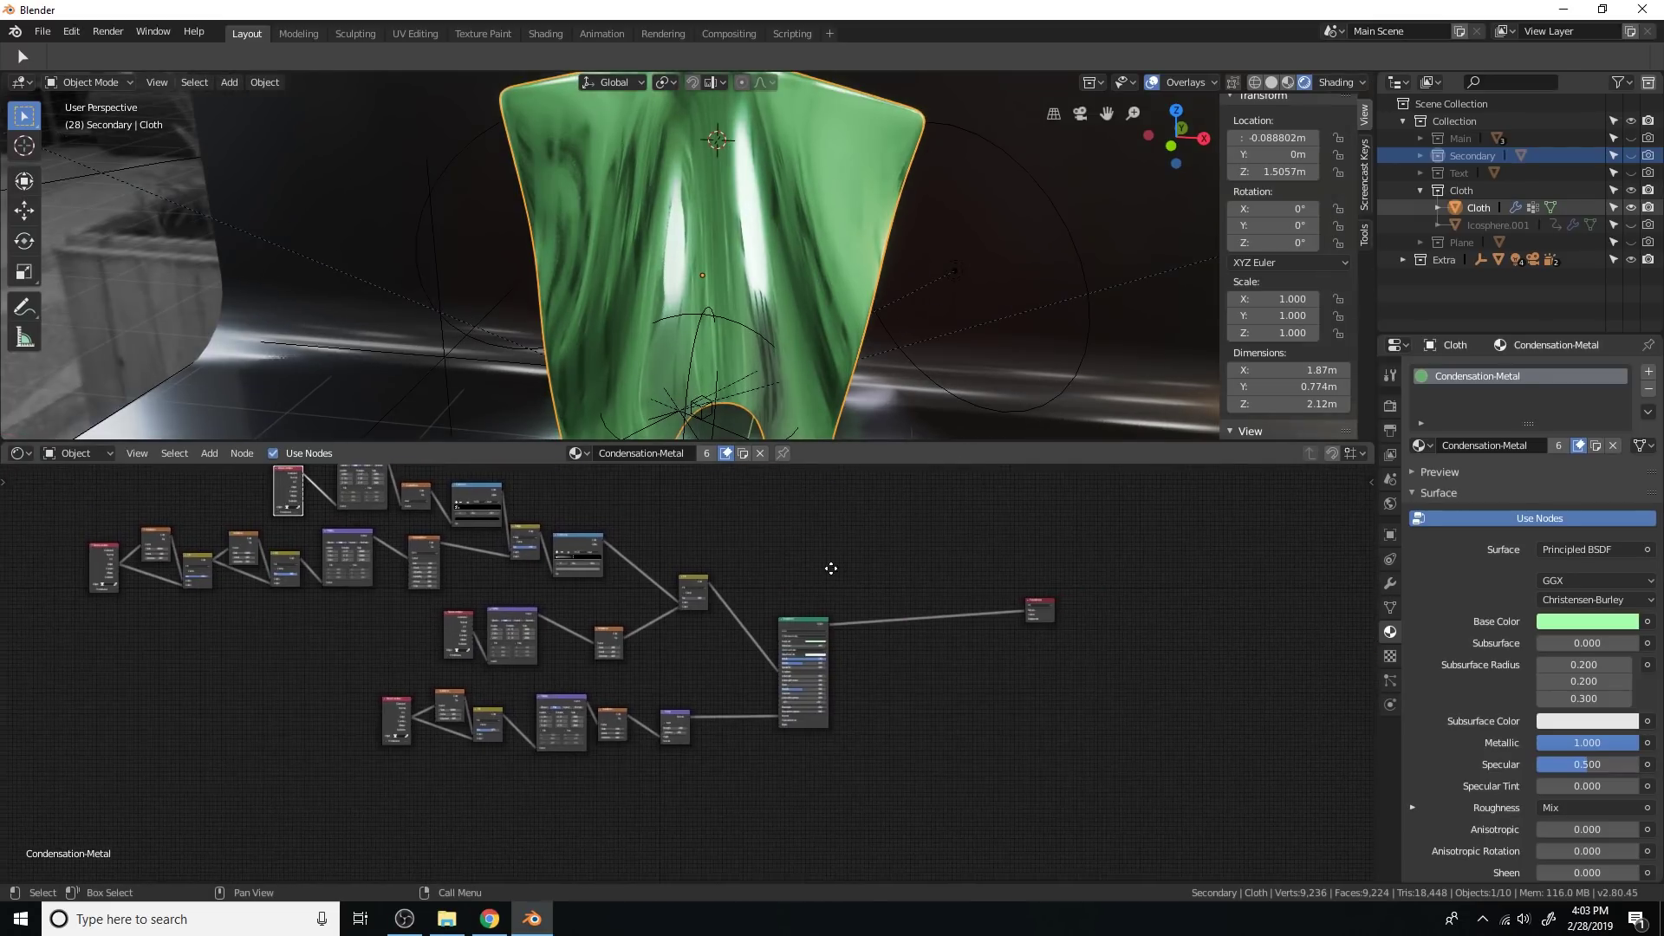
scroll(830, 569, "up", 1)
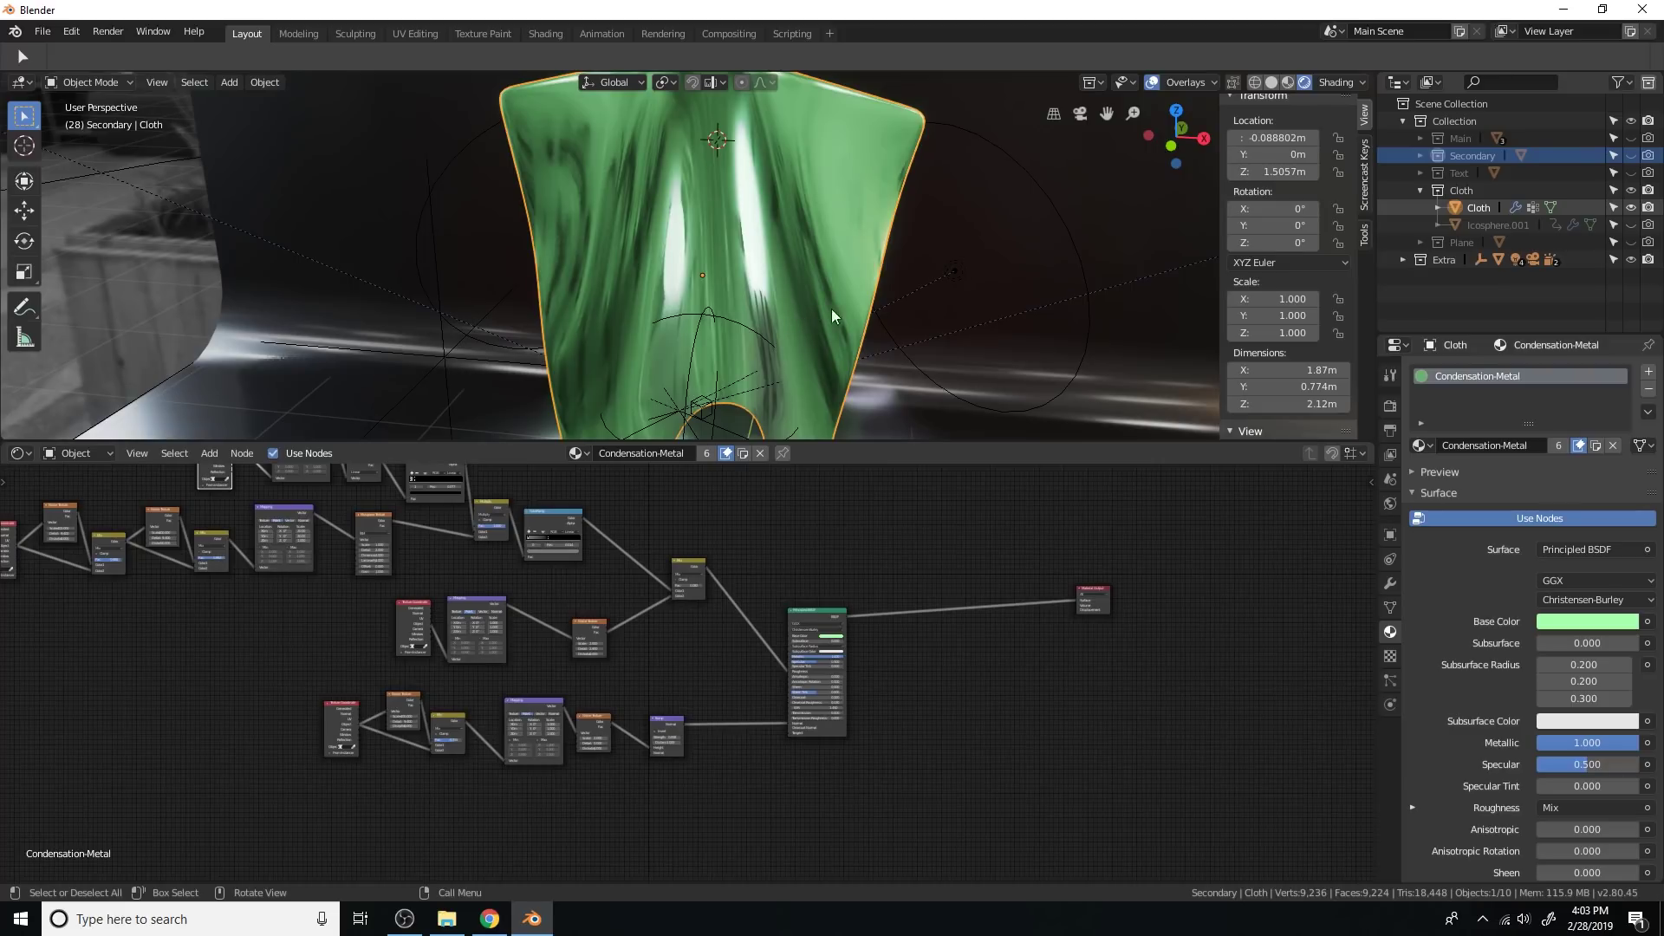
Step: Show the Main collection instead of the Cloth collection
left_click(1631, 156)
left_click(1631, 139)
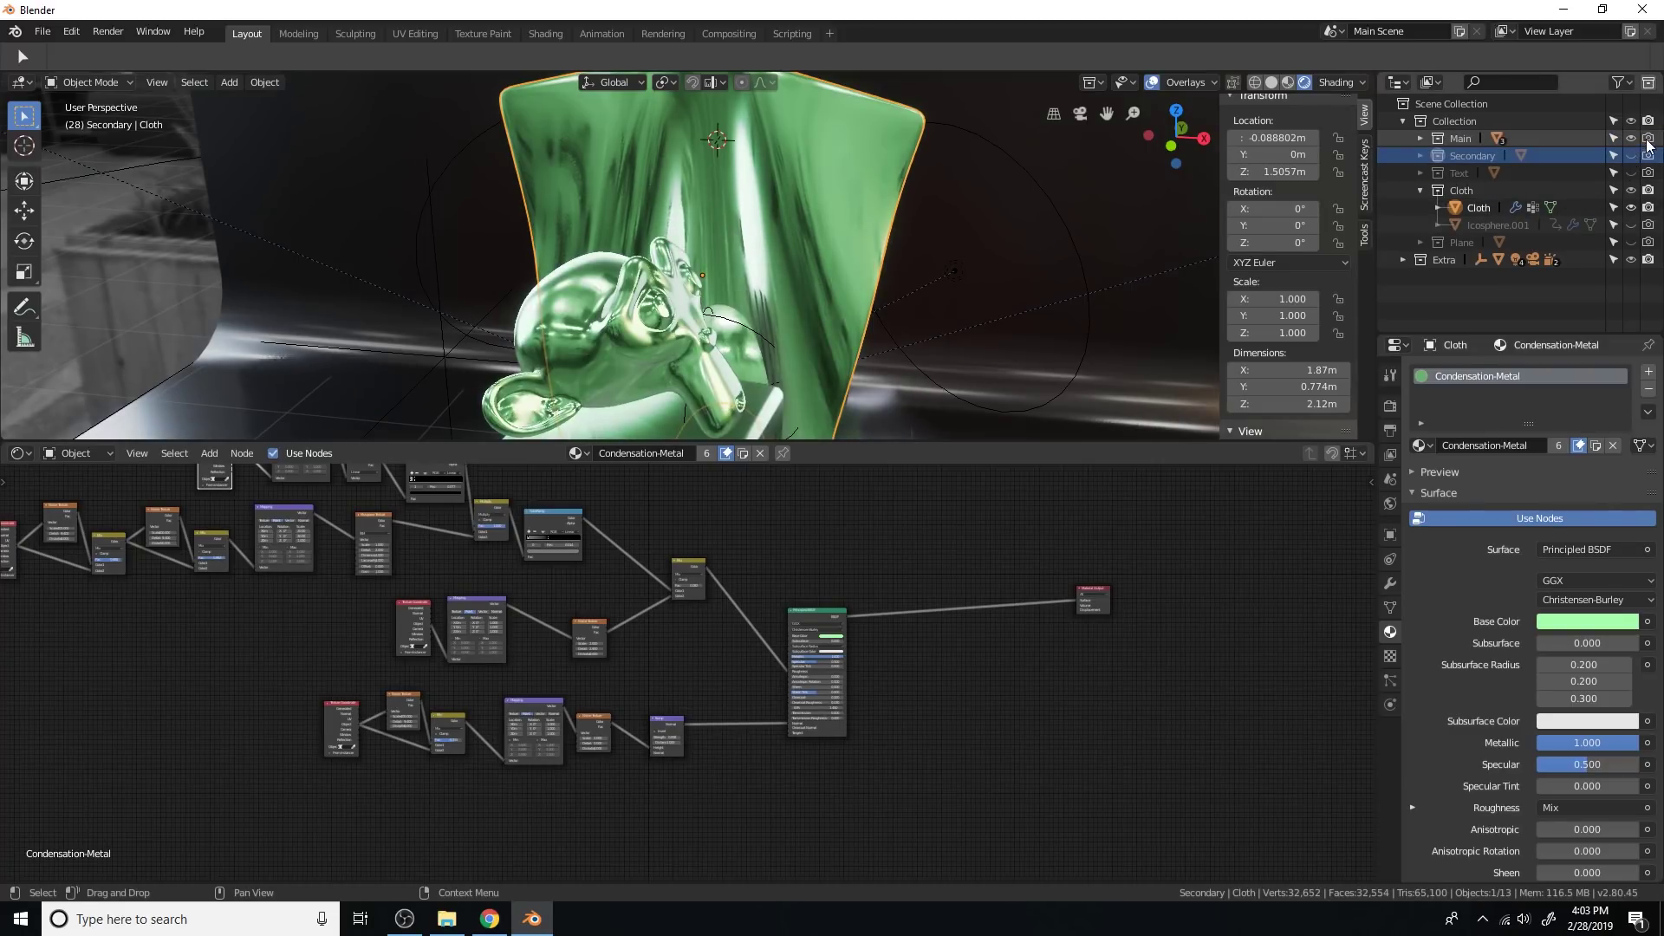
left_click(1633, 191)
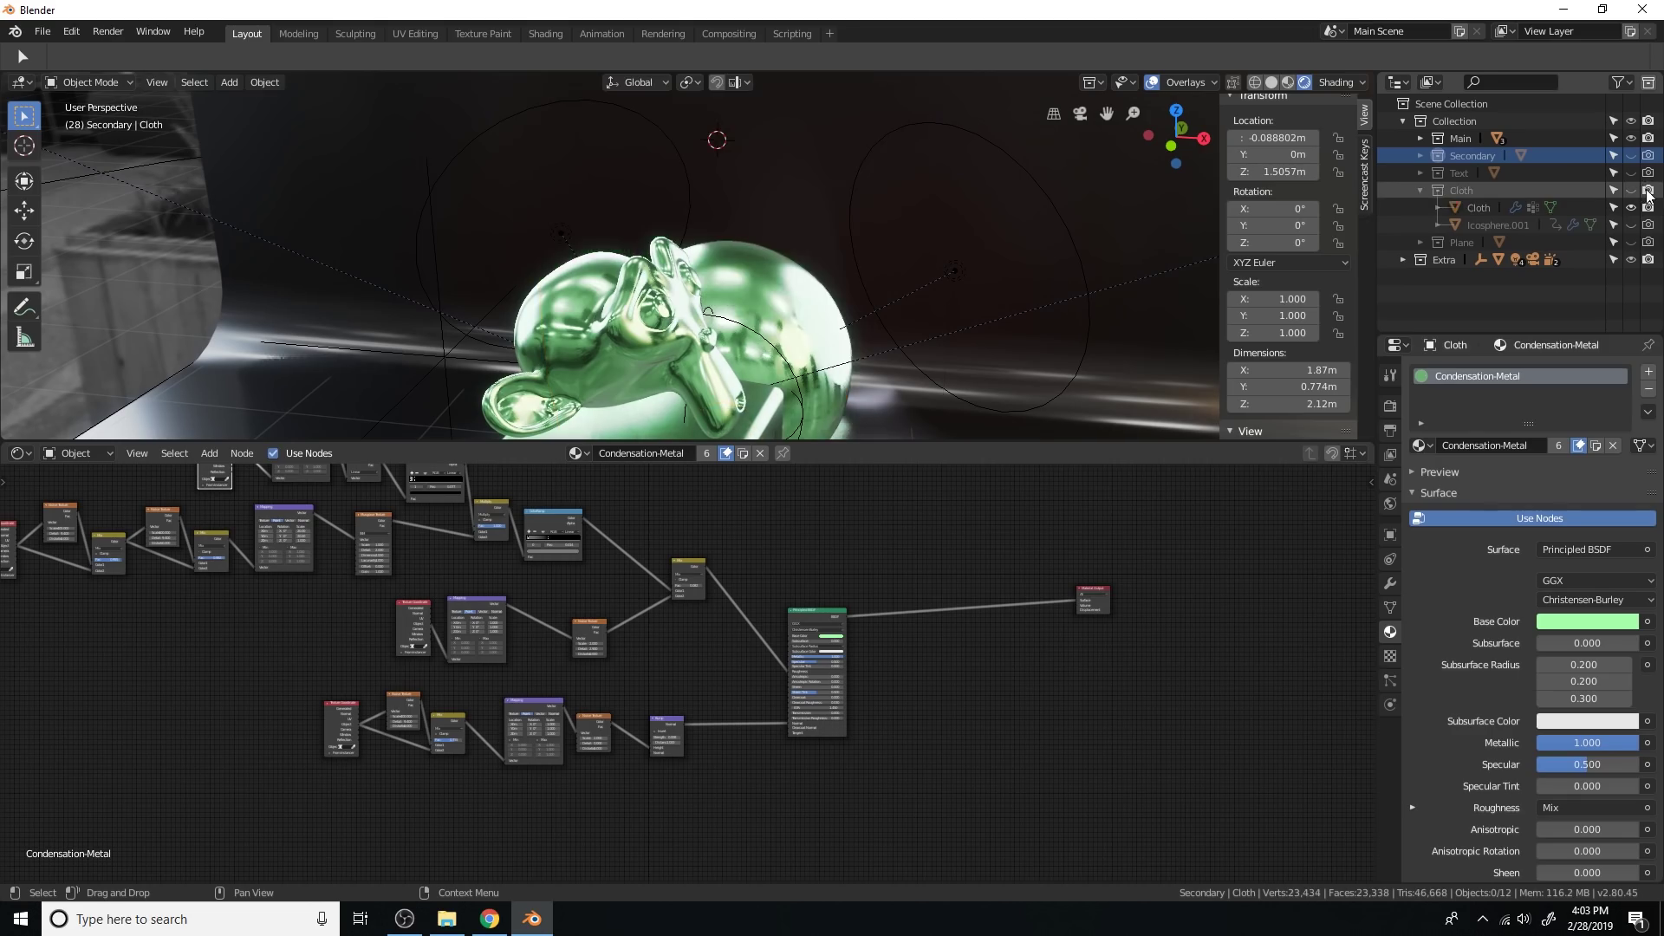